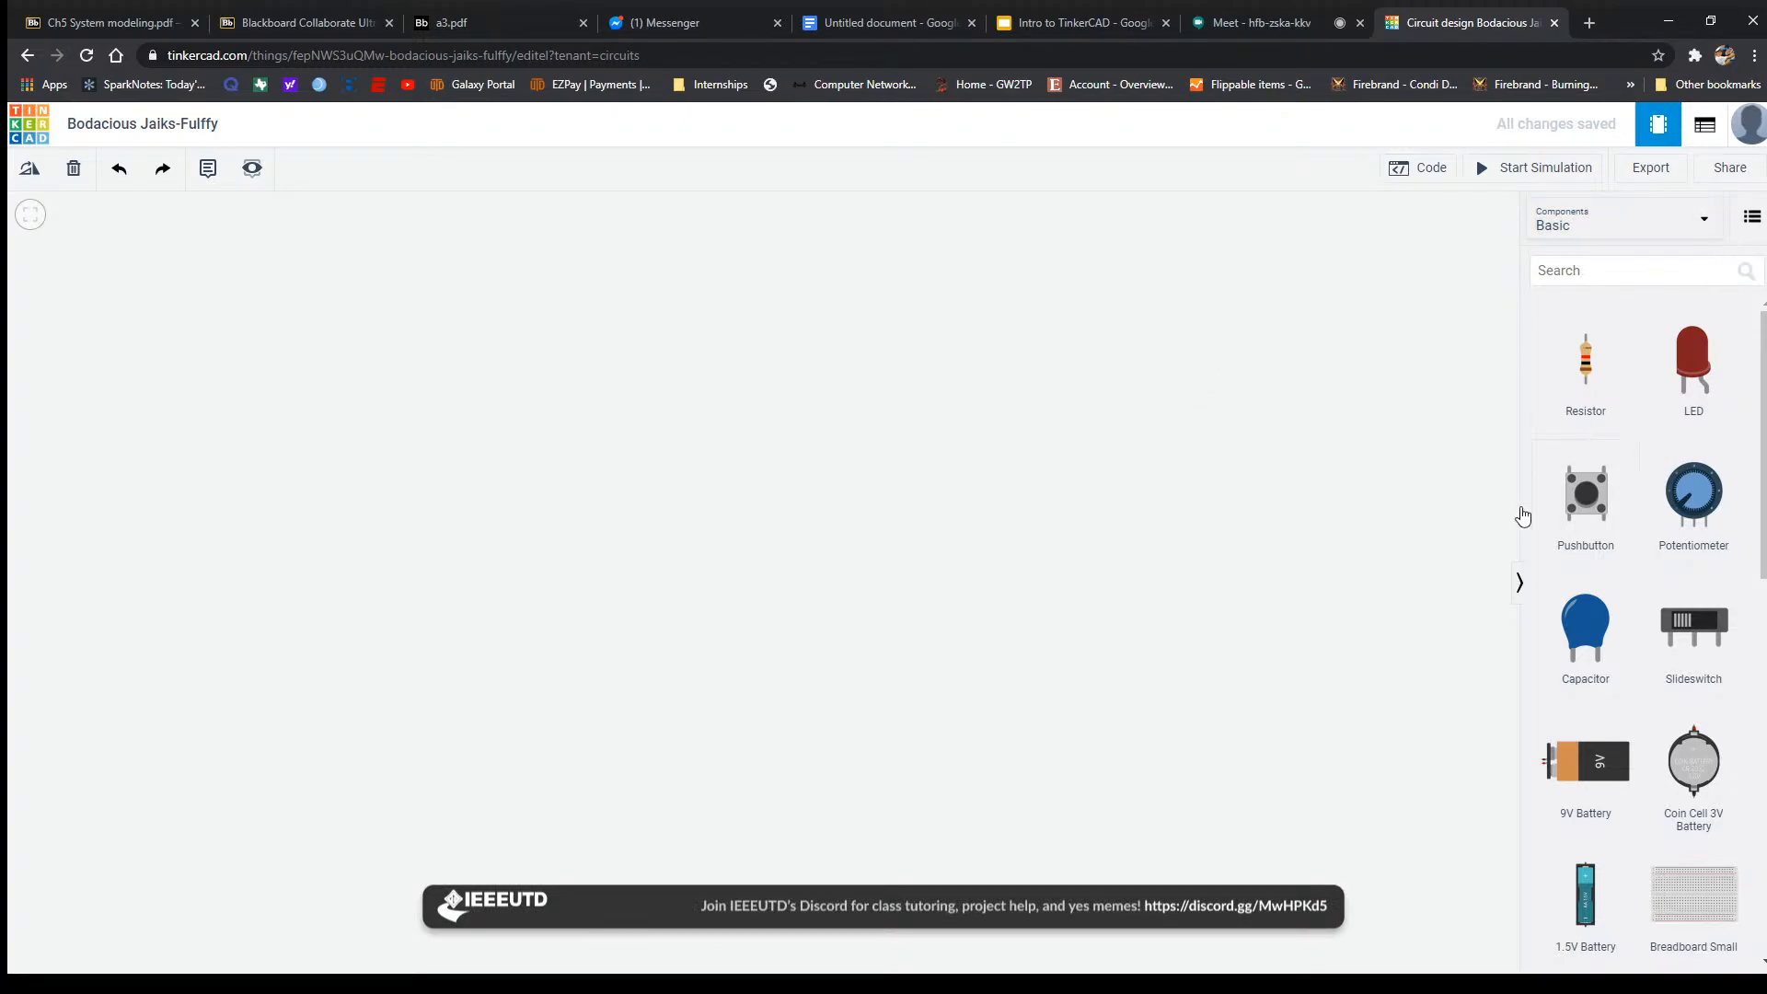
# Look through the Basic component library and the available component categories.
pyautogui.click(1518, 586)
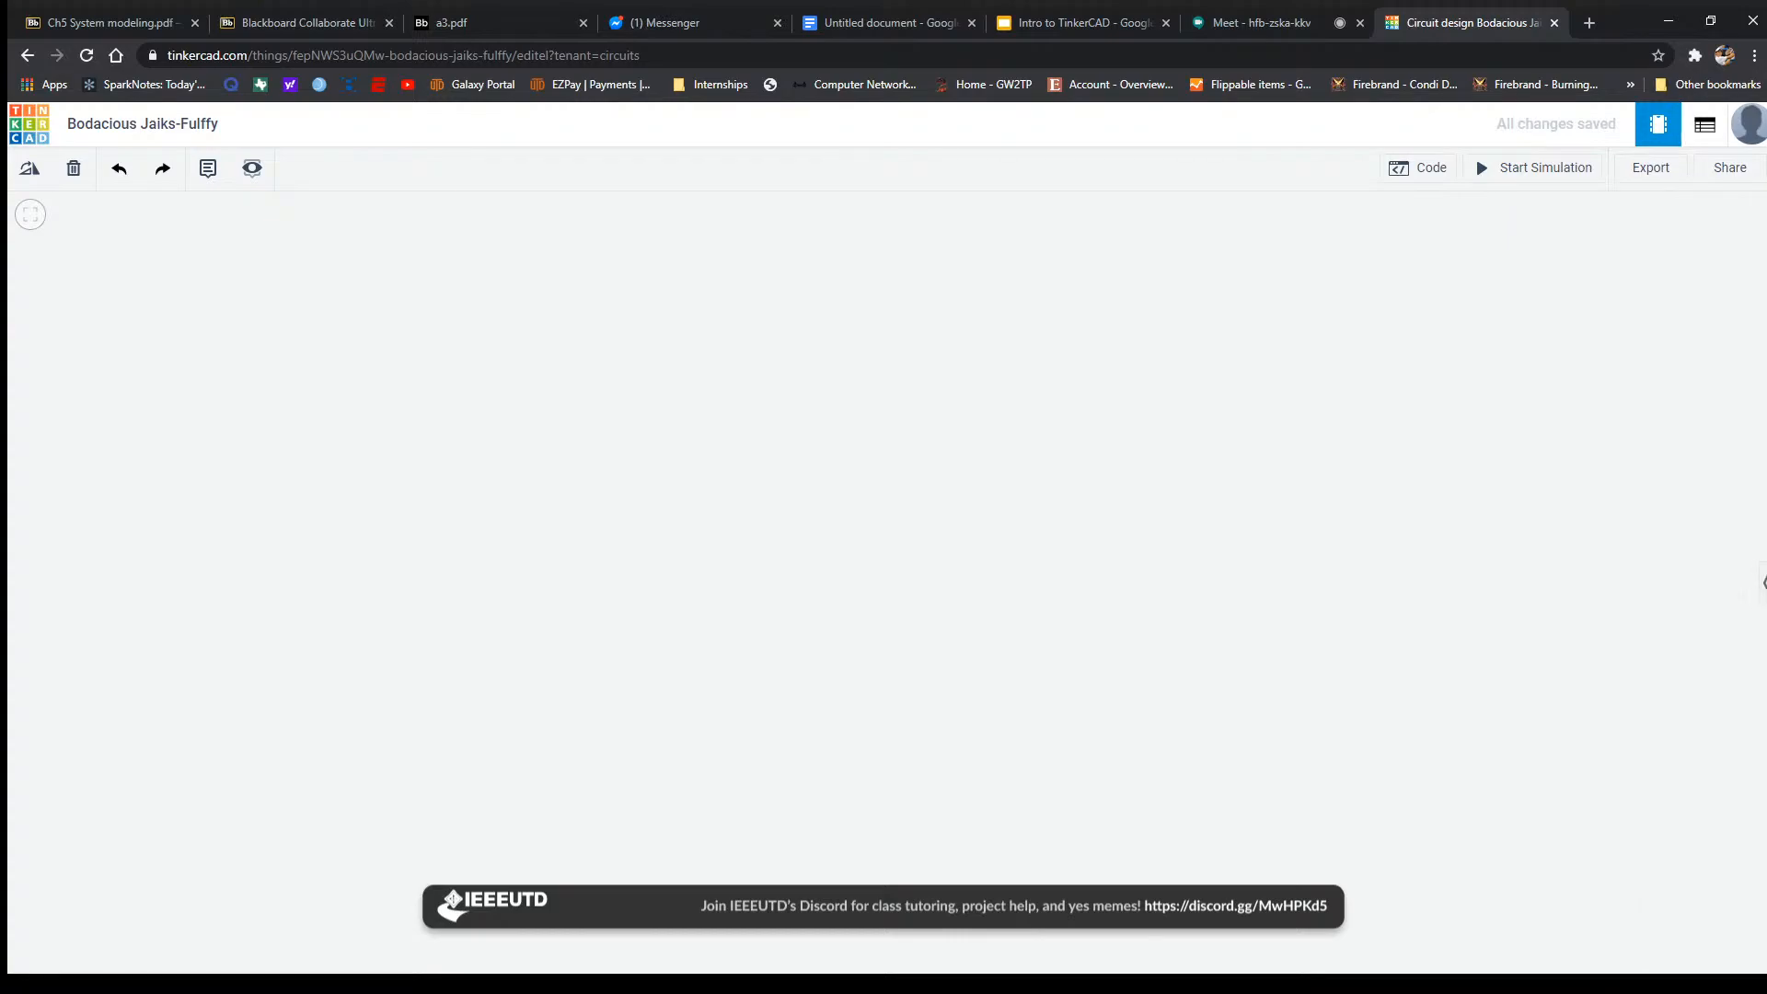
pyautogui.click(1762, 587)
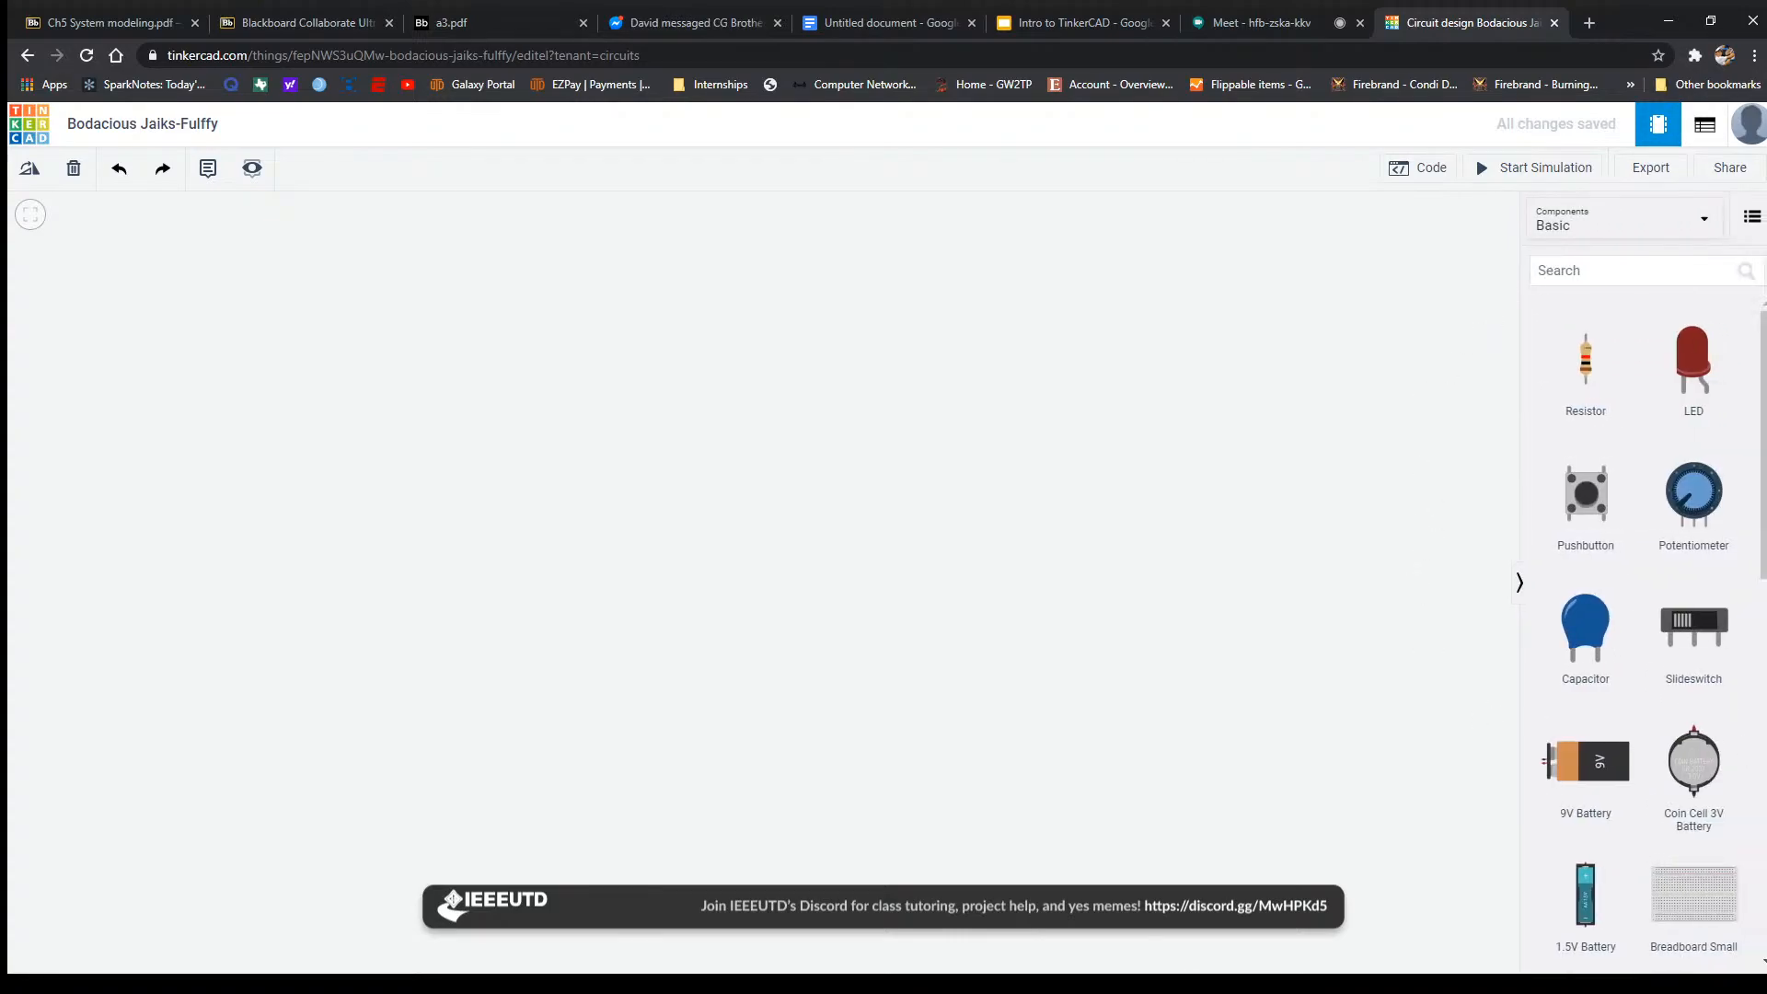
pyautogui.click(1654, 231)
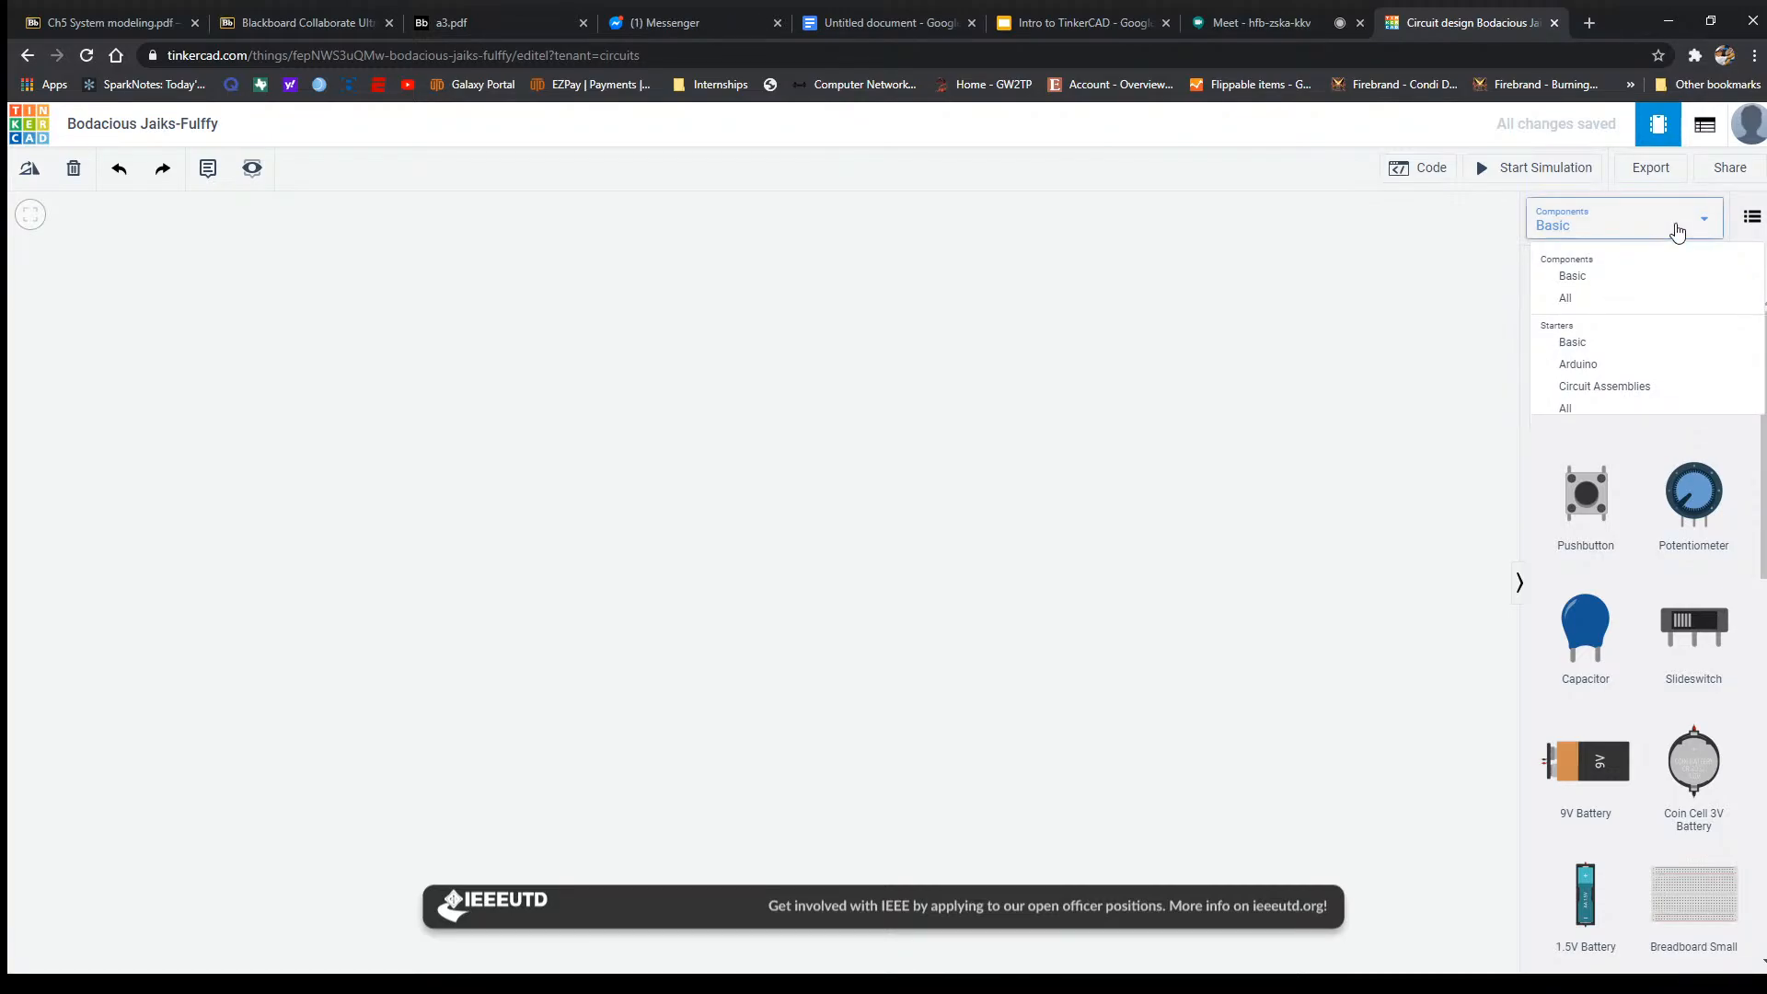
pyautogui.click(1676, 224)
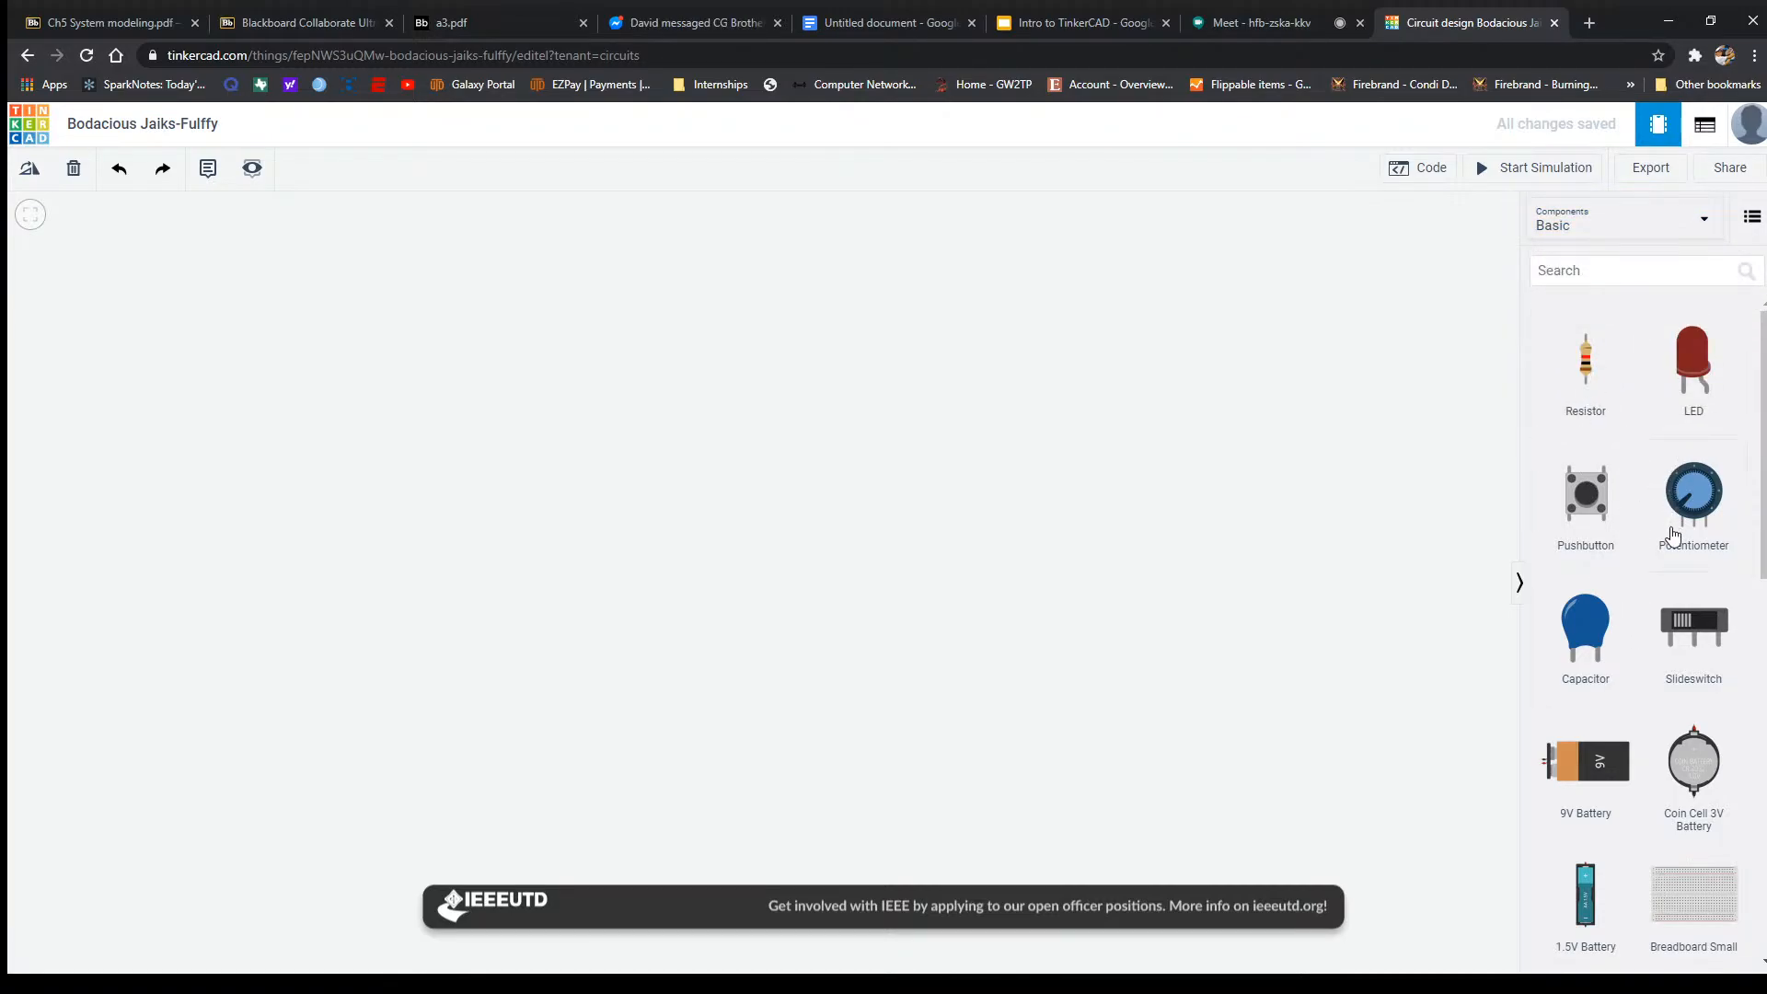
pyautogui.scroll(-1, 1674, 539)
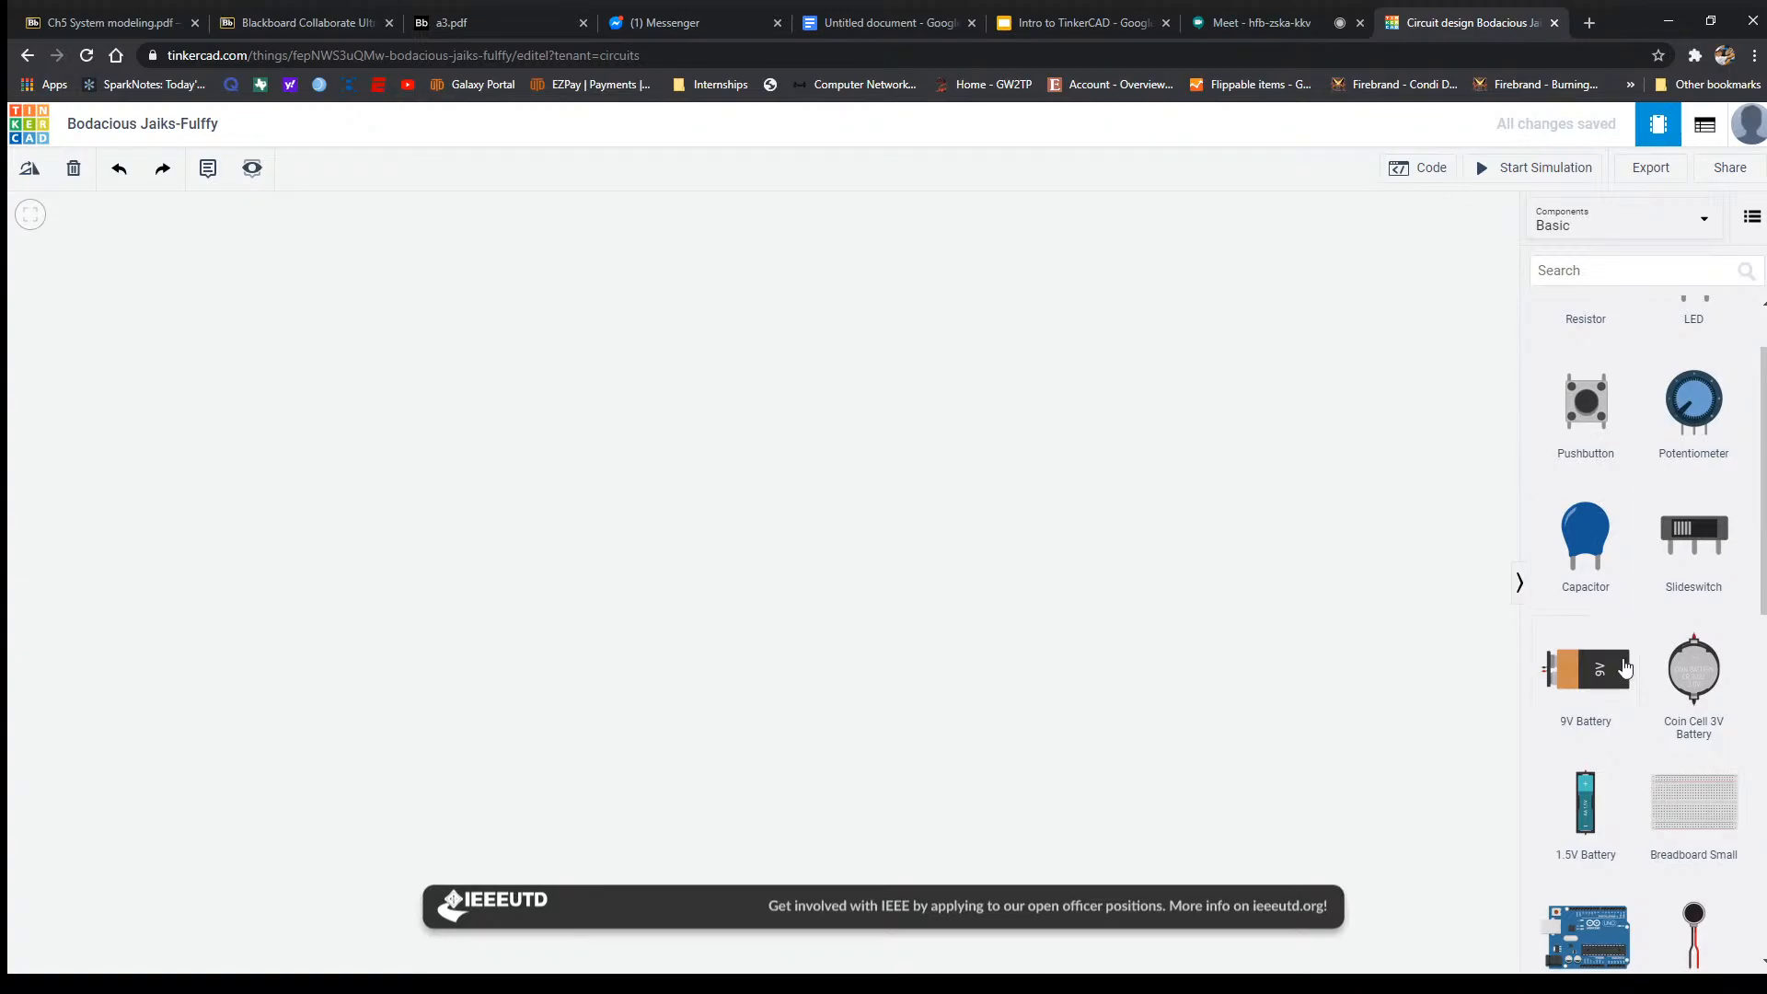
pyautogui.scroll(-6, 1597, 619)
pyautogui.scroll(-3, 1597, 618)
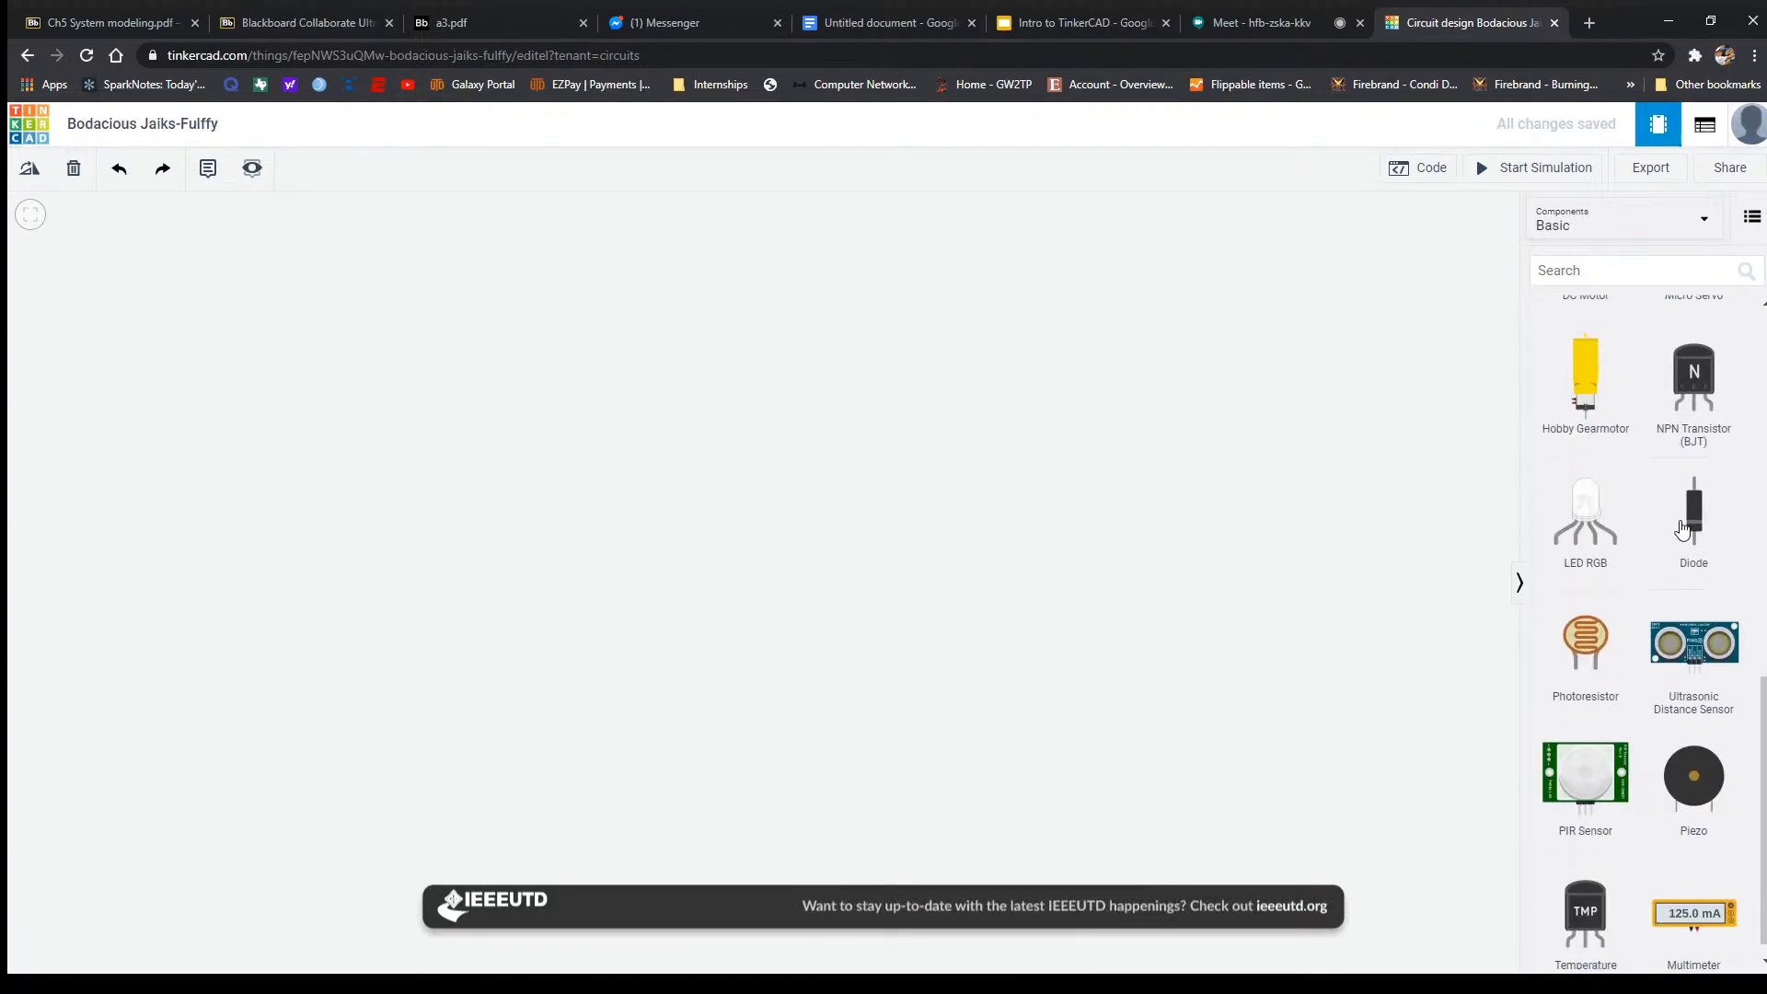
pyautogui.scroll(10, 1649, 504)
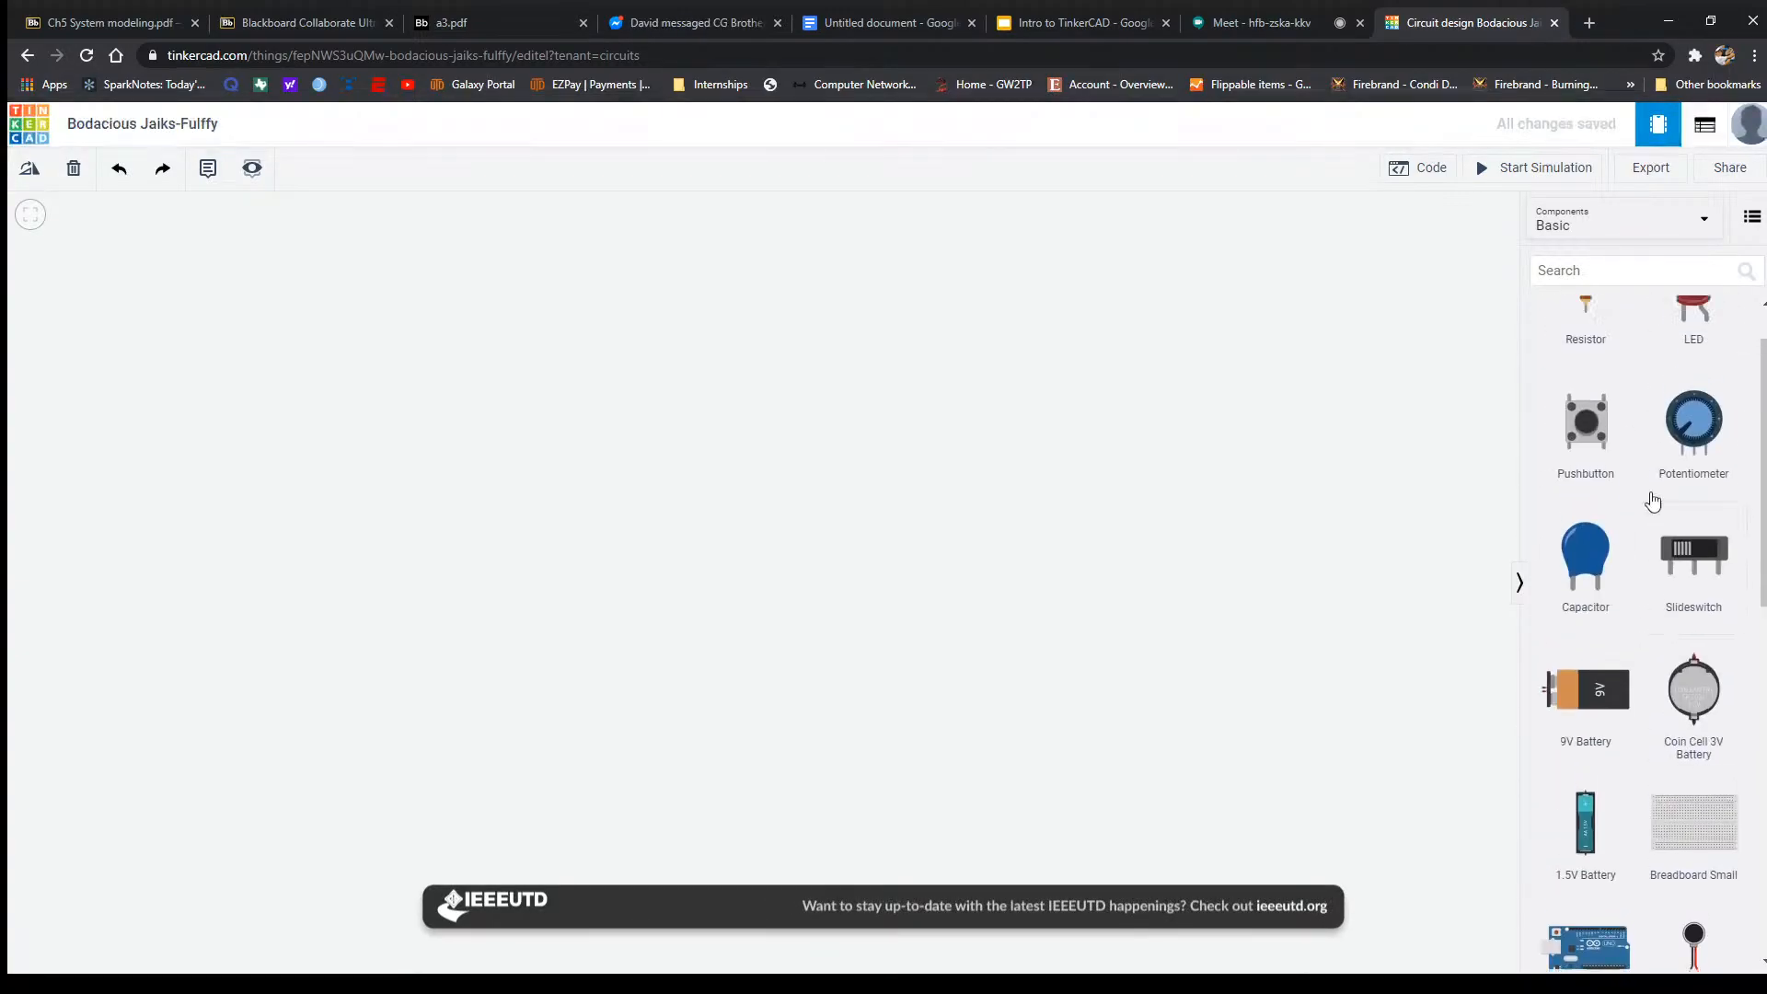
# Switch the component library to All components and look through its power, breadboard, microcontroller and instrument sections.
pyautogui.click(1641, 224)
pyautogui.click(1600, 301)
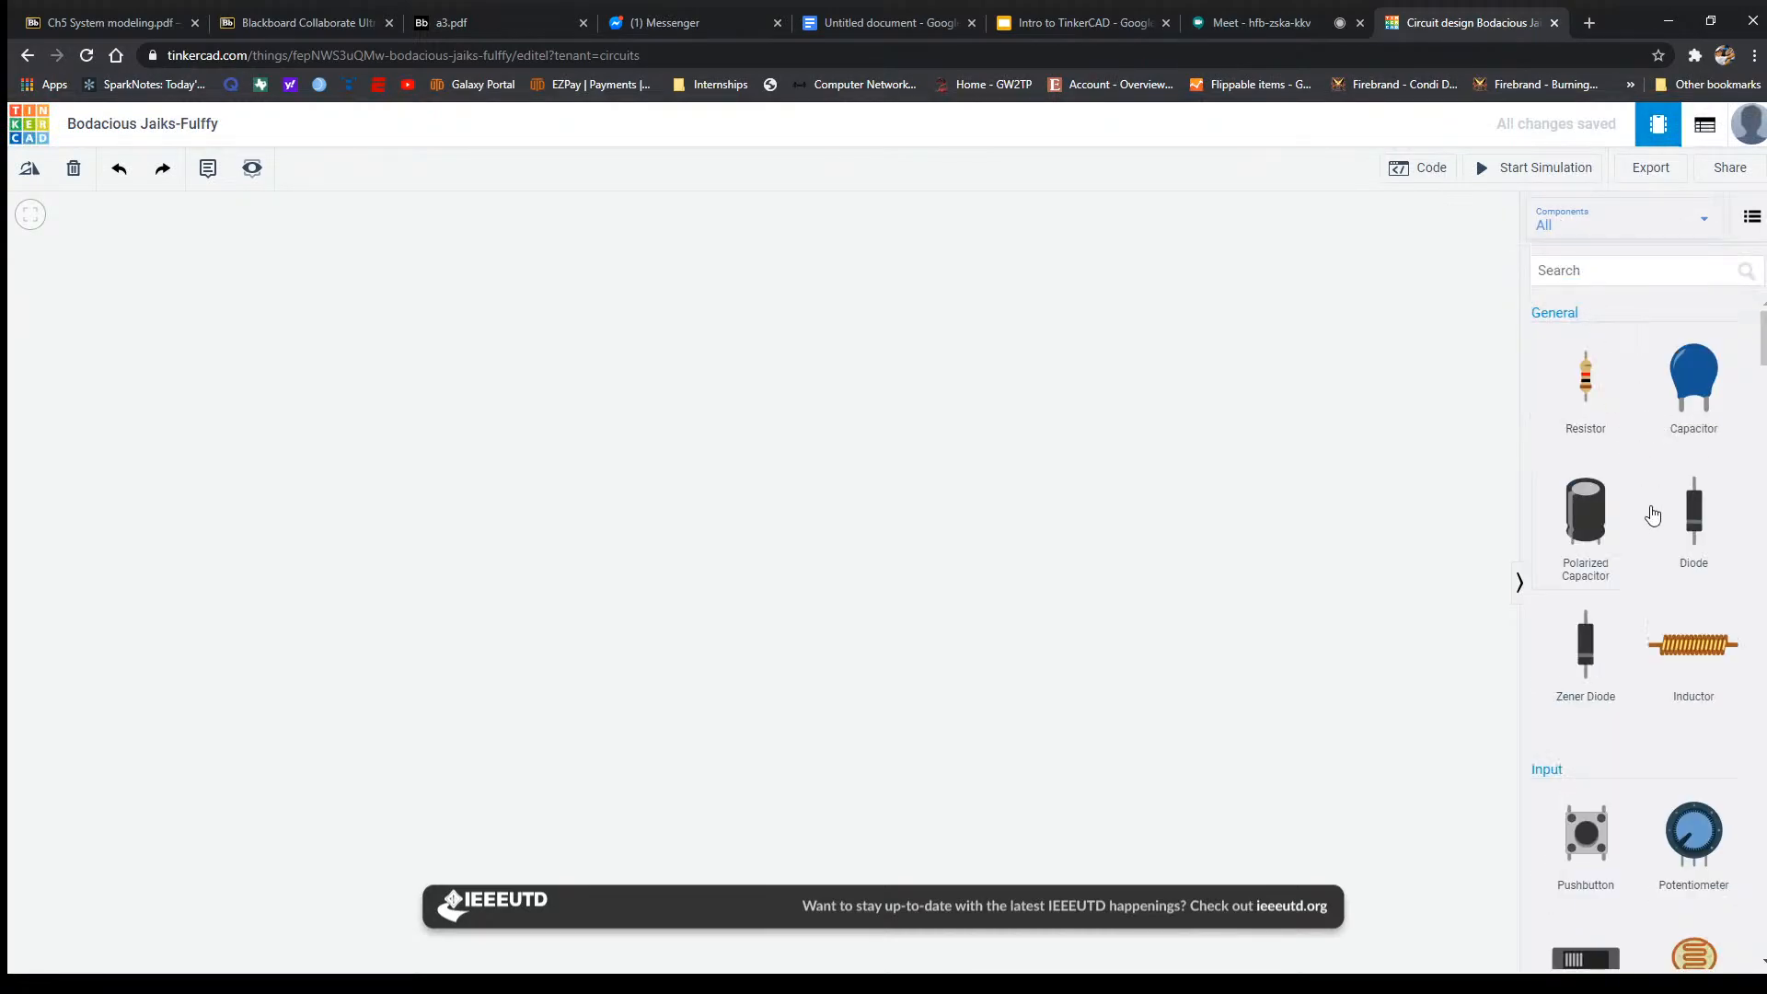
pyautogui.scroll(-8, 1652, 515)
pyautogui.scroll(-10, 1658, 524)
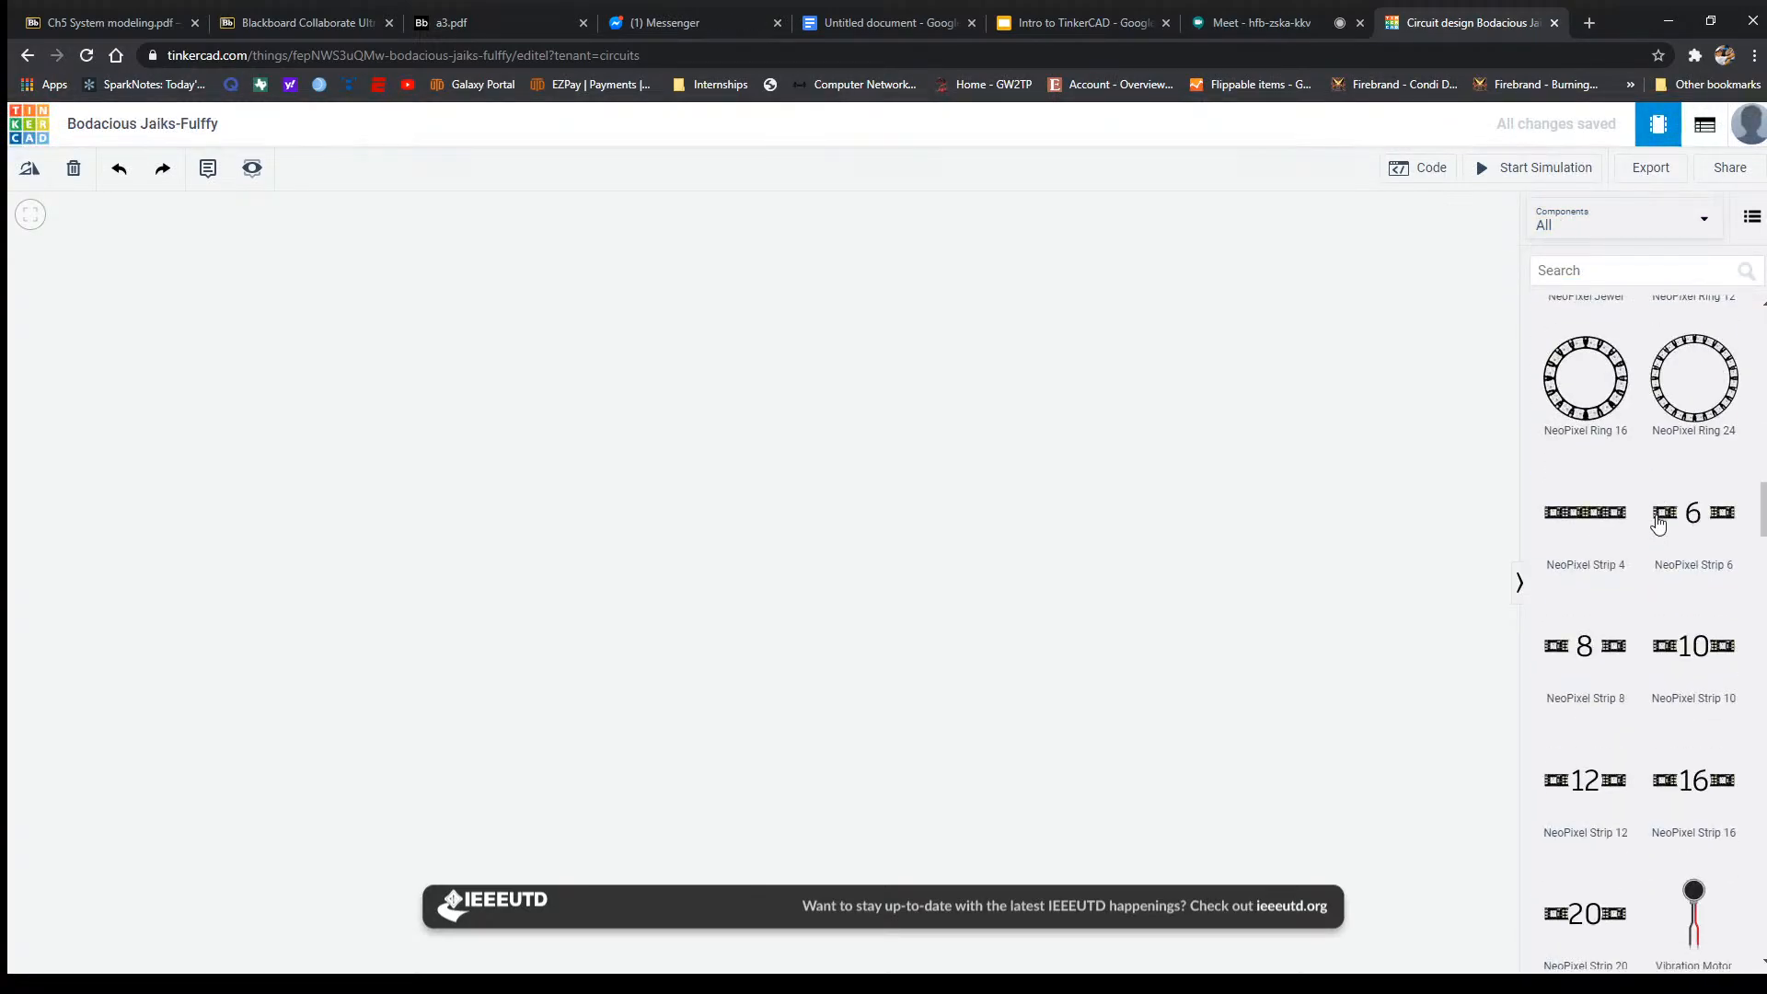
pyautogui.scroll(-5, 1656, 515)
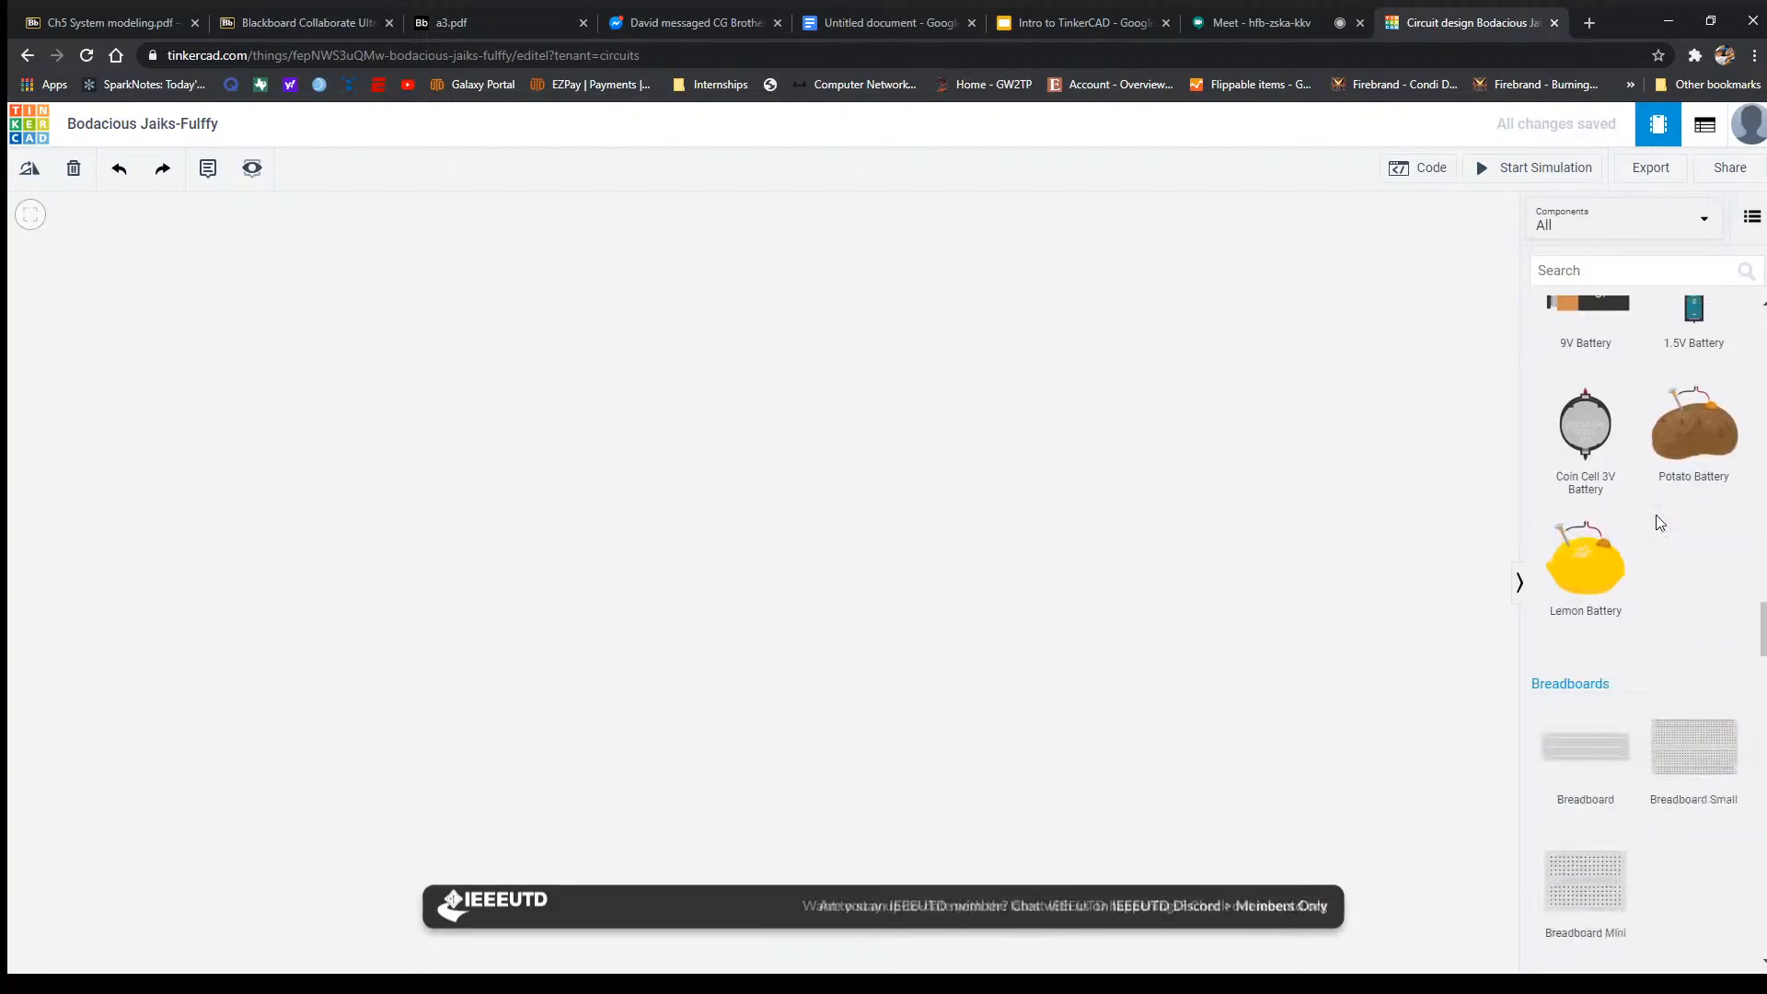
pyautogui.scroll(2, 1700, 635)
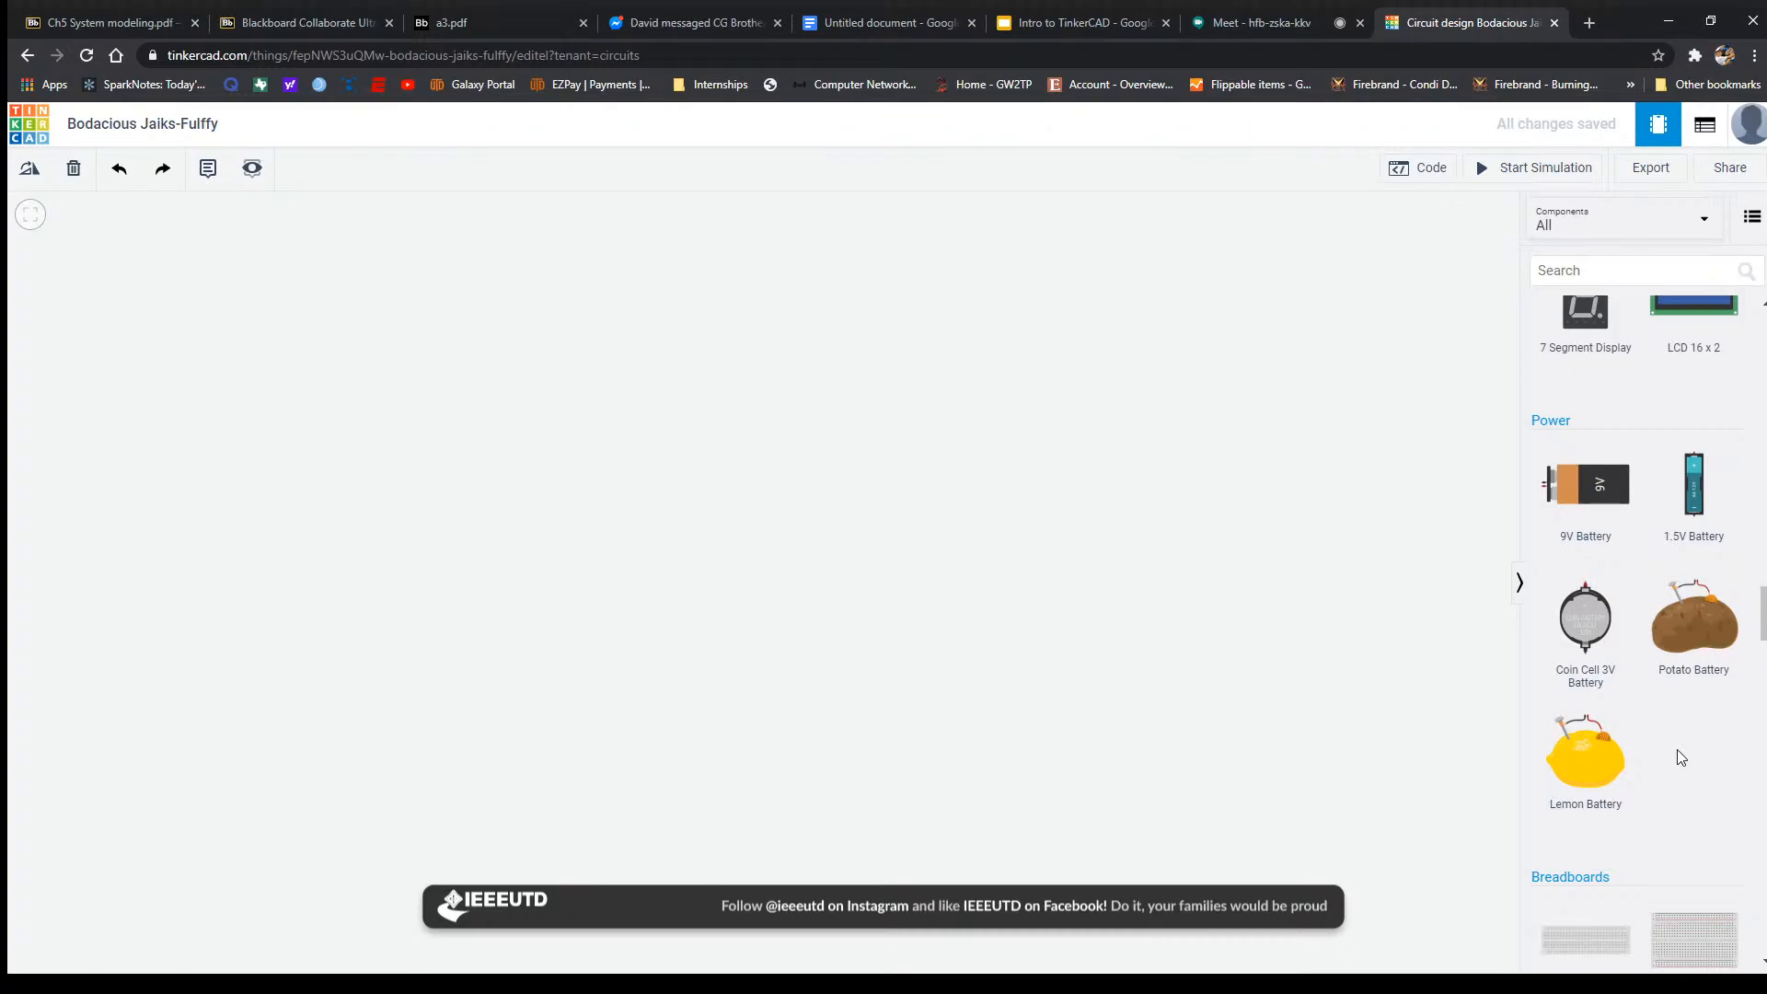
pyautogui.scroll(-5, 1660, 717)
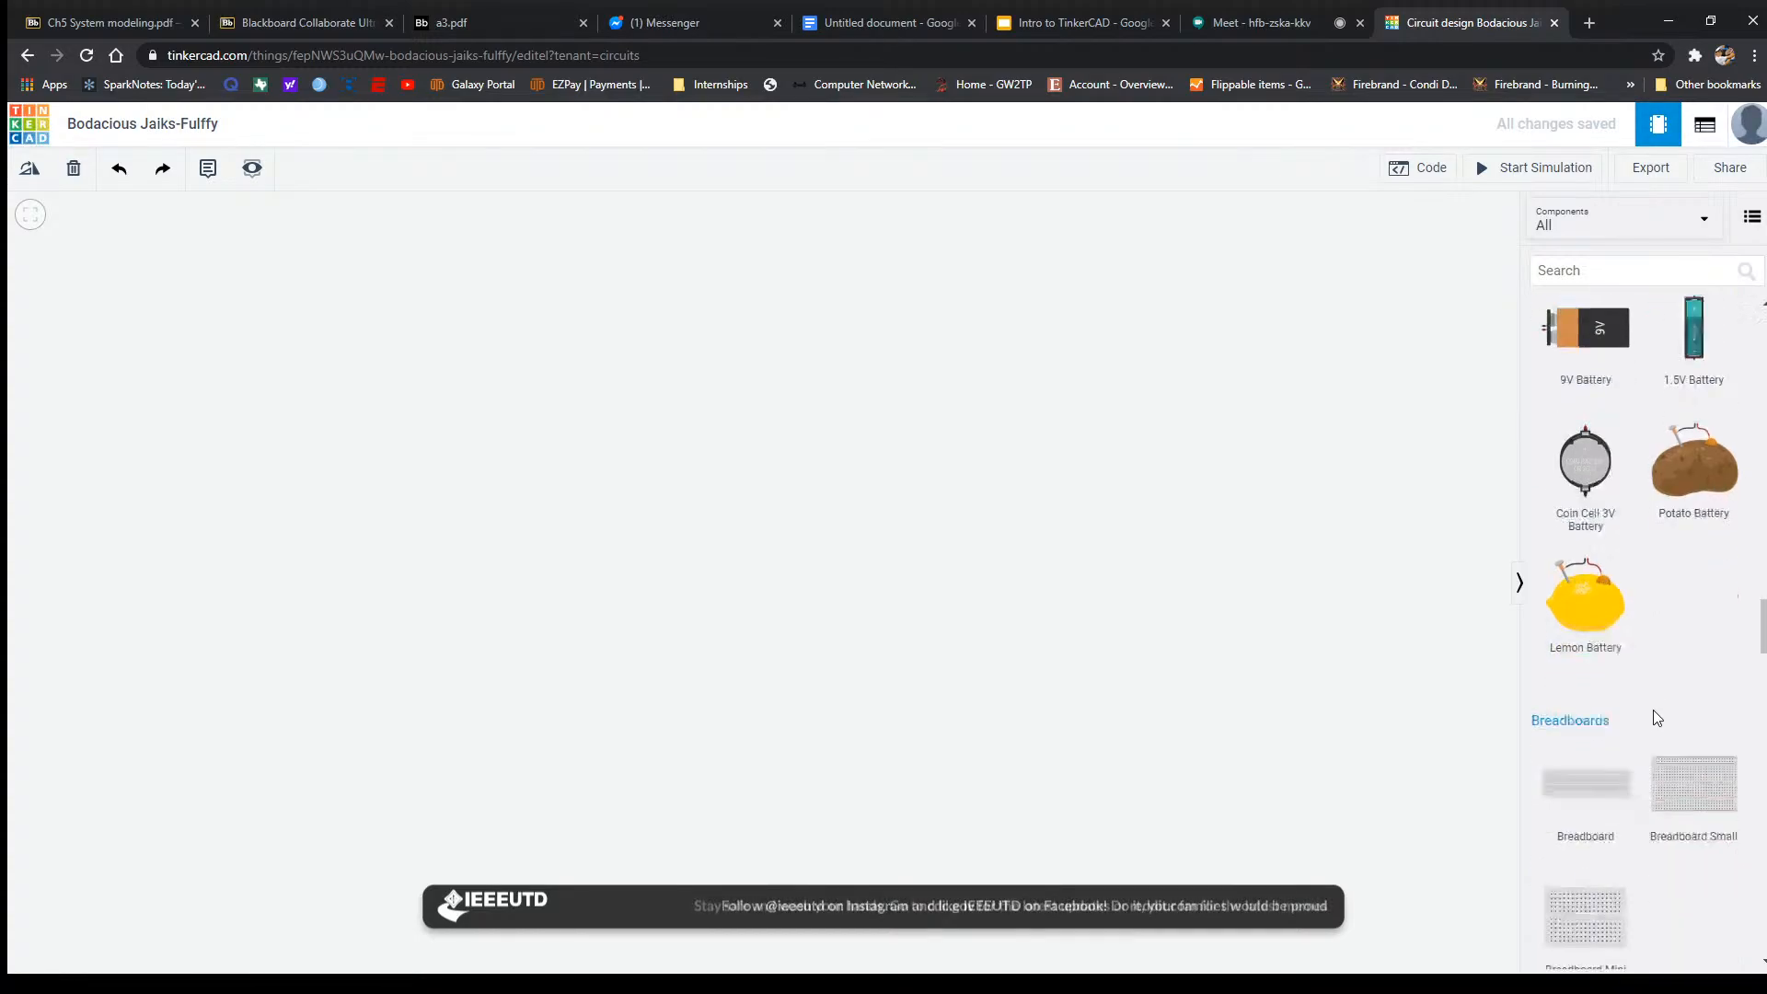
pyautogui.scroll(1, 1672, 484)
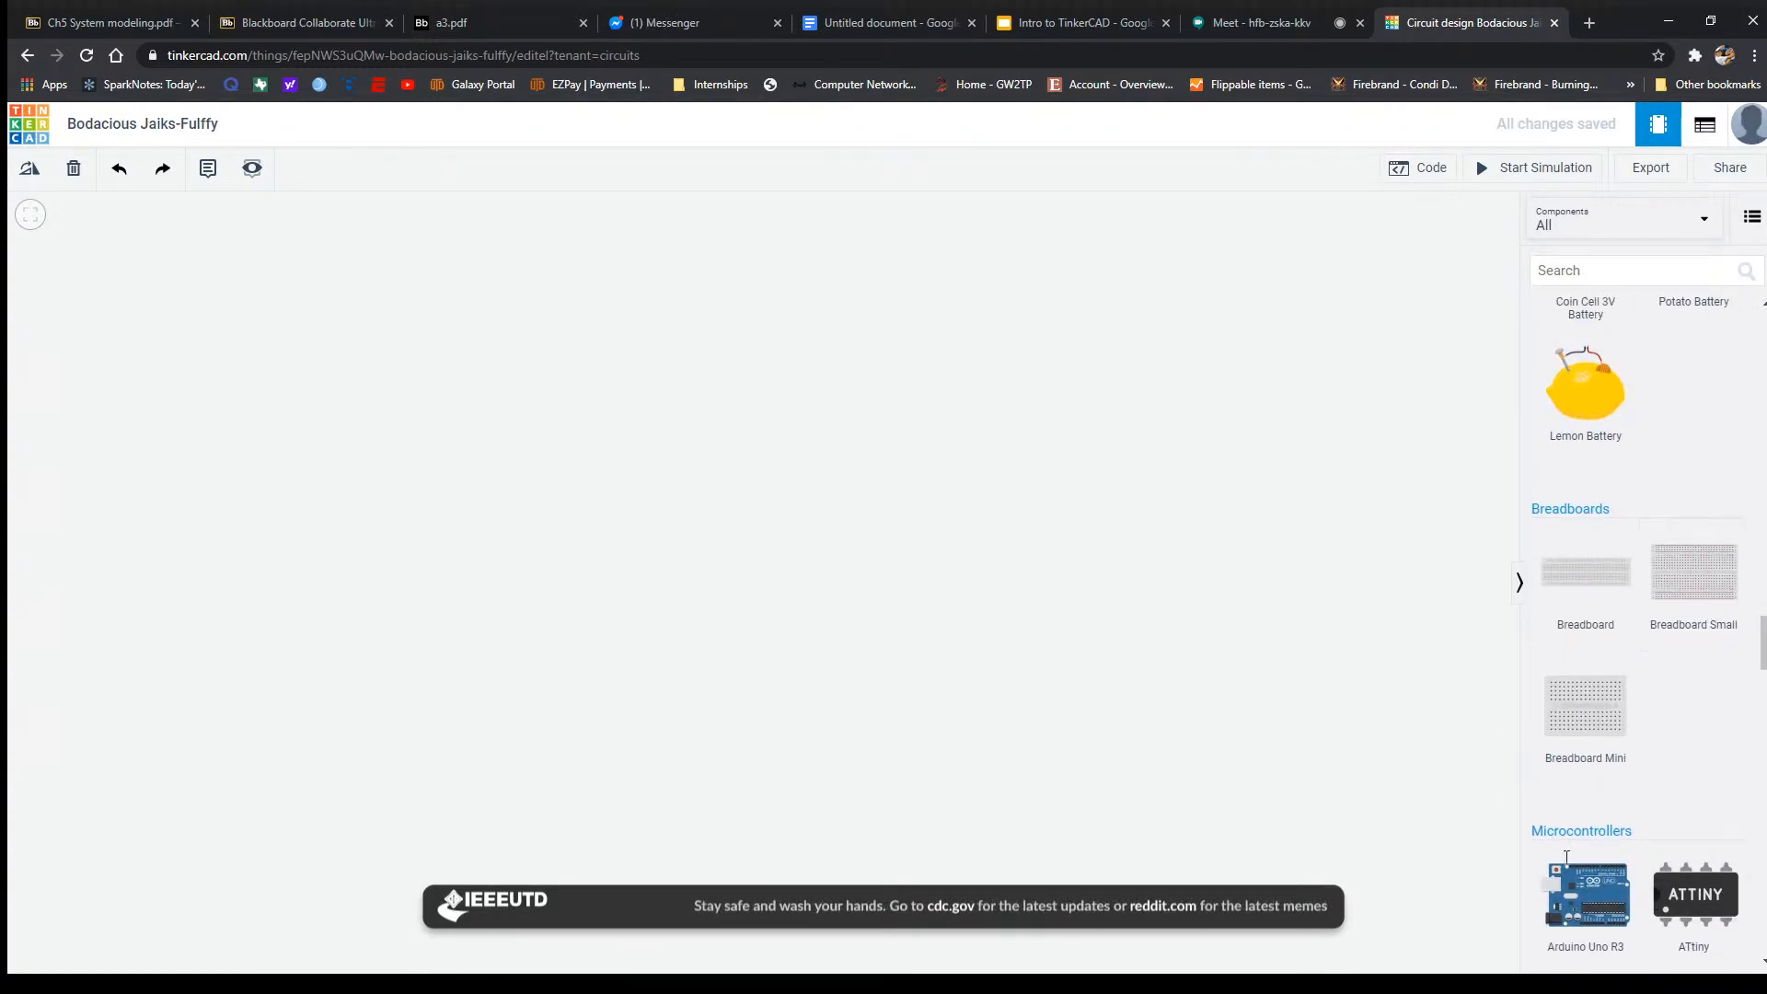
pyautogui.scroll(-5, 1645, 695)
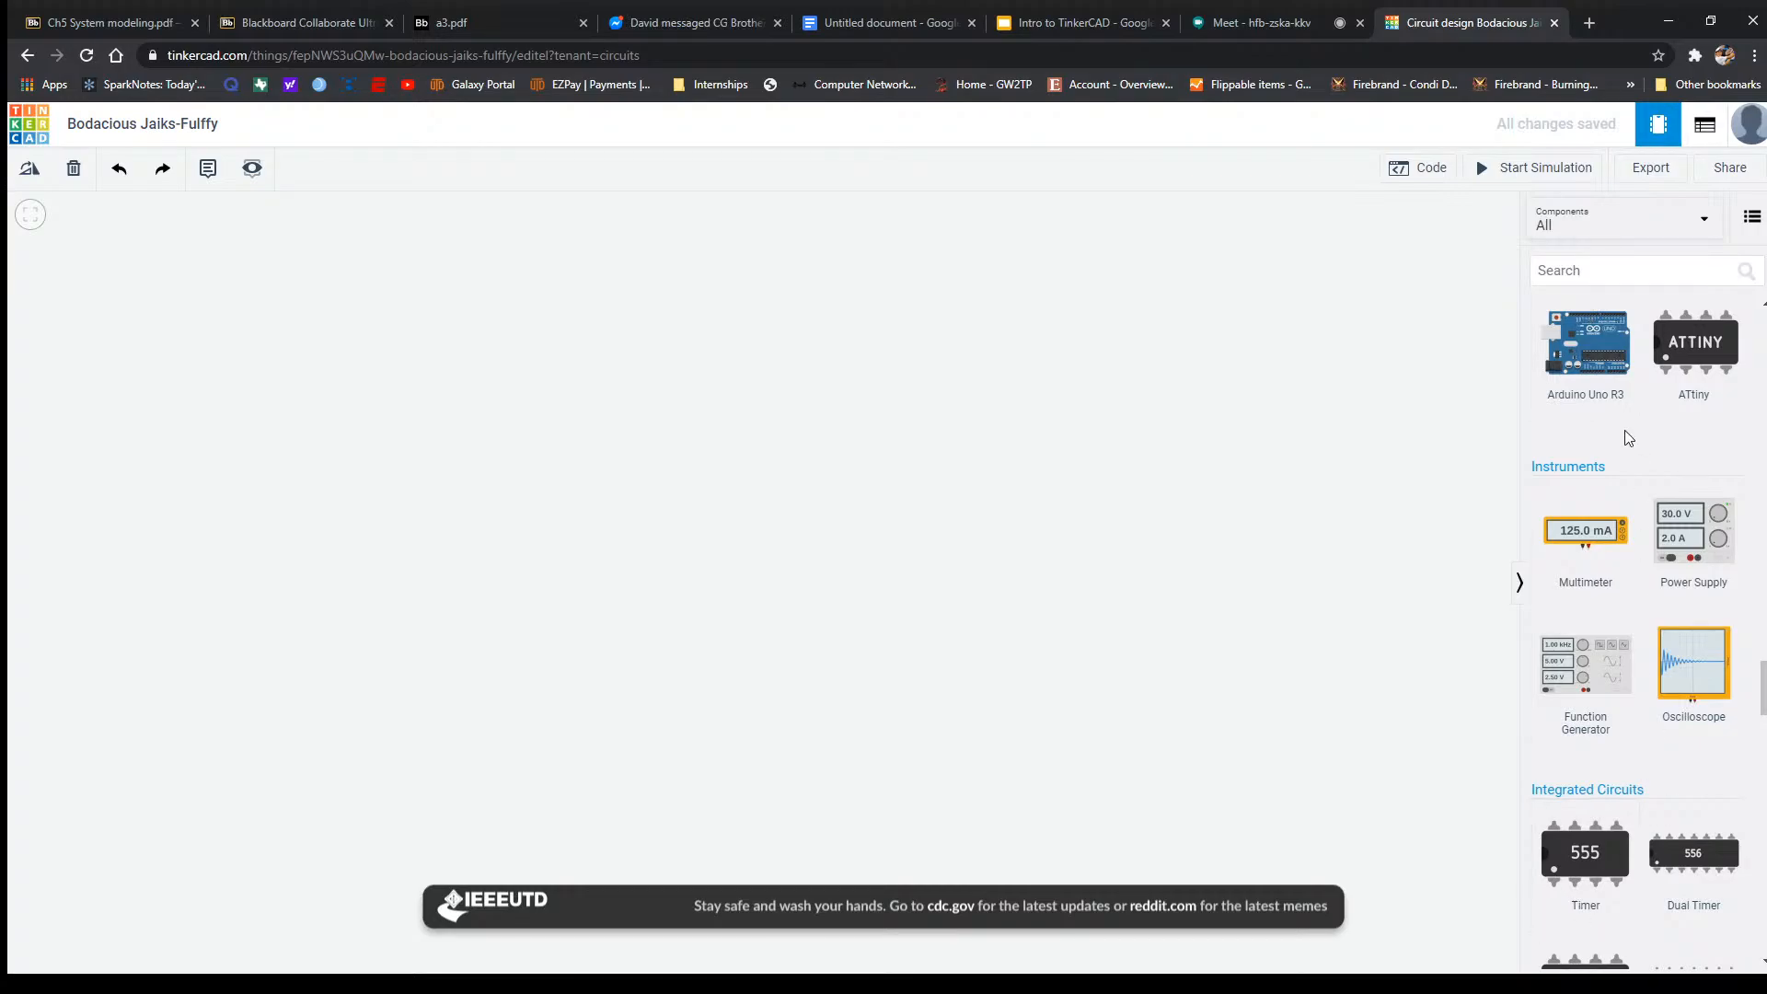
pyautogui.scroll(-3, 1630, 585)
pyautogui.scroll(4, 1690, 611)
pyautogui.scroll(8, 1669, 627)
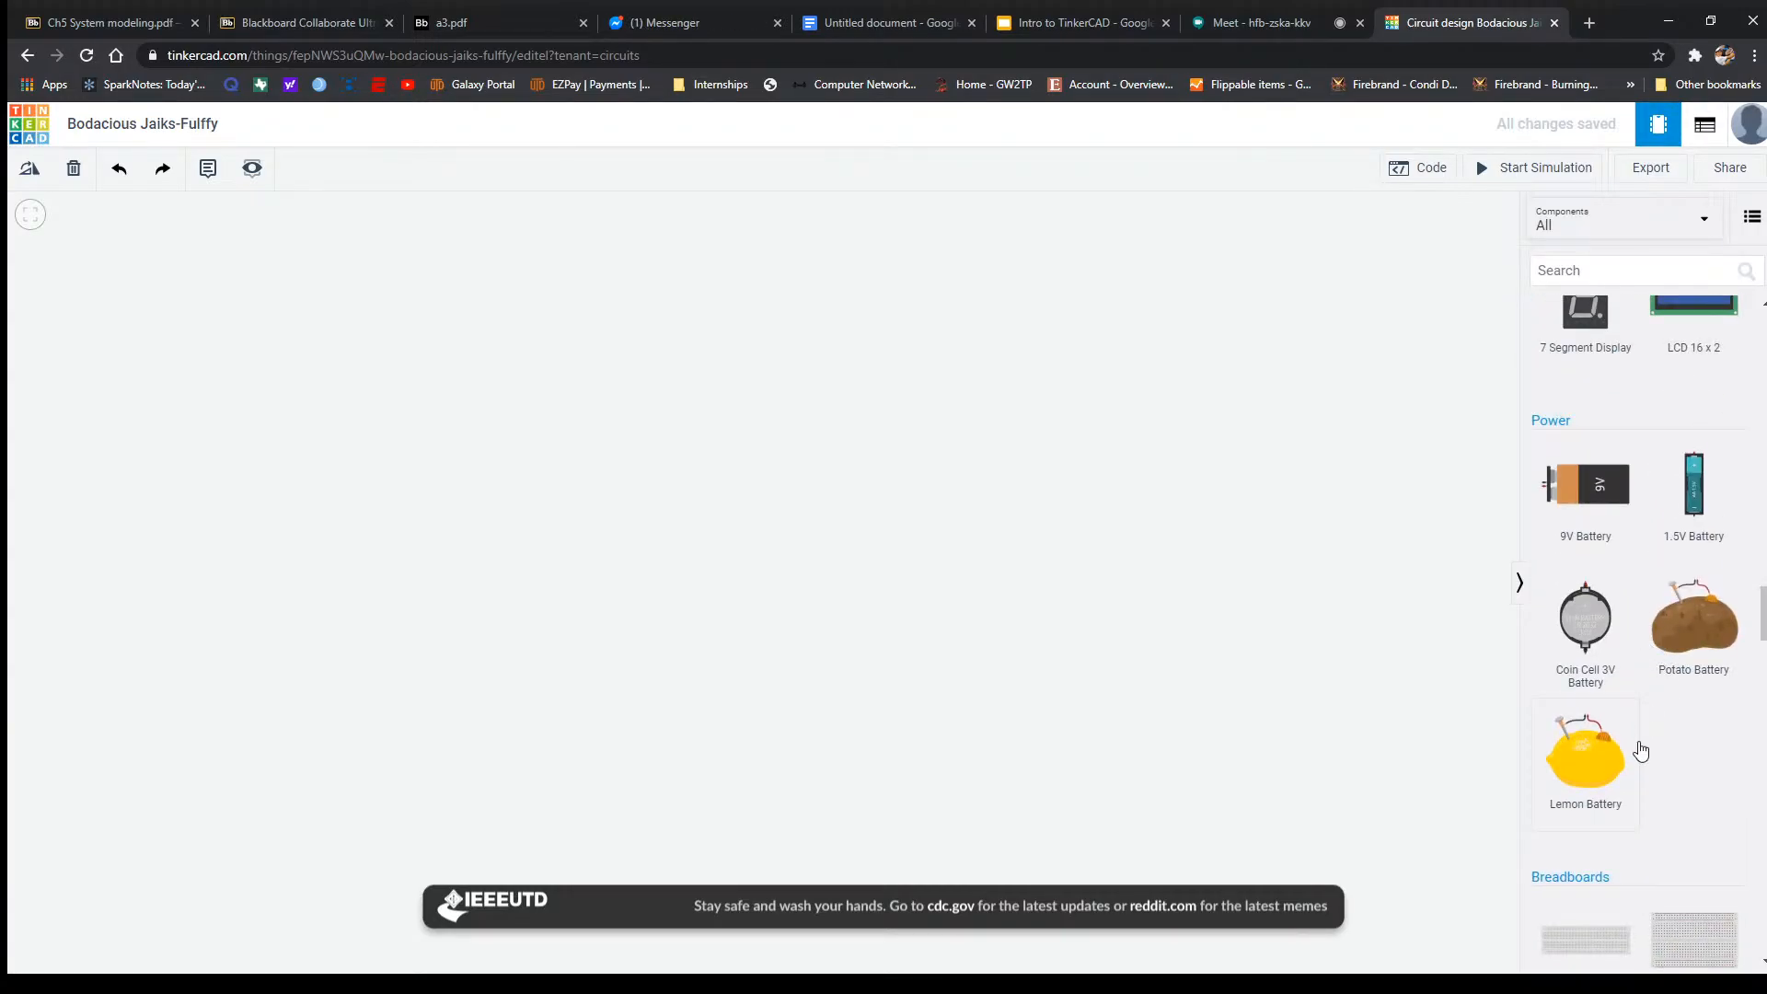
# Place a Breadboard Small on the empty workspace.
pyautogui.scroll(-3, 1666, 754)
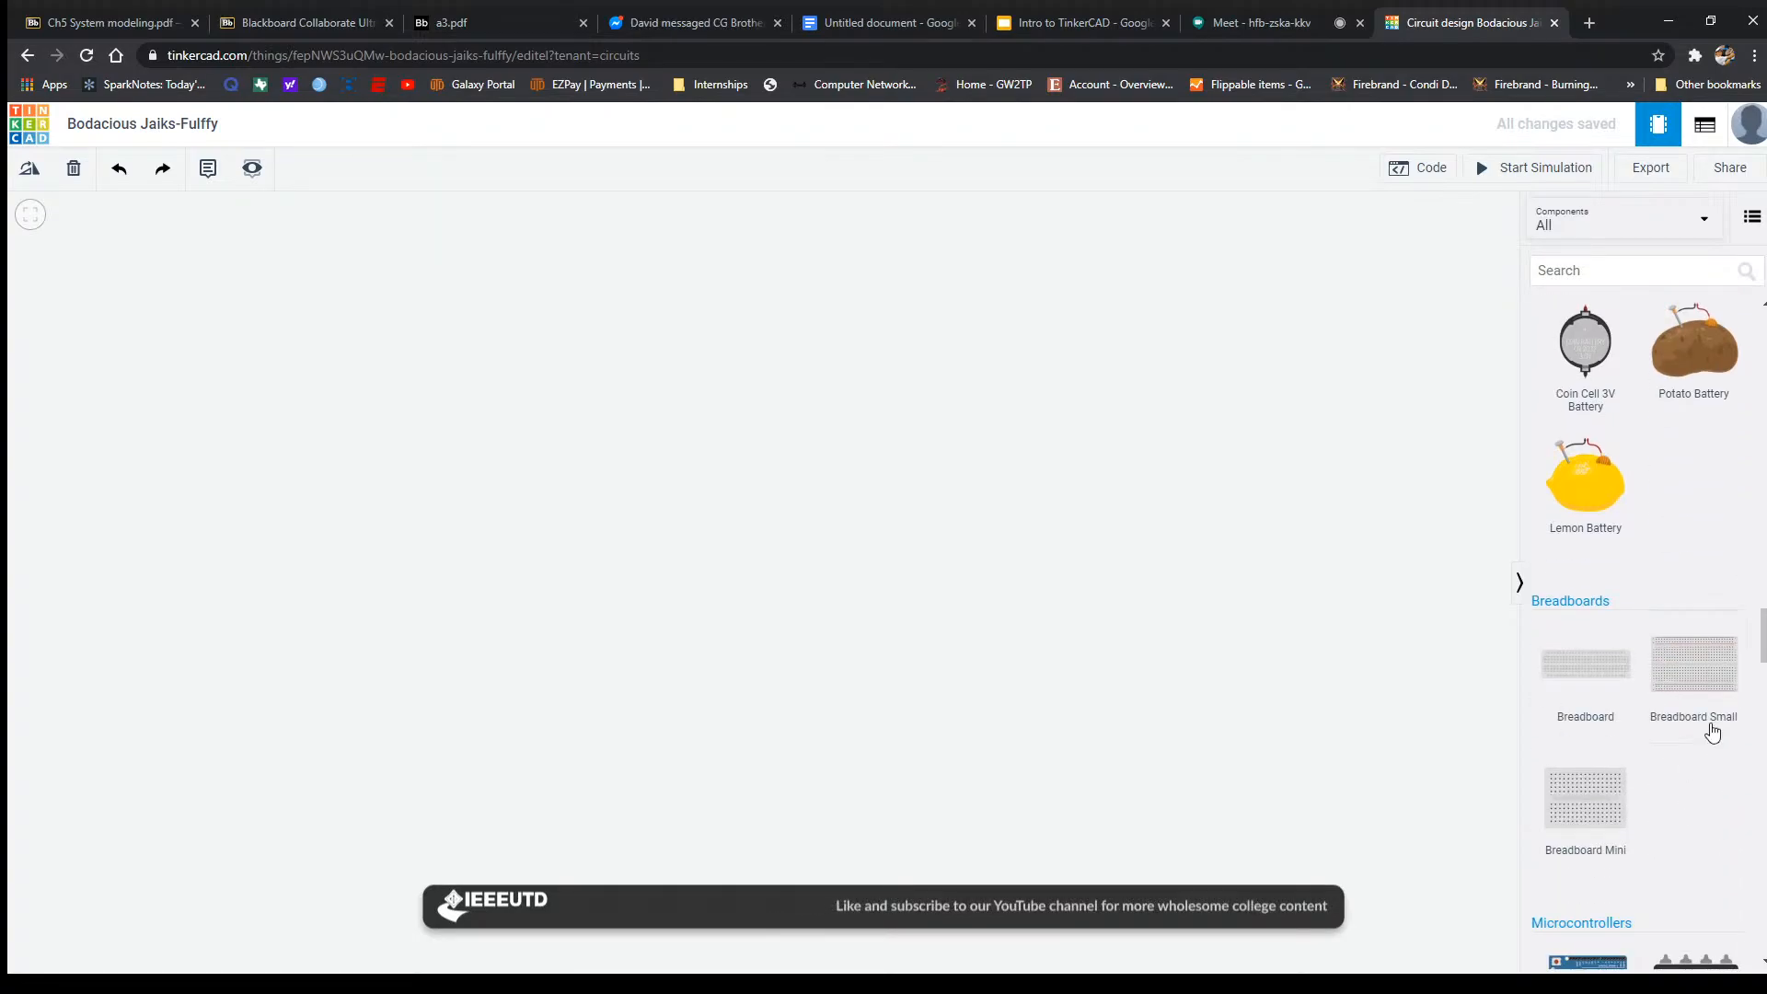
pyautogui.moveTo(1712, 670); pyautogui.dragTo(897, 449)
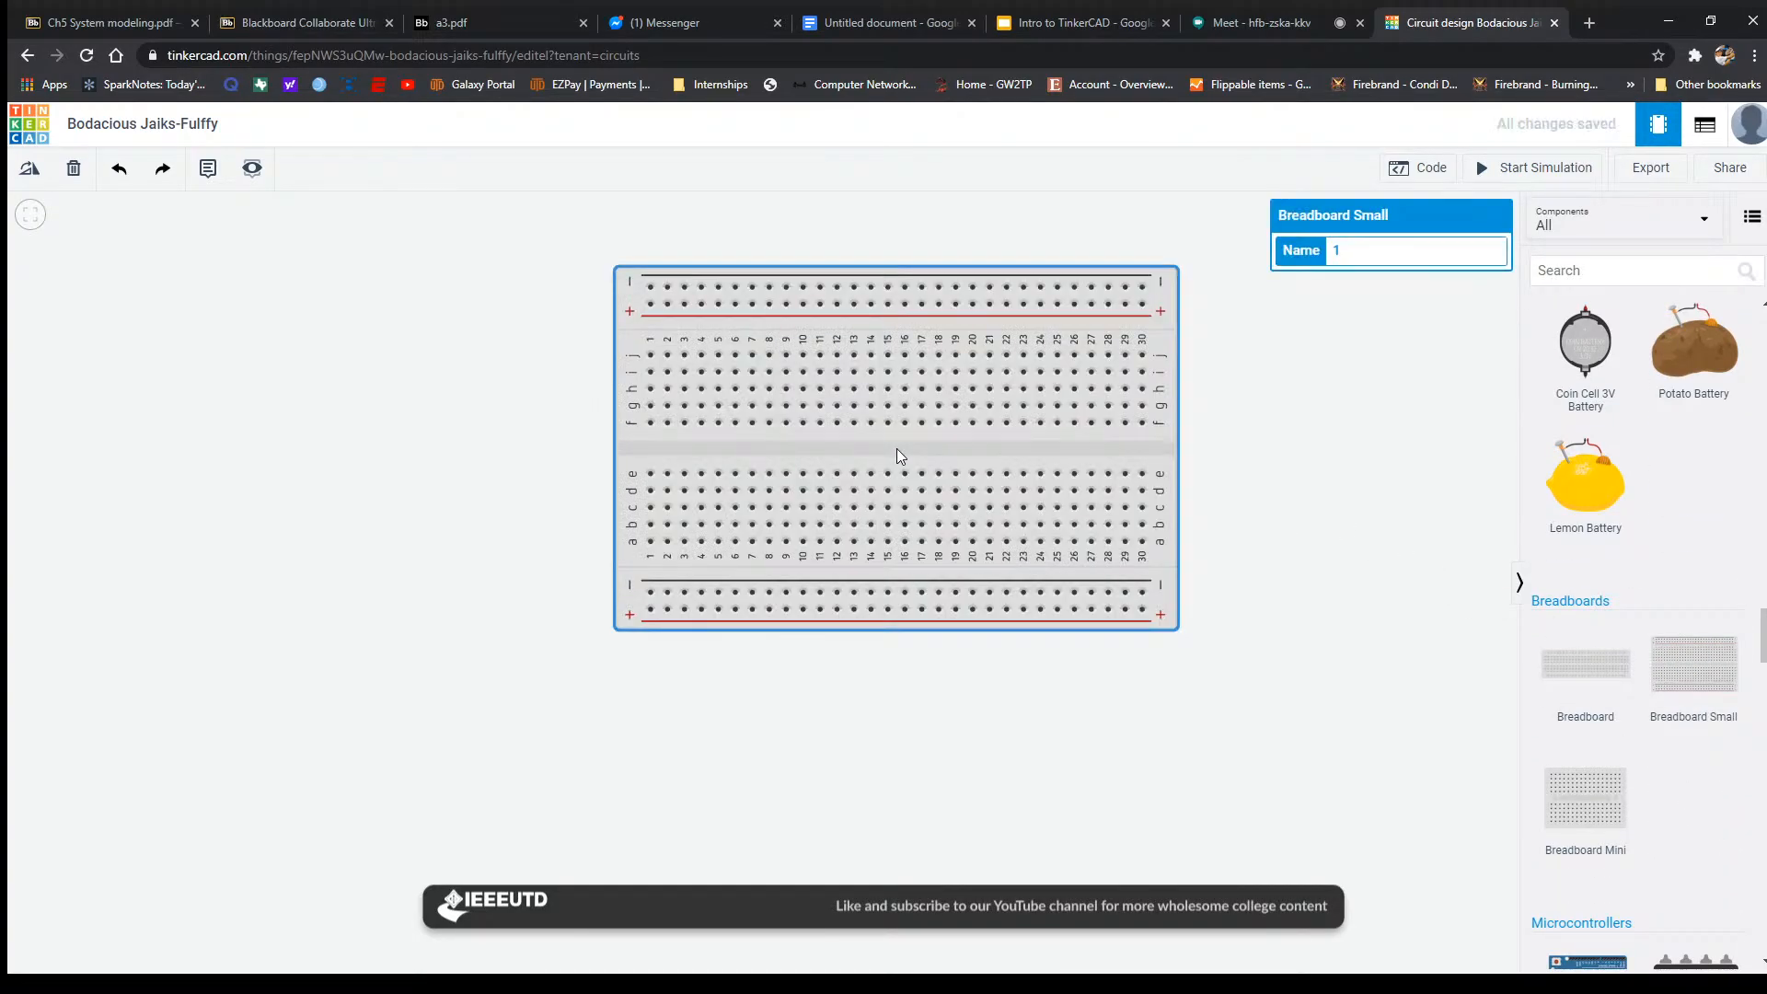
pyautogui.scroll(1, 1316, 583)
pyautogui.scroll(-2, 1314, 580)
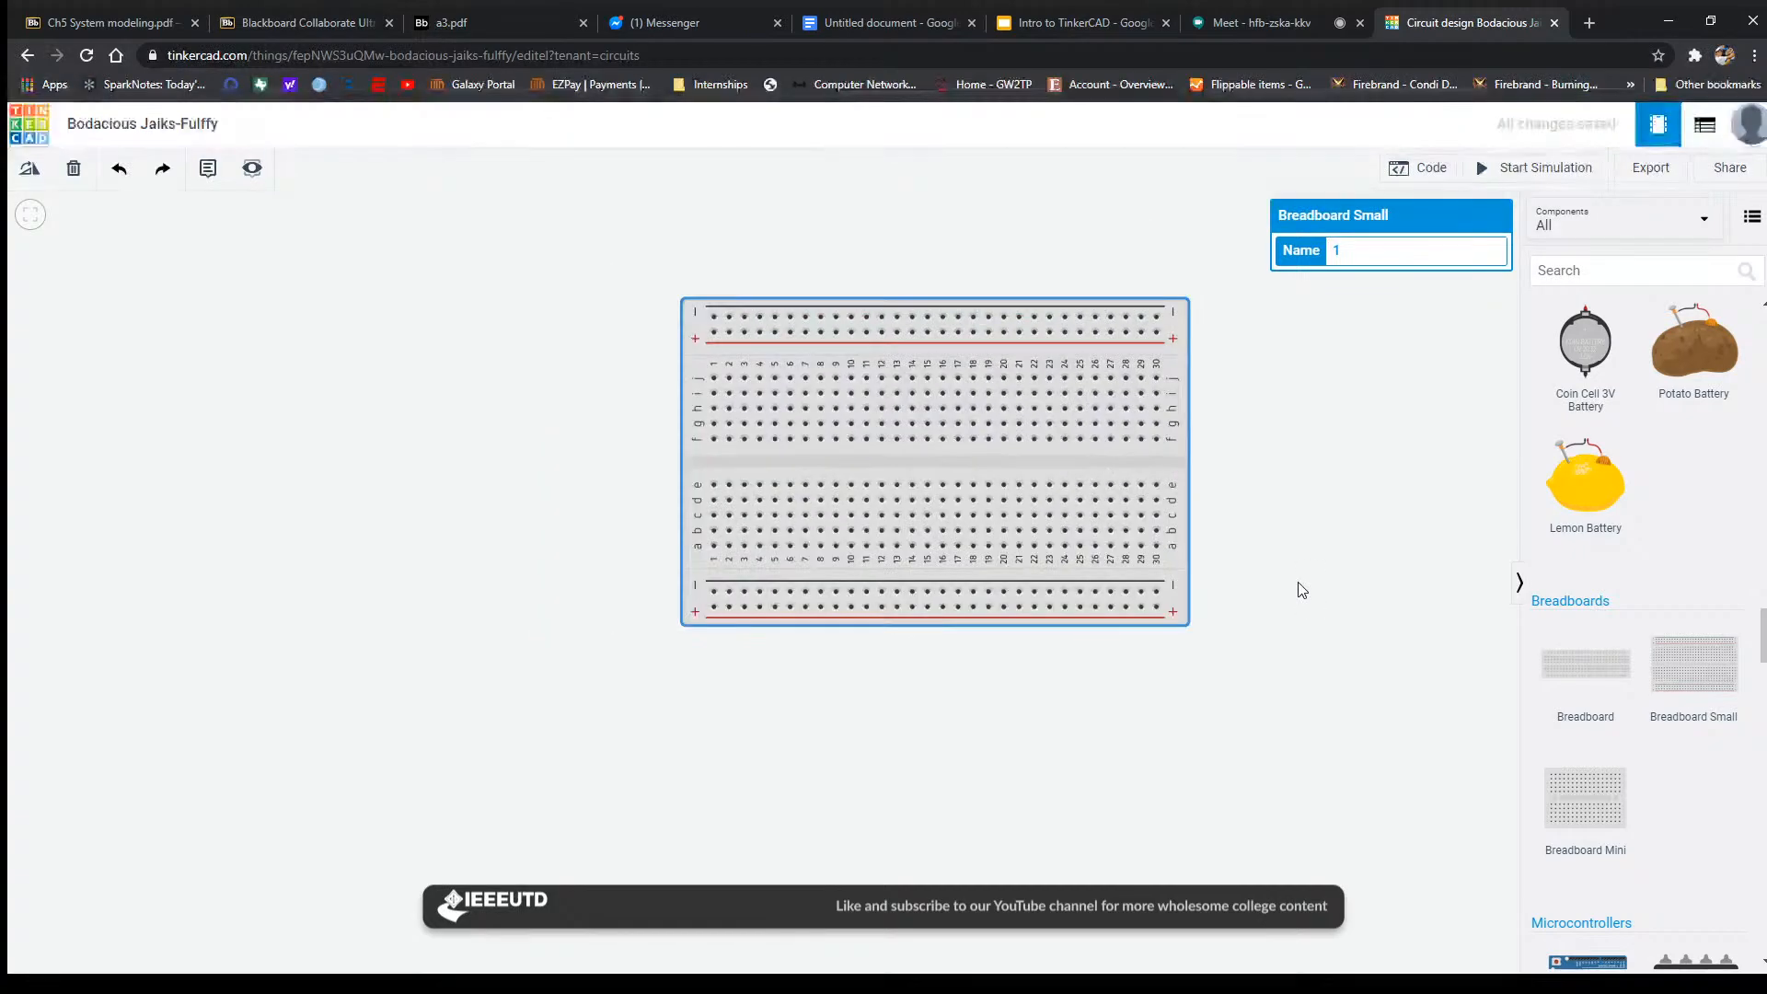
pyautogui.moveTo(1298, 415); pyautogui.dragTo(1338, 541)
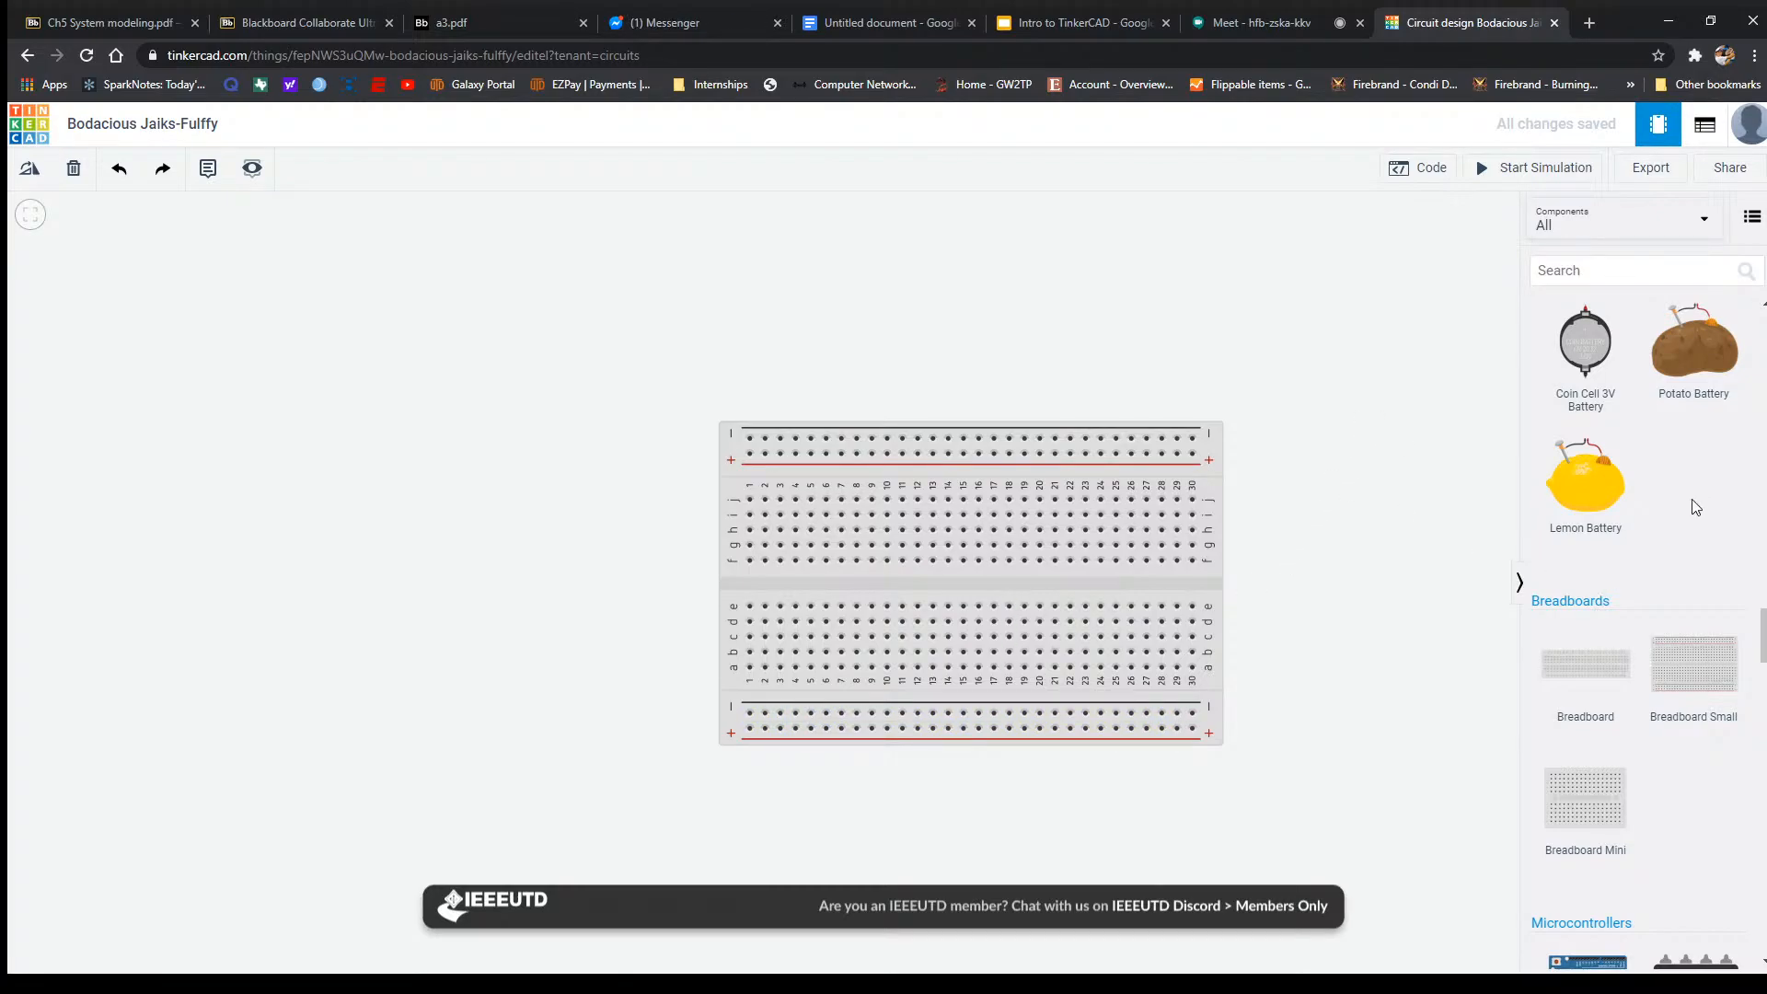
# Place an Arduino Uno R3 to the left of the breadboard, with its USB connector facing away from it.
pyautogui.scroll(3, 1697, 507)
pyautogui.scroll(-7, 1668, 505)
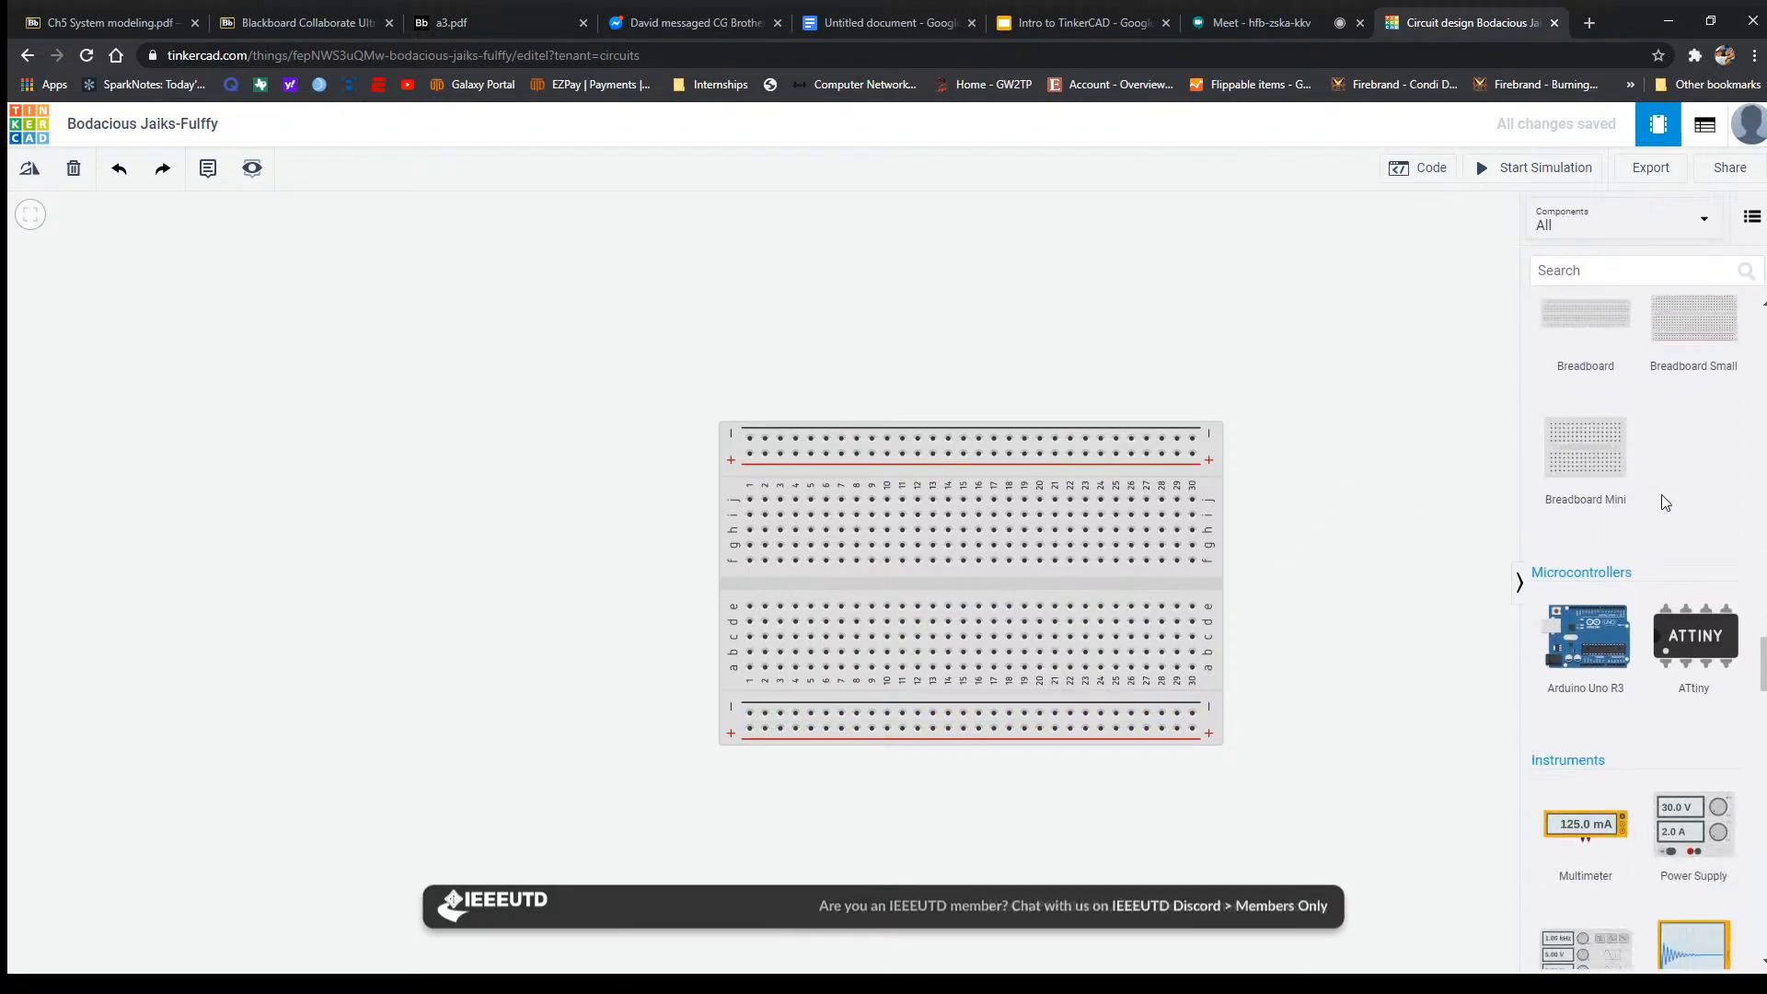
pyautogui.click(333, 489)
pyautogui.moveTo(612, 516); pyautogui.dragTo(819, 496)
pyautogui.scroll(-2, 818, 497)
pyautogui.moveTo(615, 582); pyautogui.dragTo(683, 666)
pyautogui.moveTo(884, 604); pyautogui.dragTo(806, 554)
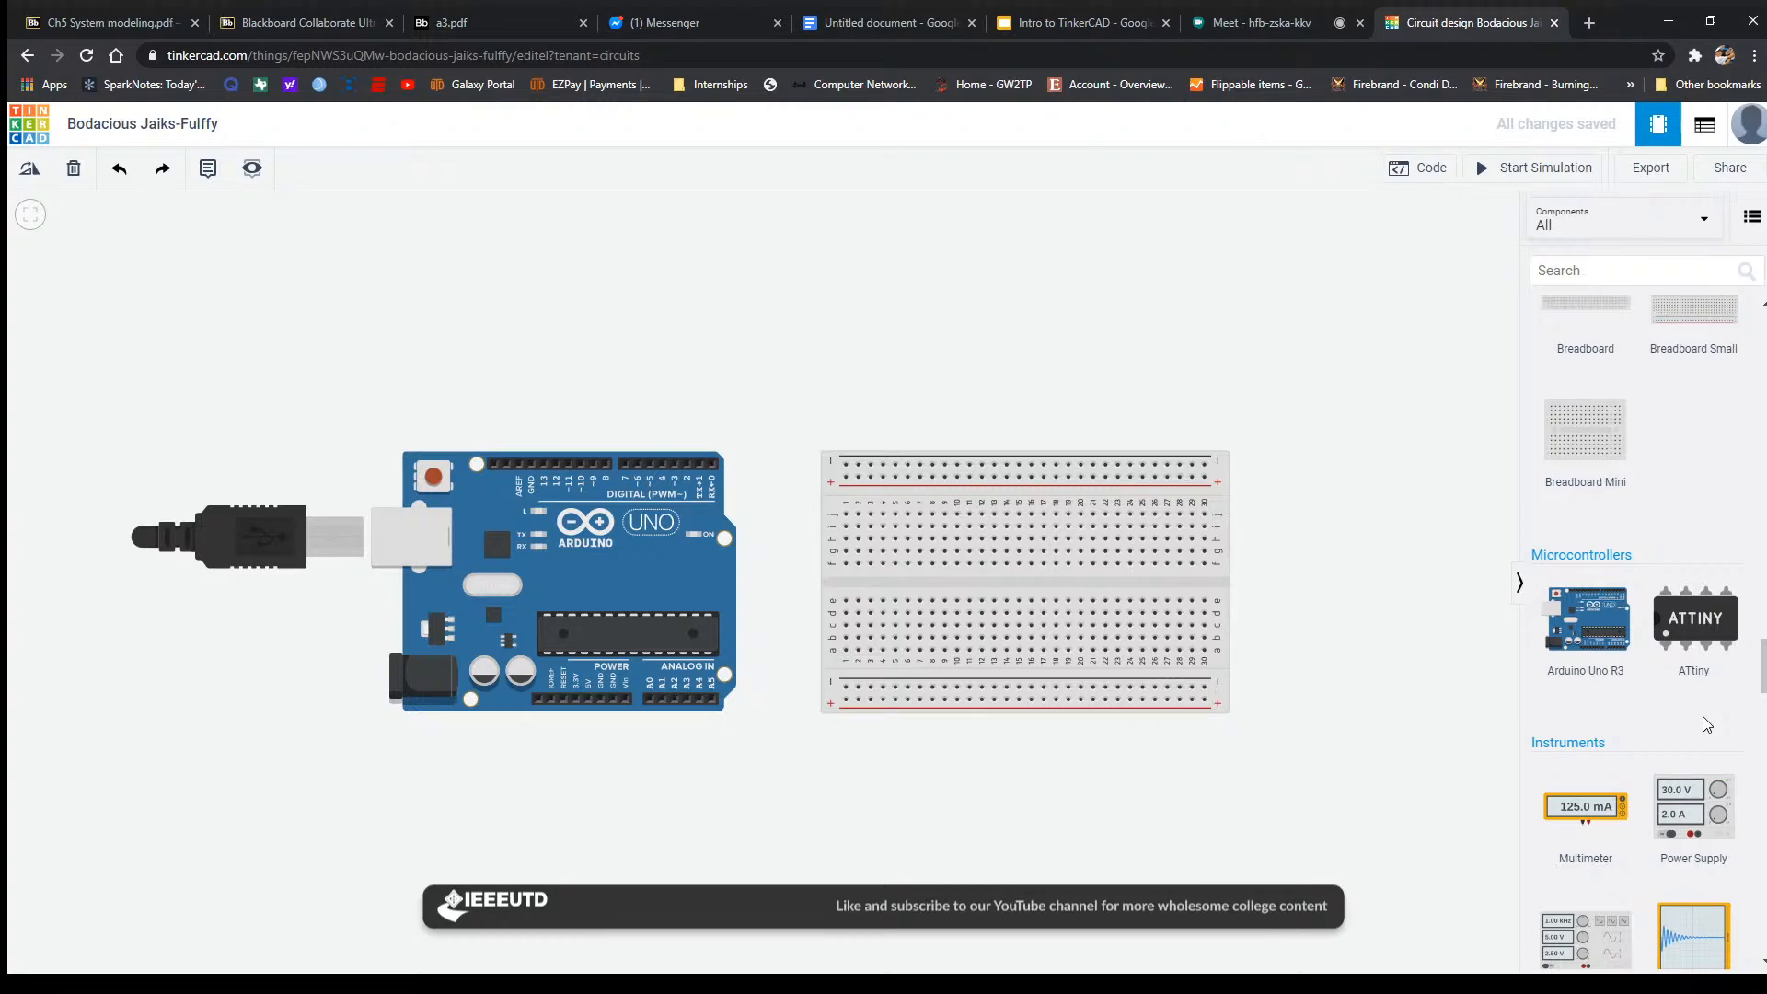
# Find the LCD 16 x 2 among the output components and place it directly below the breadboard.
pyautogui.scroll(-2, 1703, 716)
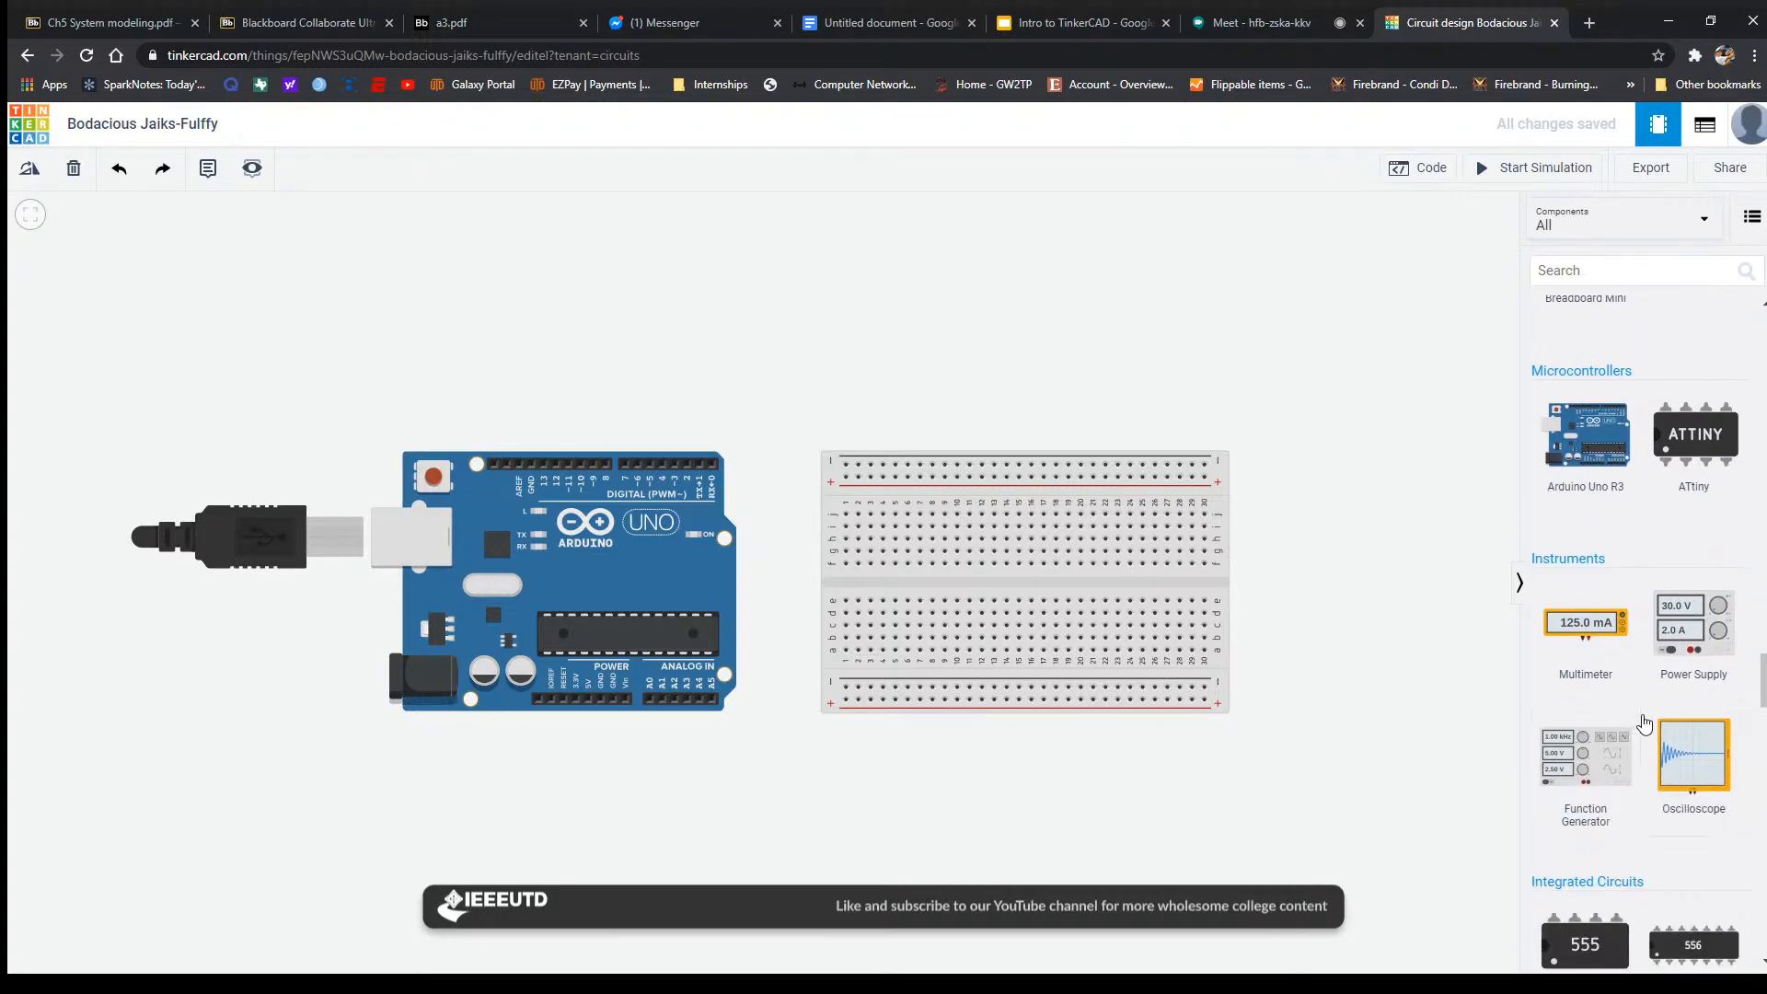
pyautogui.scroll(10, 1645, 724)
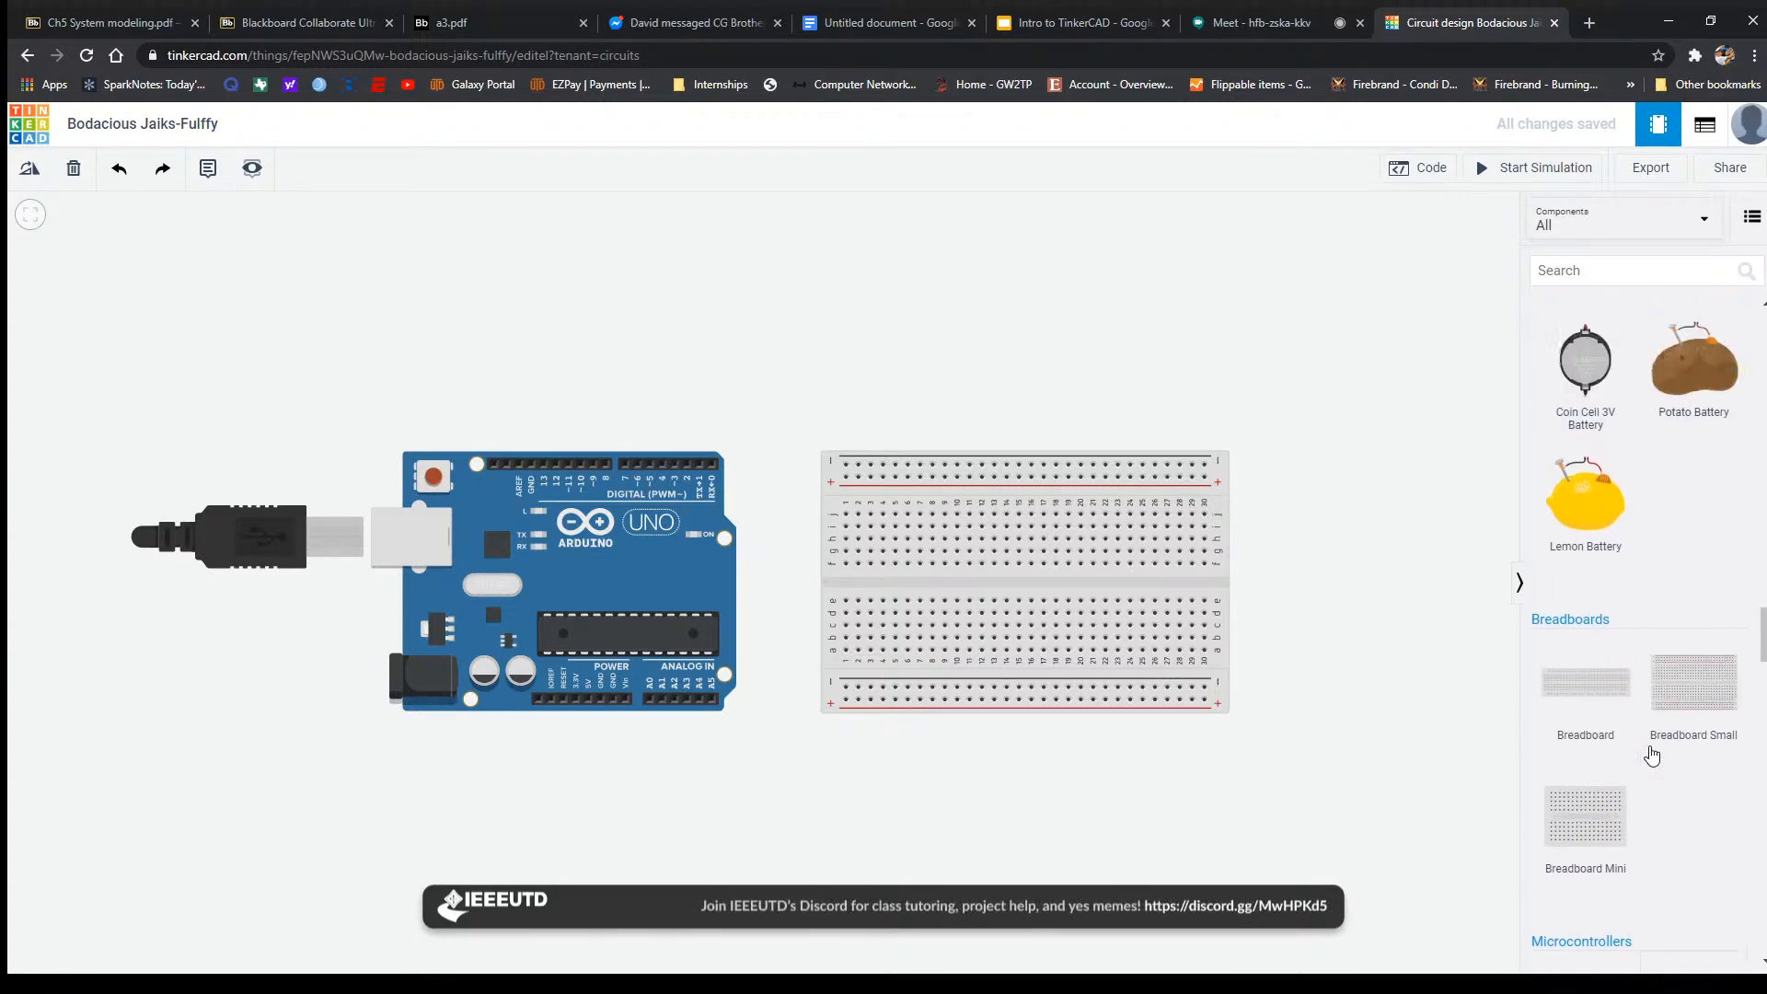
pyautogui.scroll(8, 1652, 755)
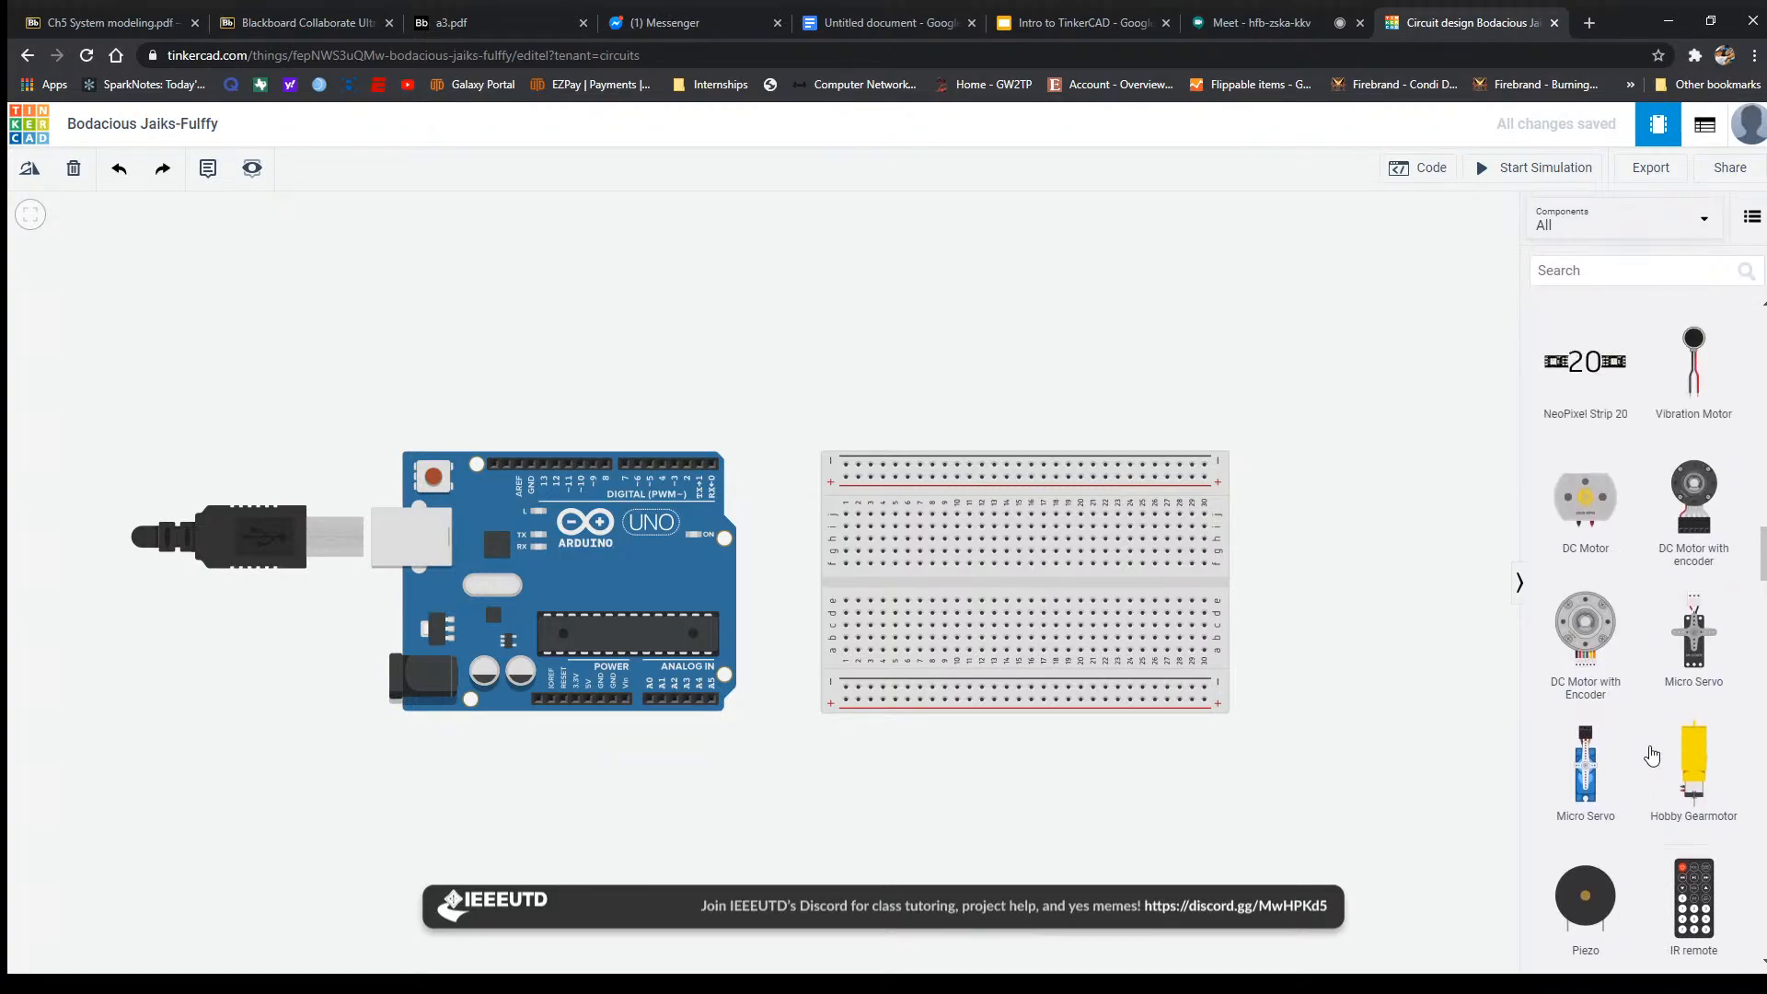
pyautogui.scroll(10, 1652, 755)
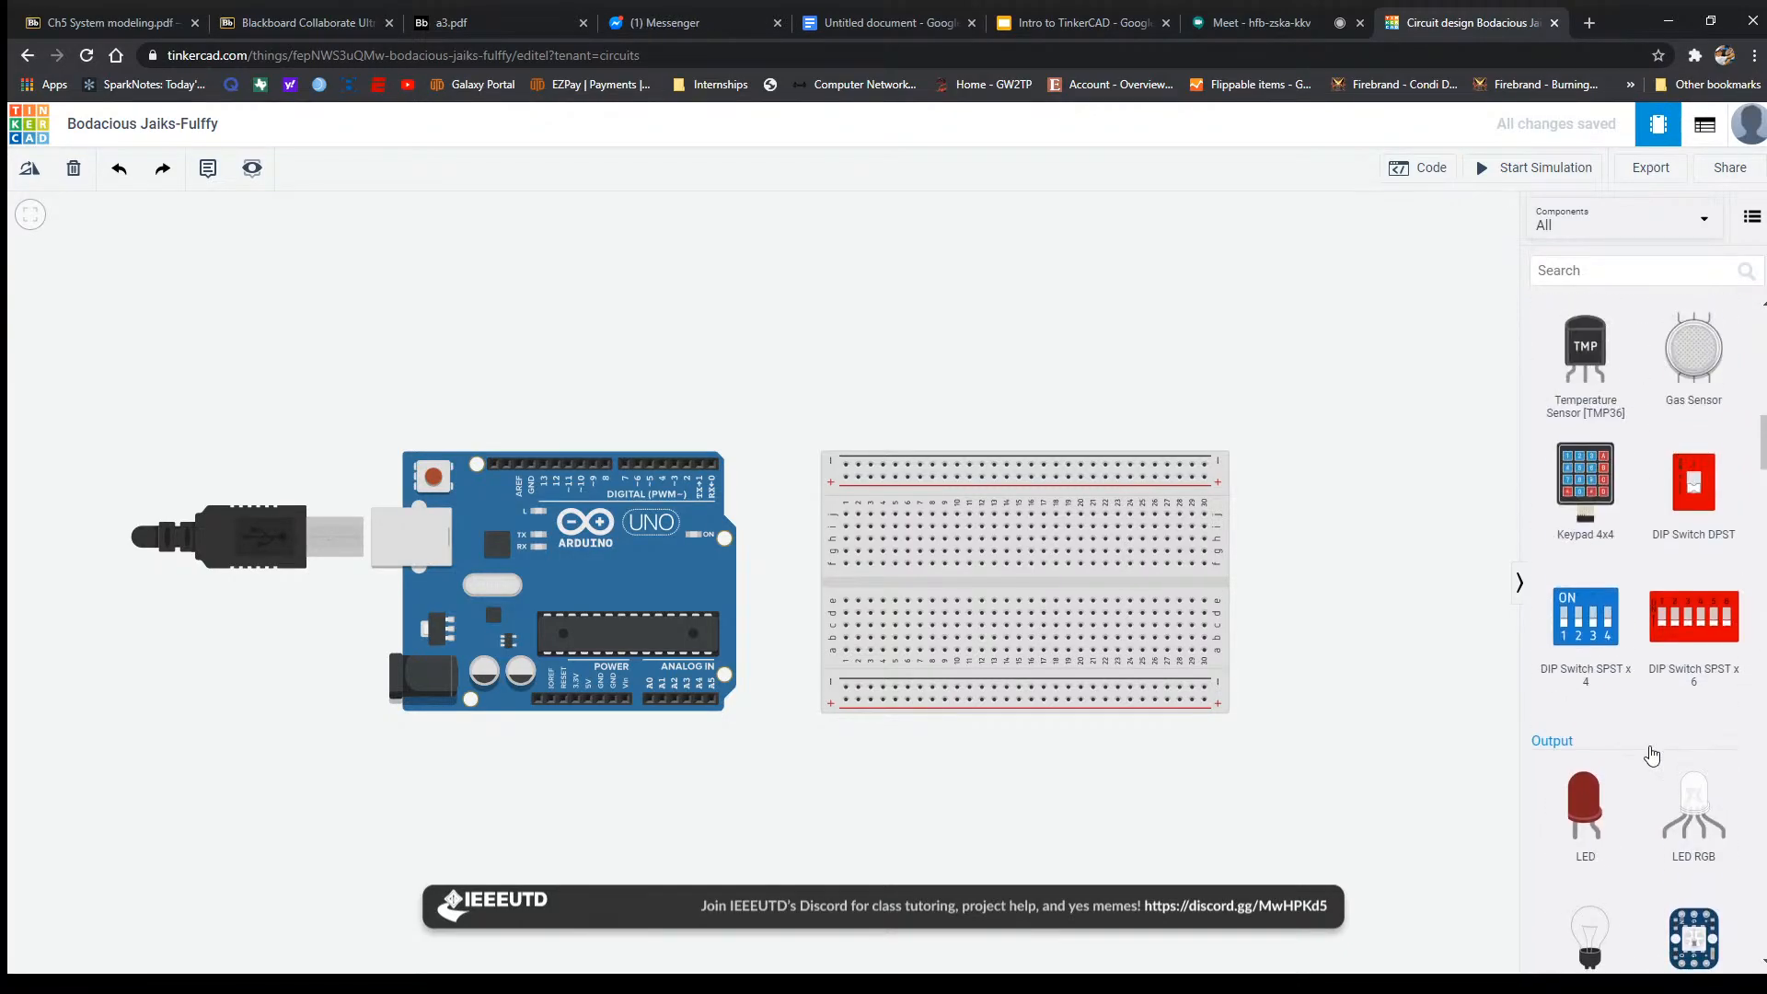
pyautogui.scroll(10, 1652, 755)
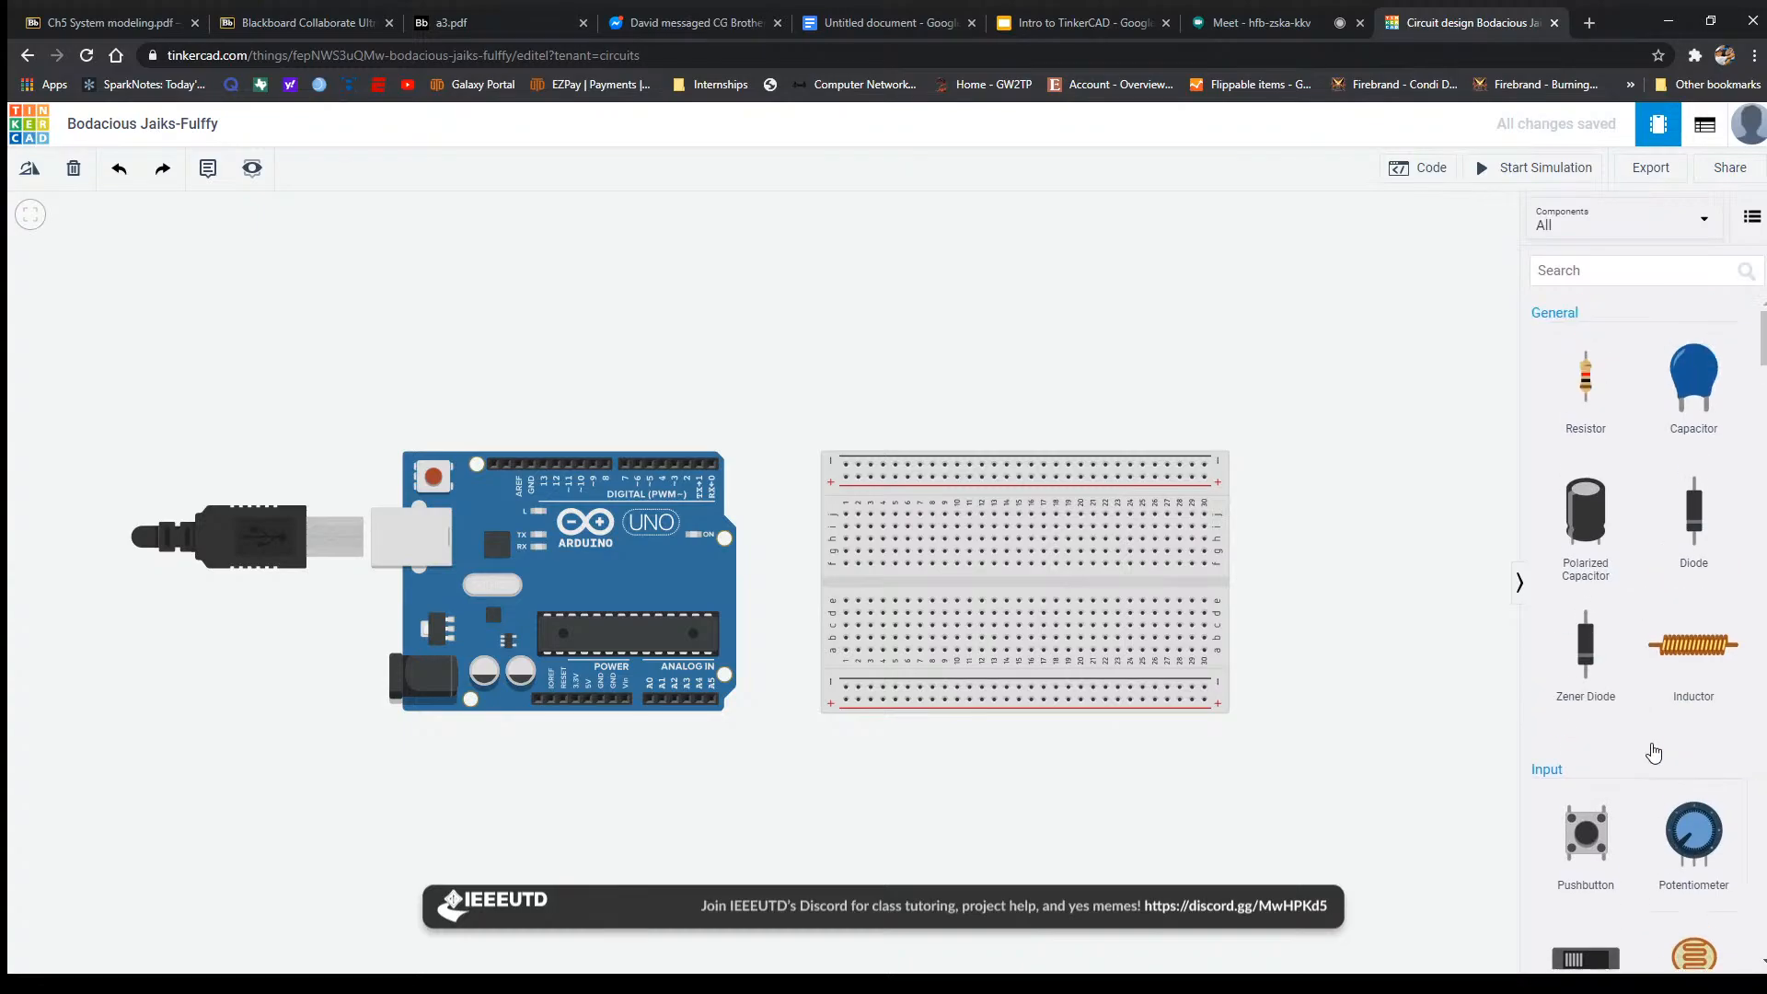
pyautogui.scroll(-8, 1654, 753)
pyautogui.scroll(-12, 1654, 753)
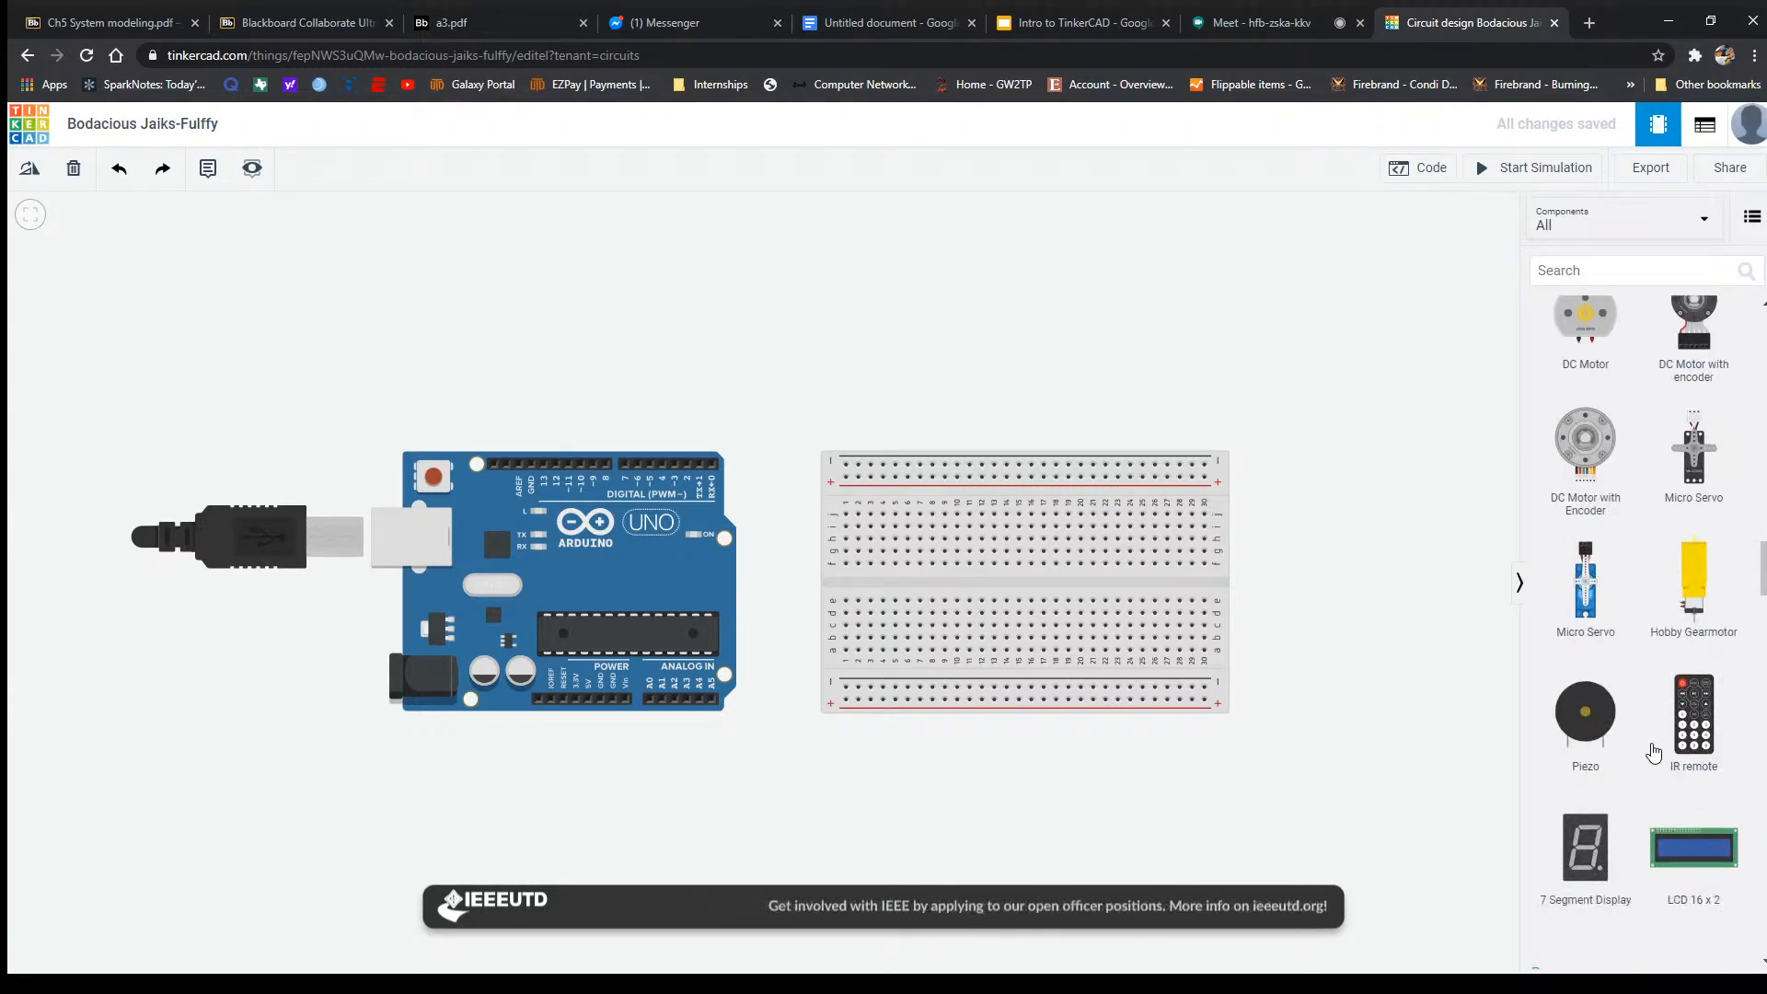
pyautogui.moveTo(1698, 677); pyautogui.dragTo(1024, 856)
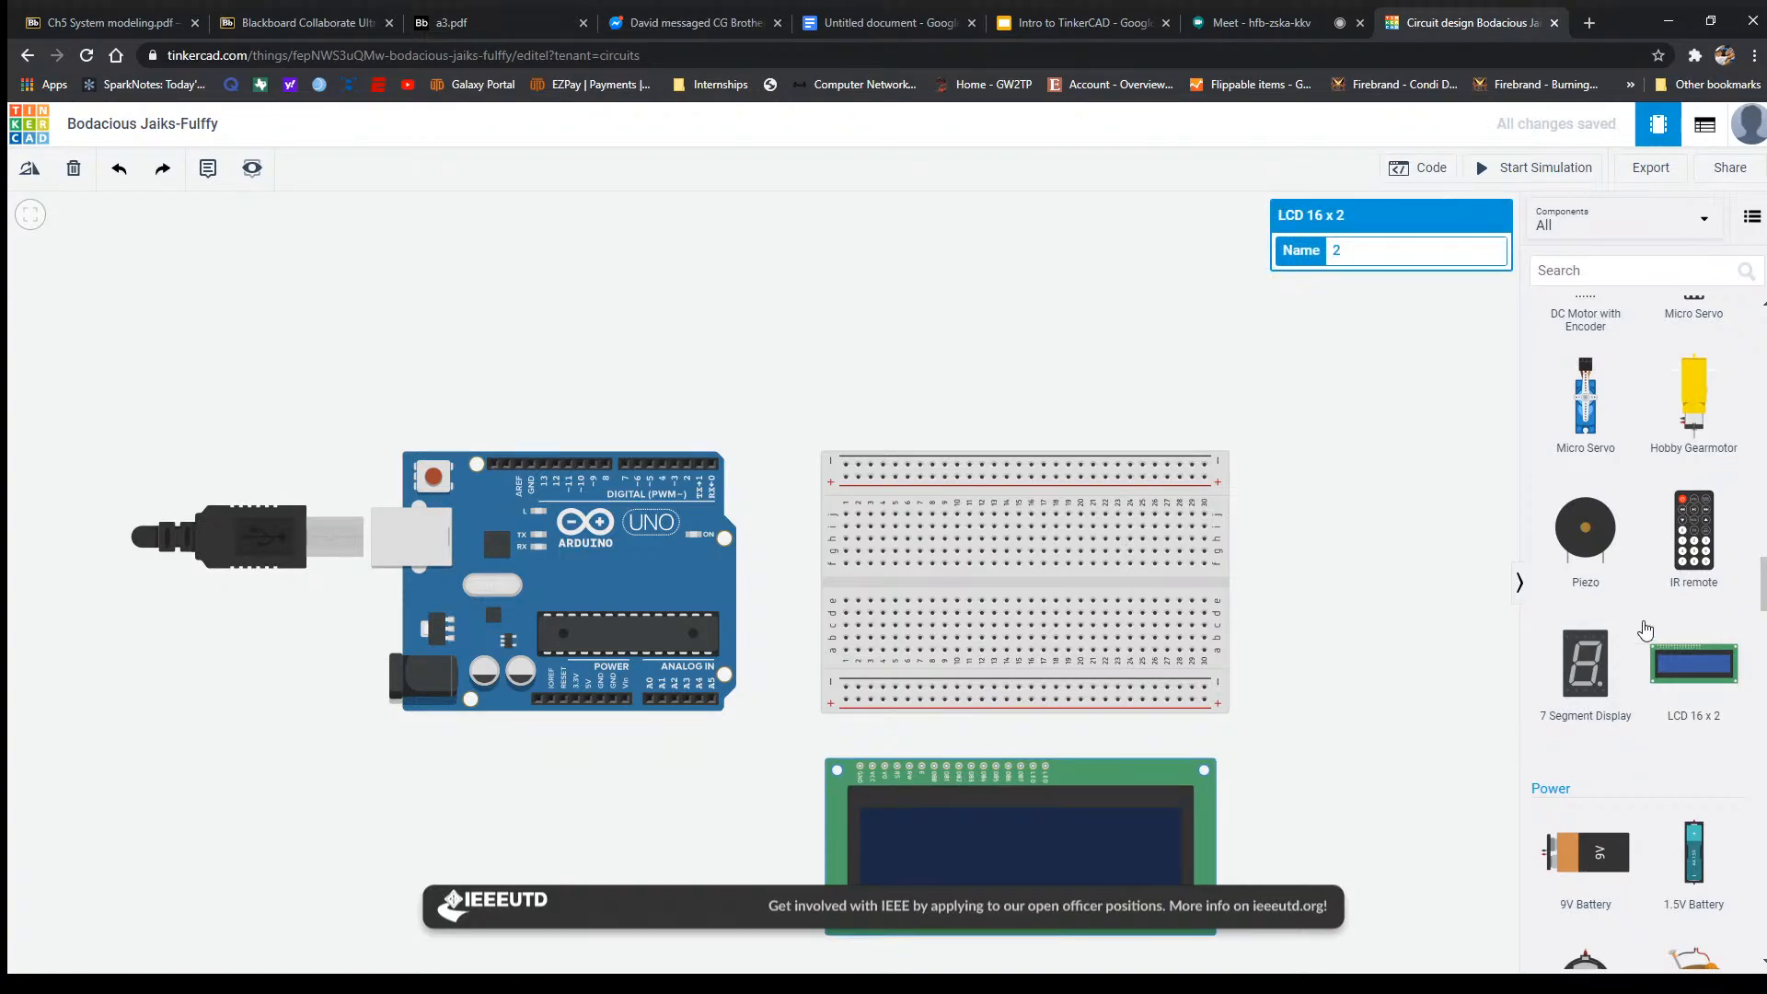
# Search the components for "potenti" and place a Potentiometer over the centre gap at the breadboard's left end.
pyautogui.scroll(-2, 1655, 605)
pyautogui.scroll(-3, 1654, 604)
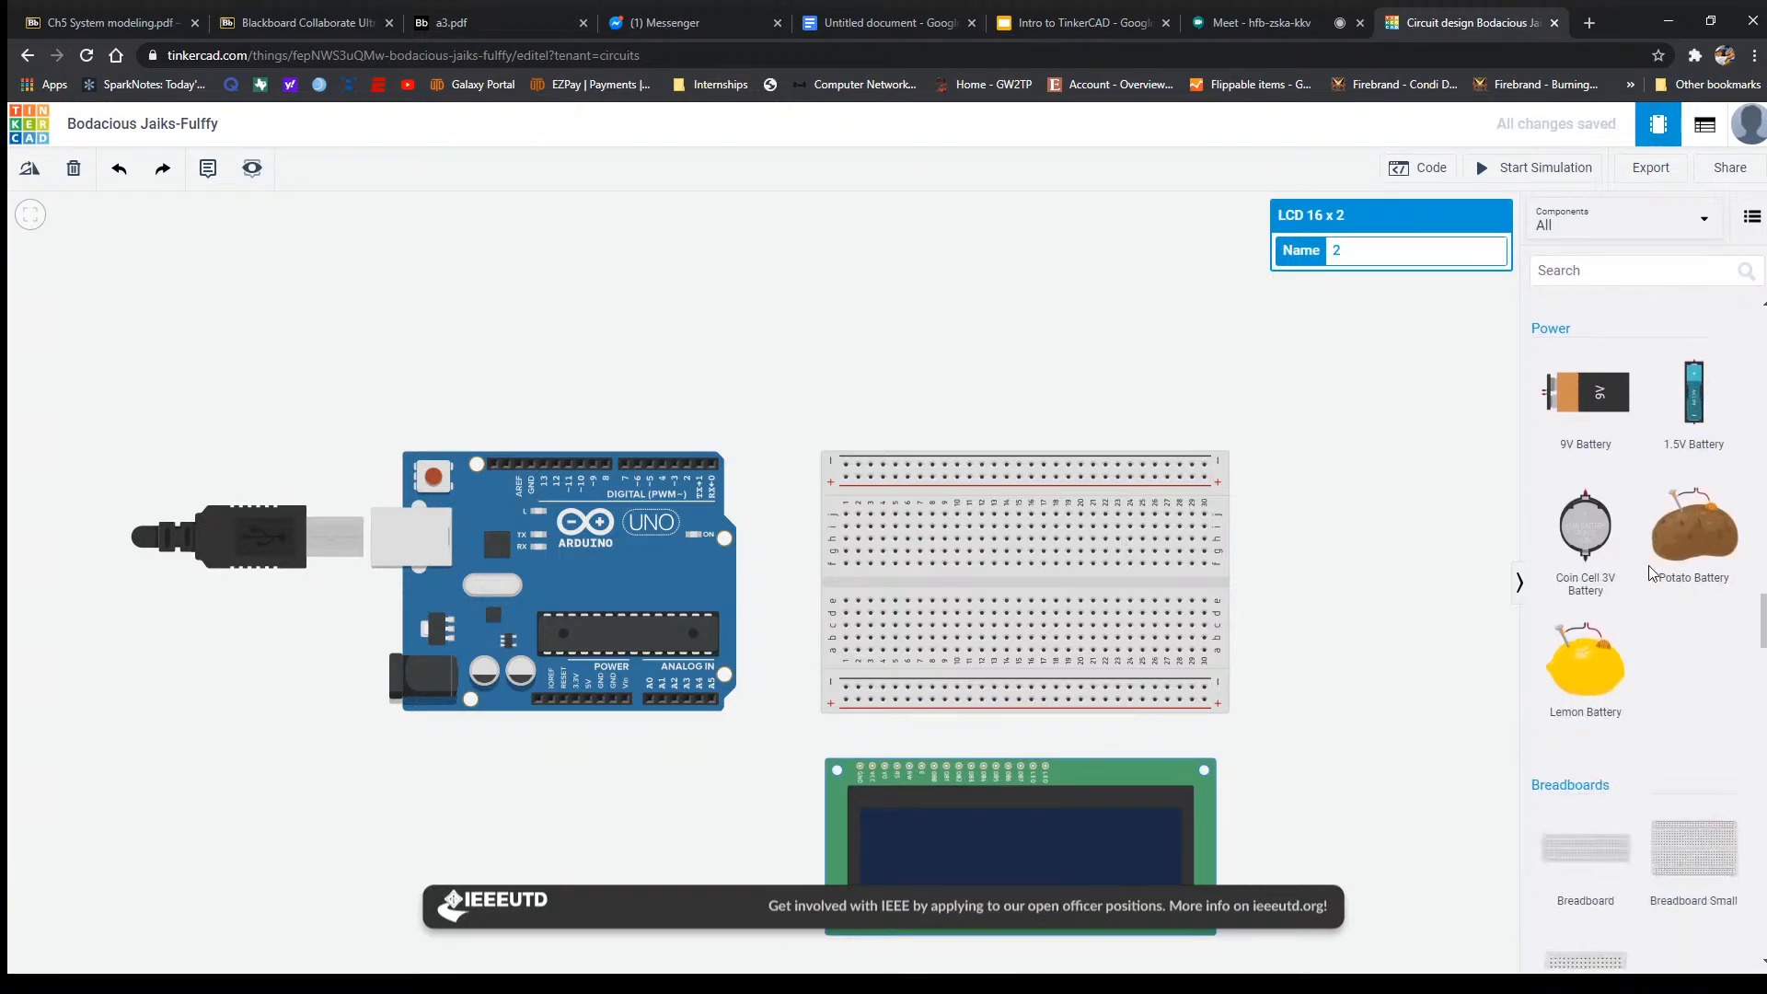
pyautogui.click(1600, 268)
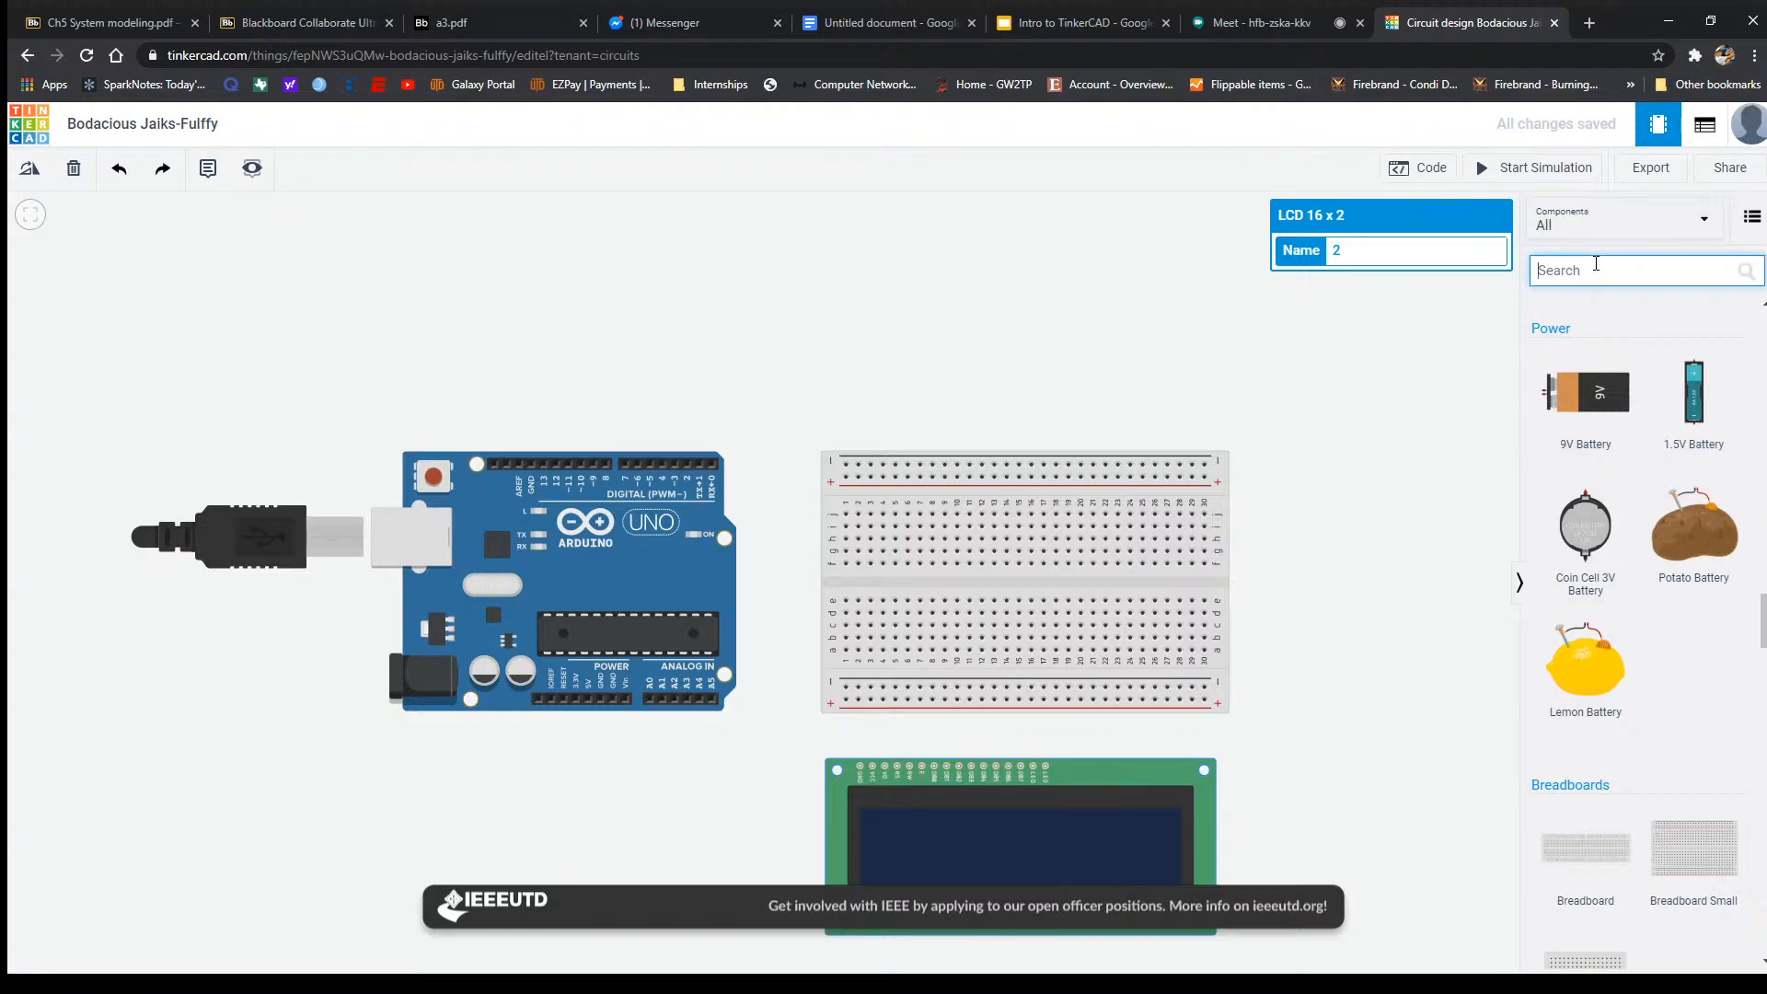
pyautogui.write('potenti')
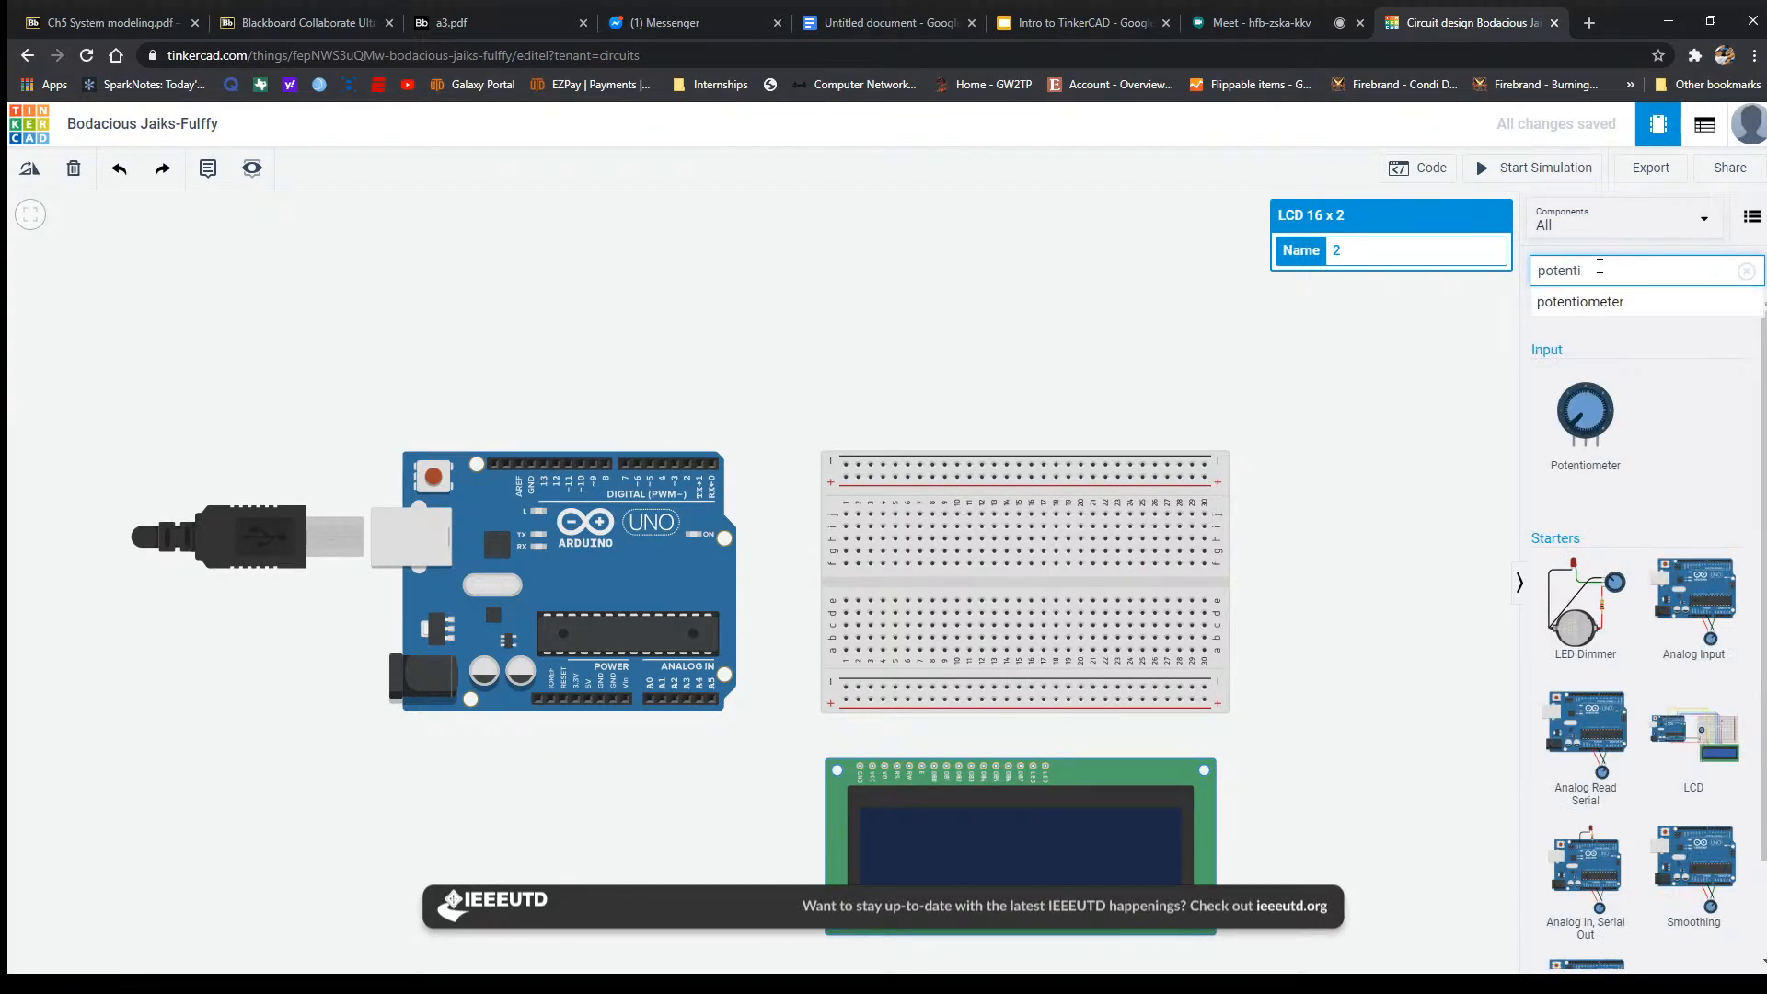
pyautogui.moveTo(1585, 412); pyautogui.dragTo(897, 615)
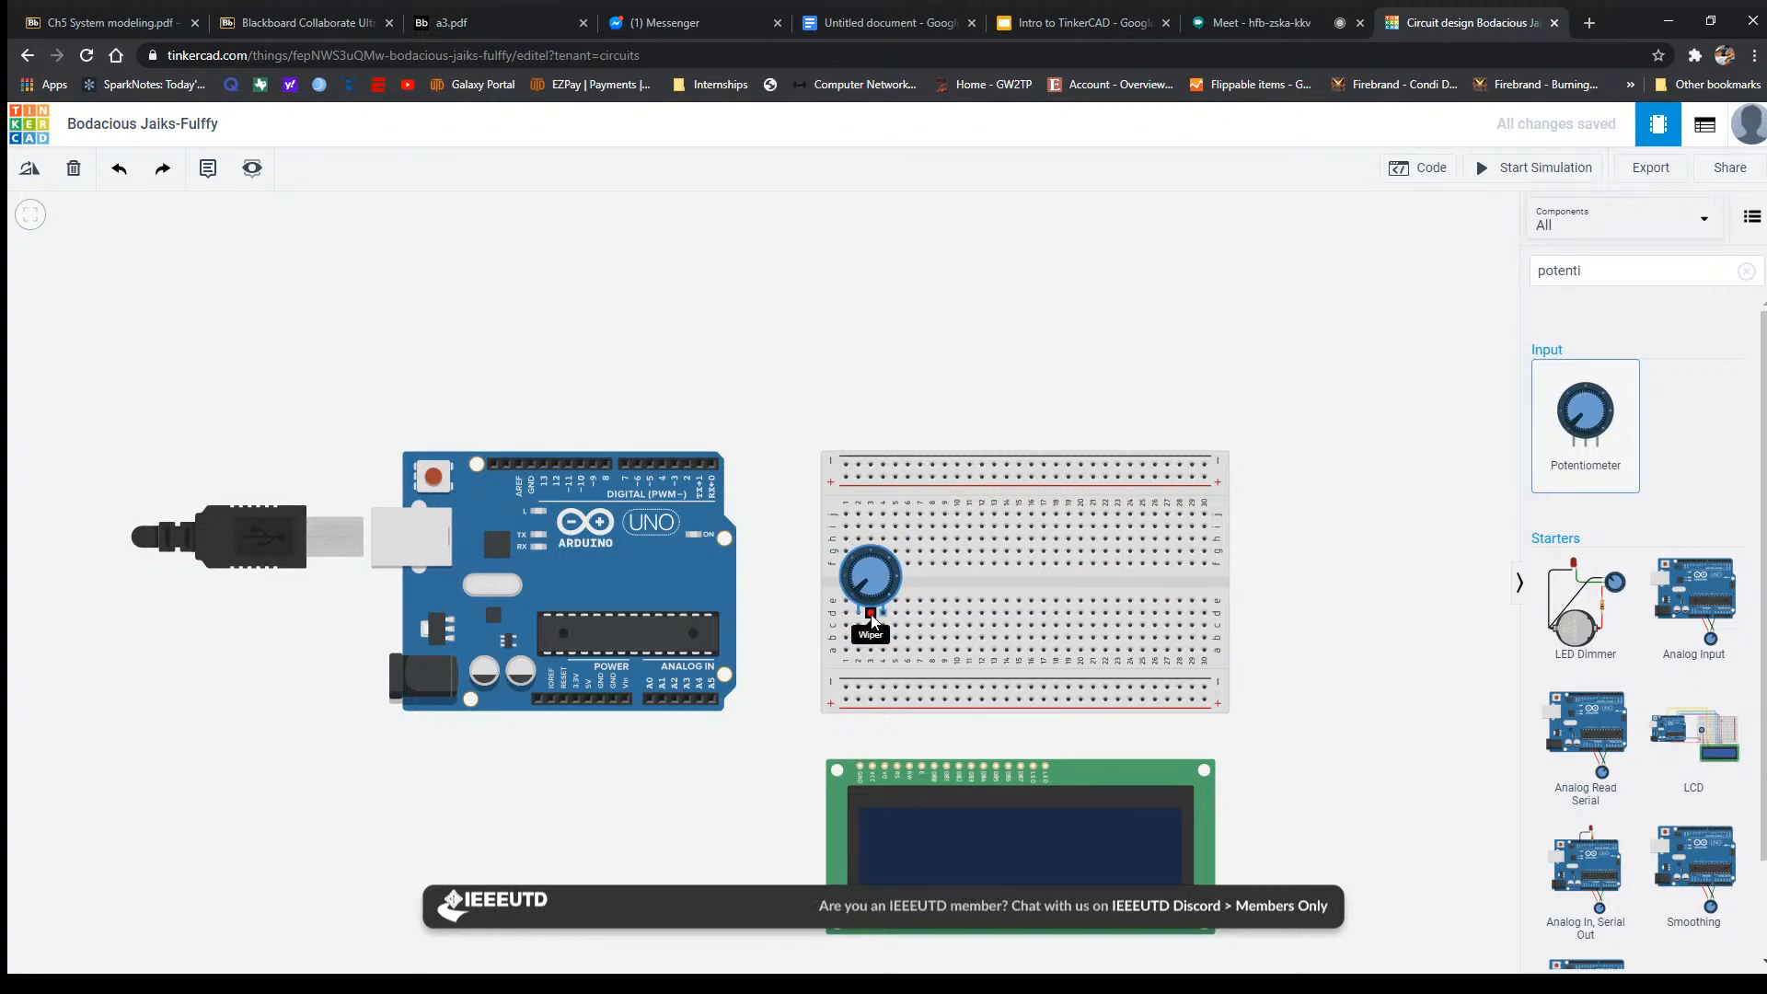
pyautogui.click(872, 619)
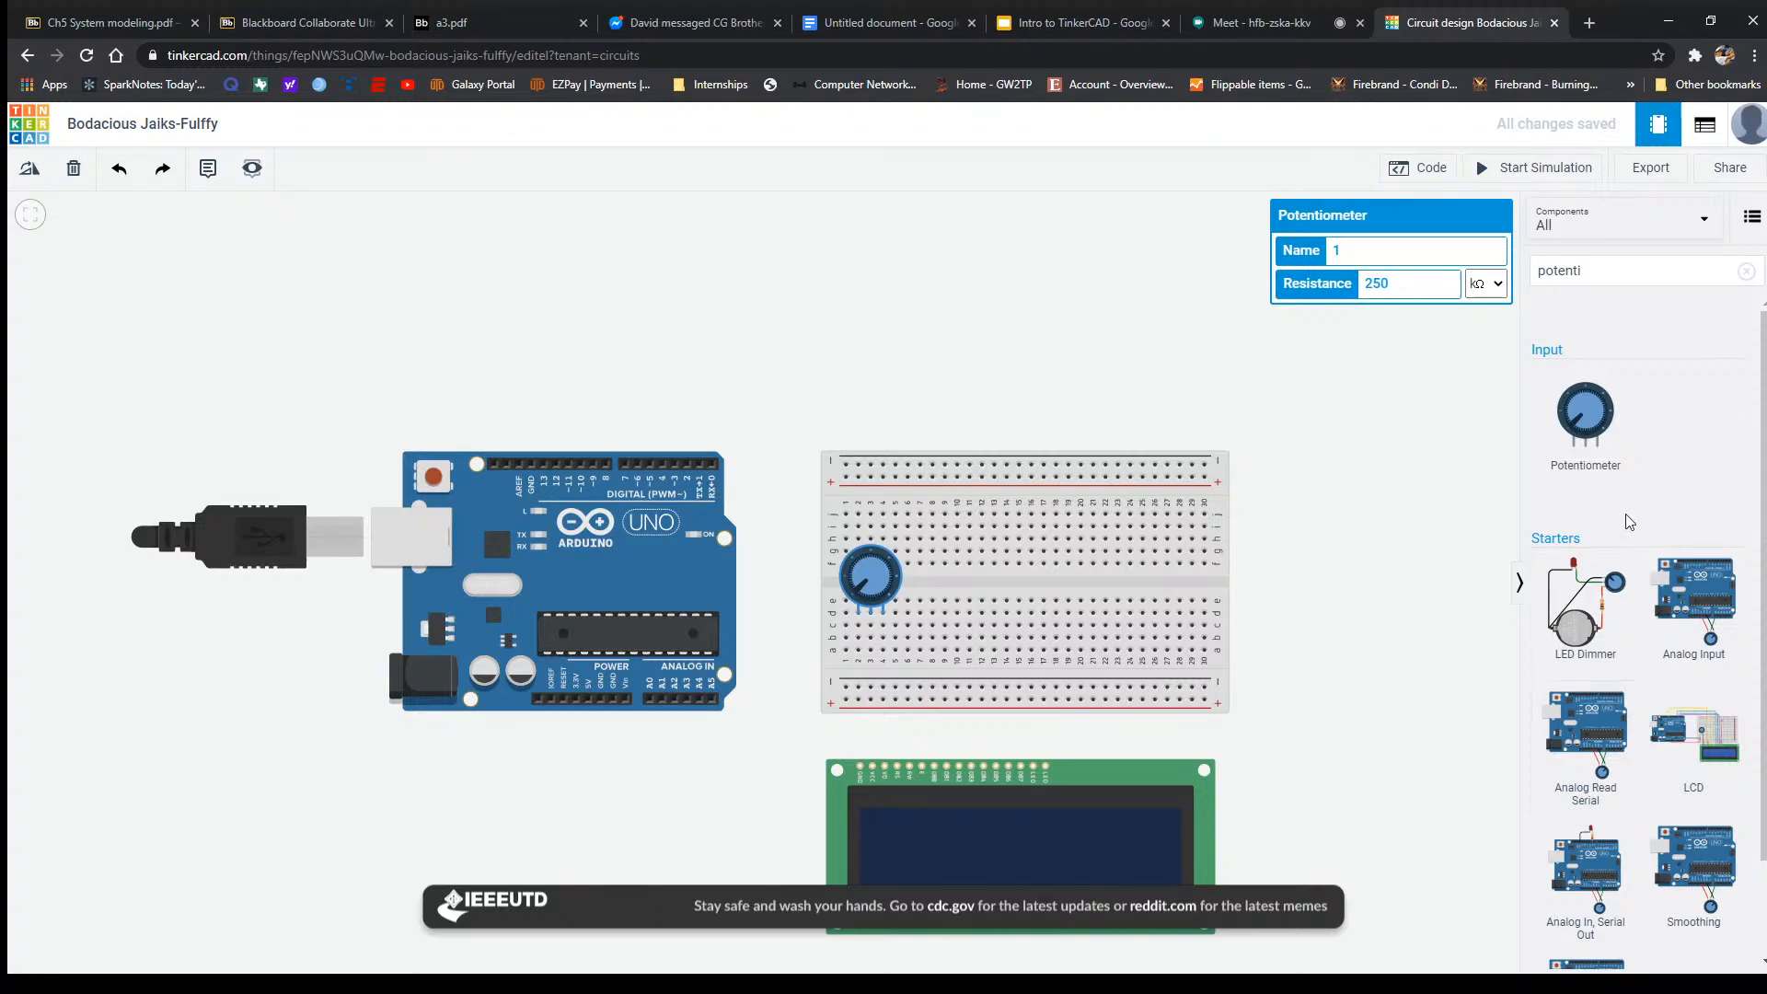
# Search the components for "resistor", place a Resistor from the breadboard's upper positive rail into column 22, and set its resistance to 220 Ω.
pyautogui.scroll(-2, 1634, 520)
pyautogui.doubleClick(1616, 265)
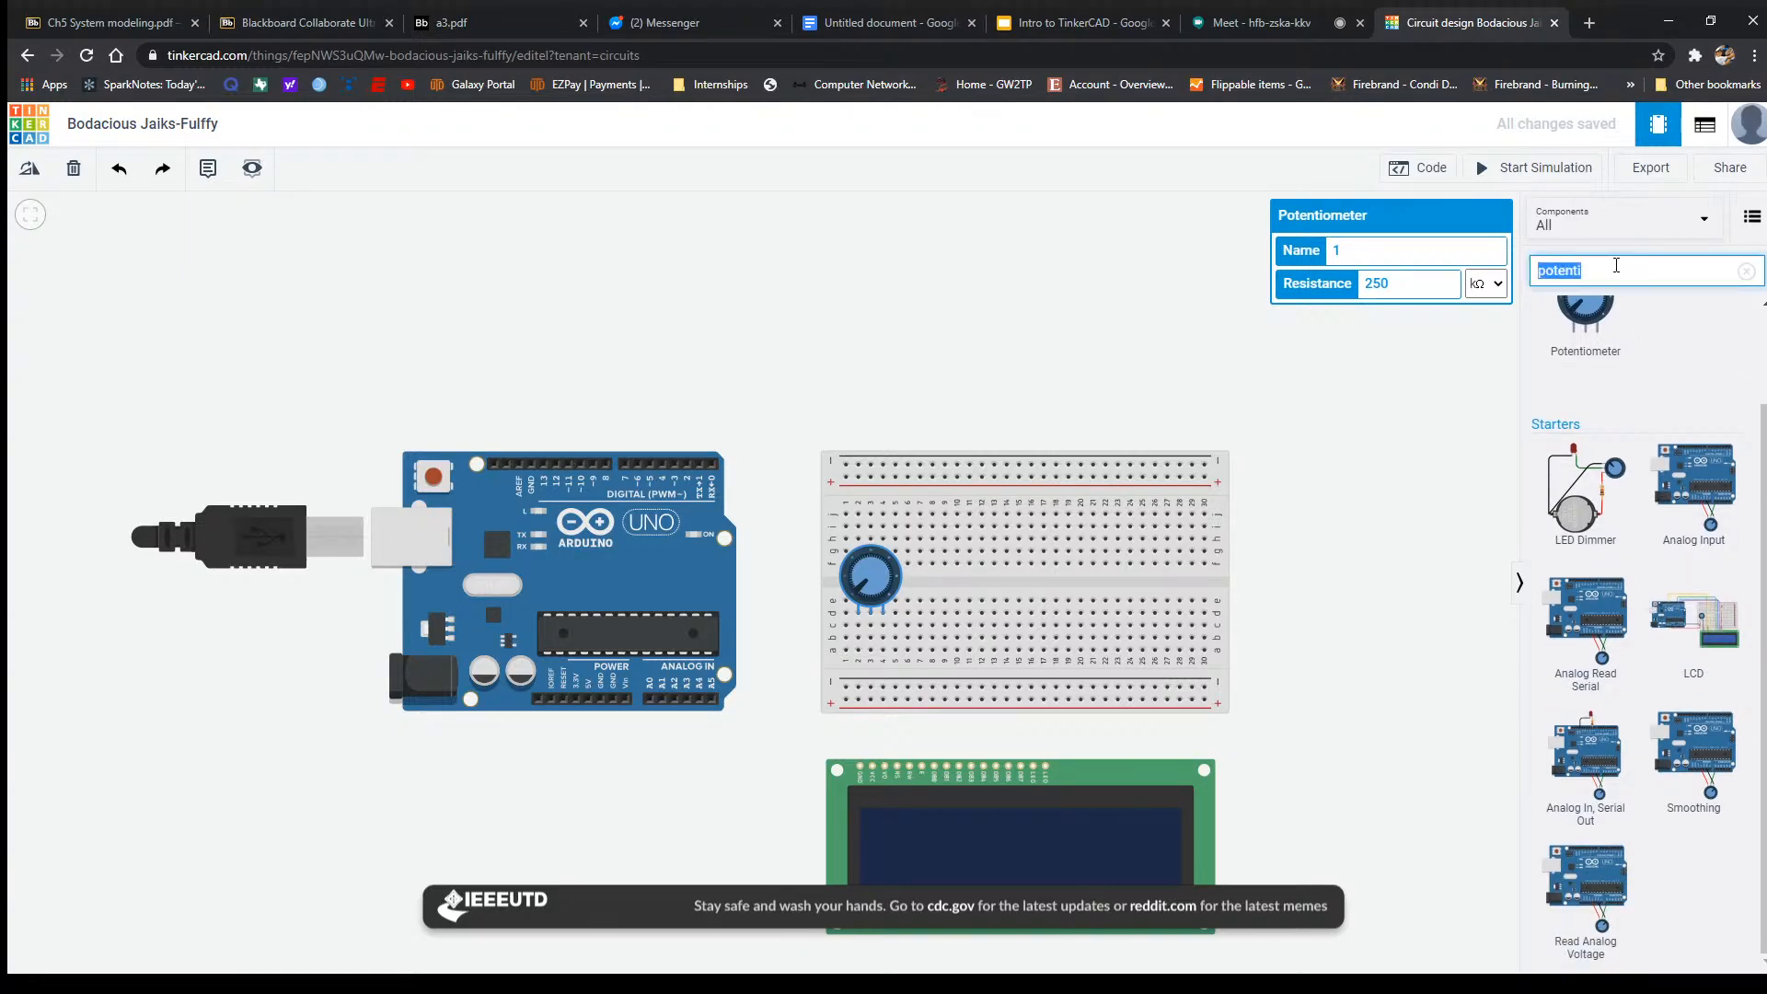
pyautogui.write('resiste')
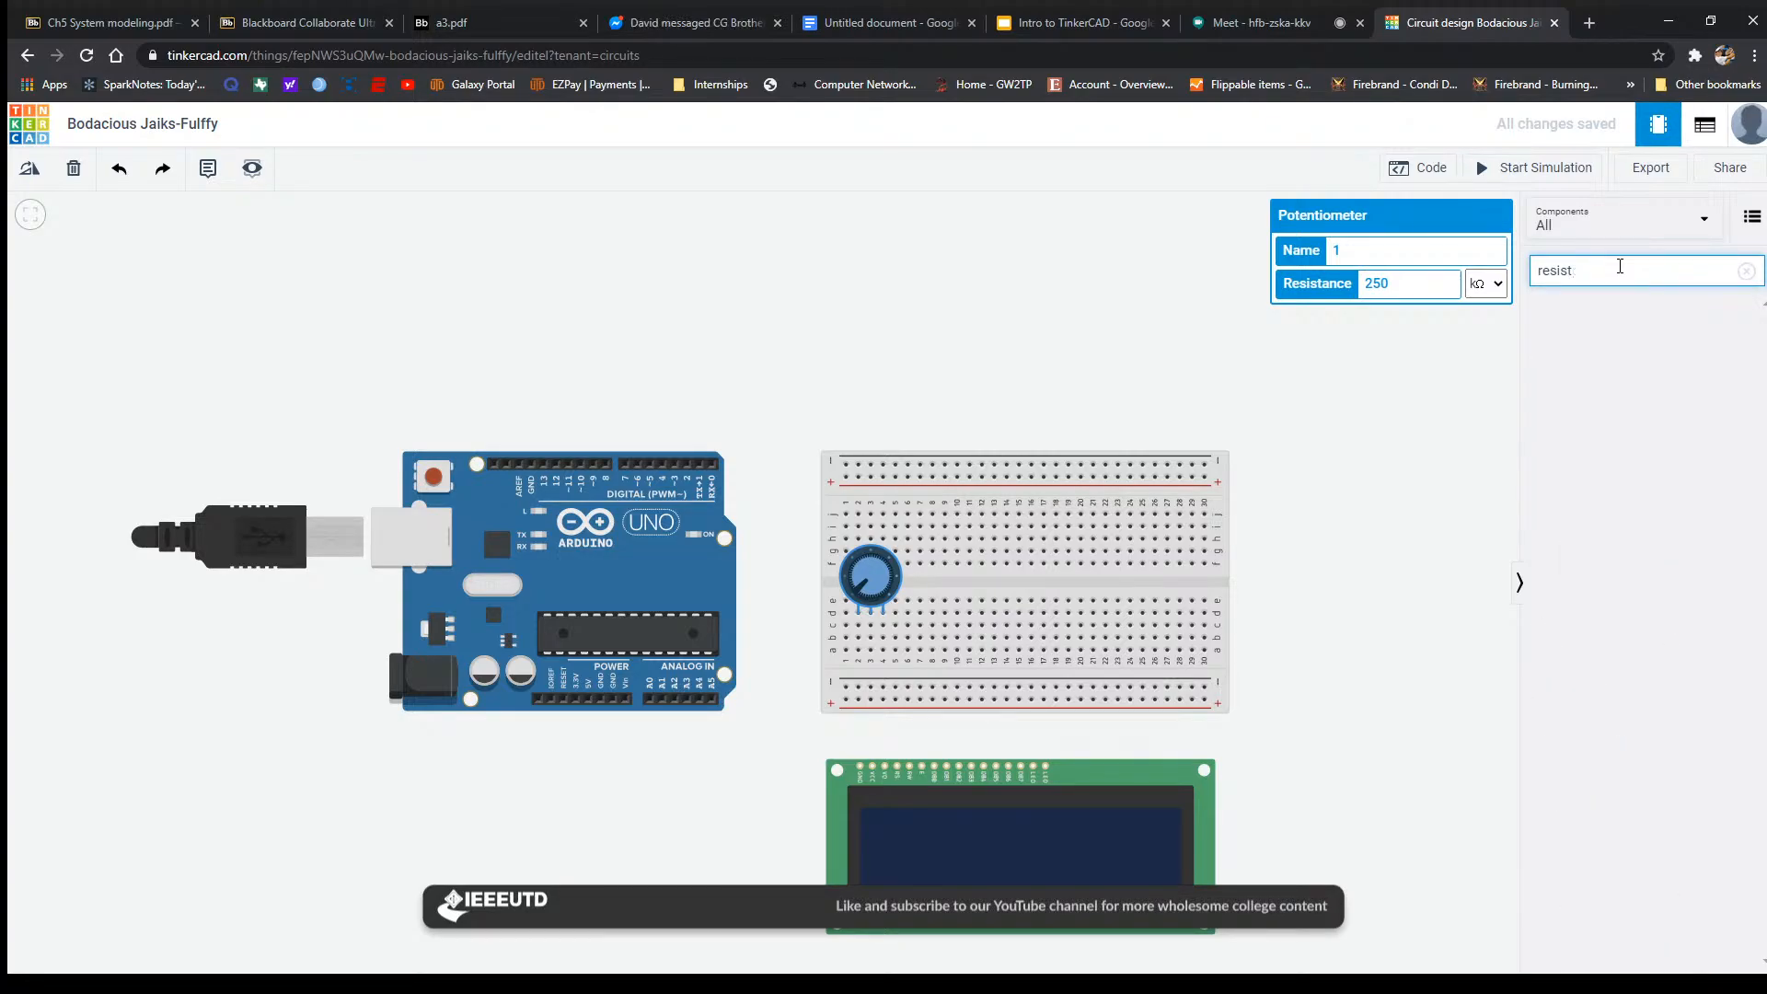
pyautogui.press('BackSpace')
pyautogui.write('or')
pyautogui.moveTo(1585, 378); pyautogui.dragTo(1107, 503)
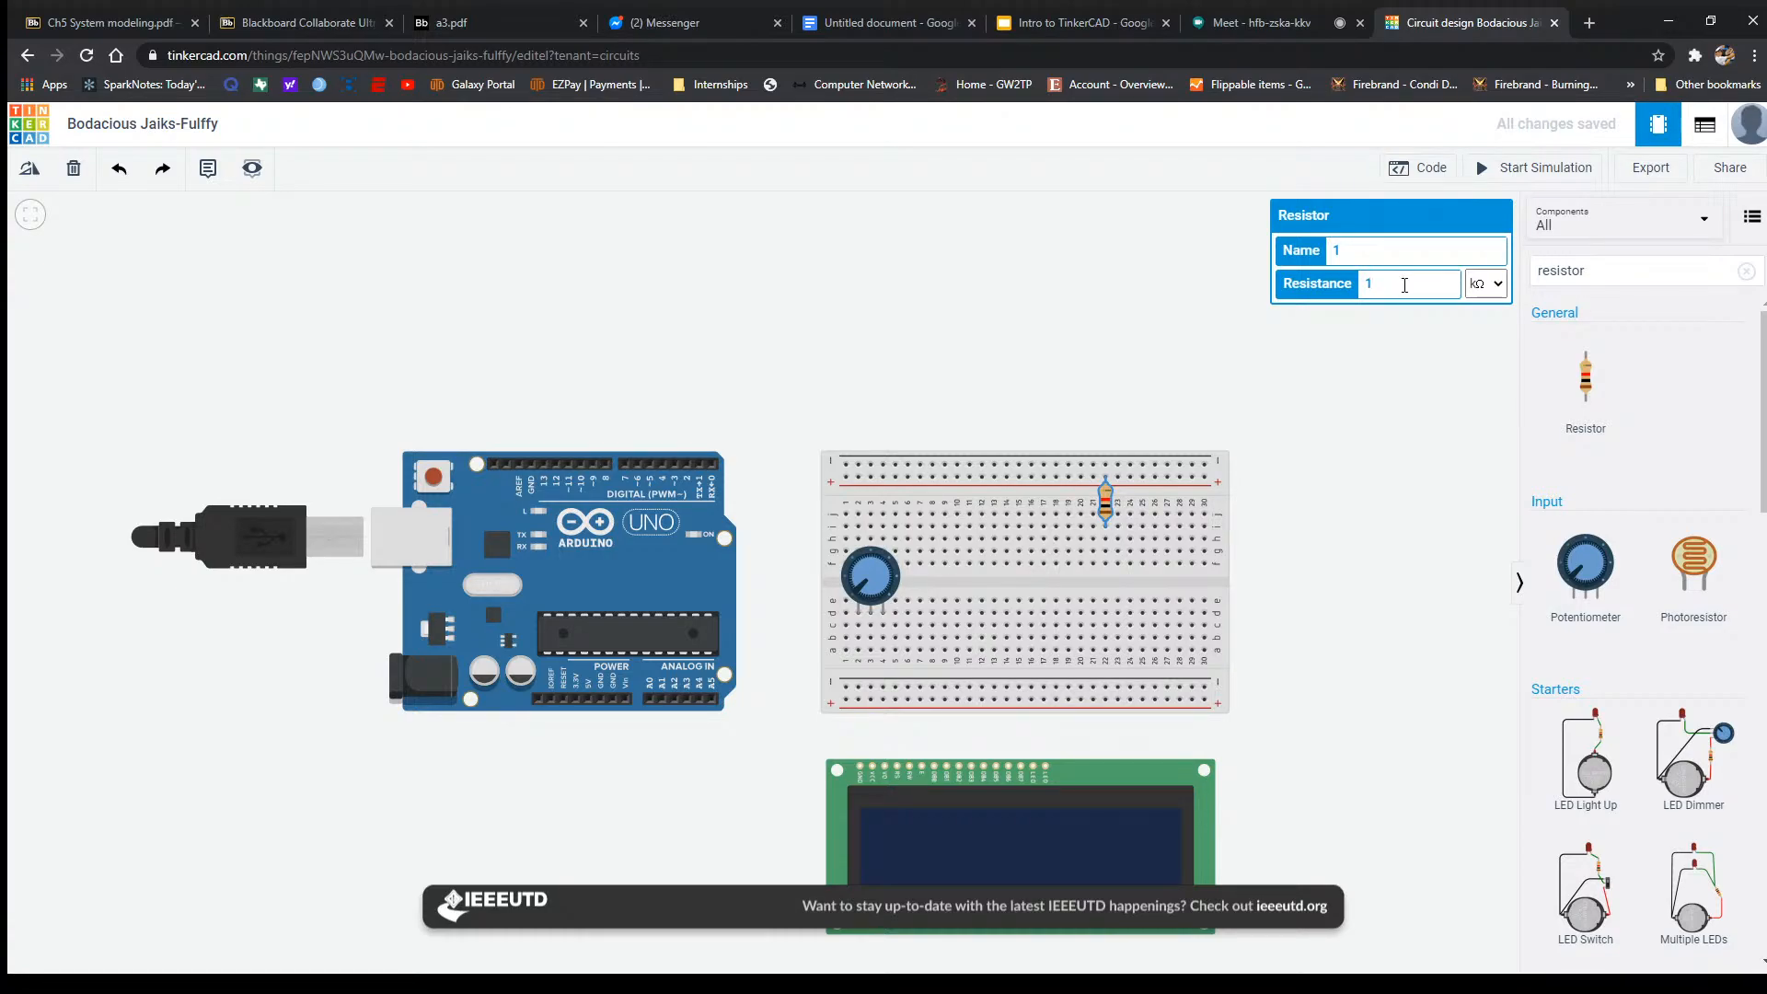
pyautogui.click(1405, 285)
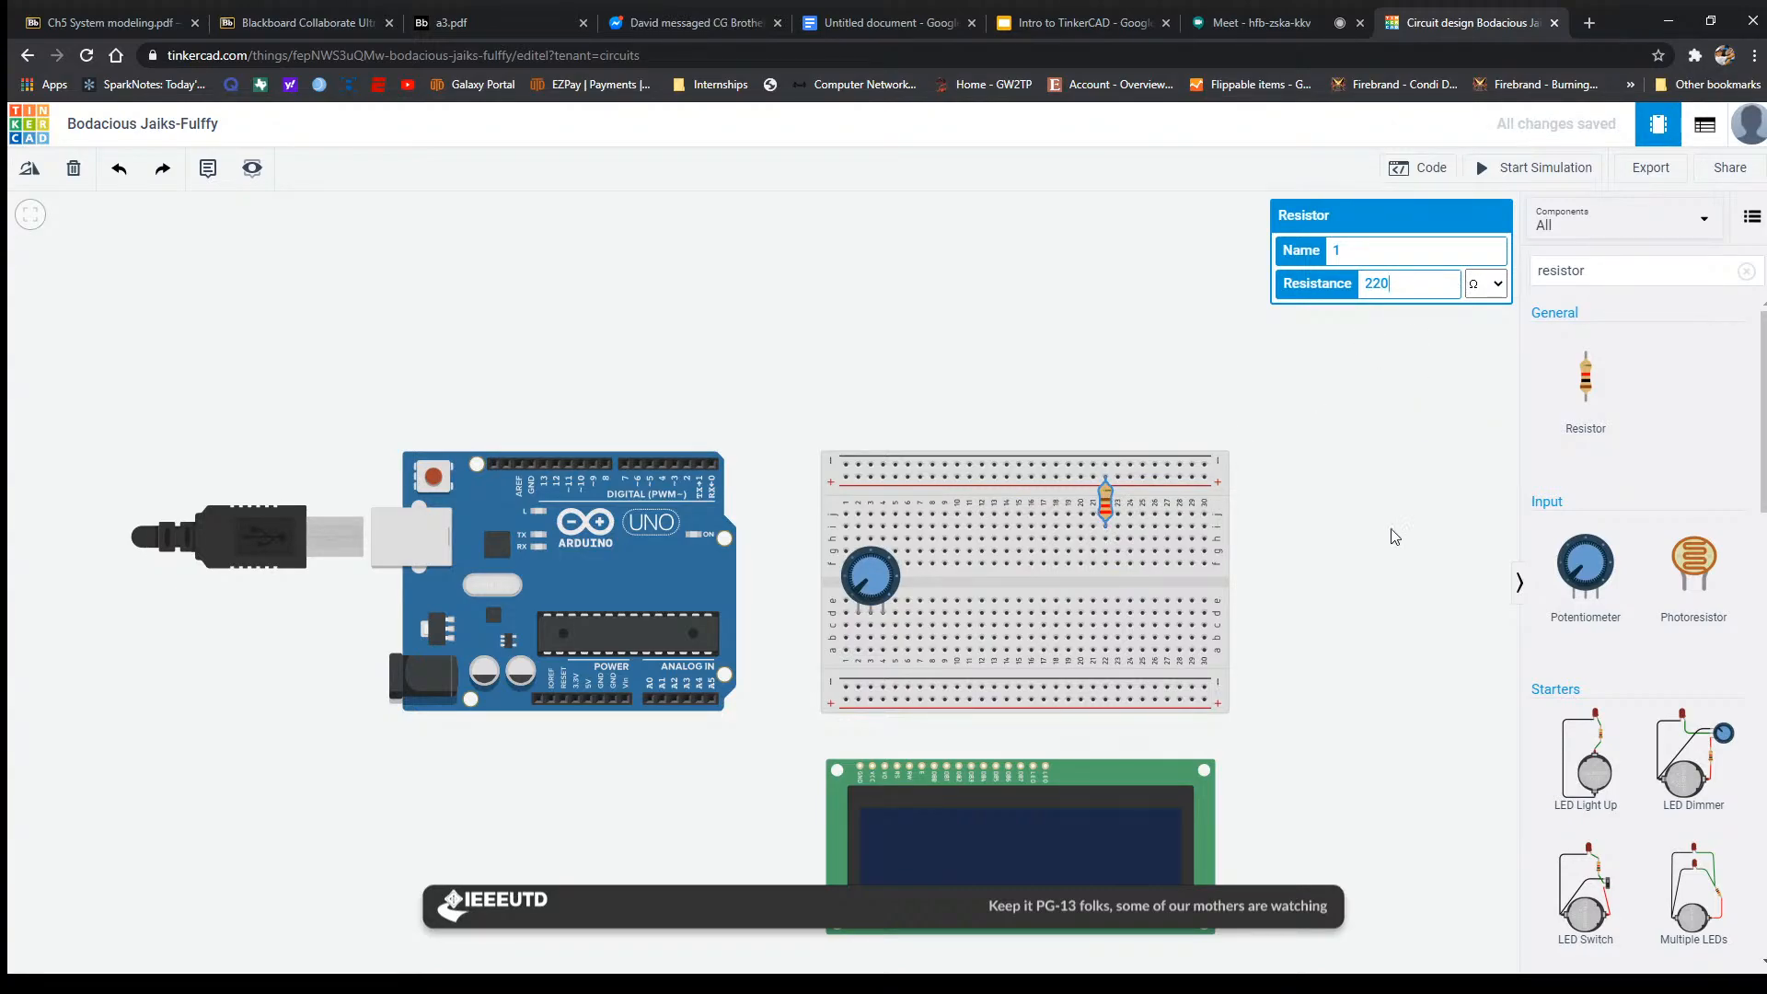
pyautogui.click(1406, 479)
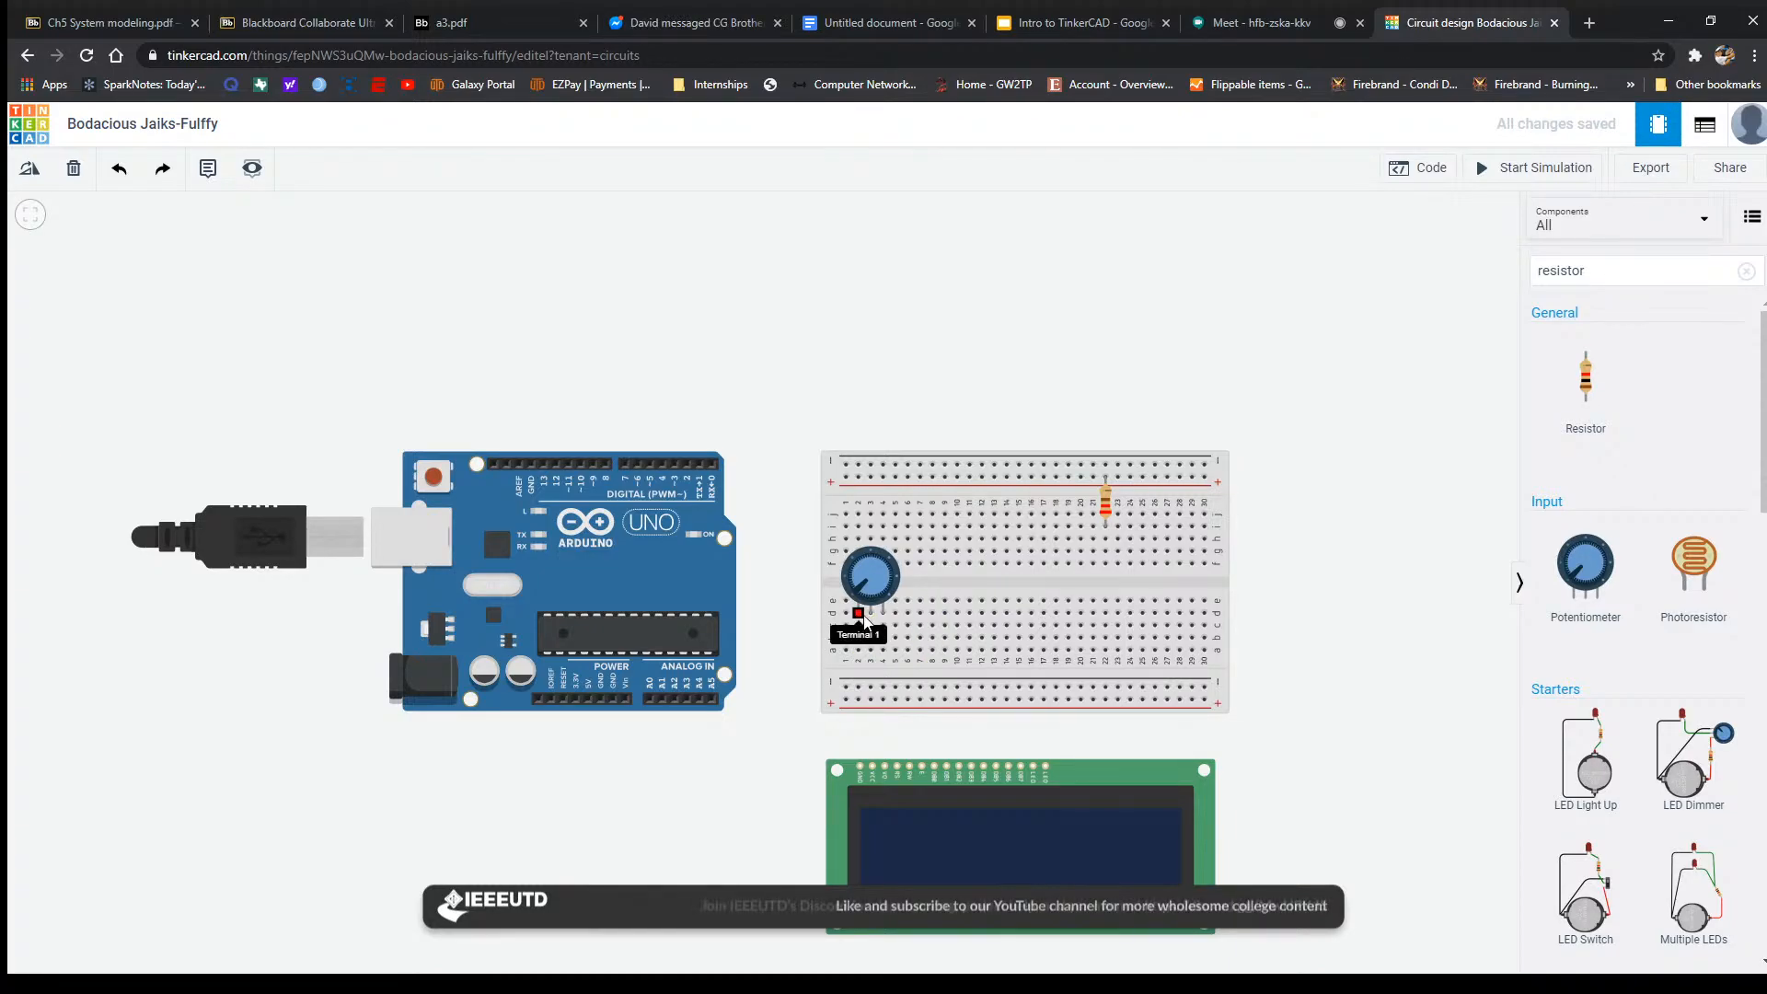
# Draw a trial wire with one bend from the breadboard's lower half to Arduino pin A5, and delete it.
pyautogui.click(946, 627)
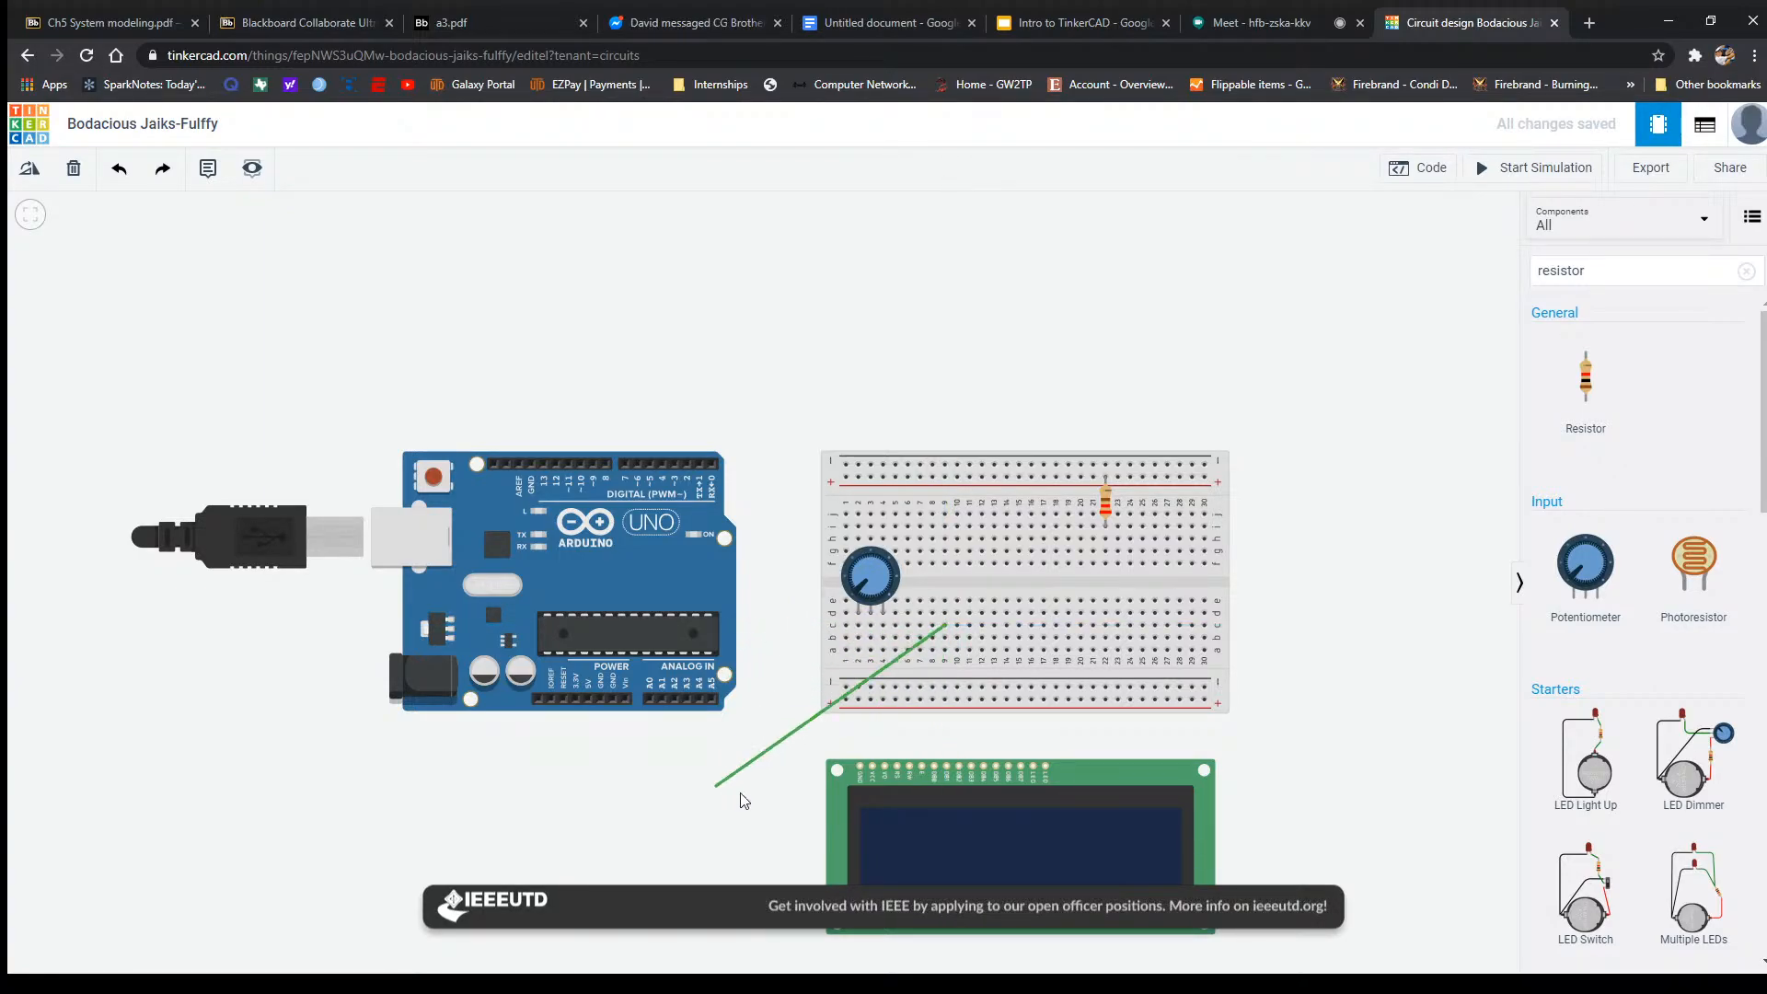
pyautogui.press('Escape')
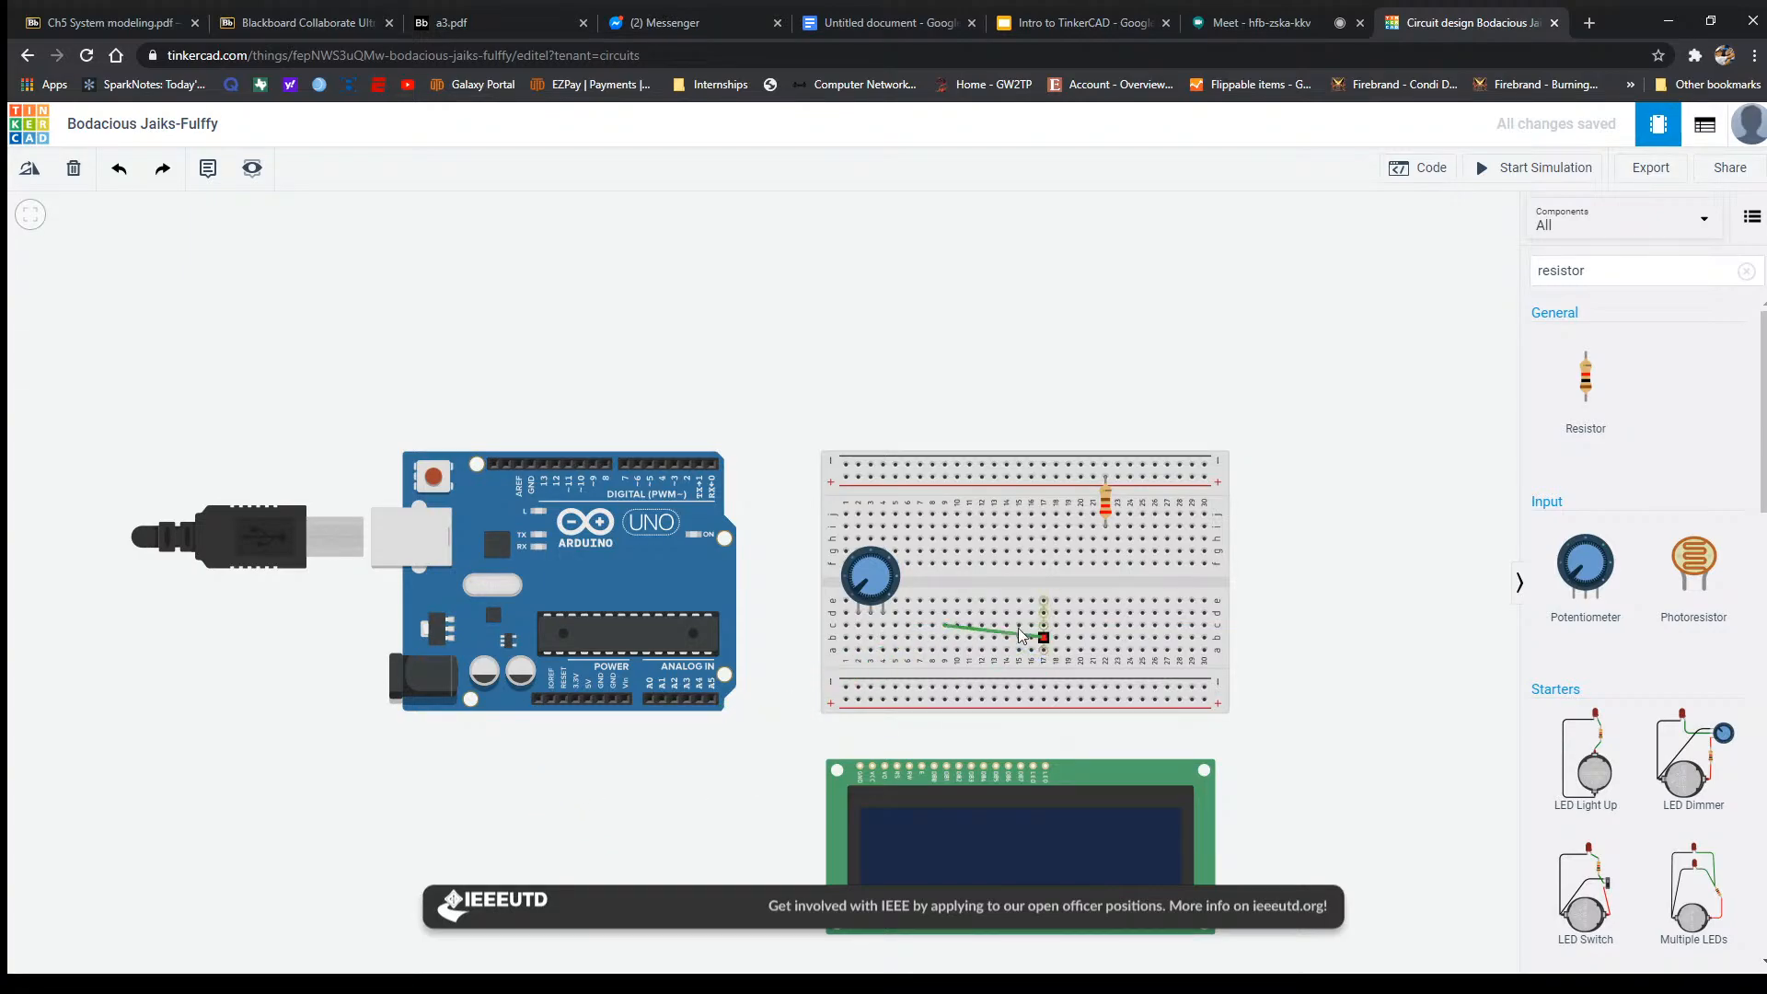
pyautogui.click(945, 626)
pyautogui.click(757, 749)
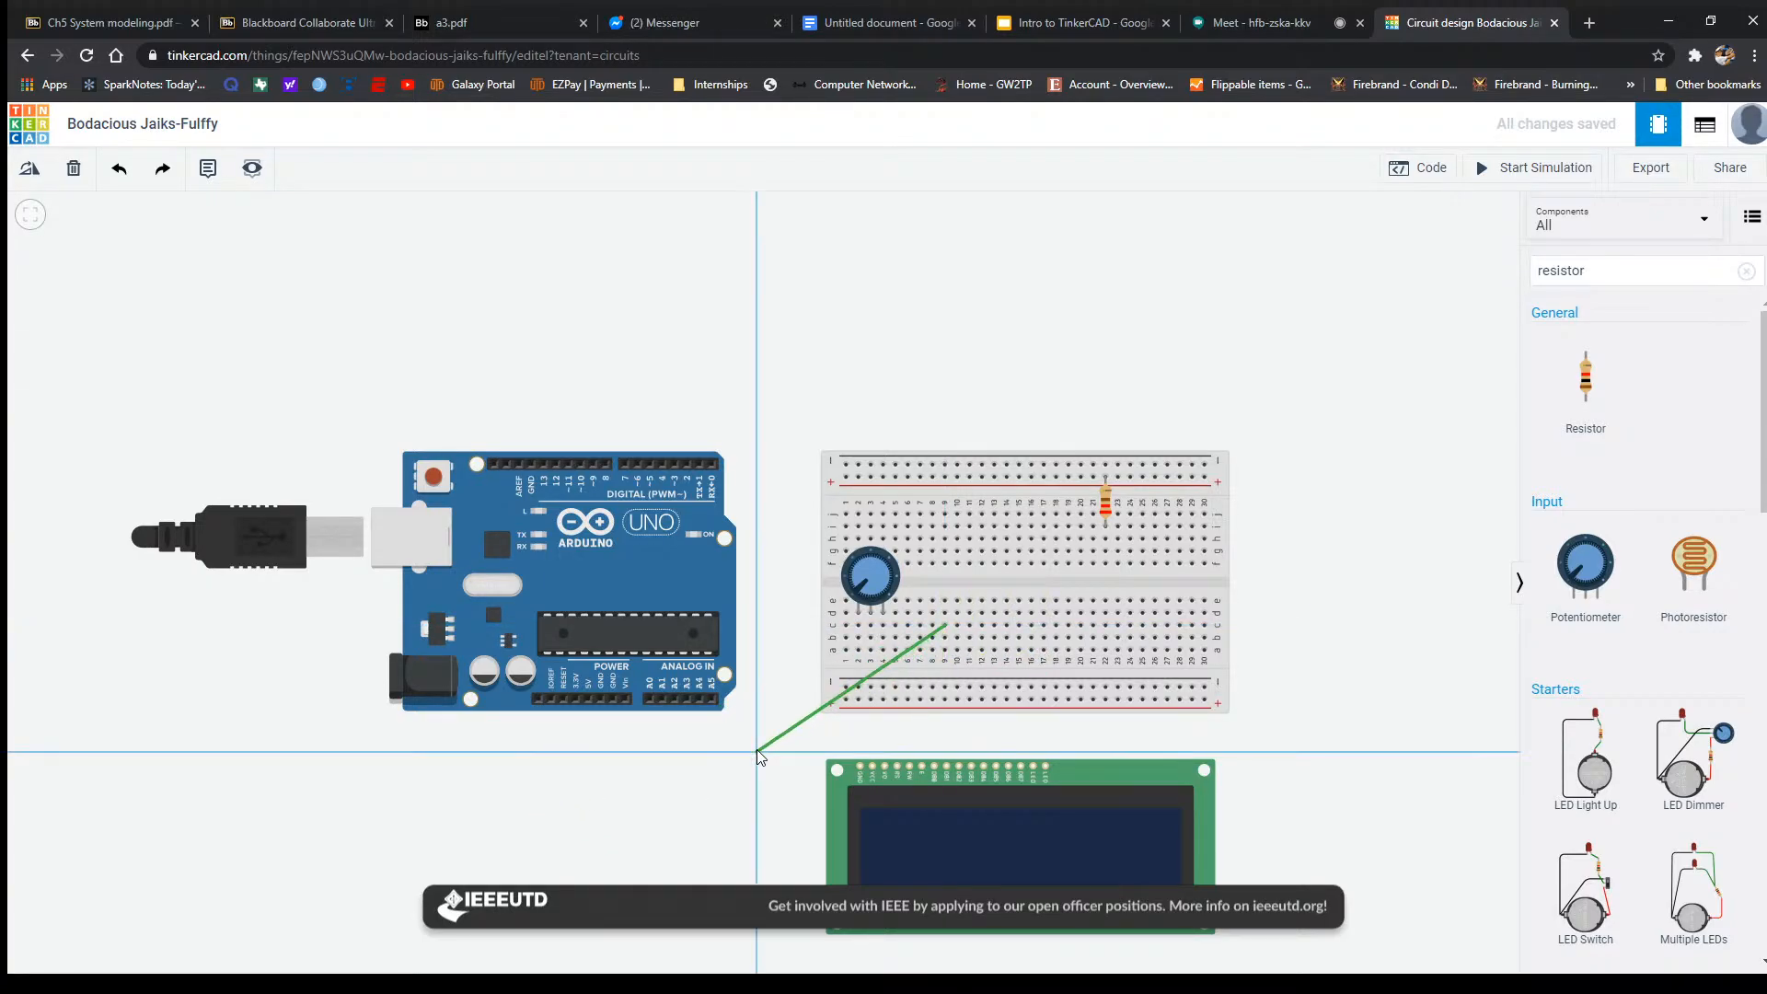
pyautogui.click(711, 701)
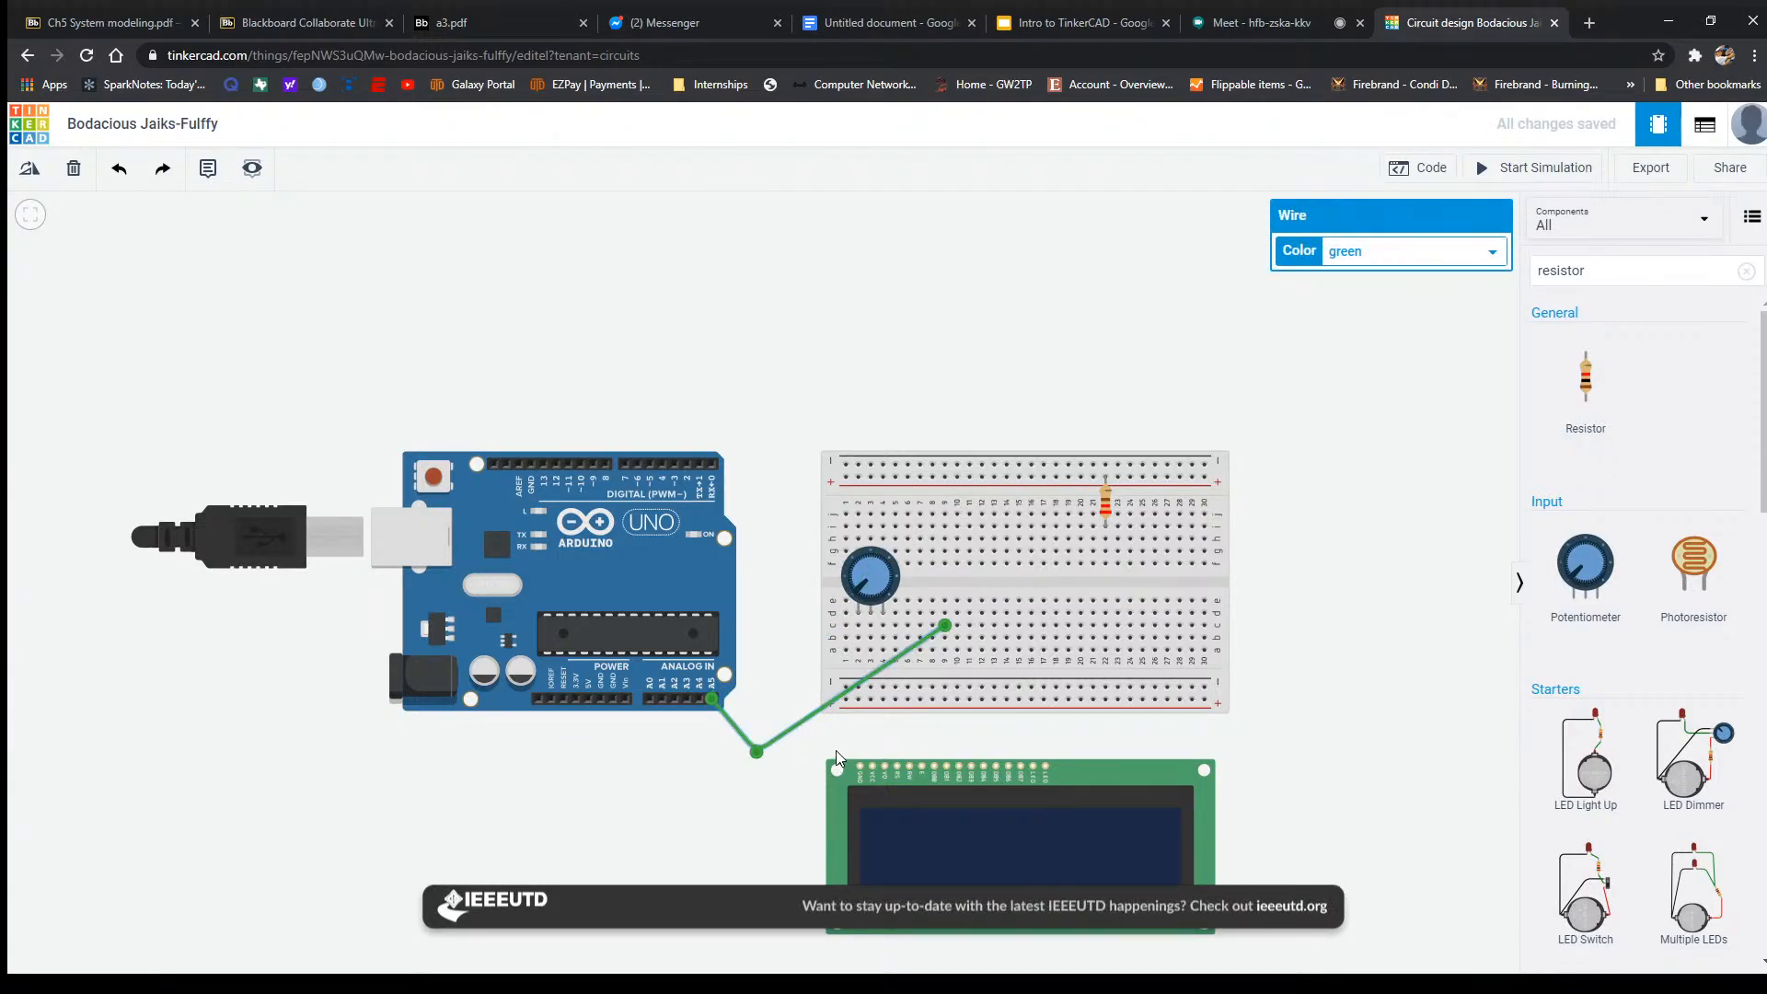
pyautogui.click(795, 782)
pyautogui.click(787, 734)
pyautogui.press('Delete')
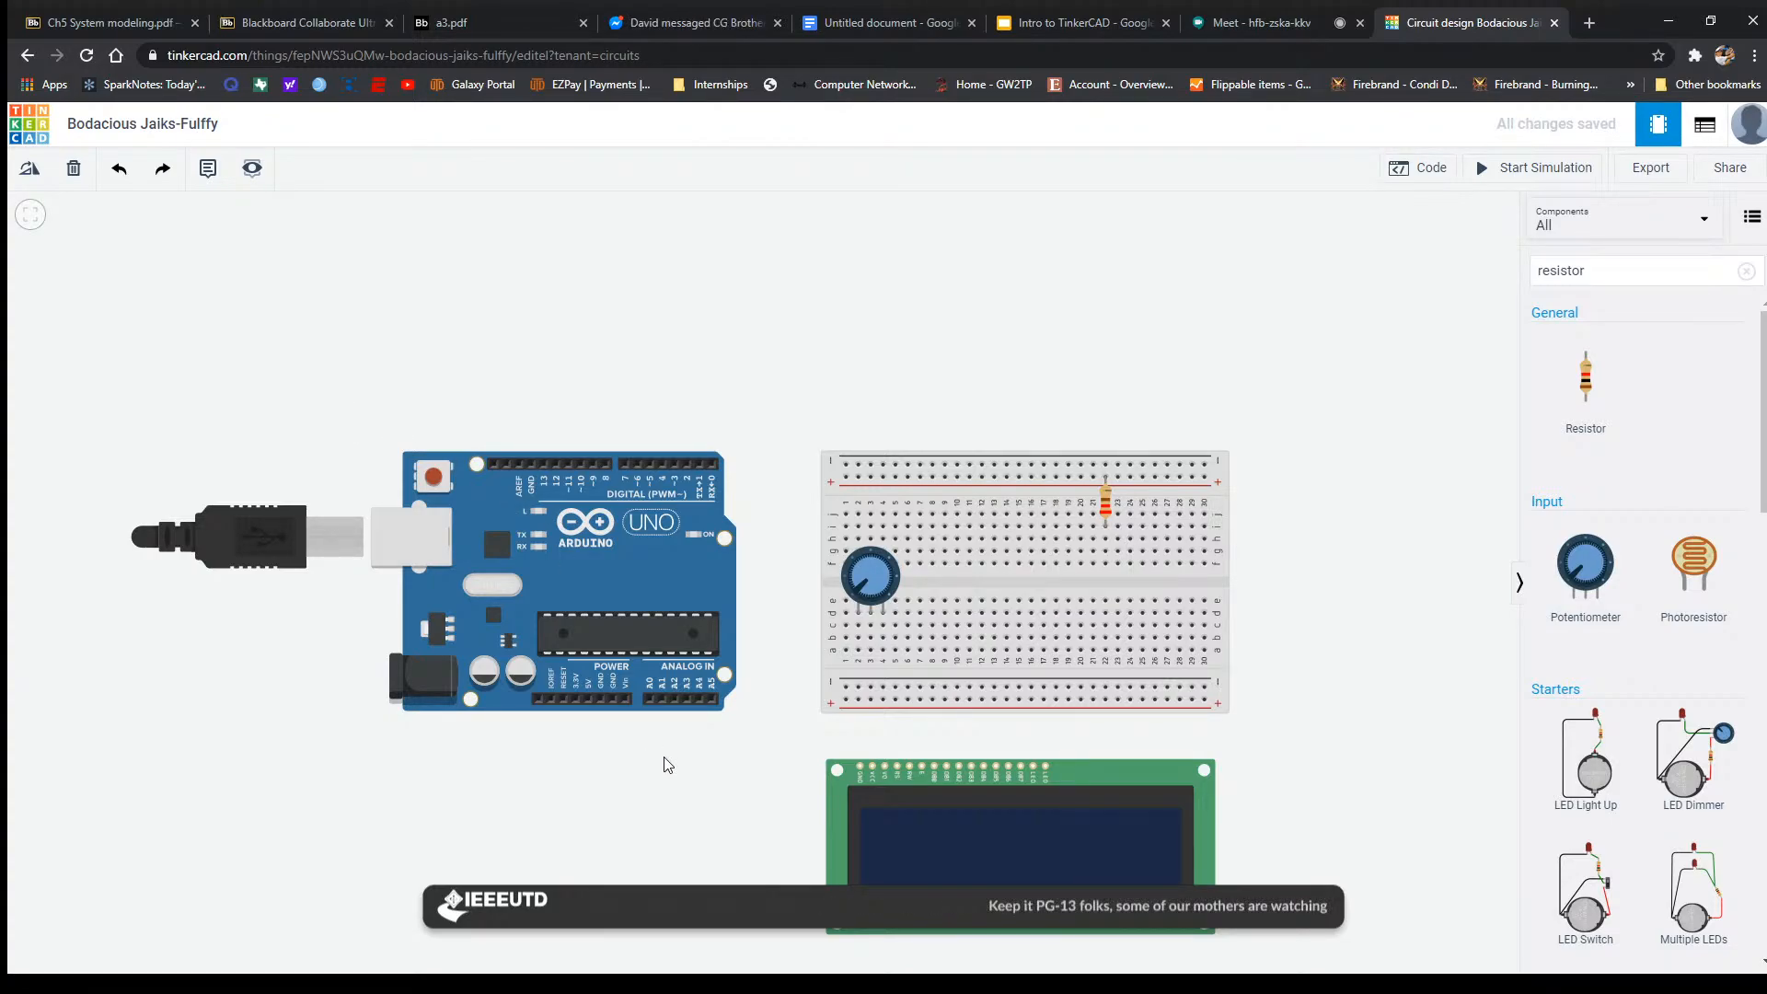
# Route a wire from the Arduino's 5V pin below the board to the first hole of the breadboard's lower positive rail, with squared bends.
pyautogui.click(589, 700)
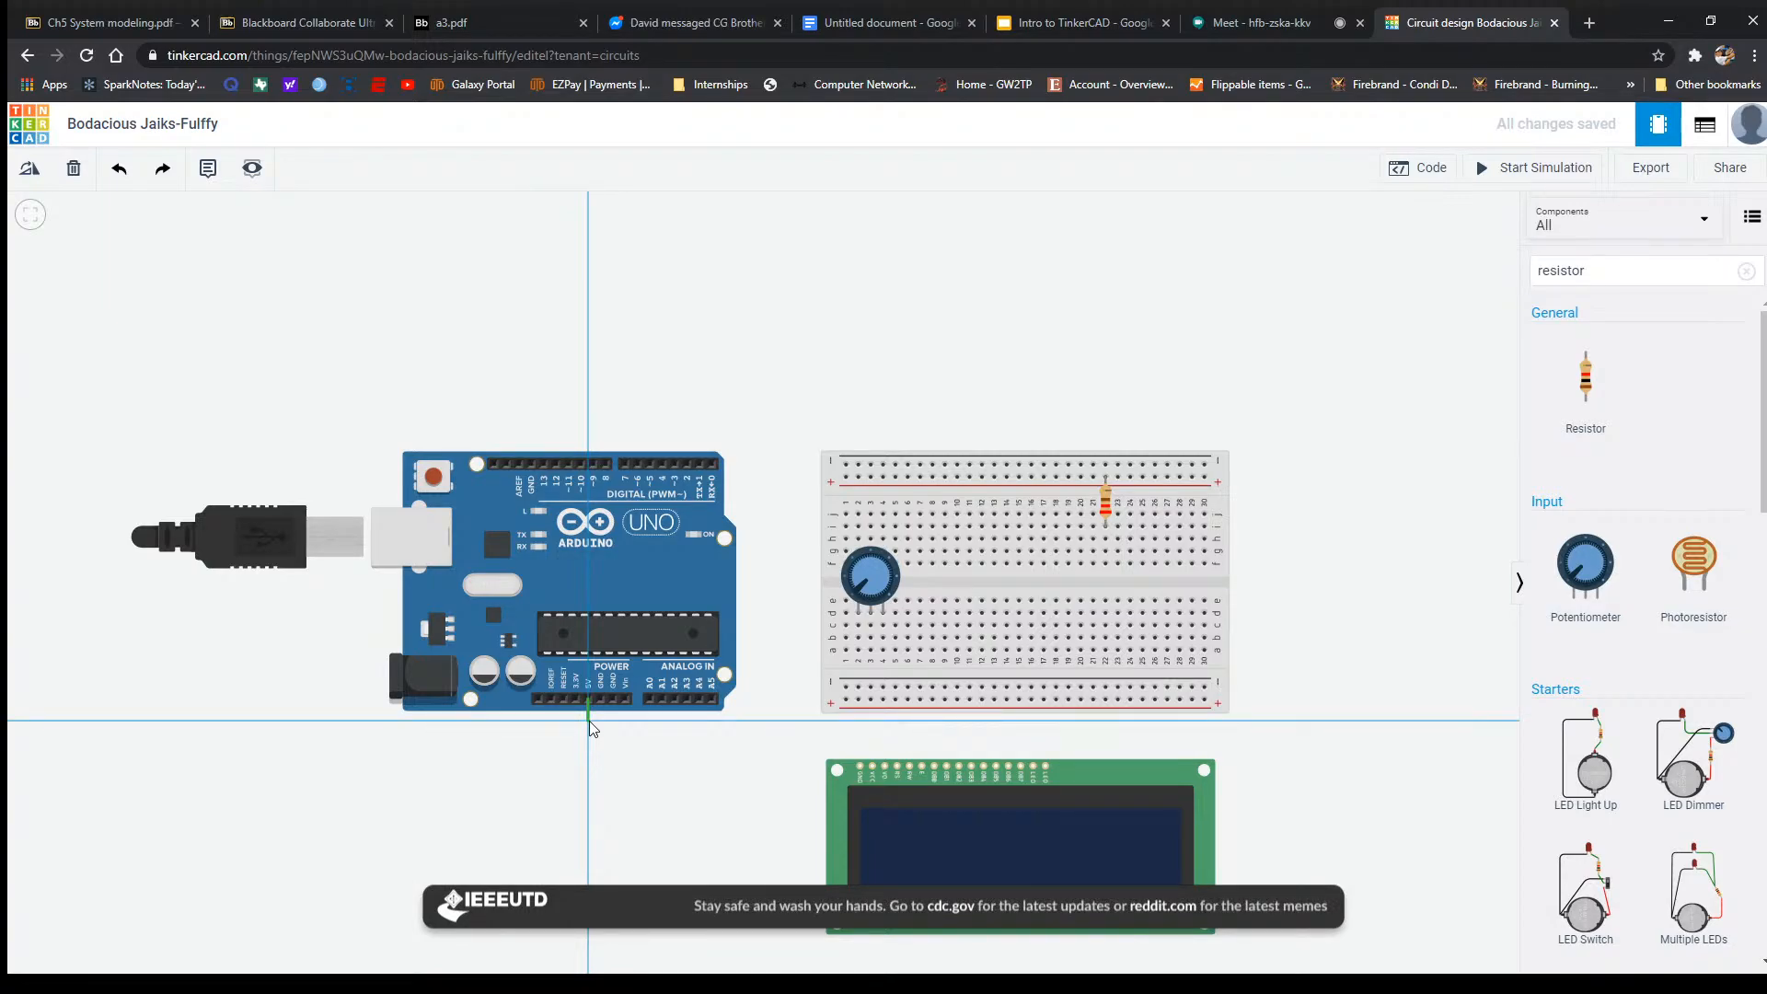
pyautogui.click(589, 721)
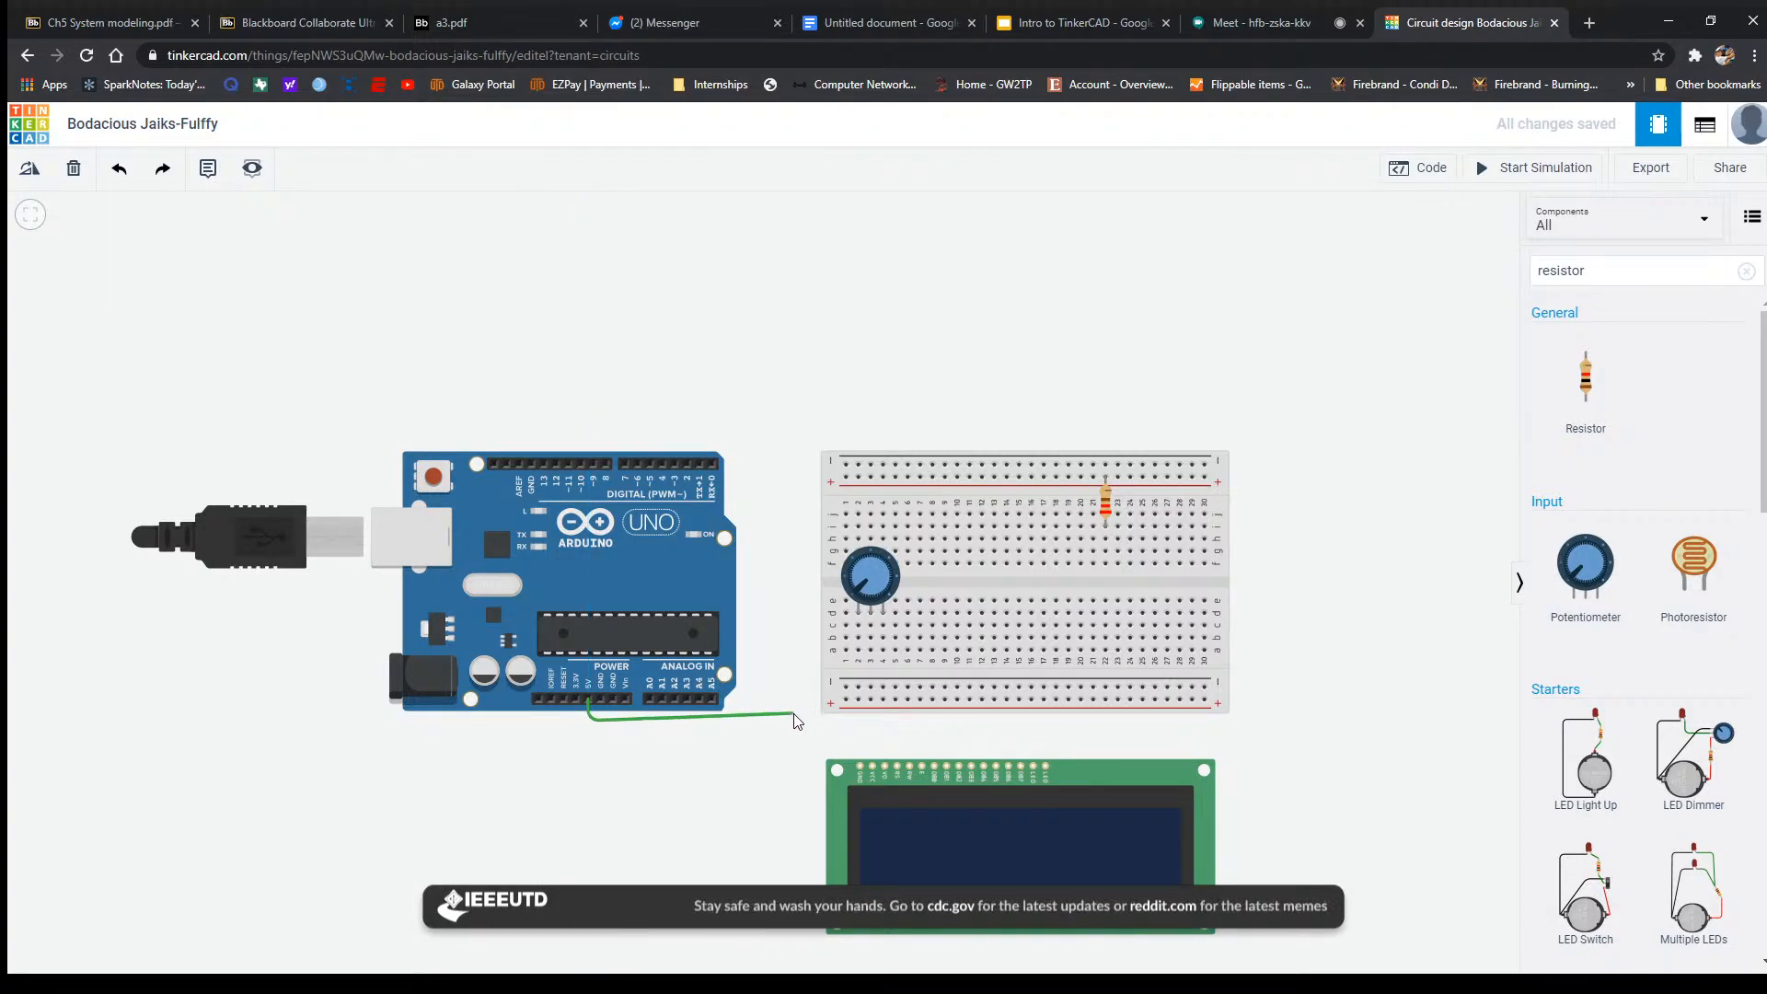
pyautogui.click(844, 718)
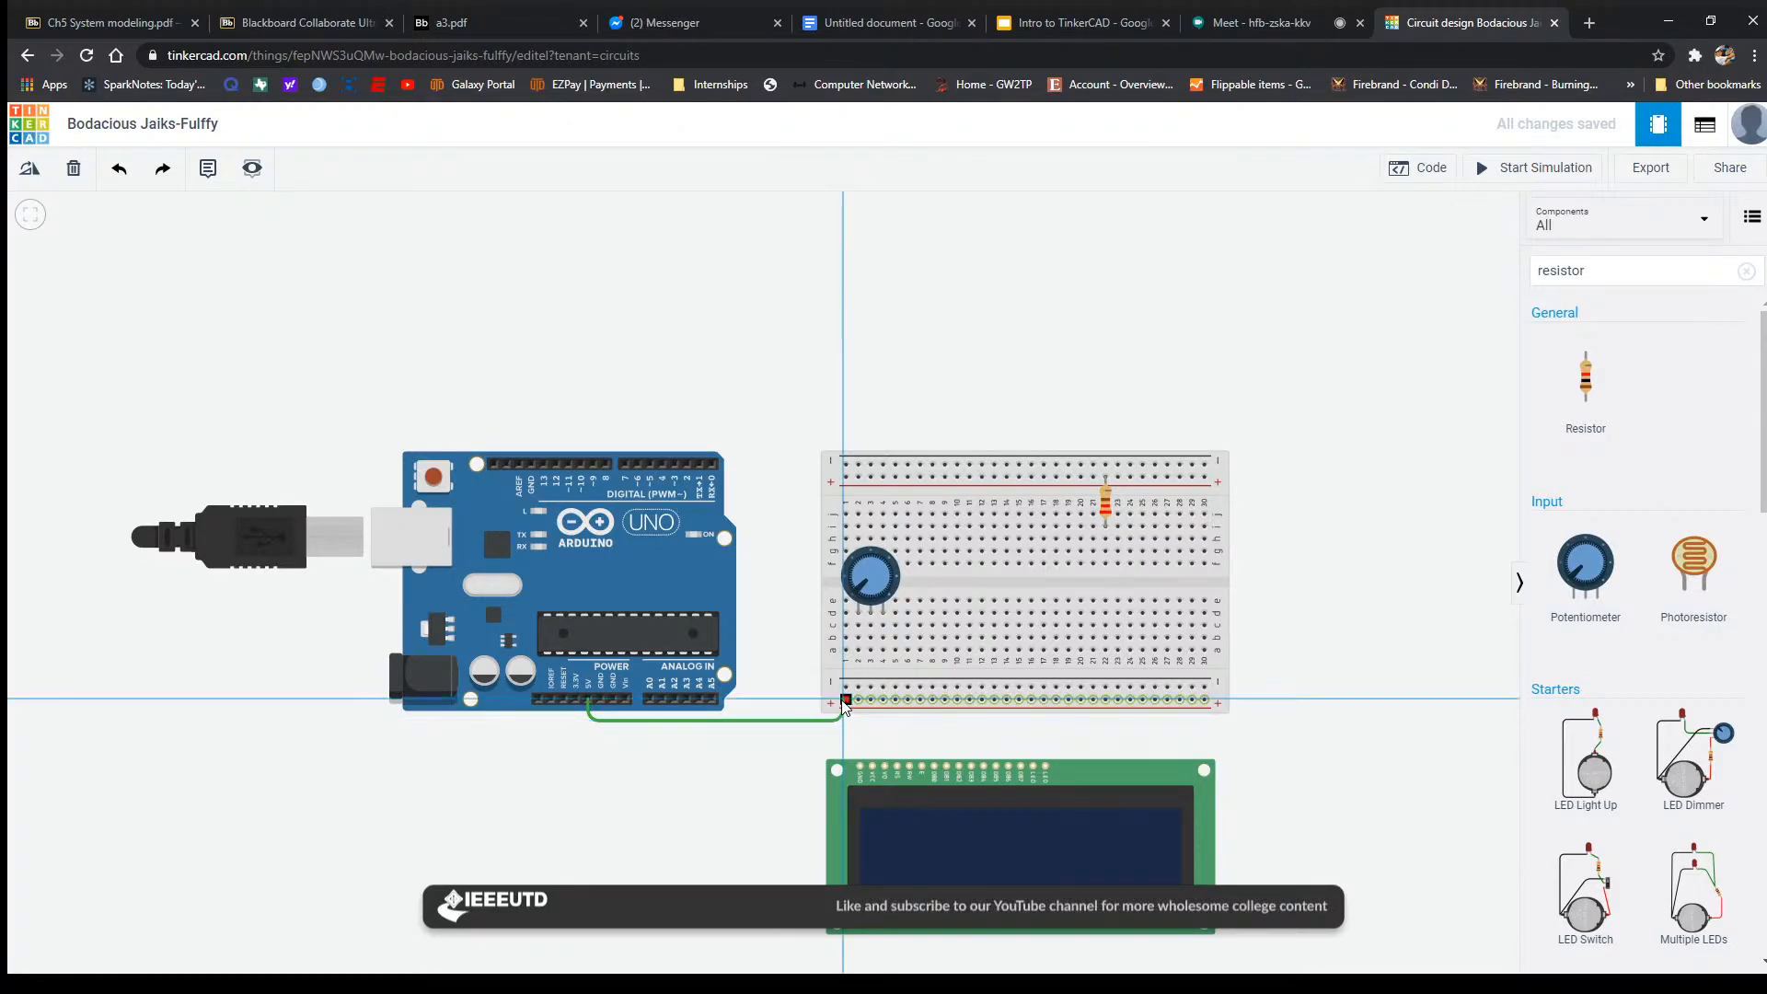
pyautogui.click(846, 702)
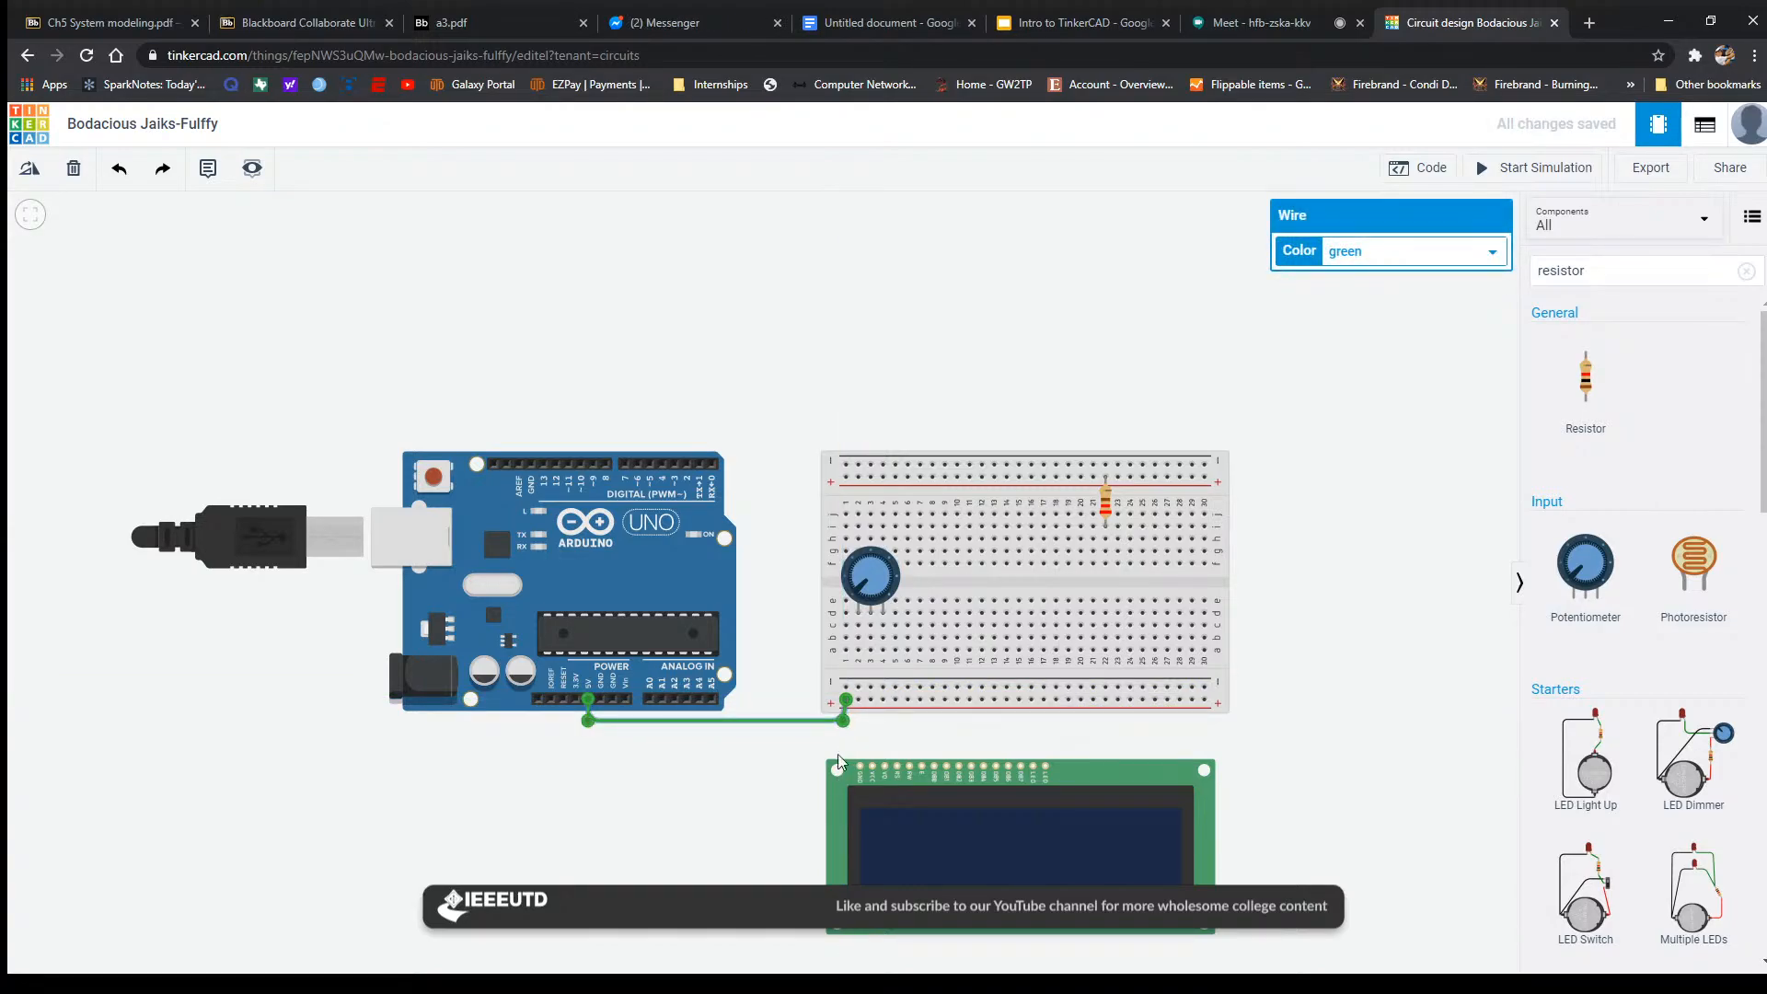
pyautogui.moveTo(843, 721); pyautogui.dragTo(847, 721)
pyautogui.click(917, 737)
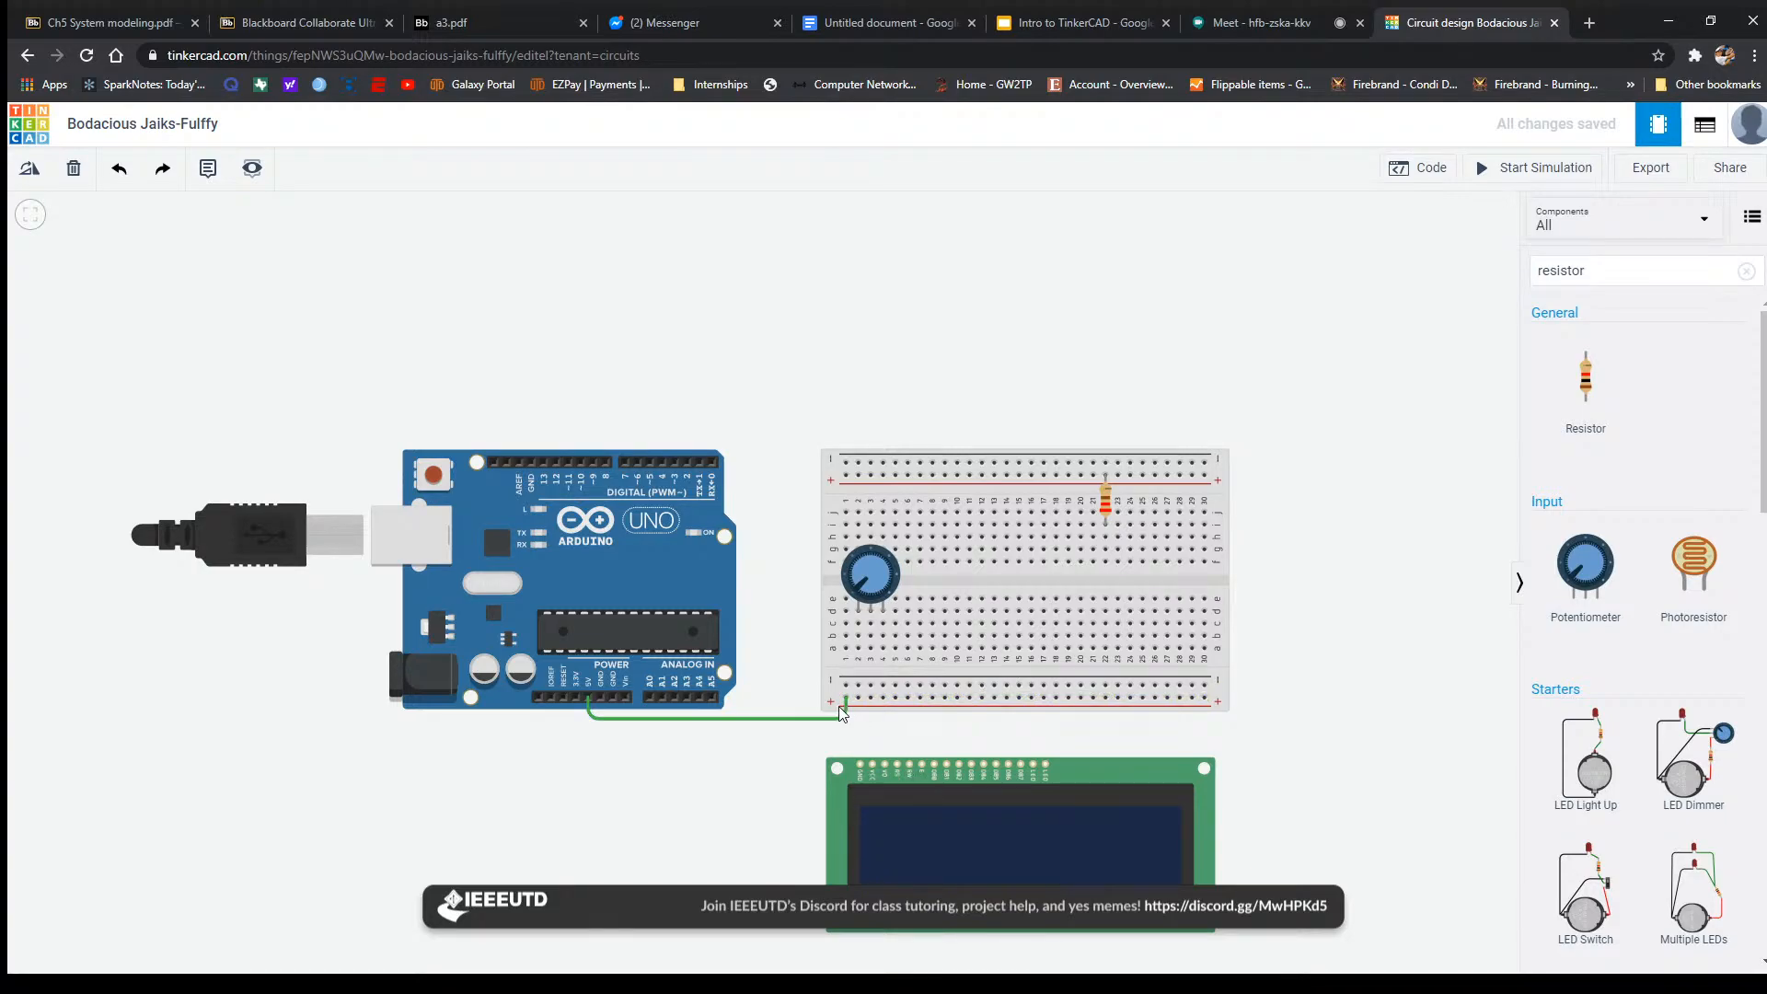
# Set the color of the 5V wire to red.
pyautogui.click(800, 720)
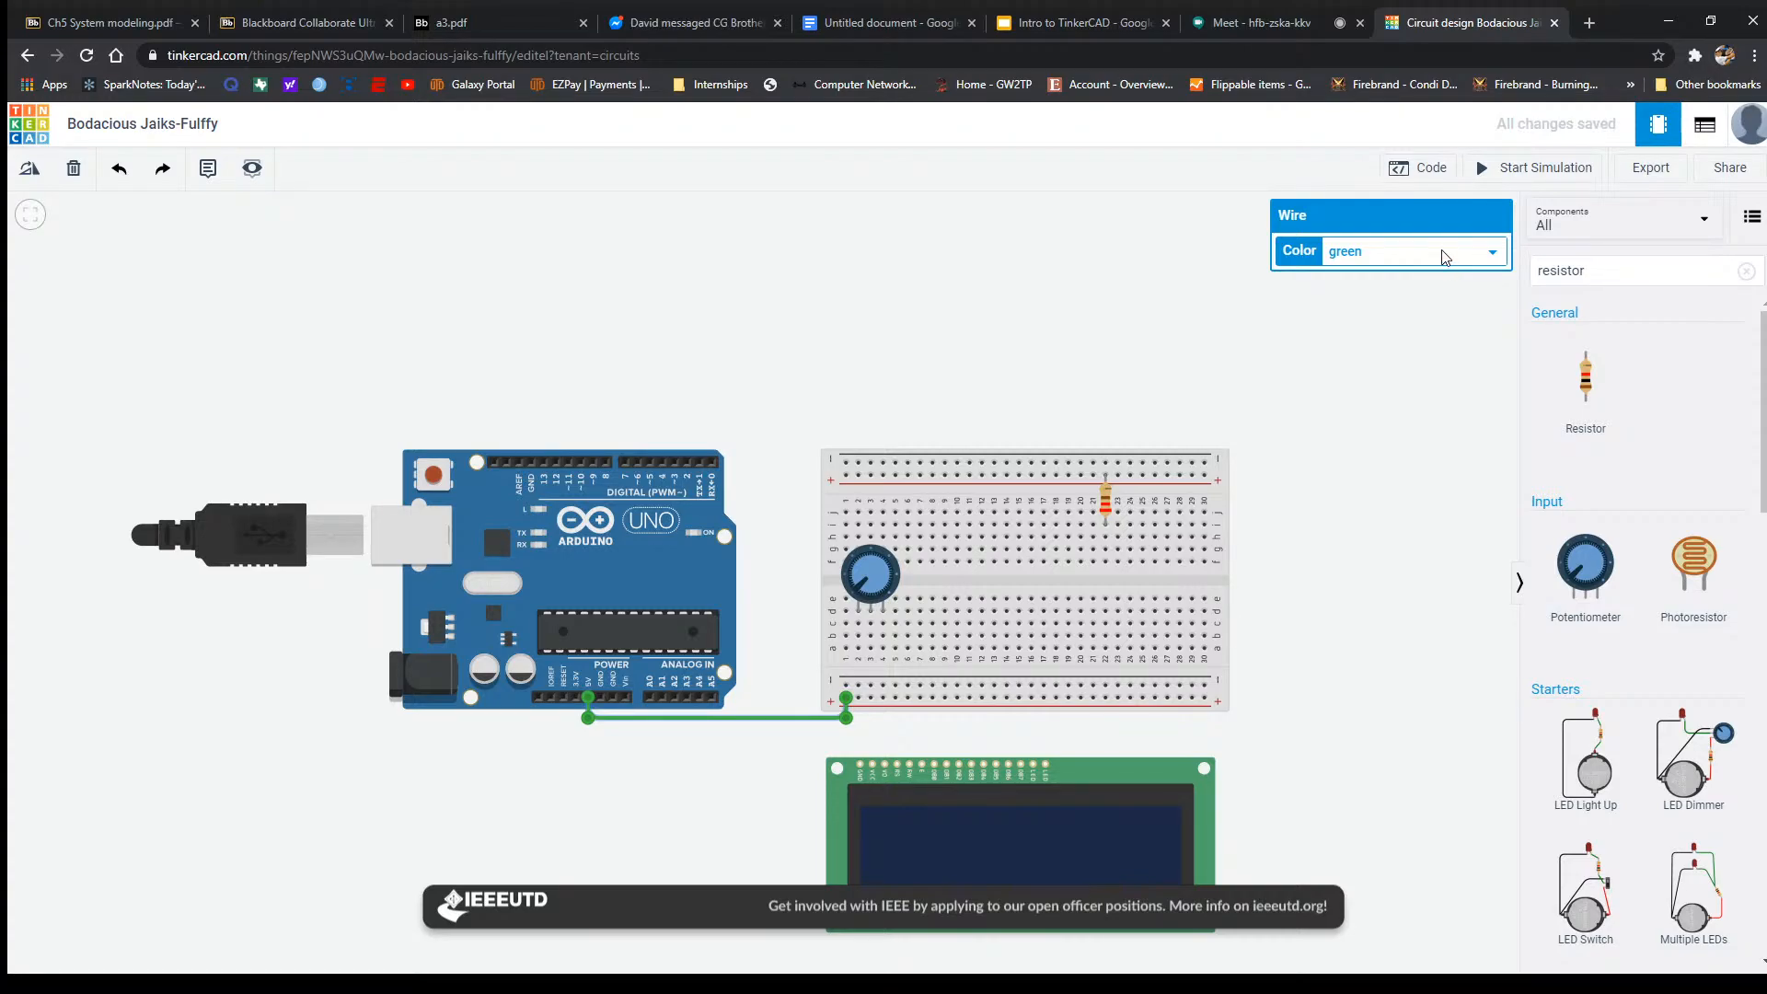
pyautogui.click(1372, 309)
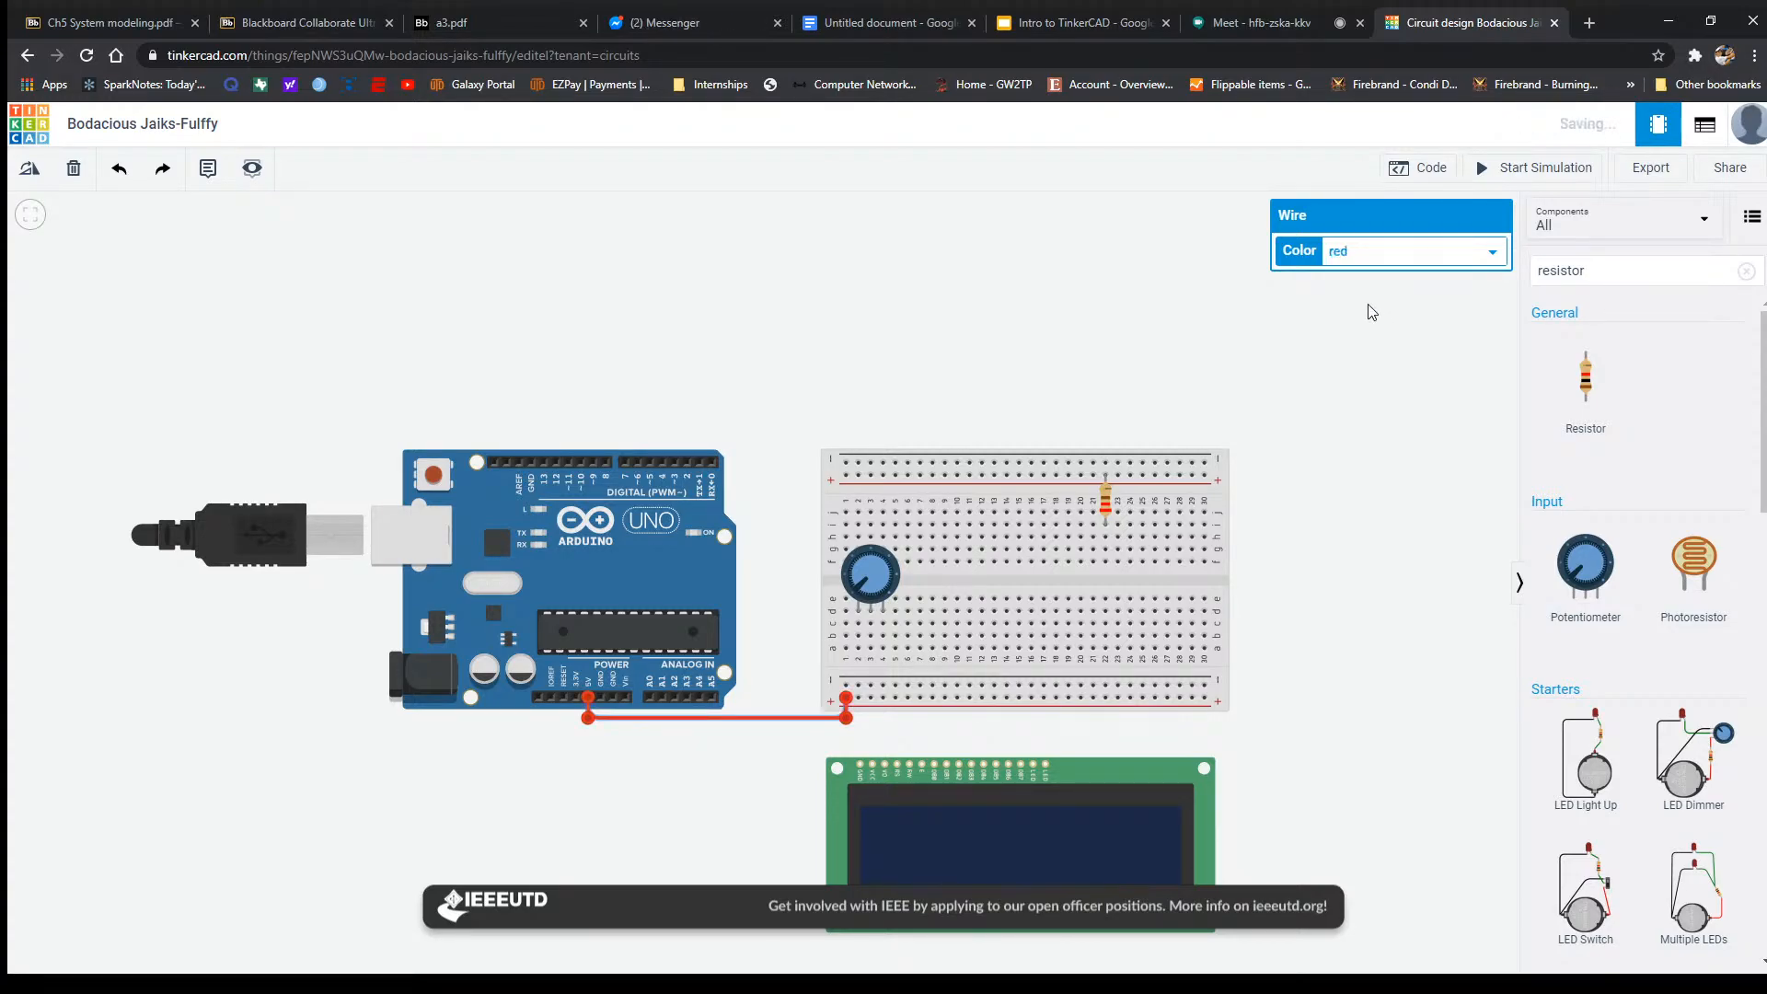
pyautogui.click(1156, 711)
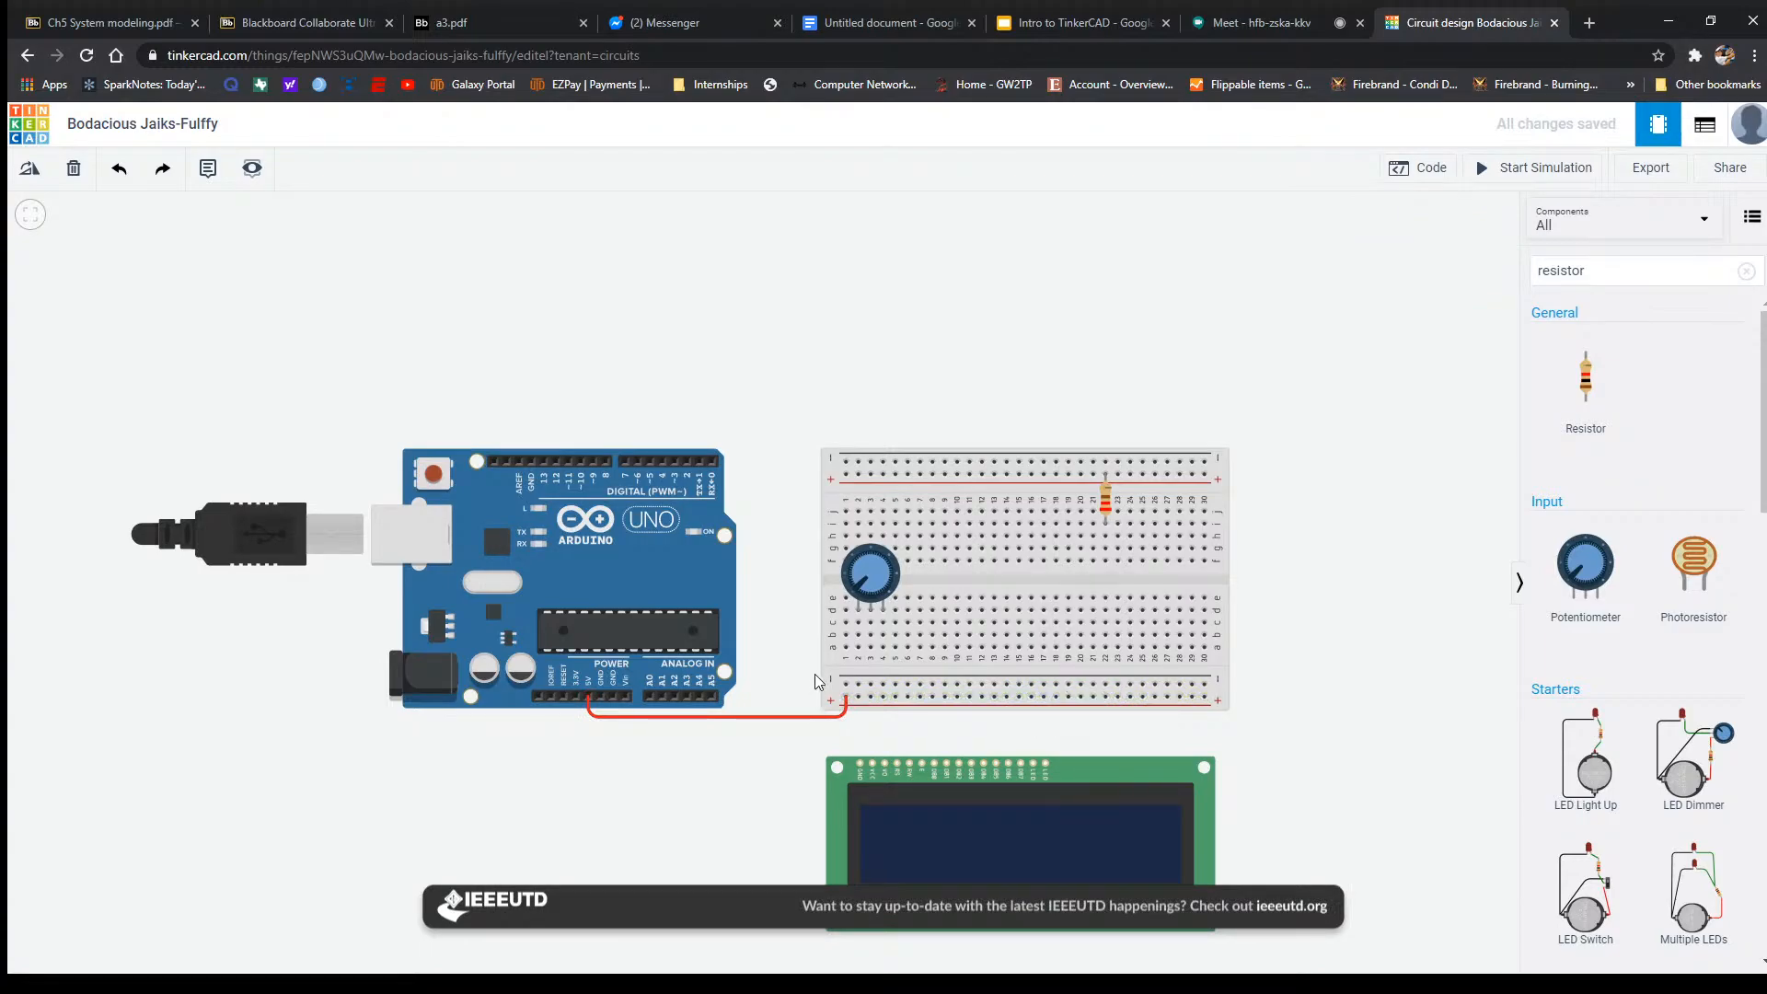
# Wire the Arduino's GND pin next to 5V to the breadboard's lower negative rail and color the wire black.
pyautogui.click(602, 694)
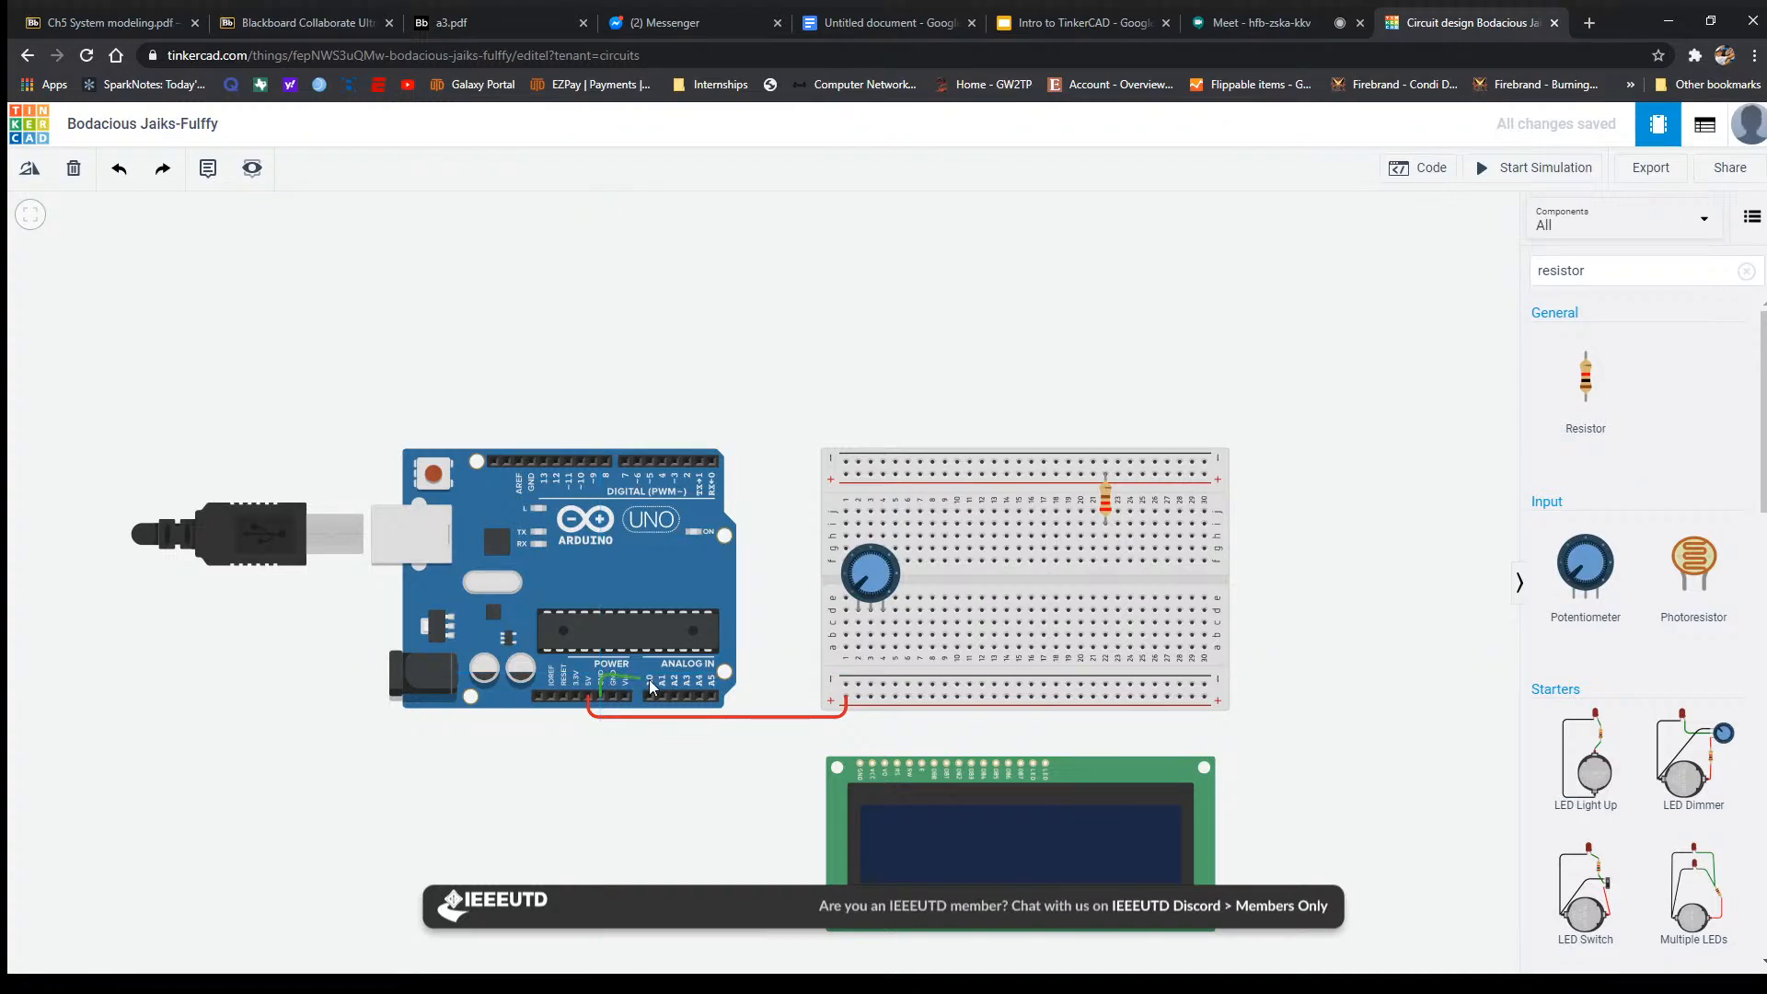
pyautogui.click(847, 682)
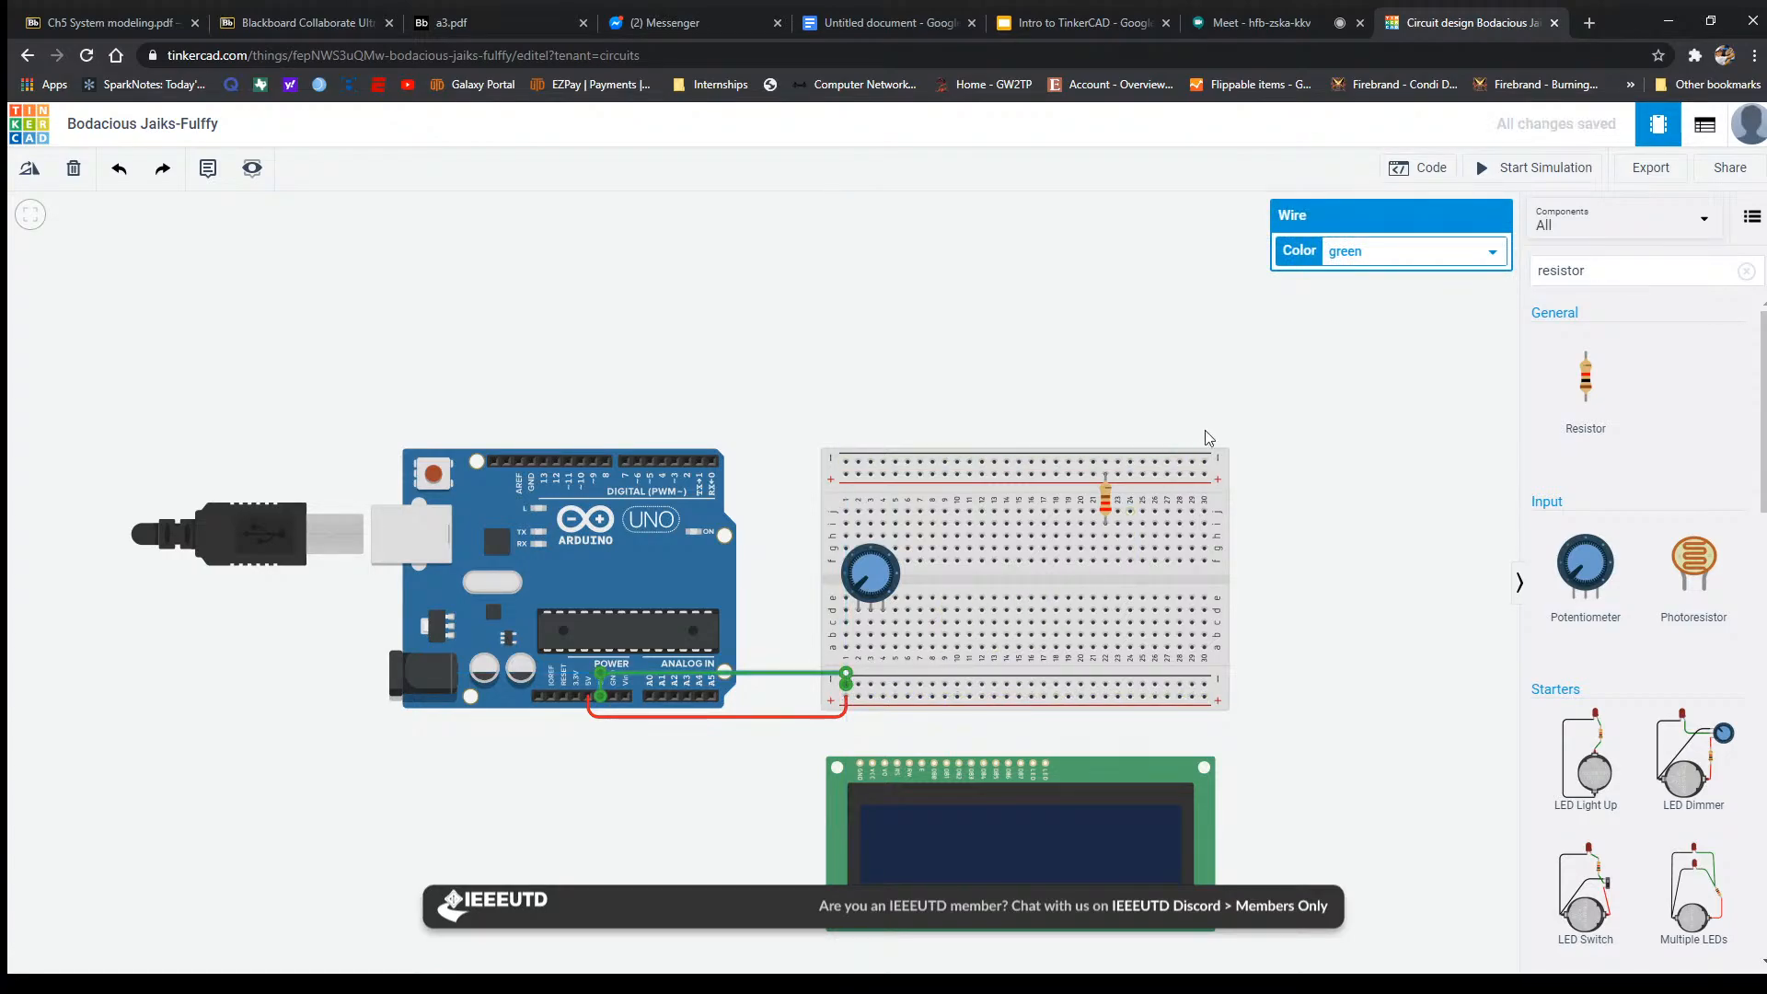
pyautogui.click(1394, 282)
pyautogui.click(1340, 688)
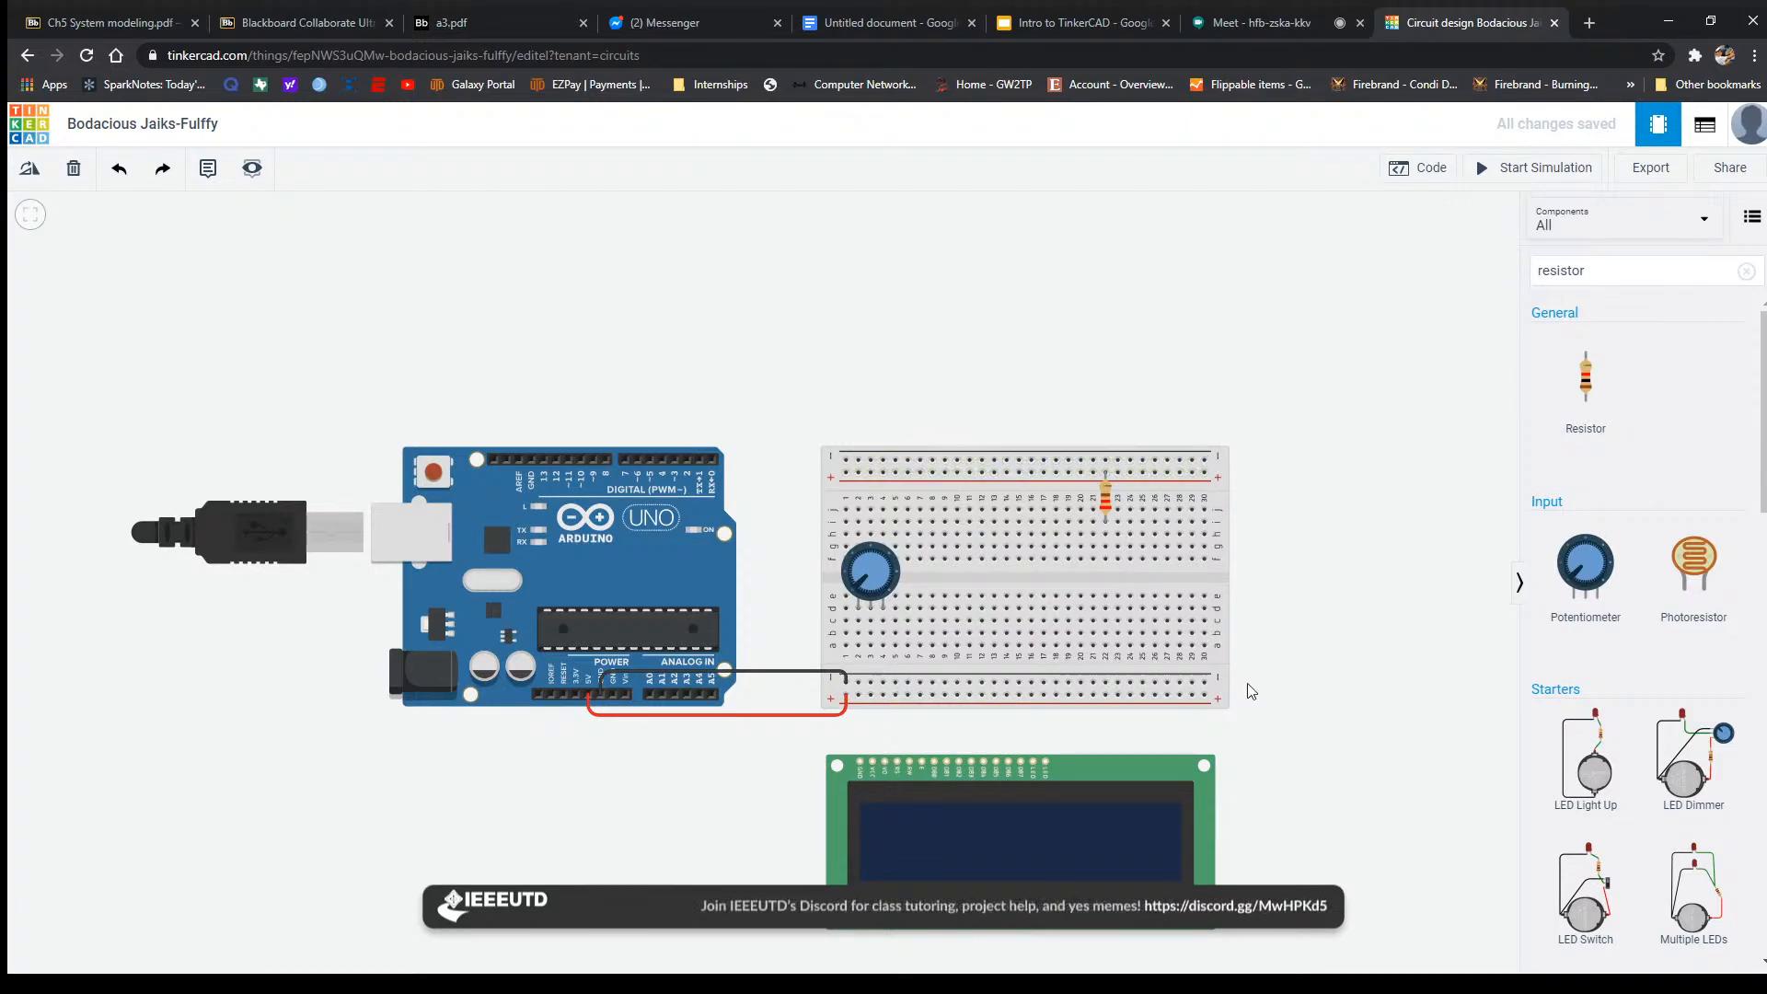
# Connect the lower and upper positive rails with a red wire routed around the breadboard's right end.
pyautogui.click(1205, 697)
pyautogui.click(1240, 695)
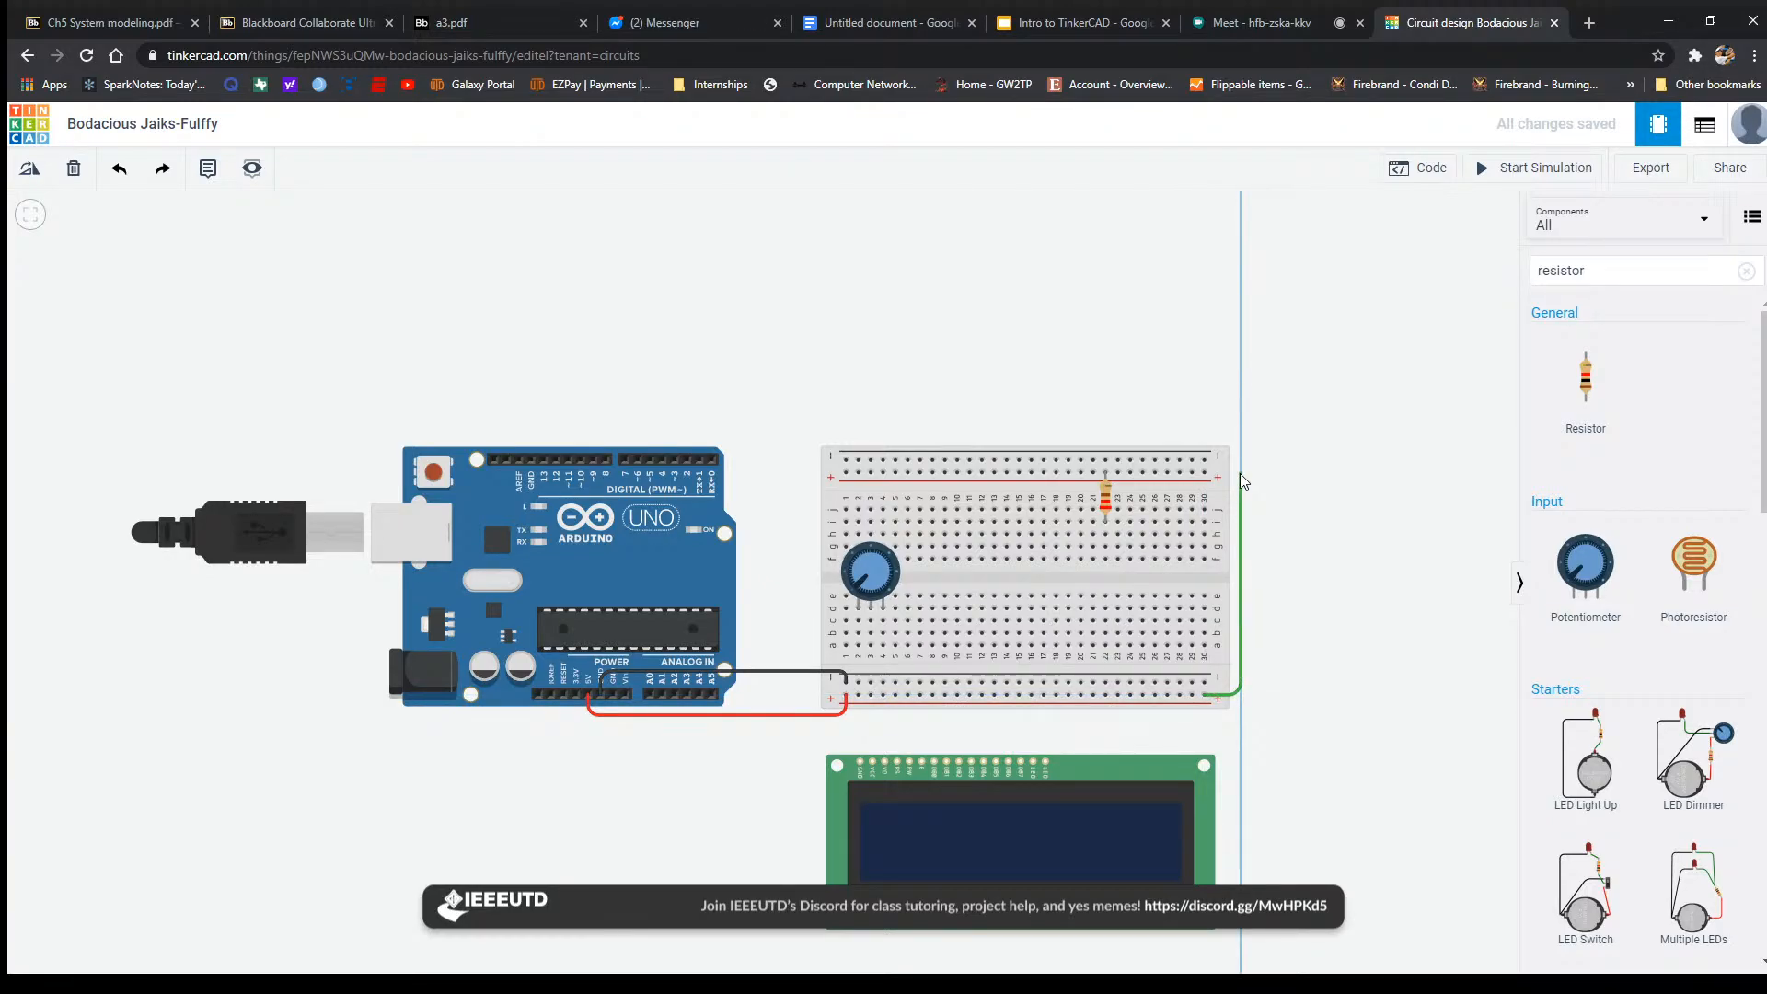
pyautogui.click(1240, 473)
pyautogui.click(1205, 474)
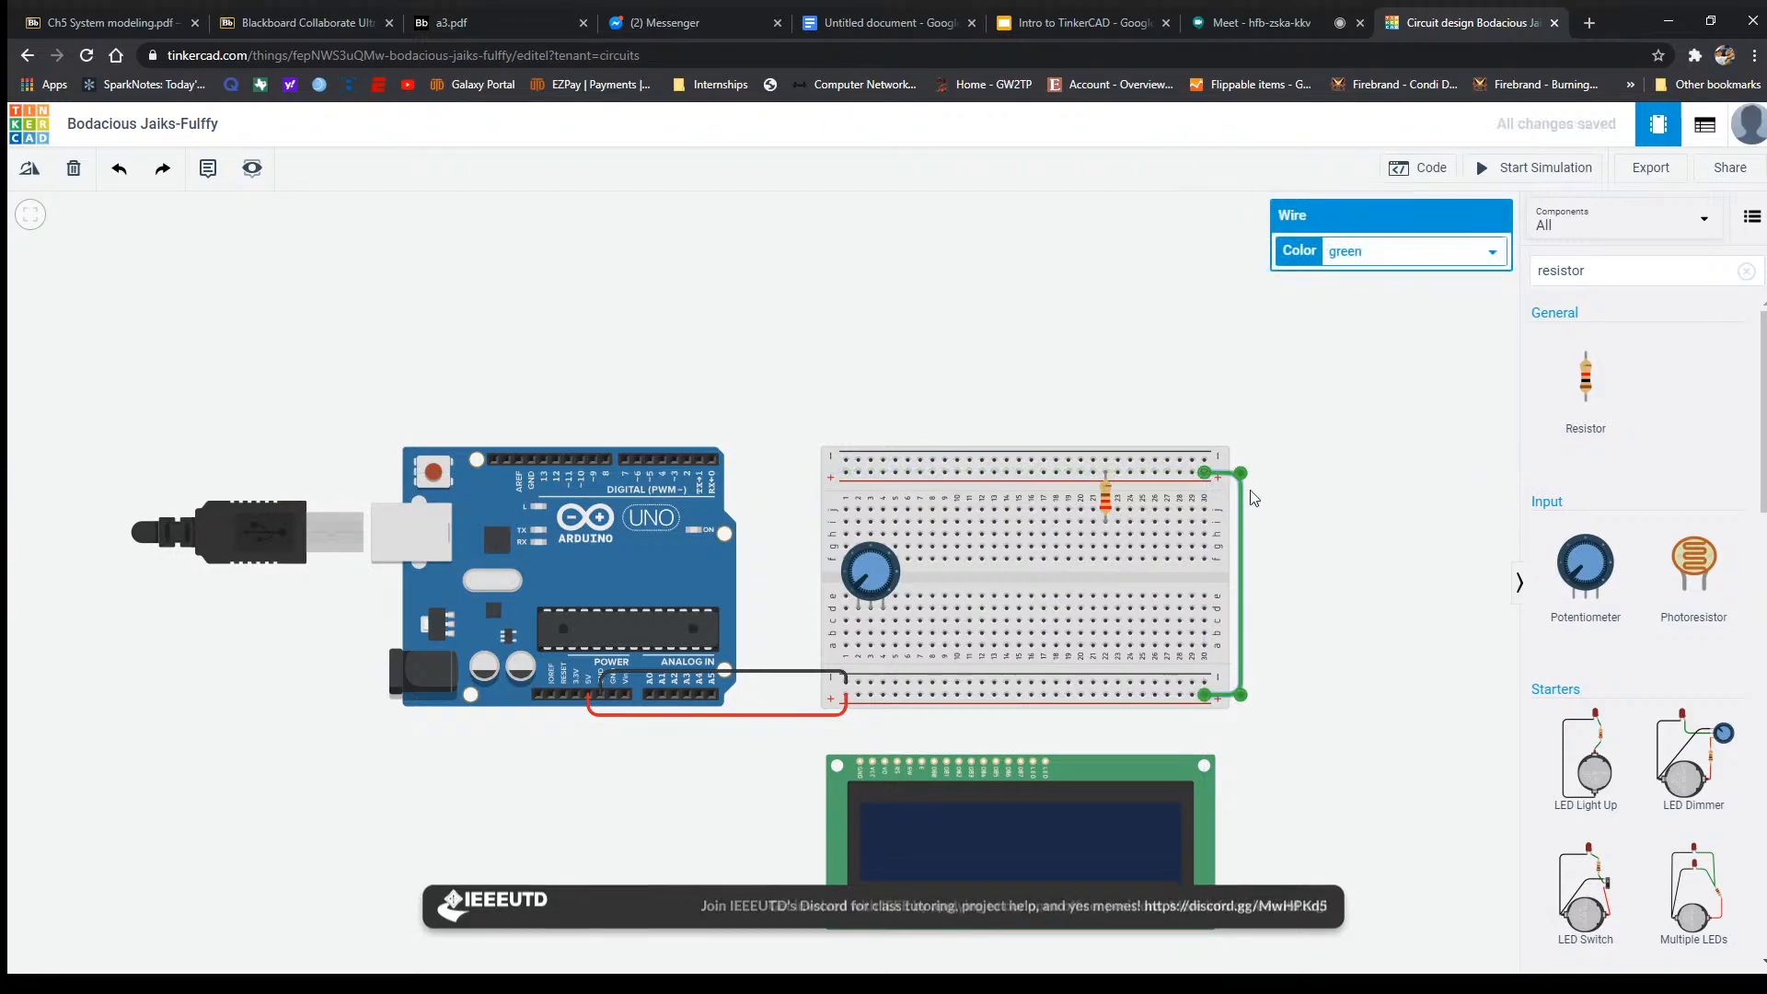
pyautogui.click(1401, 253)
pyautogui.click(1376, 299)
pyautogui.click(1264, 525)
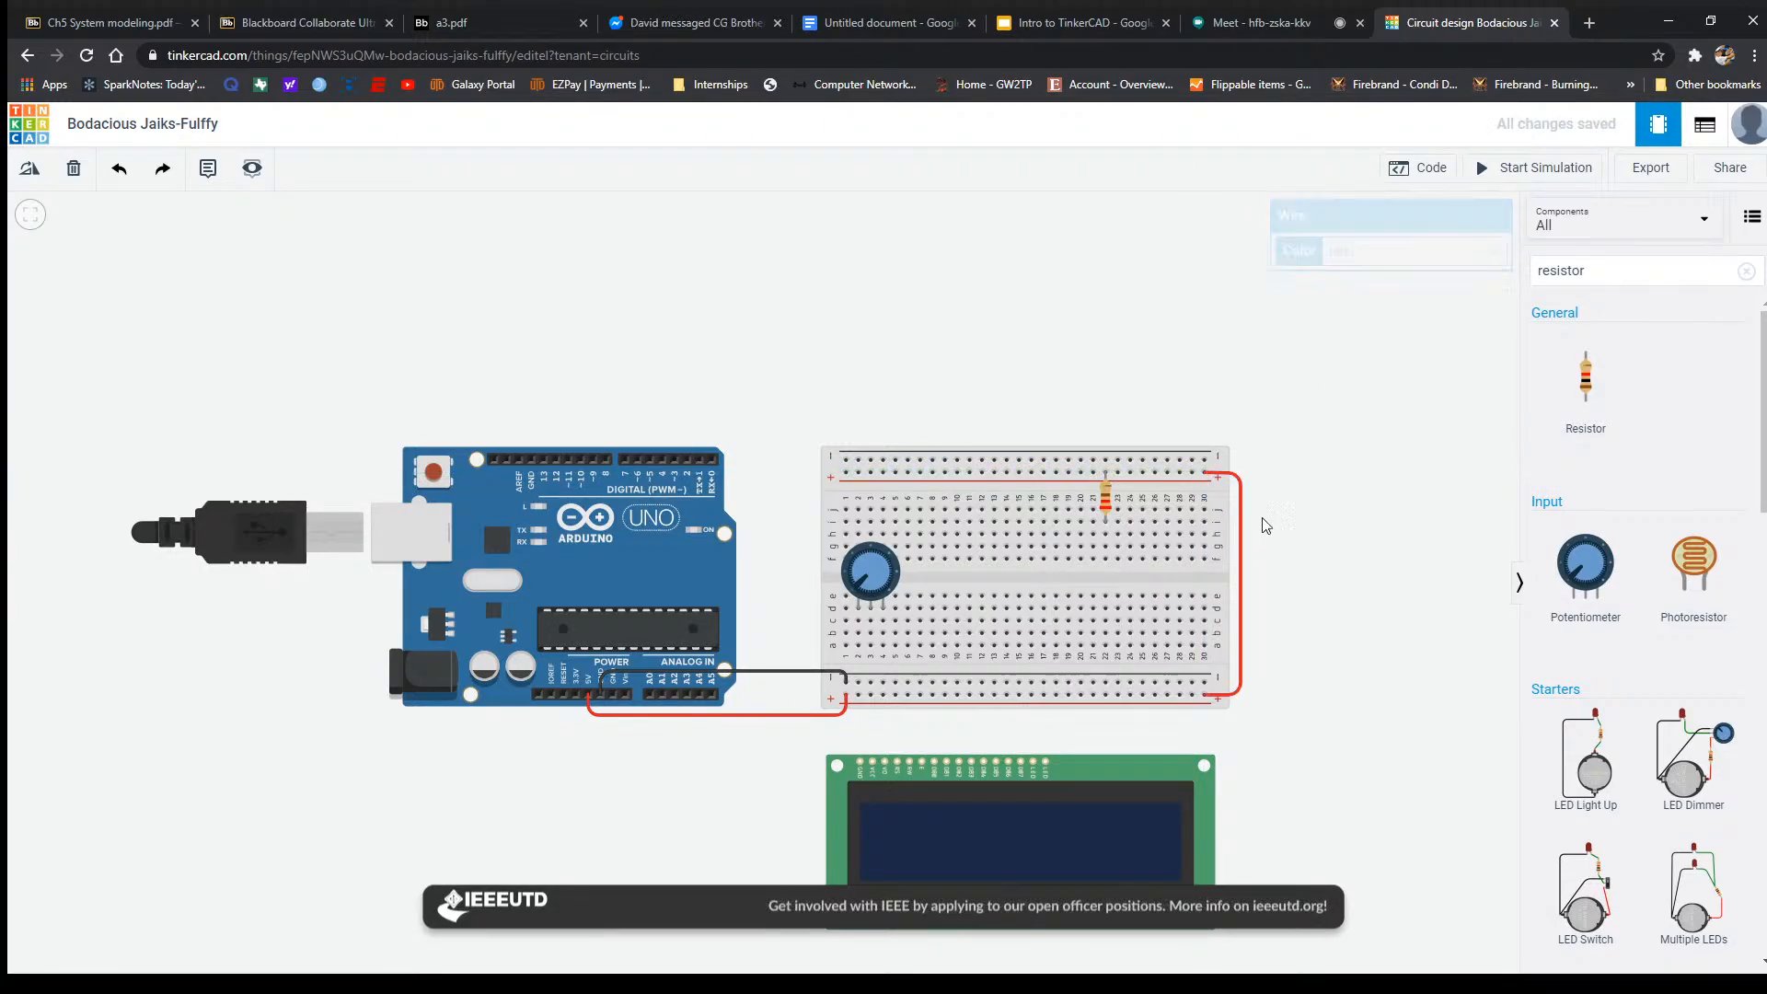
pyautogui.click(1241, 473)
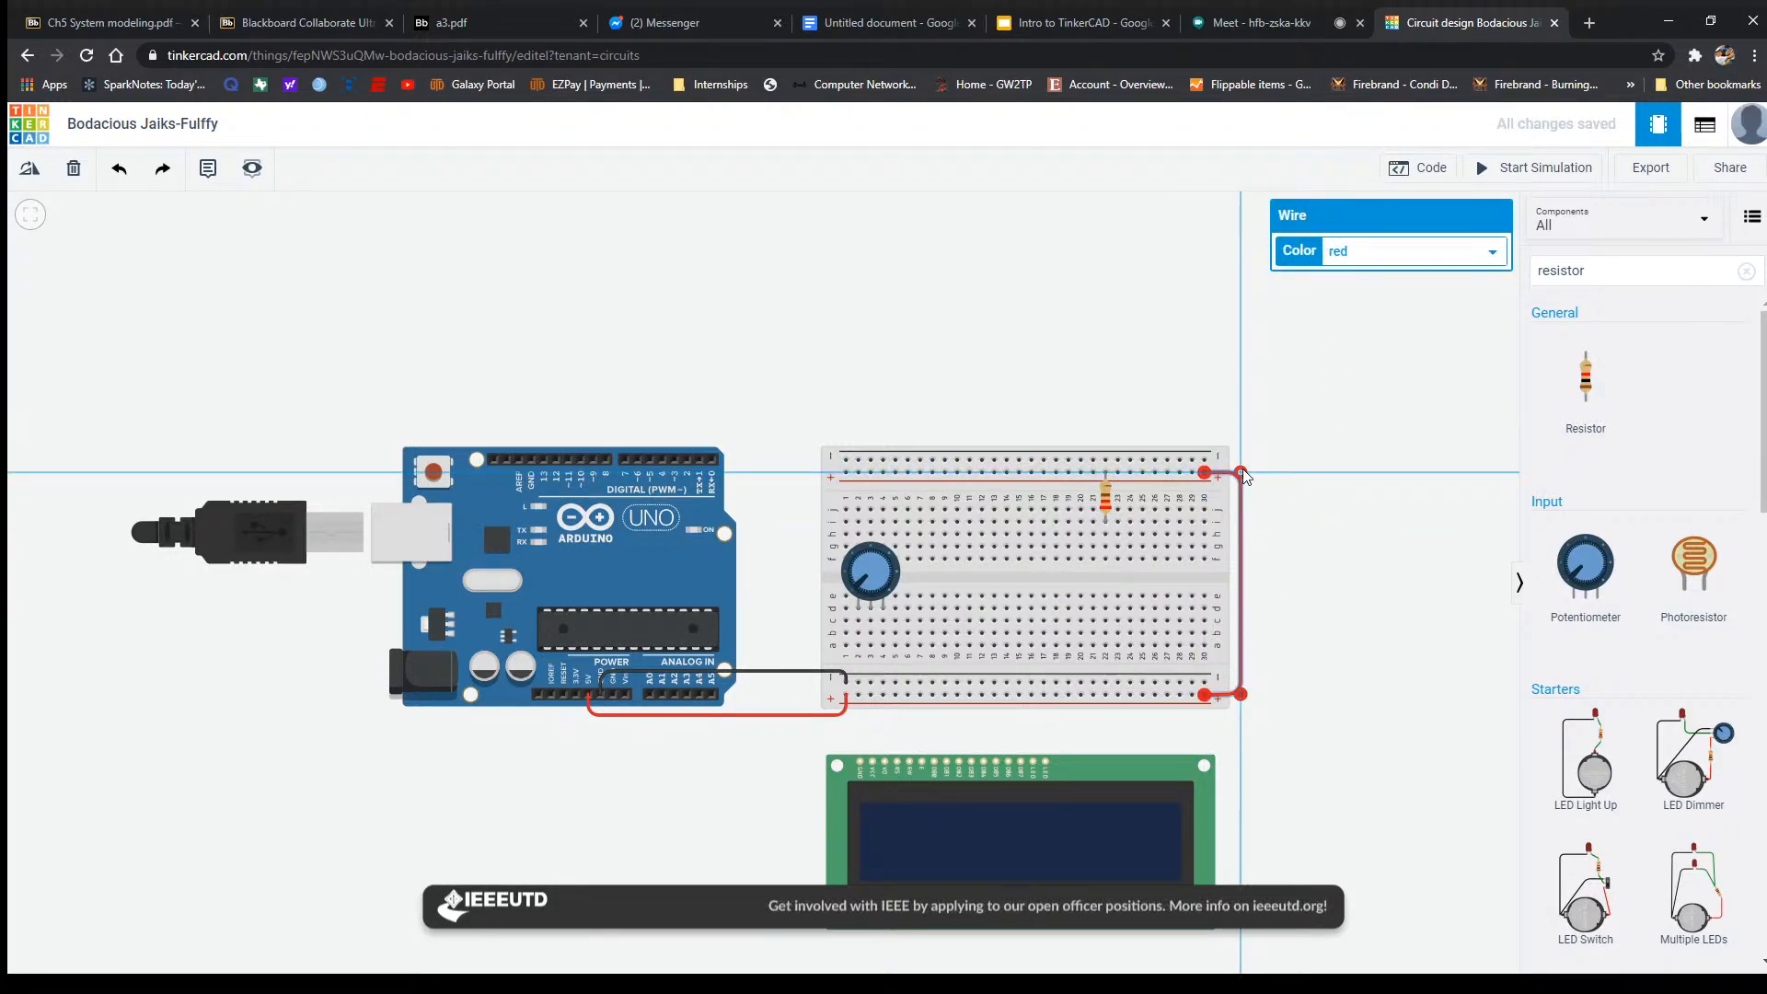
pyautogui.click(1282, 563)
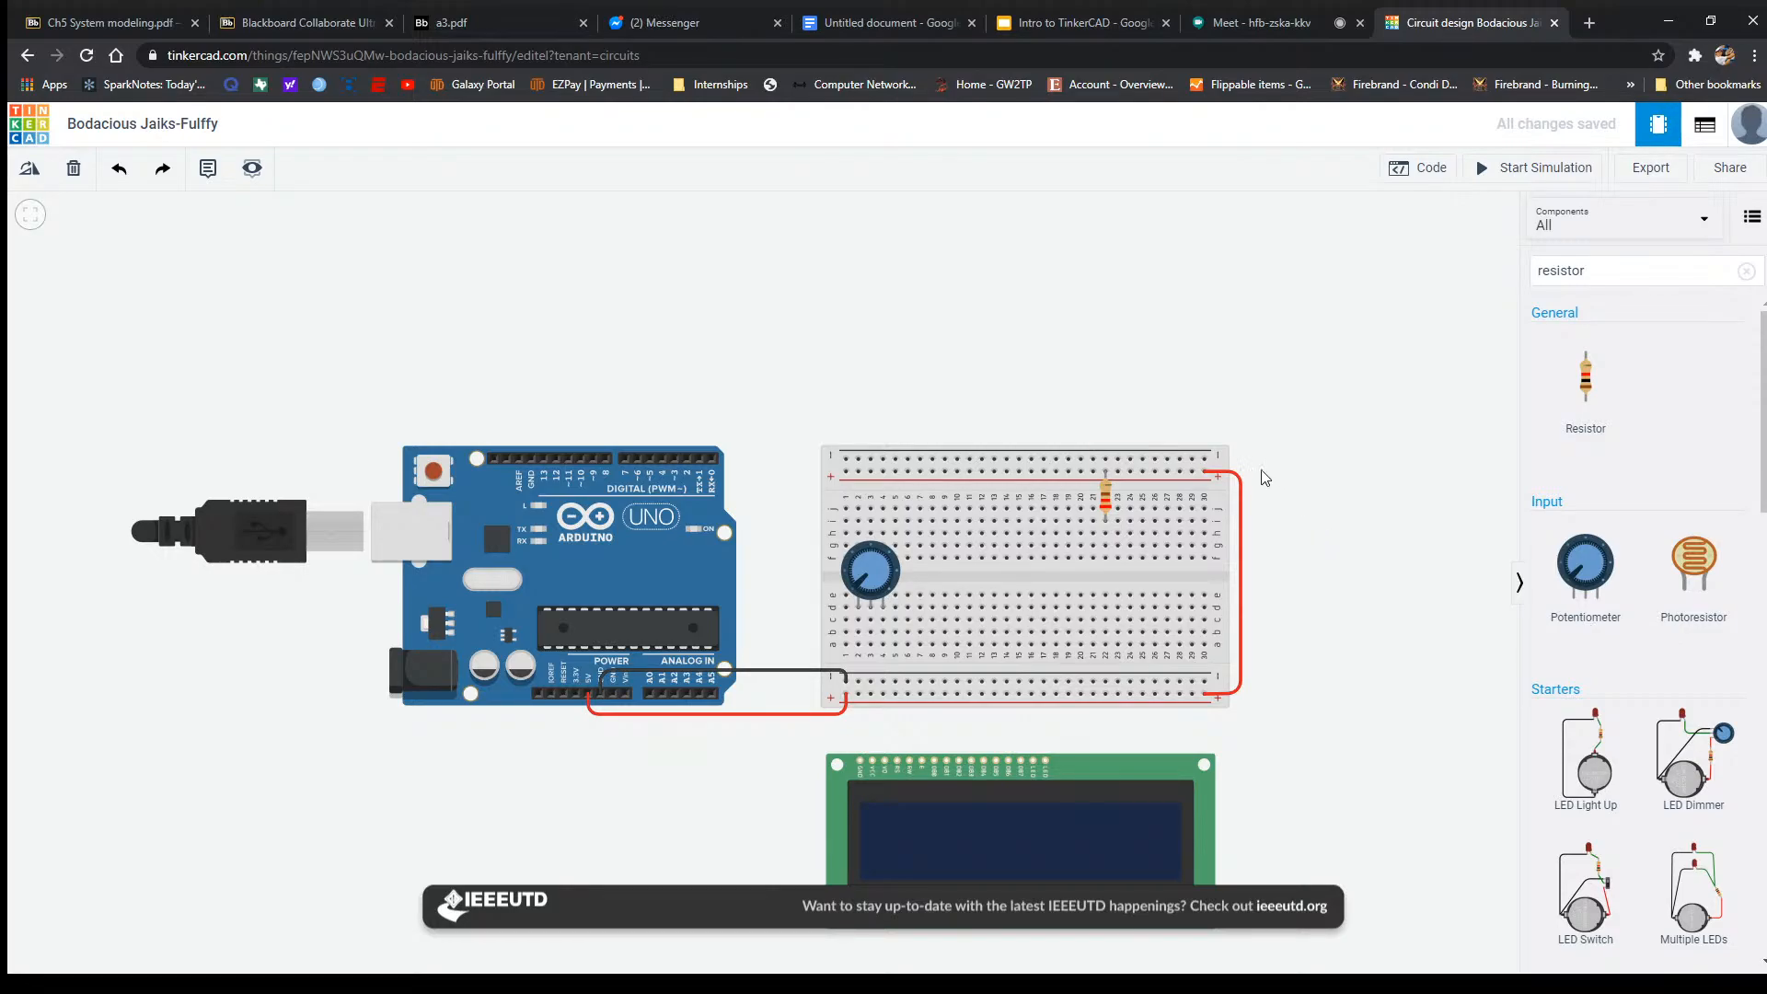
# Connect the upper and lower negative rails with a black wire routed outside the red one at the breadboard's right end.
pyautogui.click(1207, 460)
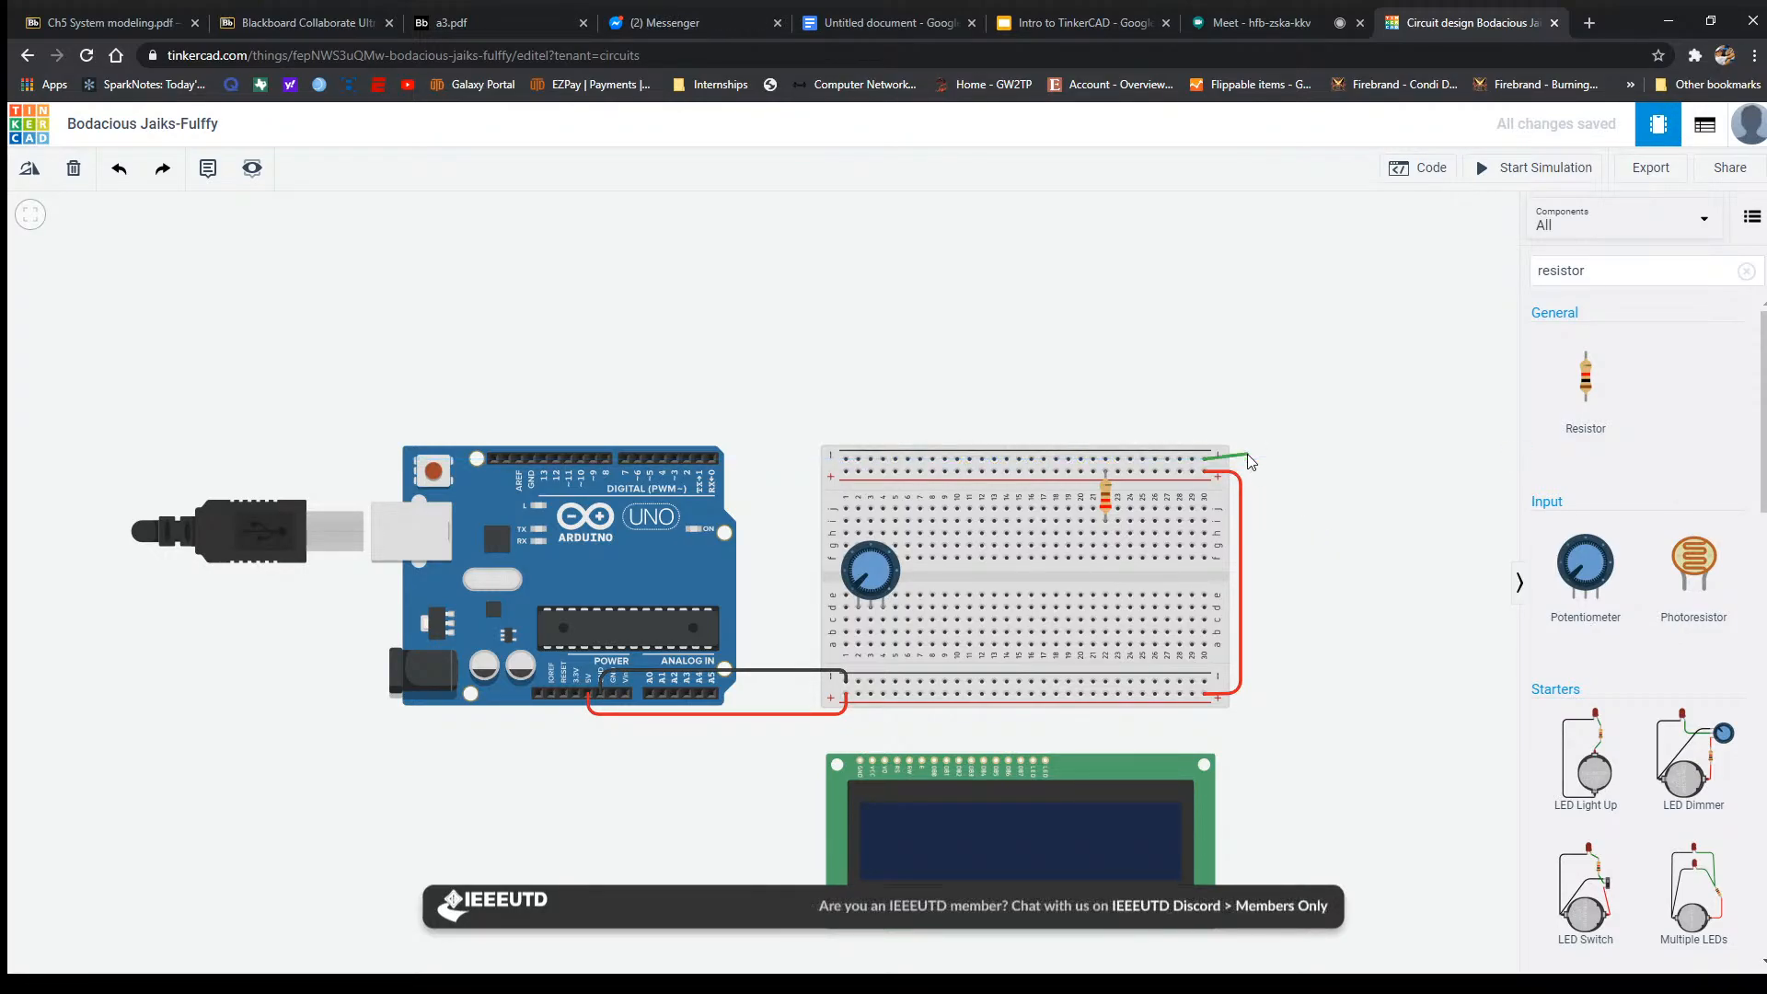
pyautogui.click(1256, 462)
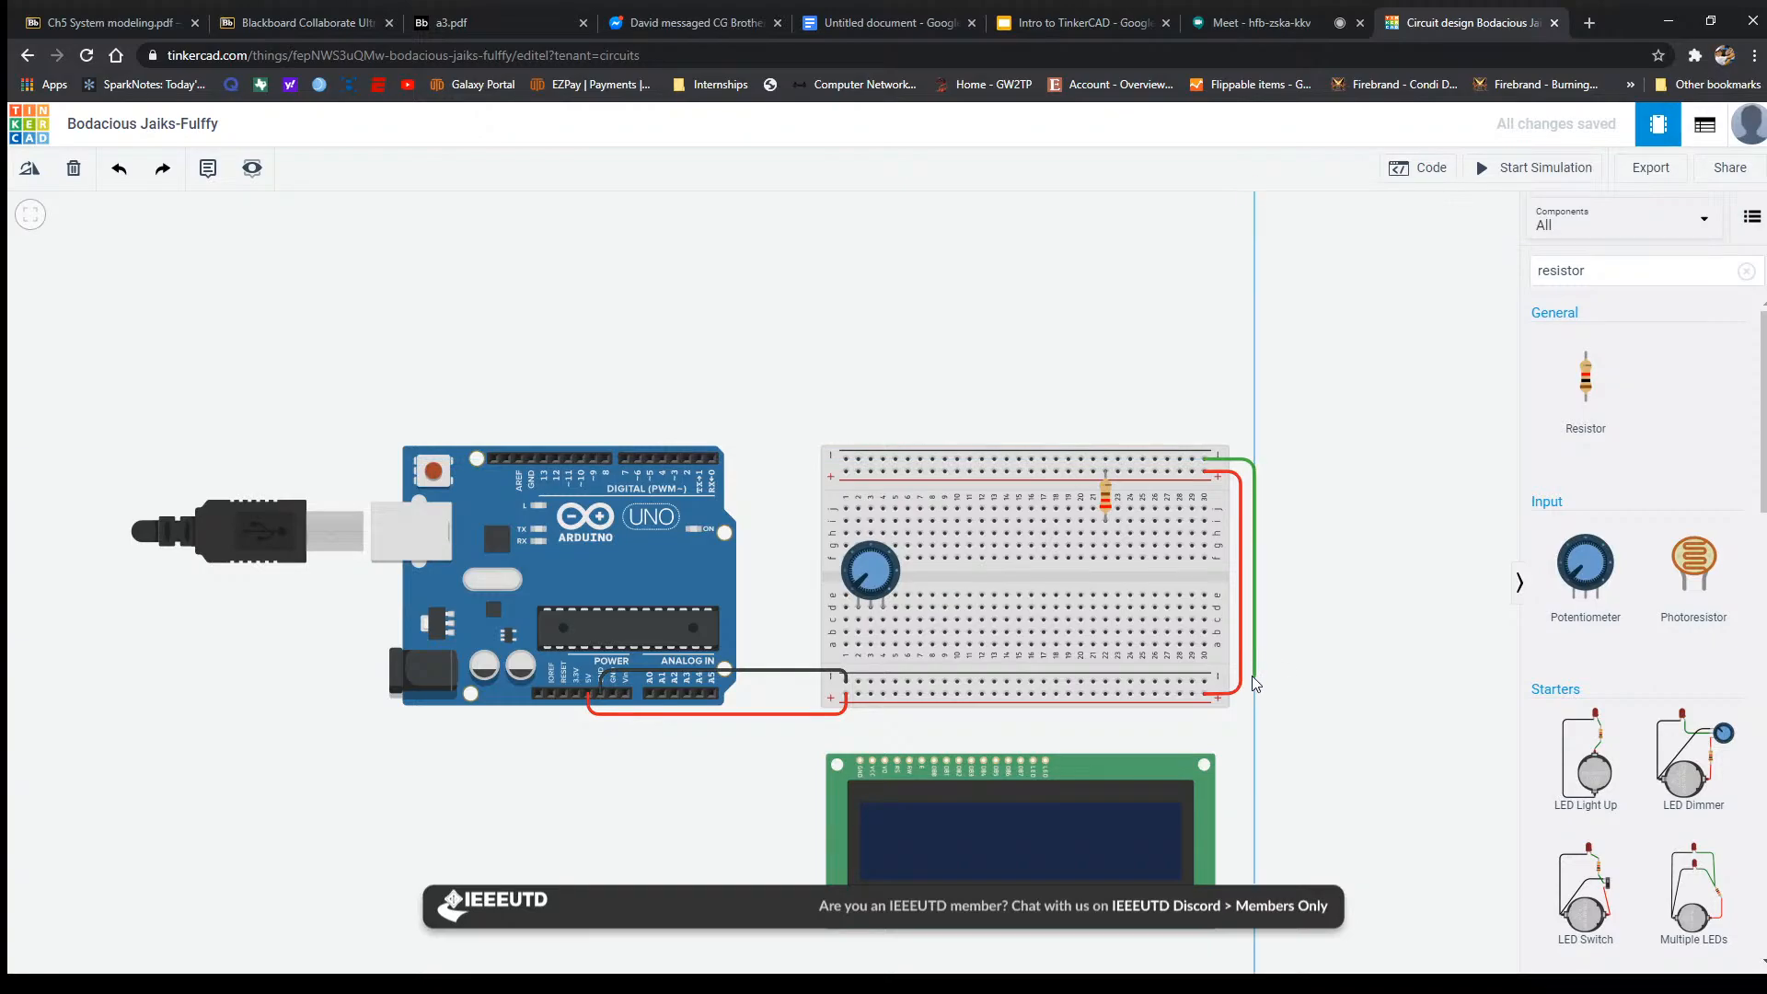
pyautogui.click(1253, 681)
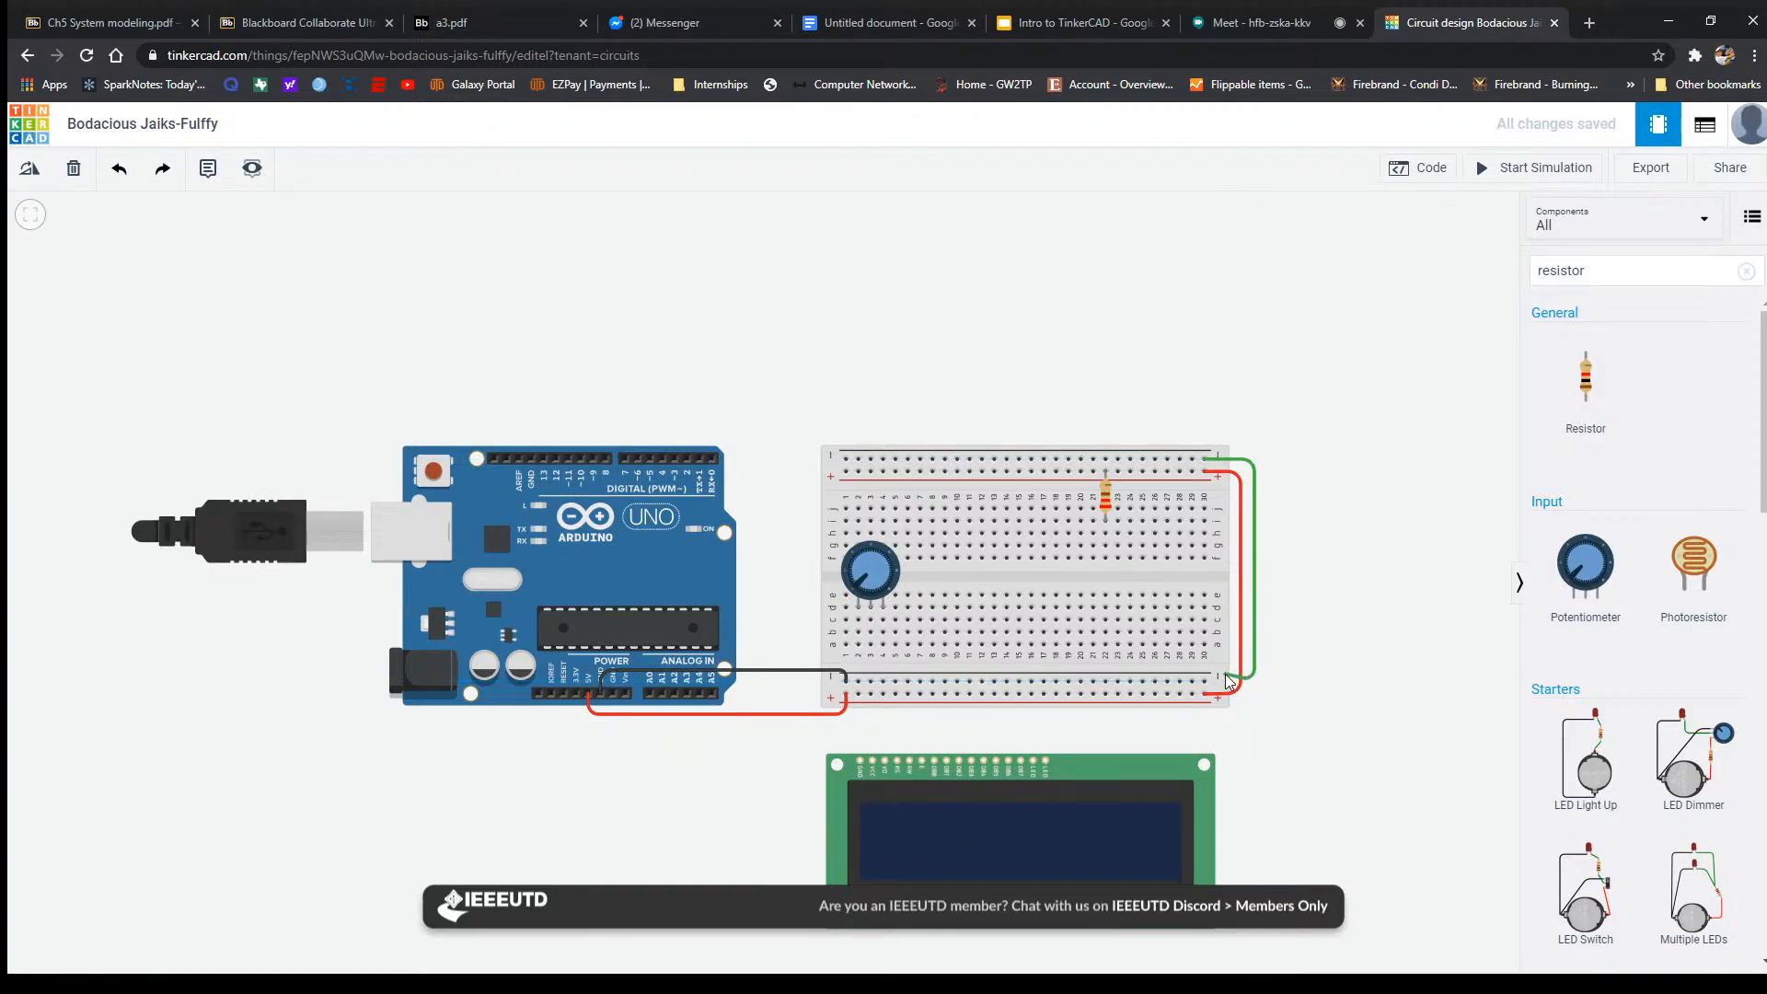
pyautogui.click(1204, 682)
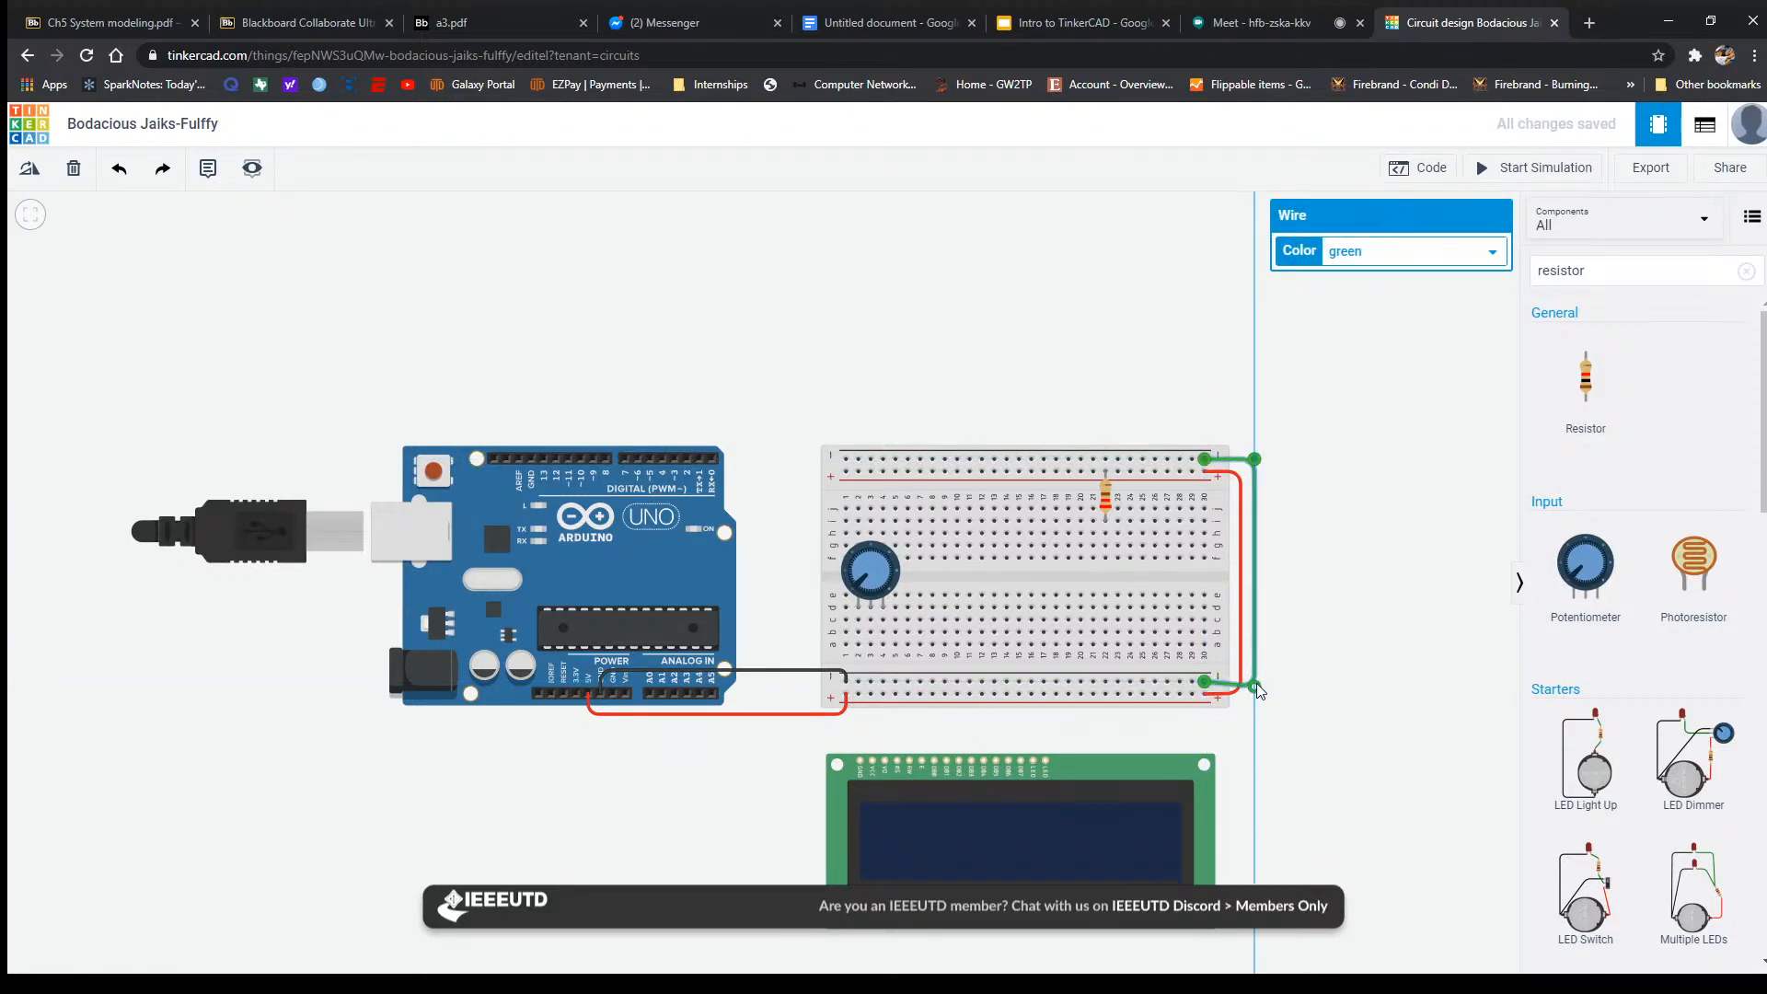
pyautogui.click(1362, 251)
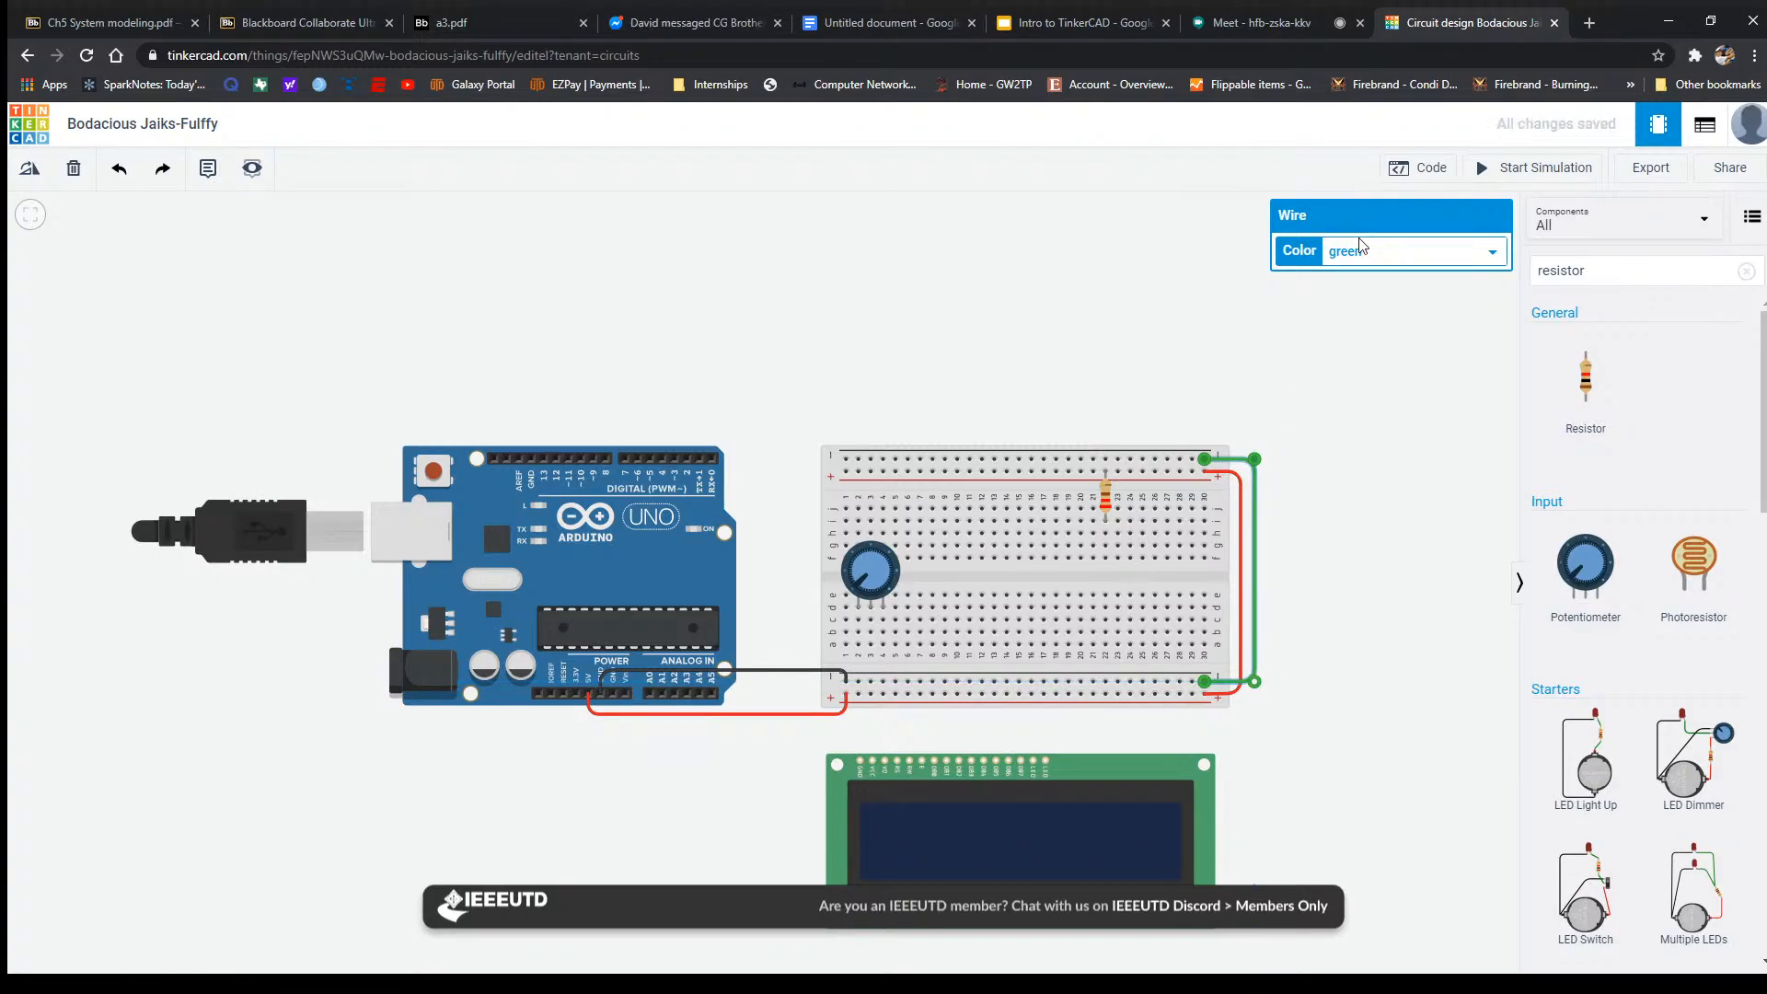
pyautogui.click(1388, 284)
pyautogui.click(1328, 619)
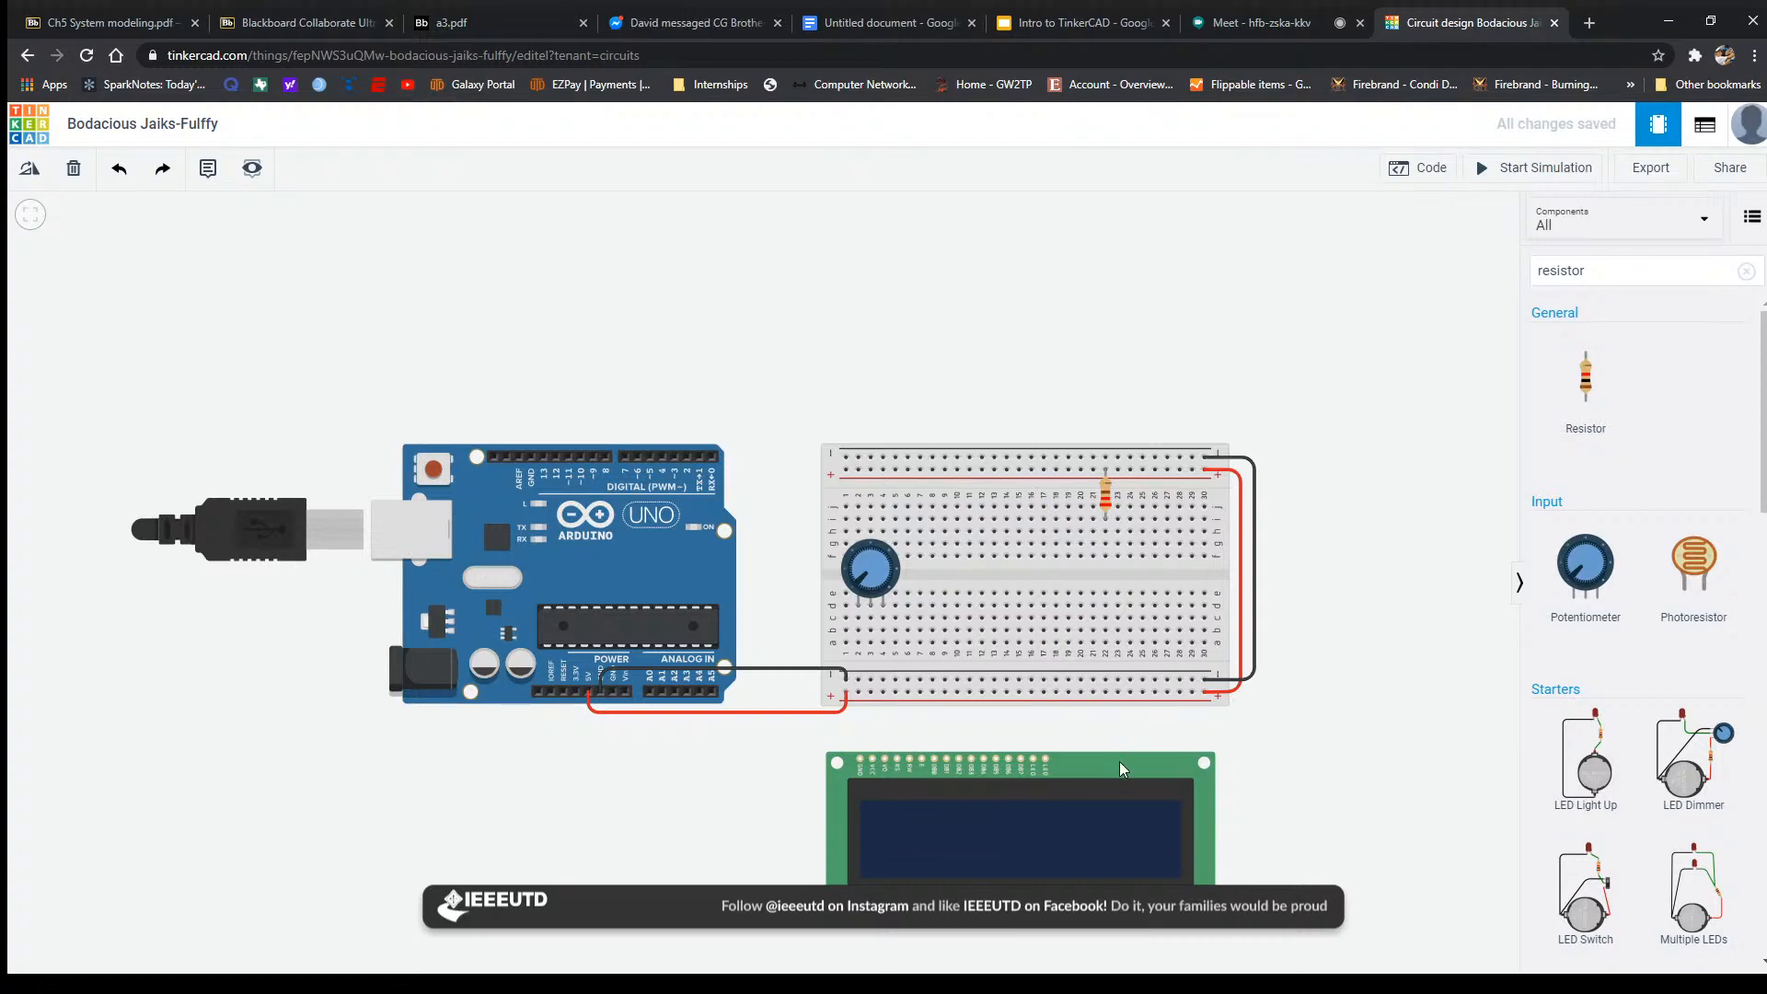
# Move the LCD 16 x 2 slightly closer to the breadboard's lower edge.
pyautogui.moveTo(1120, 760); pyautogui.dragTo(1125, 748)
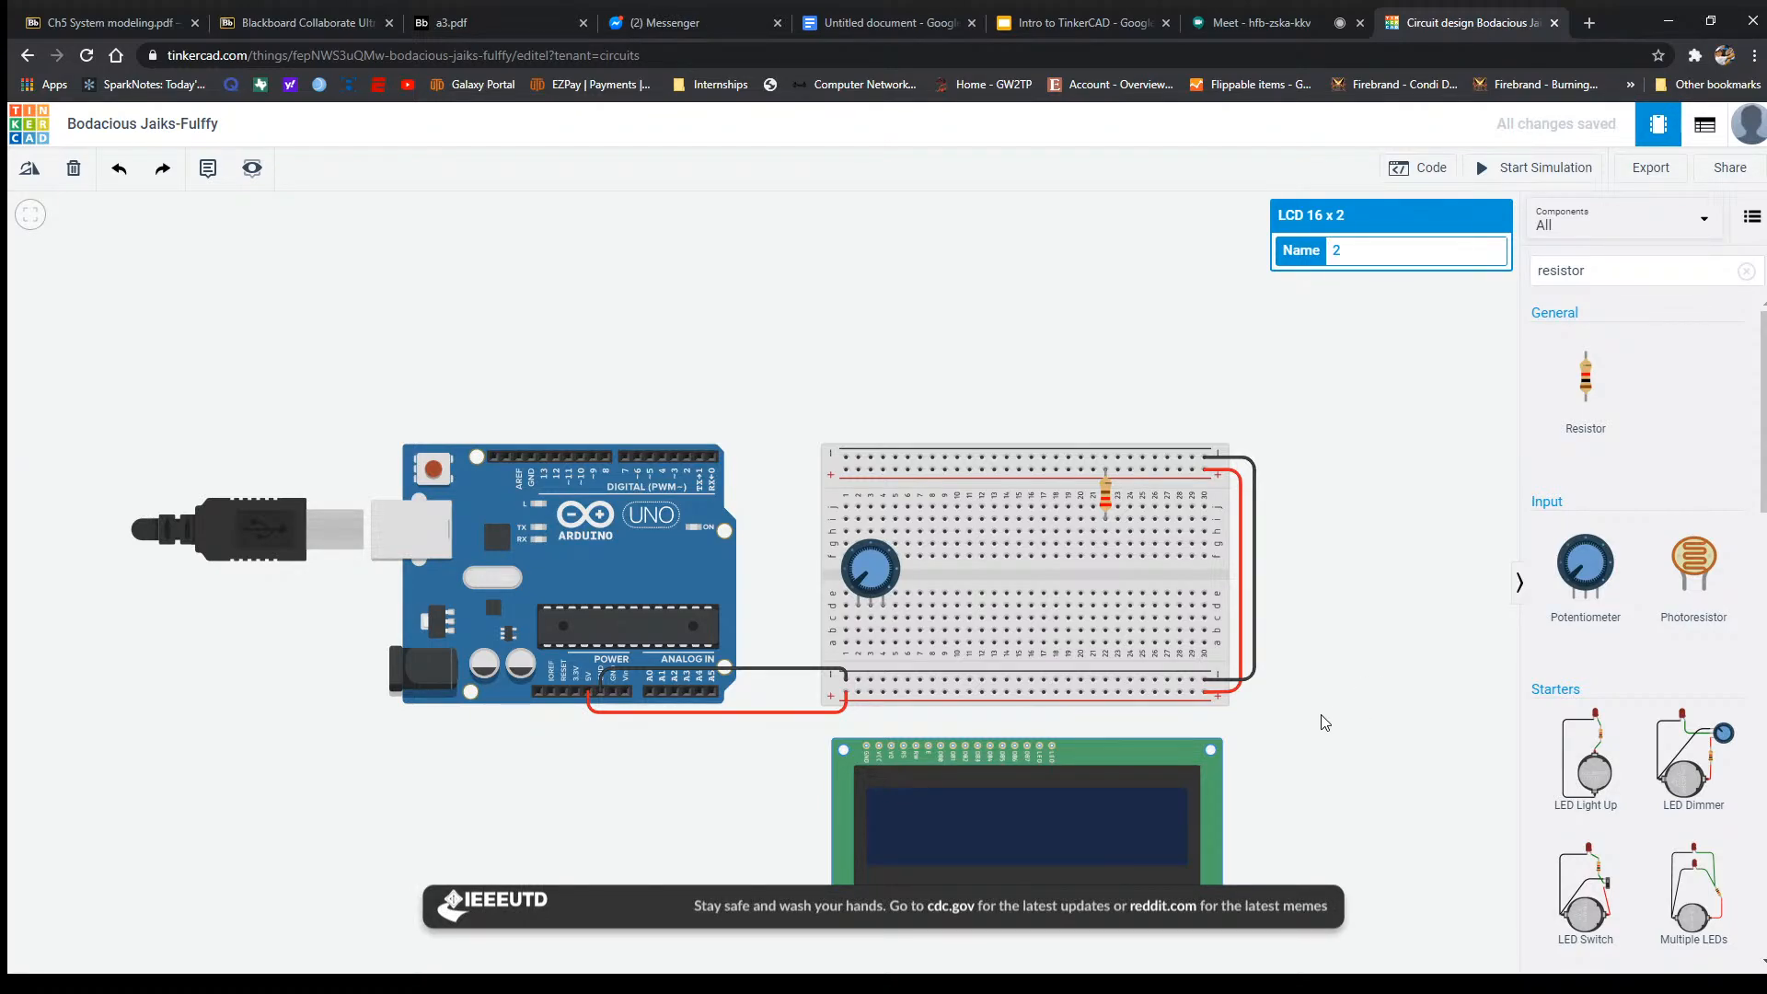
pyautogui.click(858, 644)
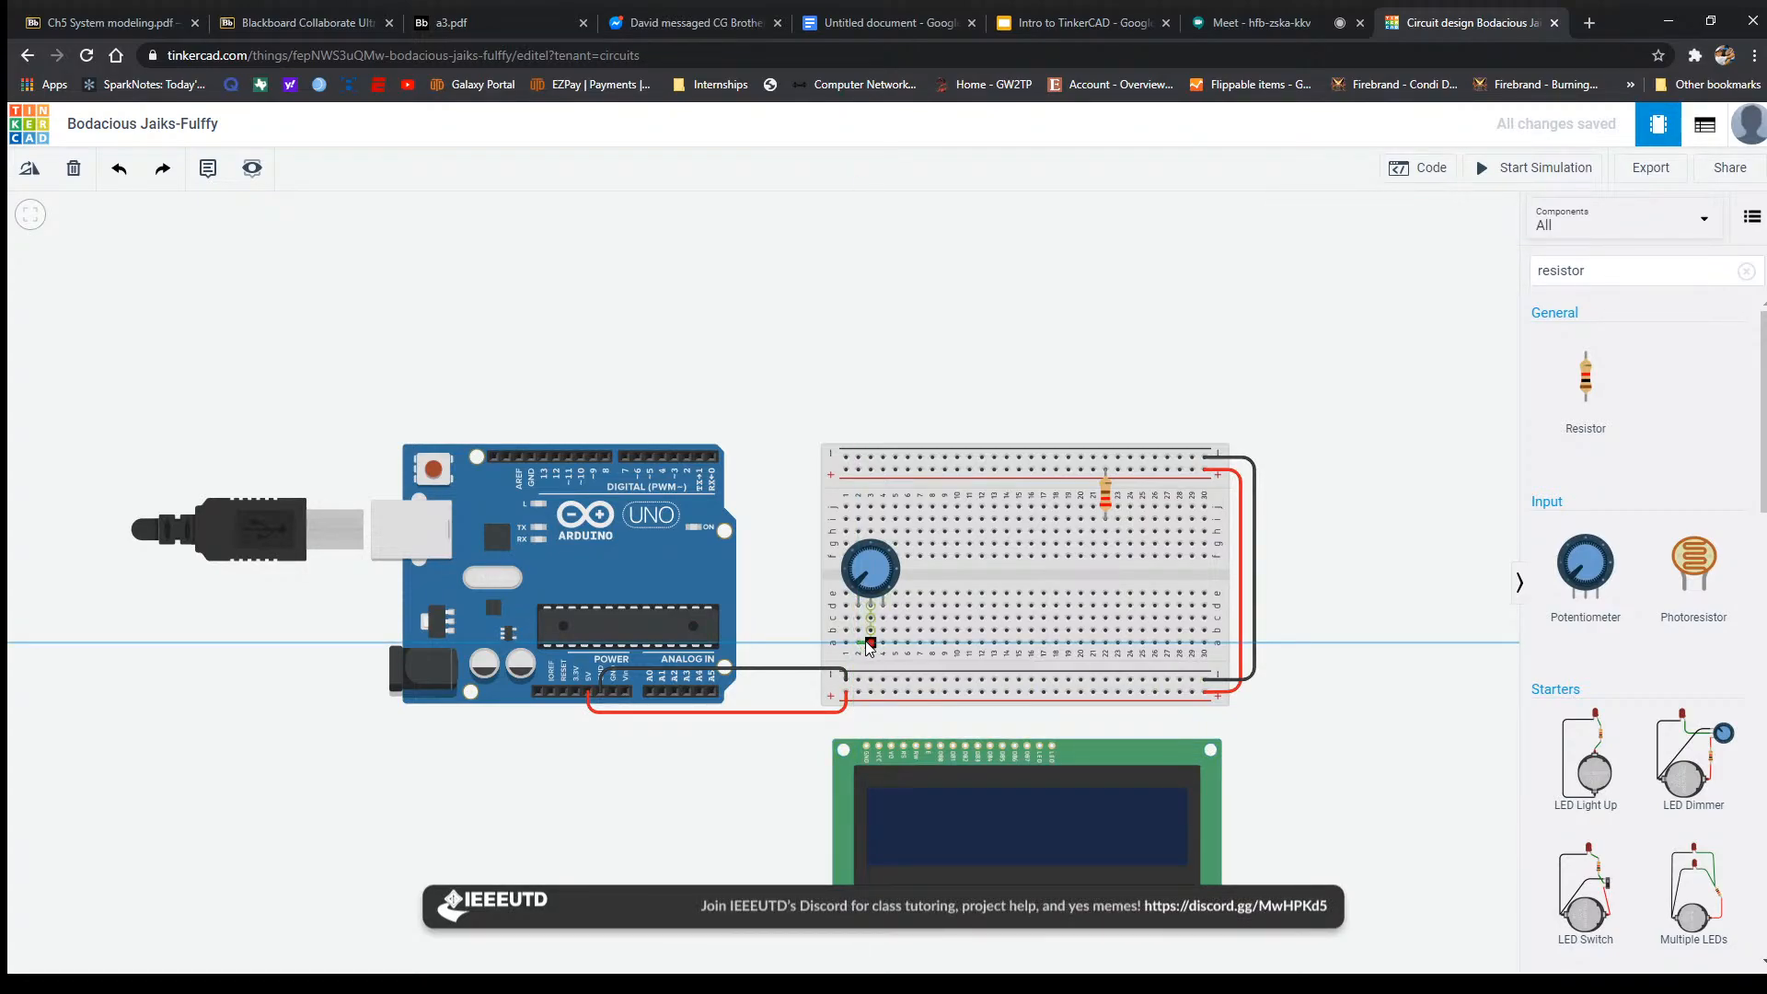
pyautogui.click(866, 682)
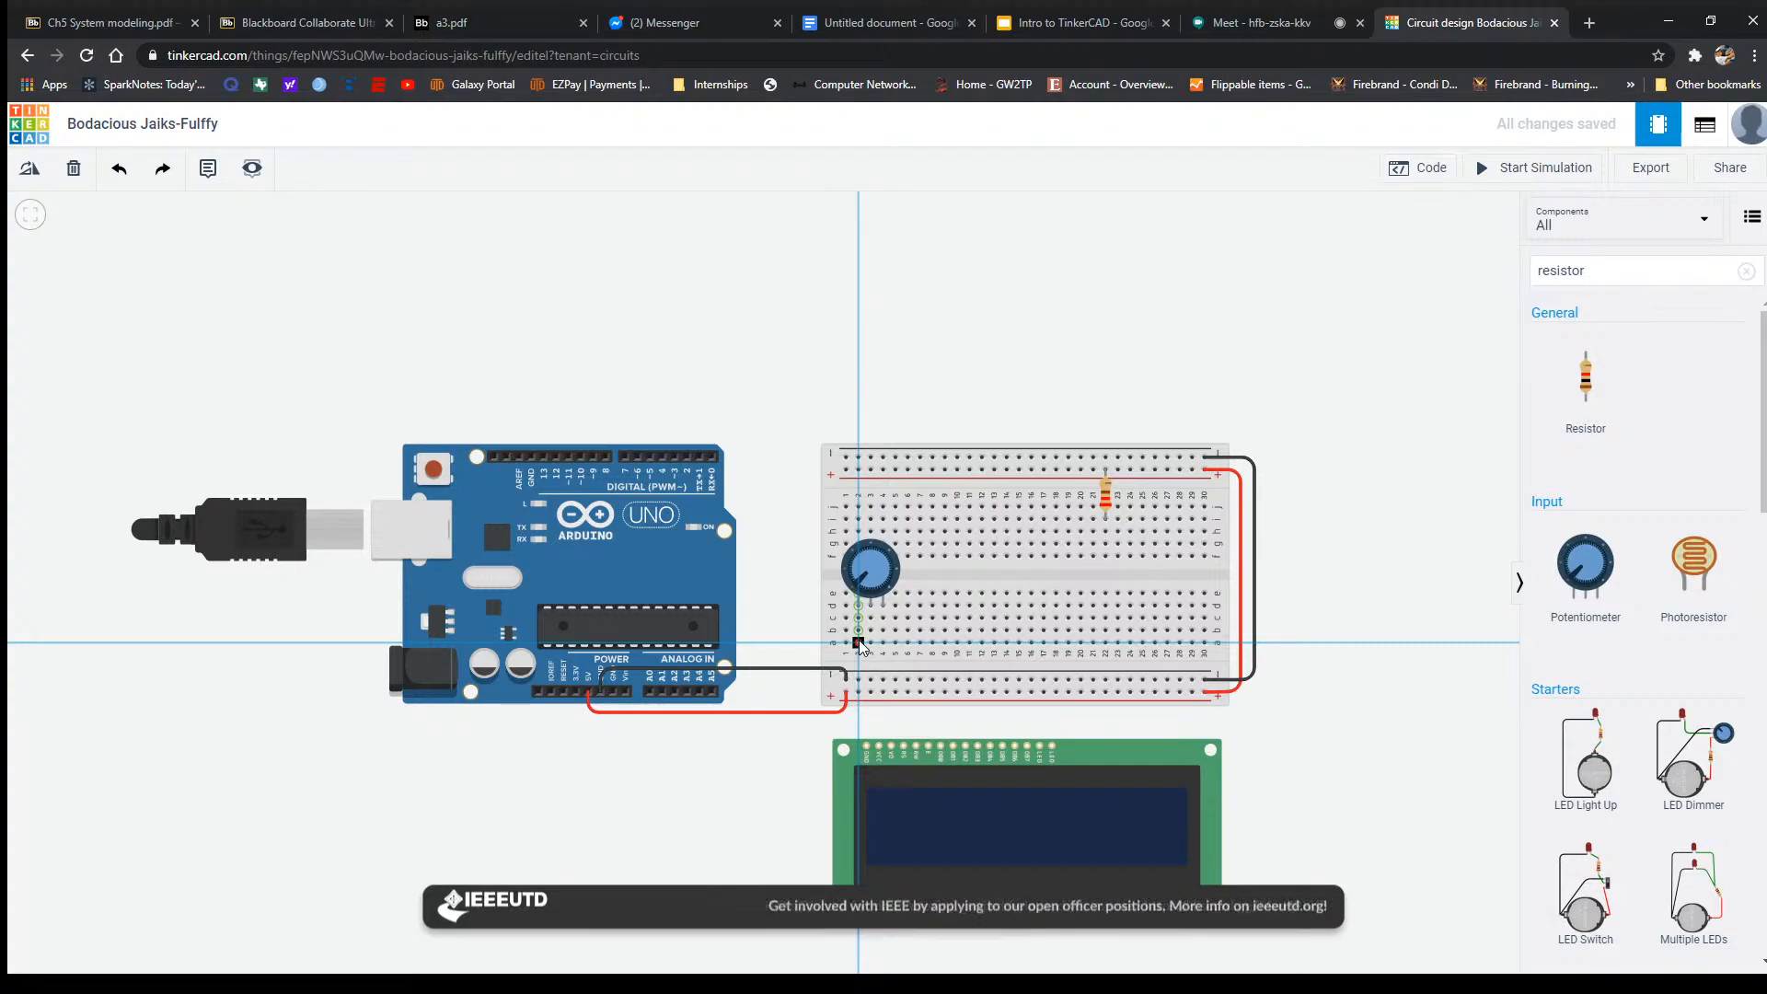
pyautogui.click(857, 680)
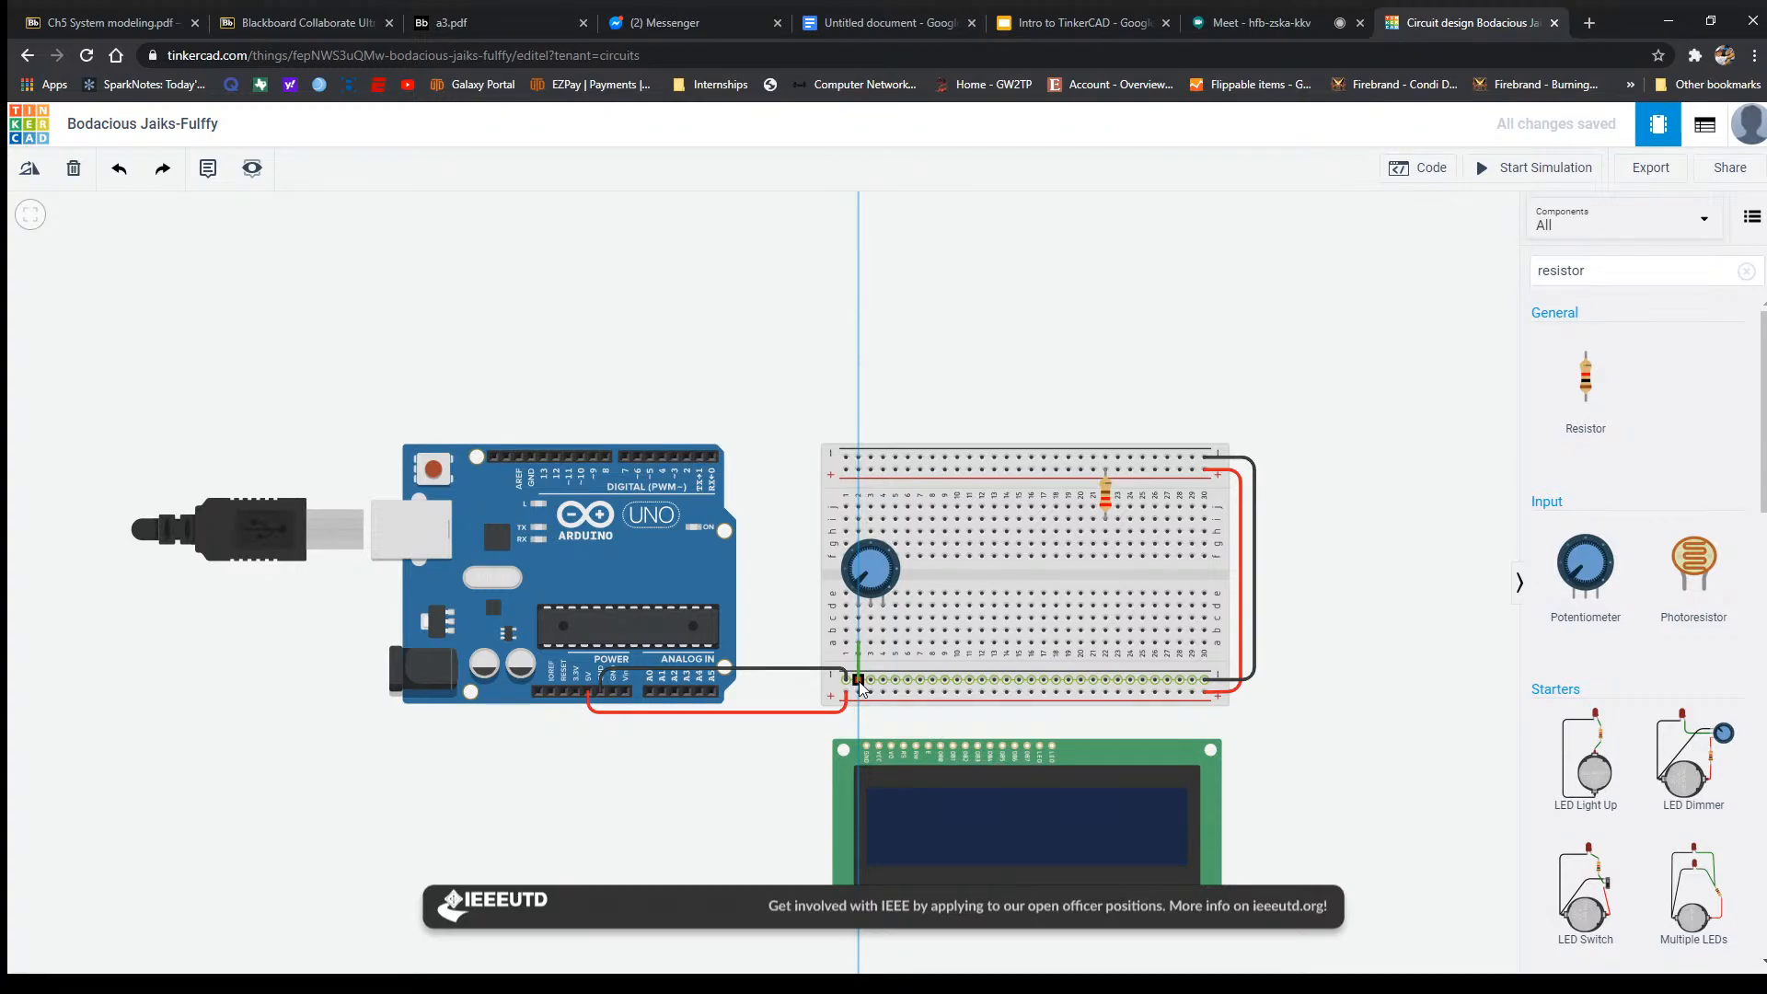
pyautogui.moveTo(858, 681); pyautogui.dragTo(859, 643)
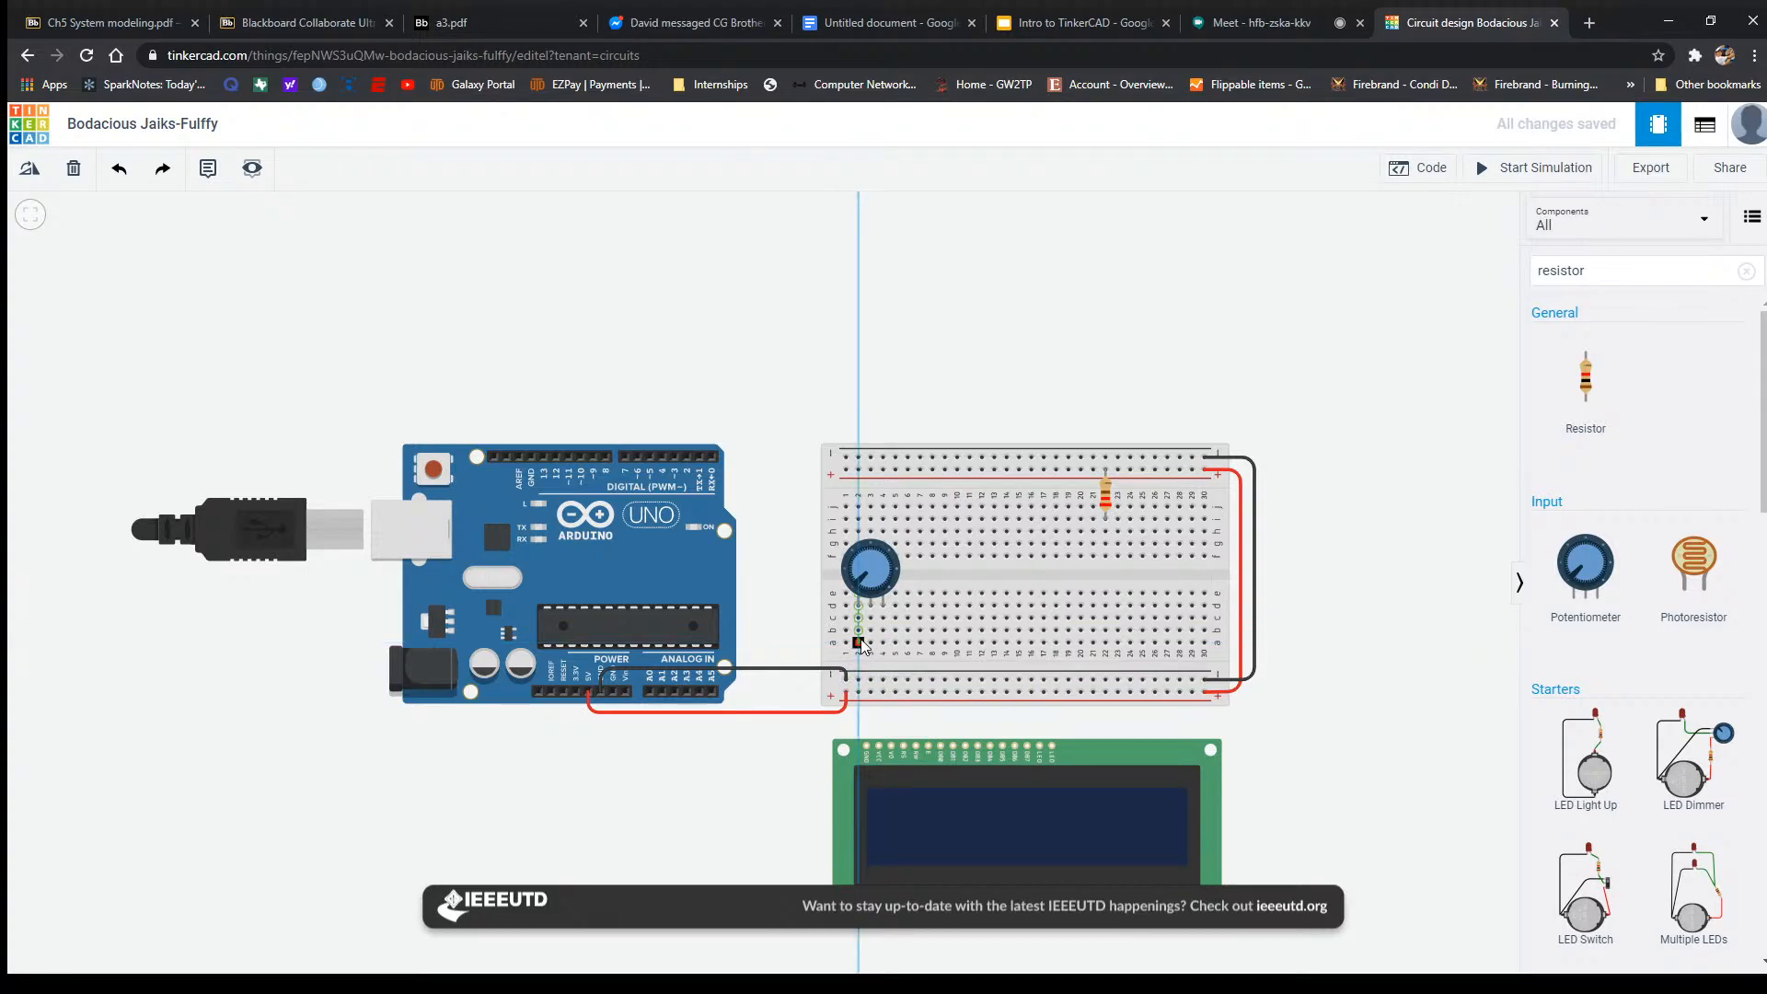
# Wire the potentiometer's left terminal from column 2, row a to the breadboard's lower positive rail and color the wire red.
pyautogui.click(858, 642)
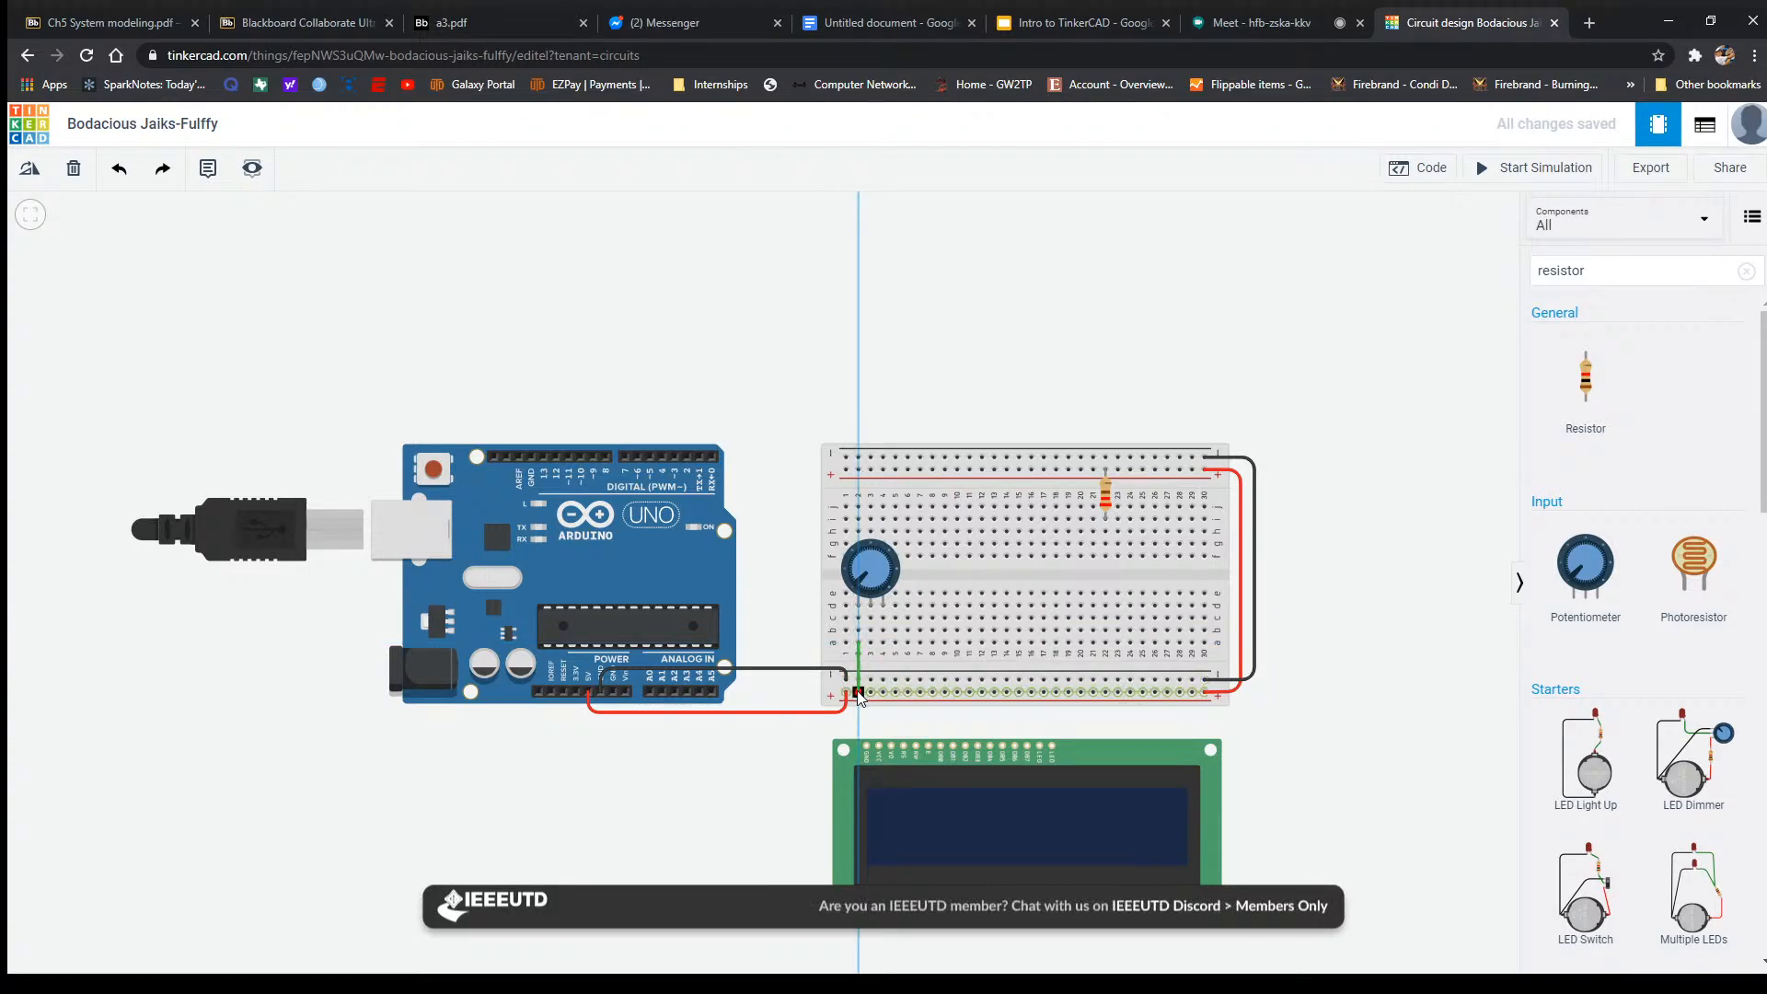
pyautogui.click(859, 693)
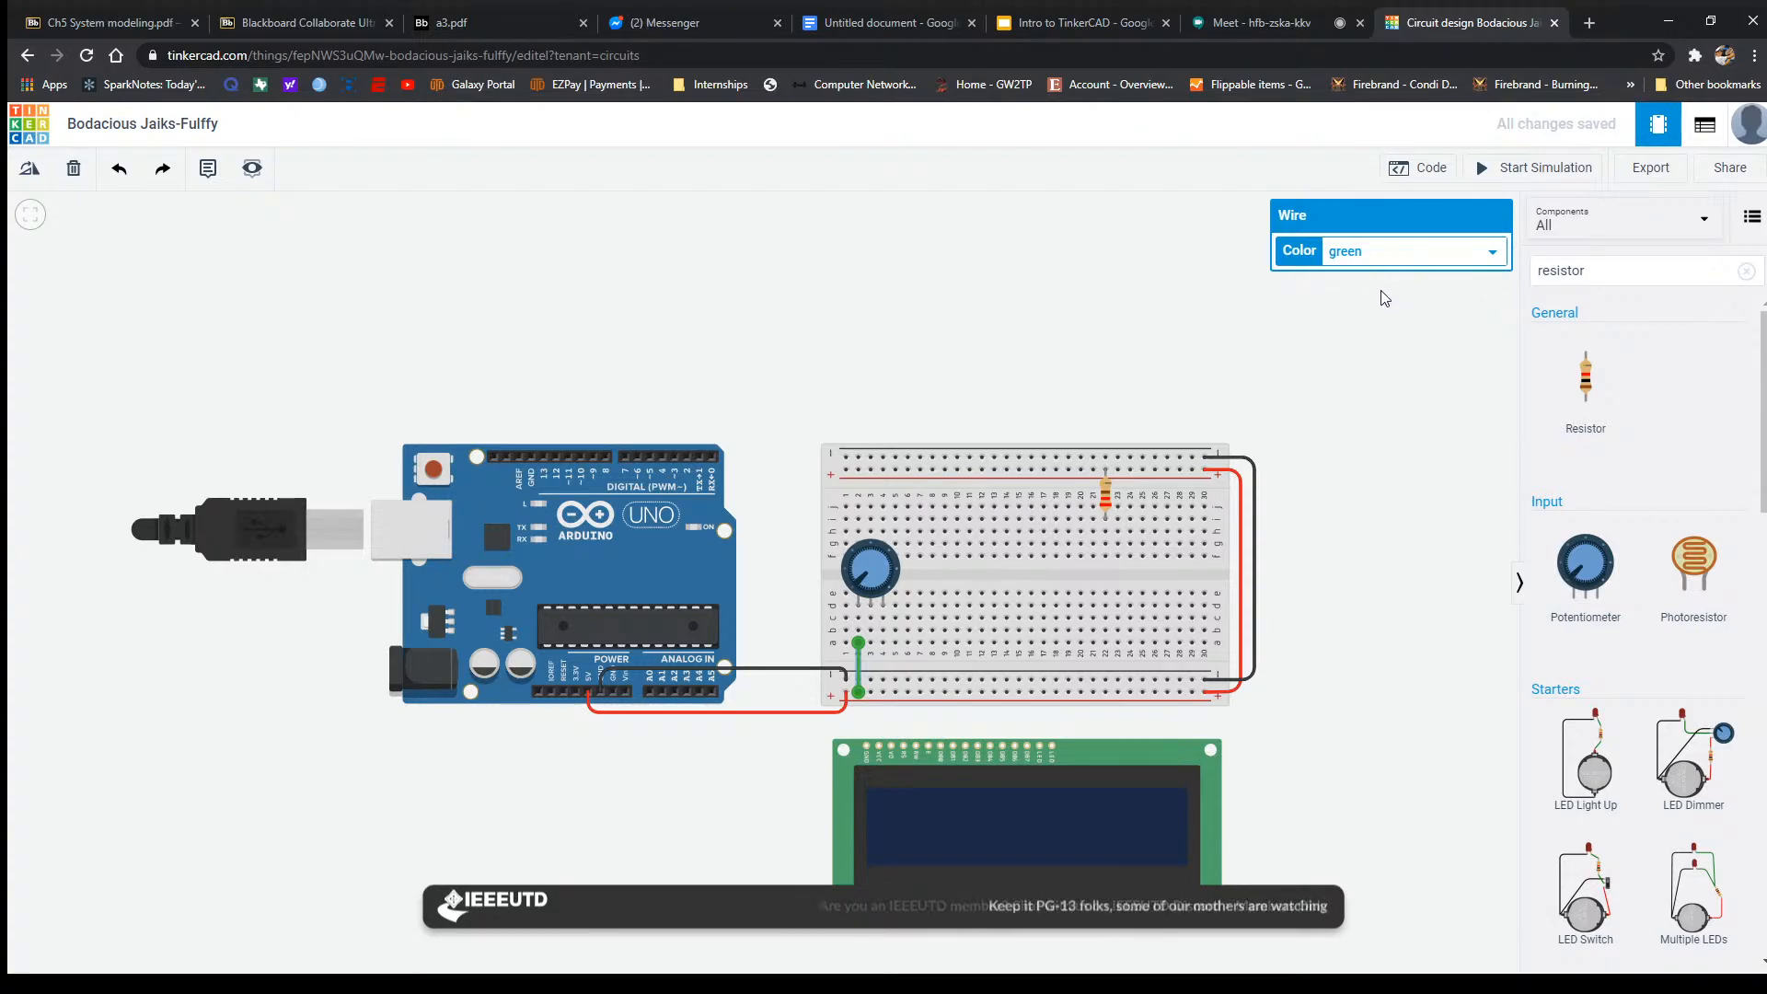
pyautogui.press('2')
pyautogui.click(1386, 615)
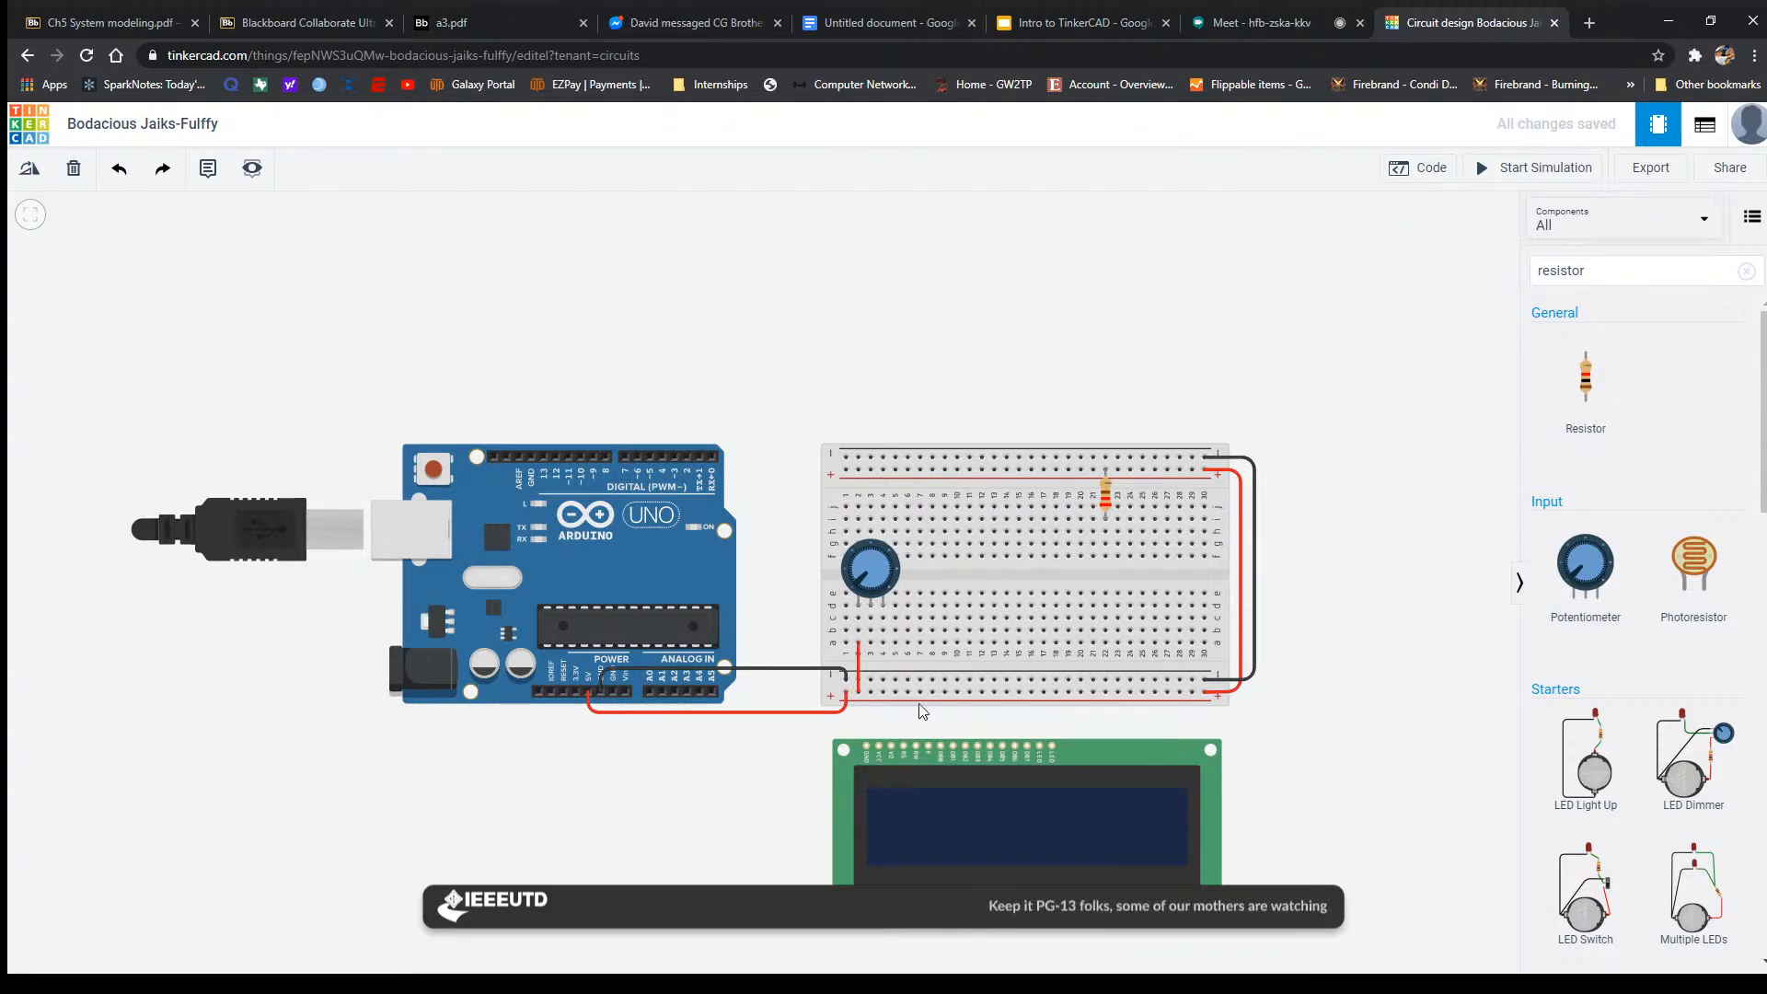
pyautogui.click(797, 721)
pyautogui.click(1395, 625)
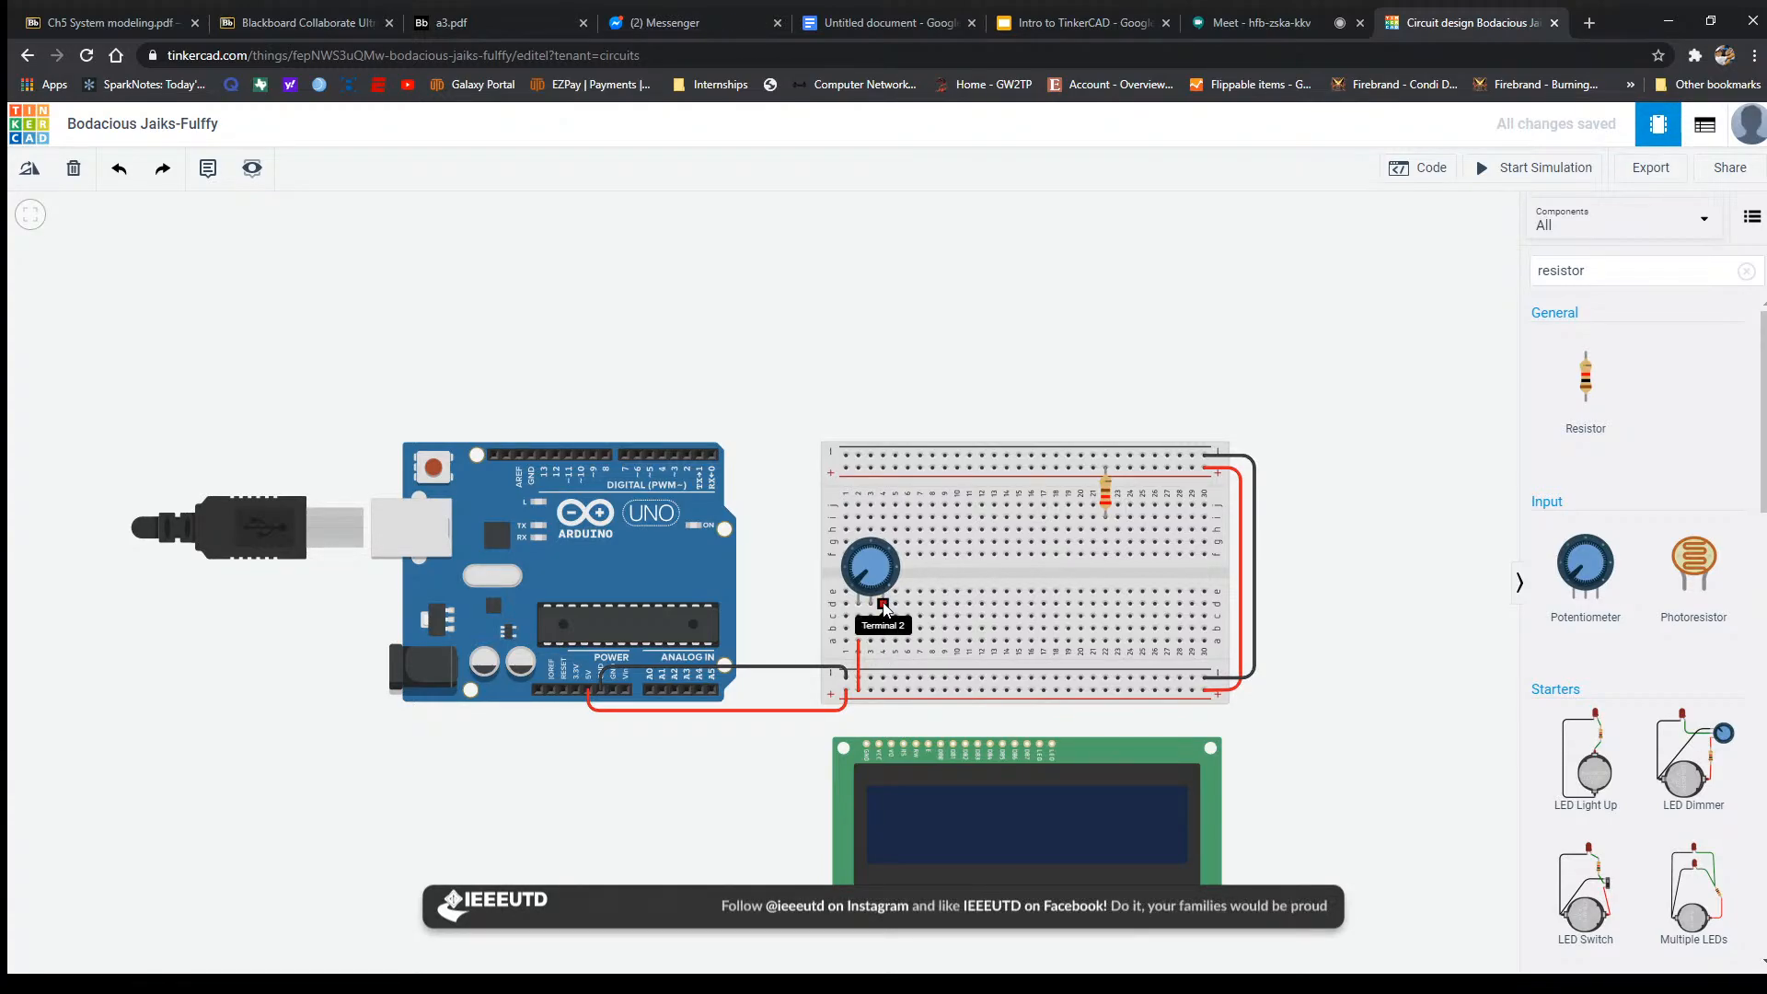
# Wire the potentiometer's right terminal from column 4, row a to the lower negative rail and color the wire black.
pyautogui.click(882, 639)
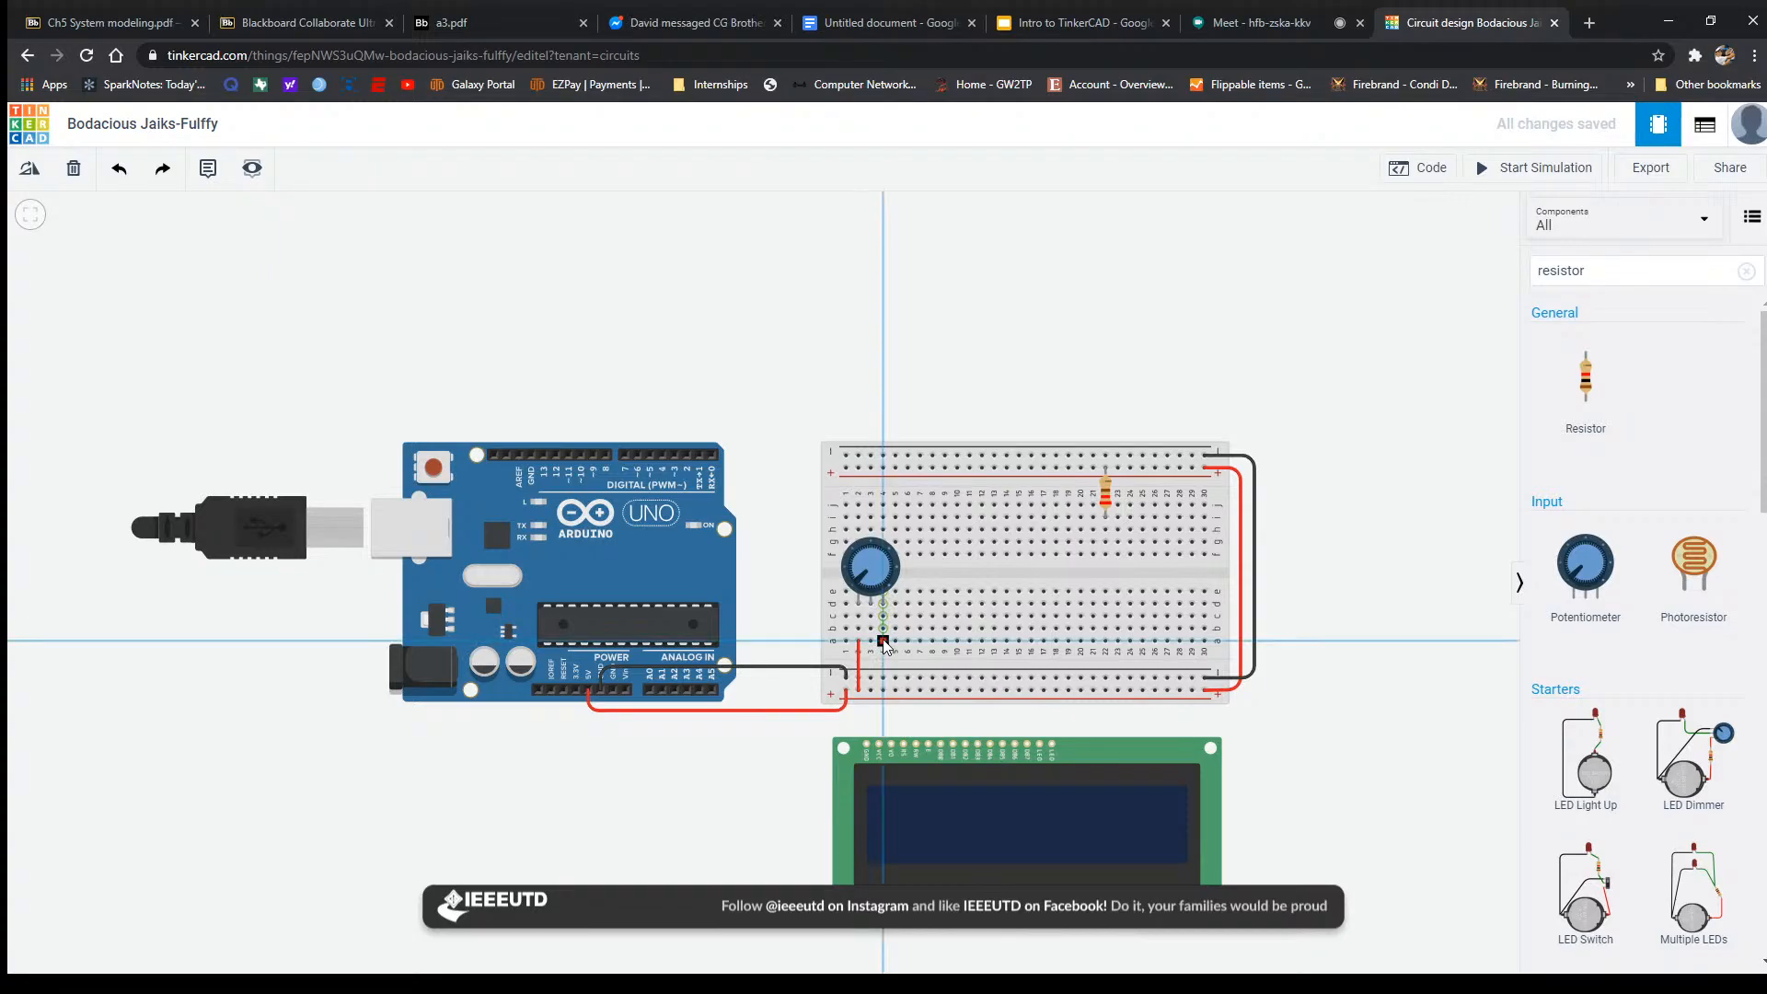
pyautogui.click(881, 680)
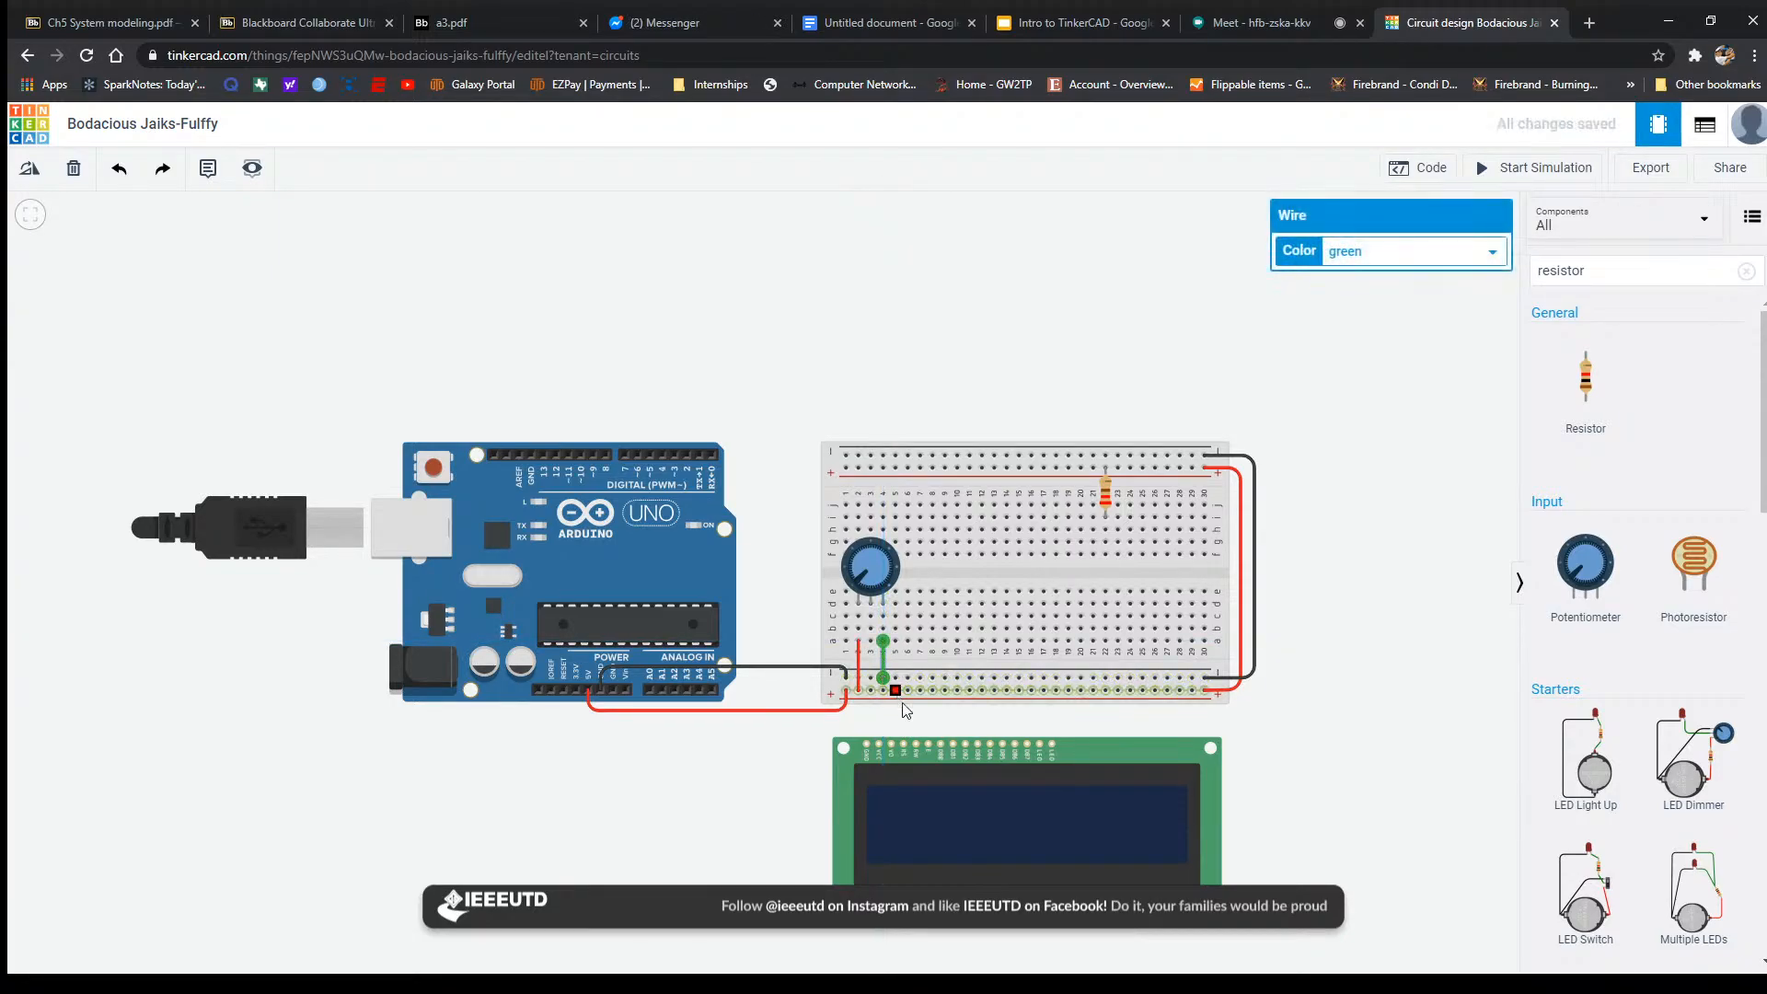
pyautogui.click(1382, 273)
pyautogui.click(1350, 643)
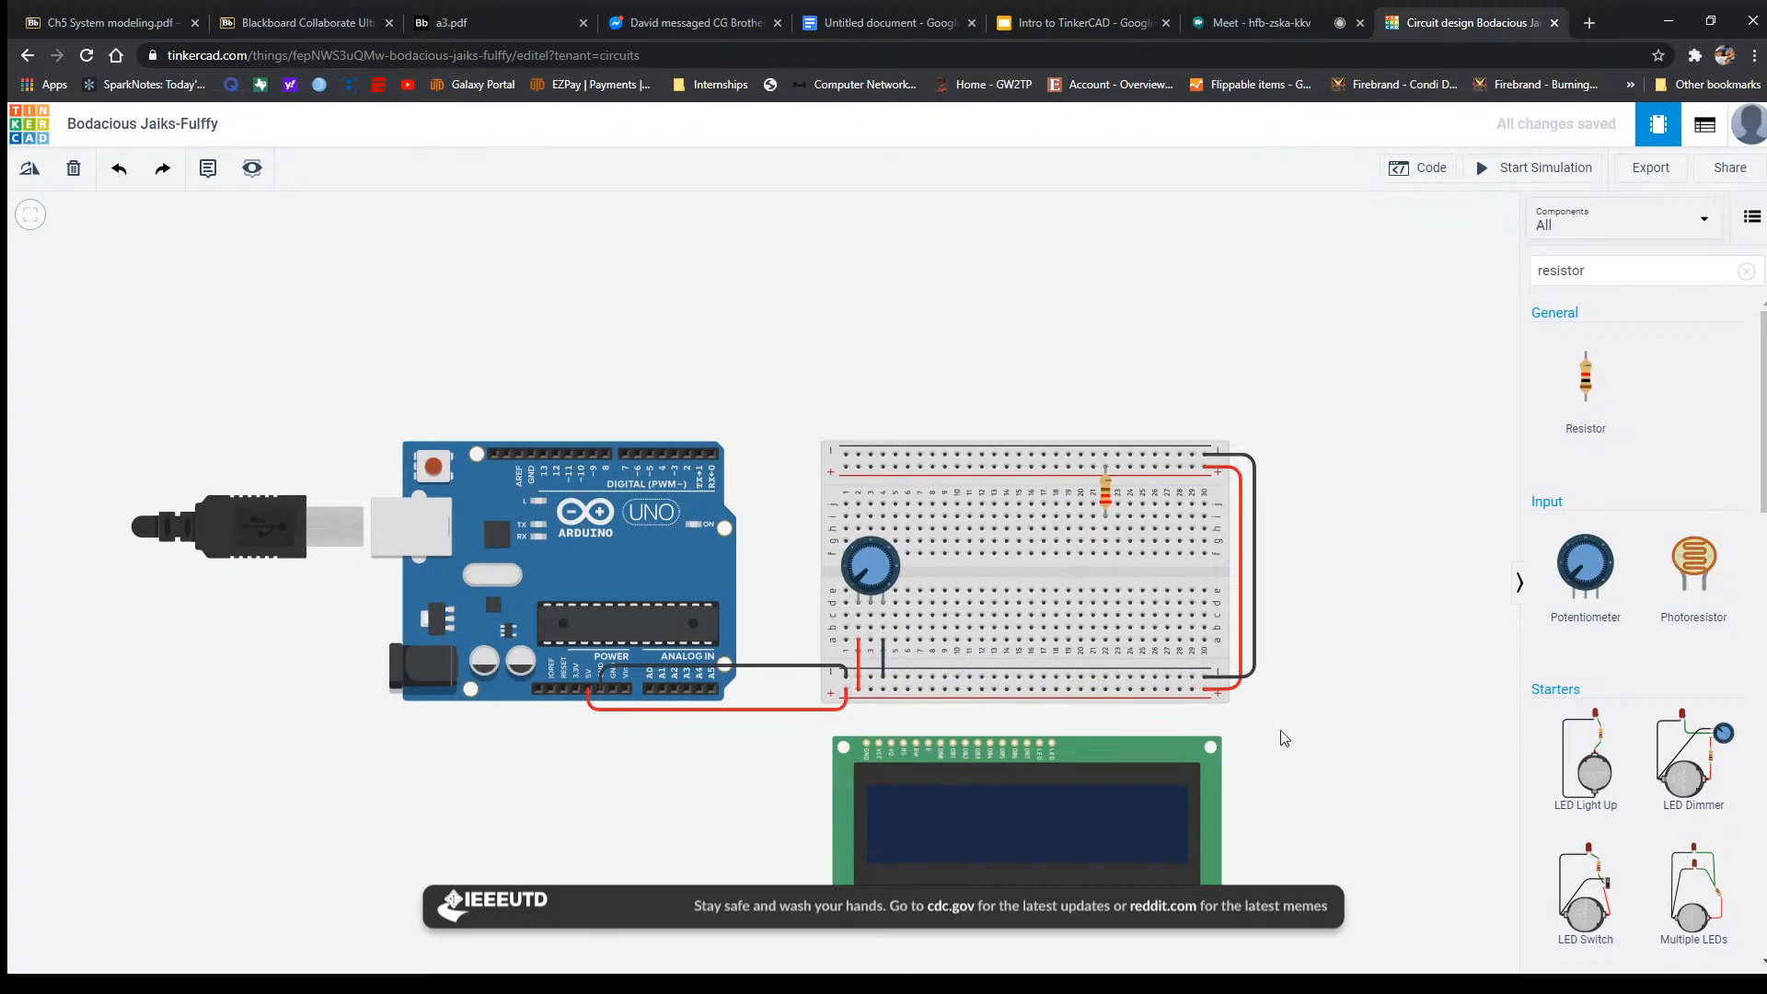
pyautogui.moveTo(824, 683); pyautogui.dragTo(844, 696)
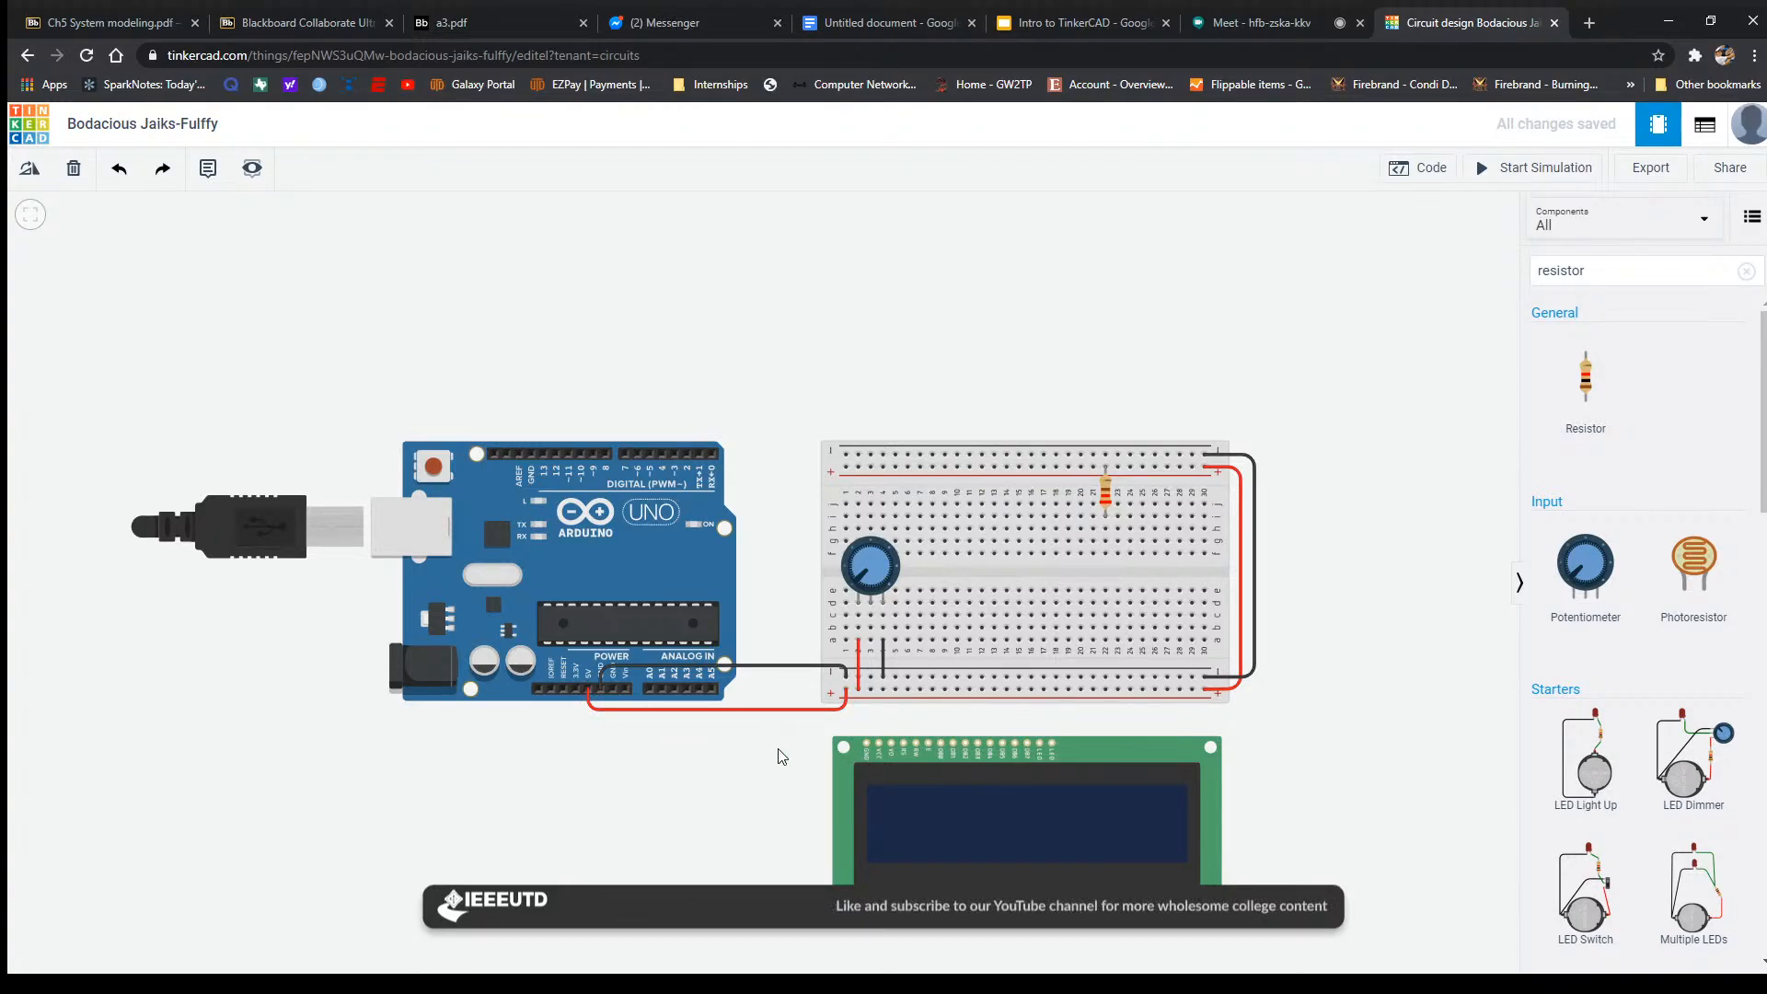
# Run a green wire from the potentiometer's middle terminal at column 3, row b to the LCD's V0 pin, with a bend near column 6.
pyautogui.scroll(4, 709, 789)
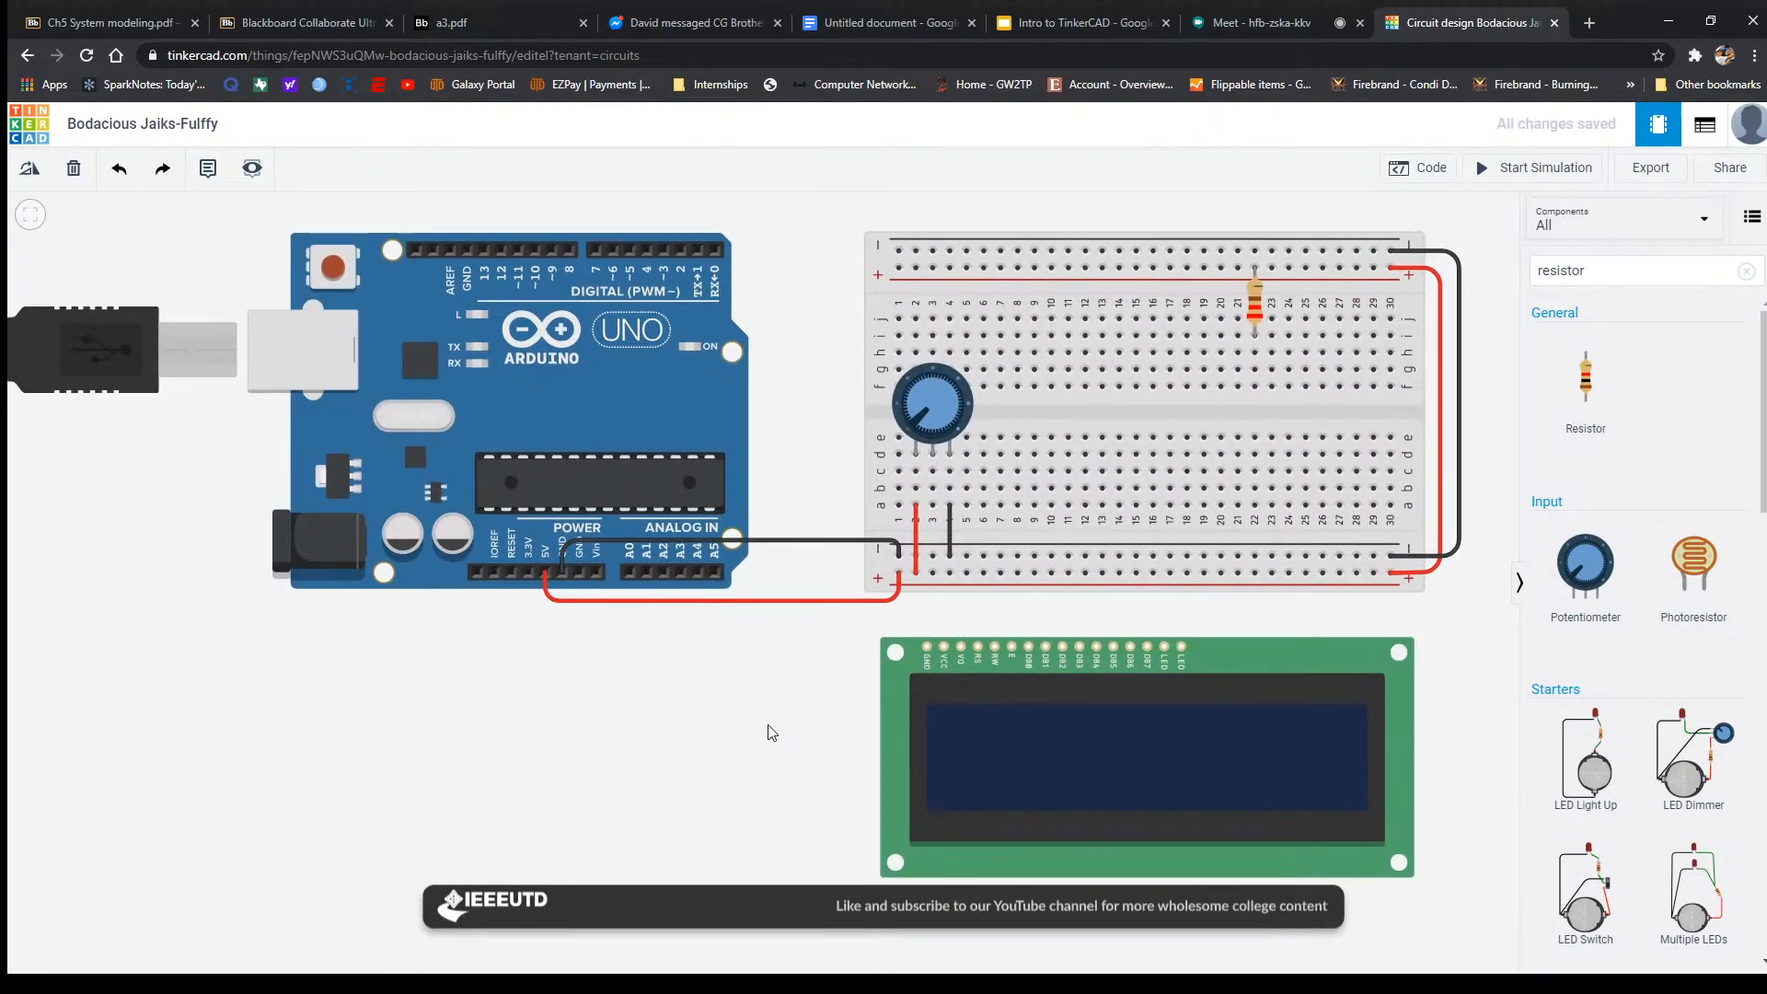
pyautogui.click(1519, 582)
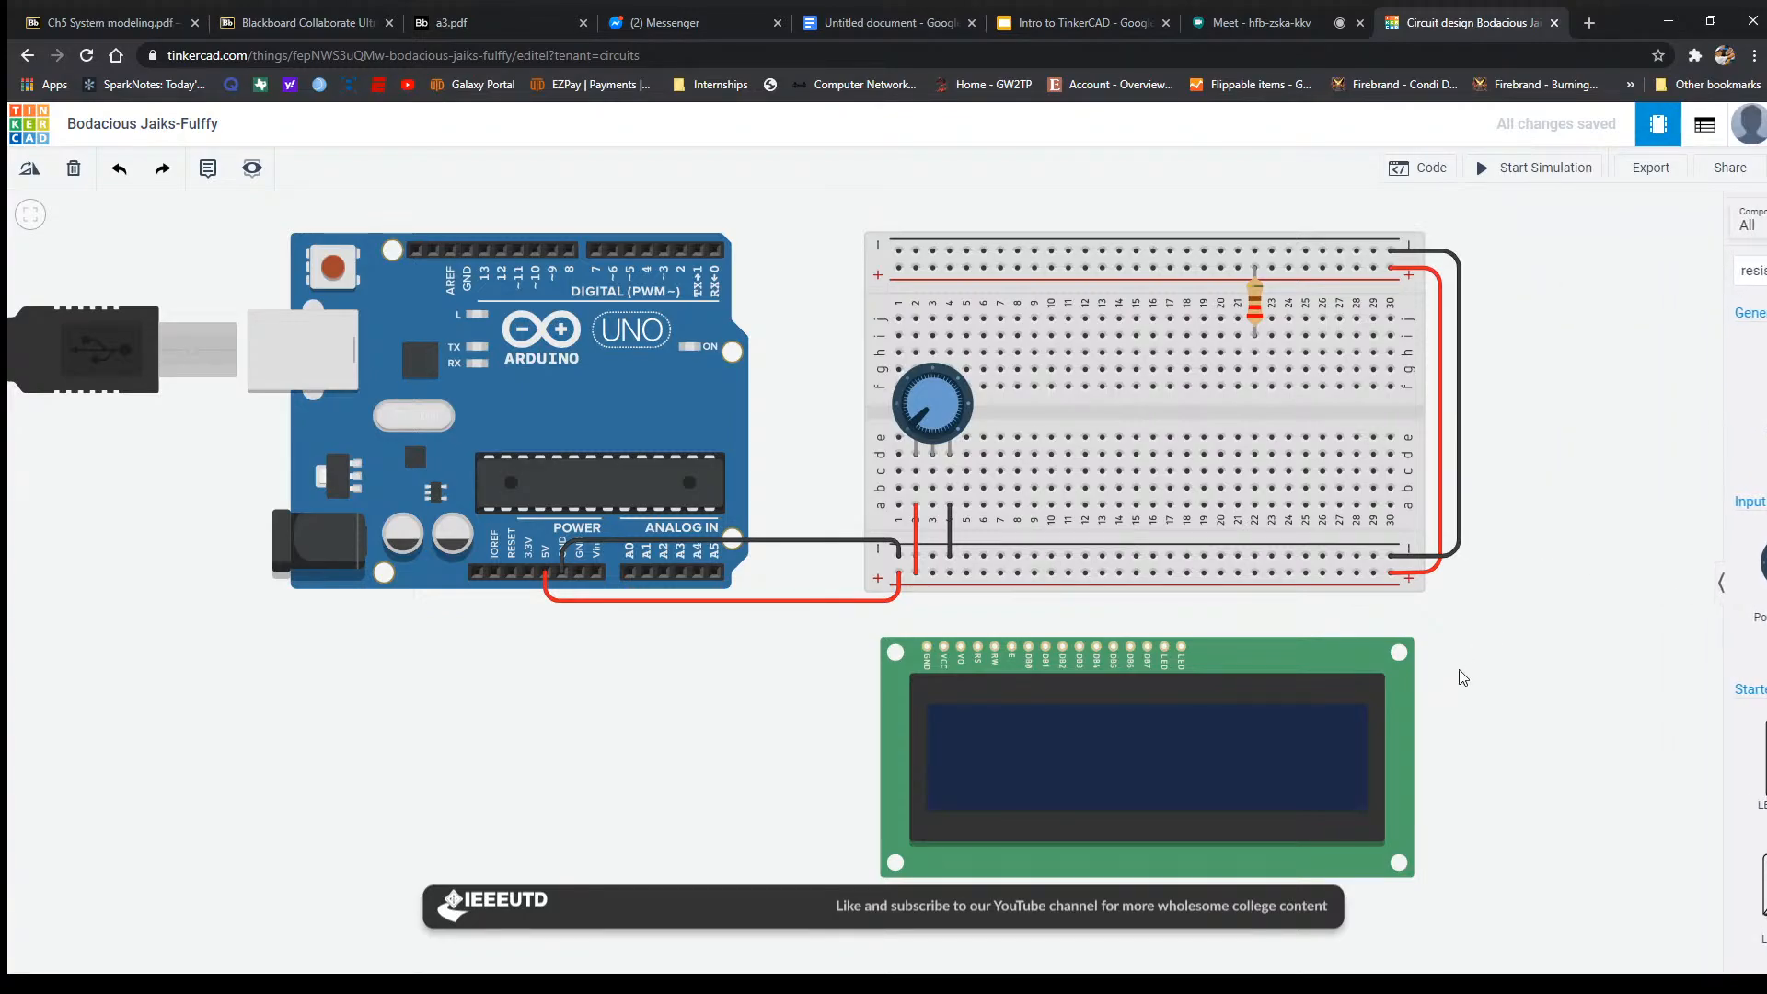
pyautogui.scroll(1, 1484, 649)
pyautogui.moveTo(1477, 647); pyautogui.dragTo(1668, 670)
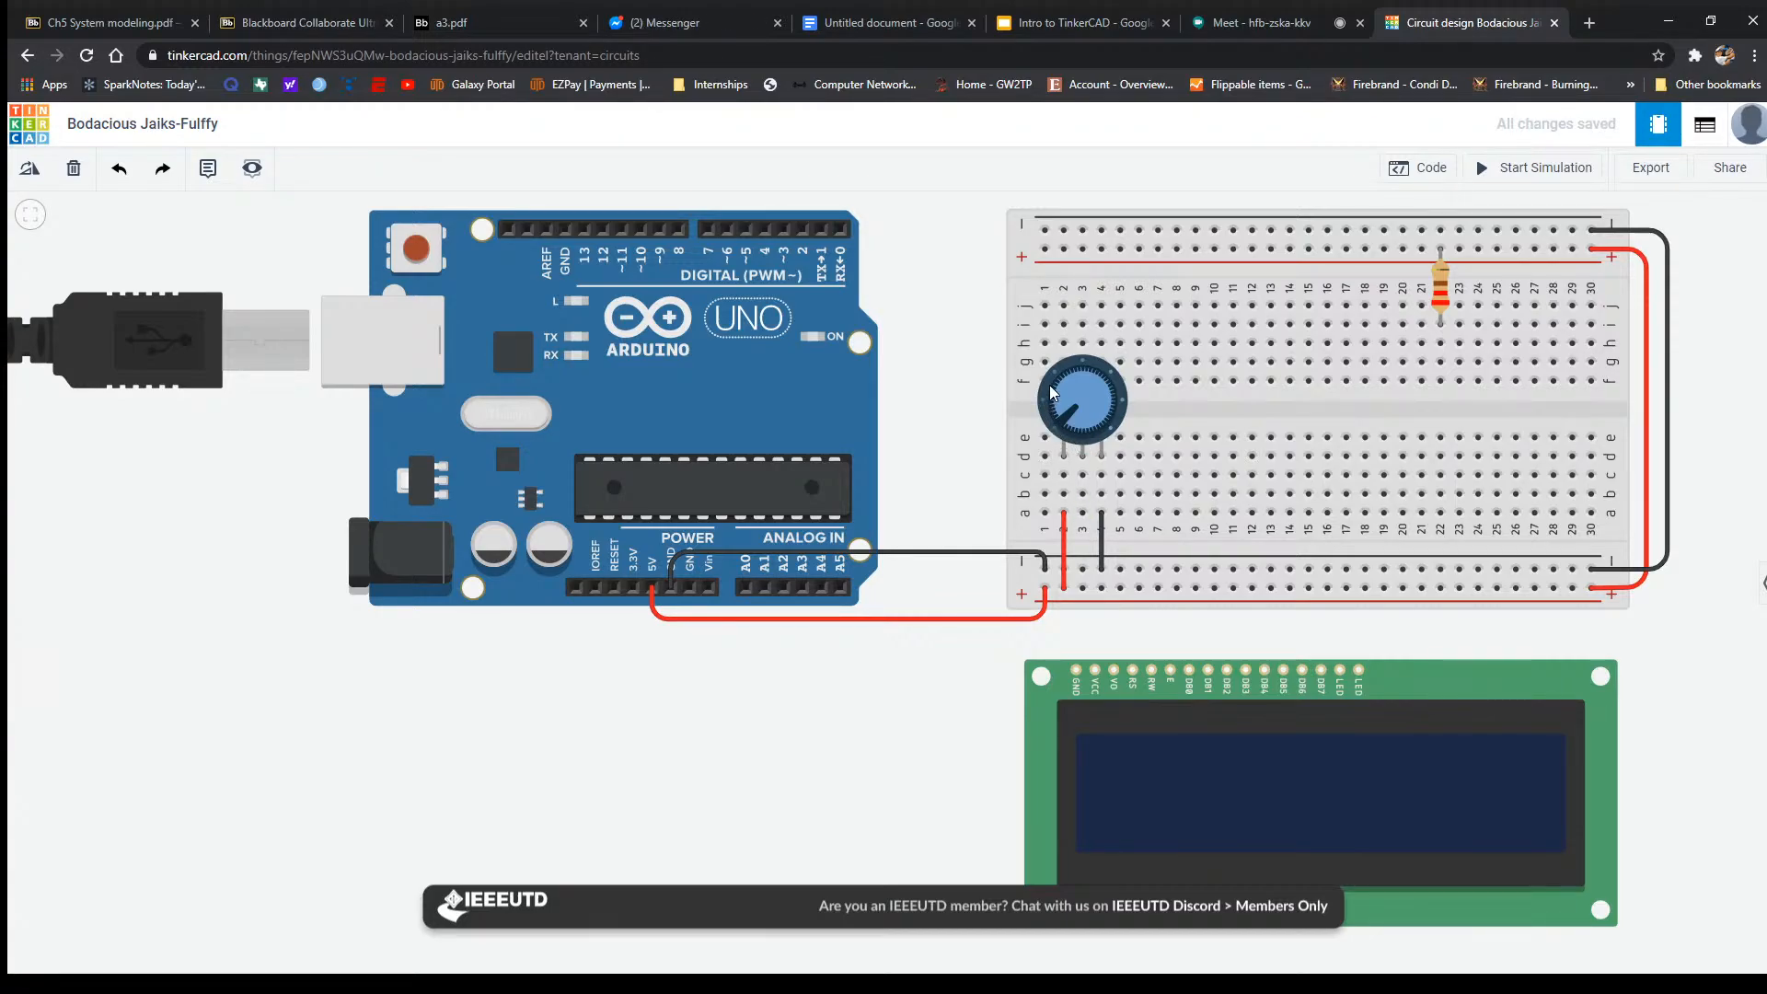
pyautogui.moveTo(1061, 420); pyautogui.dragTo(1063, 414)
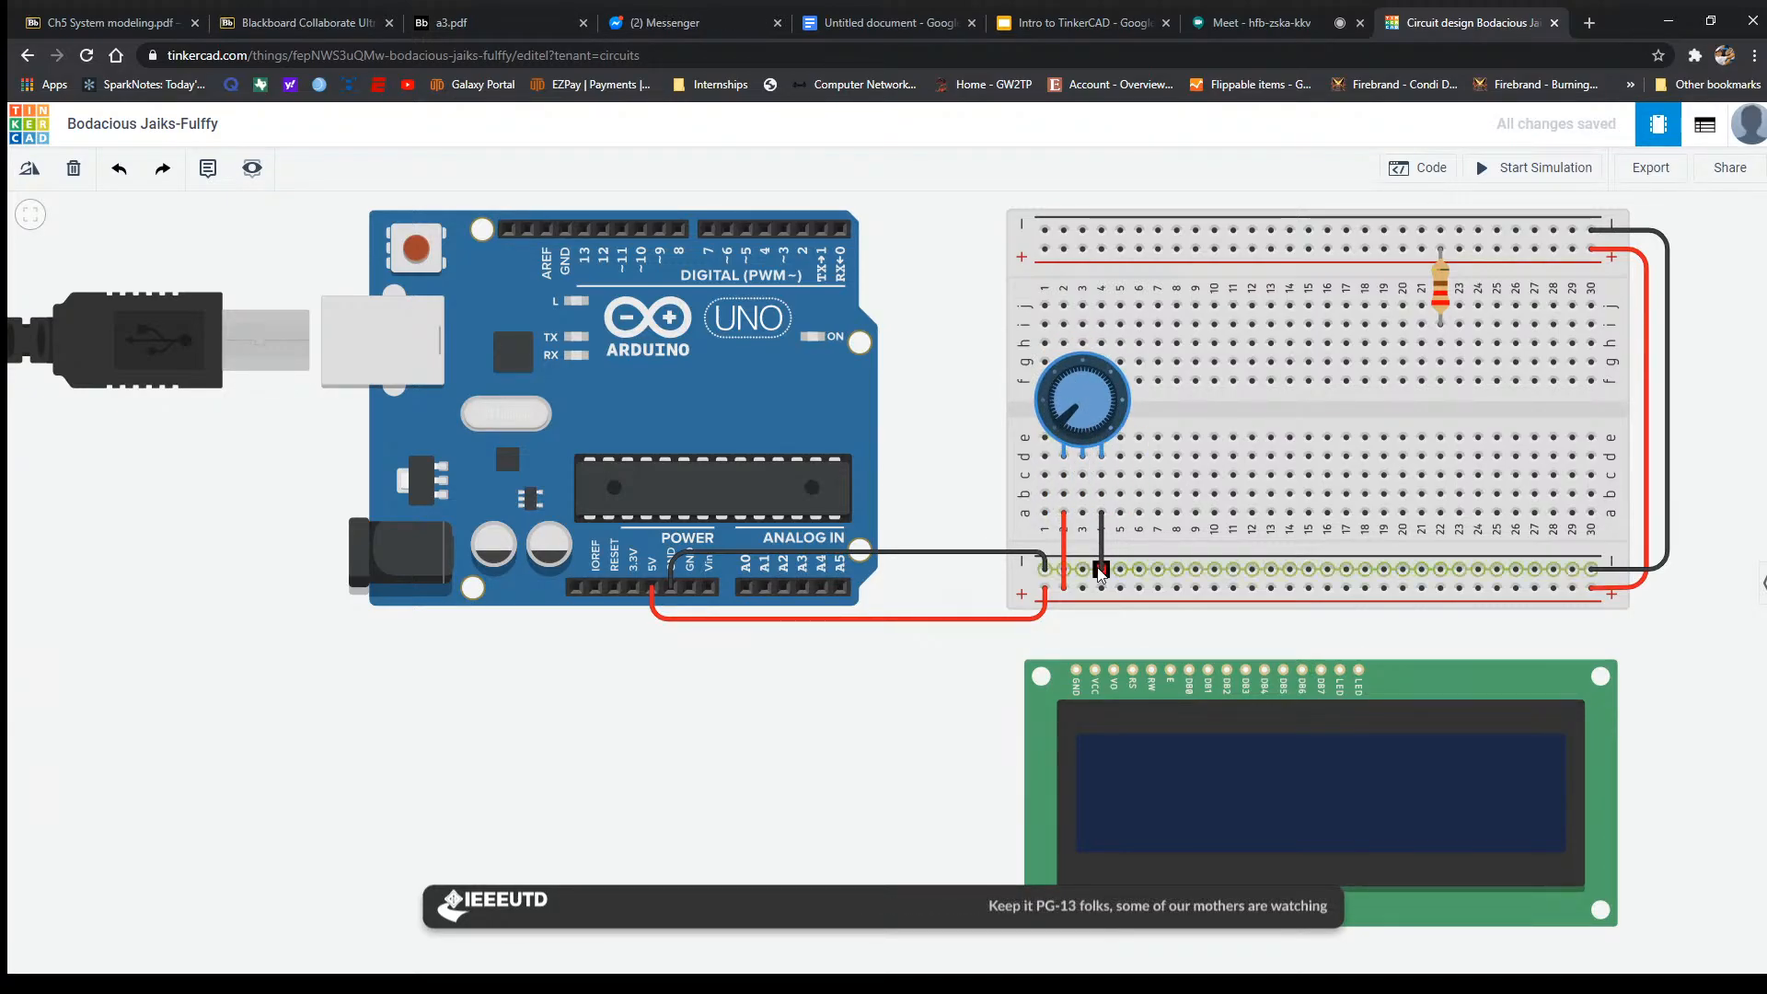
pyautogui.click(1083, 494)
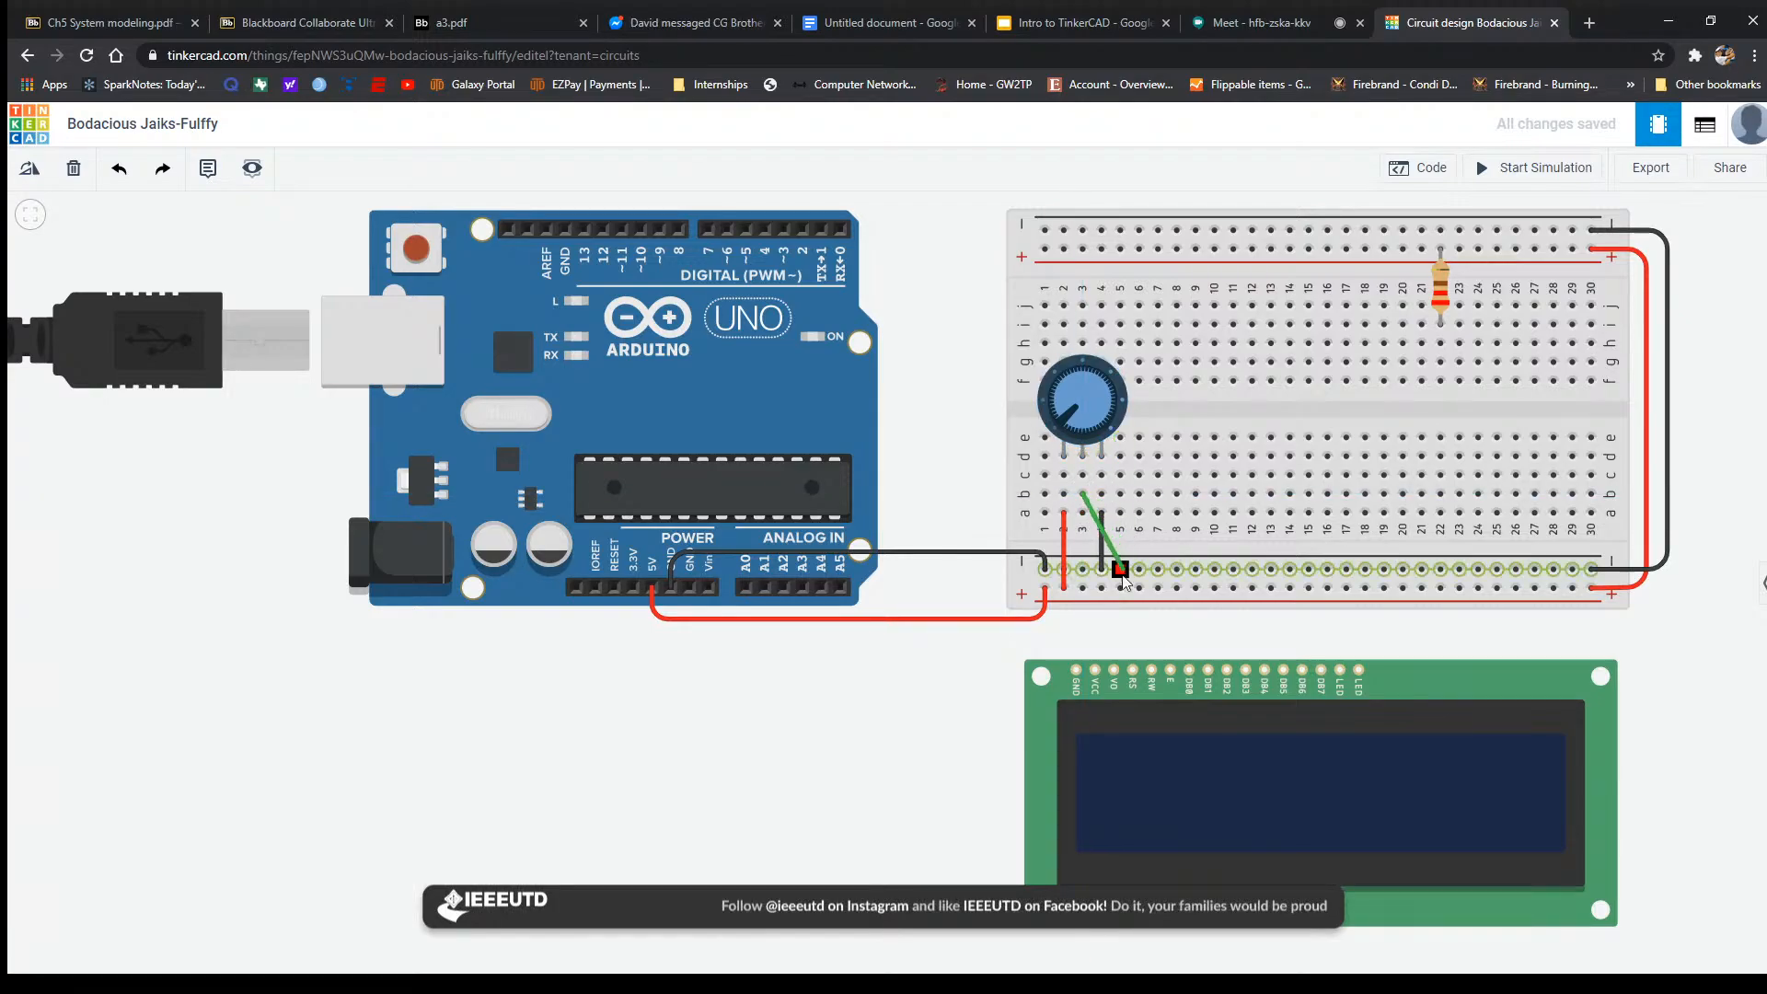
pyautogui.click(1131, 503)
pyautogui.click(1114, 672)
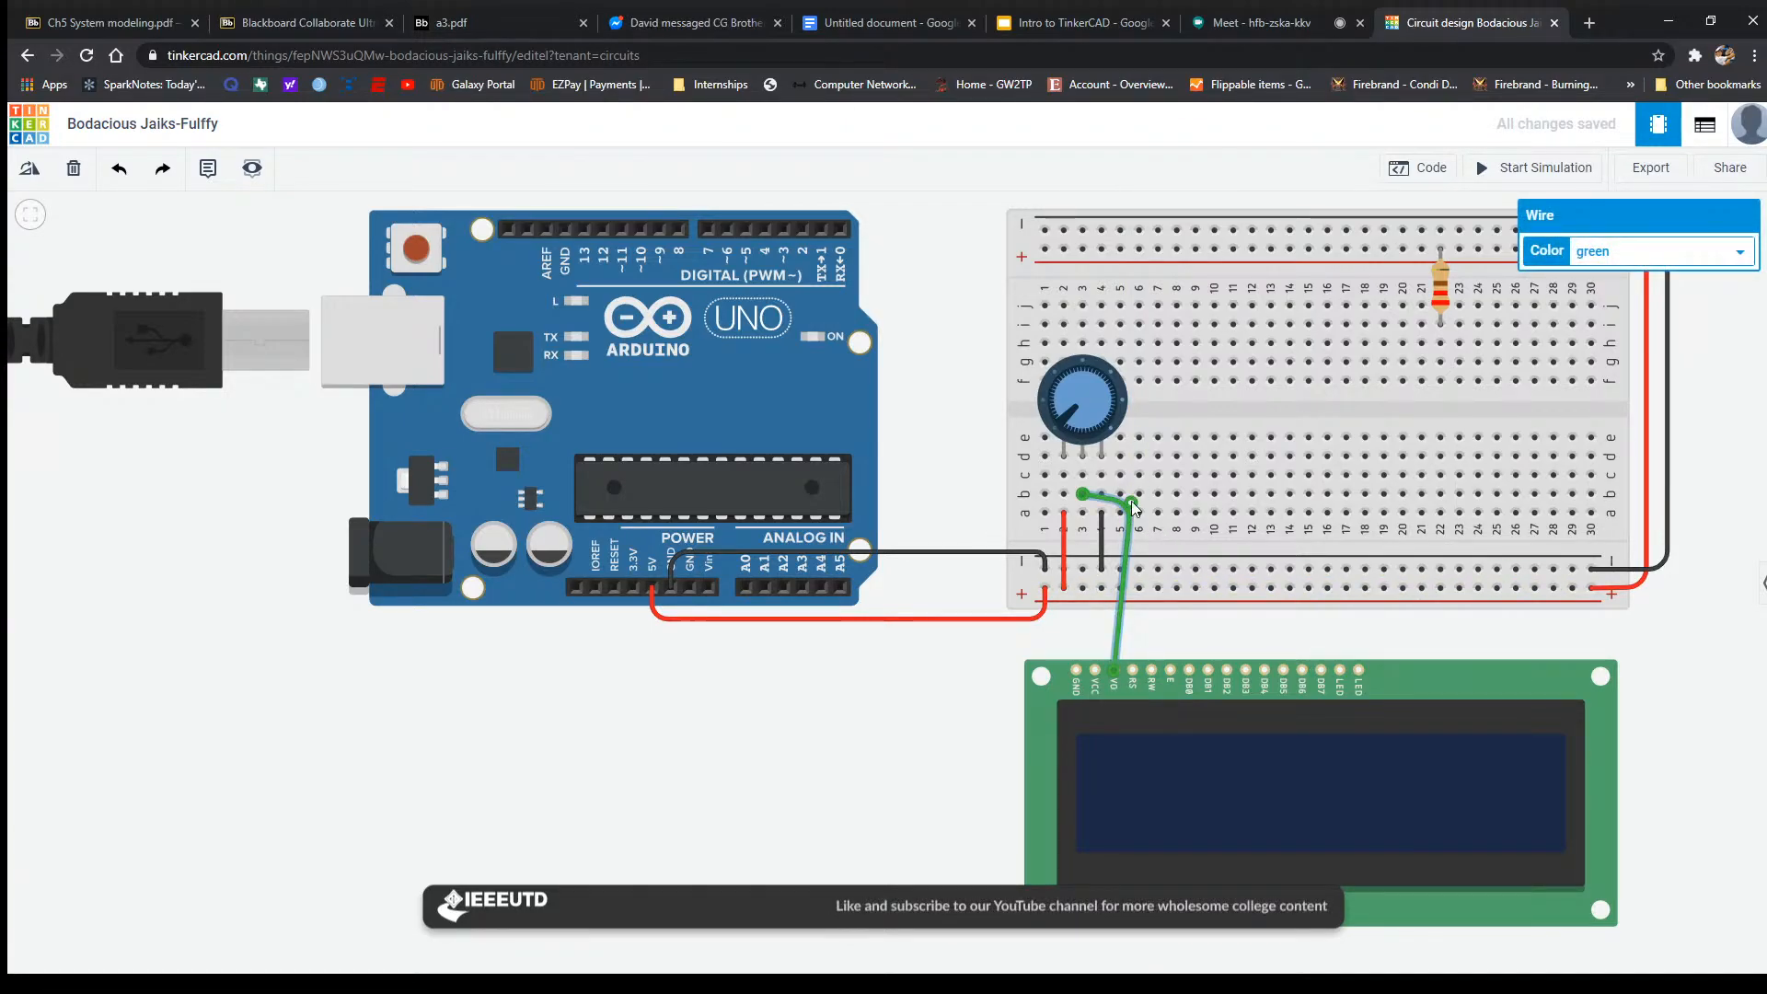
# Straighten the green V0 wire by nudging its bend point and moving the LCD 16 x 2 closer to the breadboard.
pyautogui.moveTo(1131, 501); pyautogui.dragTo(1134, 497)
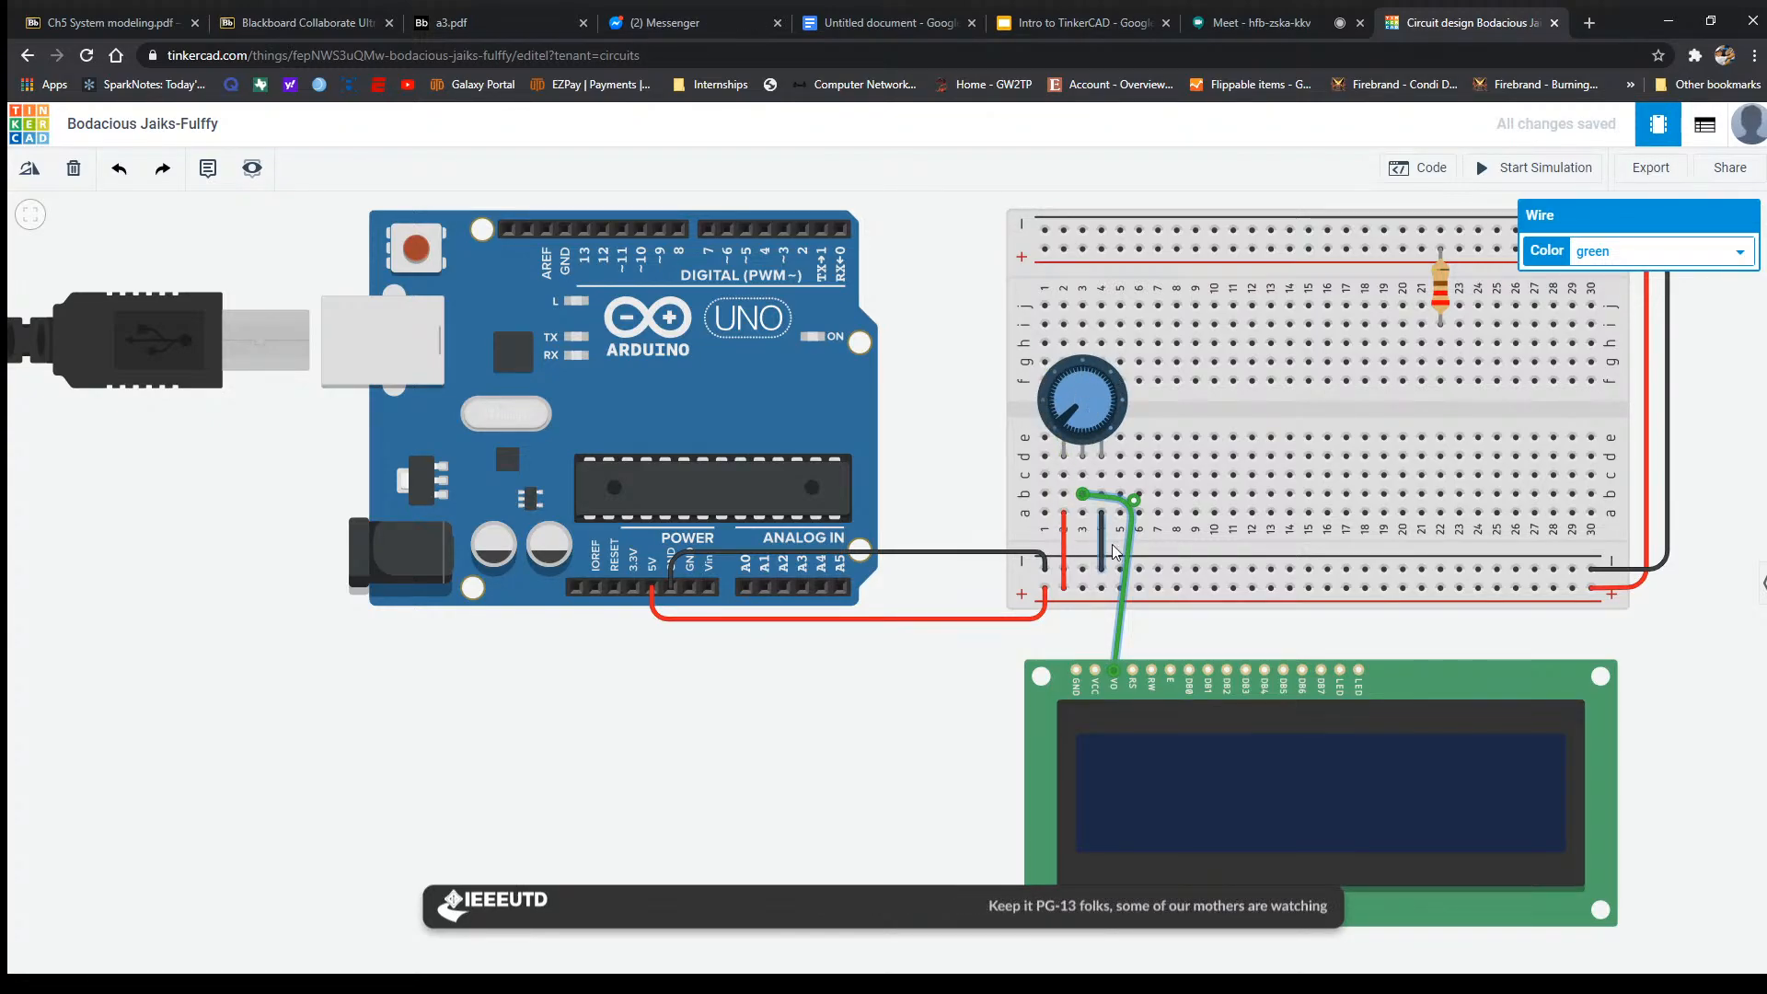
pyautogui.click(1114, 670)
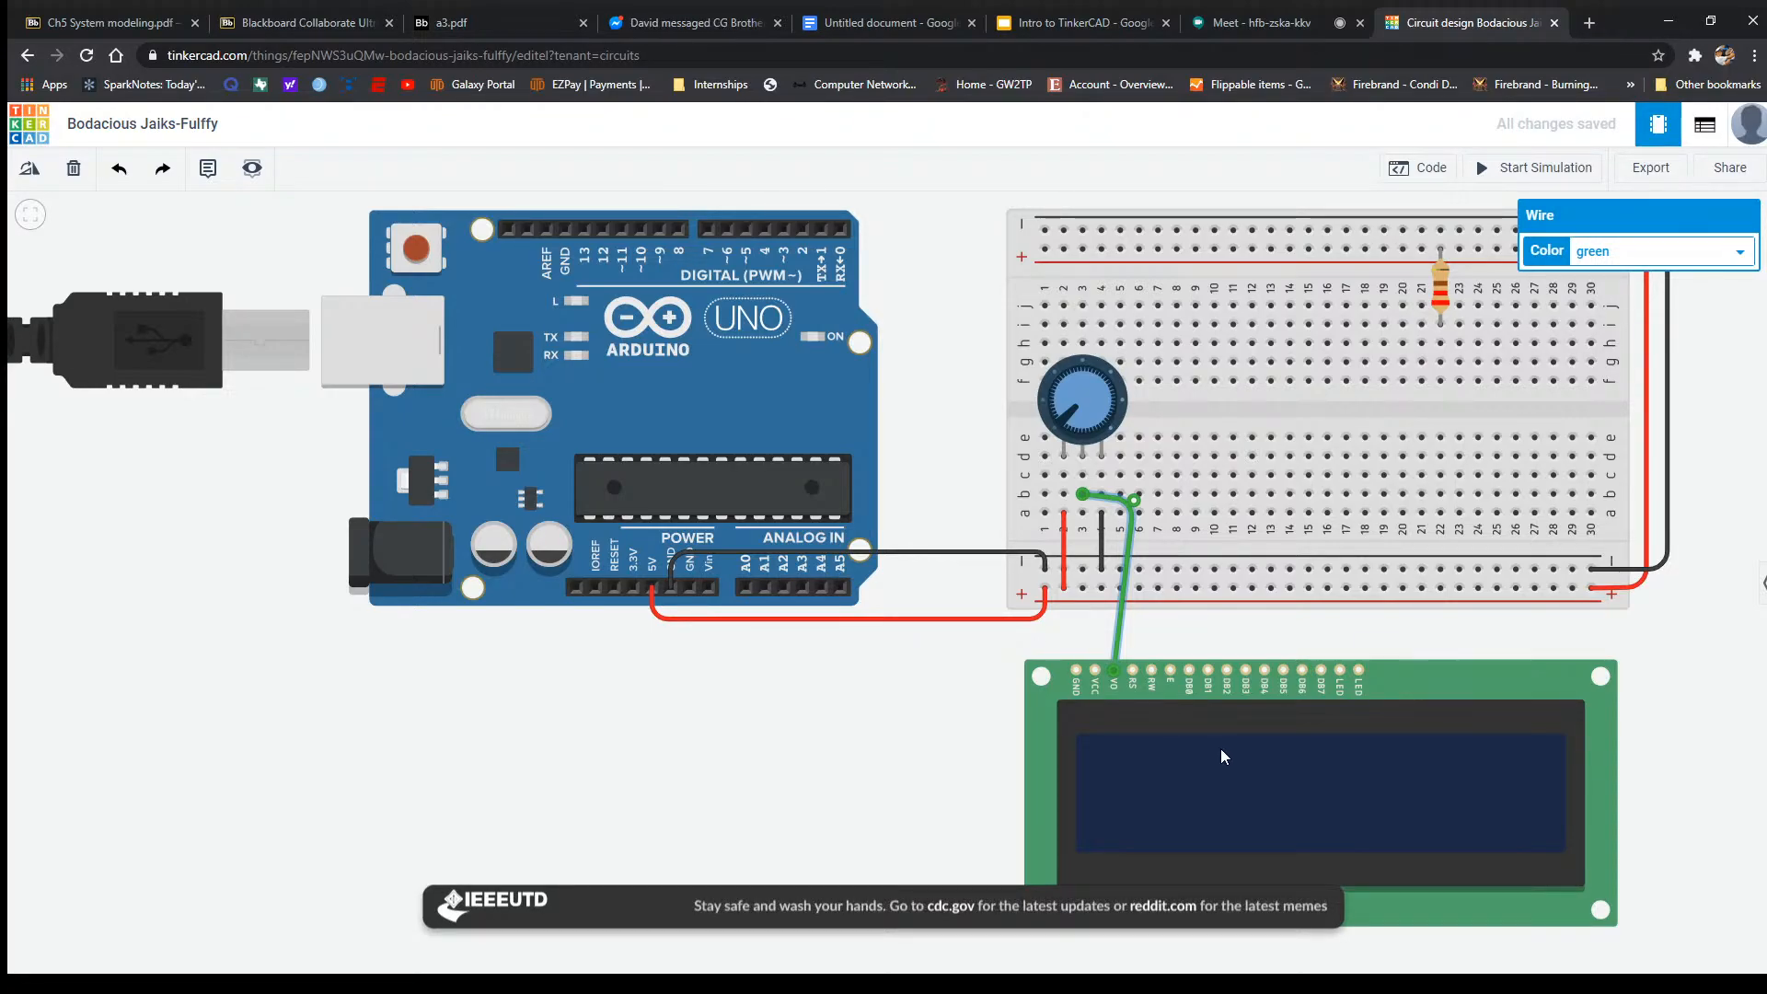
pyautogui.moveTo(1400, 675); pyautogui.dragTo(1417, 653)
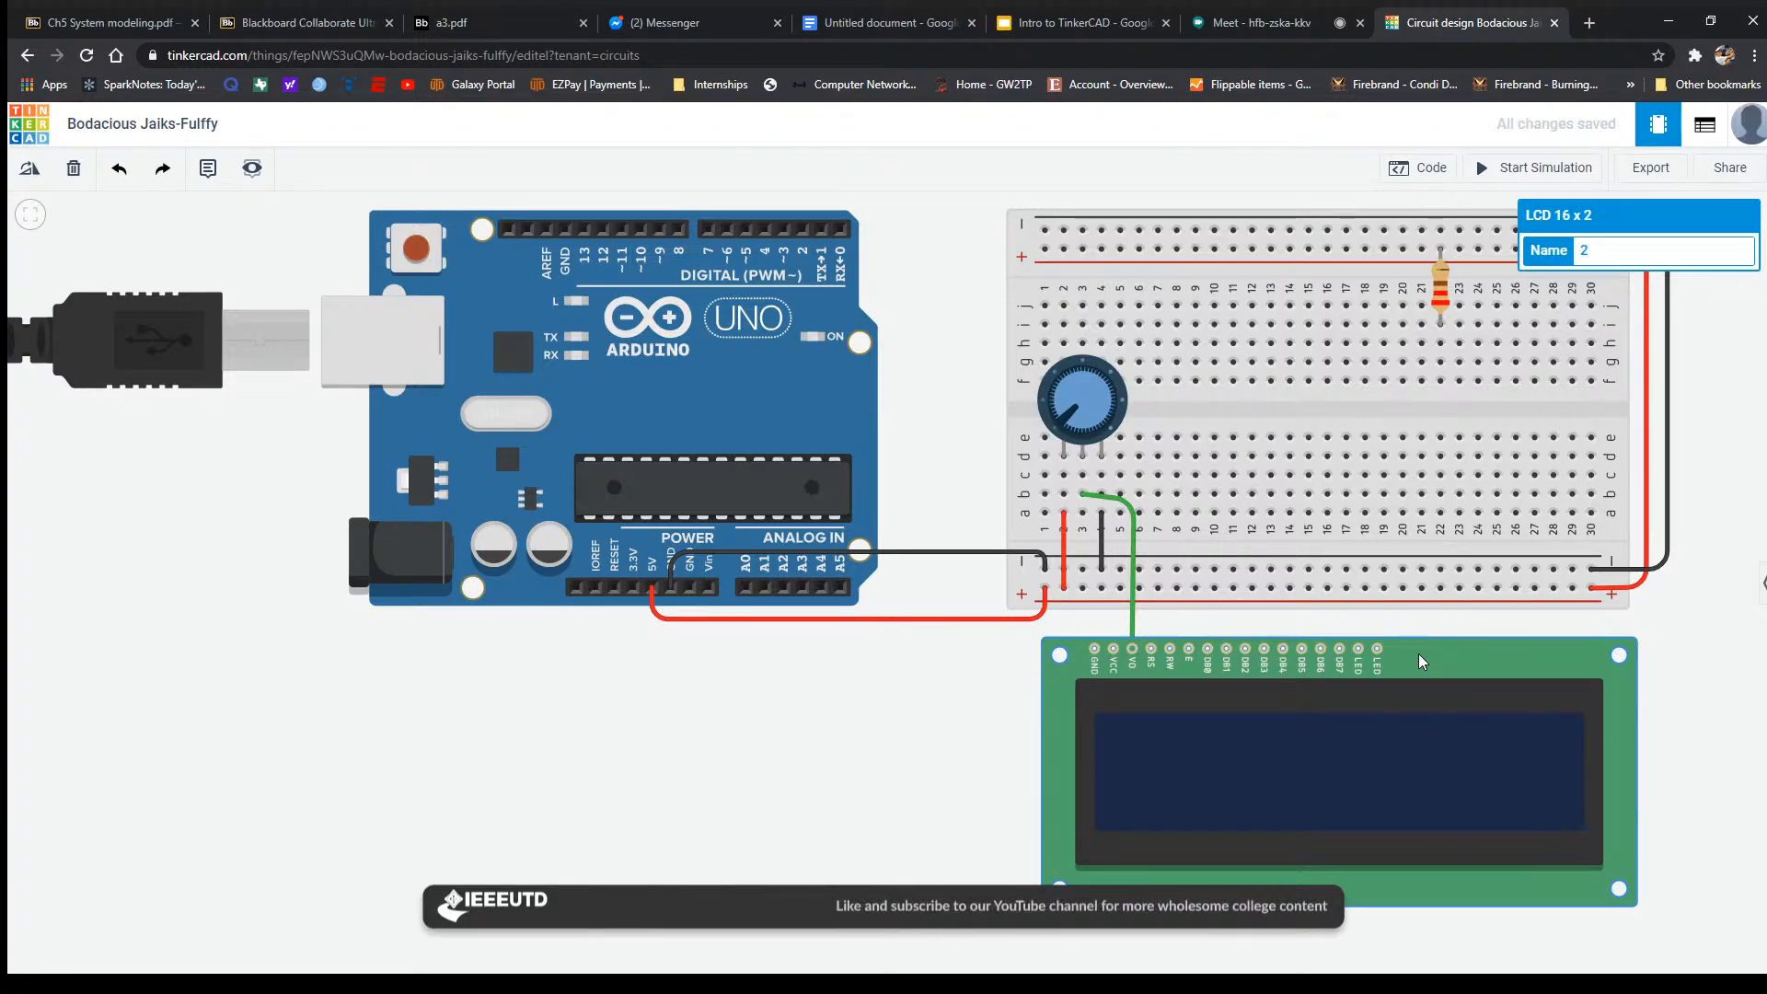
pyautogui.moveTo(1418, 653); pyautogui.dragTo(1421, 644)
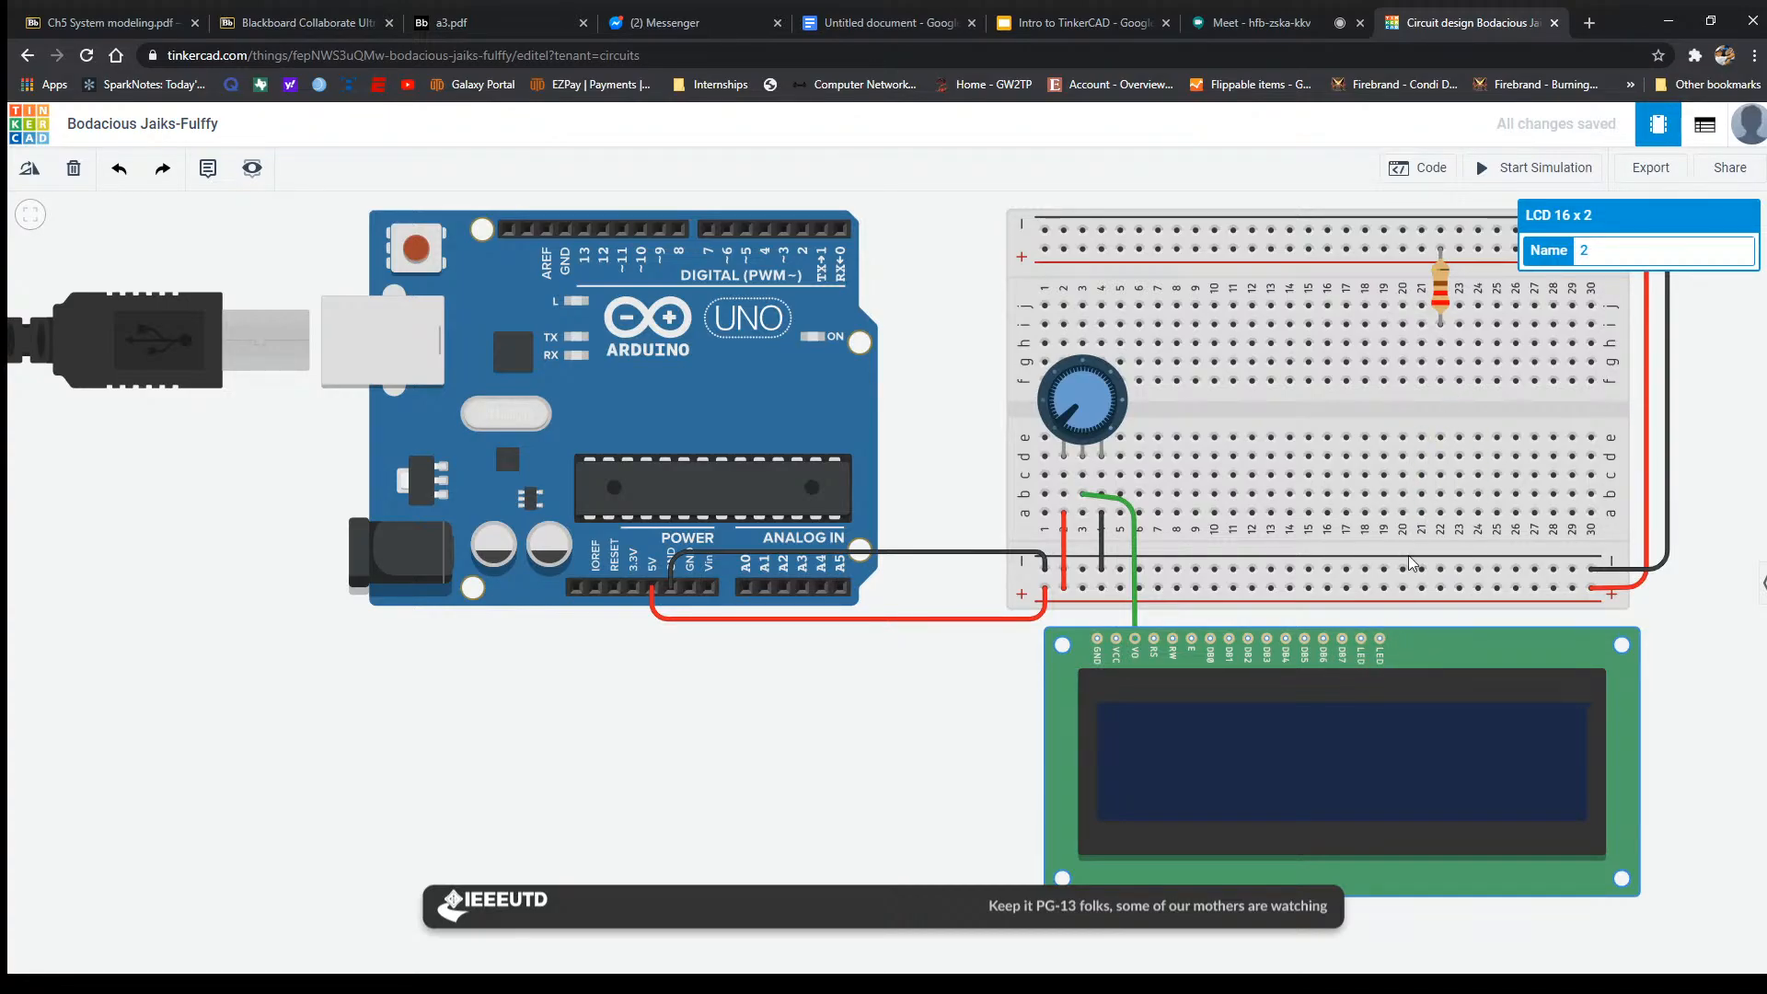
# Wire the LCD's GND pin to the breadboard's lower negative rail at column 4 and color the wire black.
pyautogui.click(1097, 642)
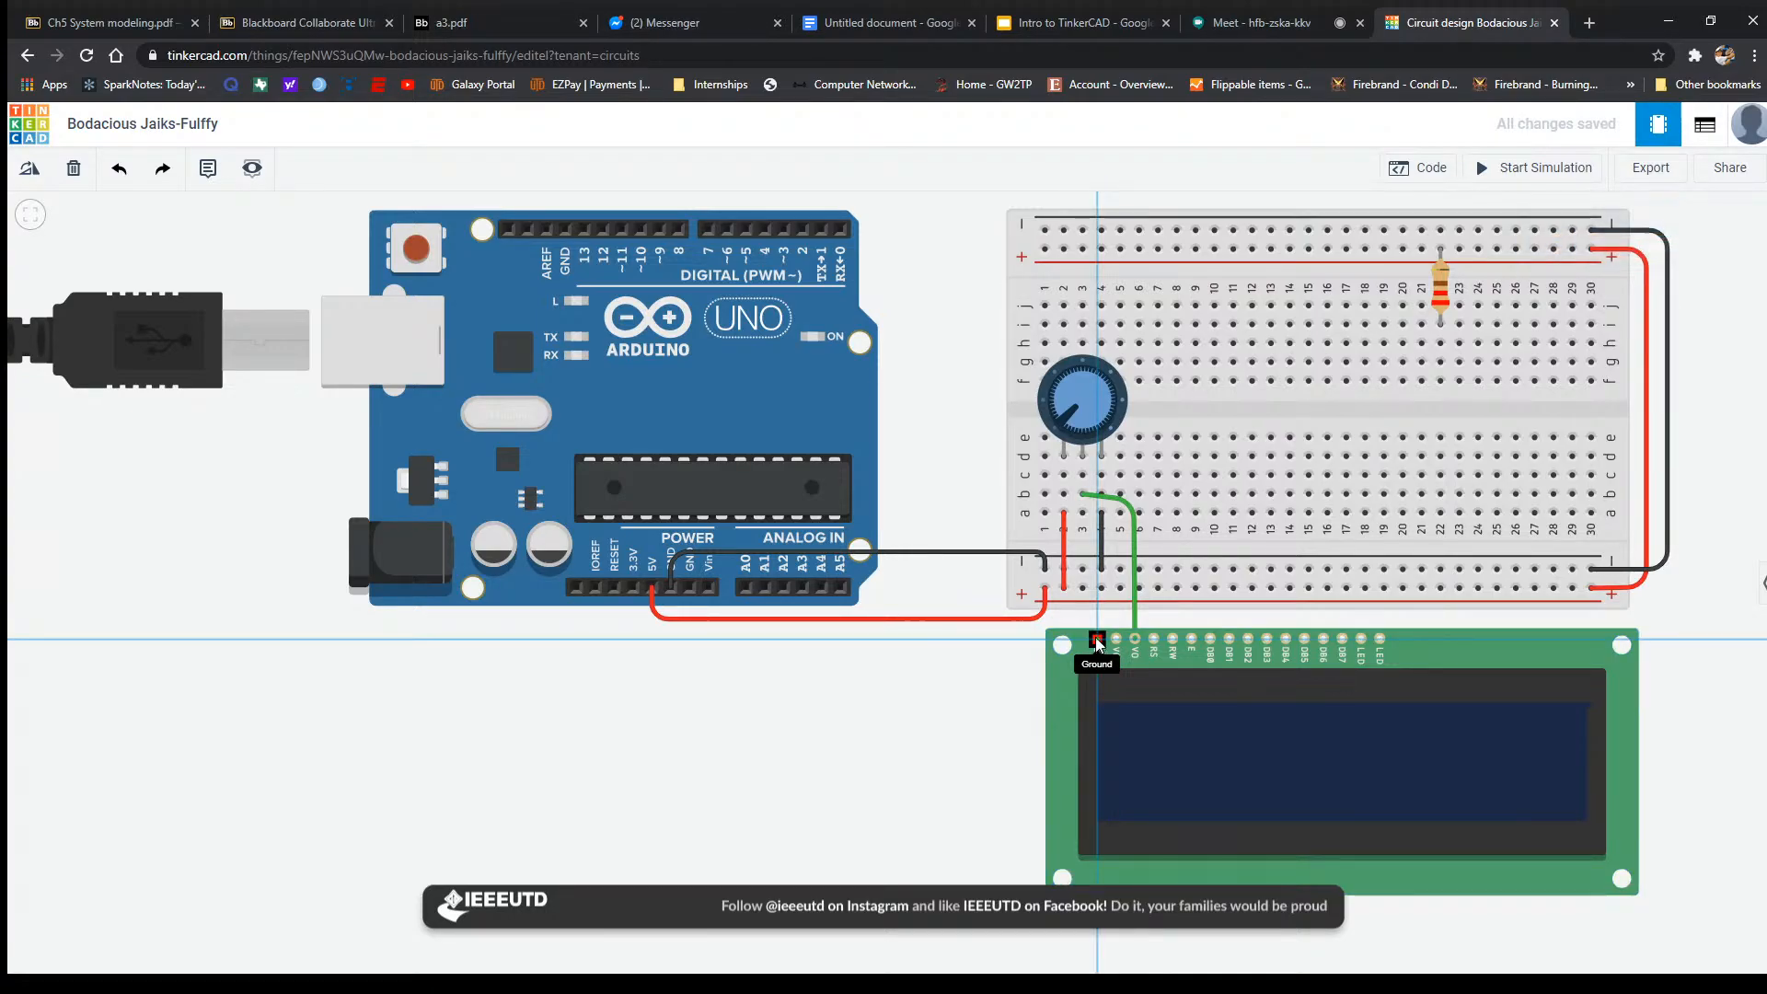
pyautogui.click(1102, 570)
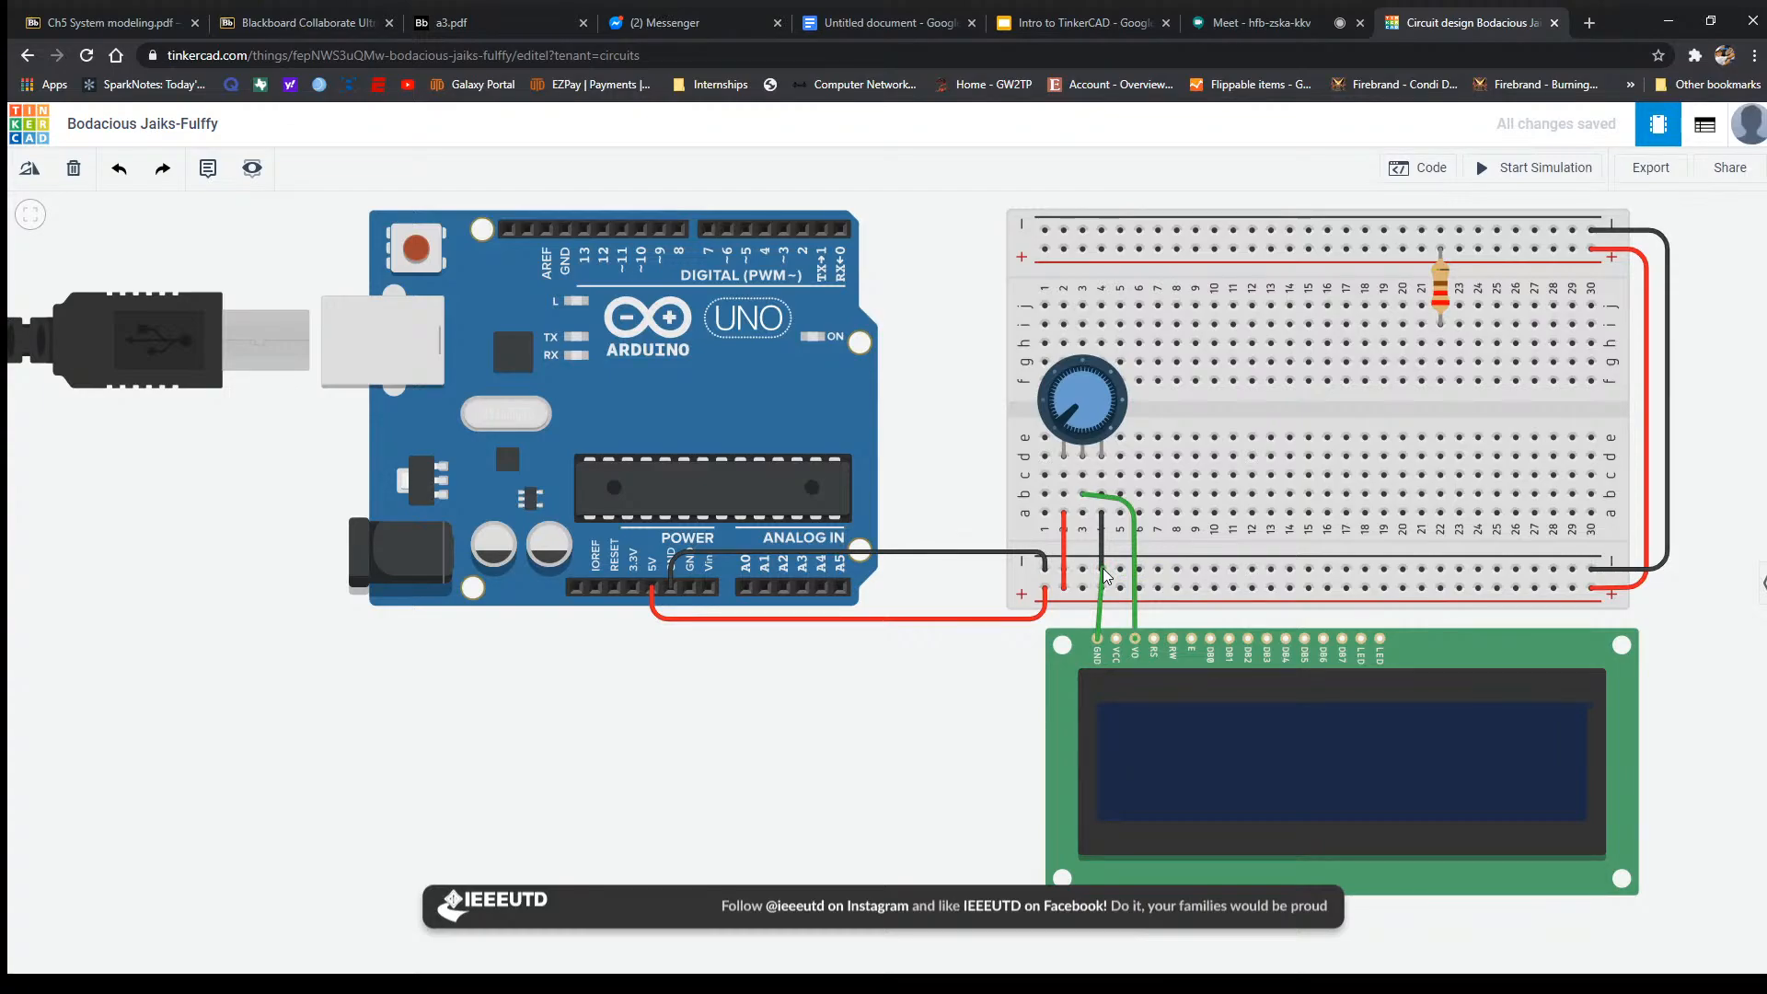
pyautogui.click(1105, 574)
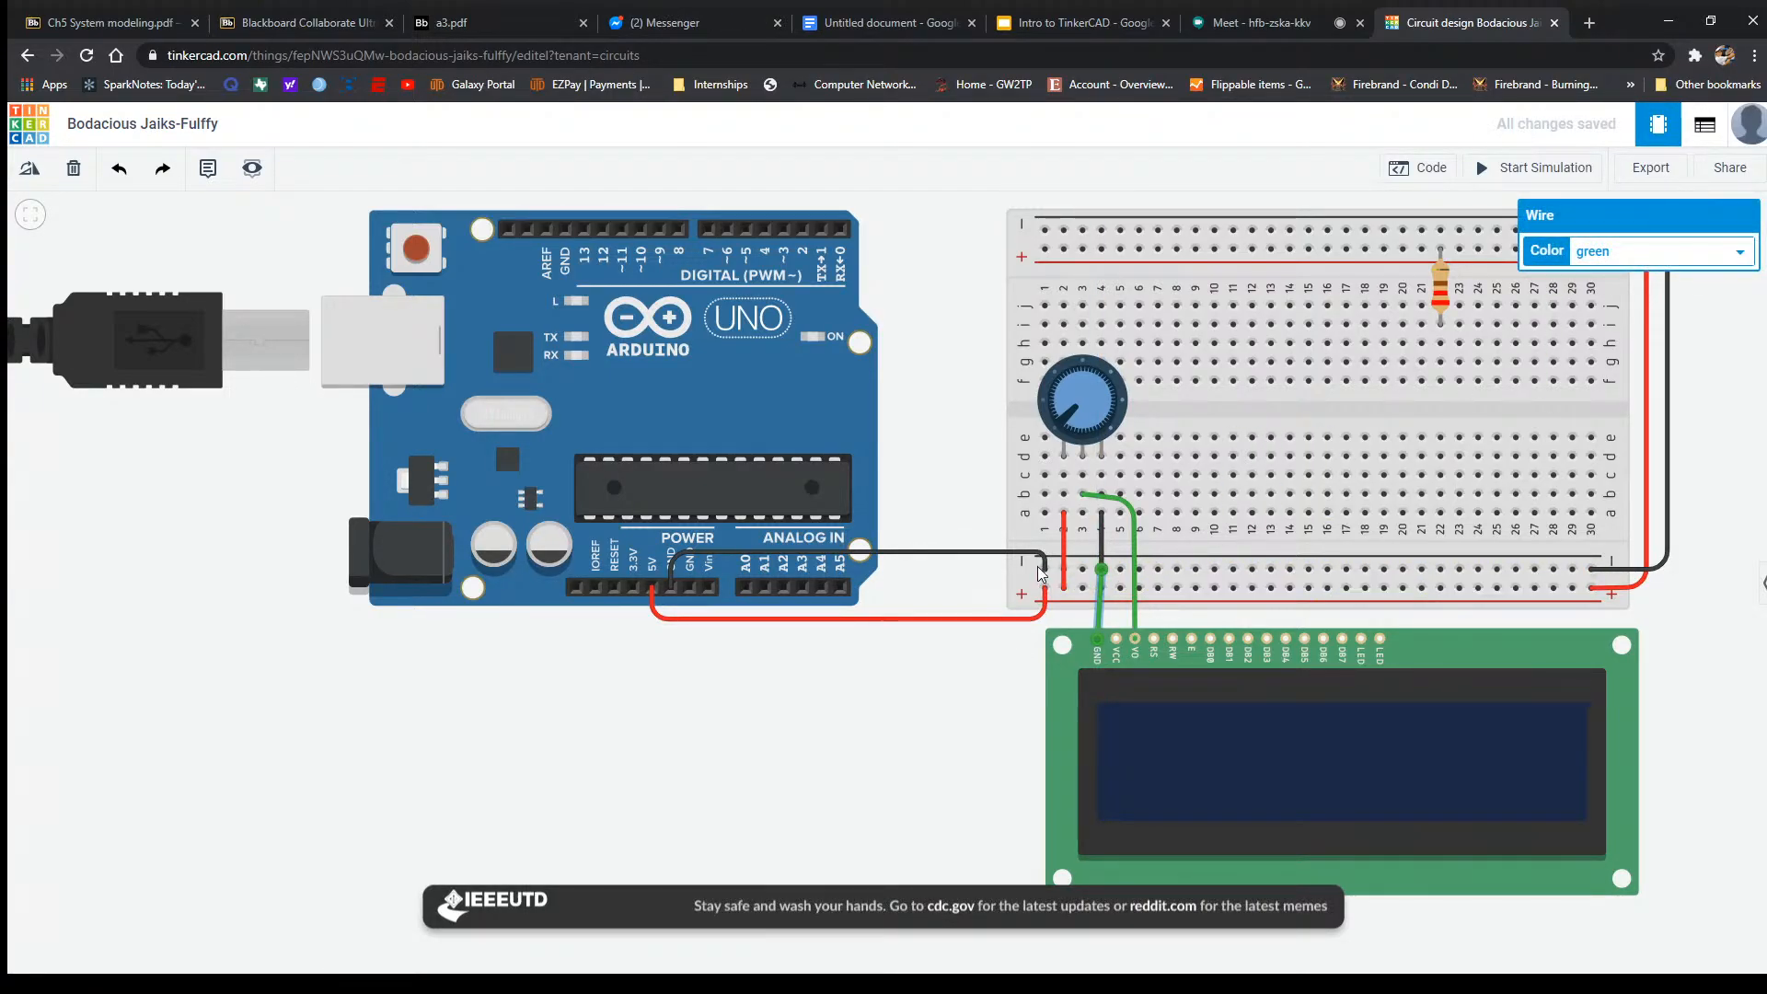
pyautogui.click(1620, 258)
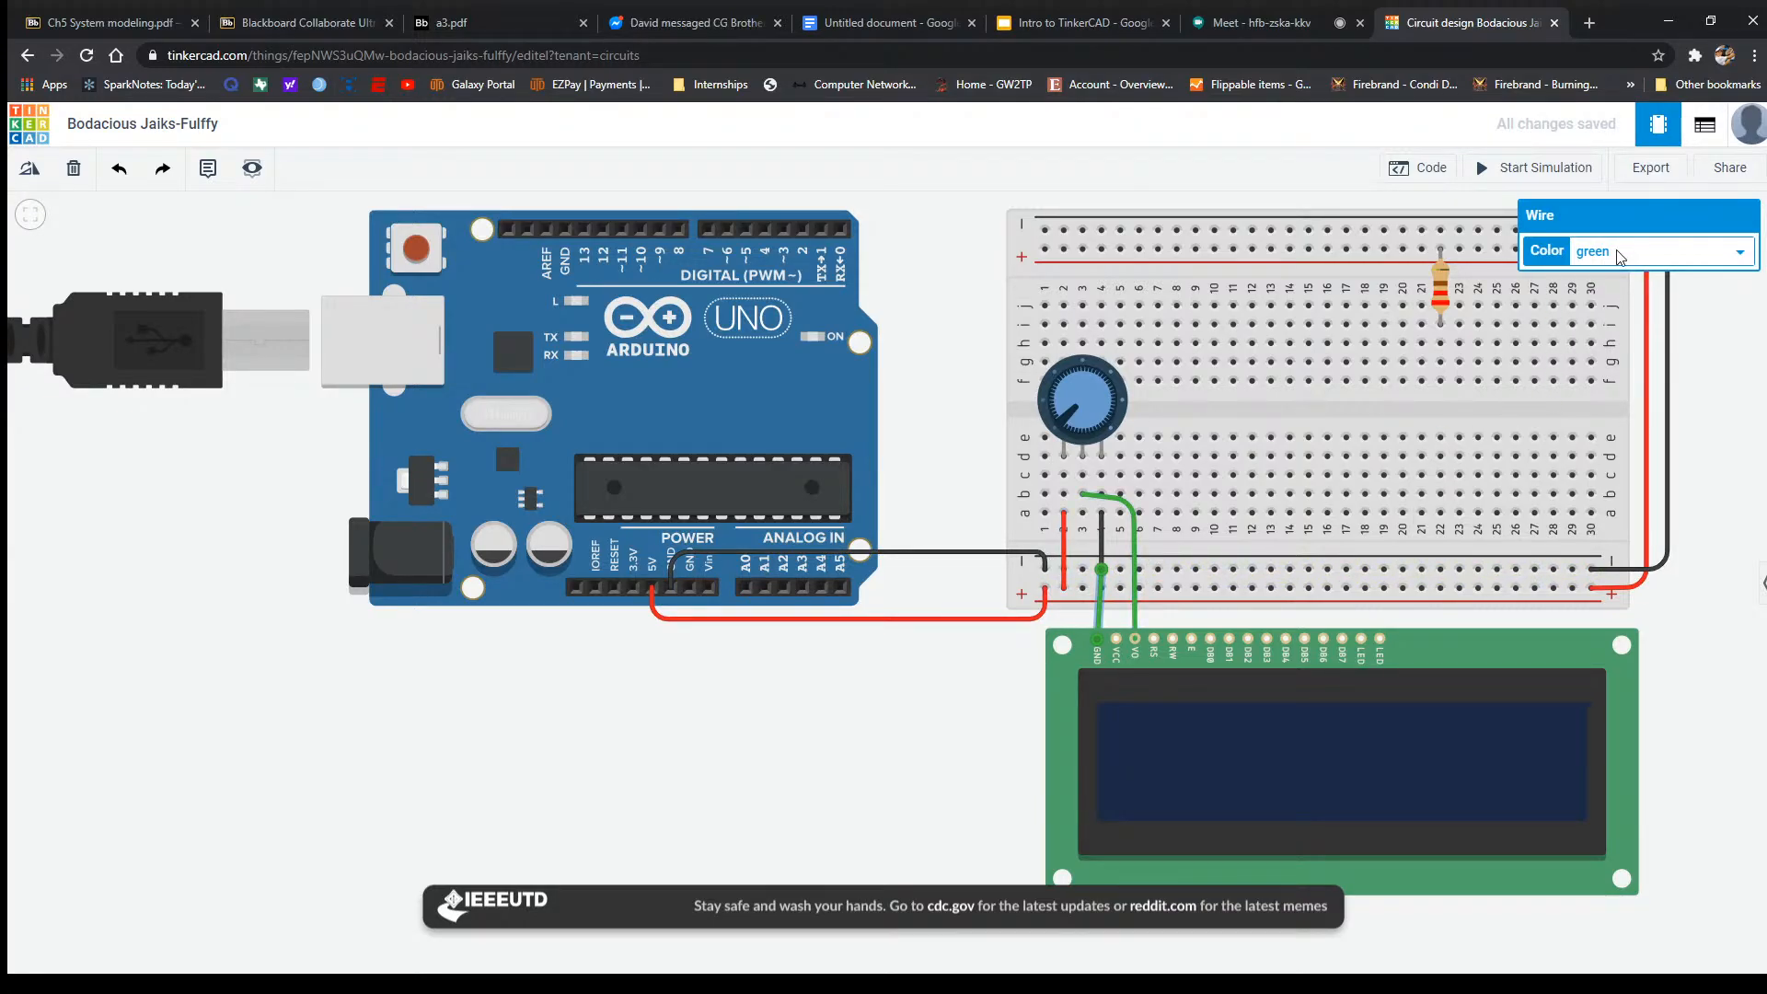
pyautogui.click(1576, 349)
pyautogui.click(990, 712)
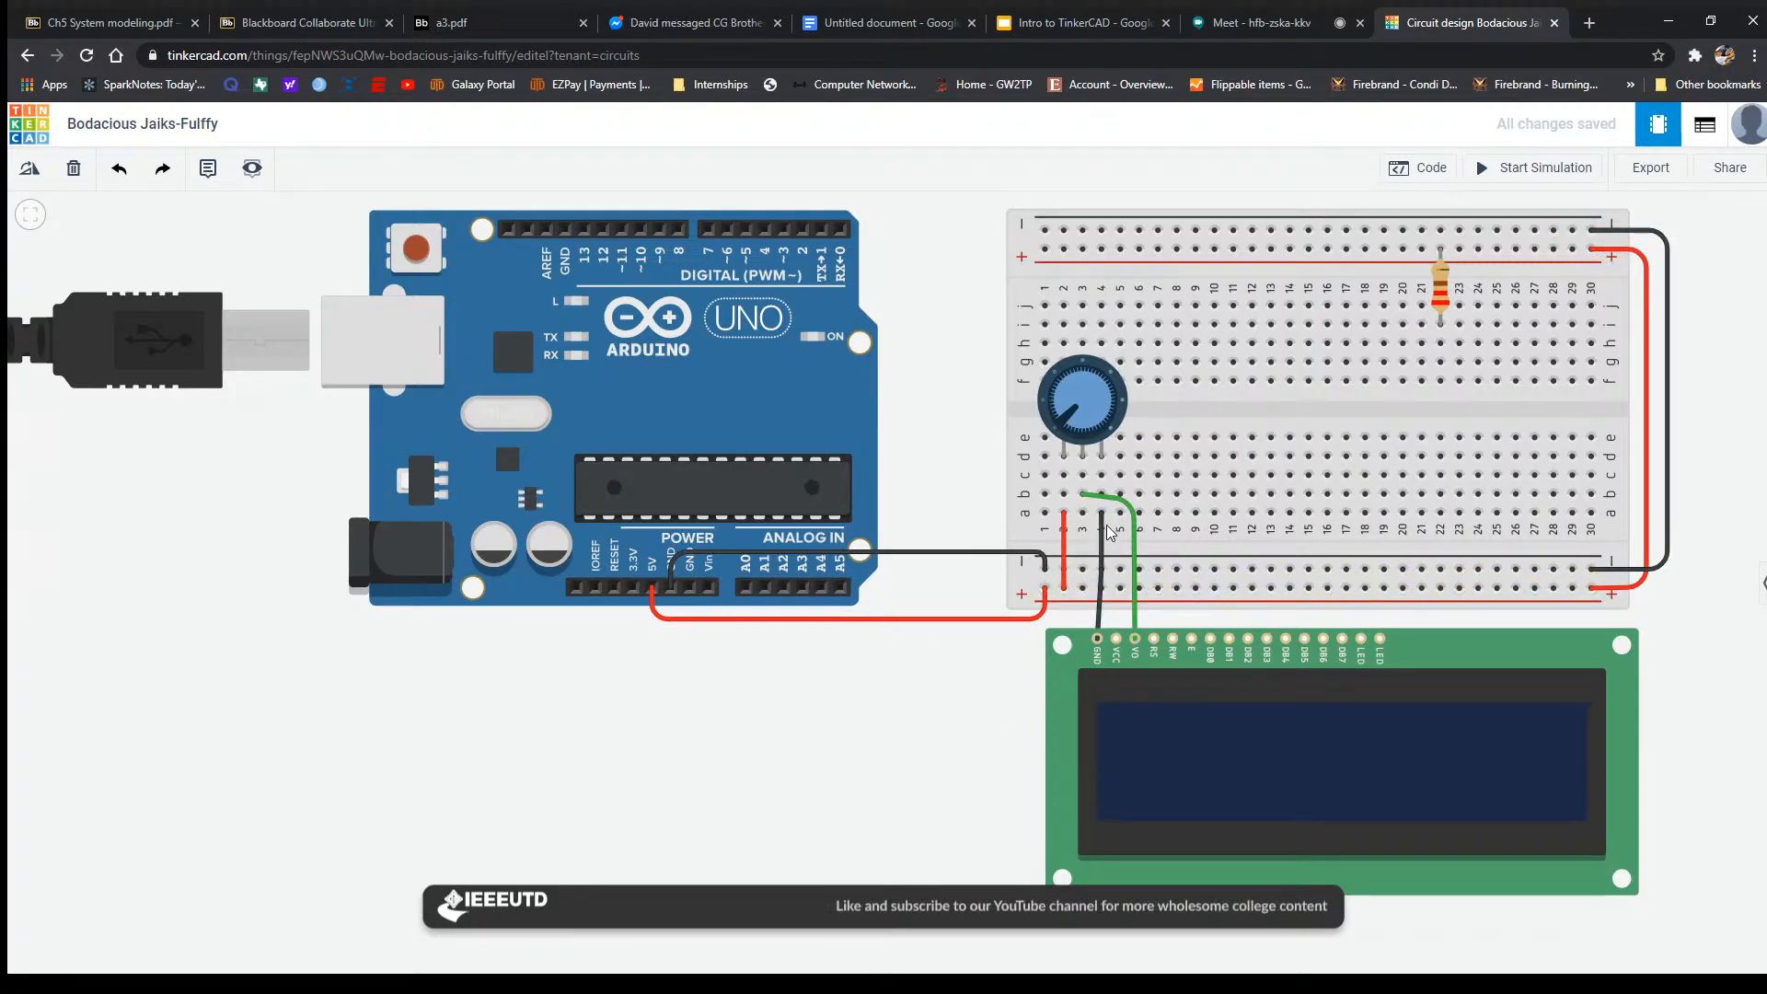
# Move the rail end of the LCD's black GND wire to the negative rail hole below column 3.
pyautogui.click(1099, 595)
pyautogui.moveTo(1102, 570)
pyautogui.mouseDown()
pyautogui.moveTo(1084, 563)
pyautogui.moveTo(1085, 585)
pyautogui.mouseUp()
pyautogui.click(949, 716)
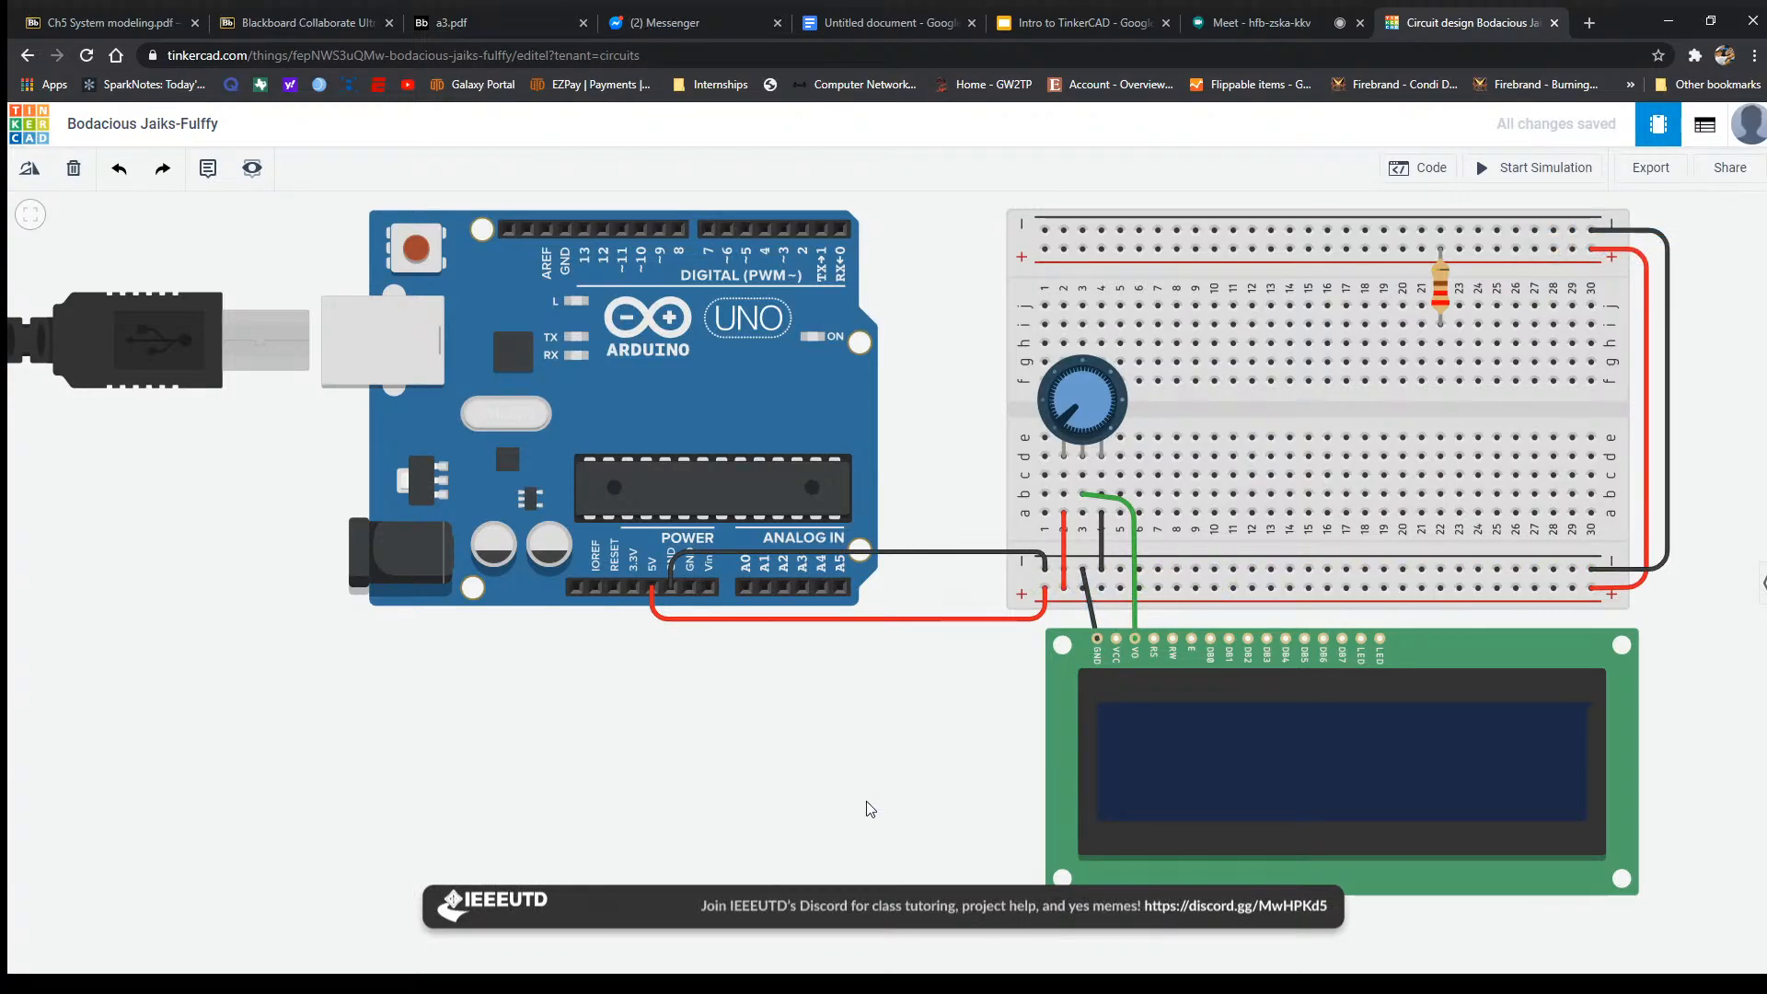
# Wire the LCD's VCC pin to the lower positive rail below column 4 and color the wire red.
pyautogui.click(1117, 638)
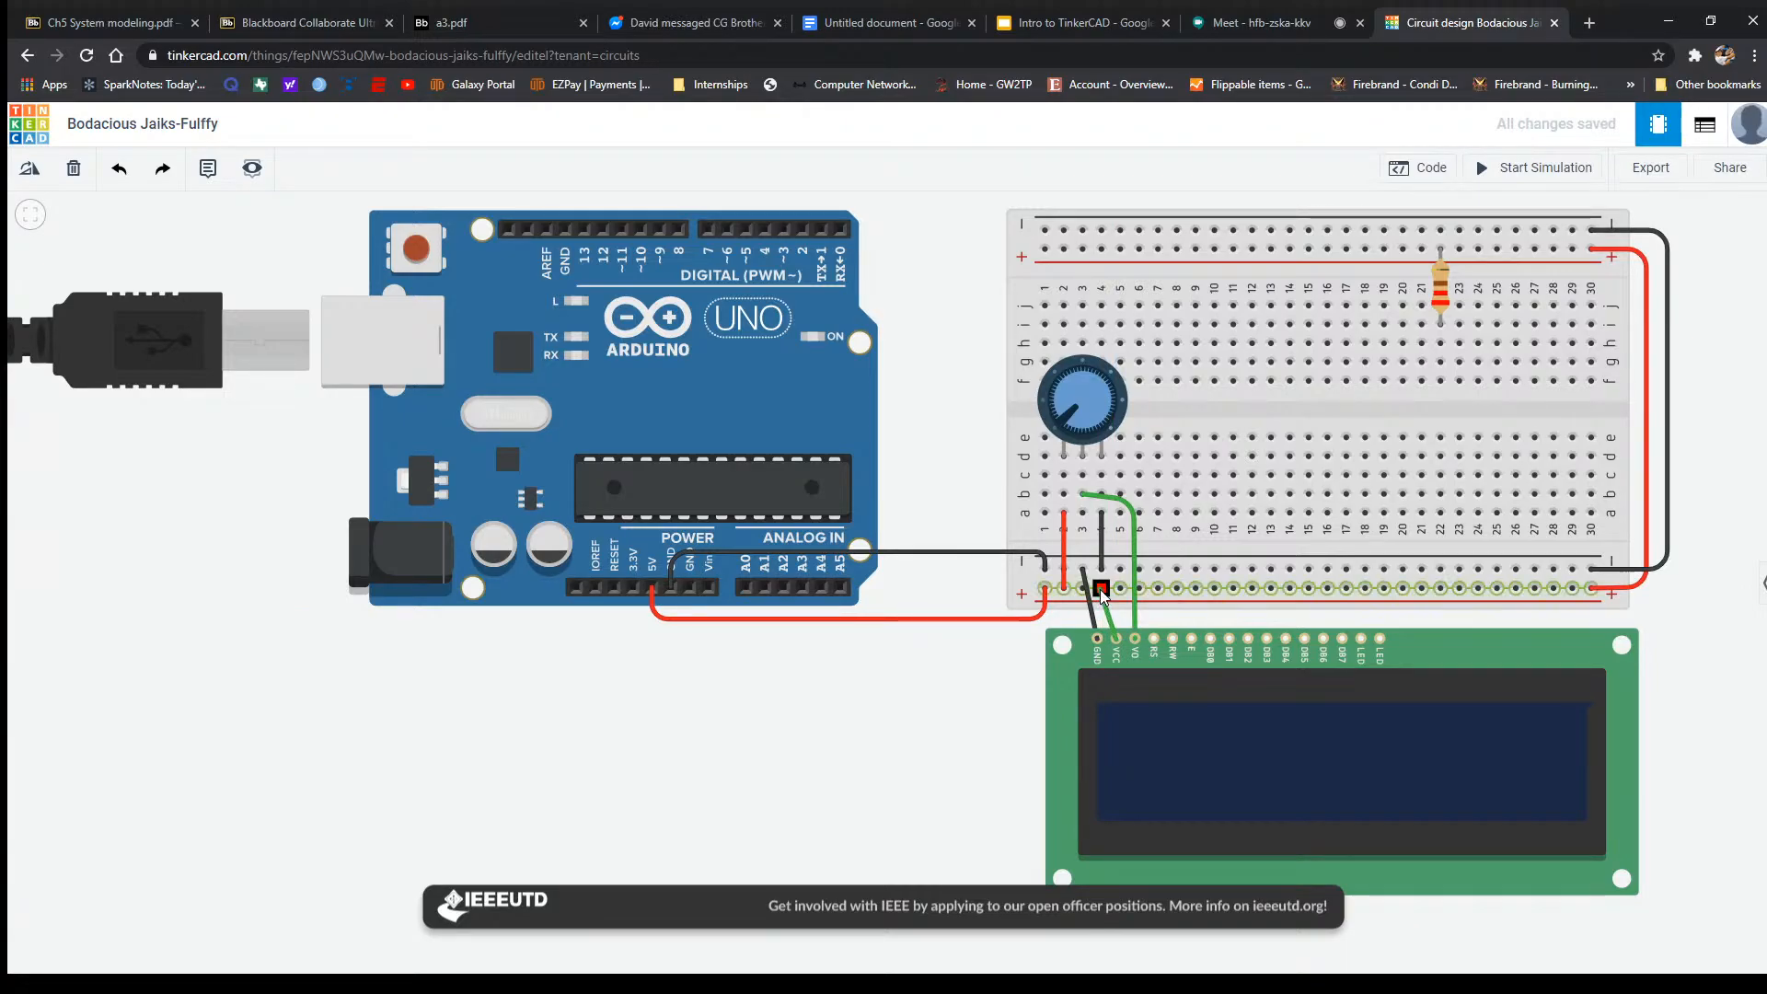
pyautogui.click(1102, 589)
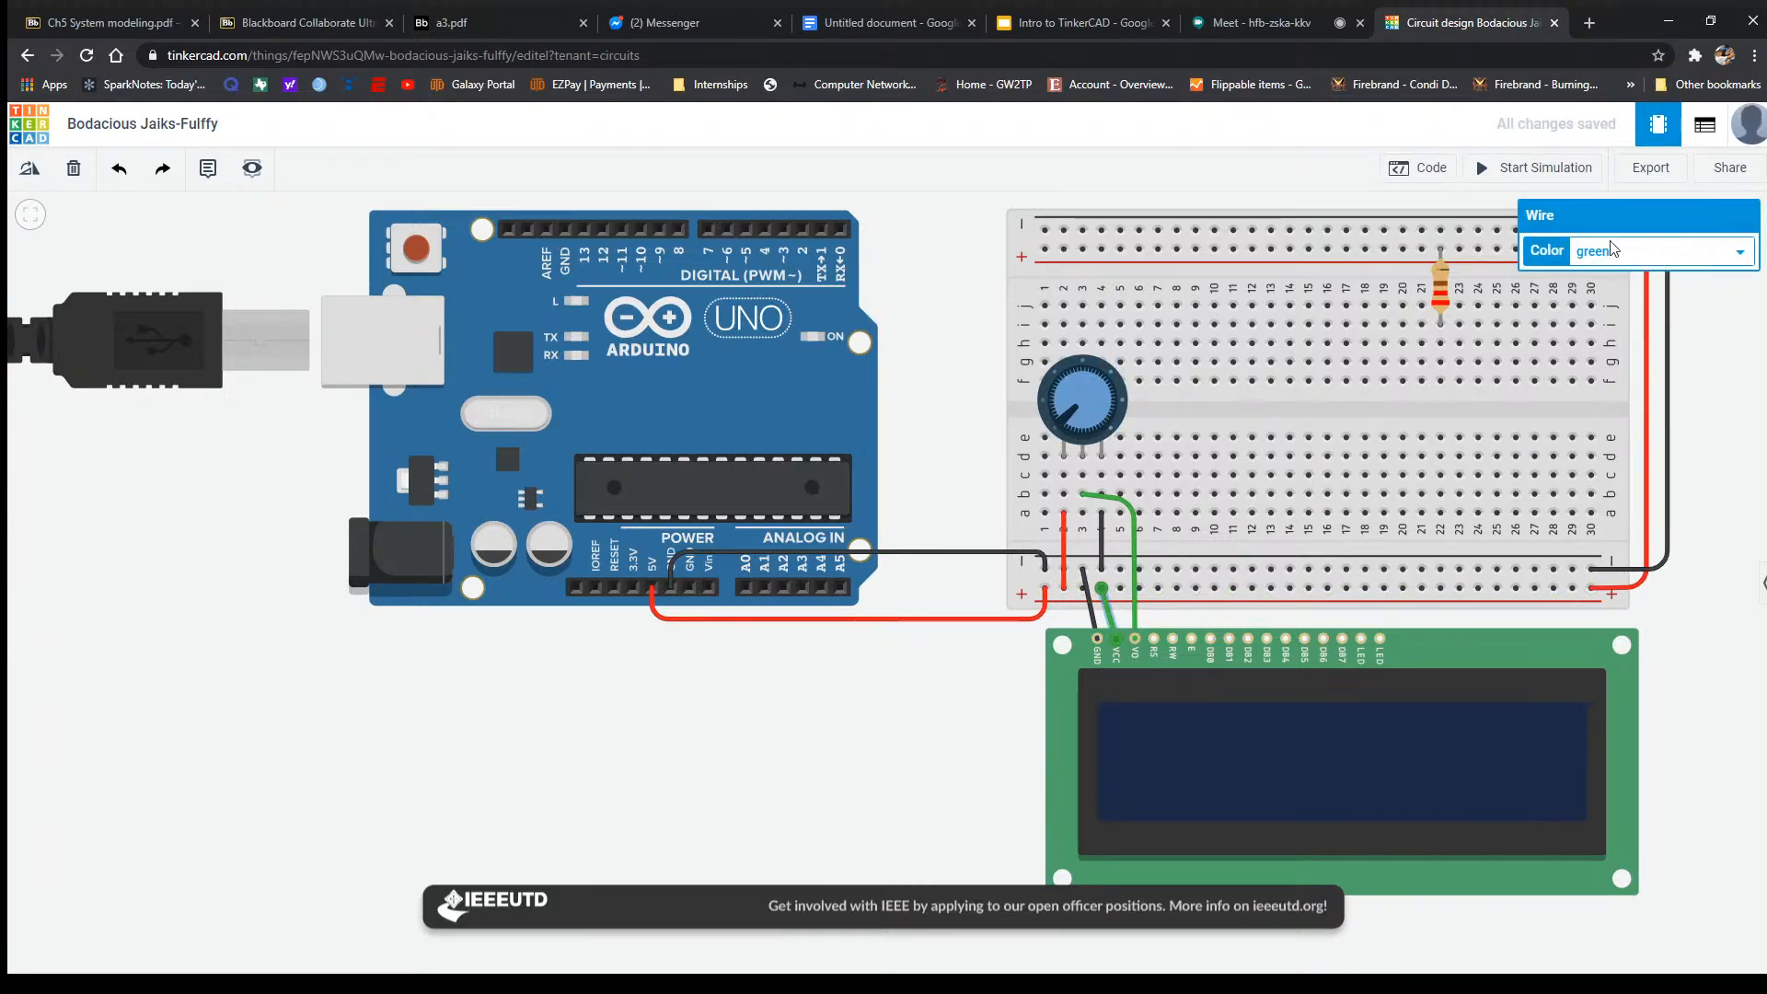
pyautogui.click(918, 742)
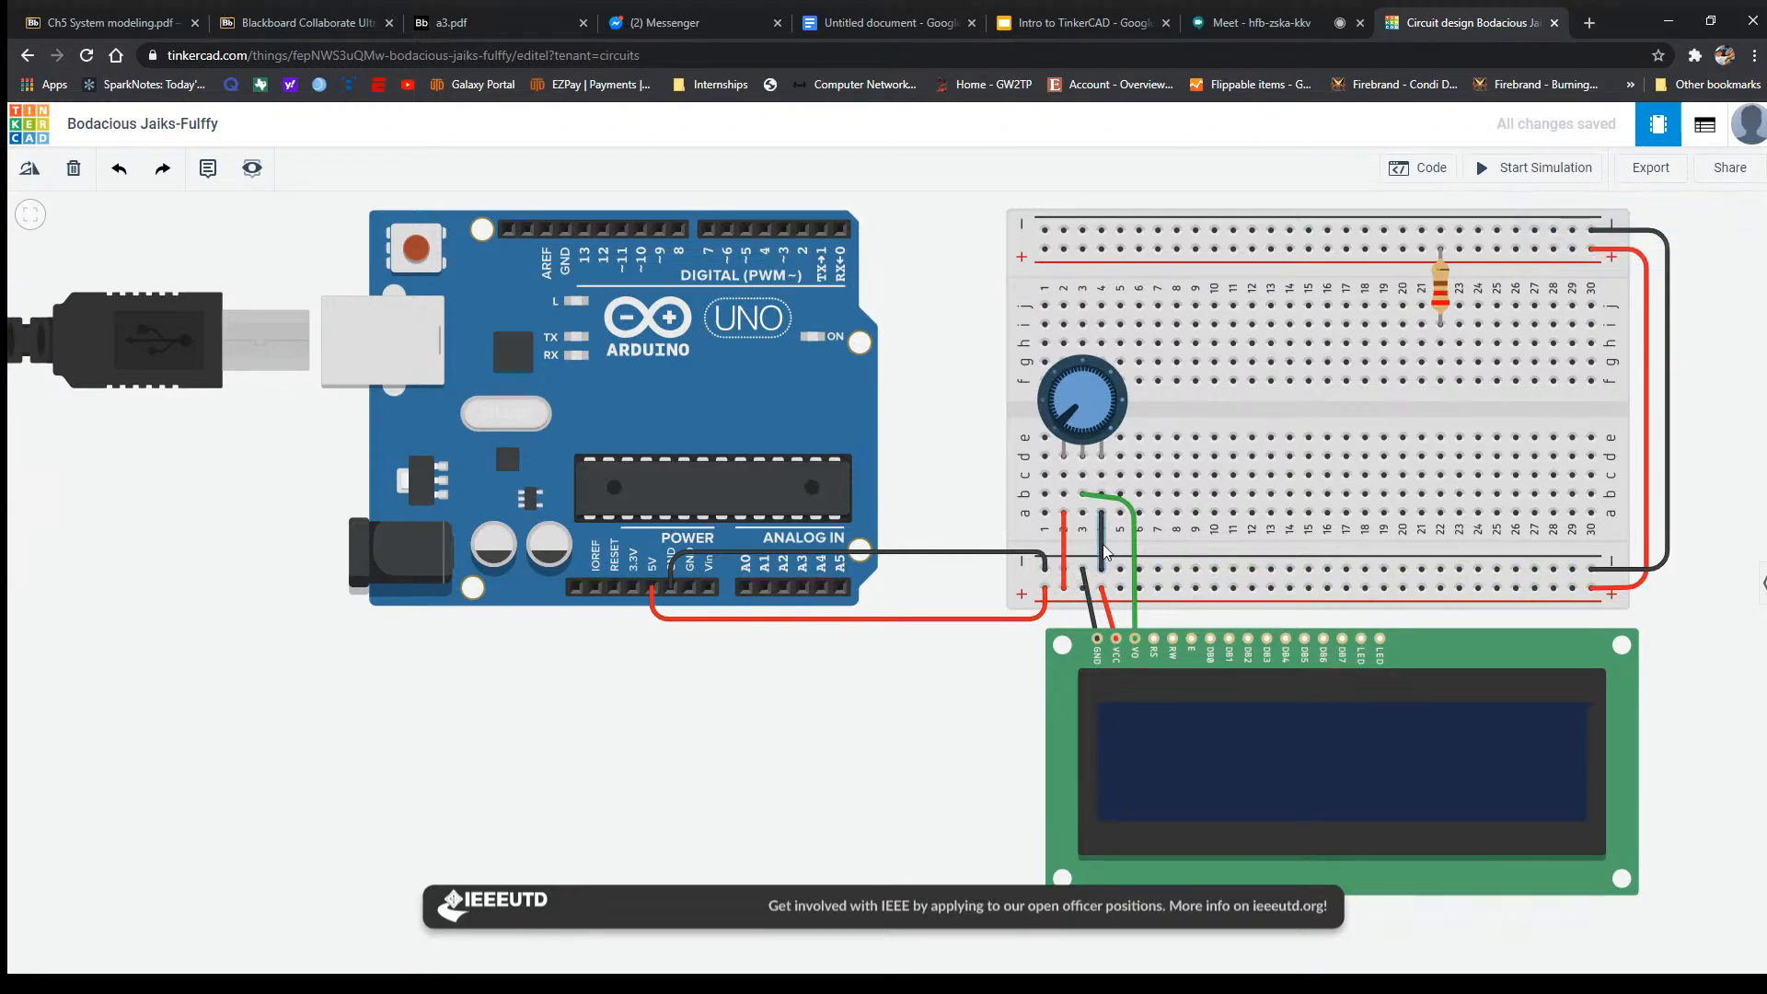
# Wire the LCD's RS pin straight up to breadboard hole g7 and color the wire orange.
pyautogui.click(1154, 642)
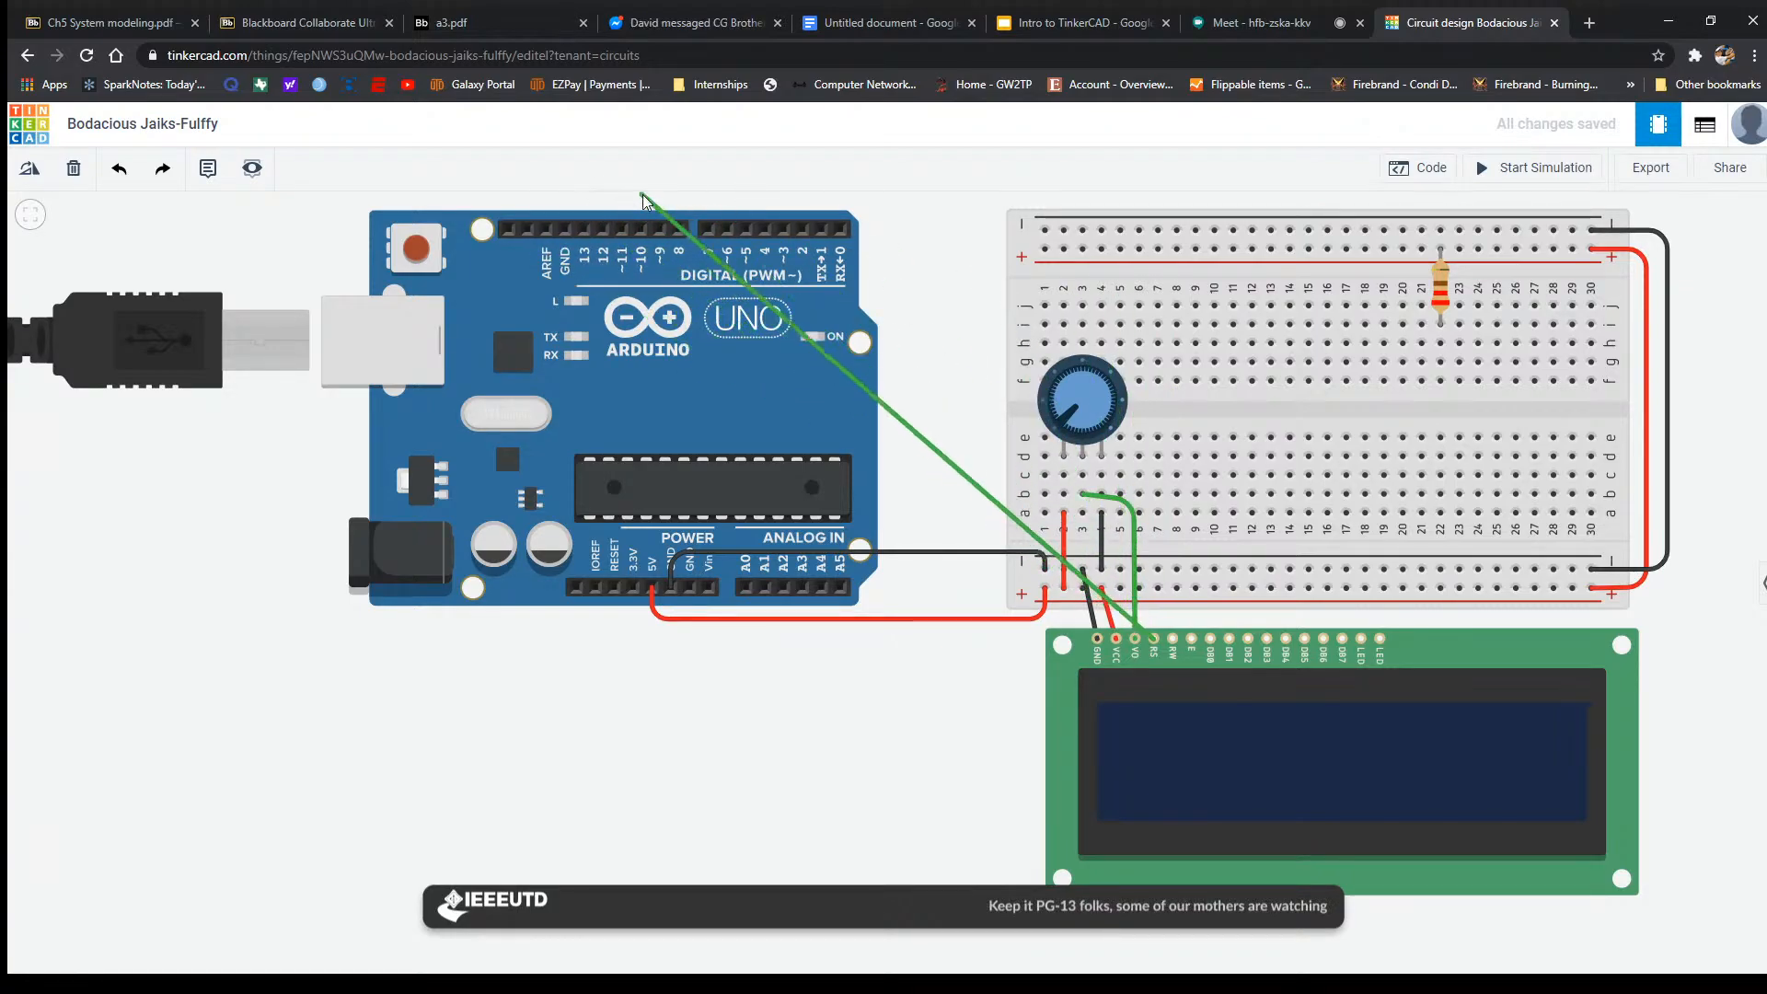
pyautogui.click(1215, 343)
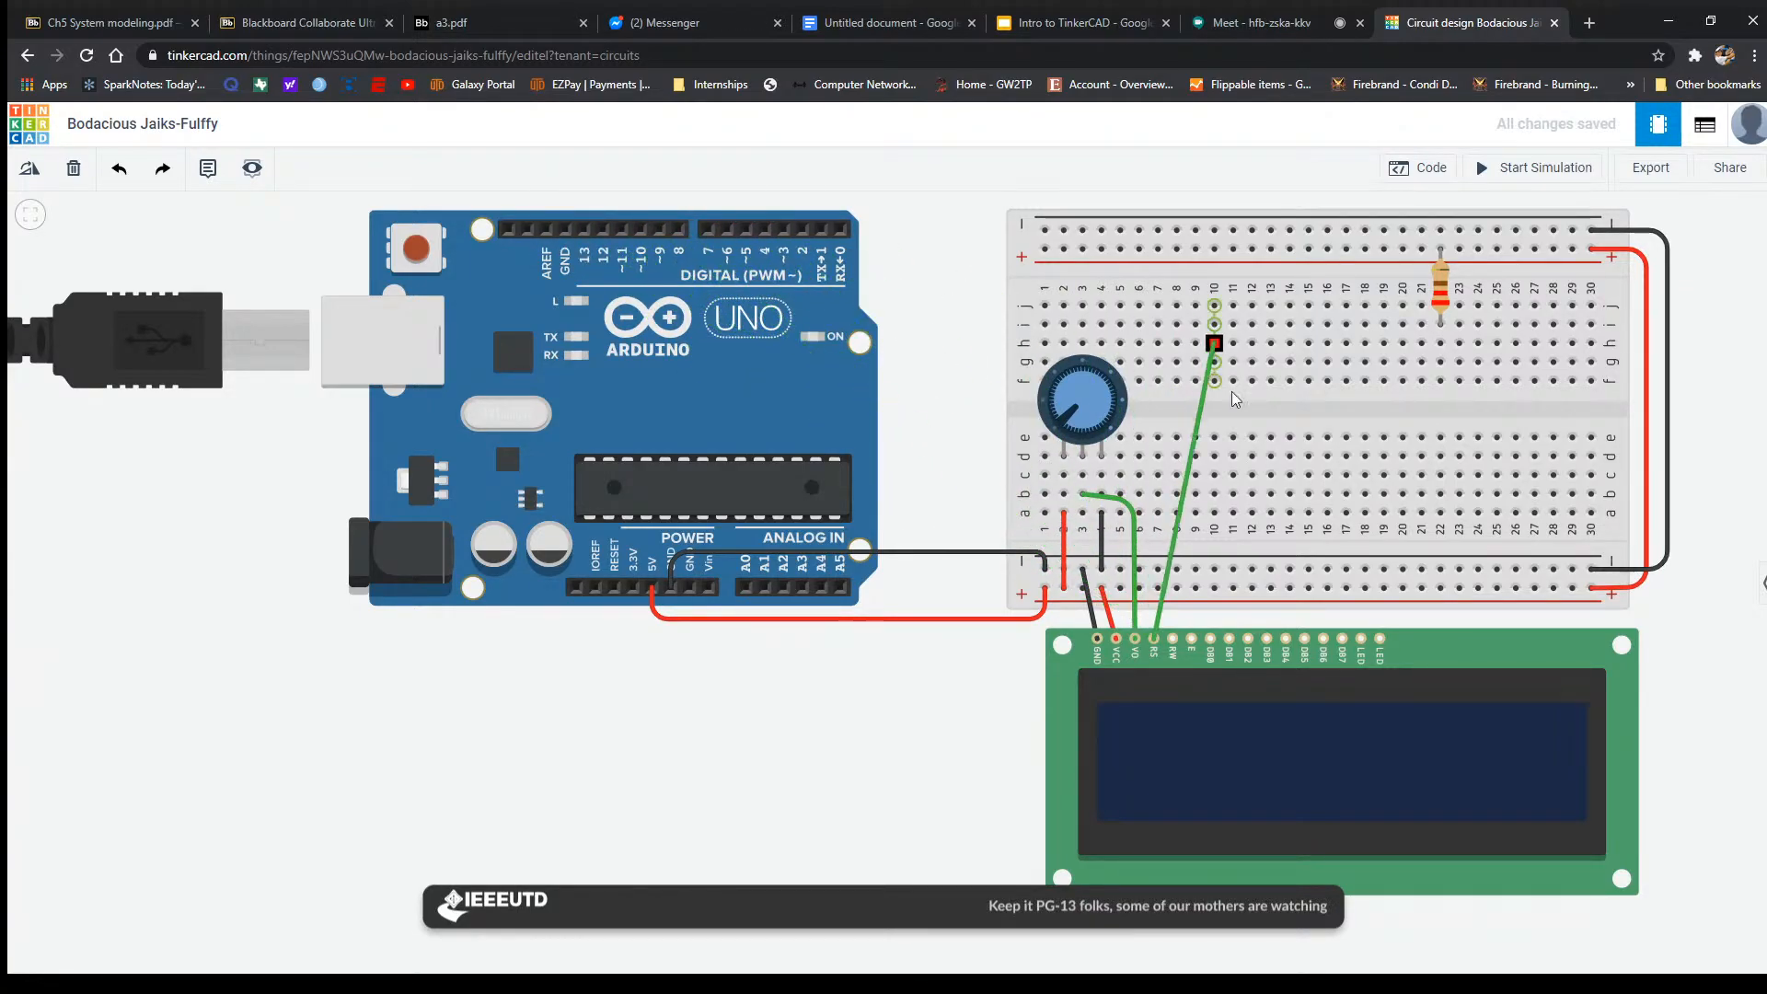
pyautogui.moveTo(1215, 343); pyautogui.dragTo(1158, 344)
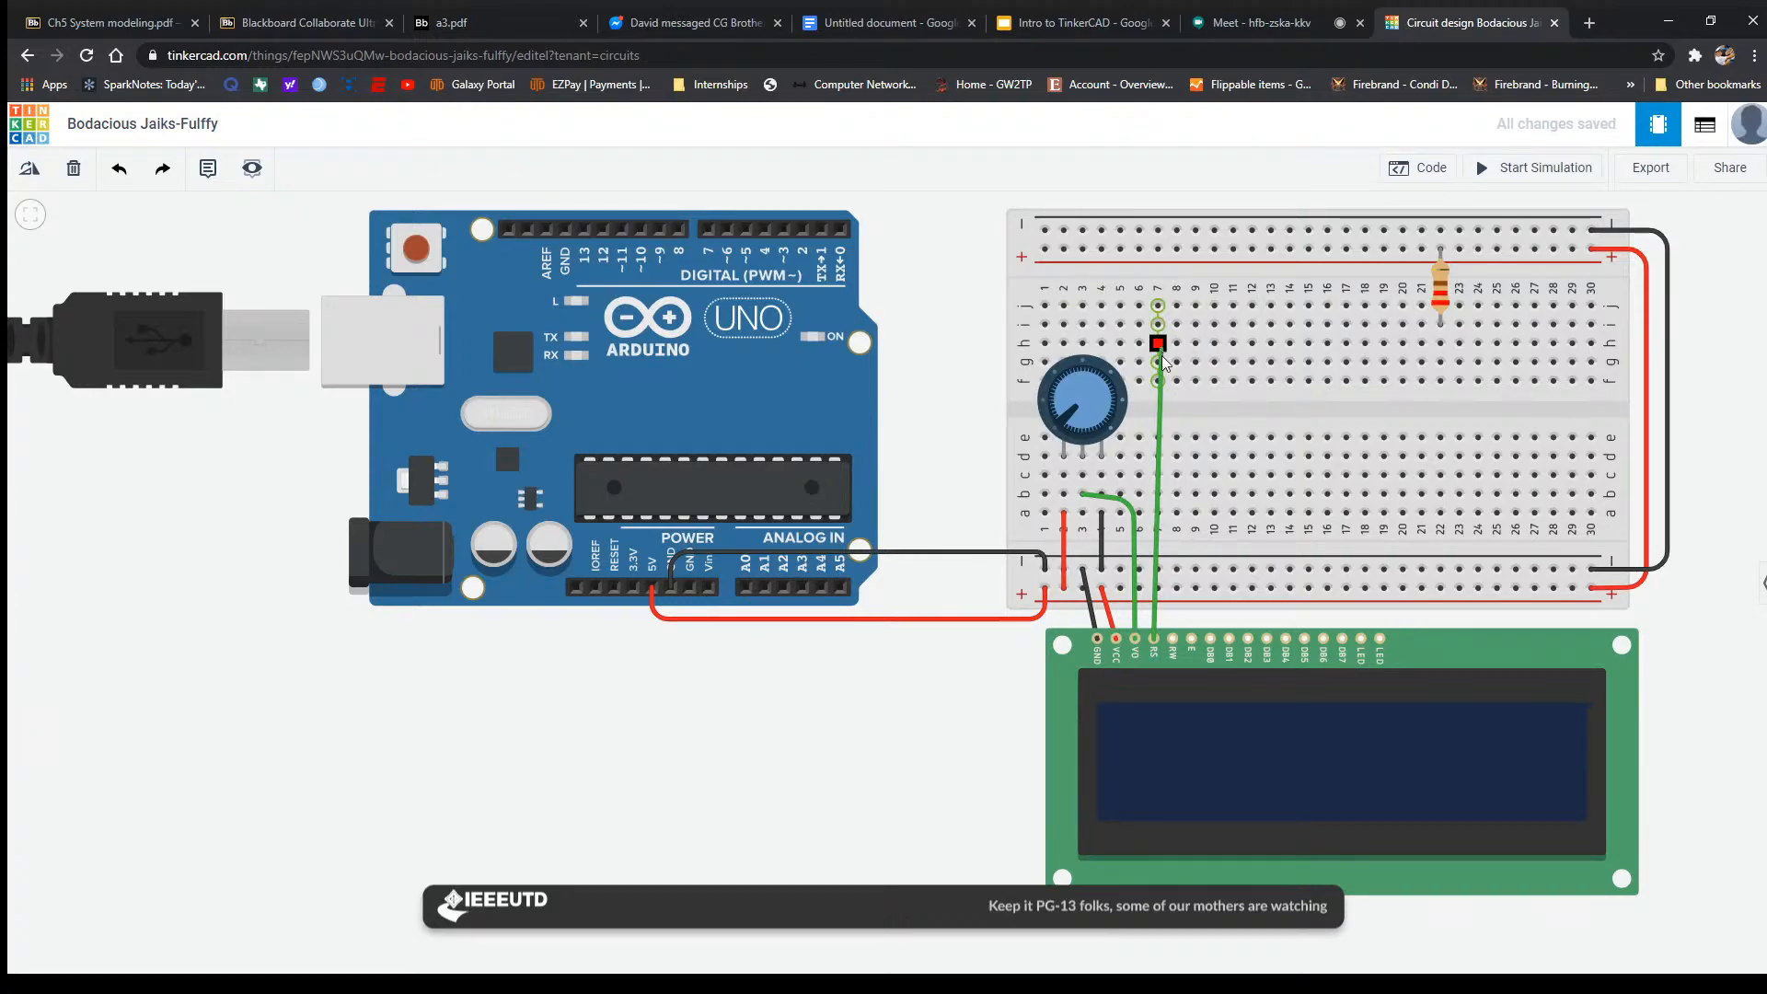
pyautogui.moveTo(1161, 356)
pyautogui.mouseDown()
pyautogui.moveTo(1161, 383)
pyautogui.moveTo(1159, 368)
pyautogui.mouseUp()
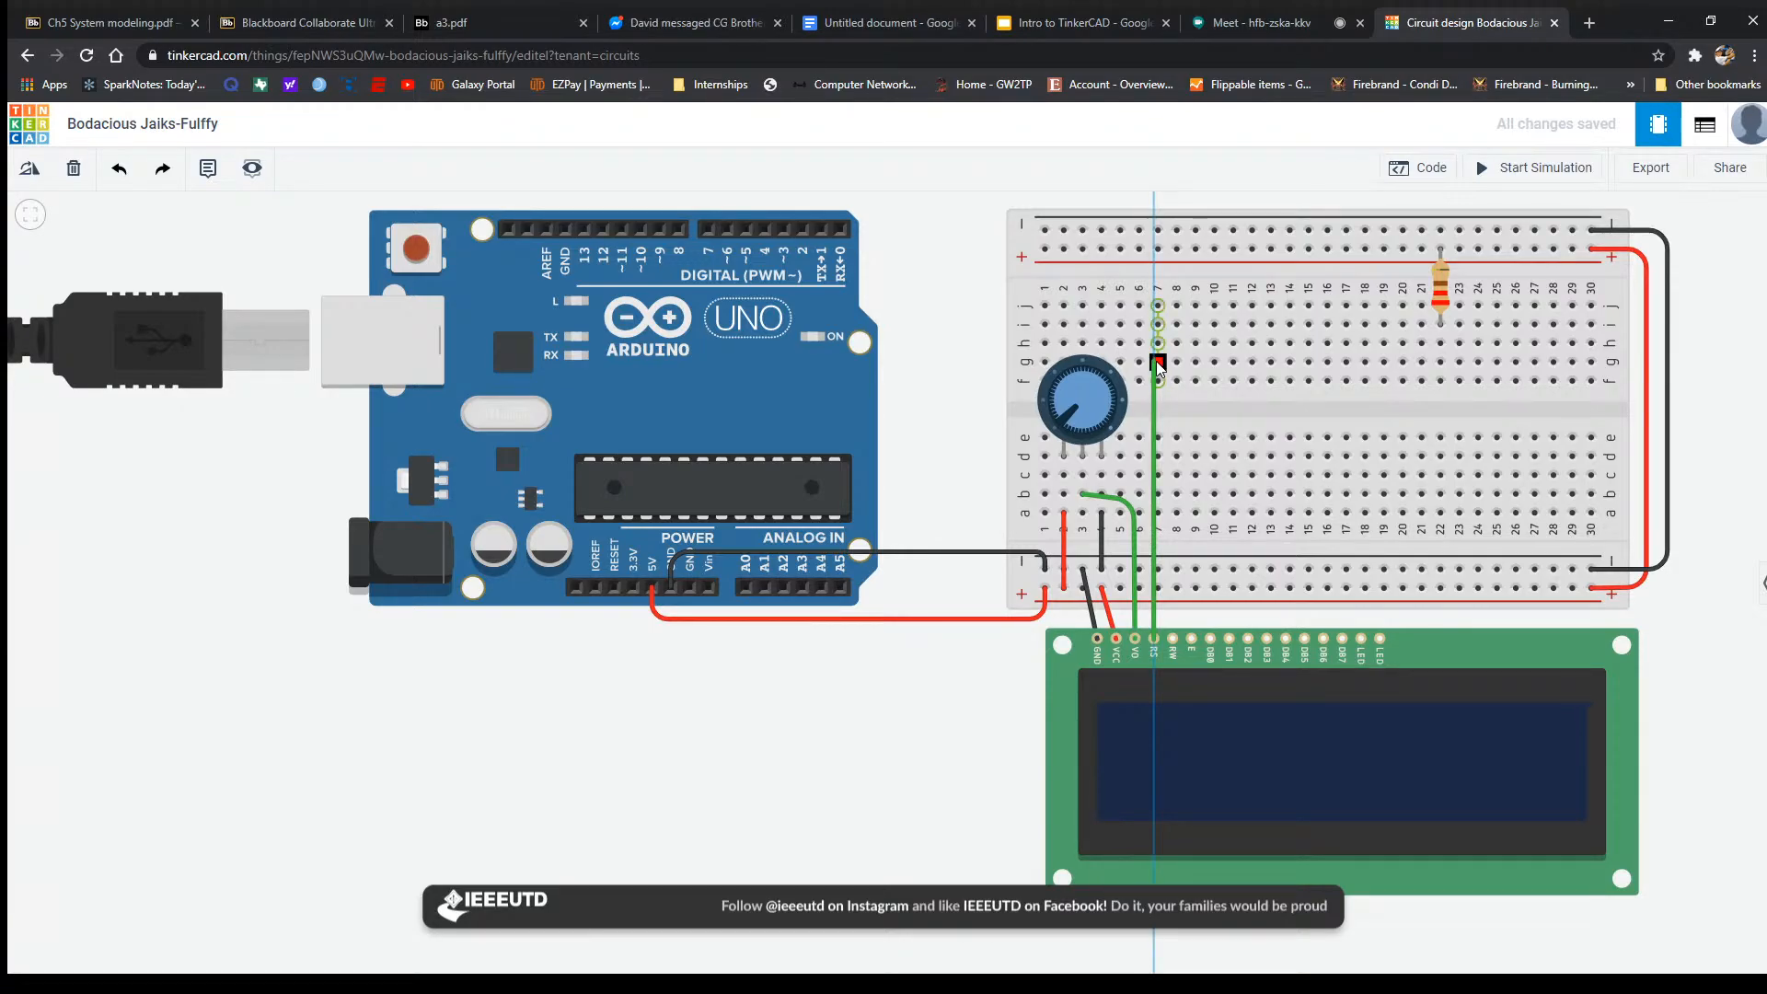
pyautogui.moveTo(1158, 366); pyautogui.dragTo(1158, 363)
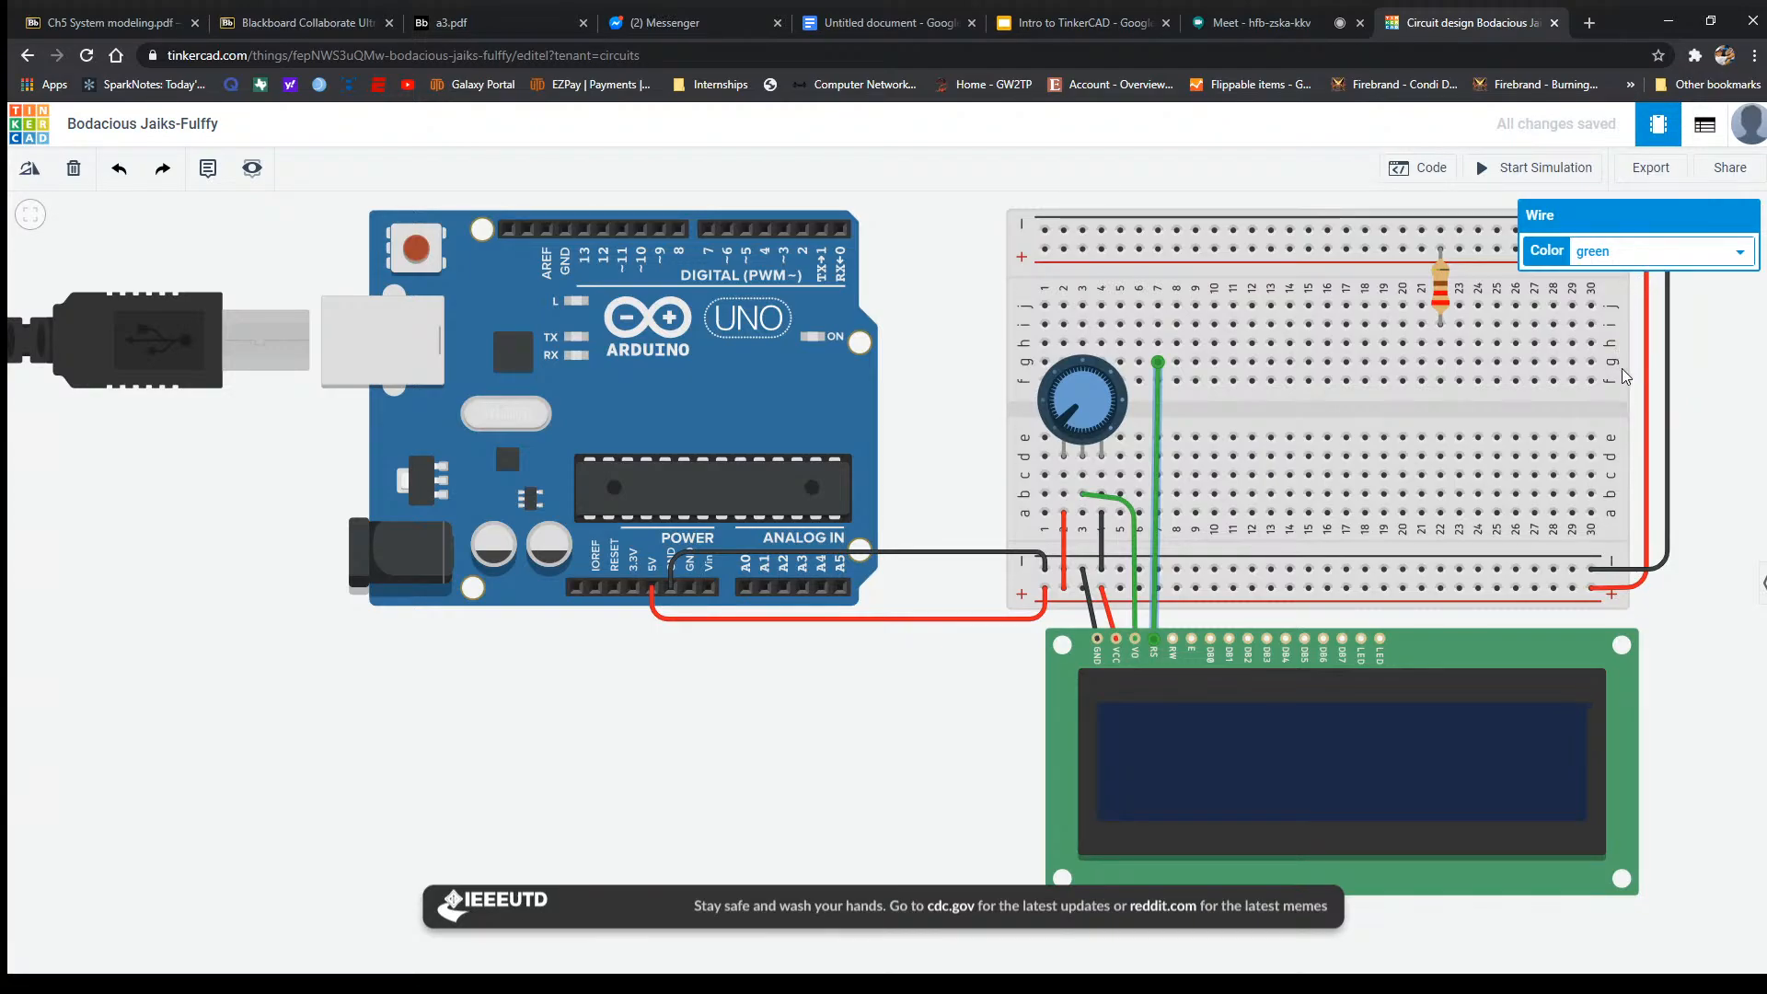
pyautogui.click(1604, 307)
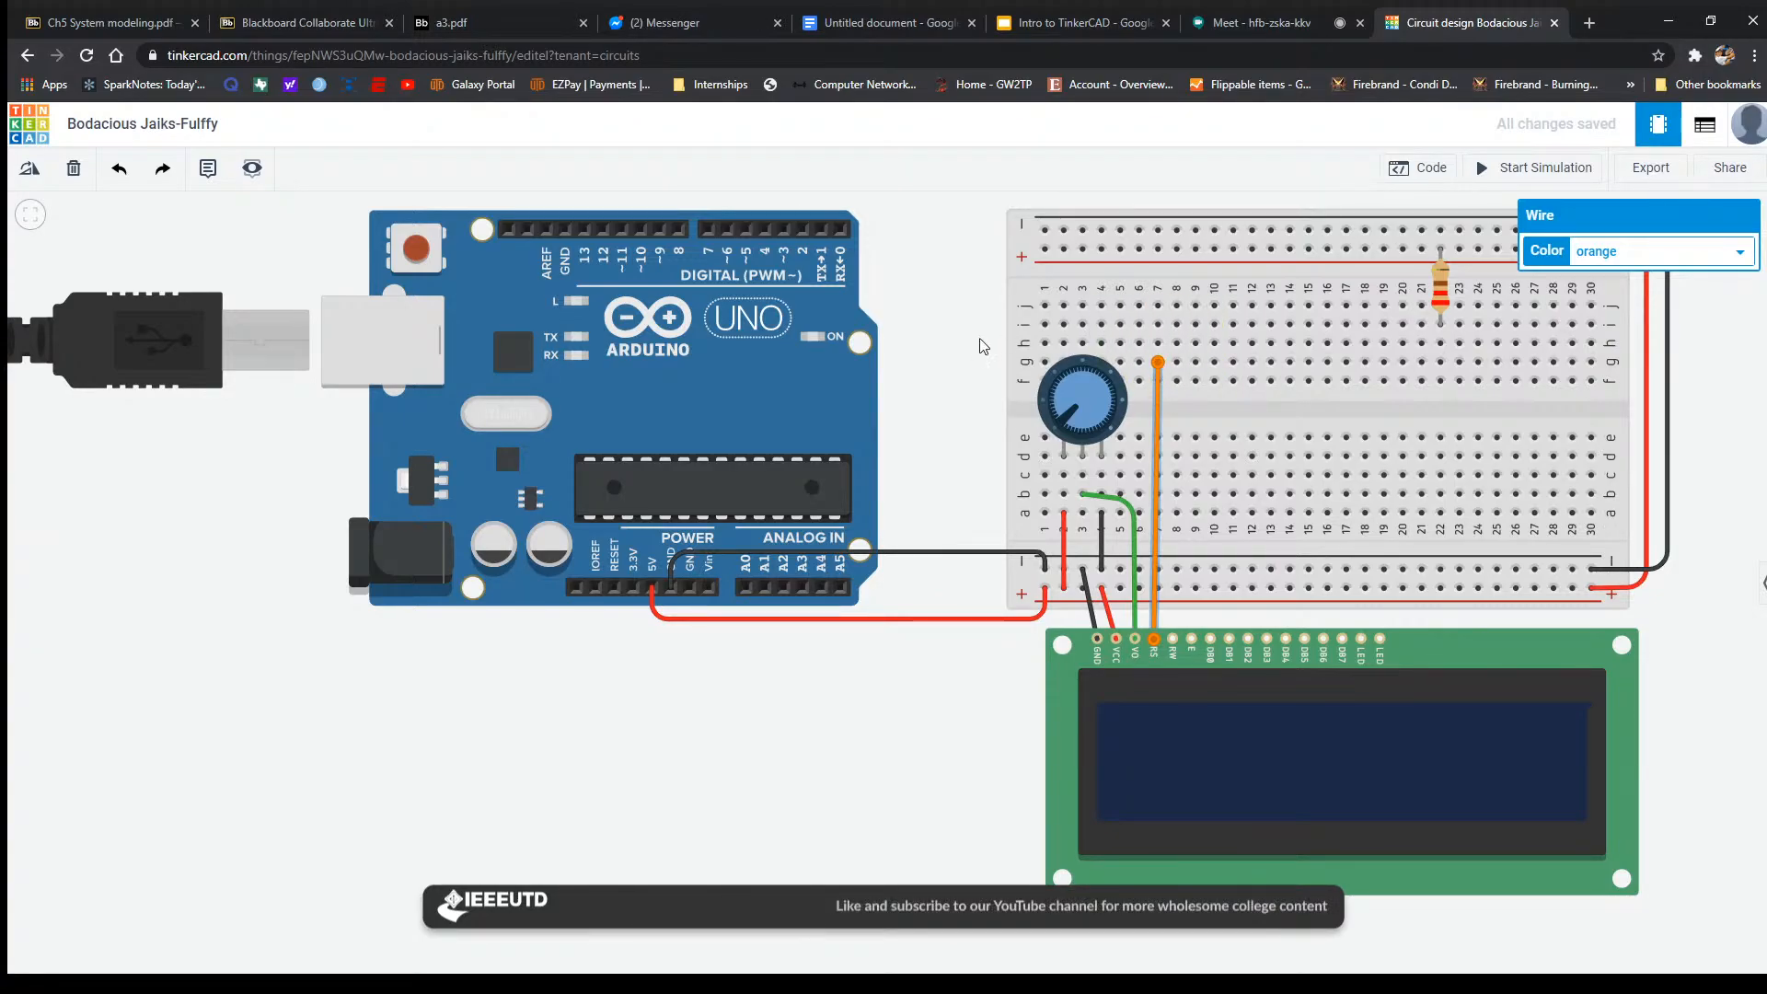
# Wire breadboard hole j7 to Arduino digital pin 12, routing it above both boards with square bends, and color the wire orange.
pyautogui.moveTo(952, 361); pyautogui.dragTo(947, 431)
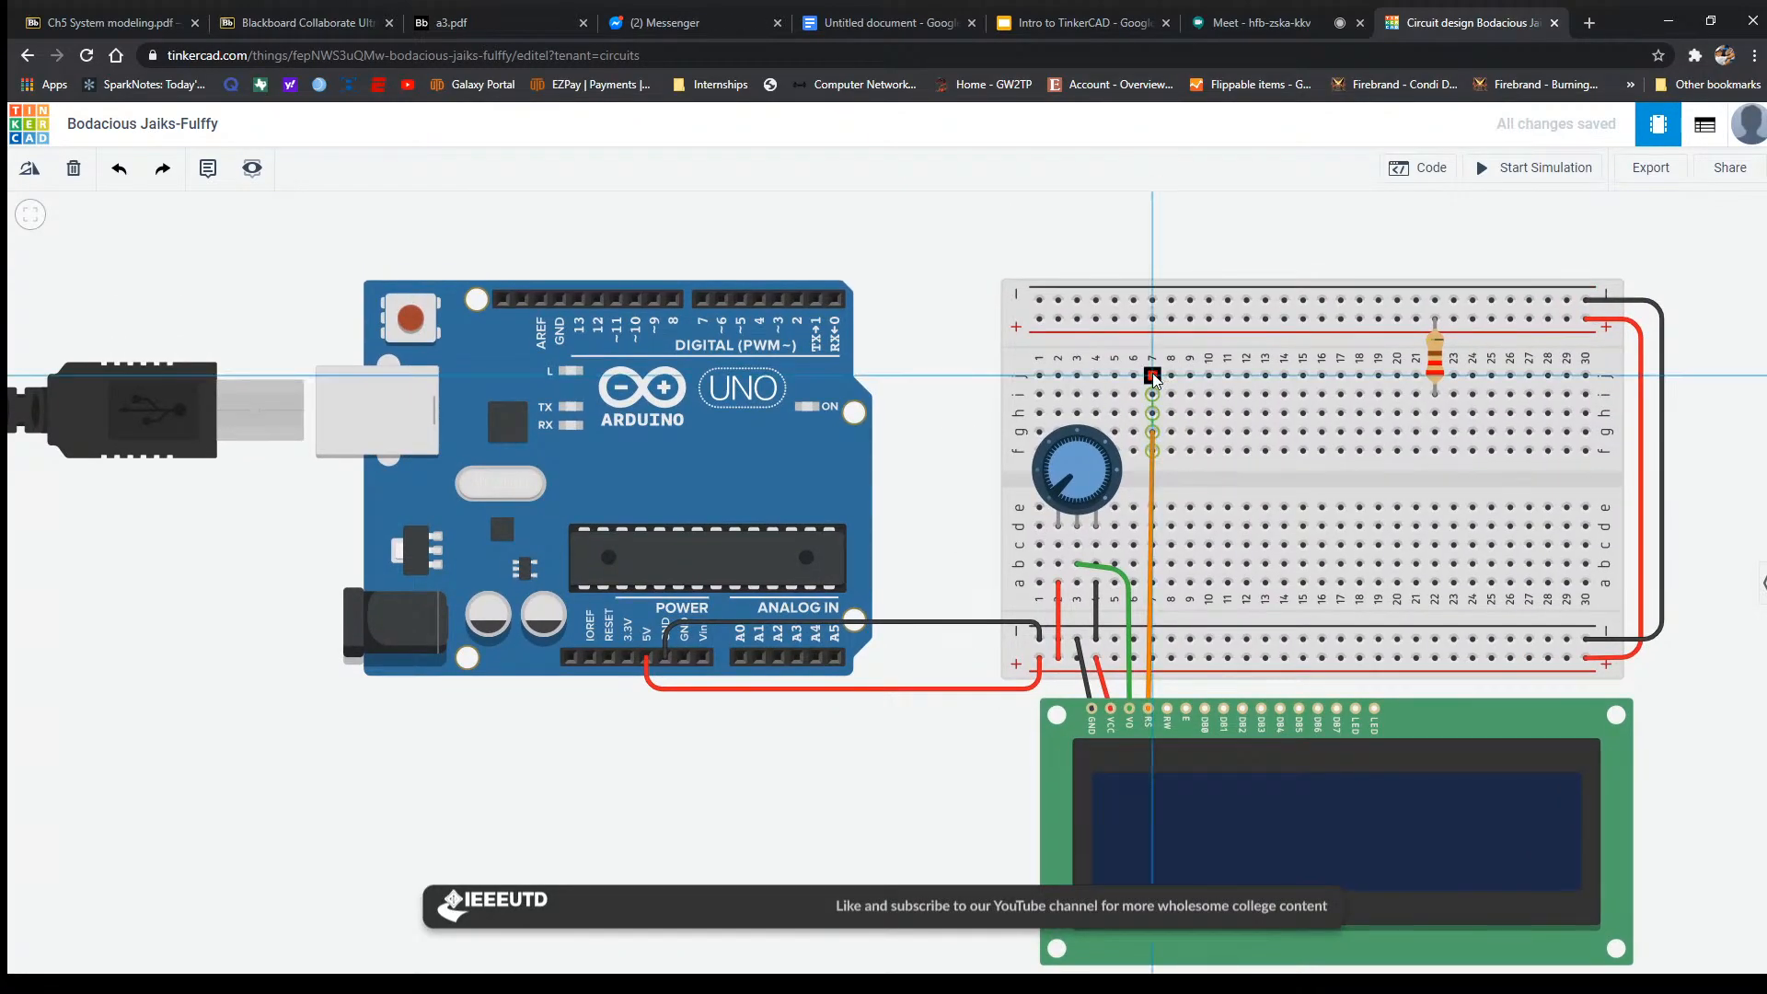
pyautogui.click(1153, 376)
pyautogui.click(1153, 222)
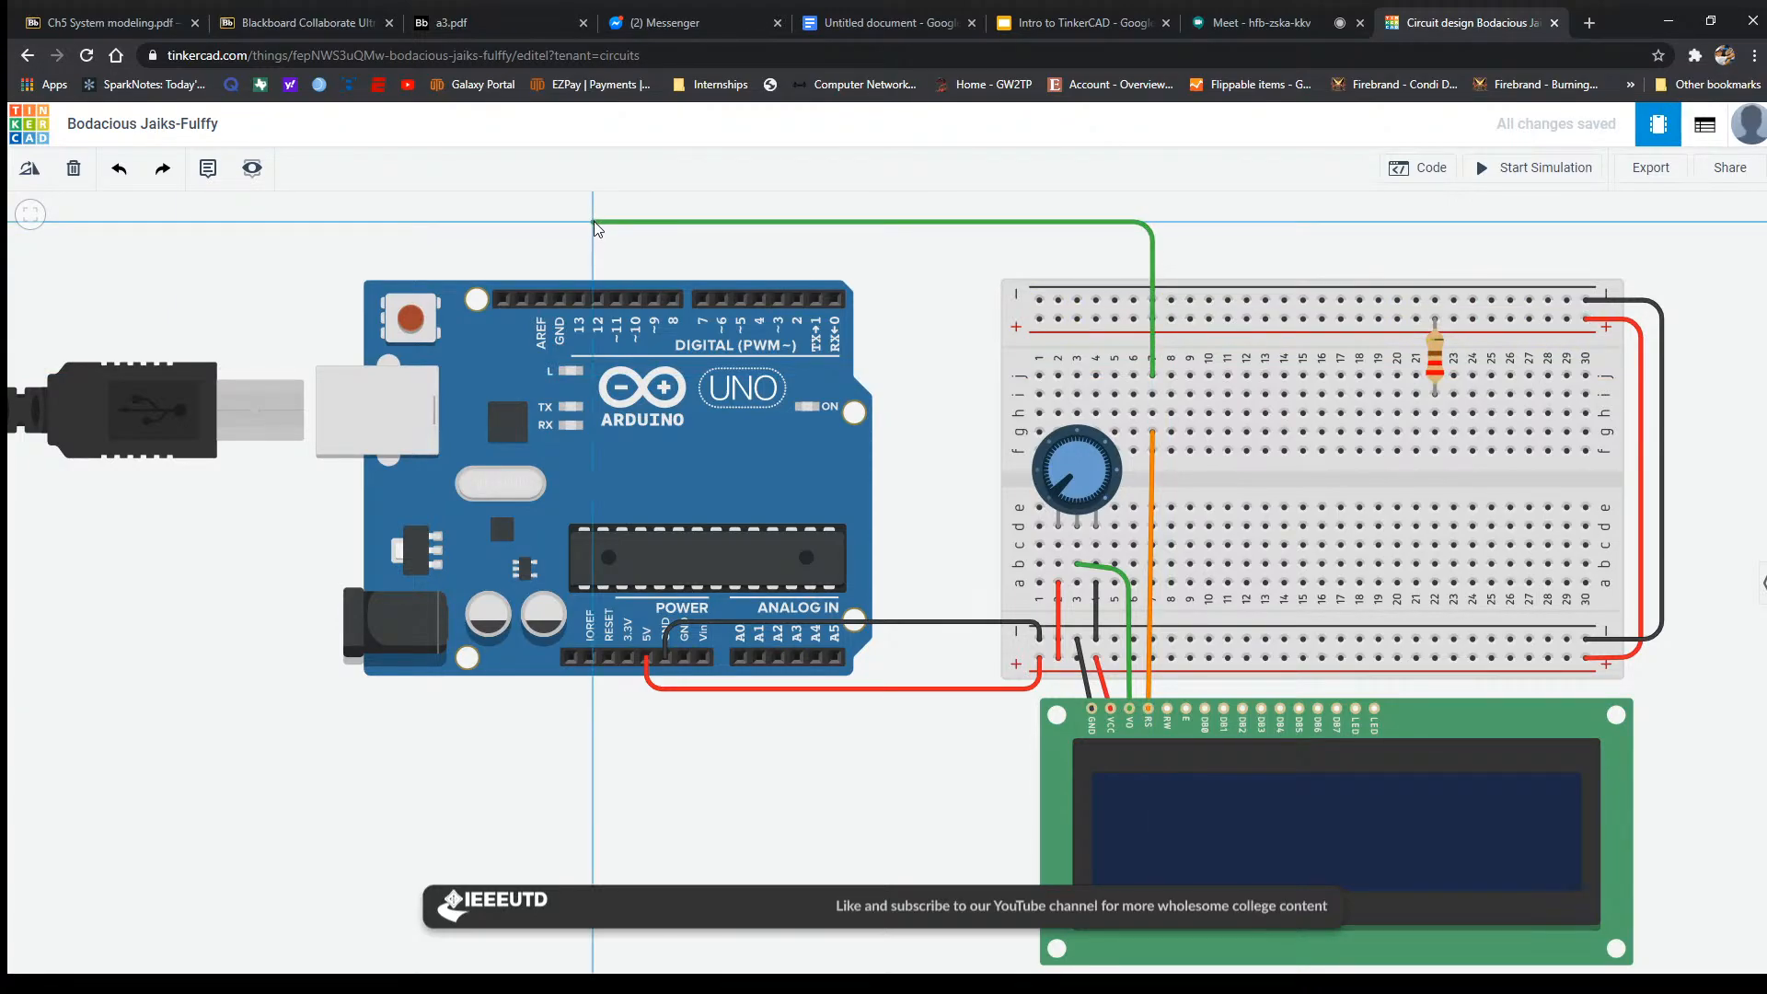
pyautogui.click(594, 221)
pyautogui.click(598, 300)
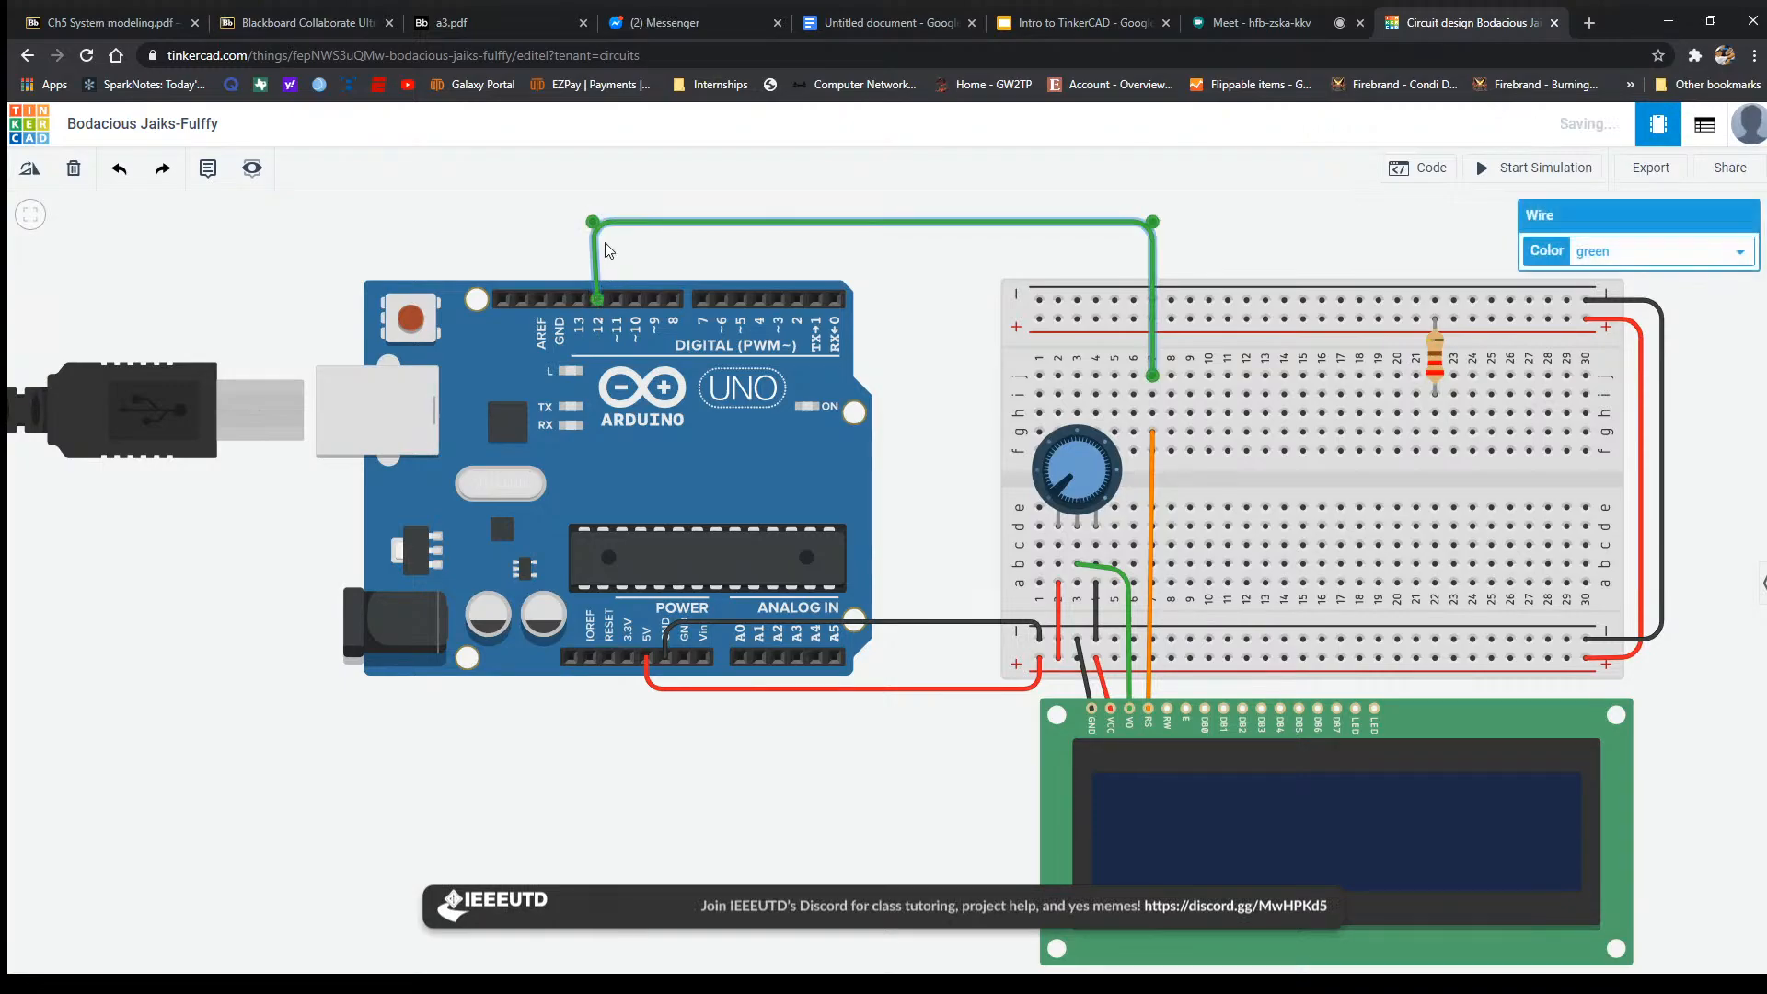
pyautogui.click(751, 269)
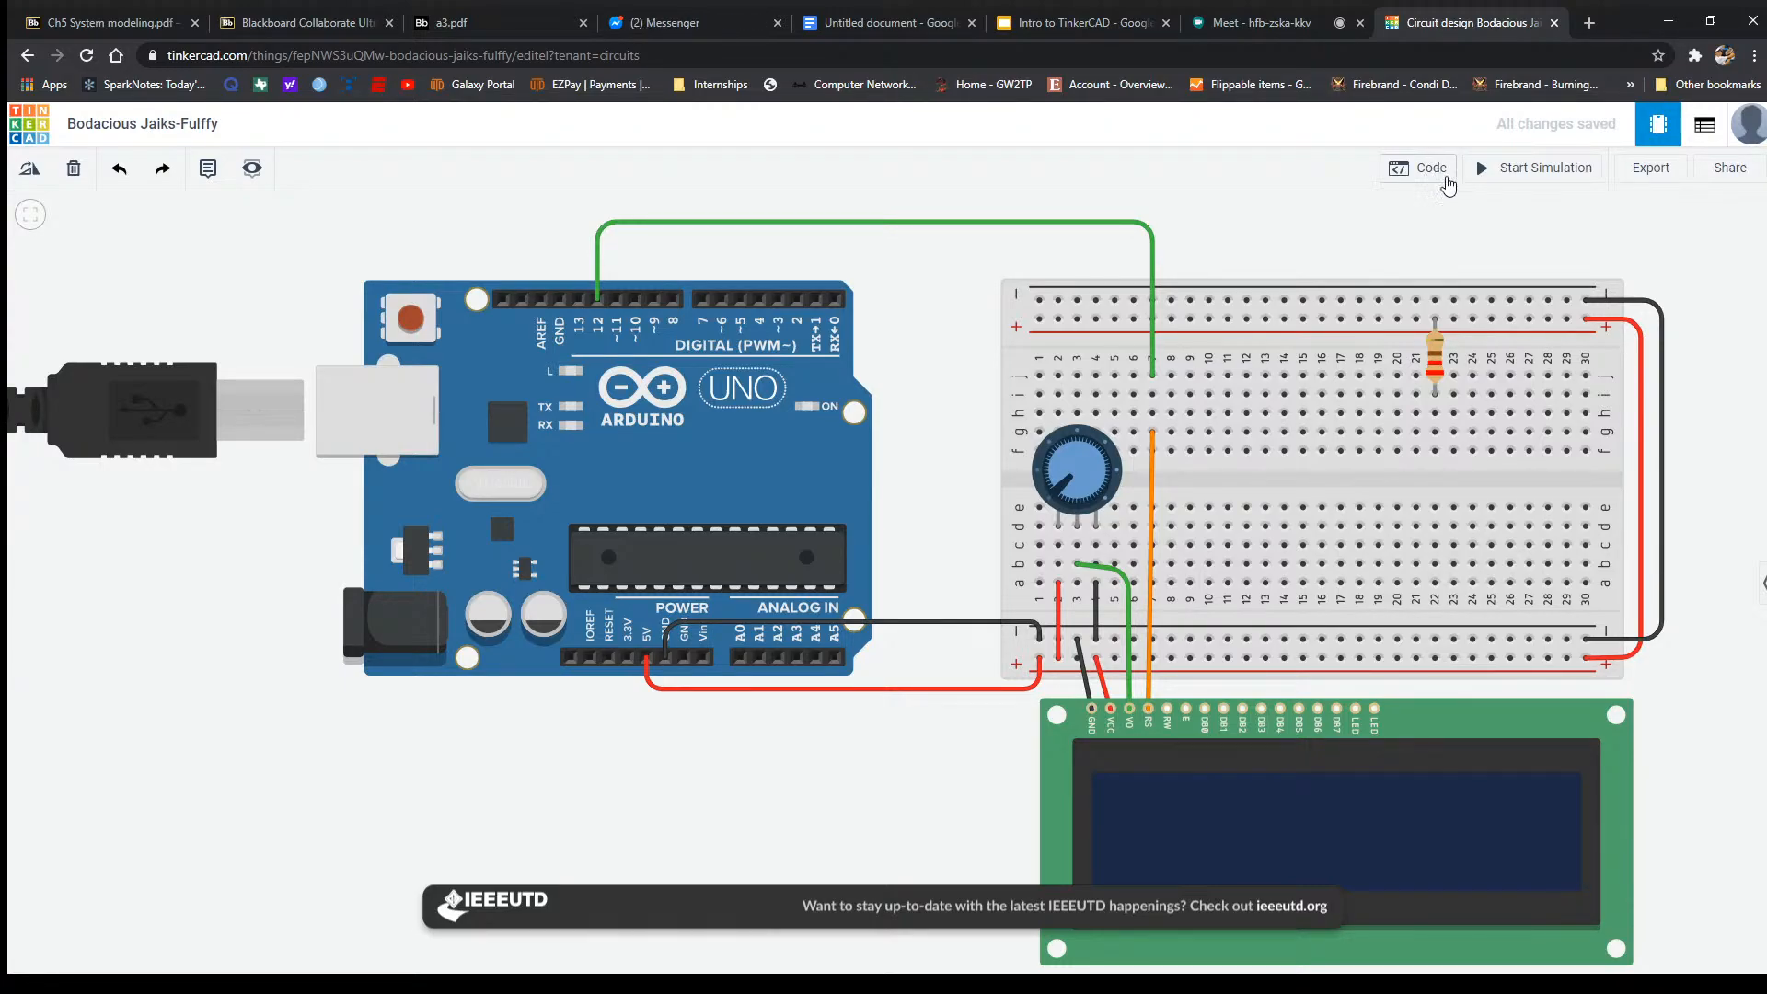
pyautogui.click(955, 223)
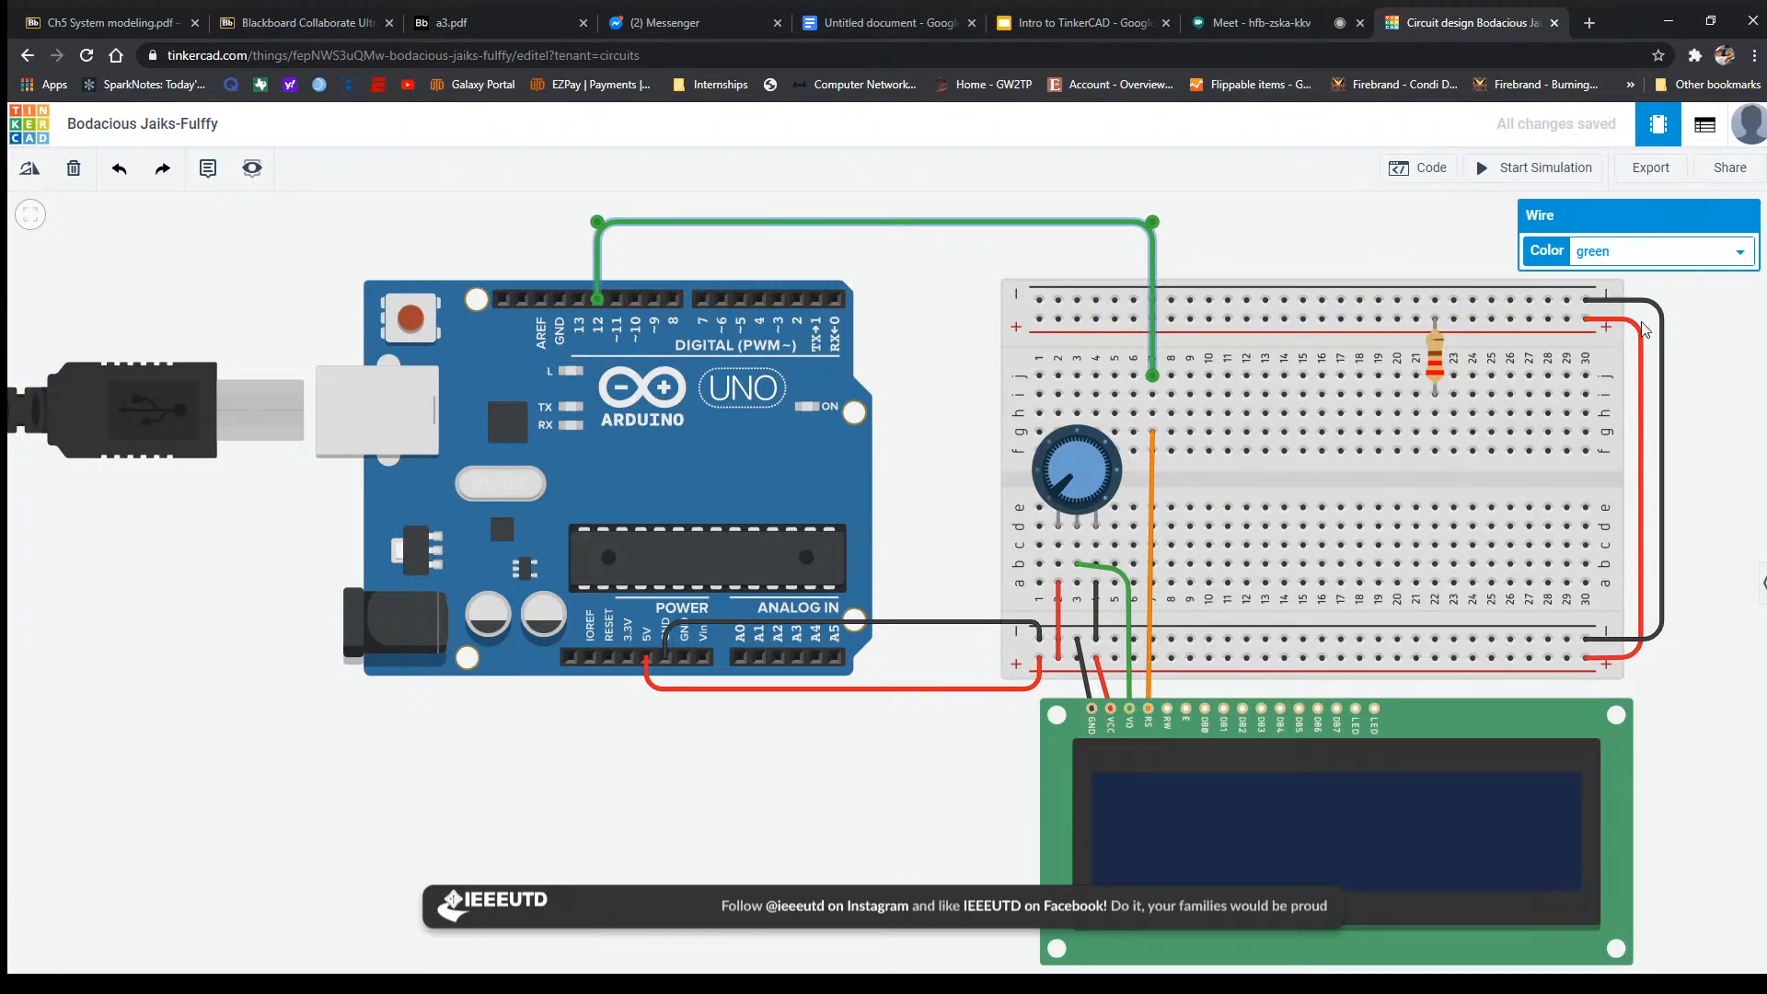
pyautogui.press('3')
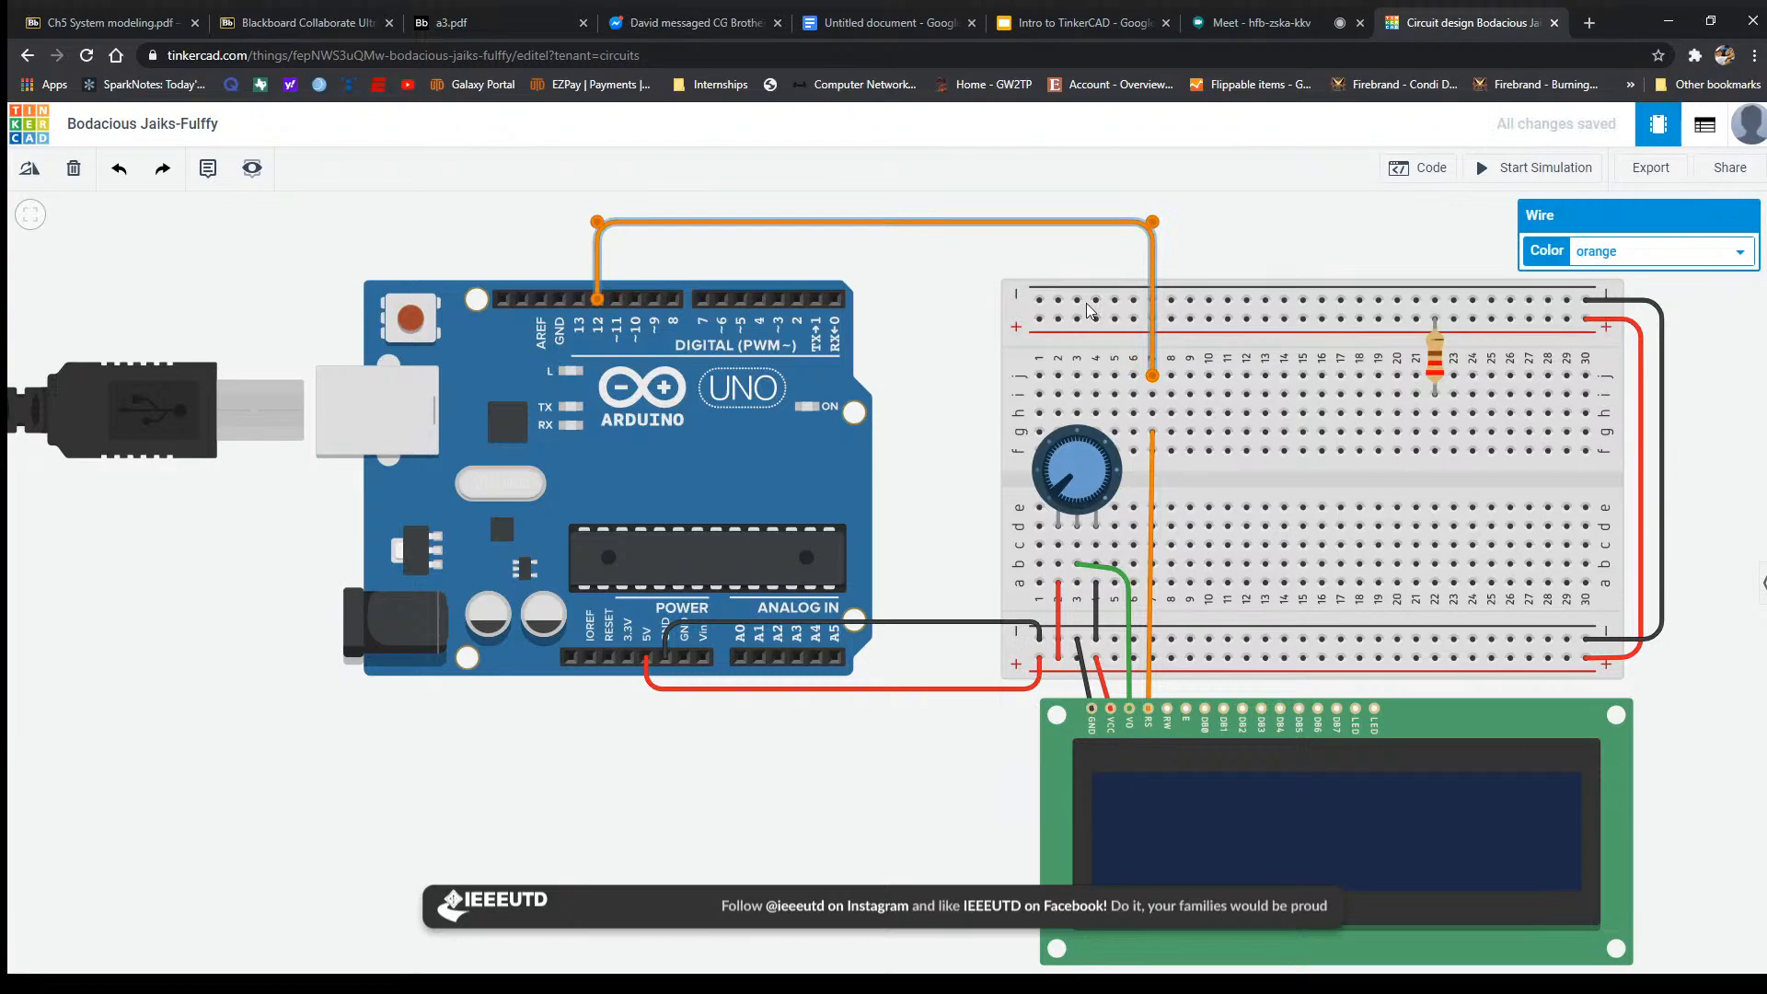
pyautogui.click(939, 274)
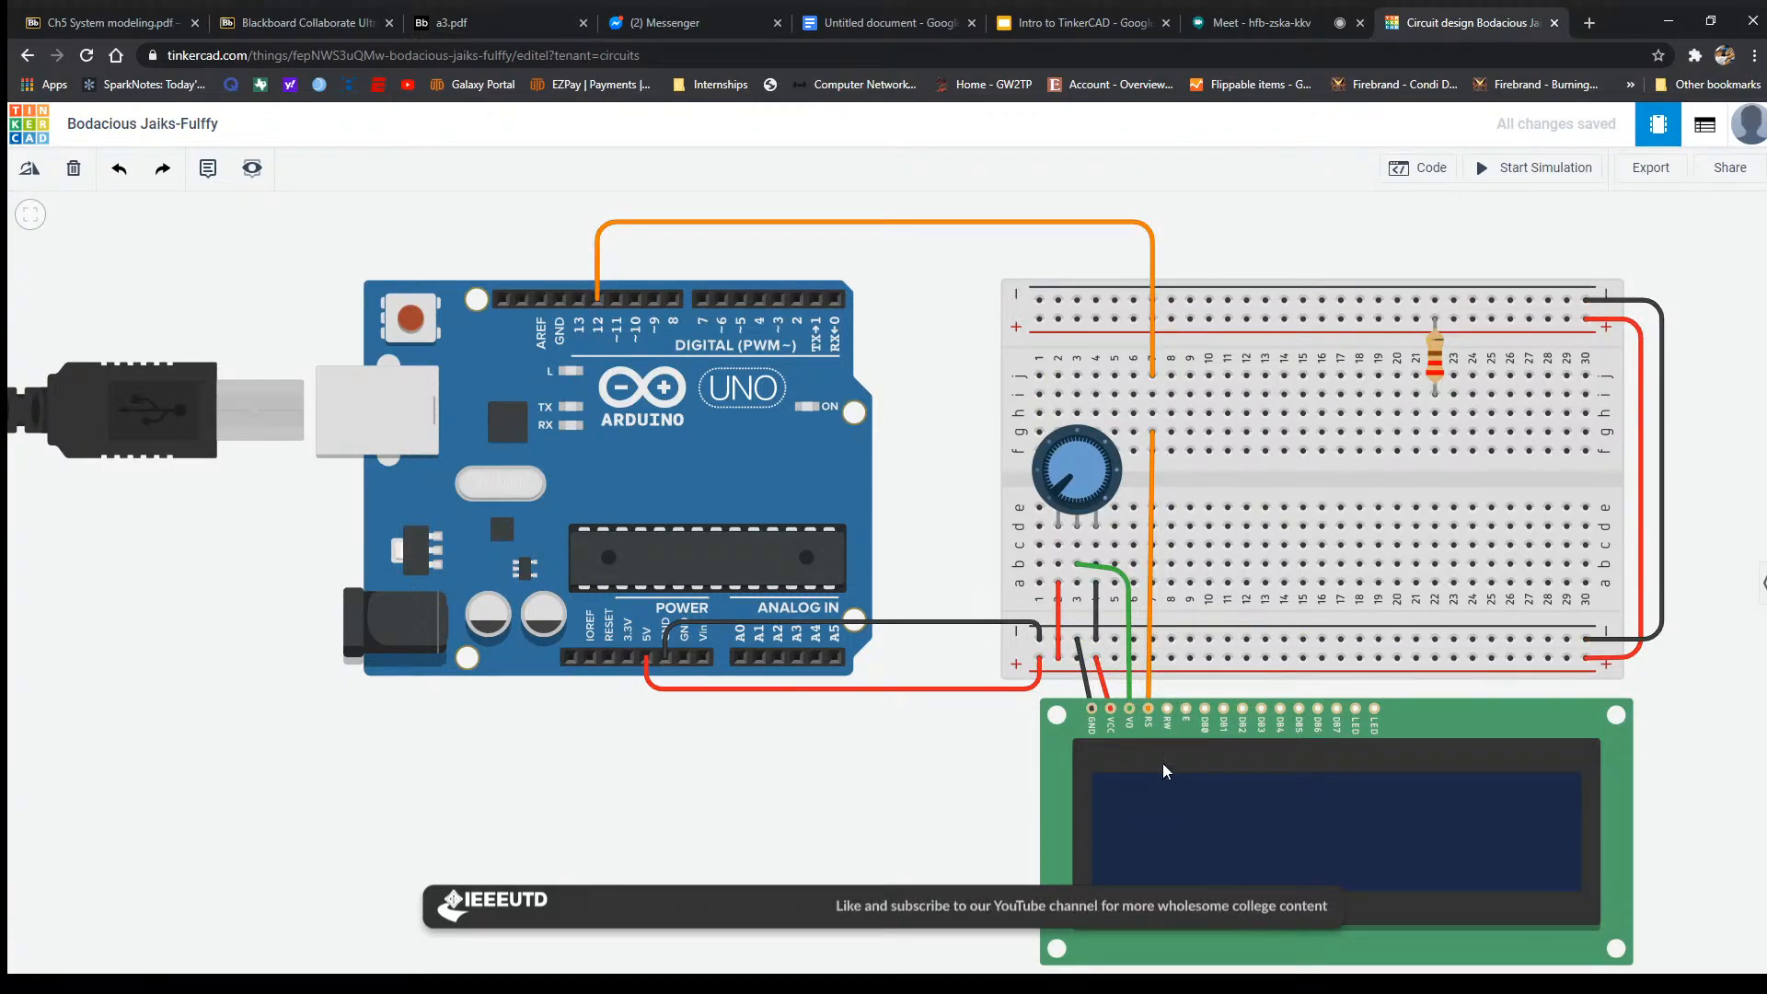
# Wire the LCD's RW pin to the lower negative rail below column 8 and color the wire black.
pyautogui.click(1169, 711)
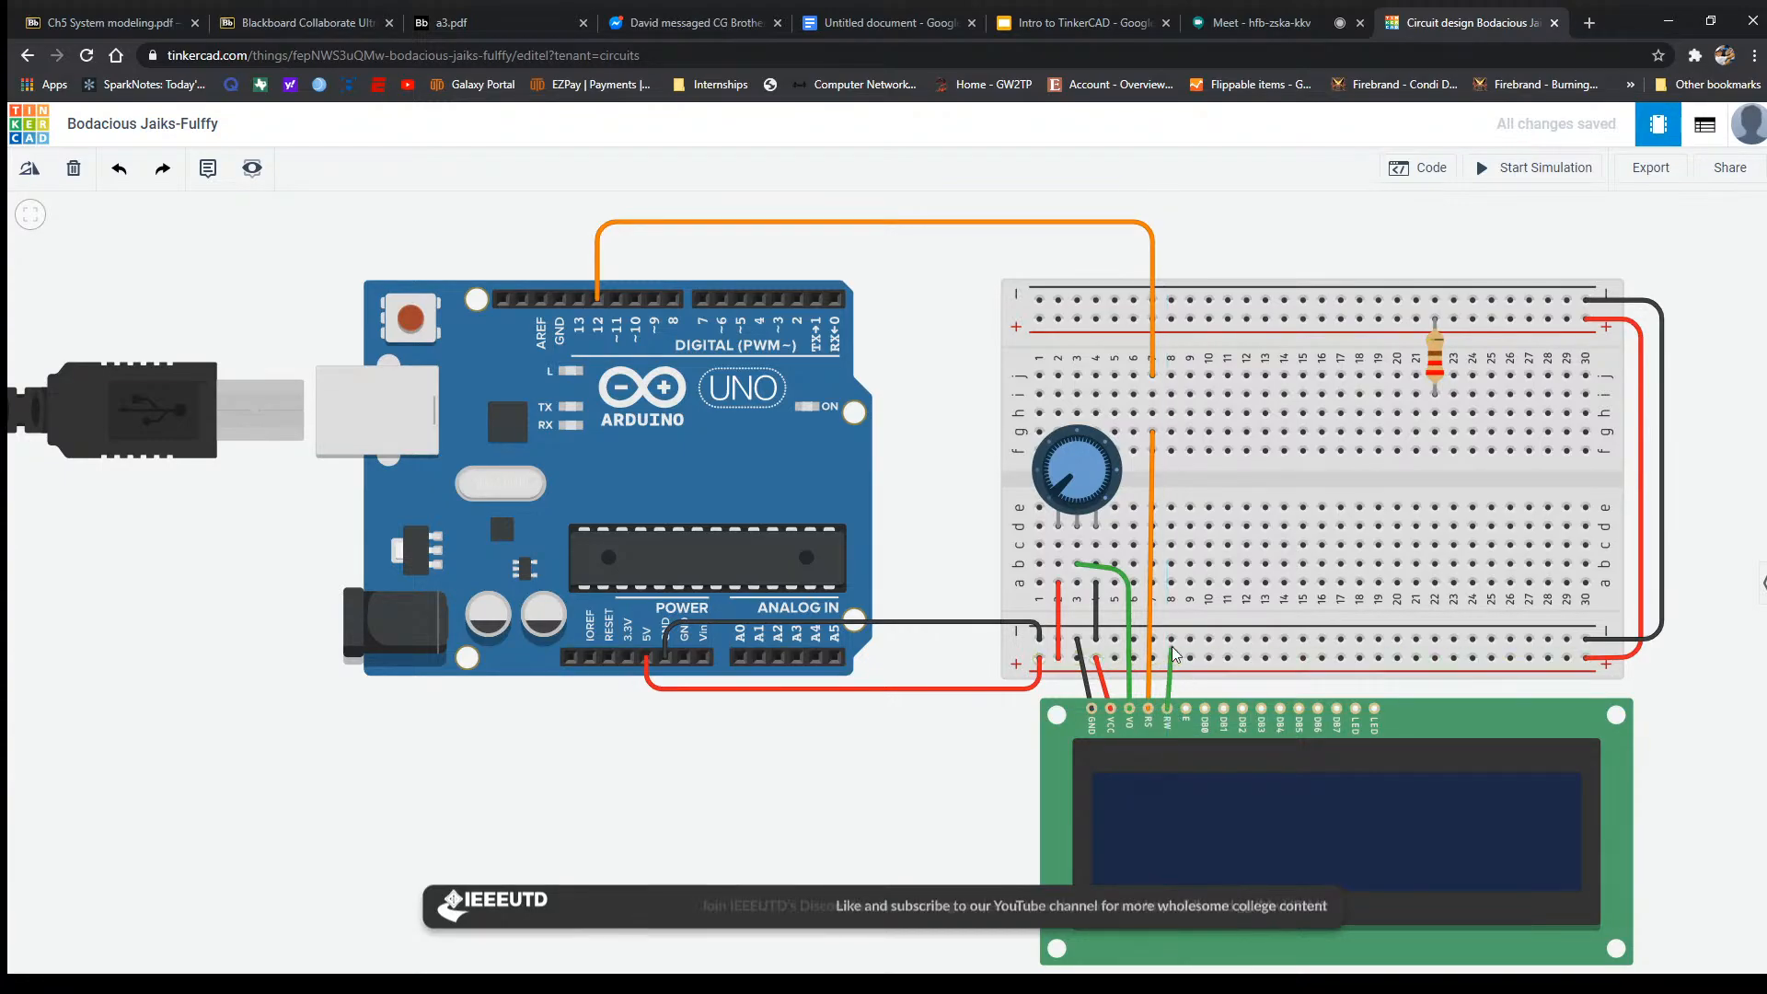
pyautogui.click(1170, 639)
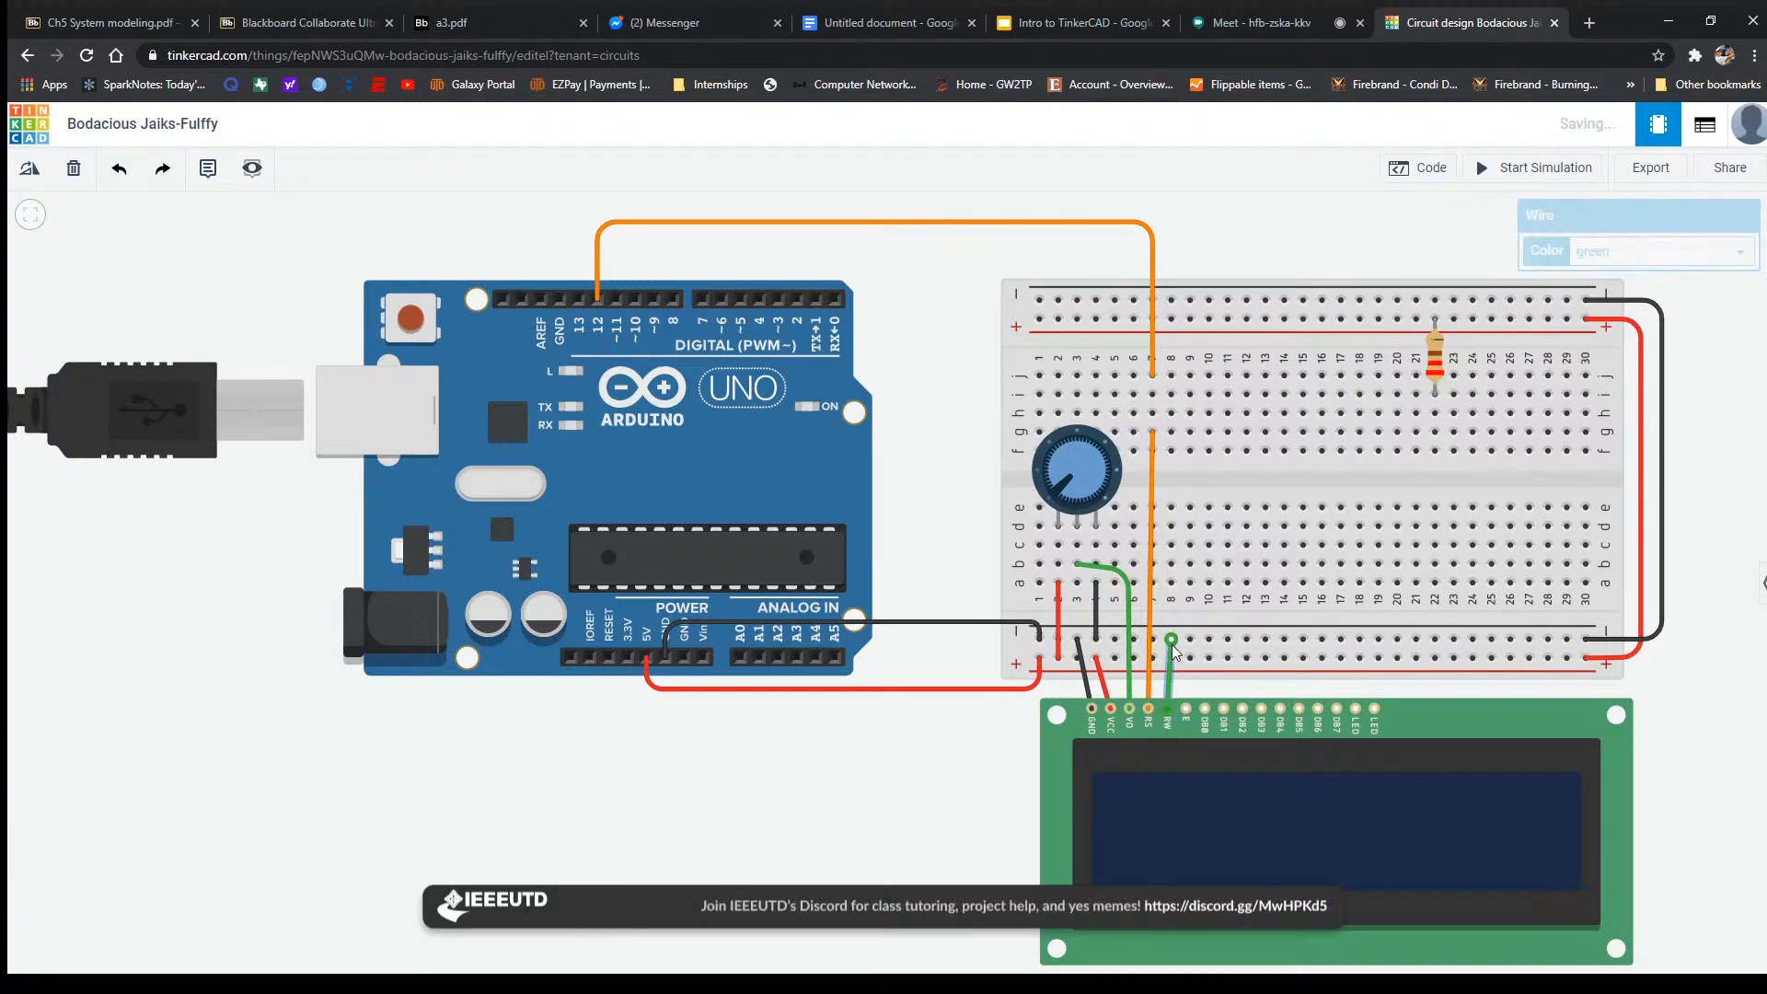
pyautogui.click(1611, 250)
pyautogui.click(1597, 281)
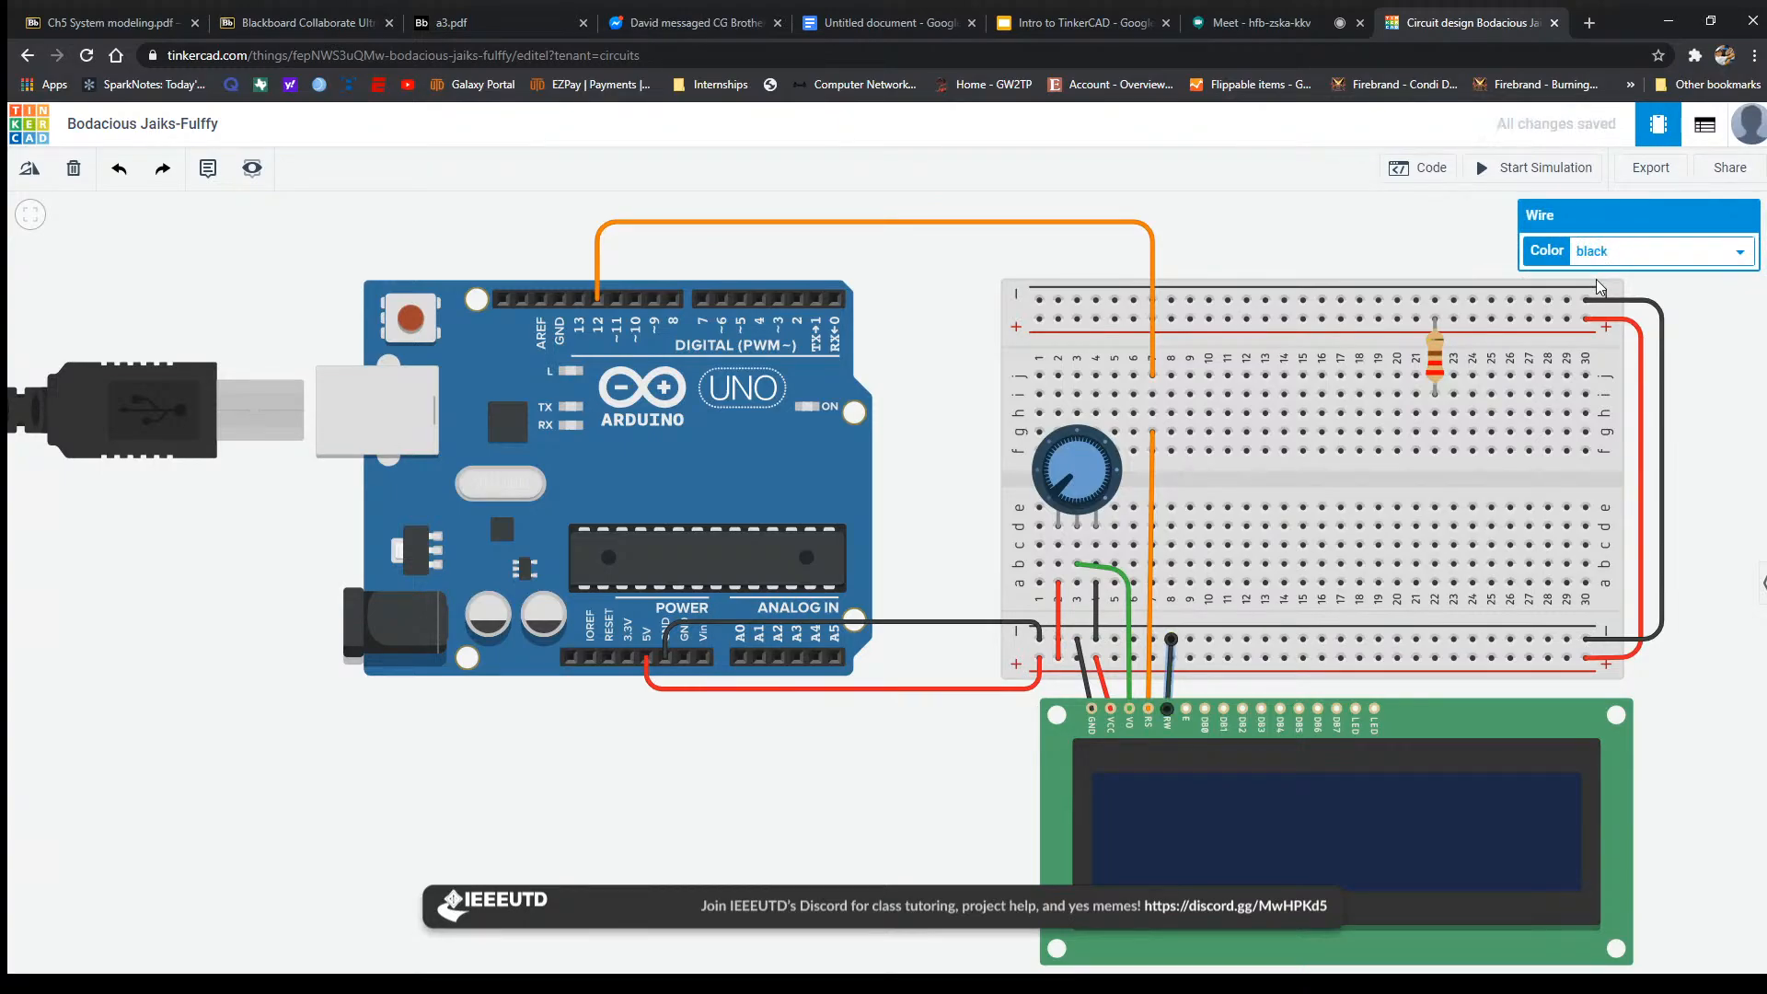
pyautogui.click(1191, 744)
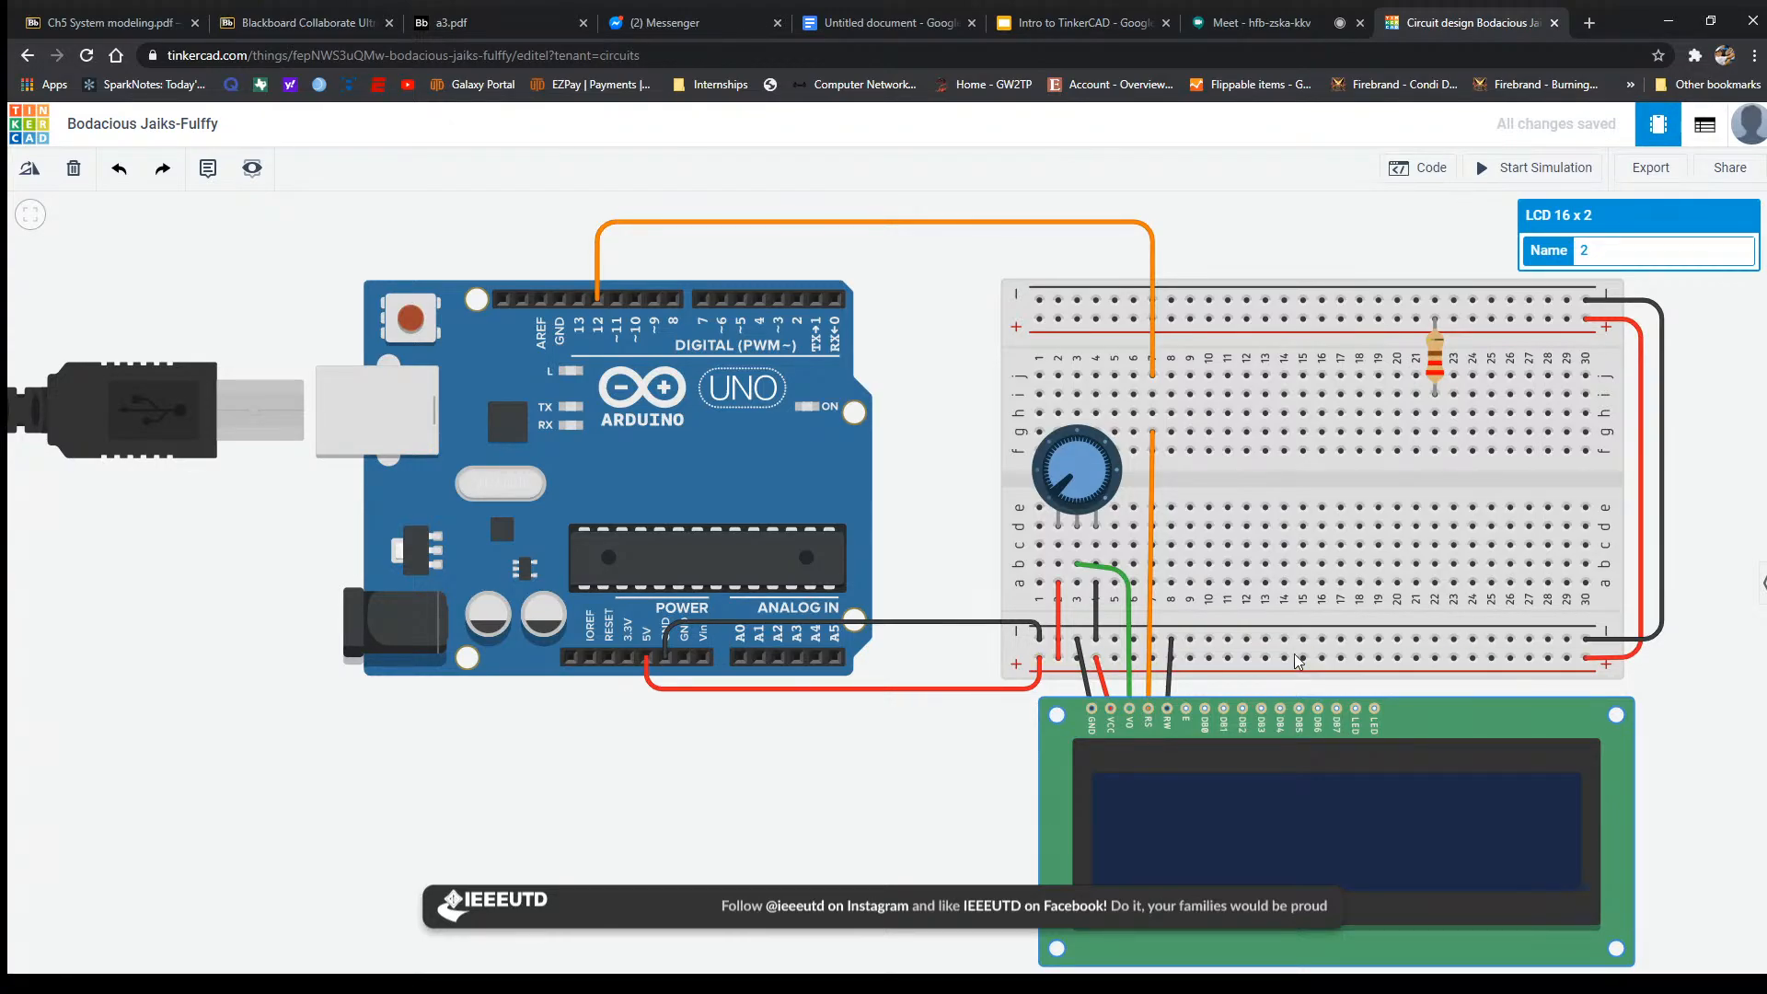
# Wire the LCD's Enable pin to breadboard hole g9, and connect hole j9 to Arduino digital pin 11 with a wire routed above the boards.
pyautogui.click(1185, 709)
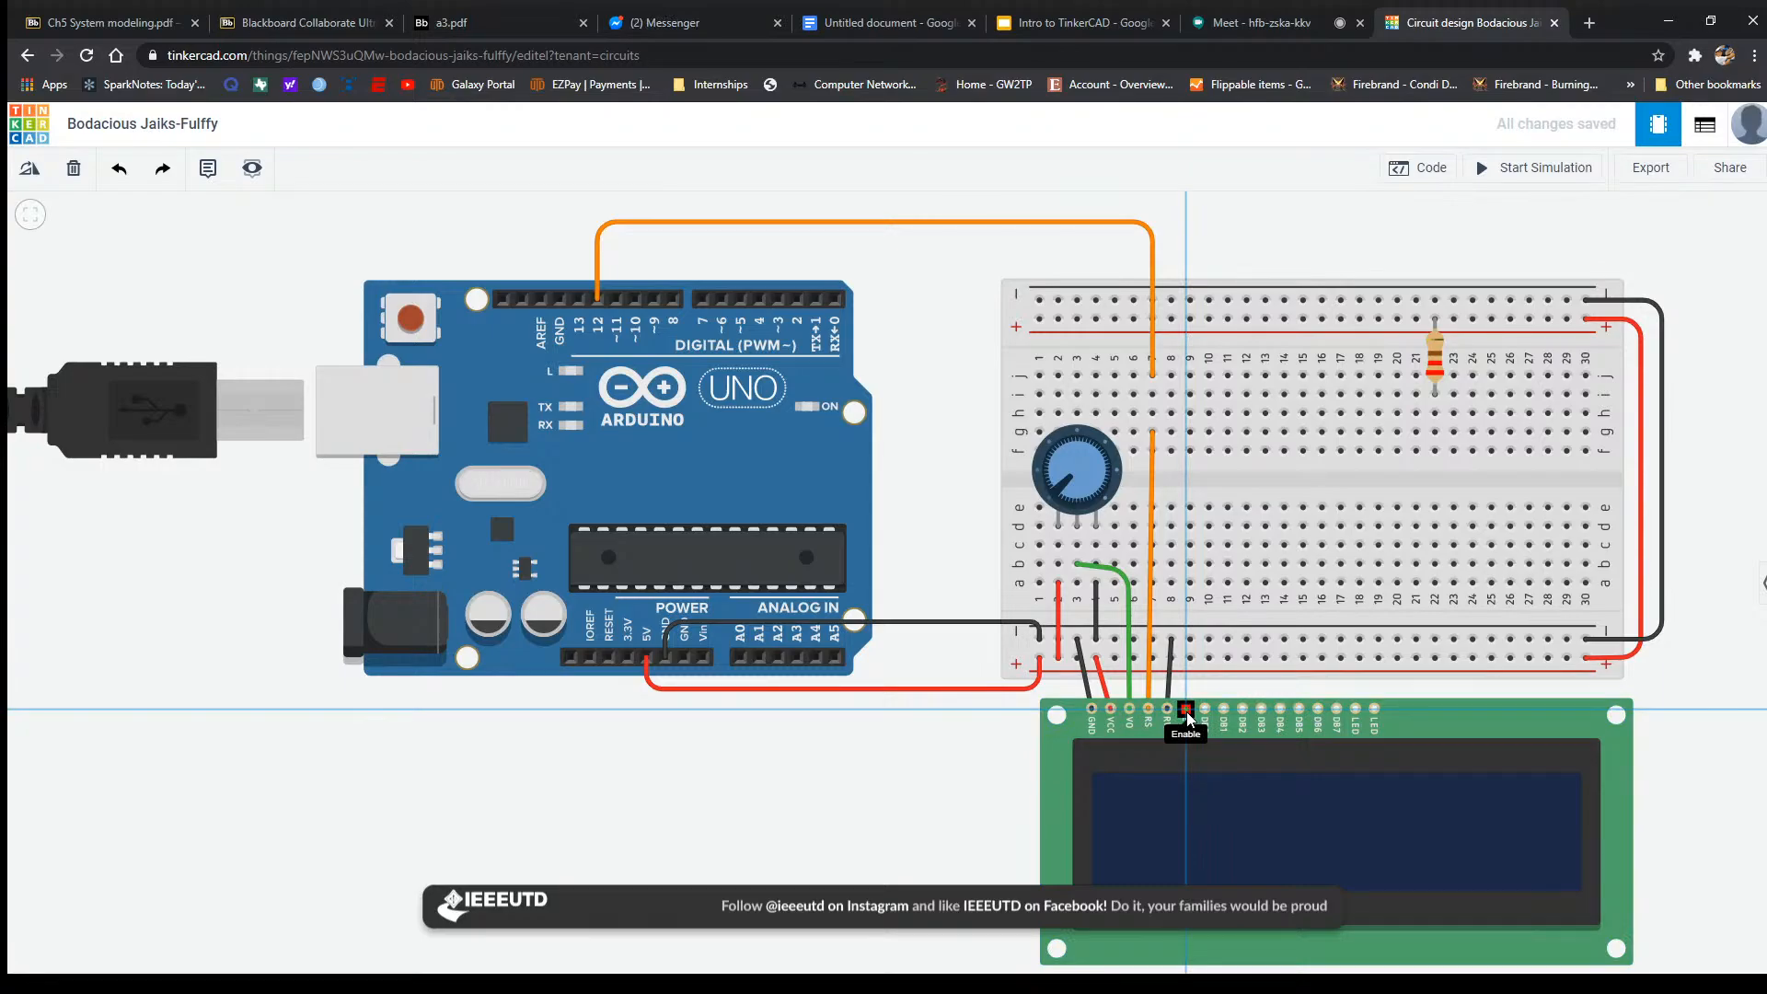
pyautogui.click(1192, 433)
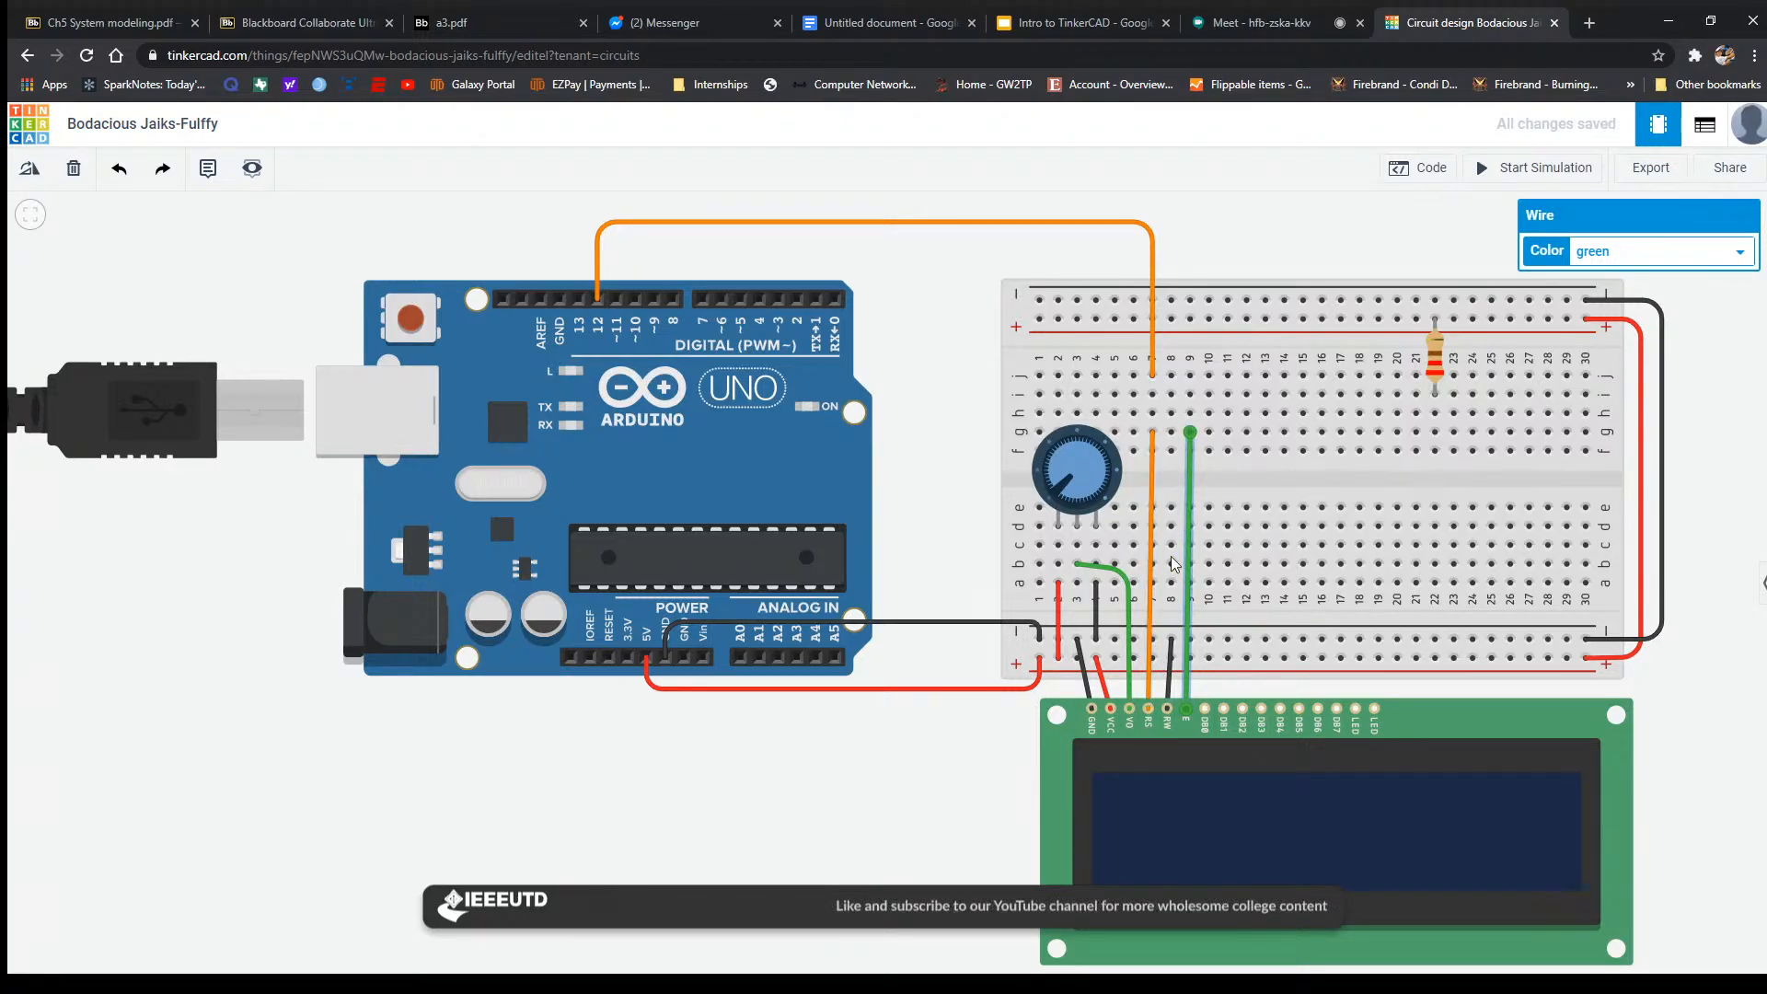
pyautogui.moveTo(1191, 432); pyautogui.dragTo(1191, 203)
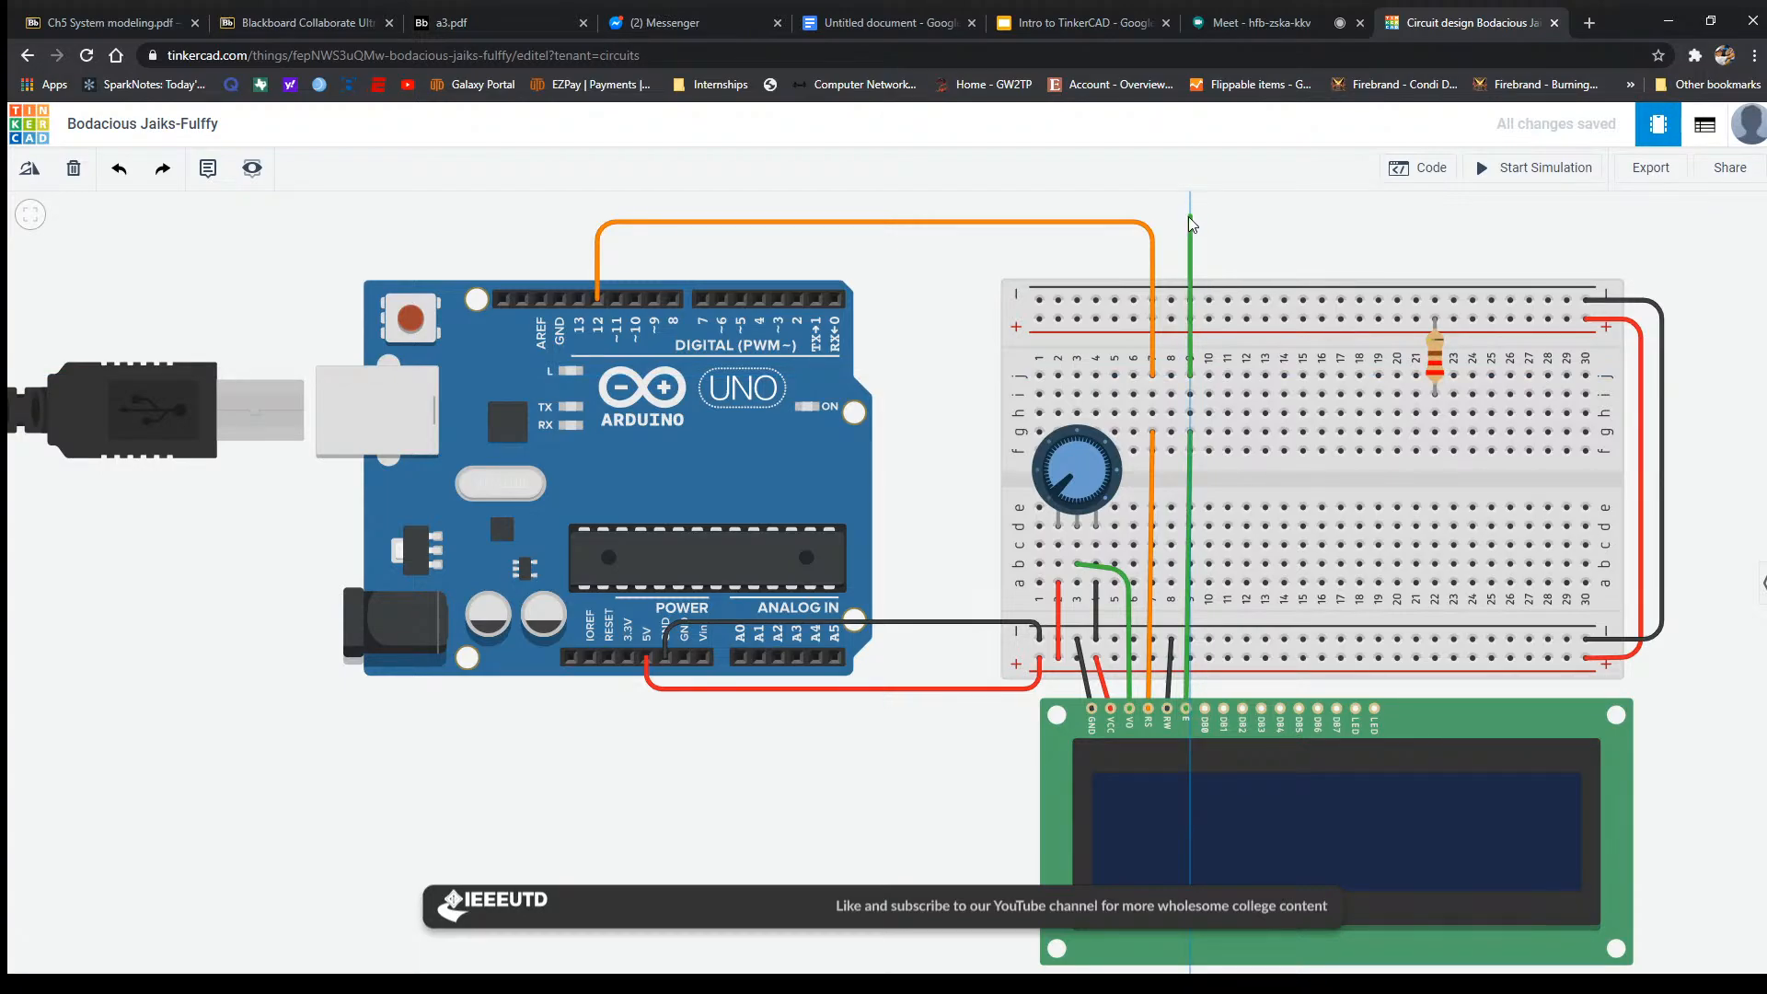
pyautogui.click(1189, 217)
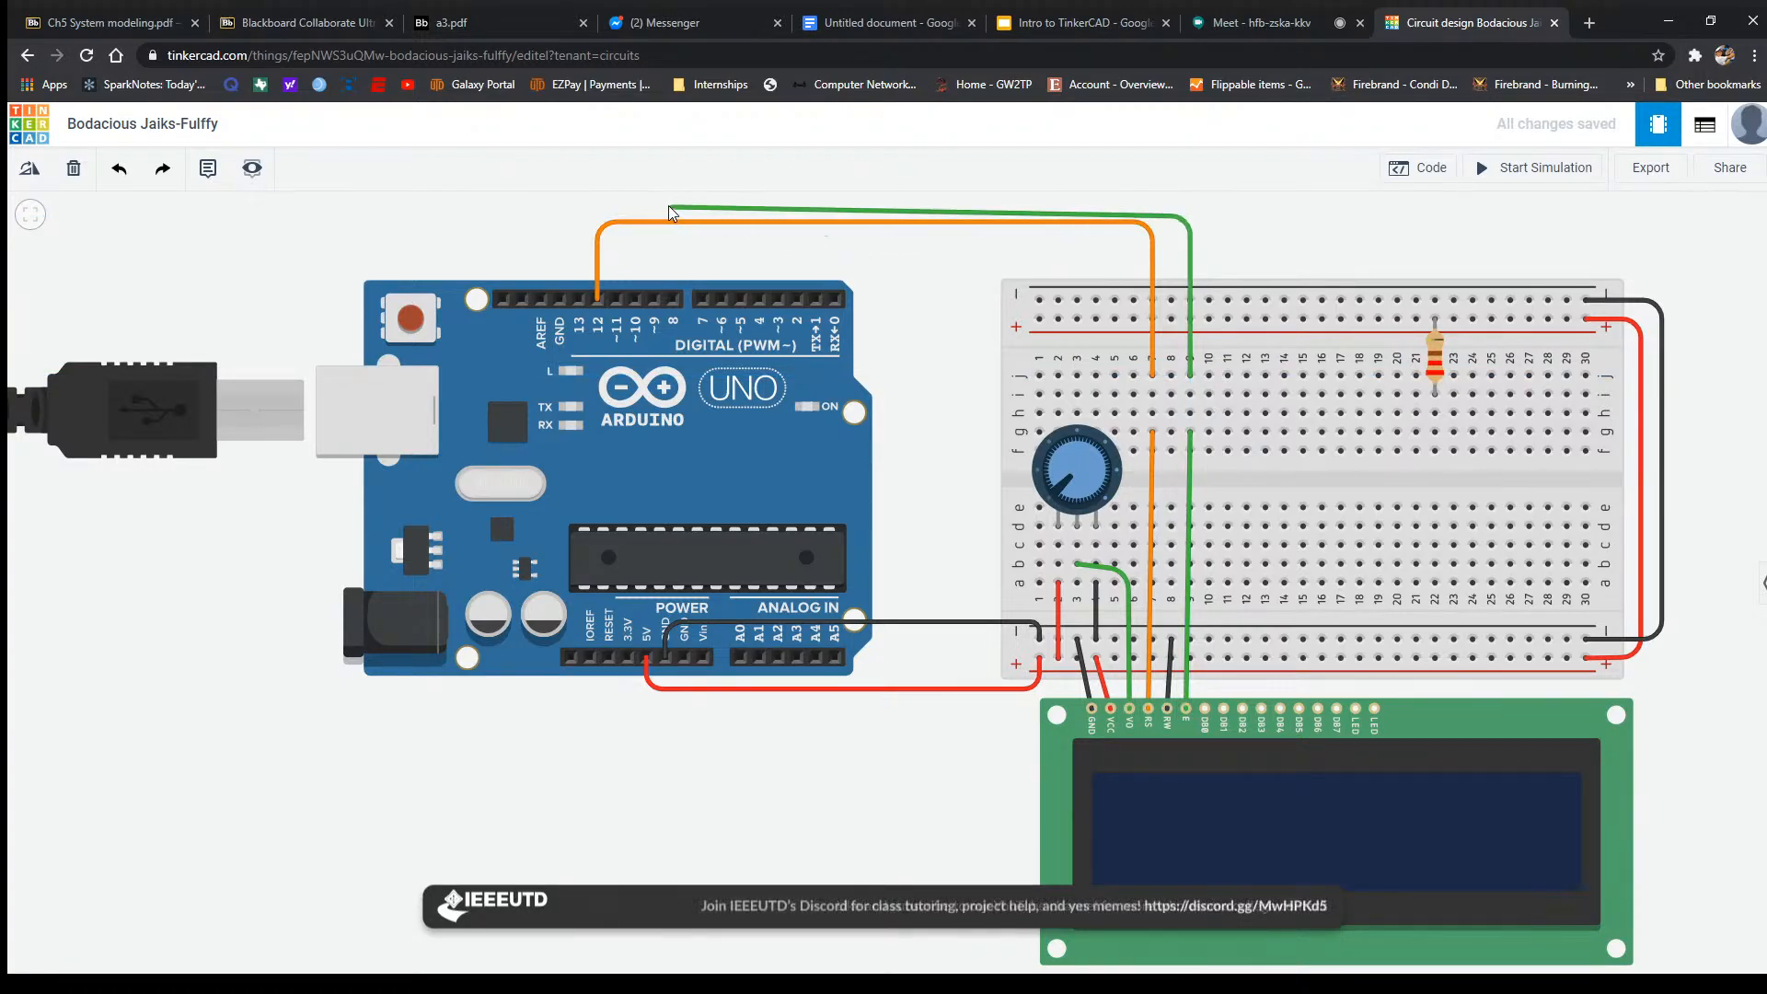
pyautogui.click(617, 214)
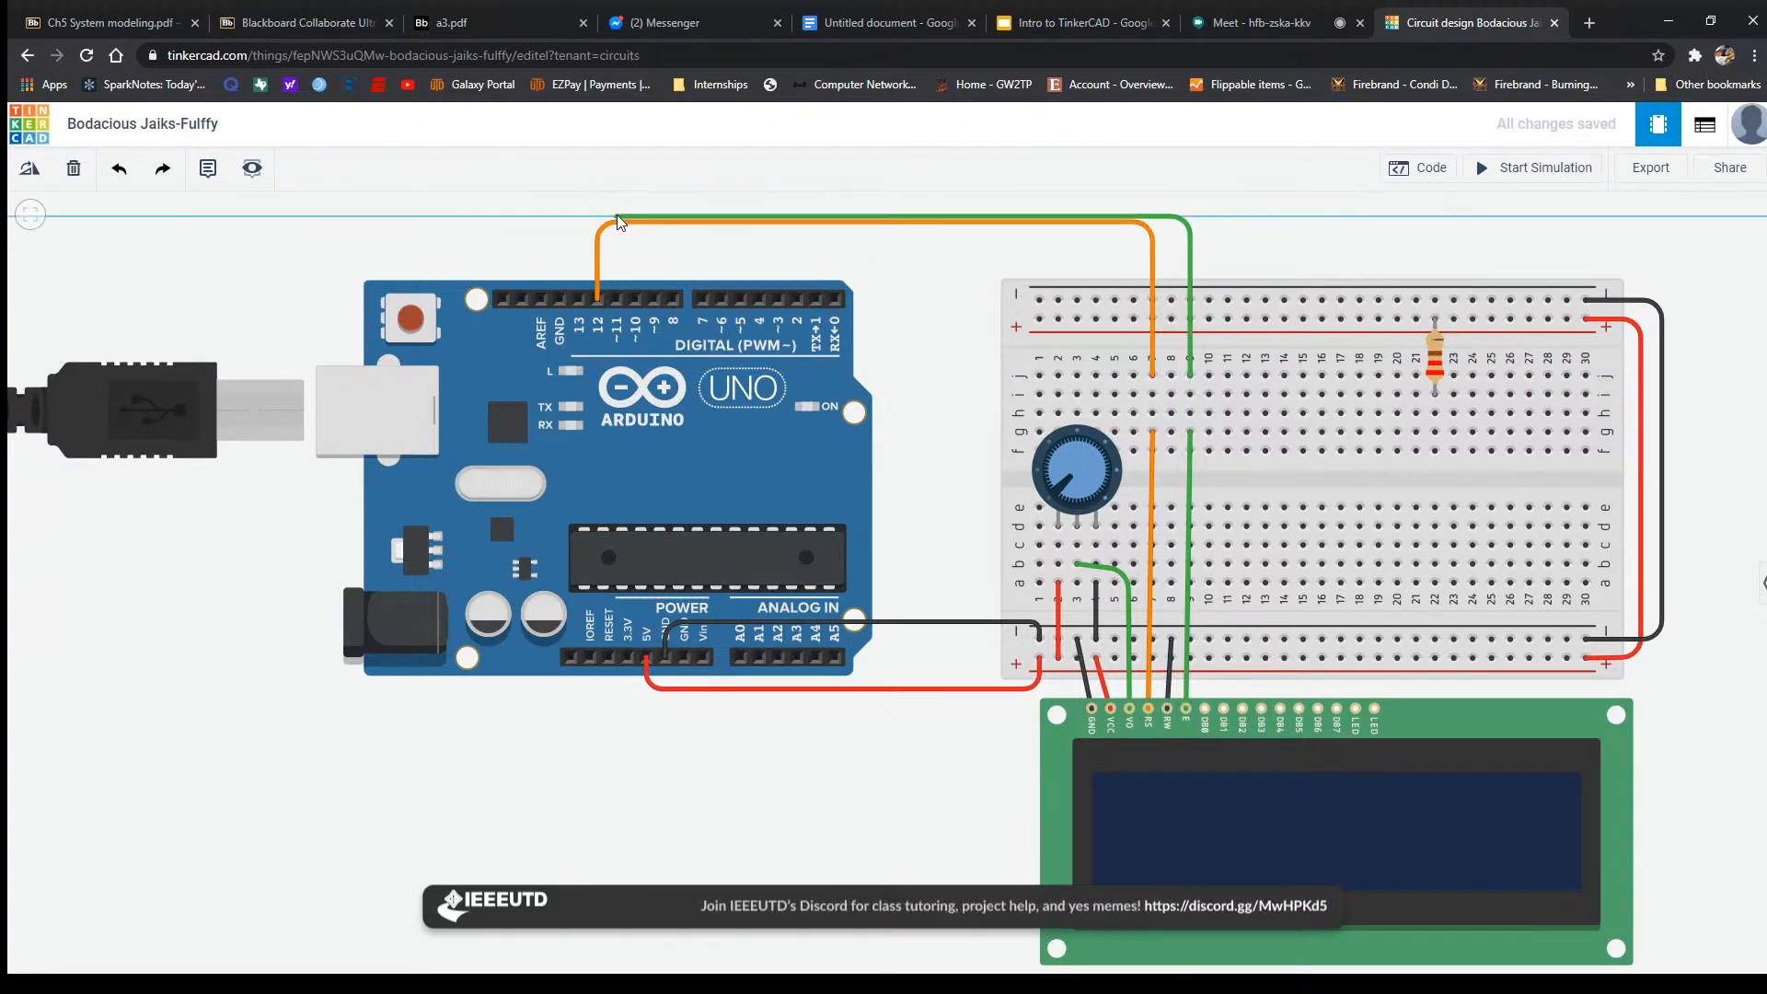
pyautogui.click(616, 301)
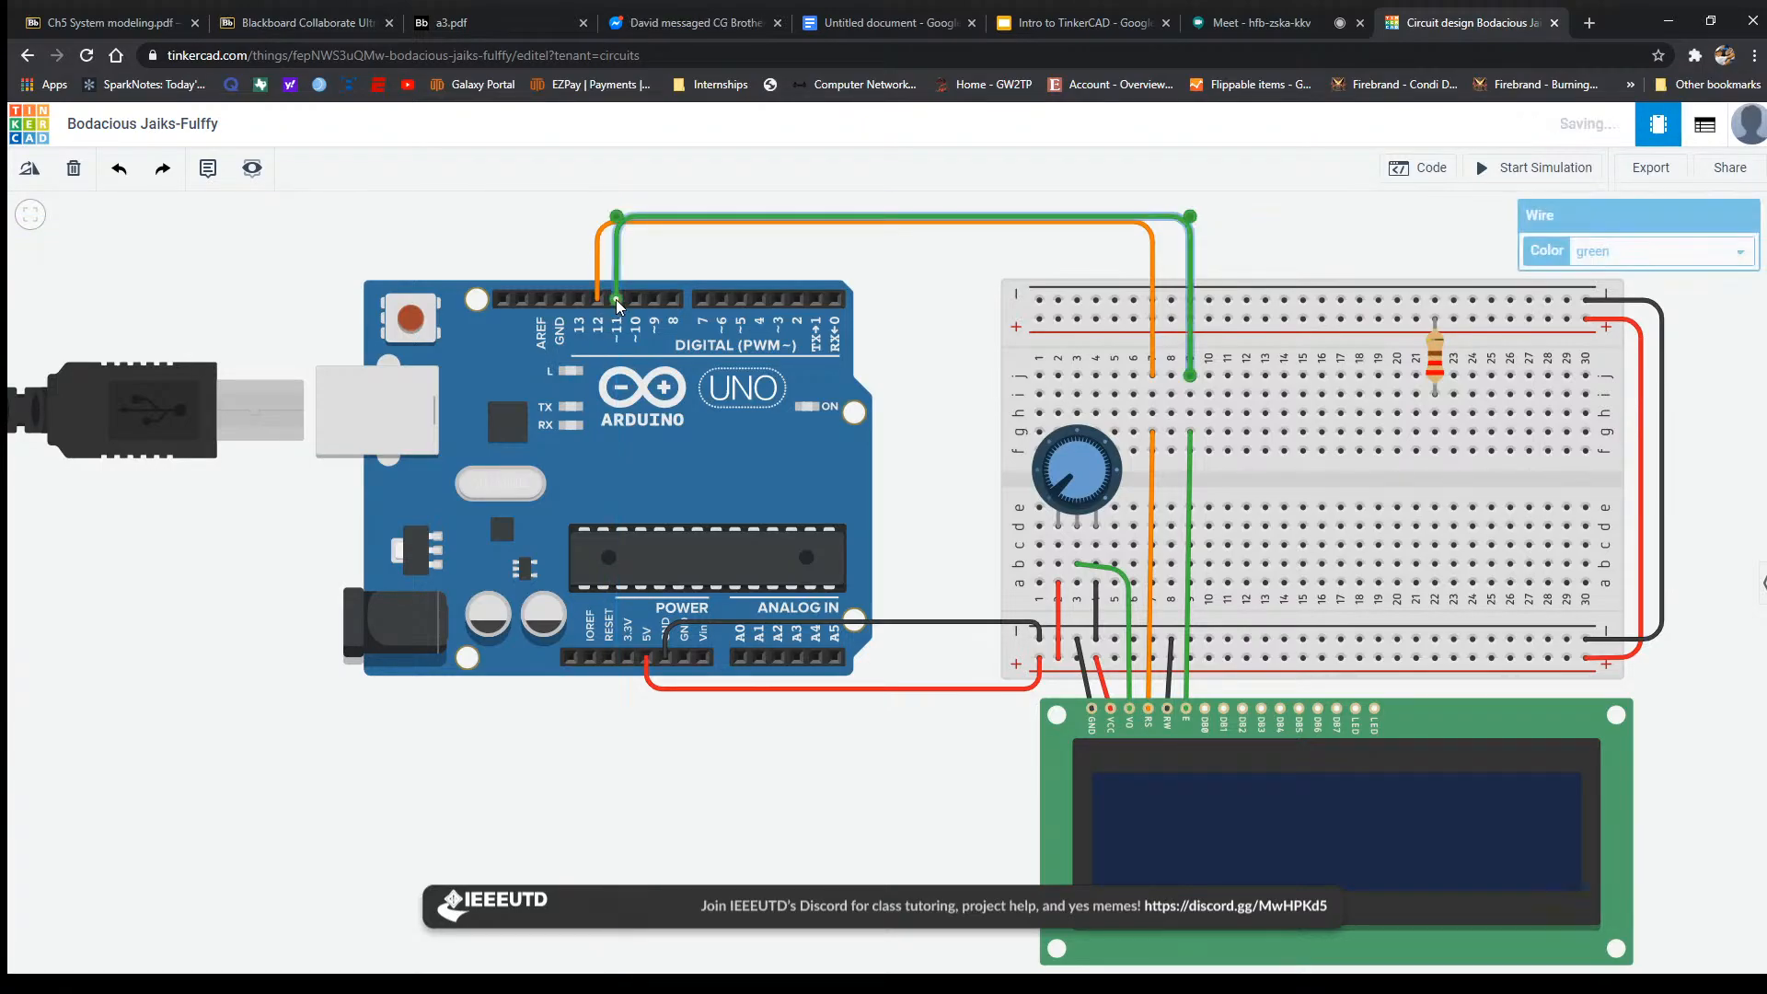
pyautogui.click(1274, 233)
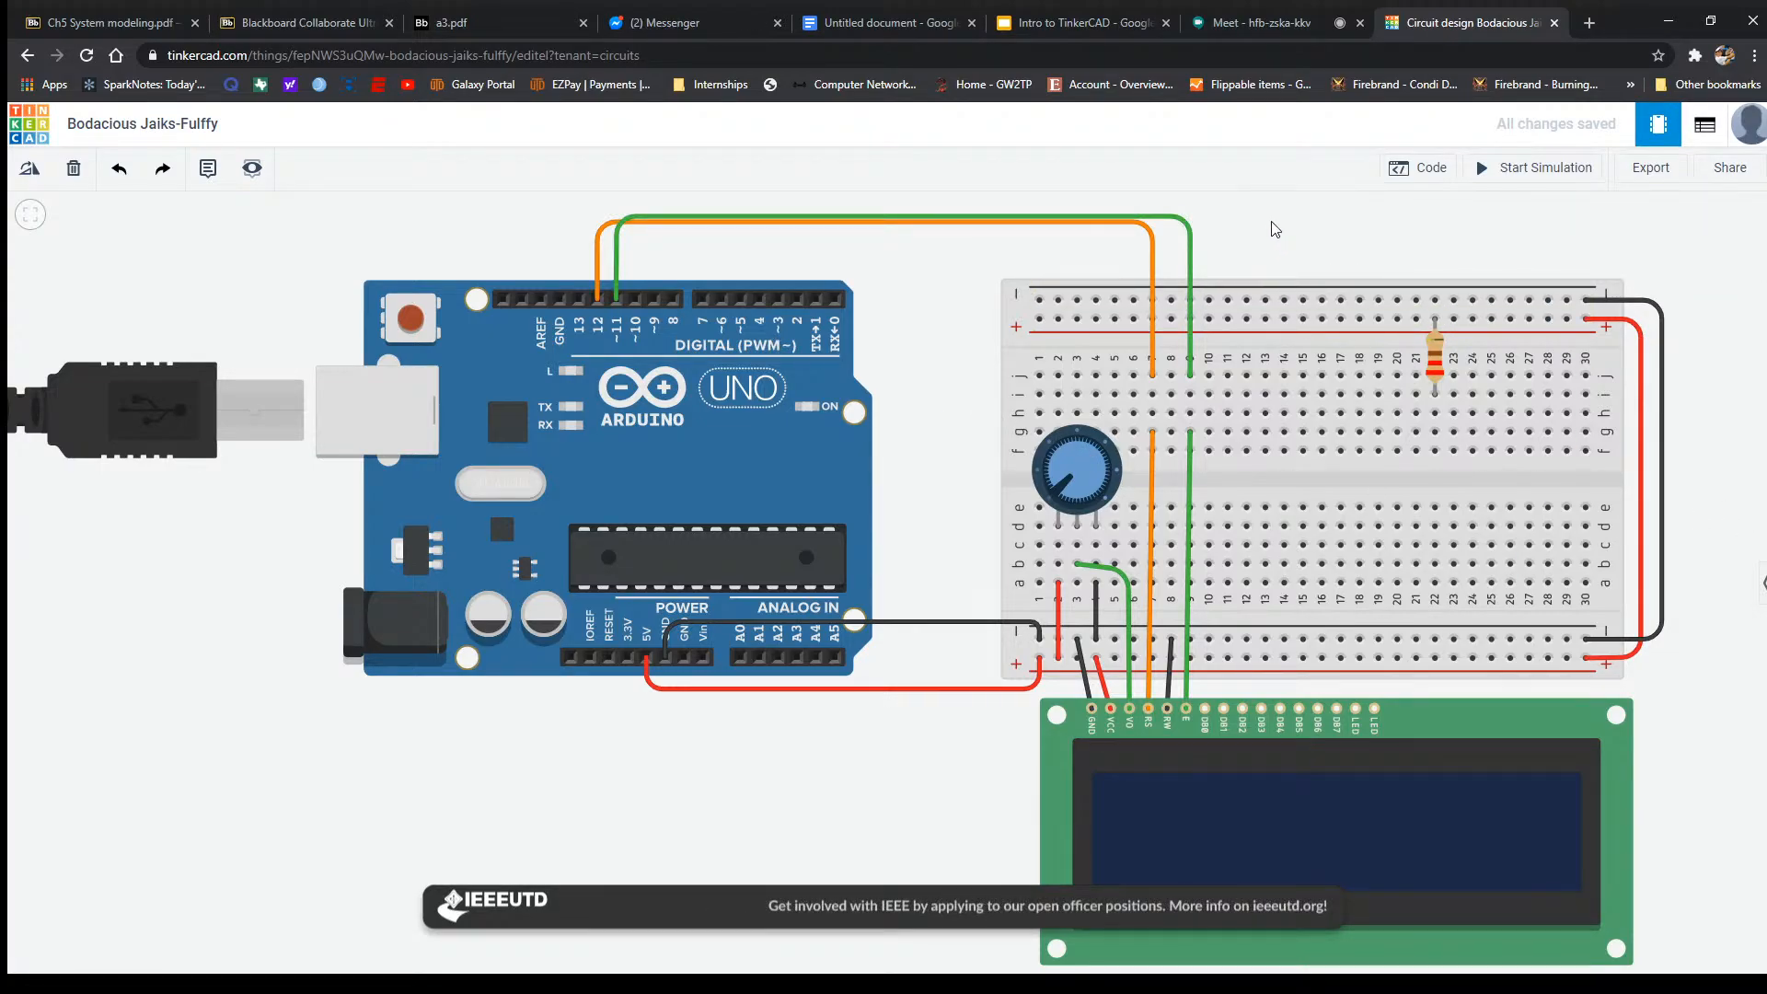
# Color both Enable wires yellow: the one from j9 to pin 11 and the one from the LCD to g9.
pyautogui.click(1189, 223)
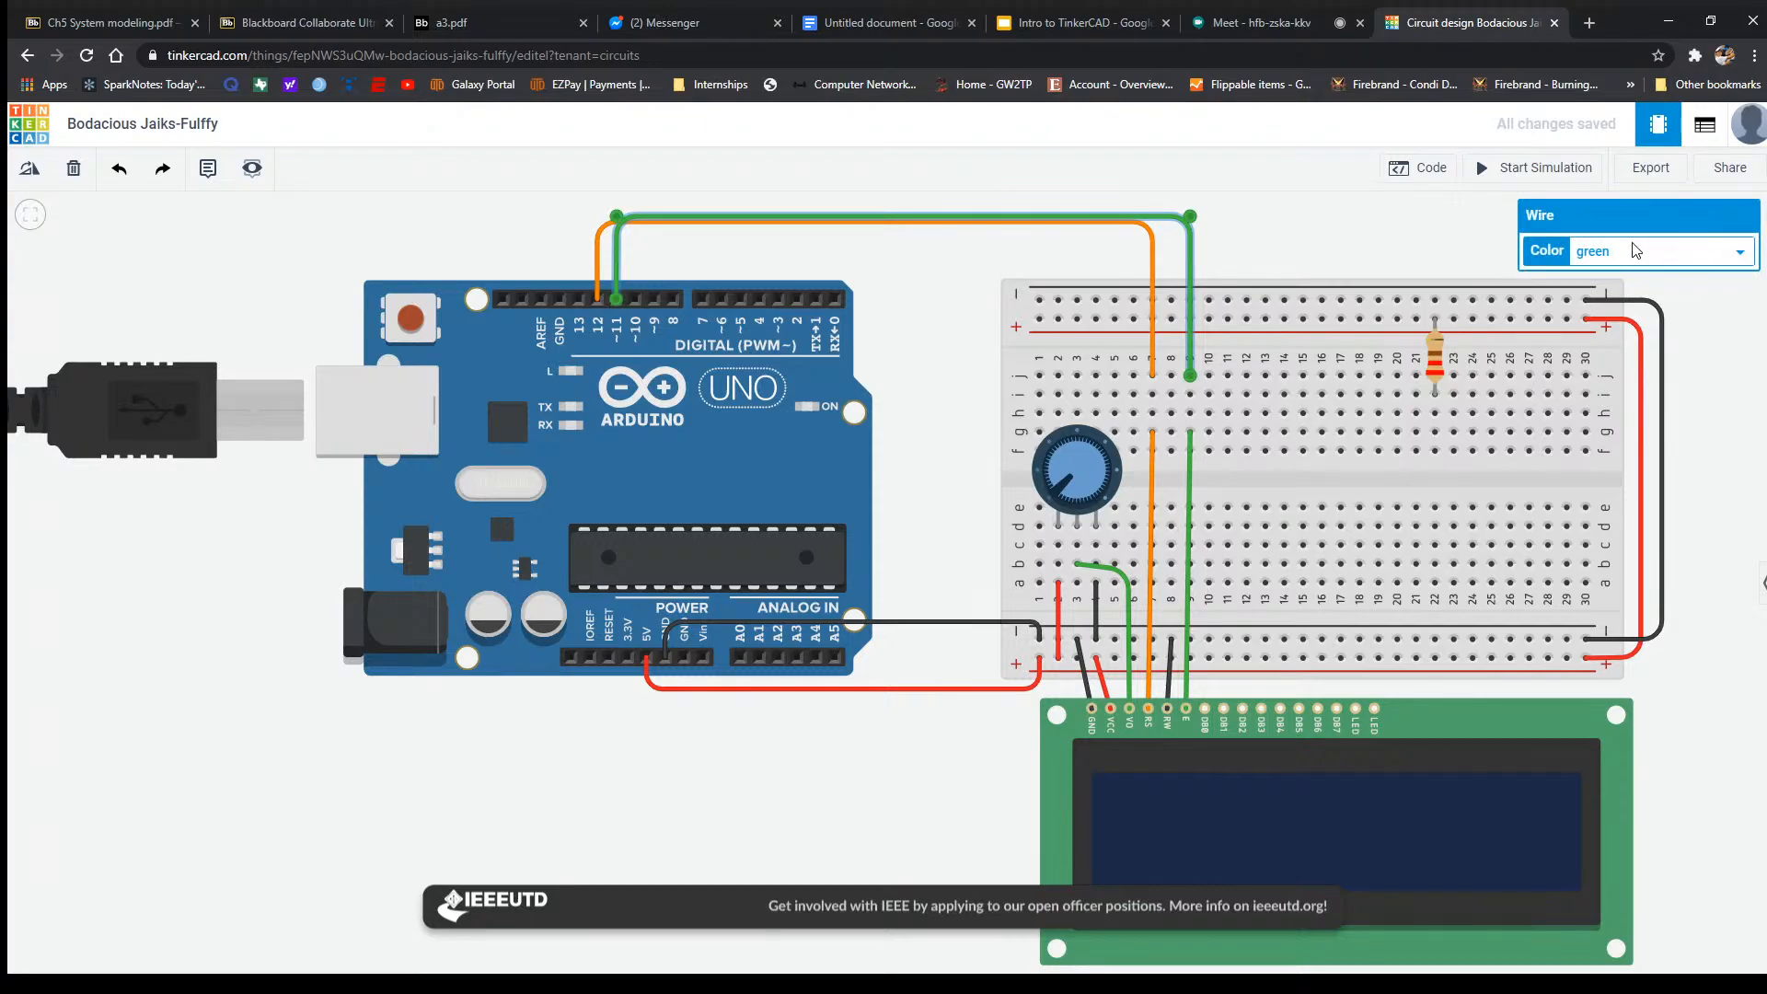
pyautogui.click(1602, 324)
pyautogui.click(1189, 451)
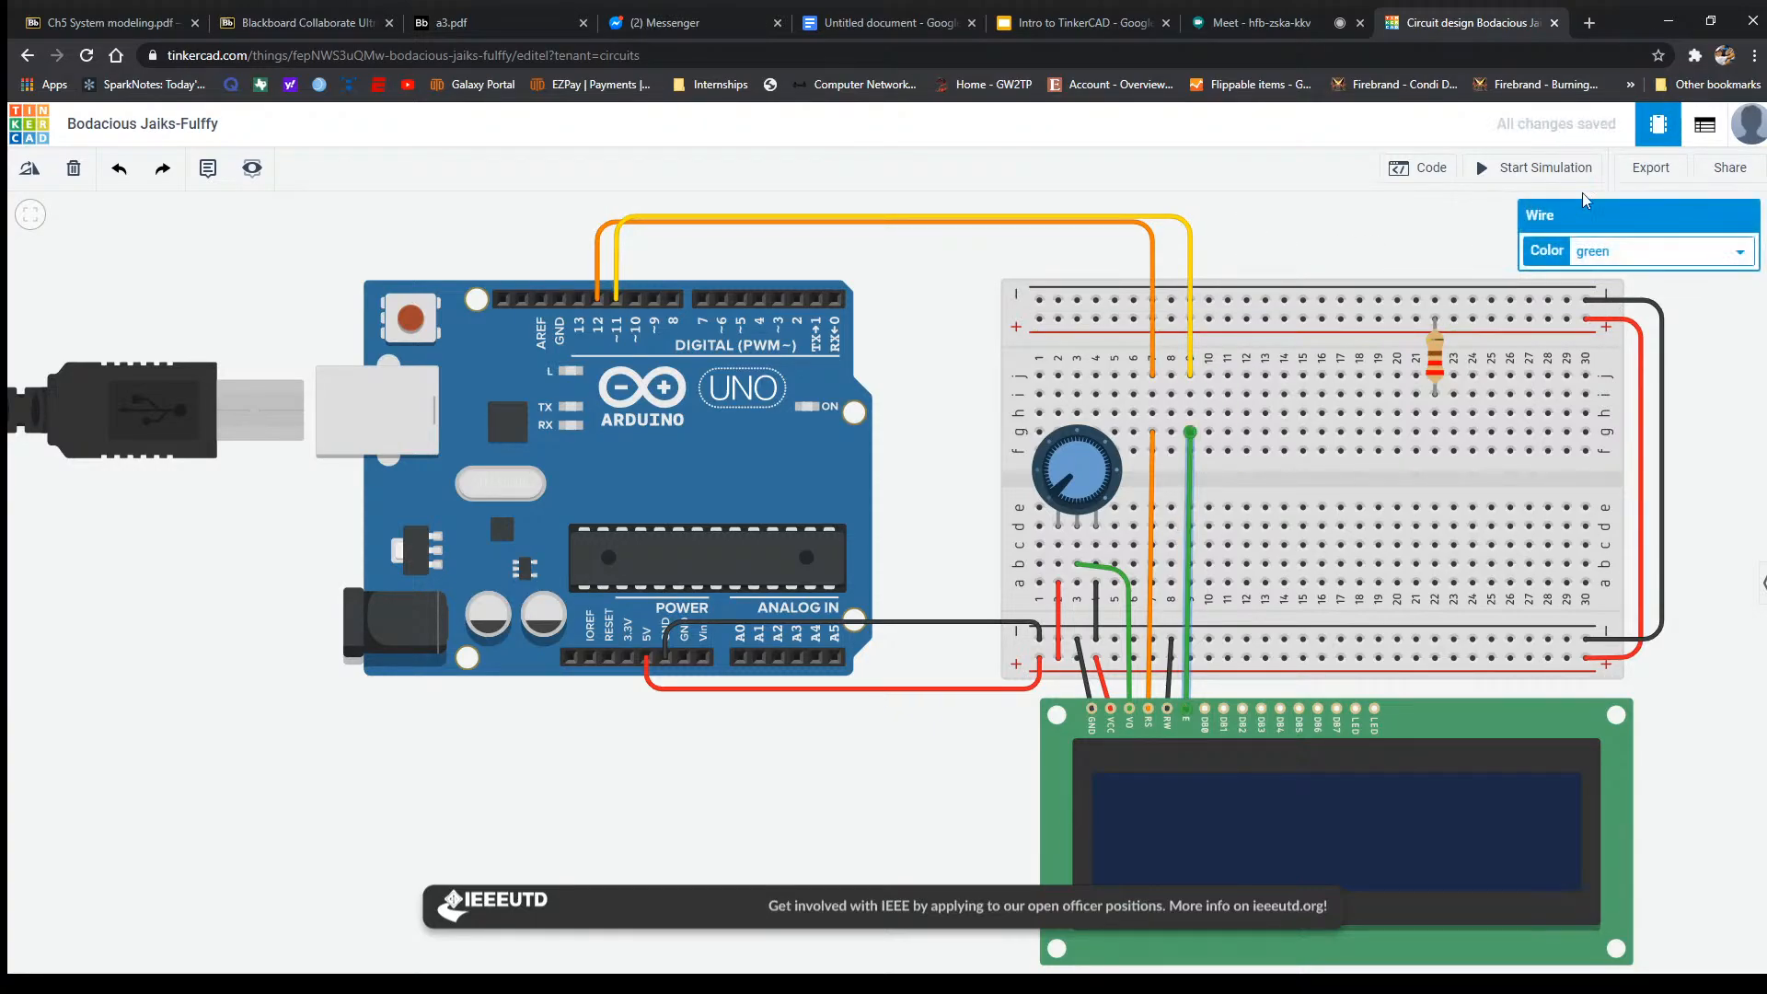
pyautogui.click(1616, 333)
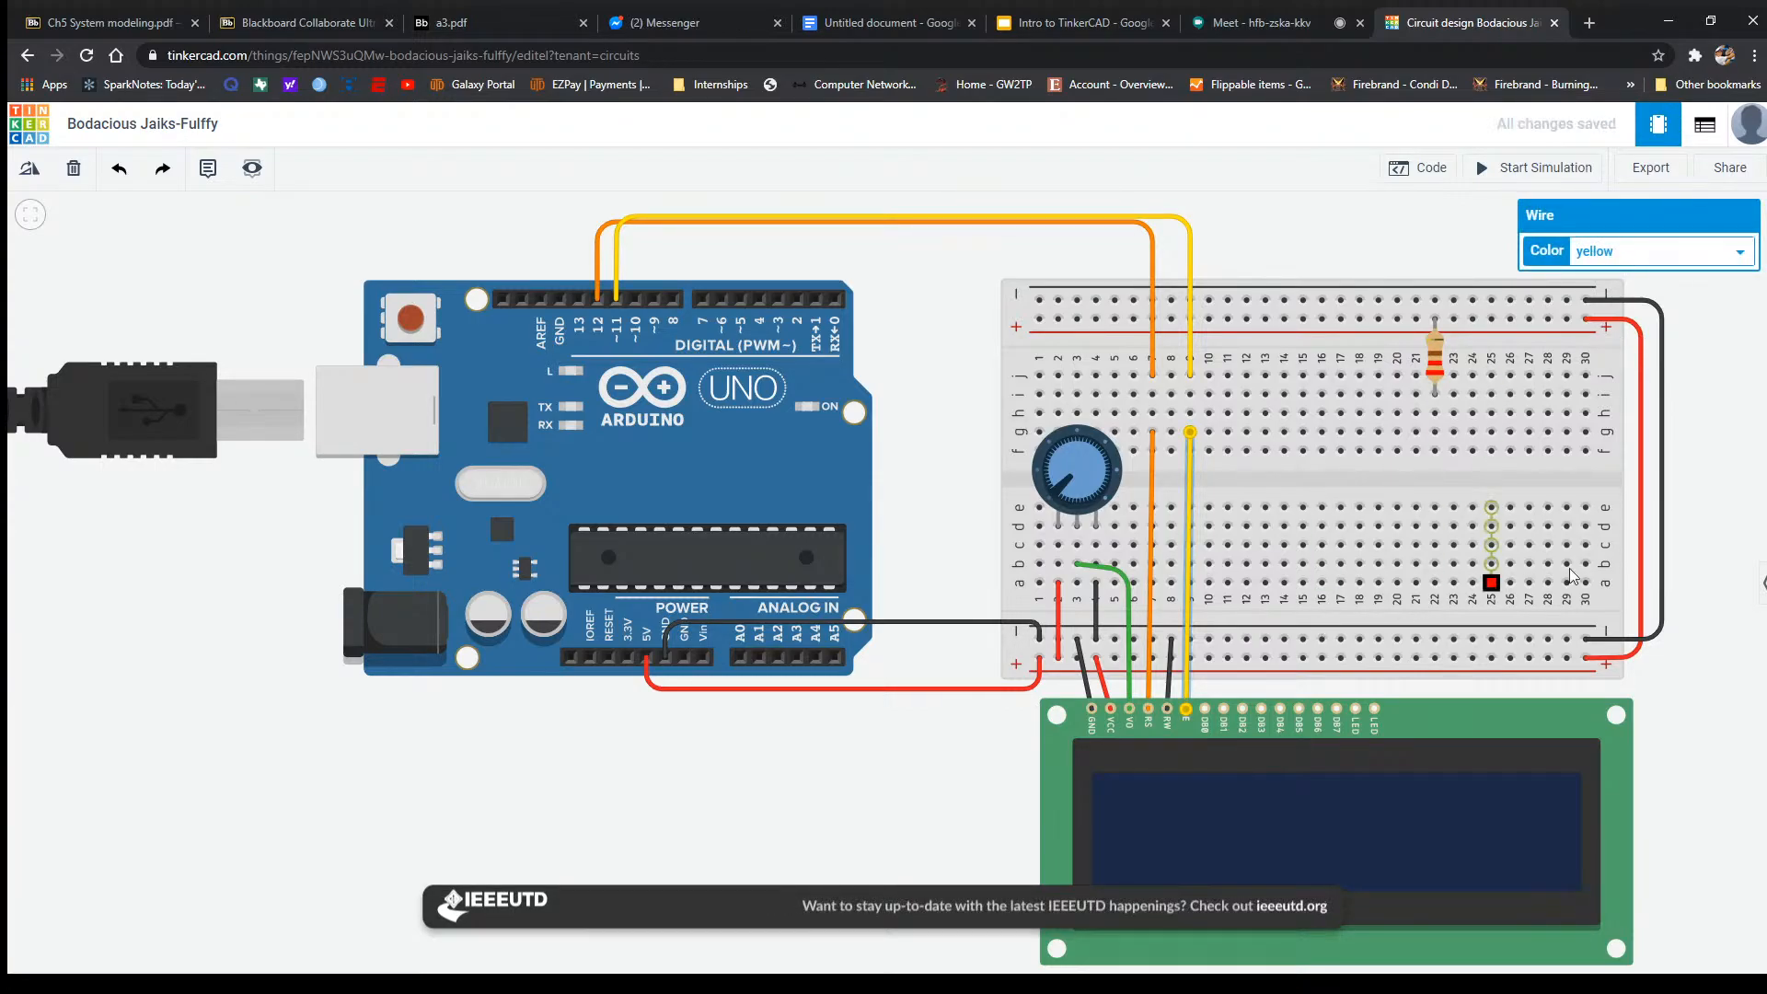
pyautogui.click(1723, 508)
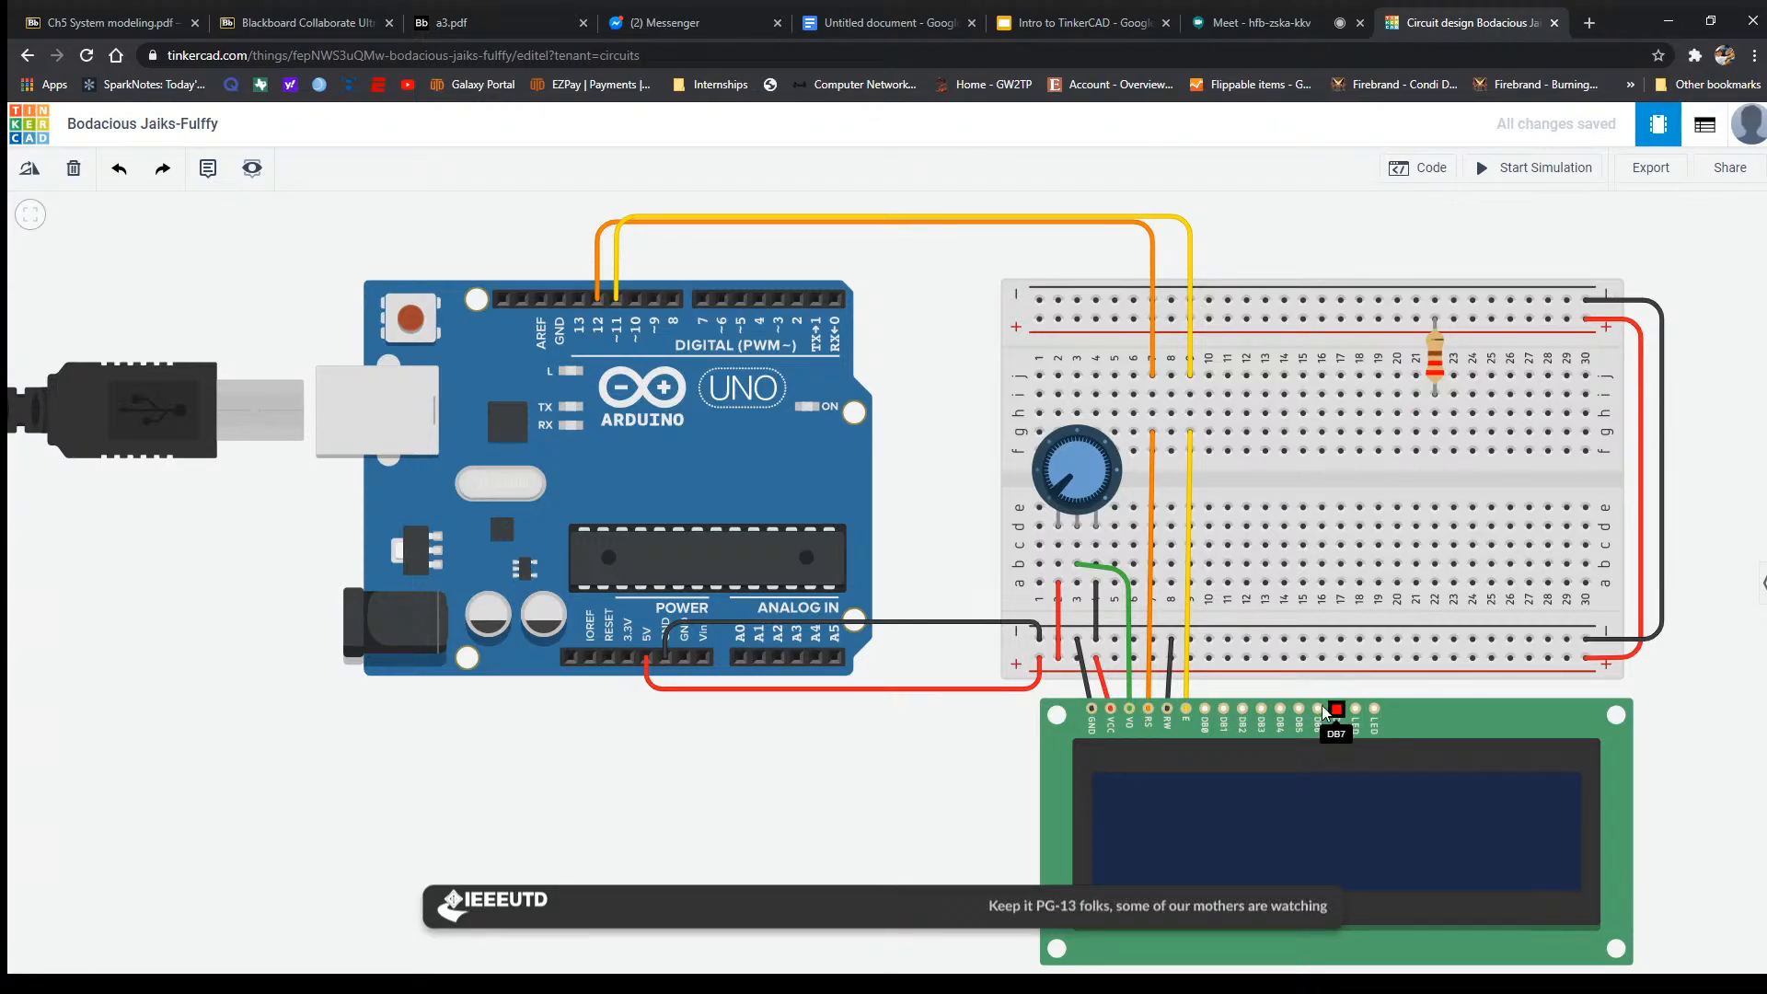
# Wire the LCD's DB4, DB5, DB6 and DB7 pins to breadboard holes f14, f15, f16 and f17 respectively.
pyautogui.click(1281, 707)
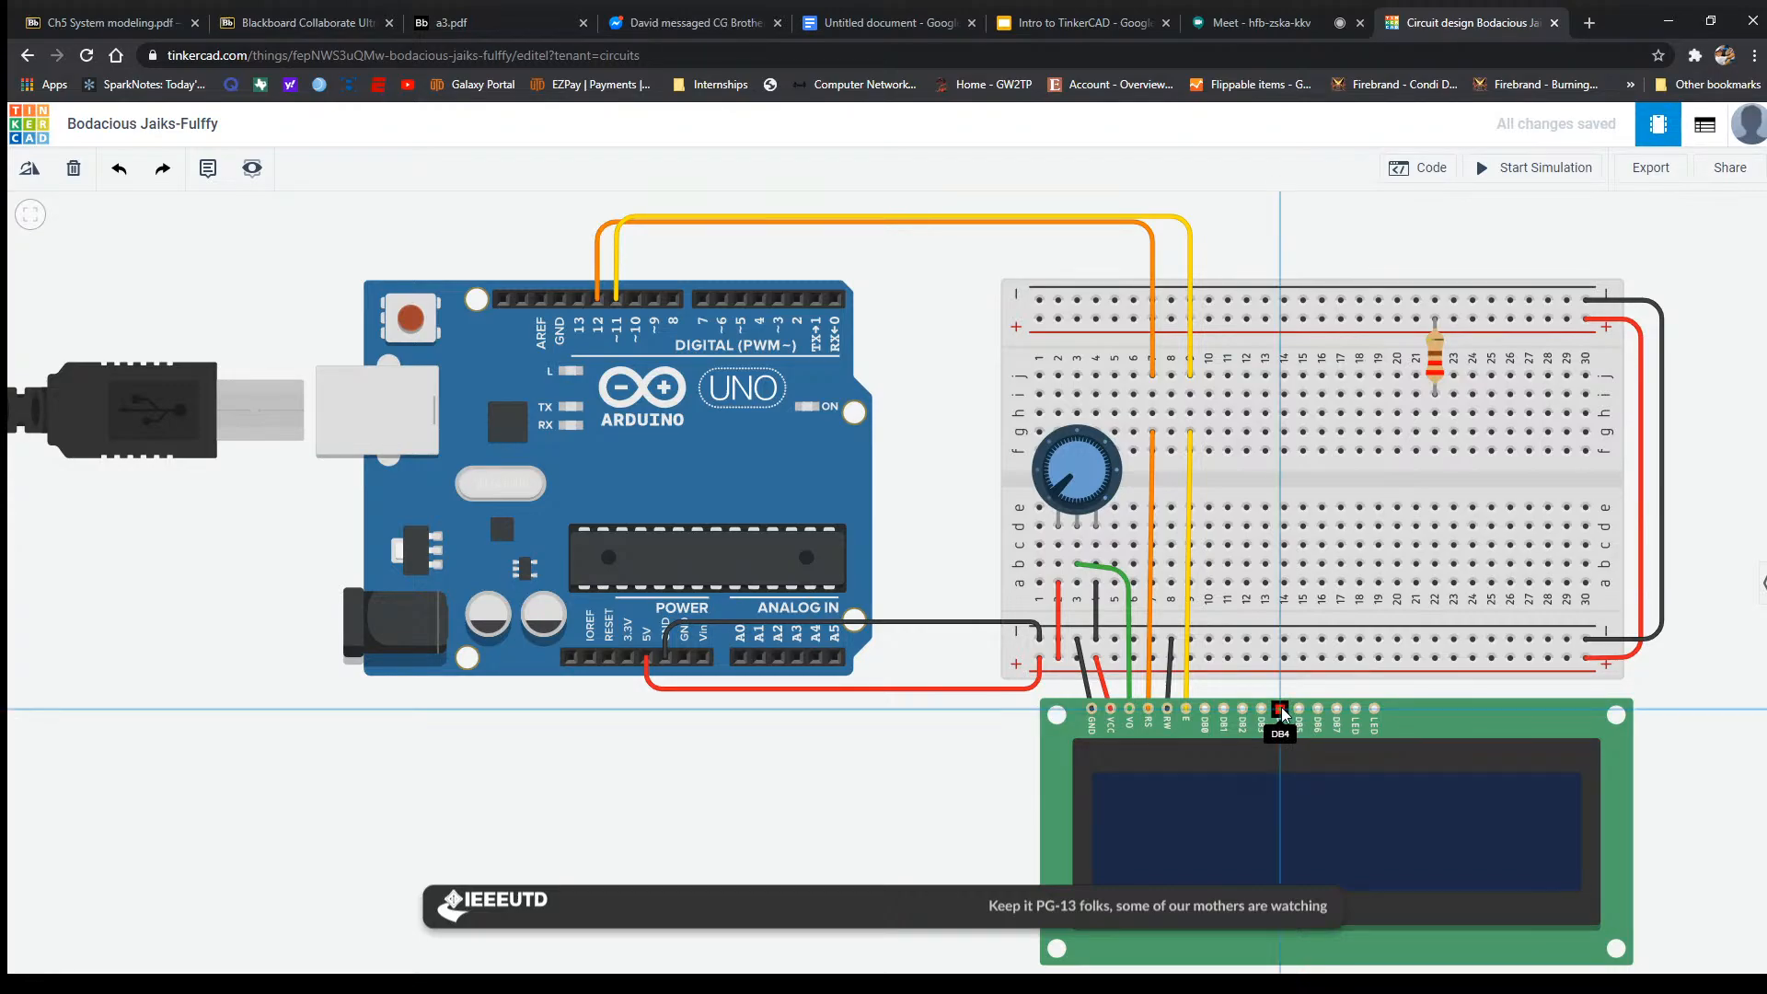
pyautogui.click(1284, 453)
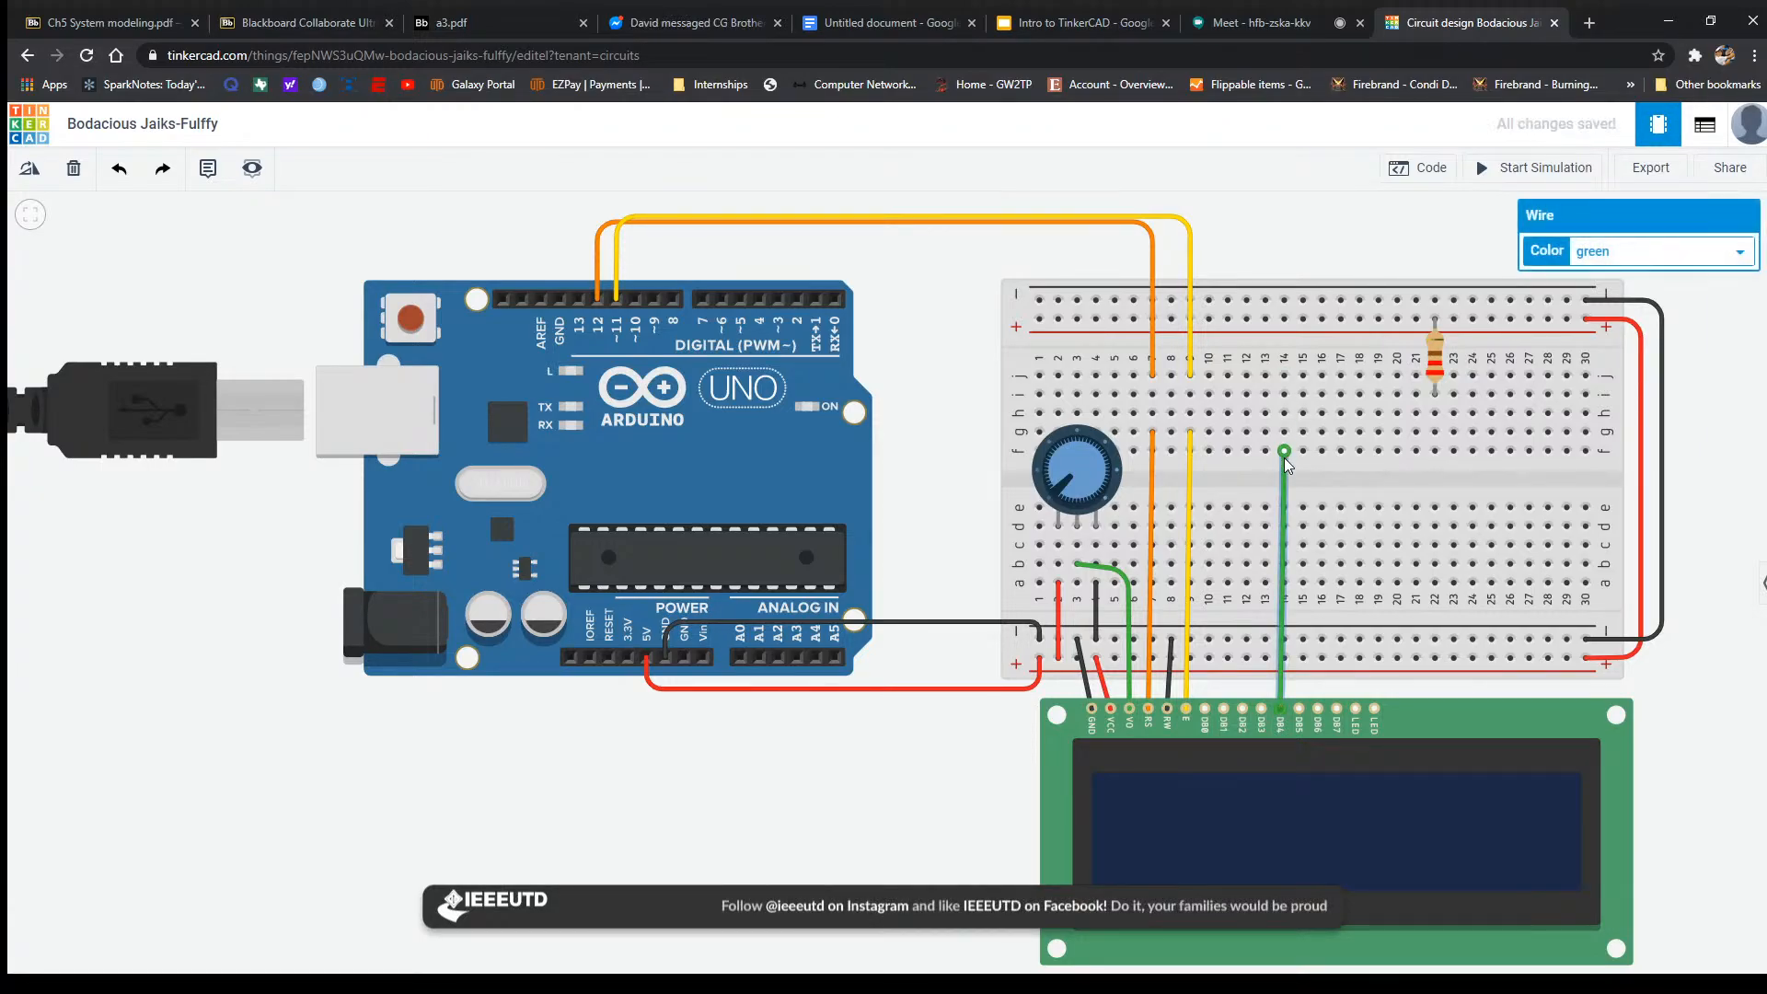
pyautogui.click(1302, 712)
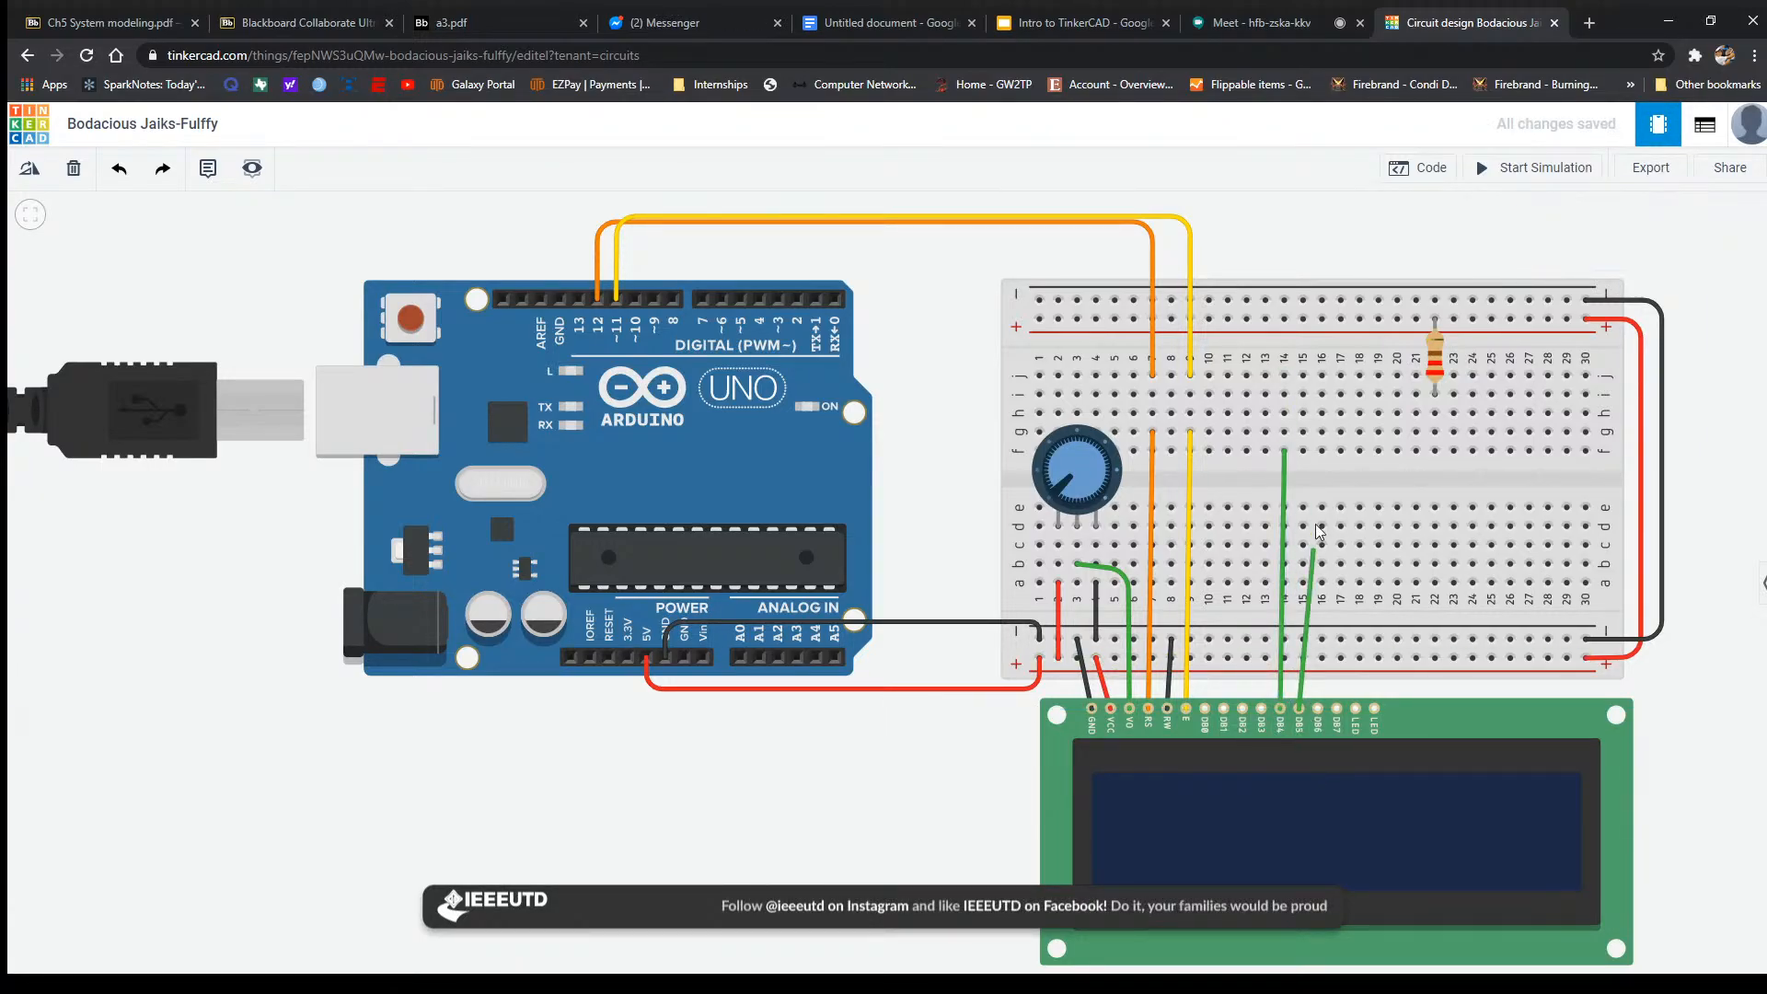
pyautogui.click(1303, 452)
pyautogui.click(1319, 710)
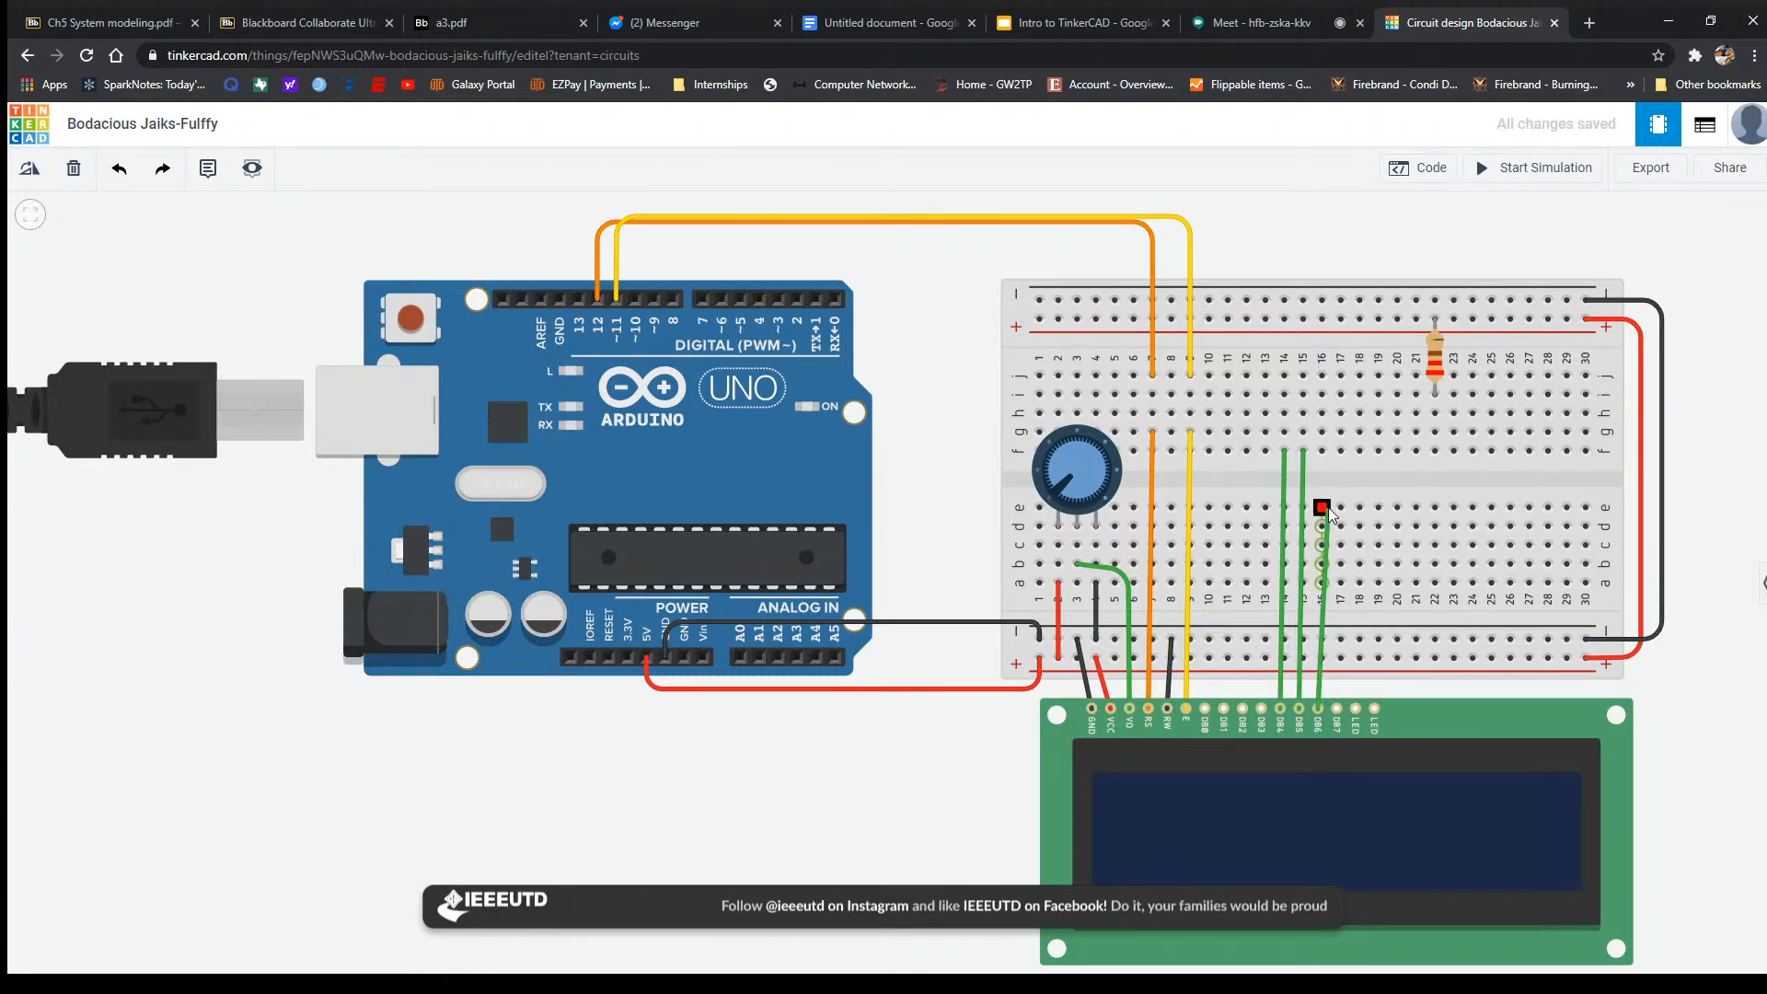
pyautogui.click(1322, 451)
pyautogui.click(1336, 709)
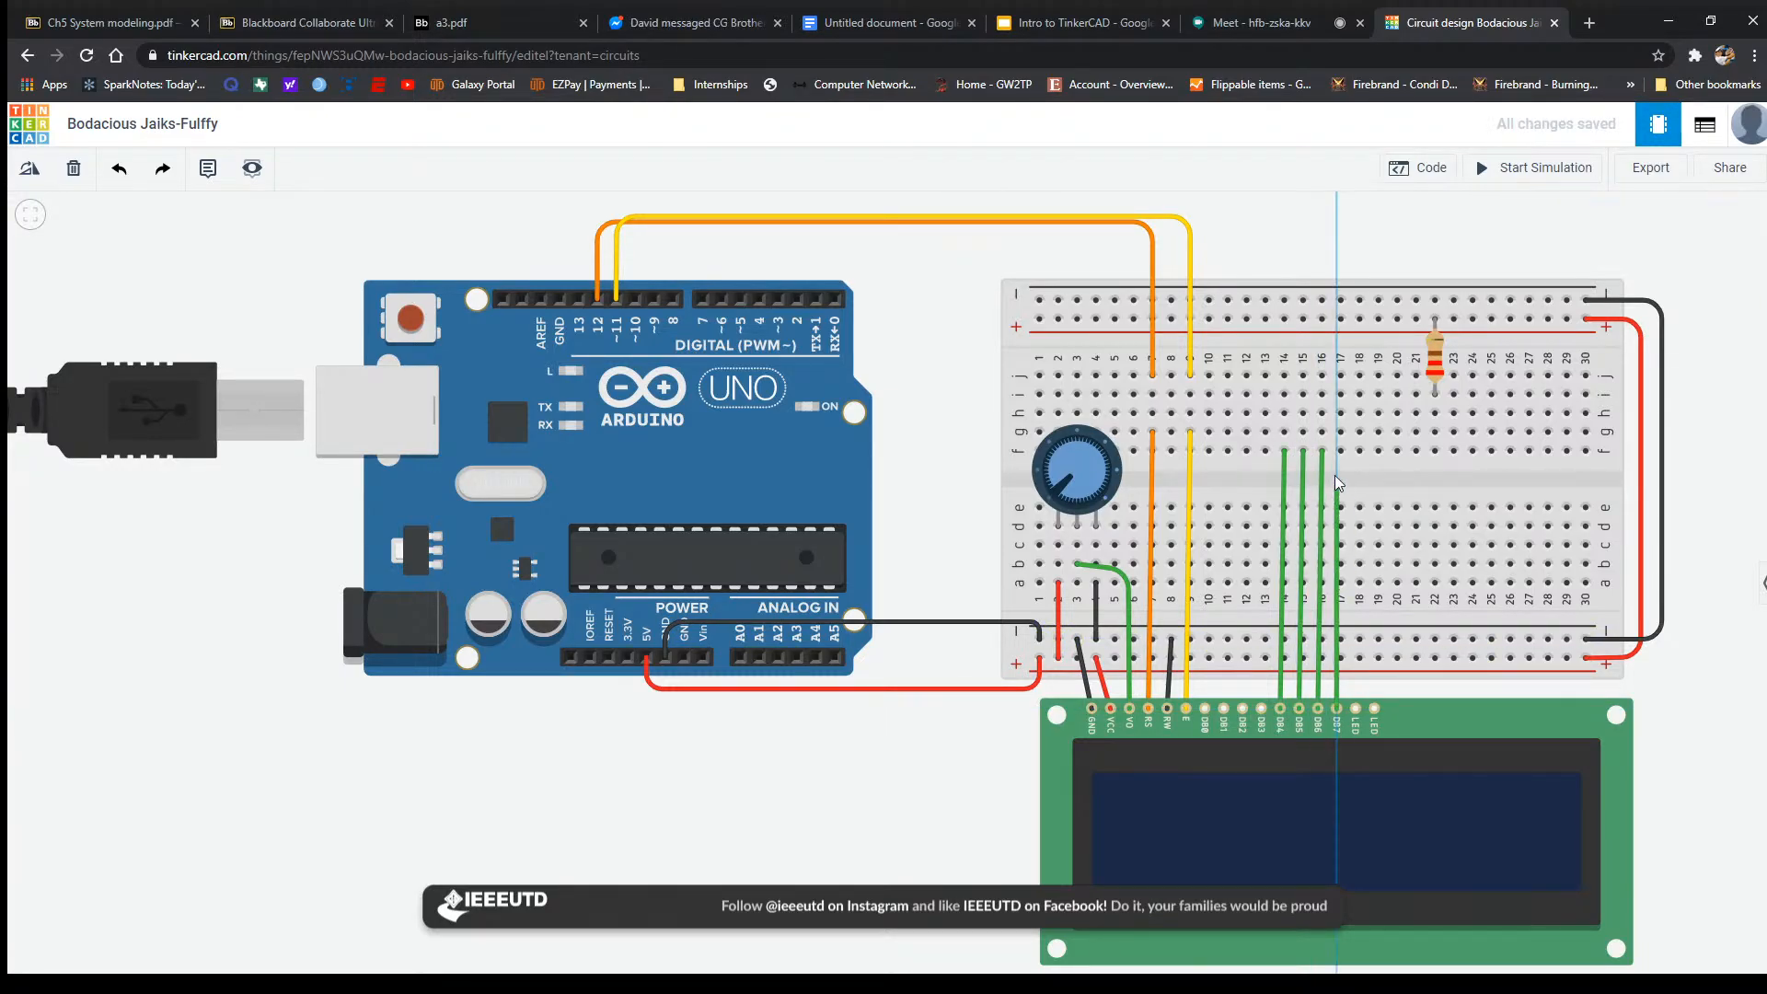
pyautogui.click(1341, 451)
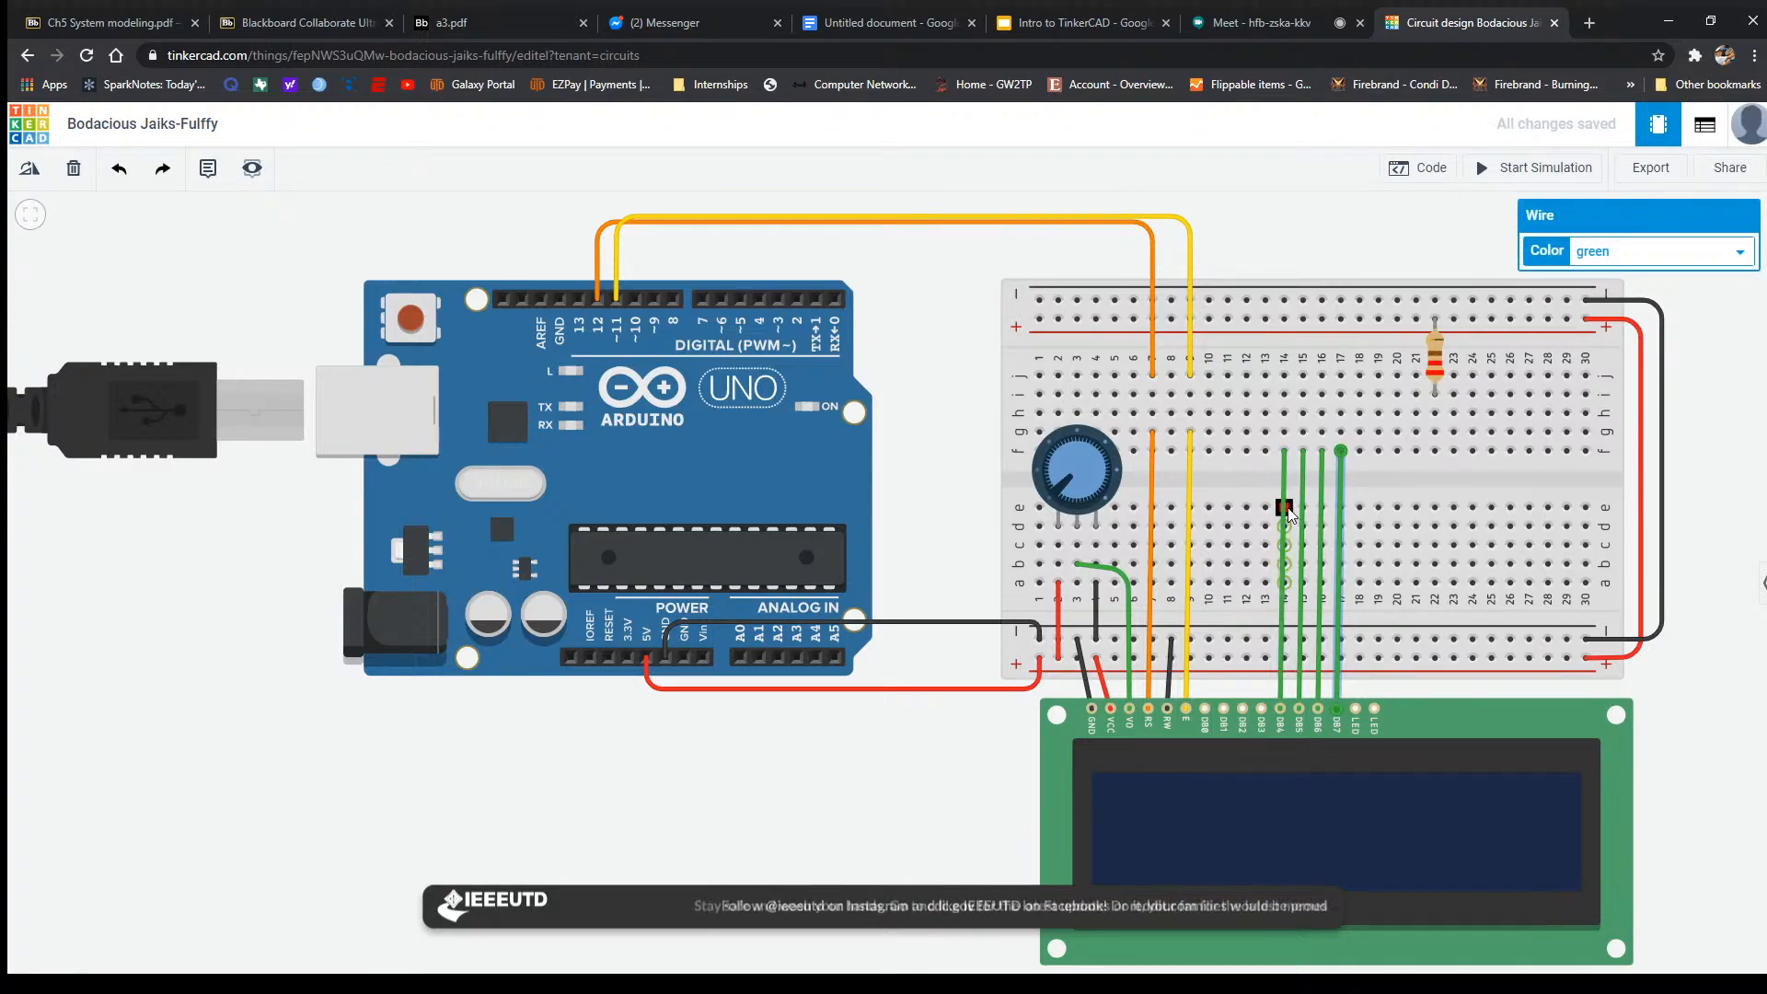
pyautogui.click(1438, 728)
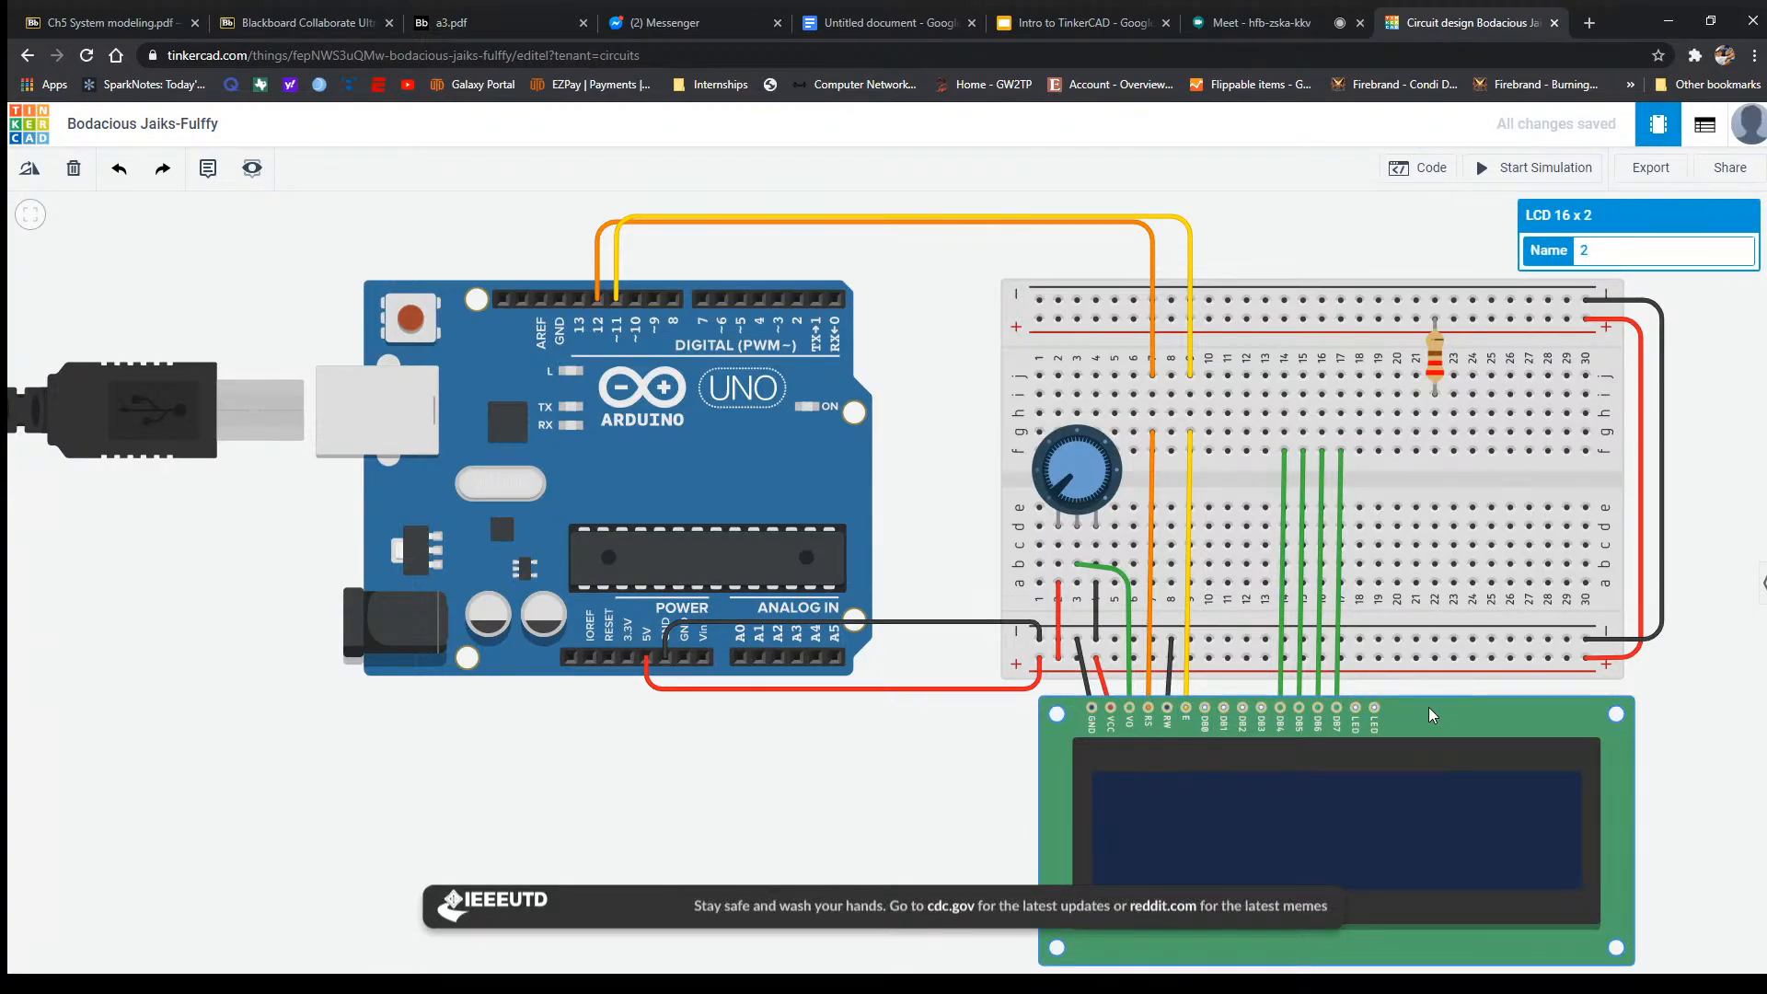
# Shift the LCD slightly so its pins line up with the breadboard columns.
pyautogui.moveTo(1429, 707); pyautogui.dragTo(1433, 710)
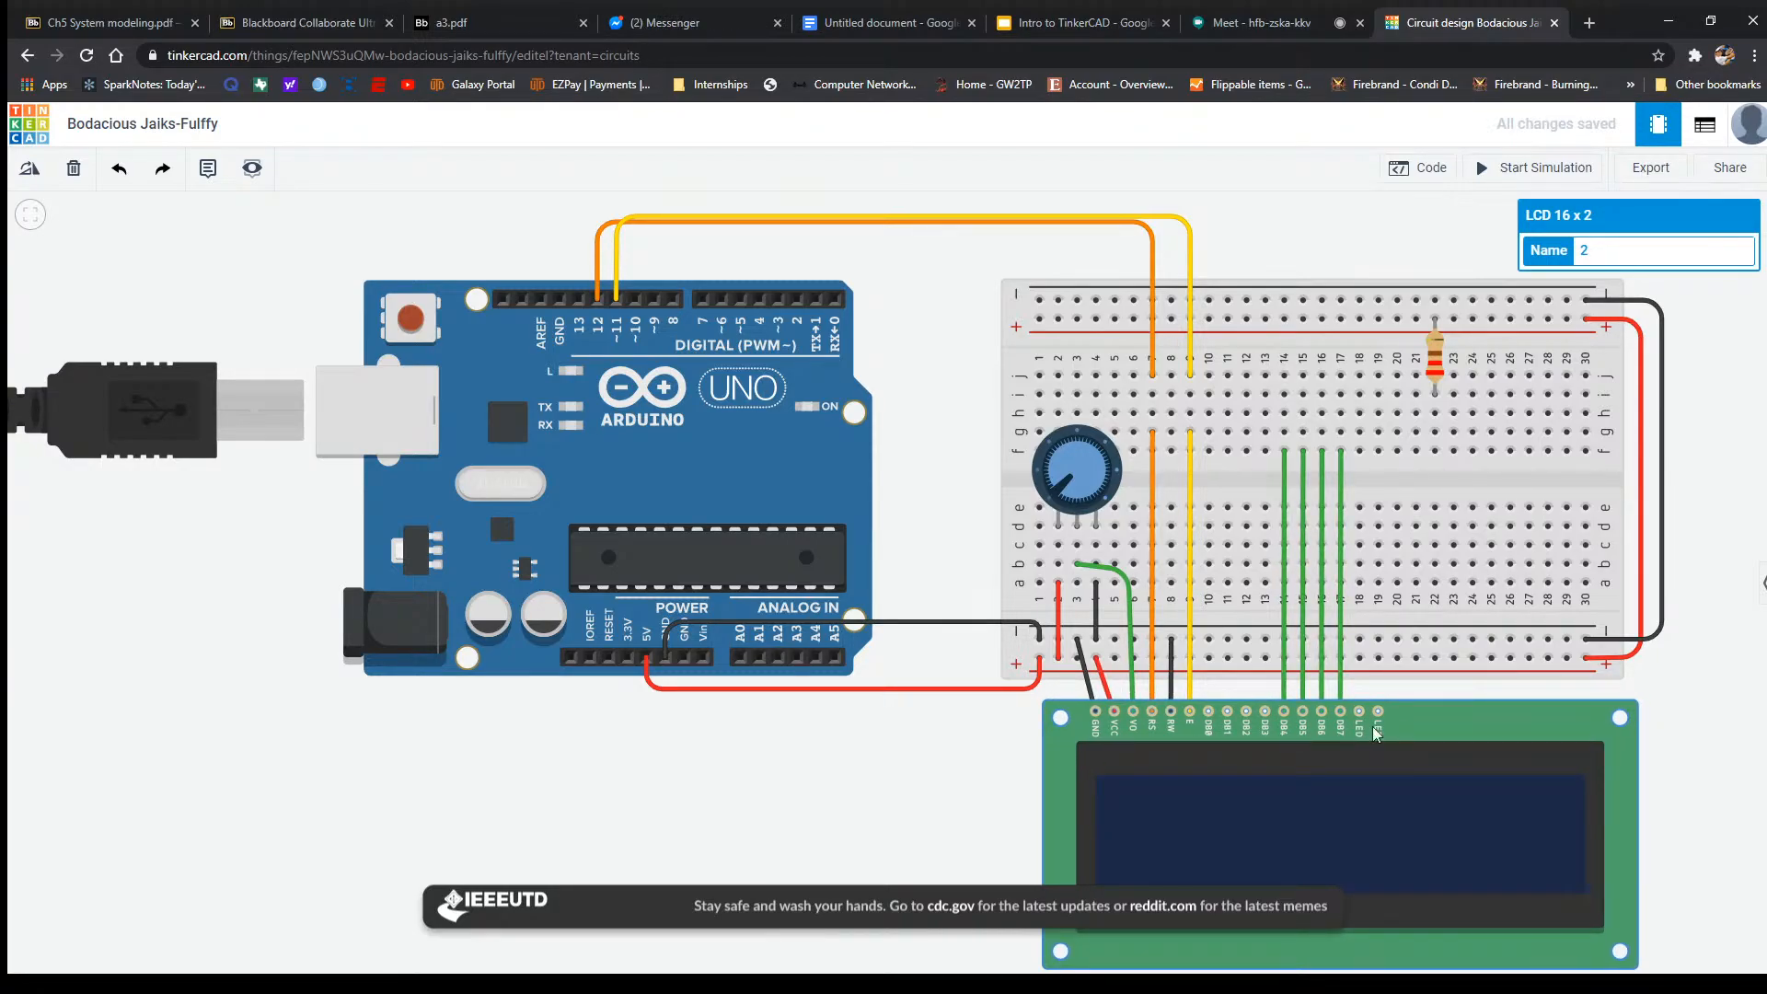
pyautogui.click(1152, 488)
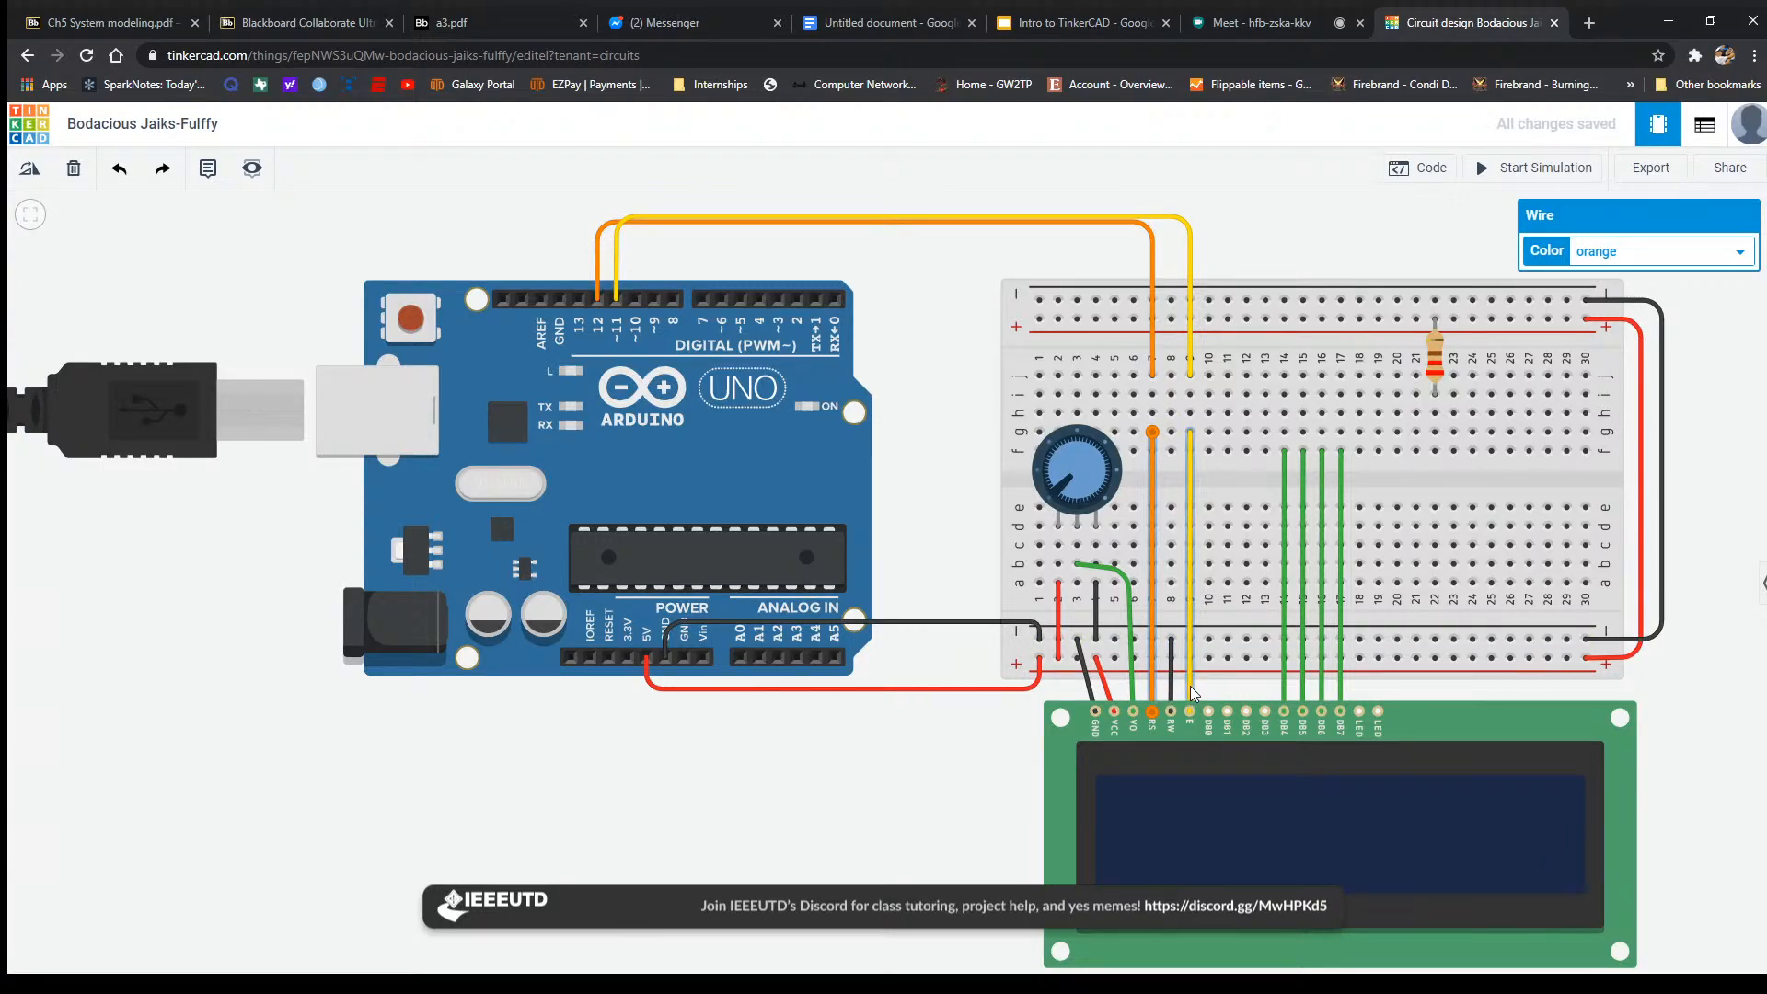
pyautogui.click(1229, 659)
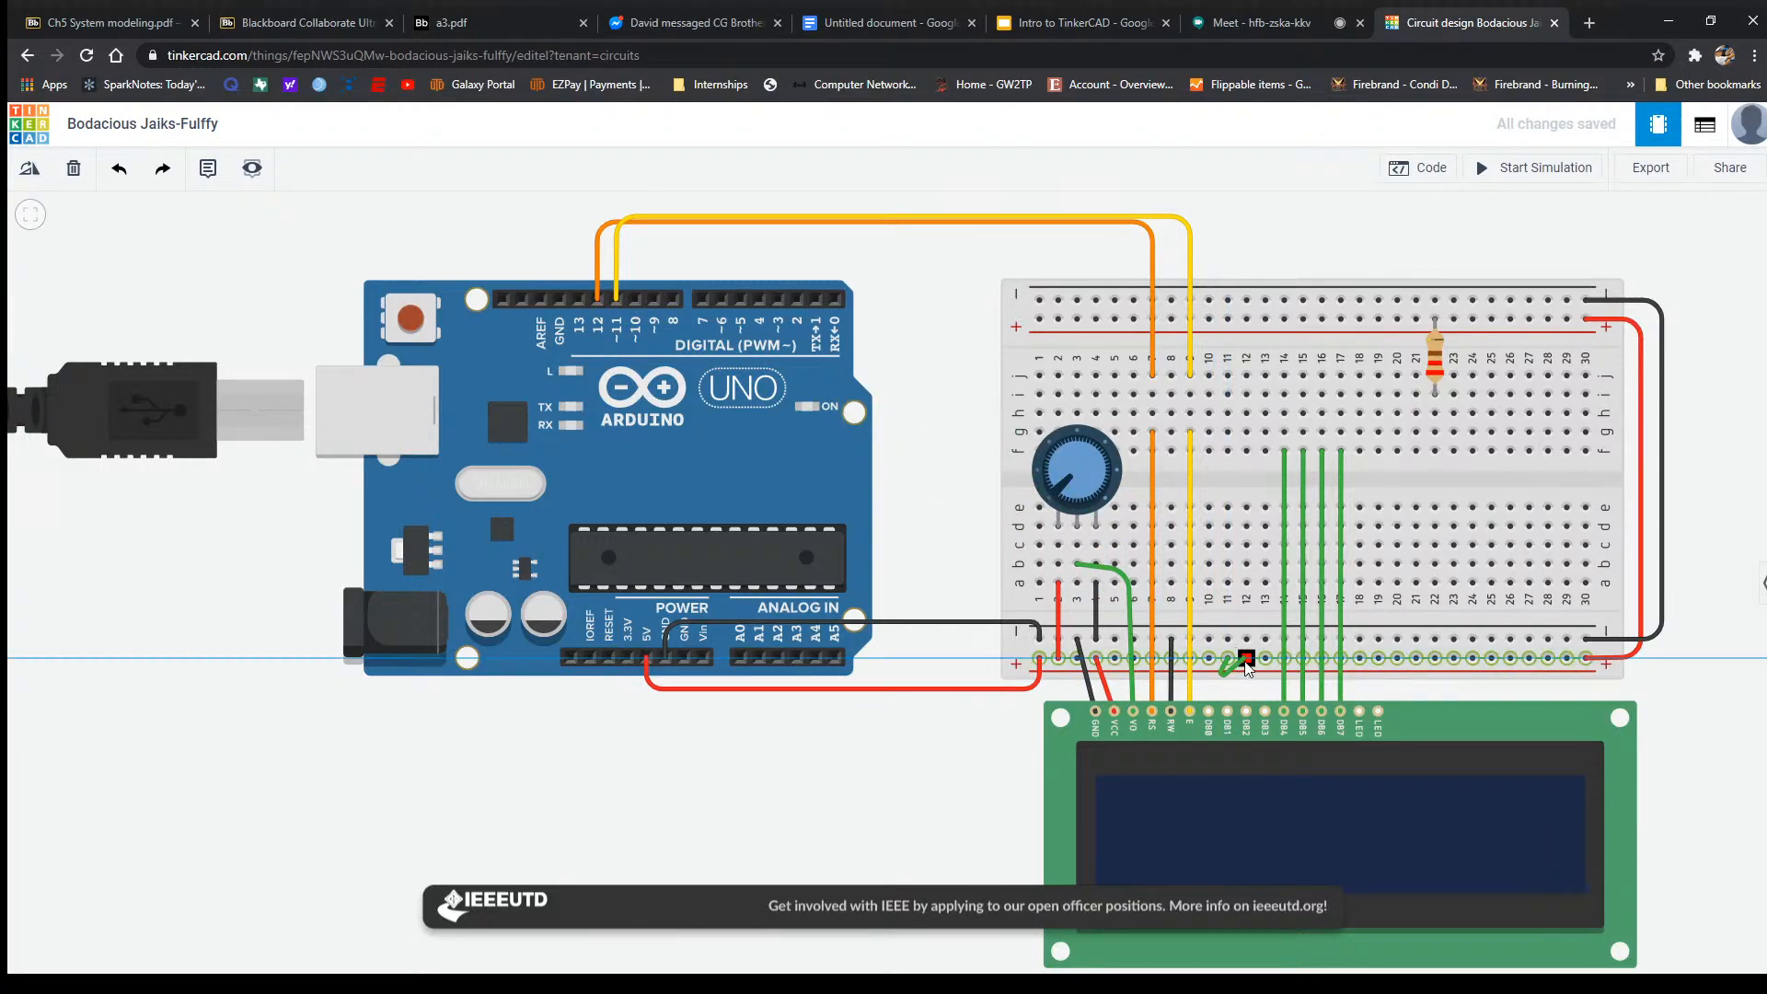
pyautogui.click(1224, 661)
pyautogui.press('Delete')
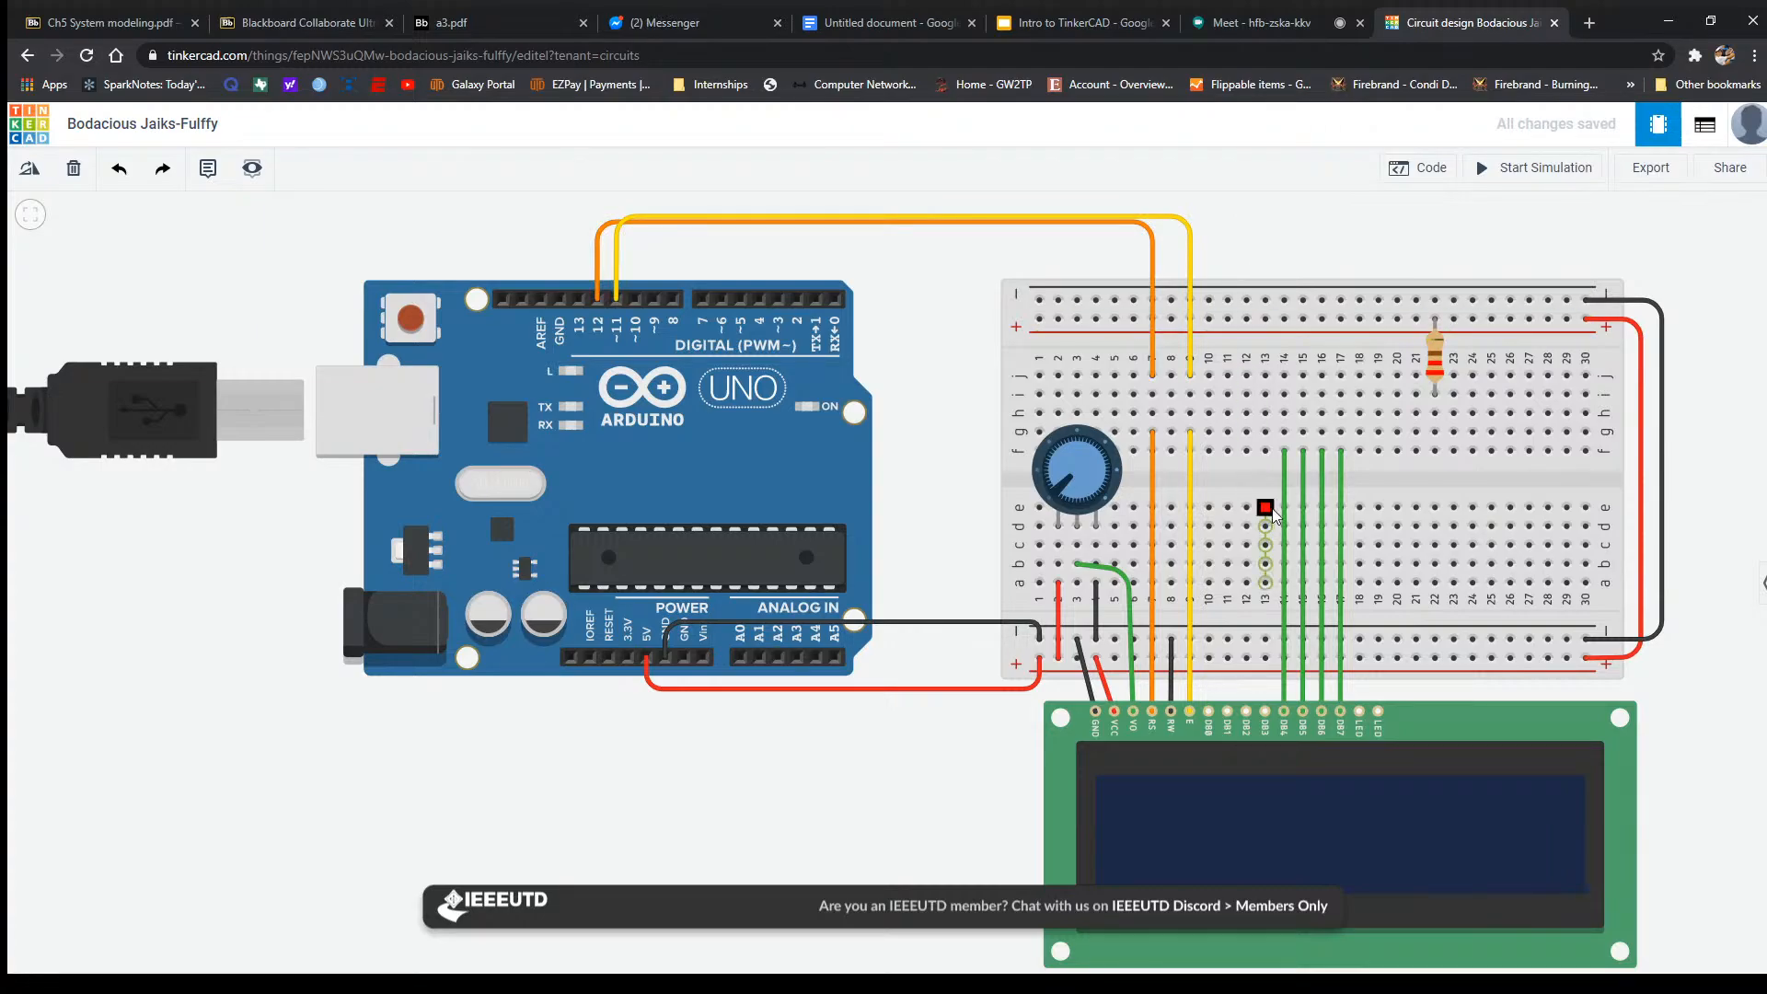
pyautogui.click(1304, 485)
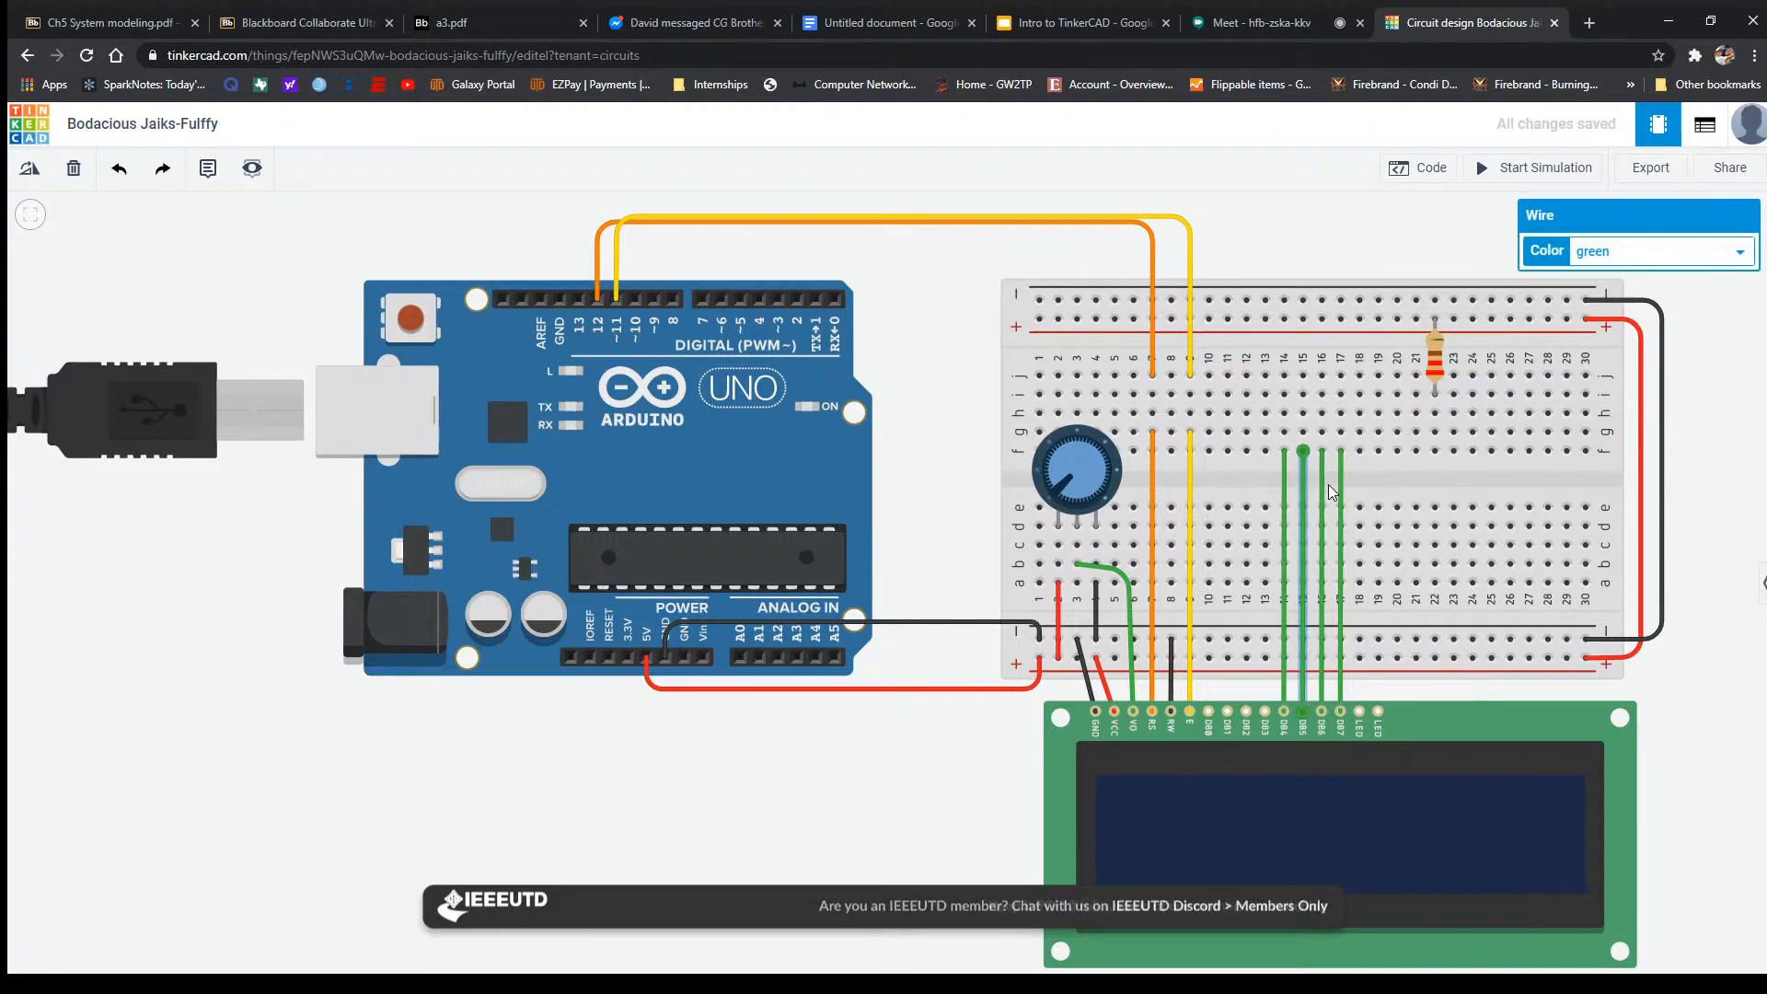
pyautogui.click(1323, 484)
pyautogui.click(1364, 472)
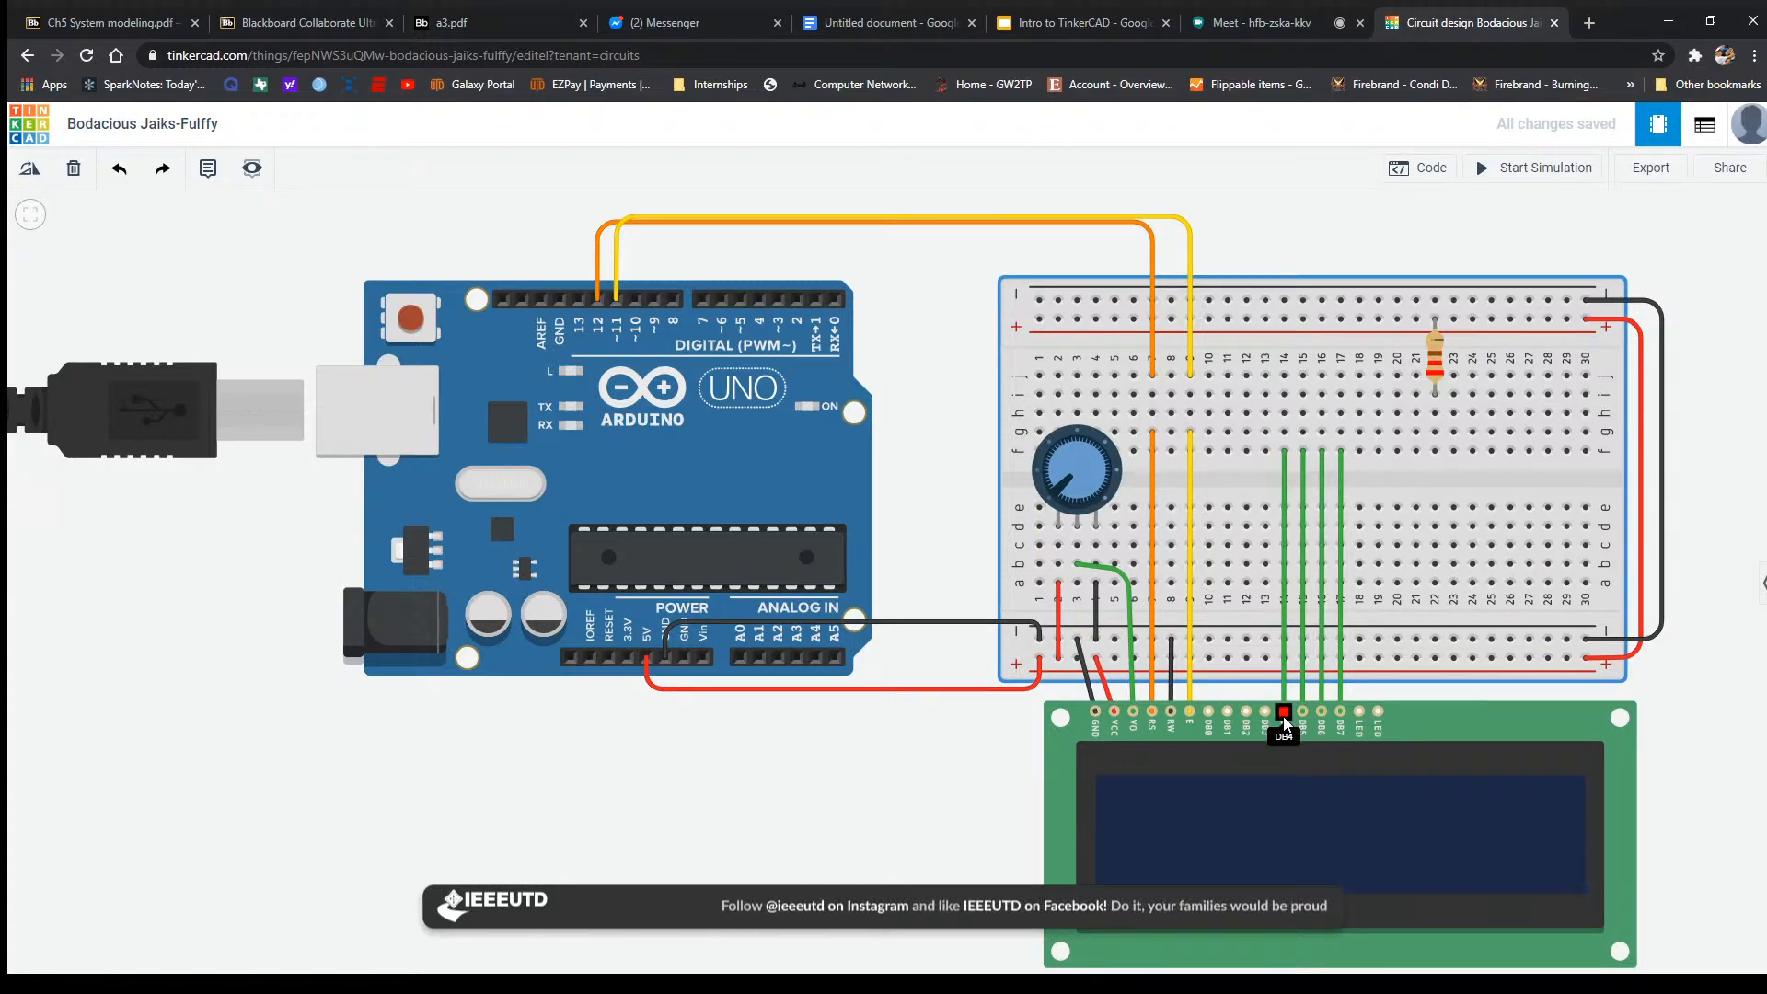
# Color the LCD data wires: DB4 turquoise, DB5 blue, DB6 purple and DB7 pink.
pyautogui.click(1283, 483)
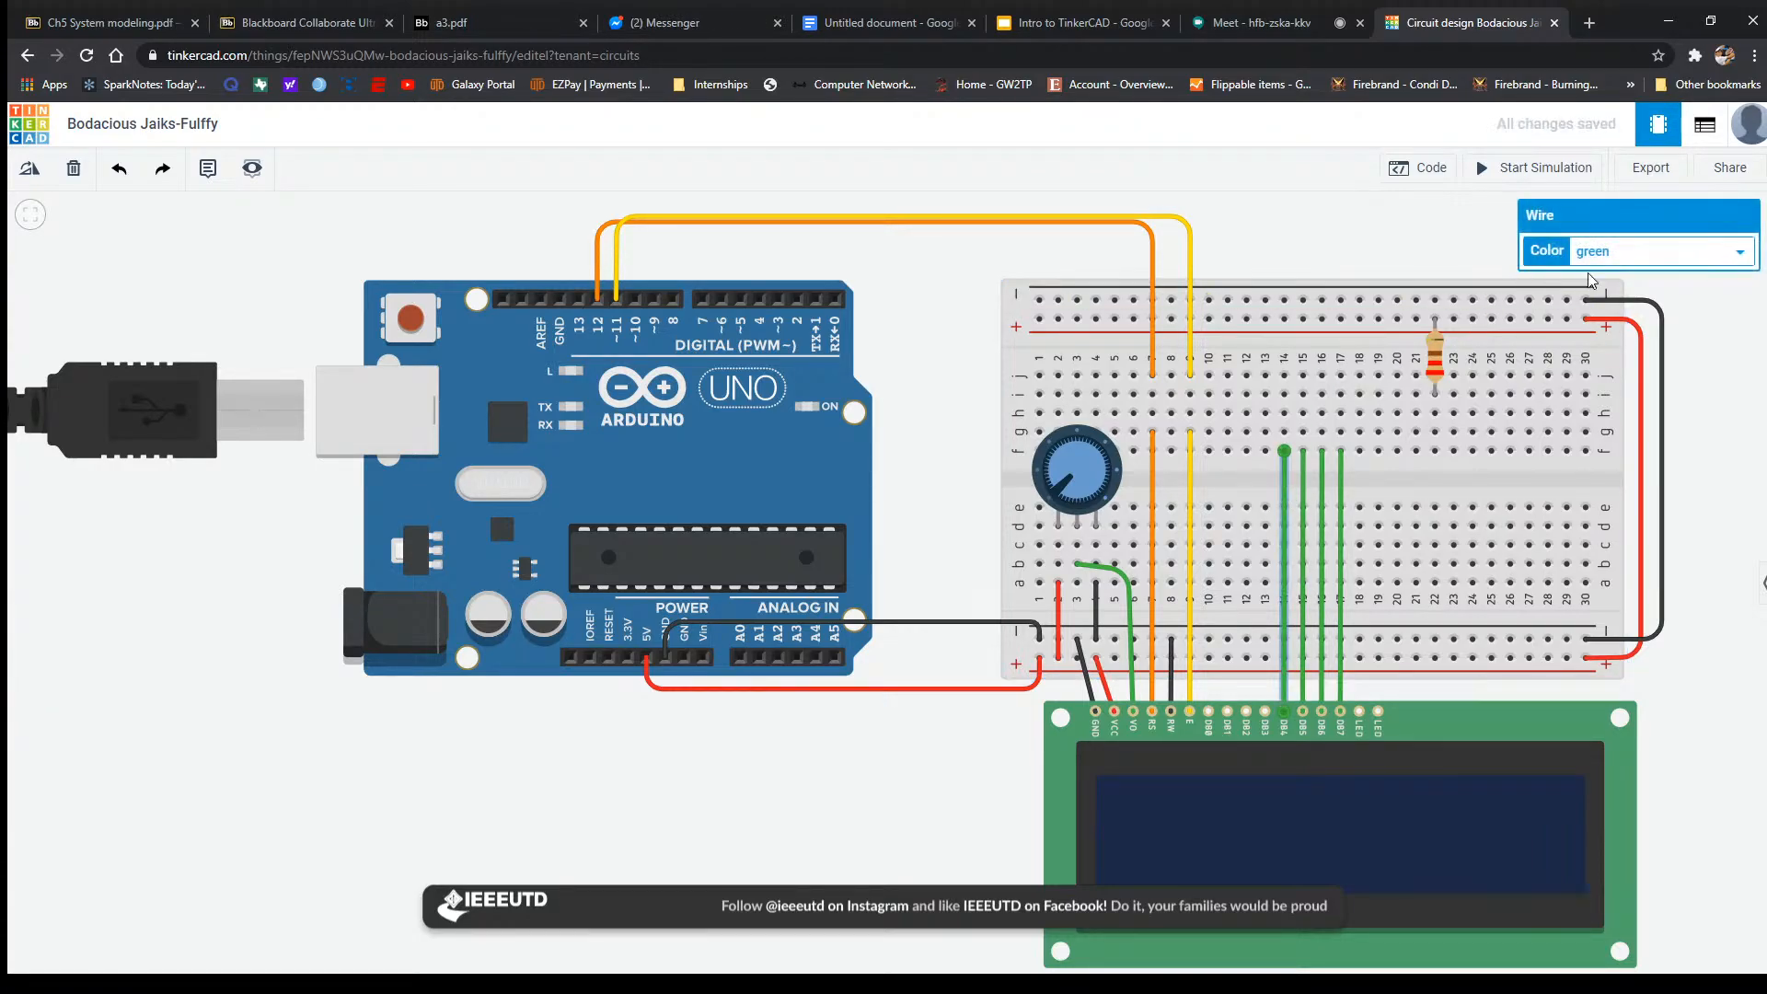
pyautogui.click(1611, 352)
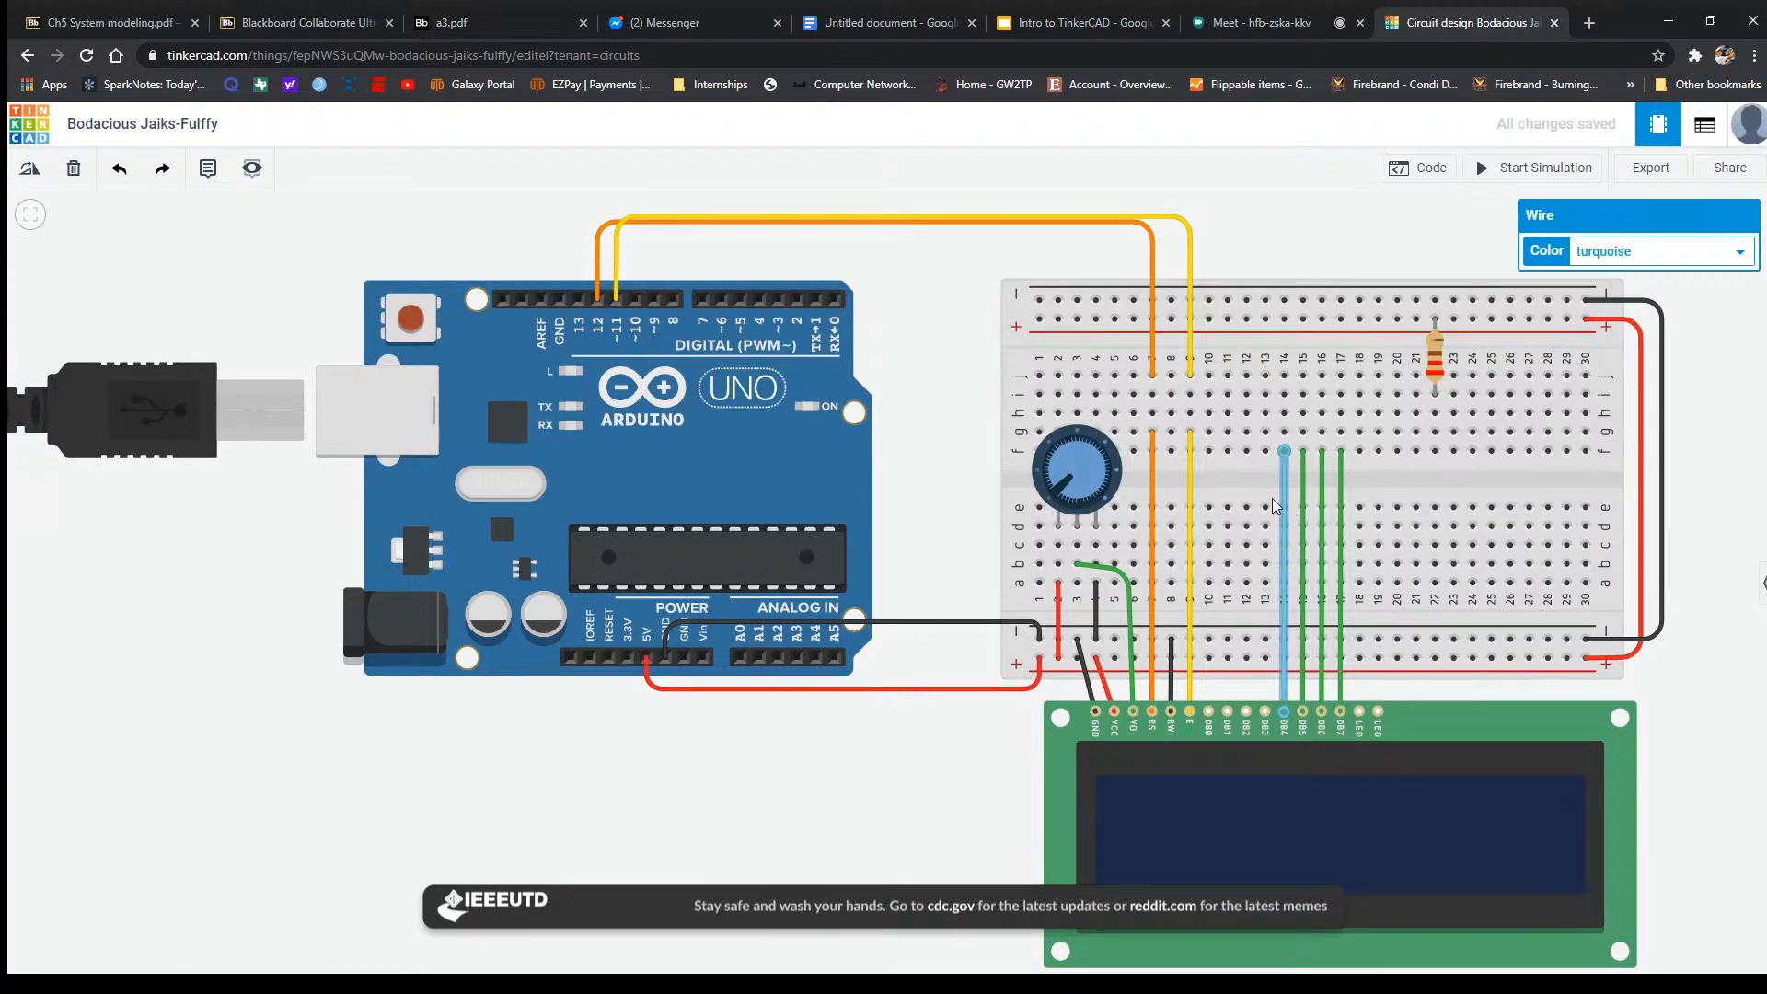
pyautogui.click(1303, 471)
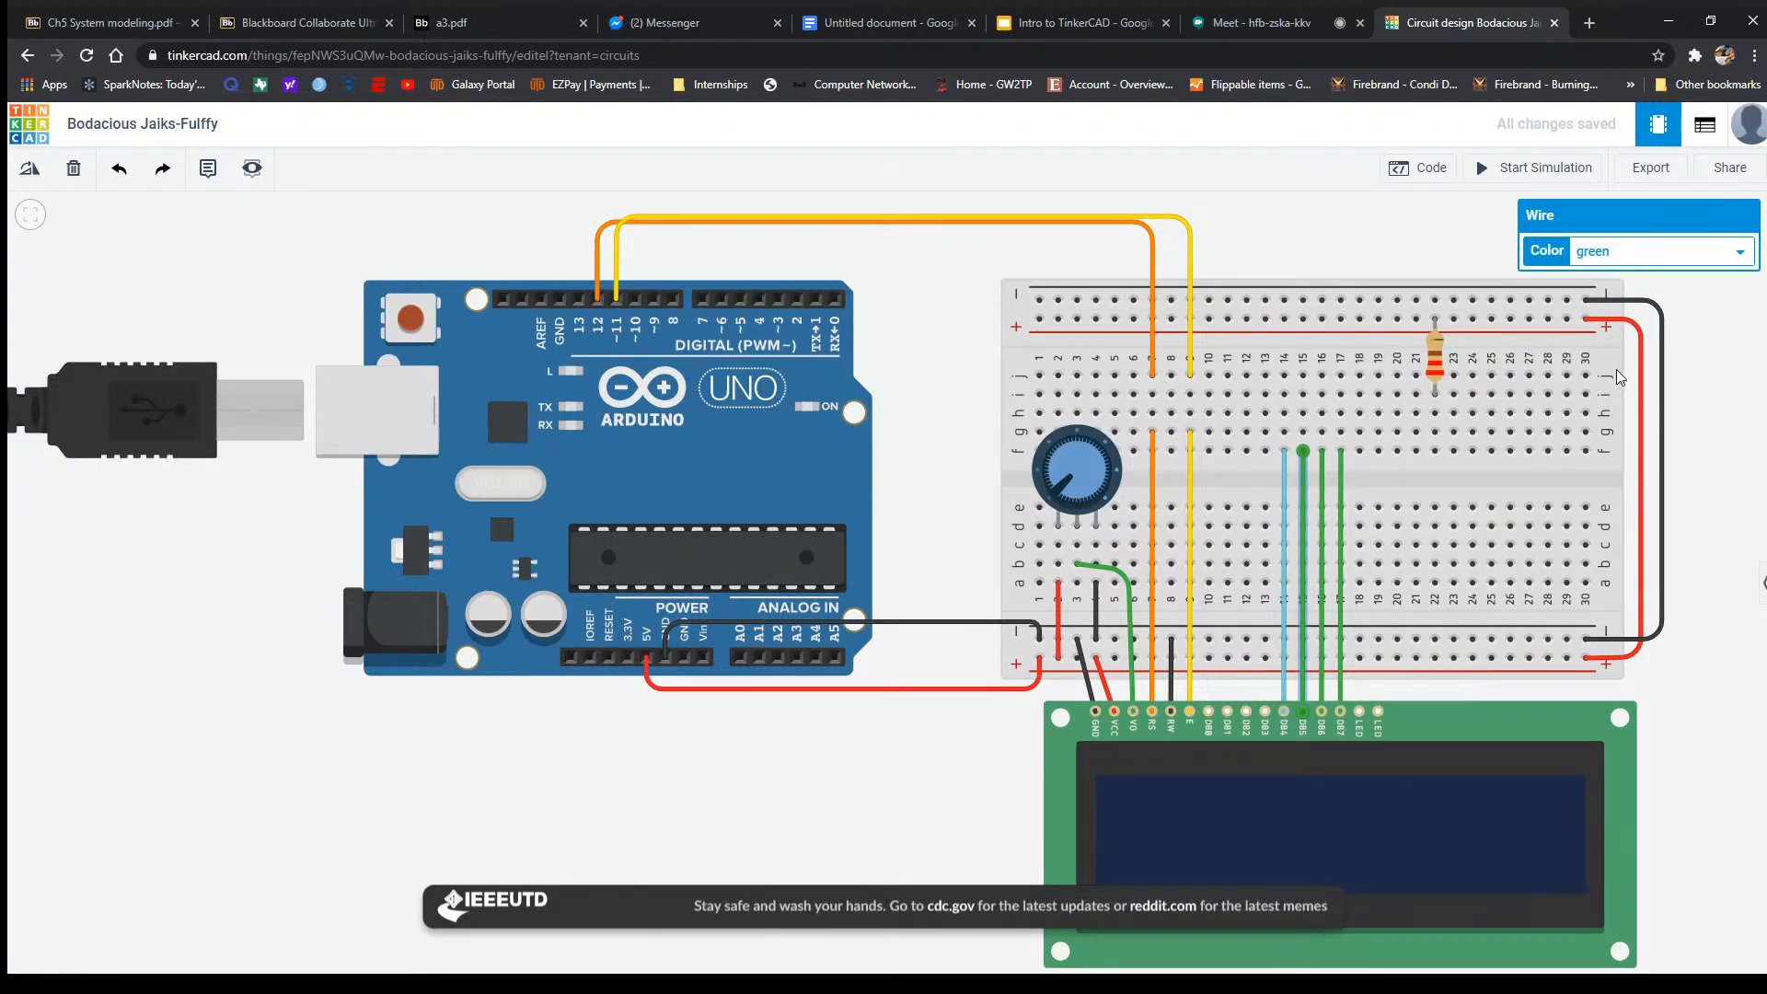
pyautogui.click(1616, 369)
pyautogui.click(1322, 472)
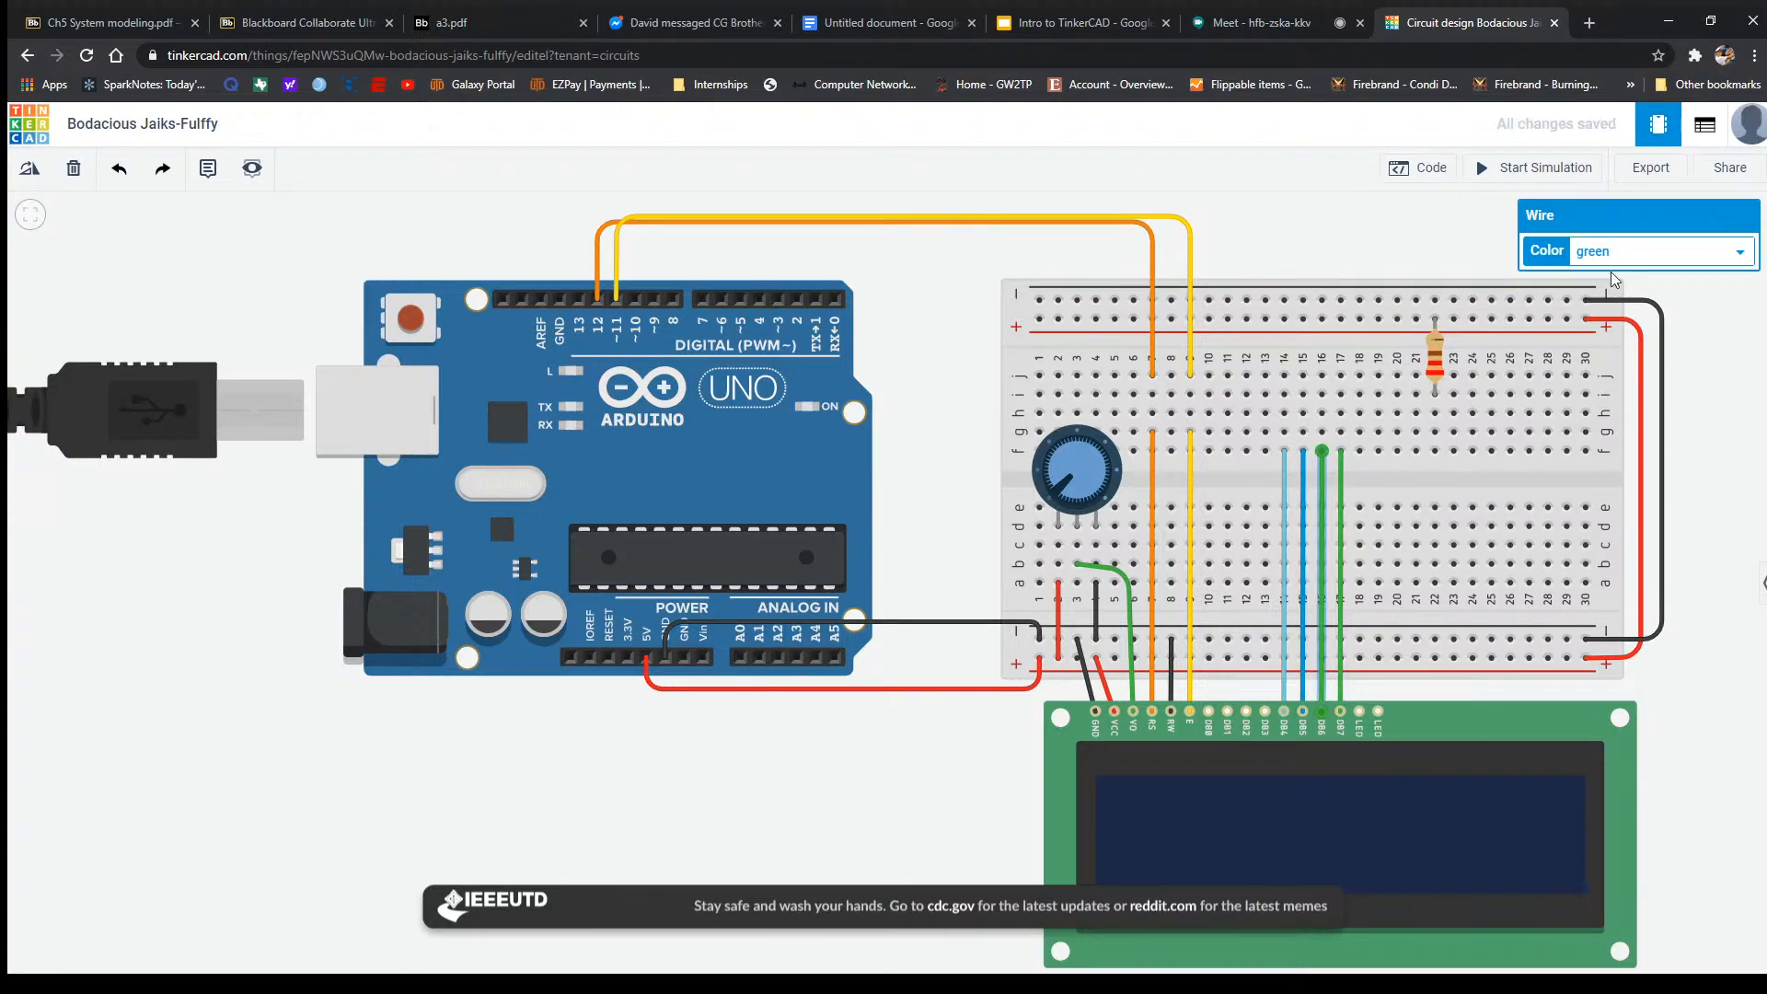
pyautogui.click(1604, 384)
pyautogui.click(1339, 476)
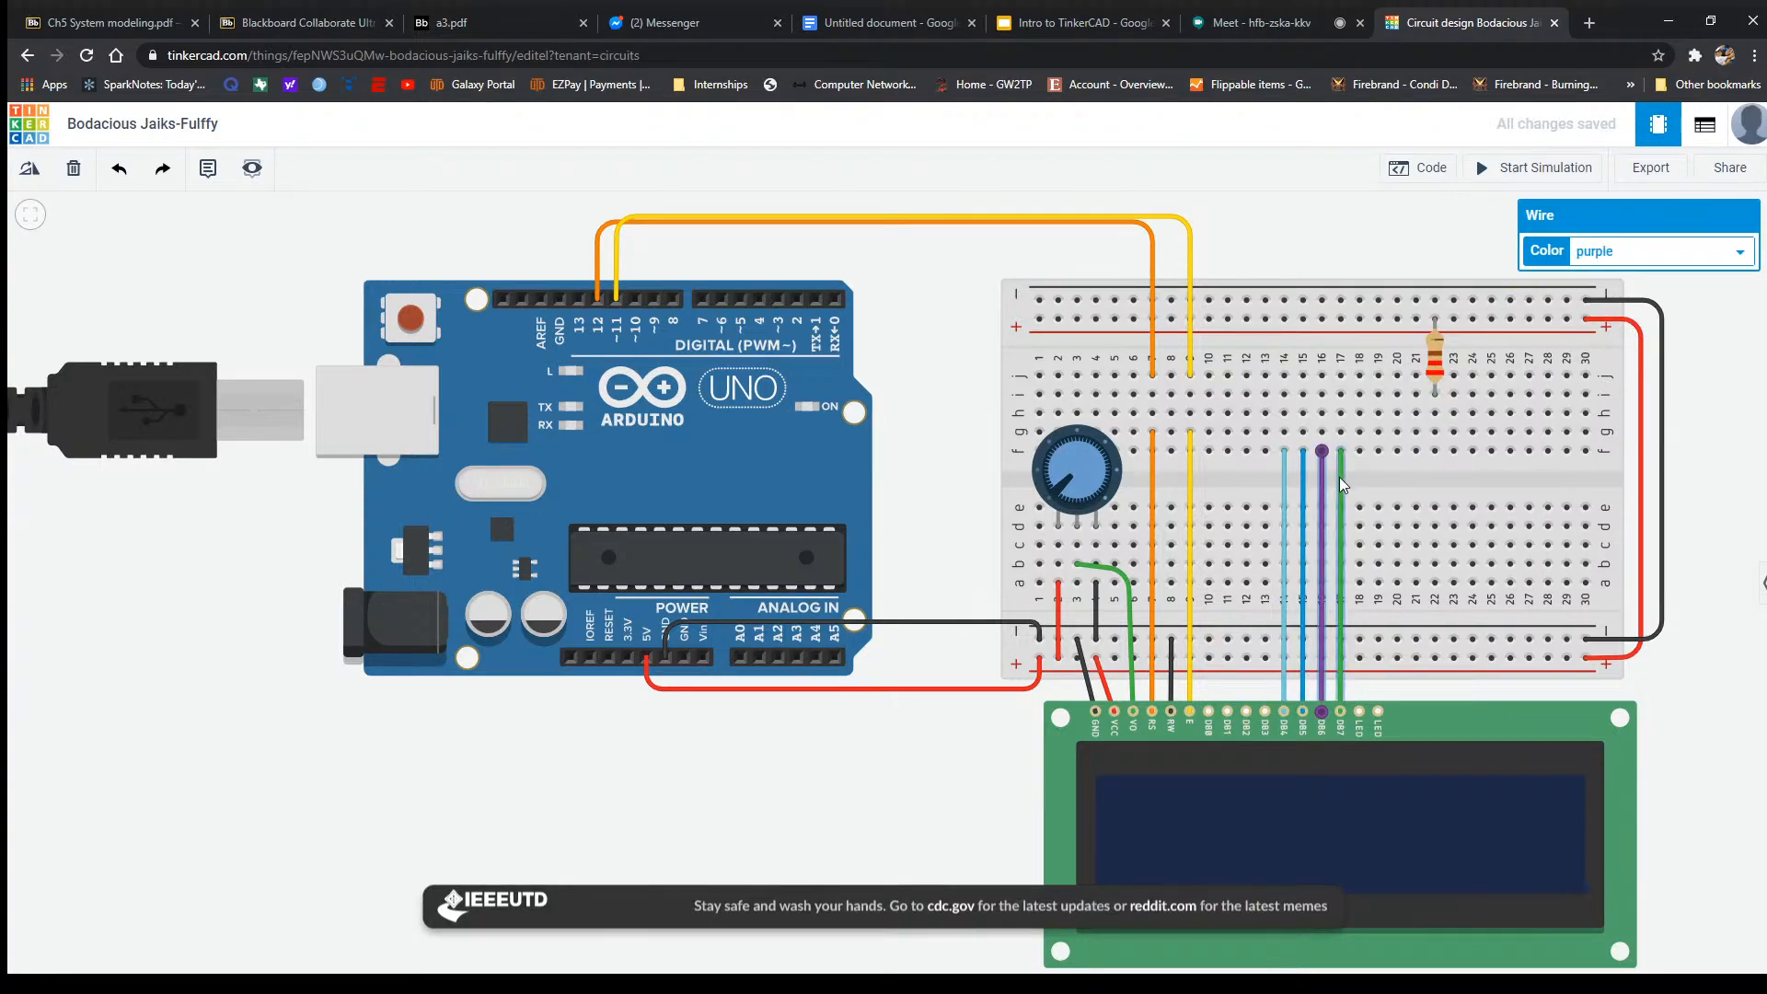
pyautogui.click(1598, 404)
pyautogui.click(1405, 473)
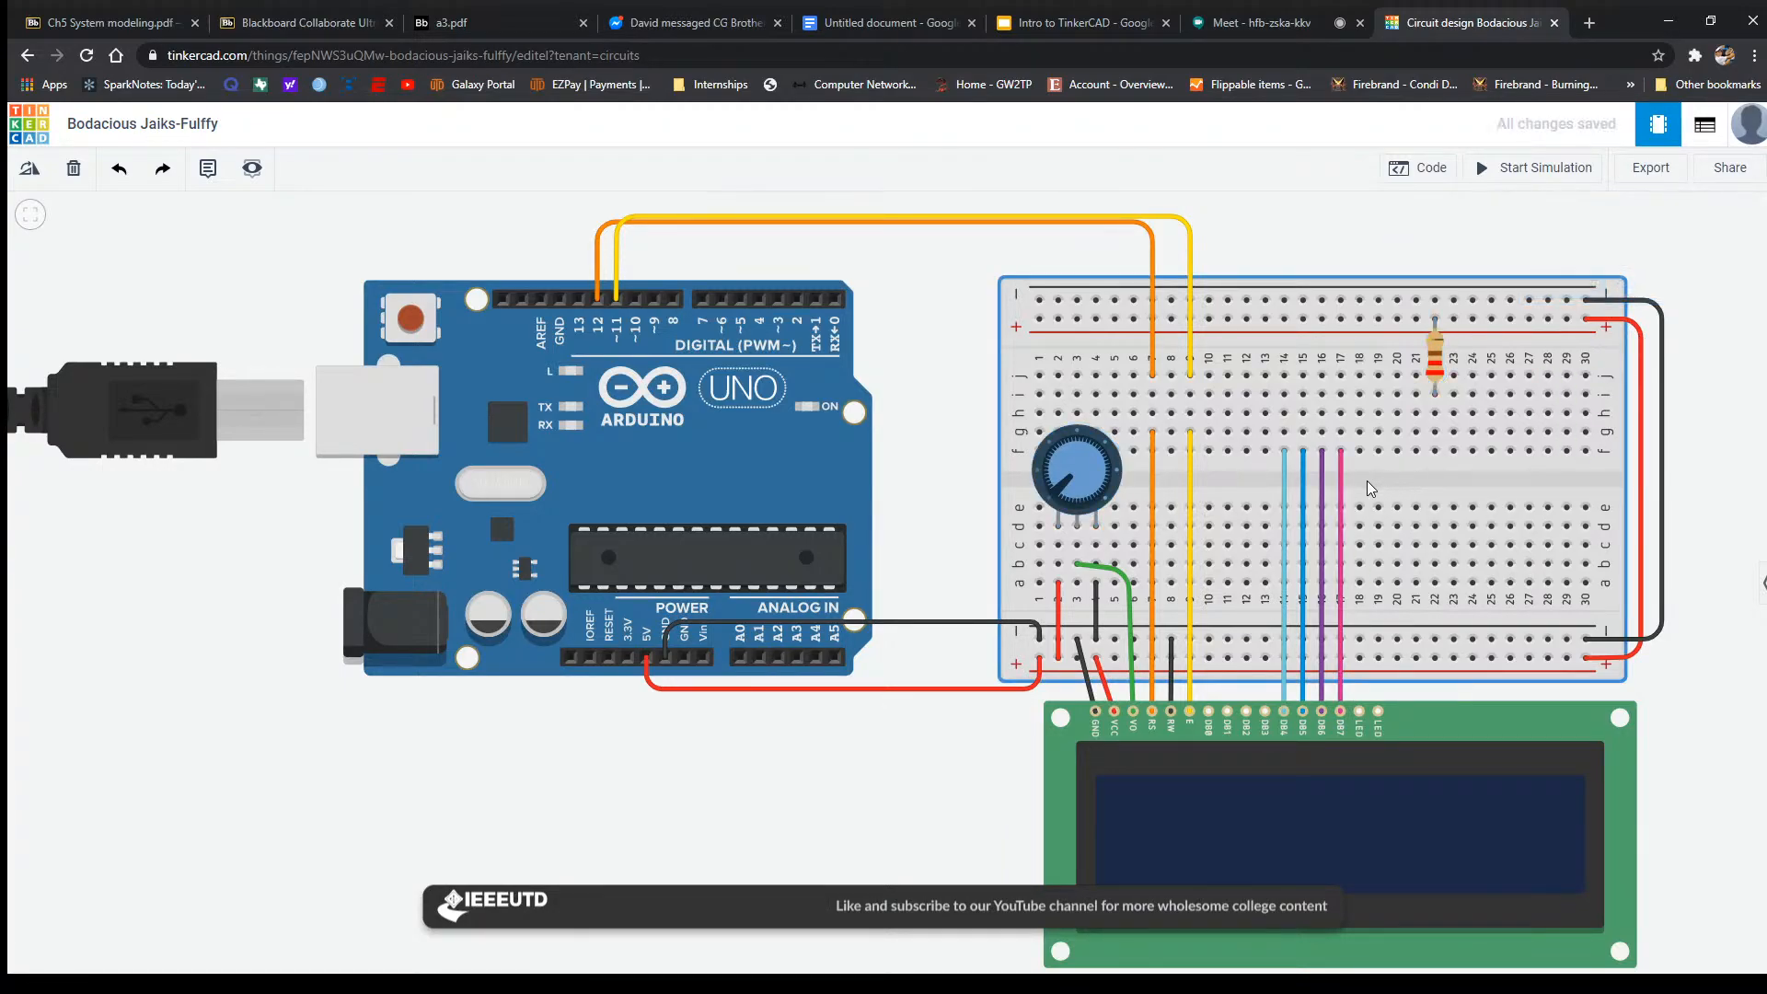
# Wire breadboard hole i14 to Arduino digital pin 5, routed above the boards, and color the wire turquoise.
pyautogui.click(1285, 395)
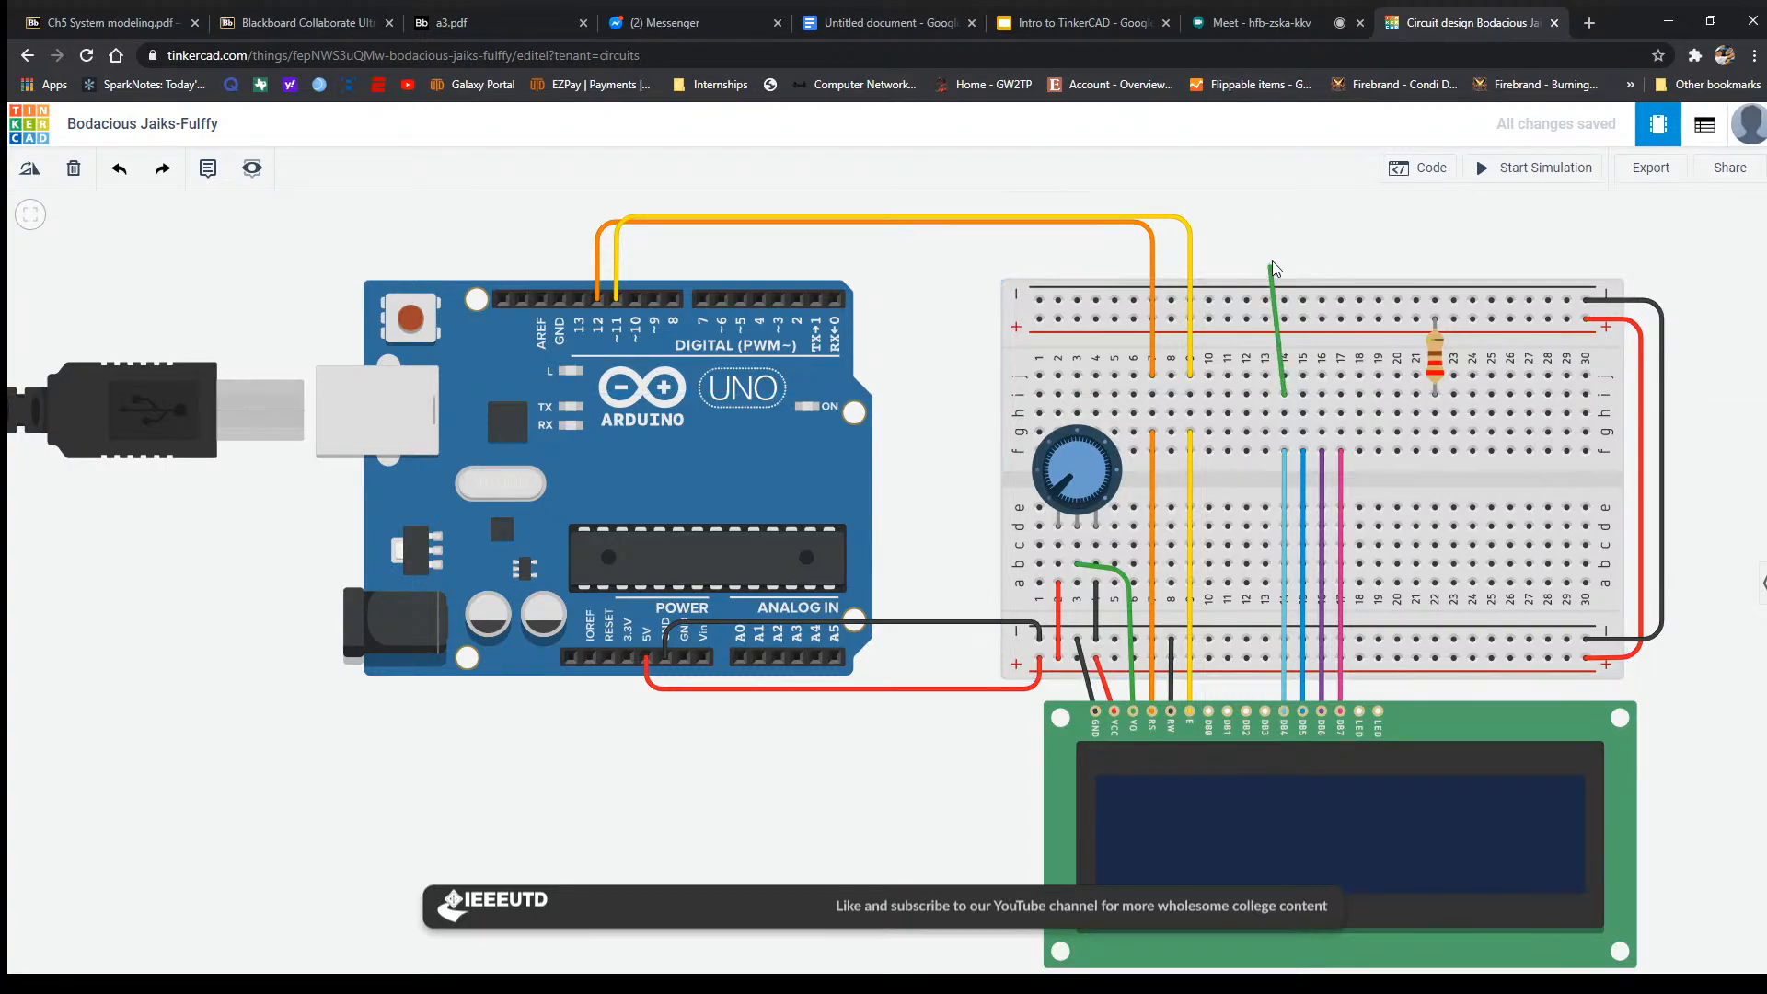
pyautogui.click(1285, 247)
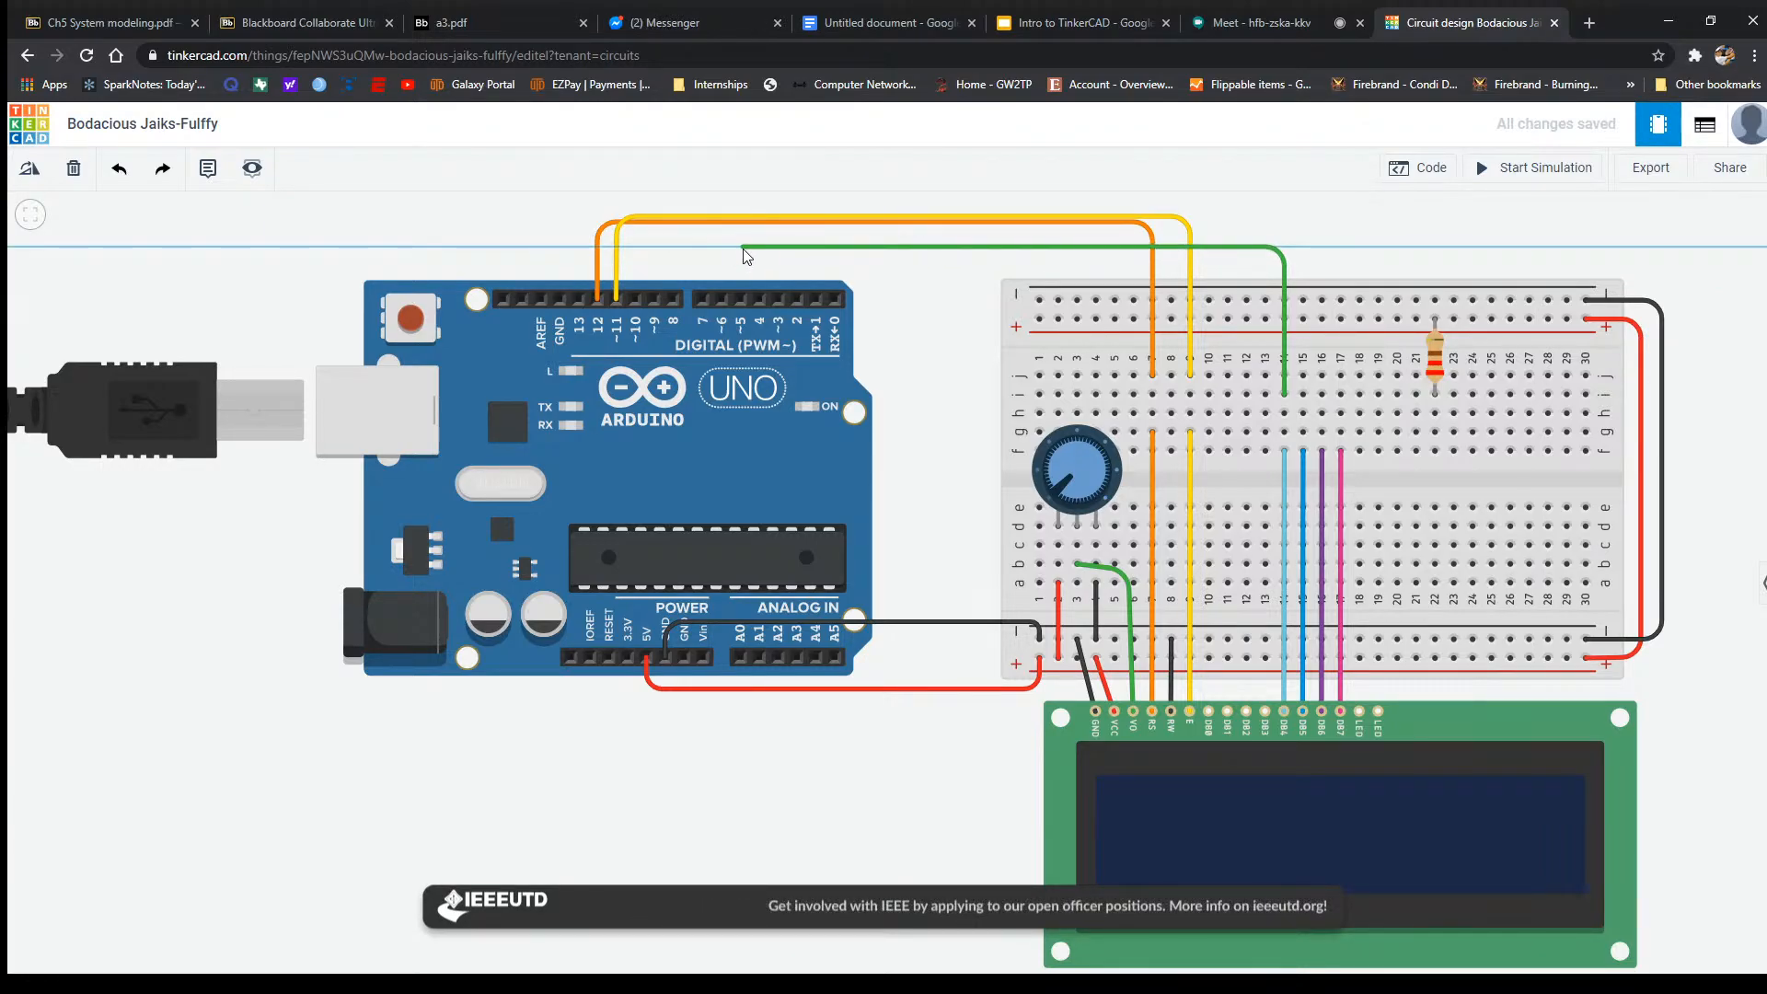
pyautogui.click(738, 247)
pyautogui.click(740, 300)
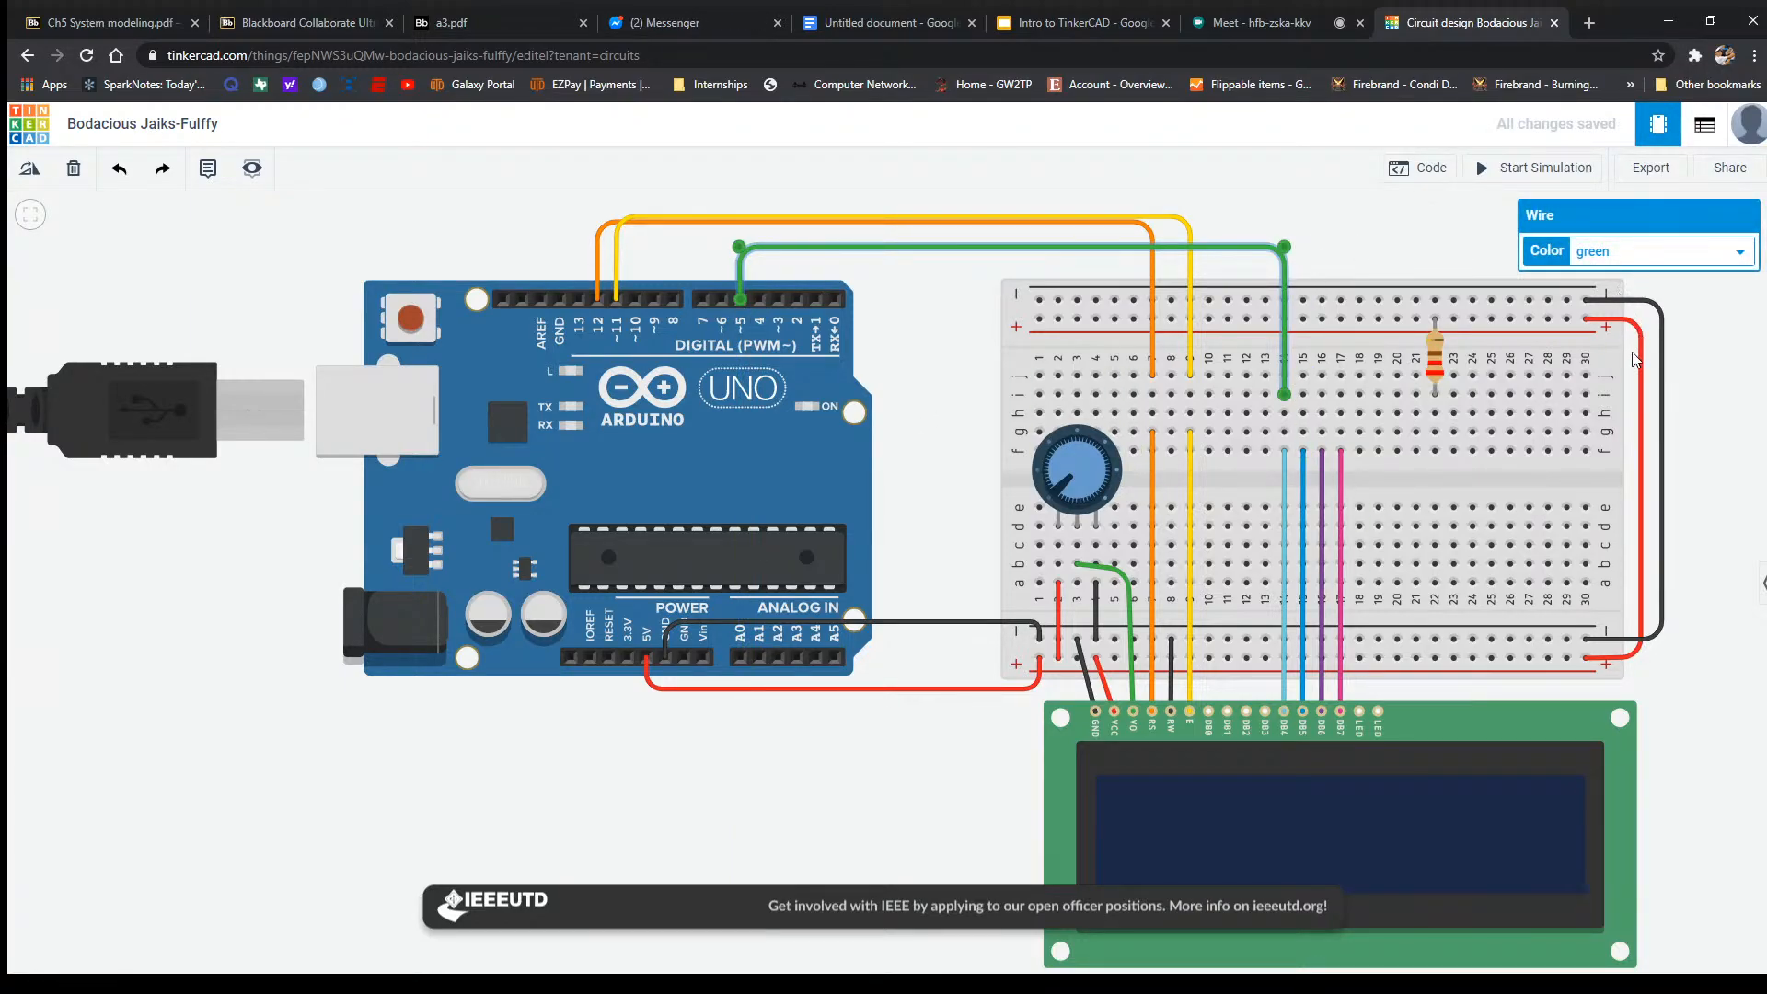
pyautogui.click(1632, 357)
pyautogui.click(1387, 245)
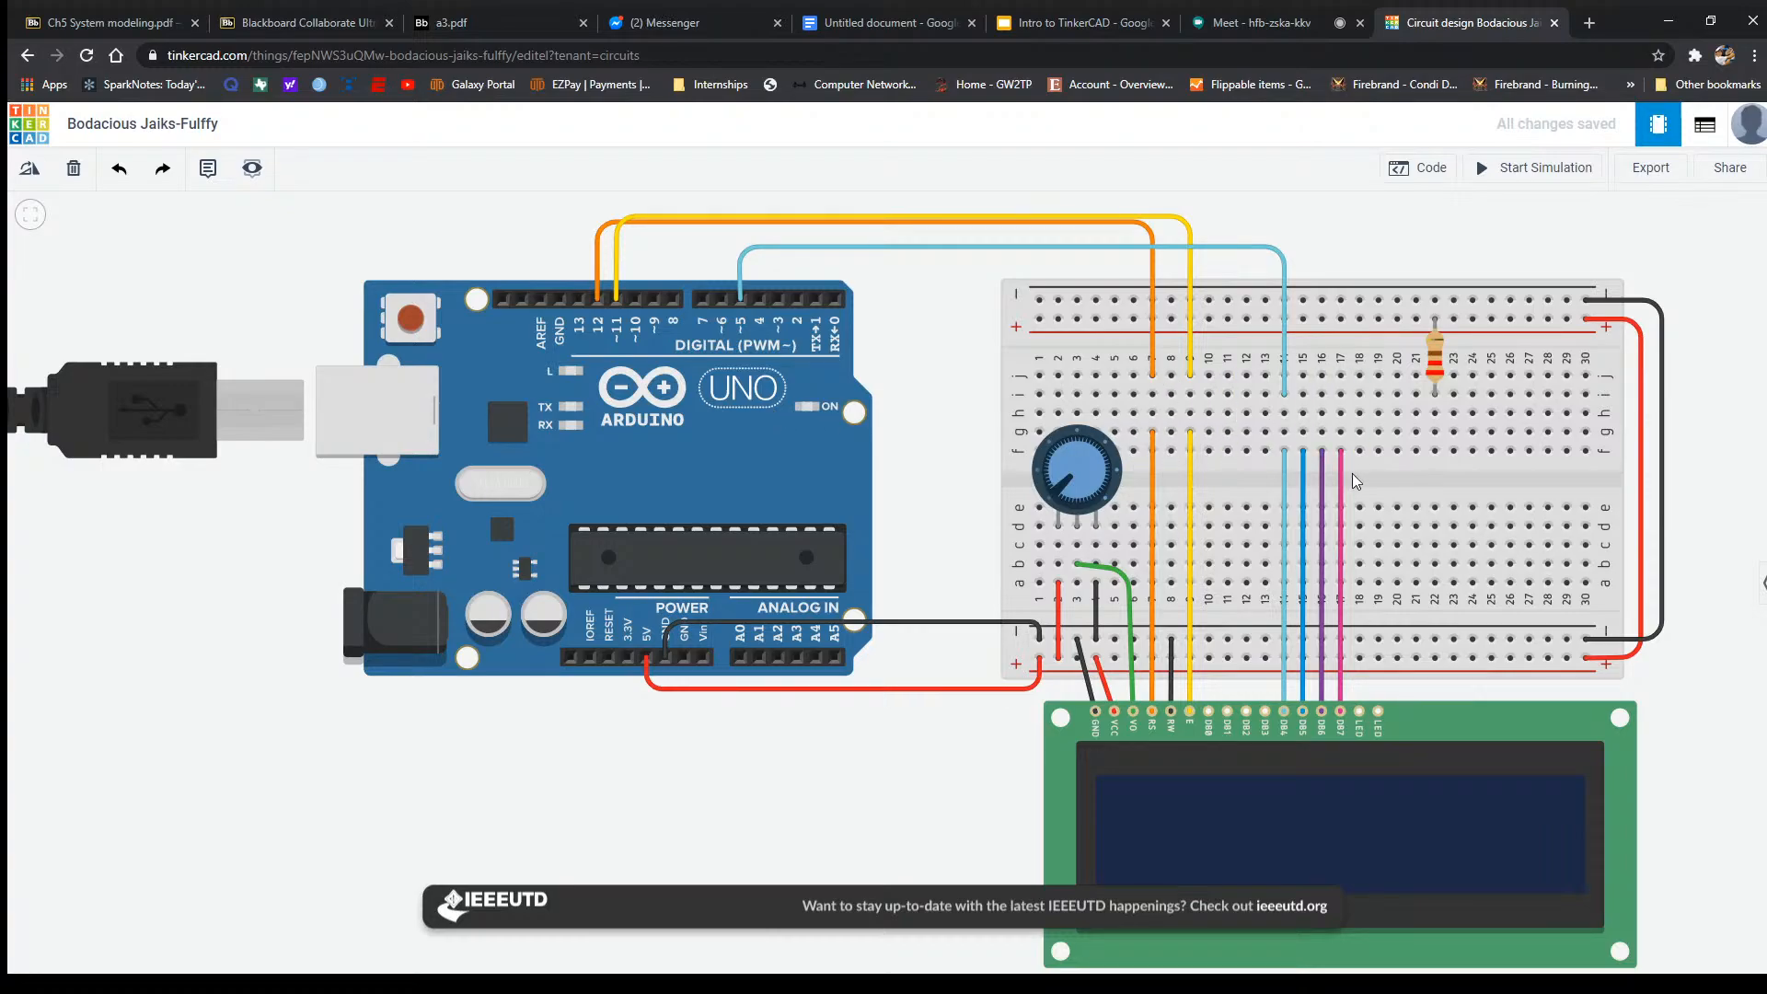
# Wire breadboard hole i15 to Arduino digital pin 4, routed just below the turquoise wire, and color it blue.
pyautogui.click(1303, 394)
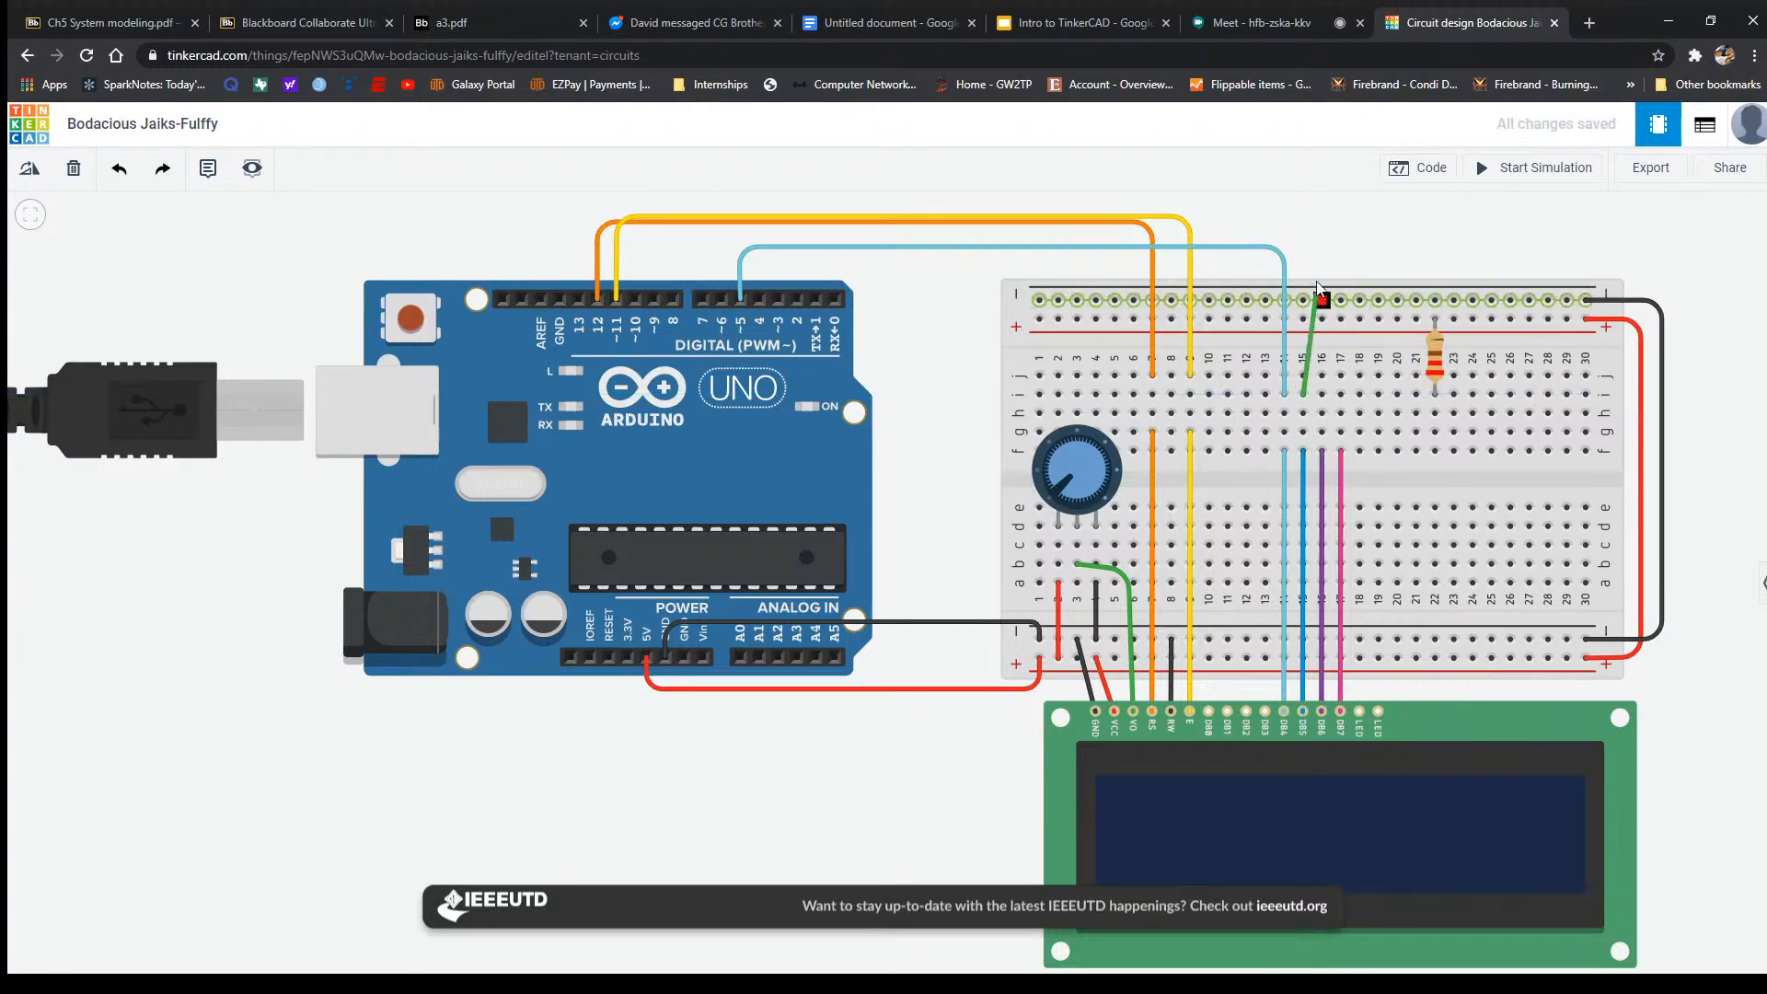
pyautogui.click(1301, 257)
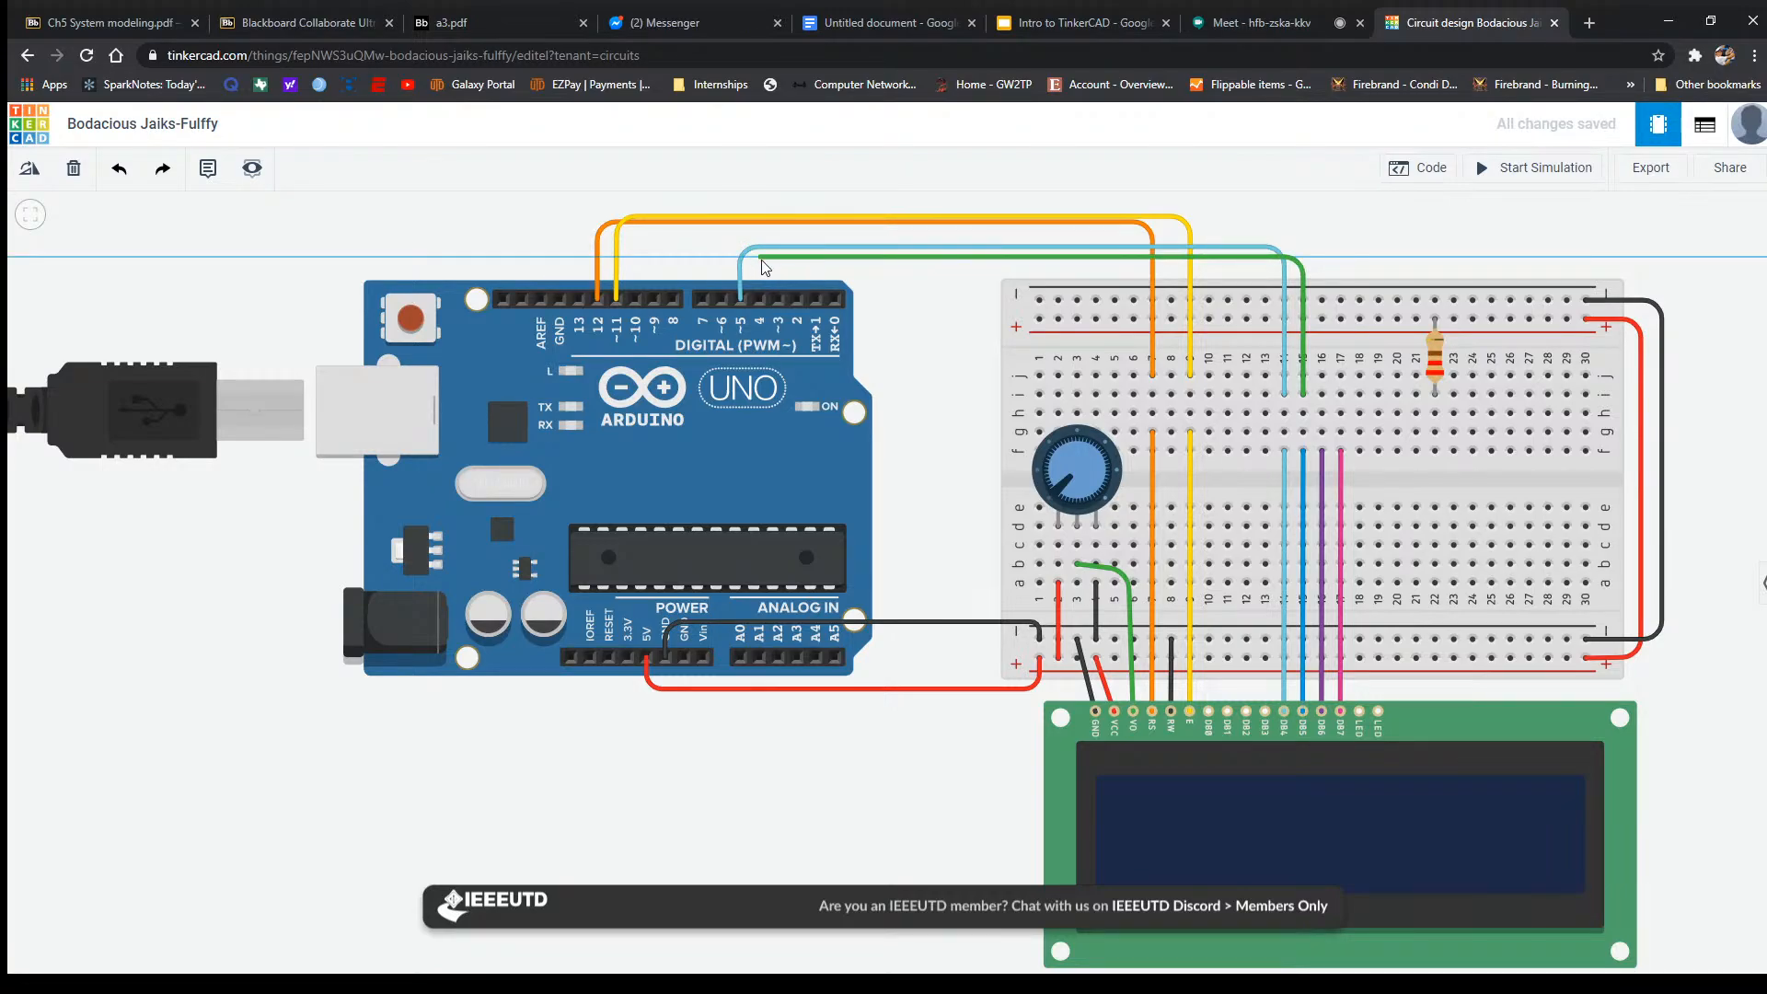
pyautogui.click(759, 257)
pyautogui.click(759, 299)
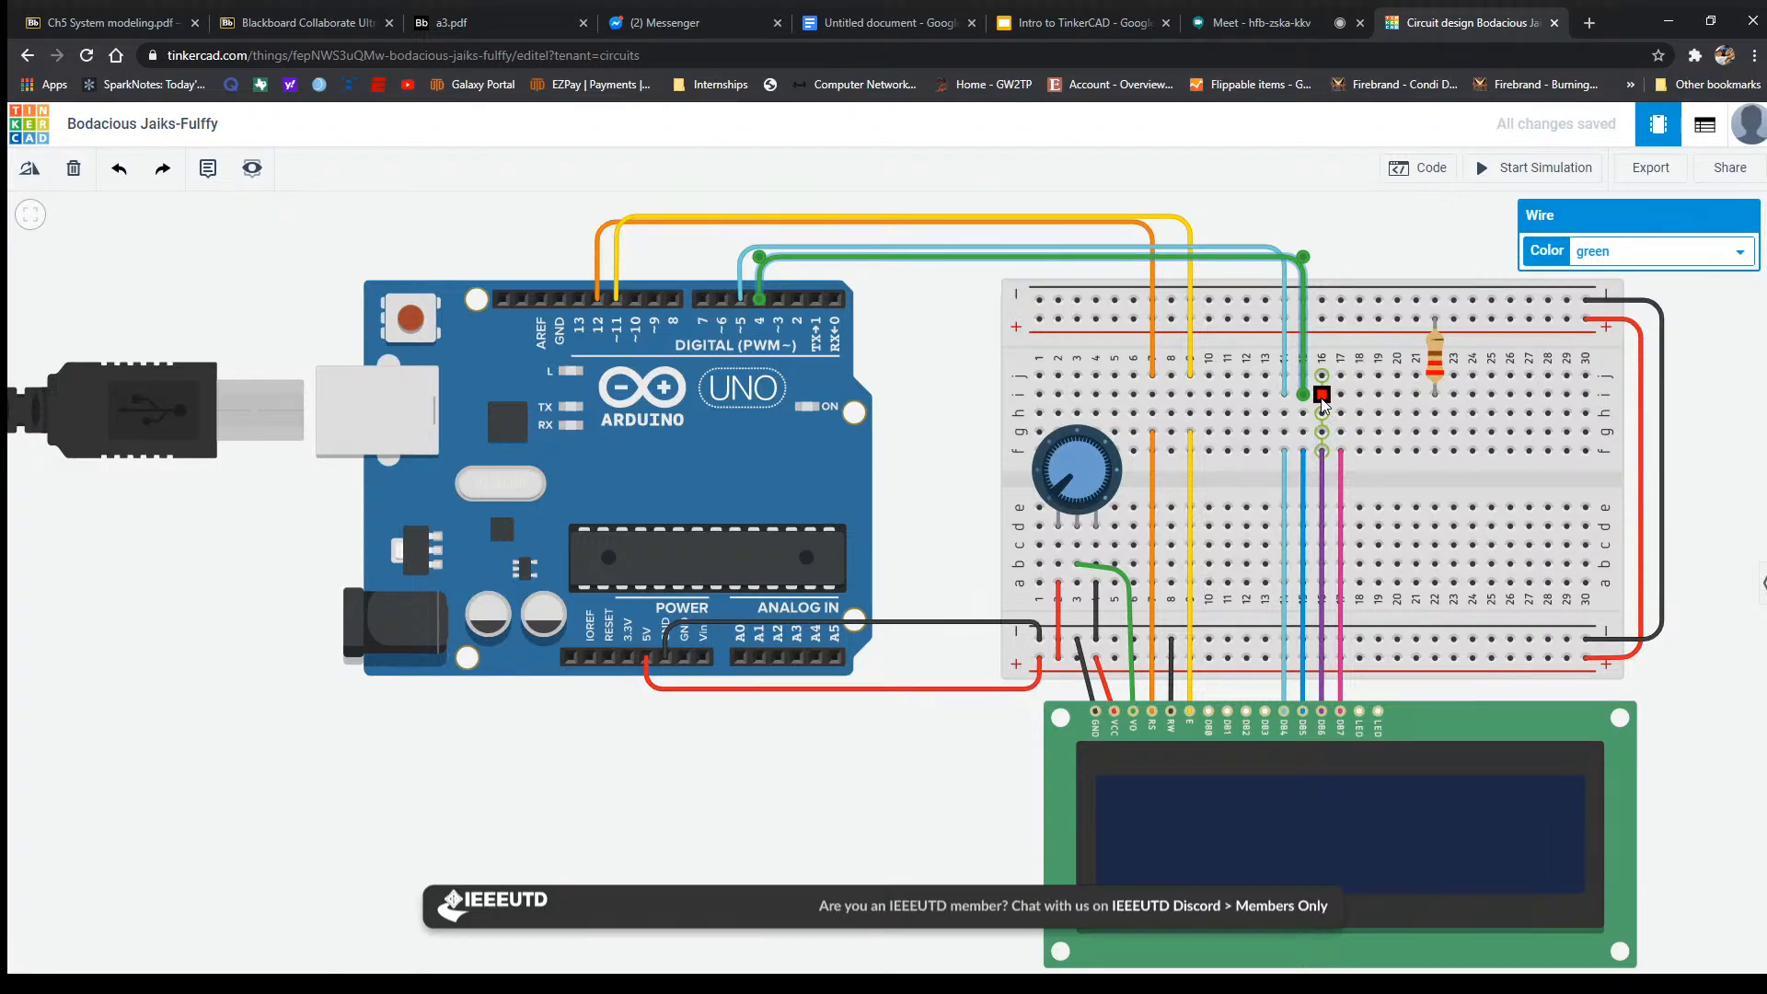
pyautogui.click(1649, 264)
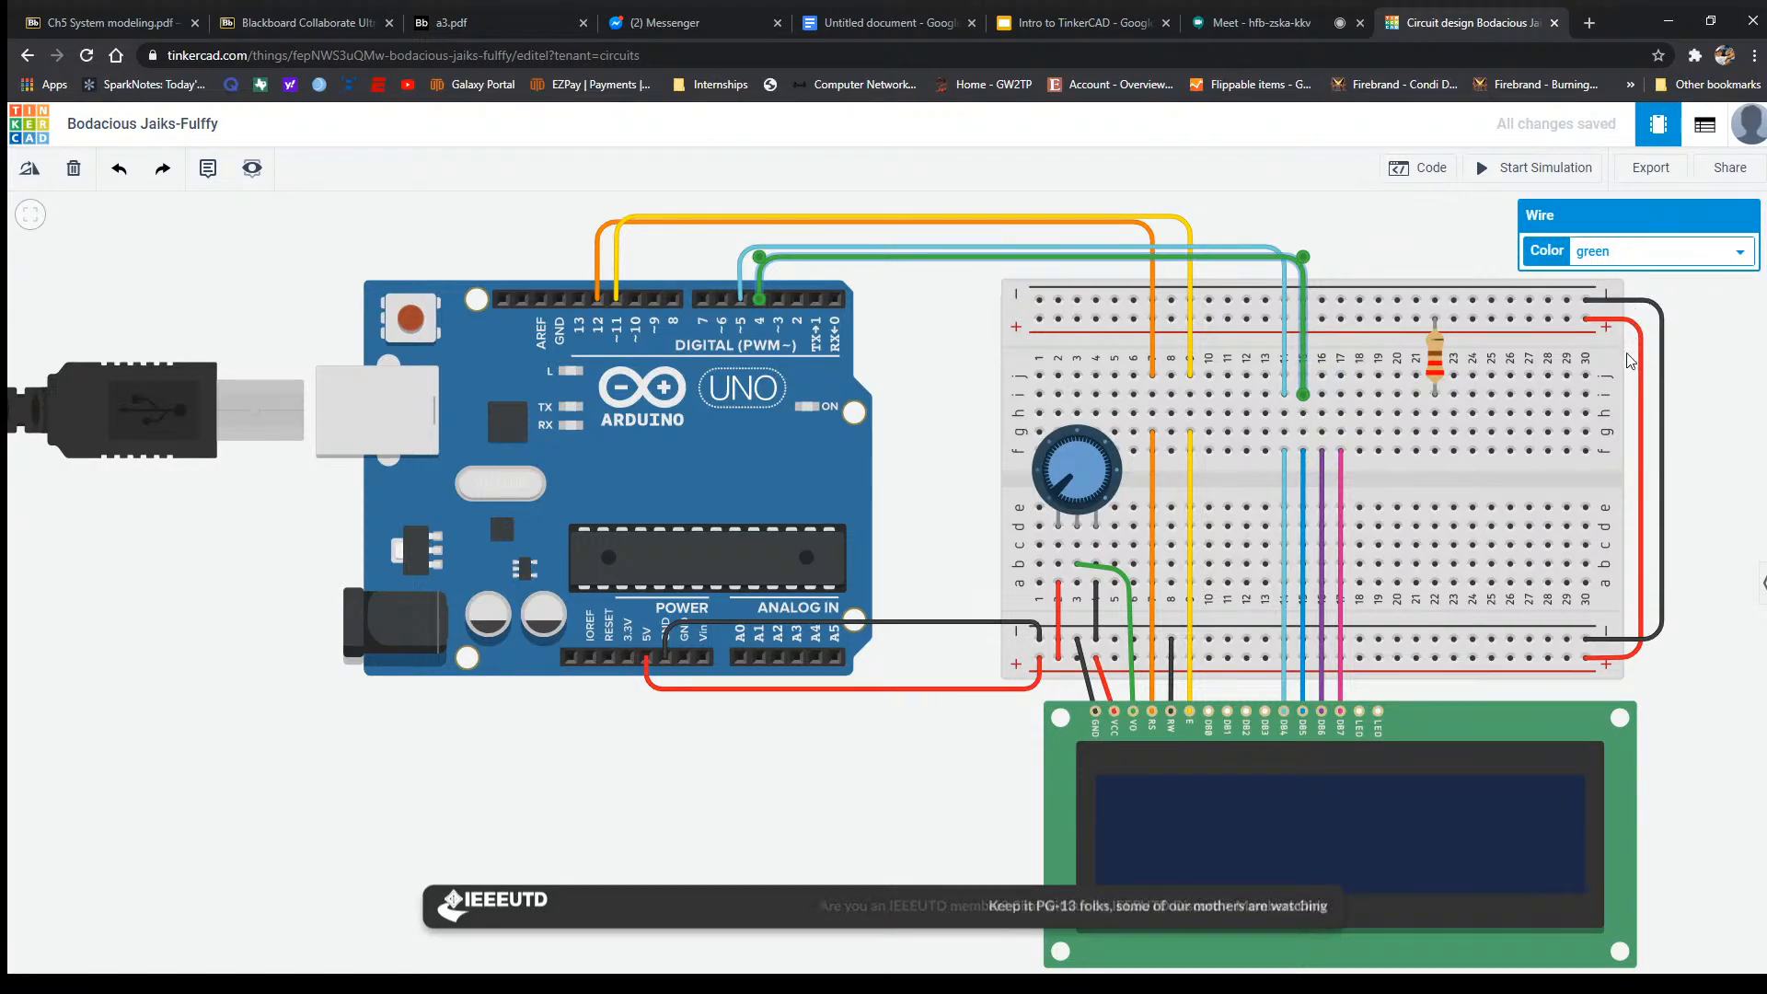
pyautogui.click(1609, 374)
pyautogui.click(1354, 243)
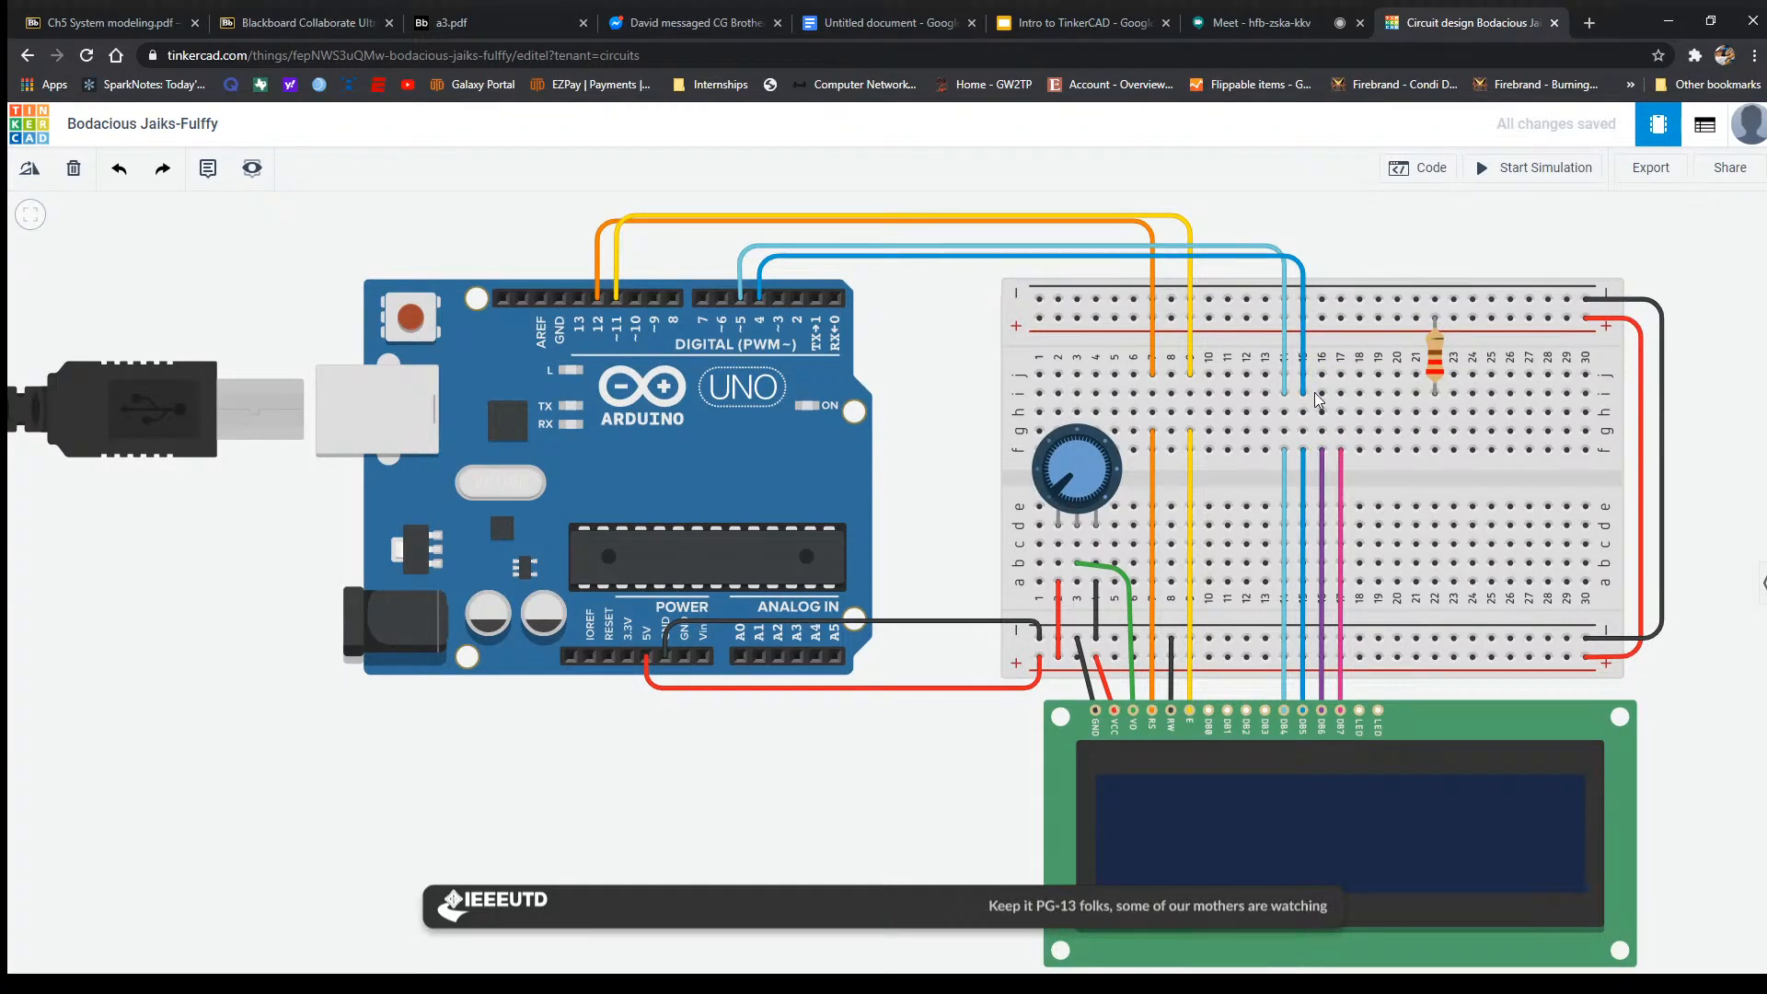
# Wire breadboard hole i16 to Arduino digital pin 3, routed just below the blue wire, and color it purple.
pyautogui.click(1323, 394)
pyautogui.click(1320, 267)
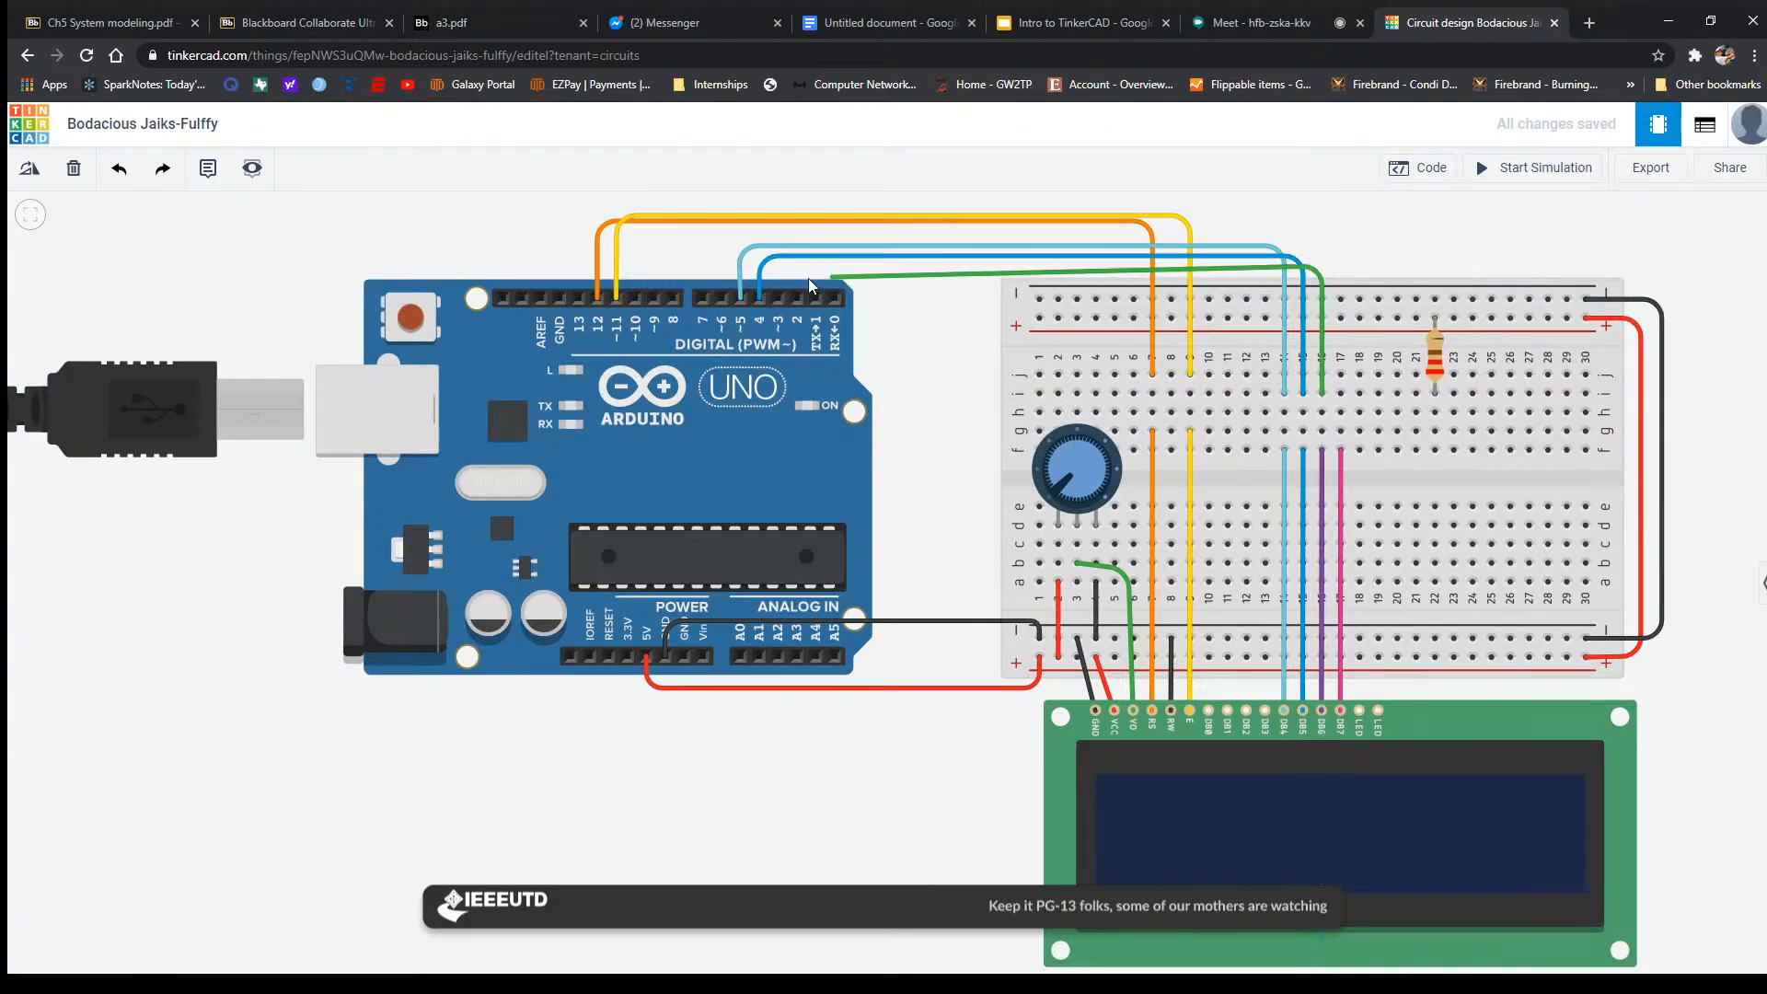
pyautogui.click(778, 267)
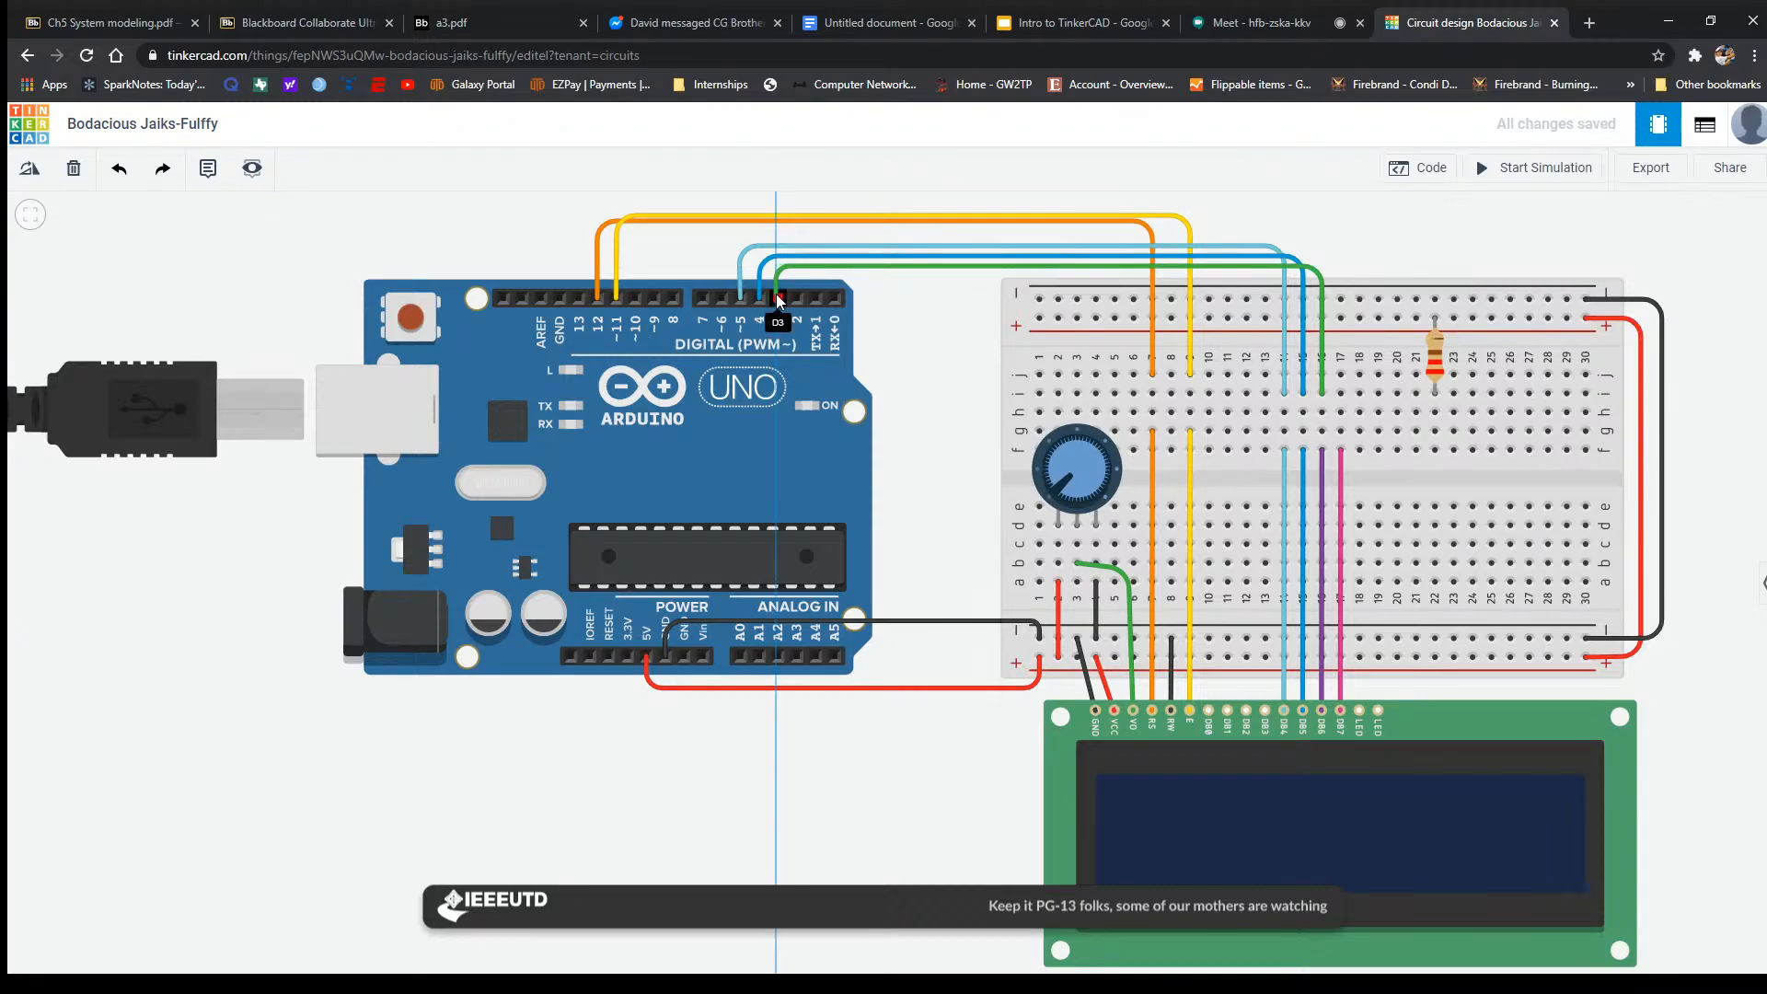
pyautogui.click(778, 298)
pyautogui.click(1571, 264)
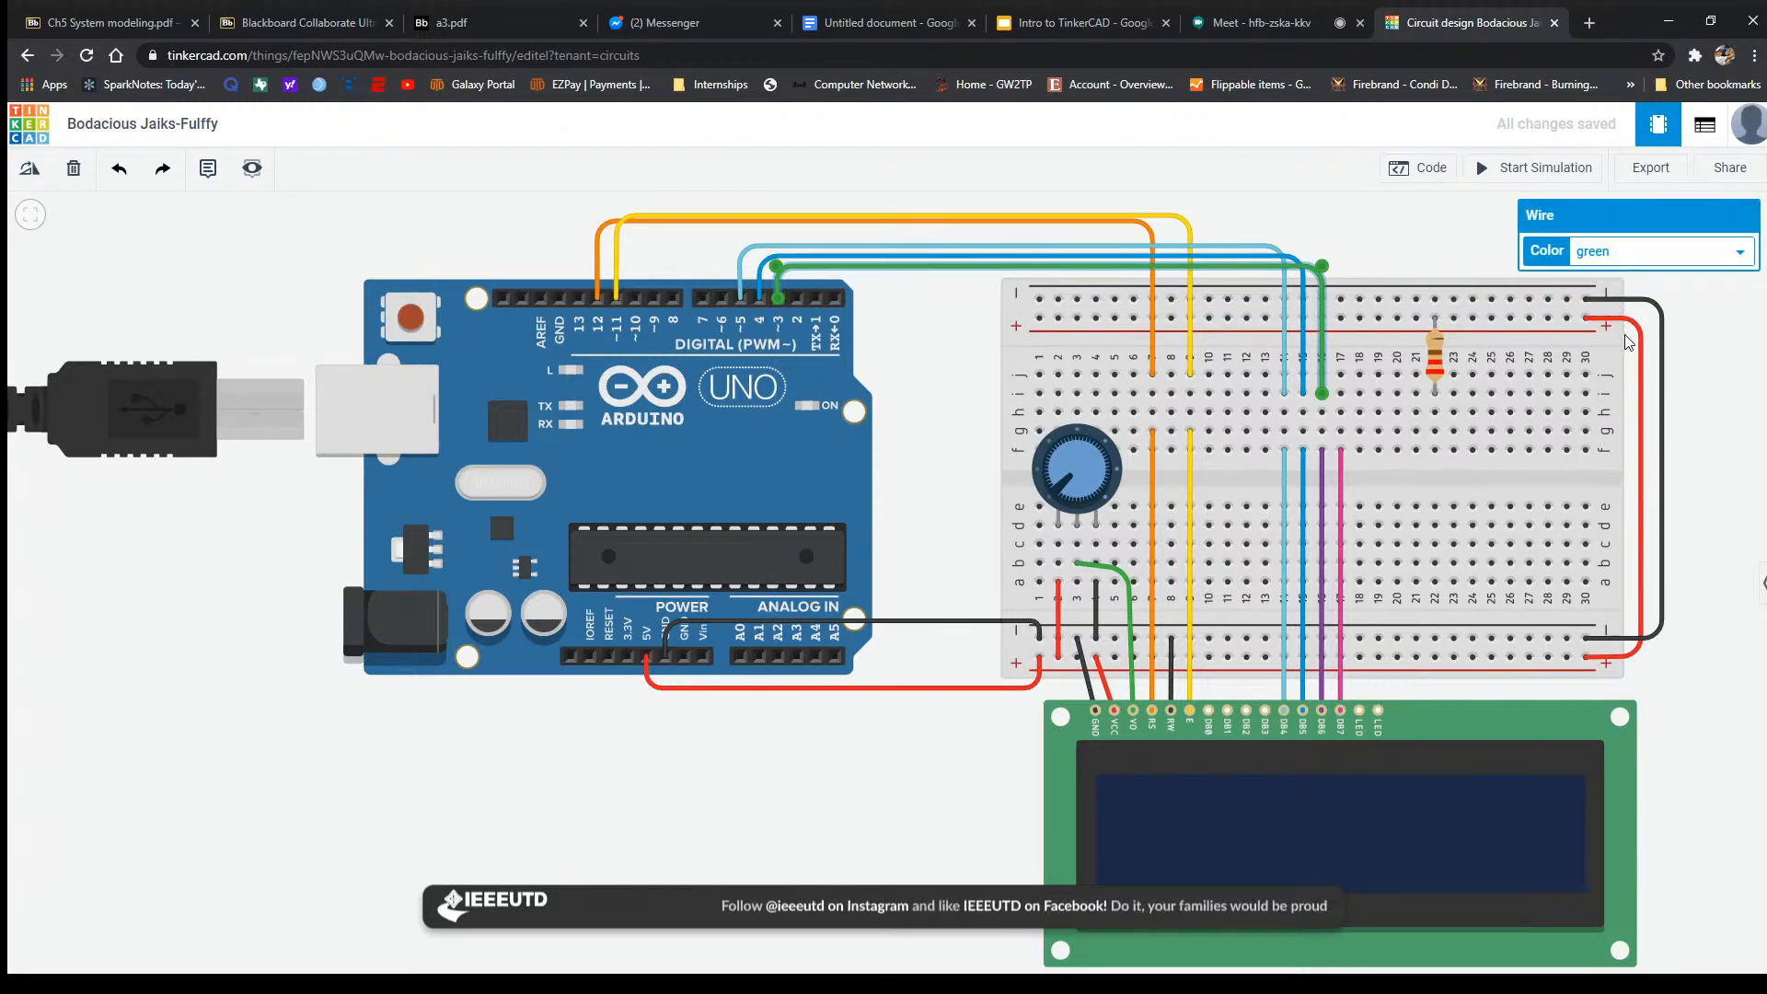
pyautogui.click(1615, 388)
pyautogui.click(1374, 239)
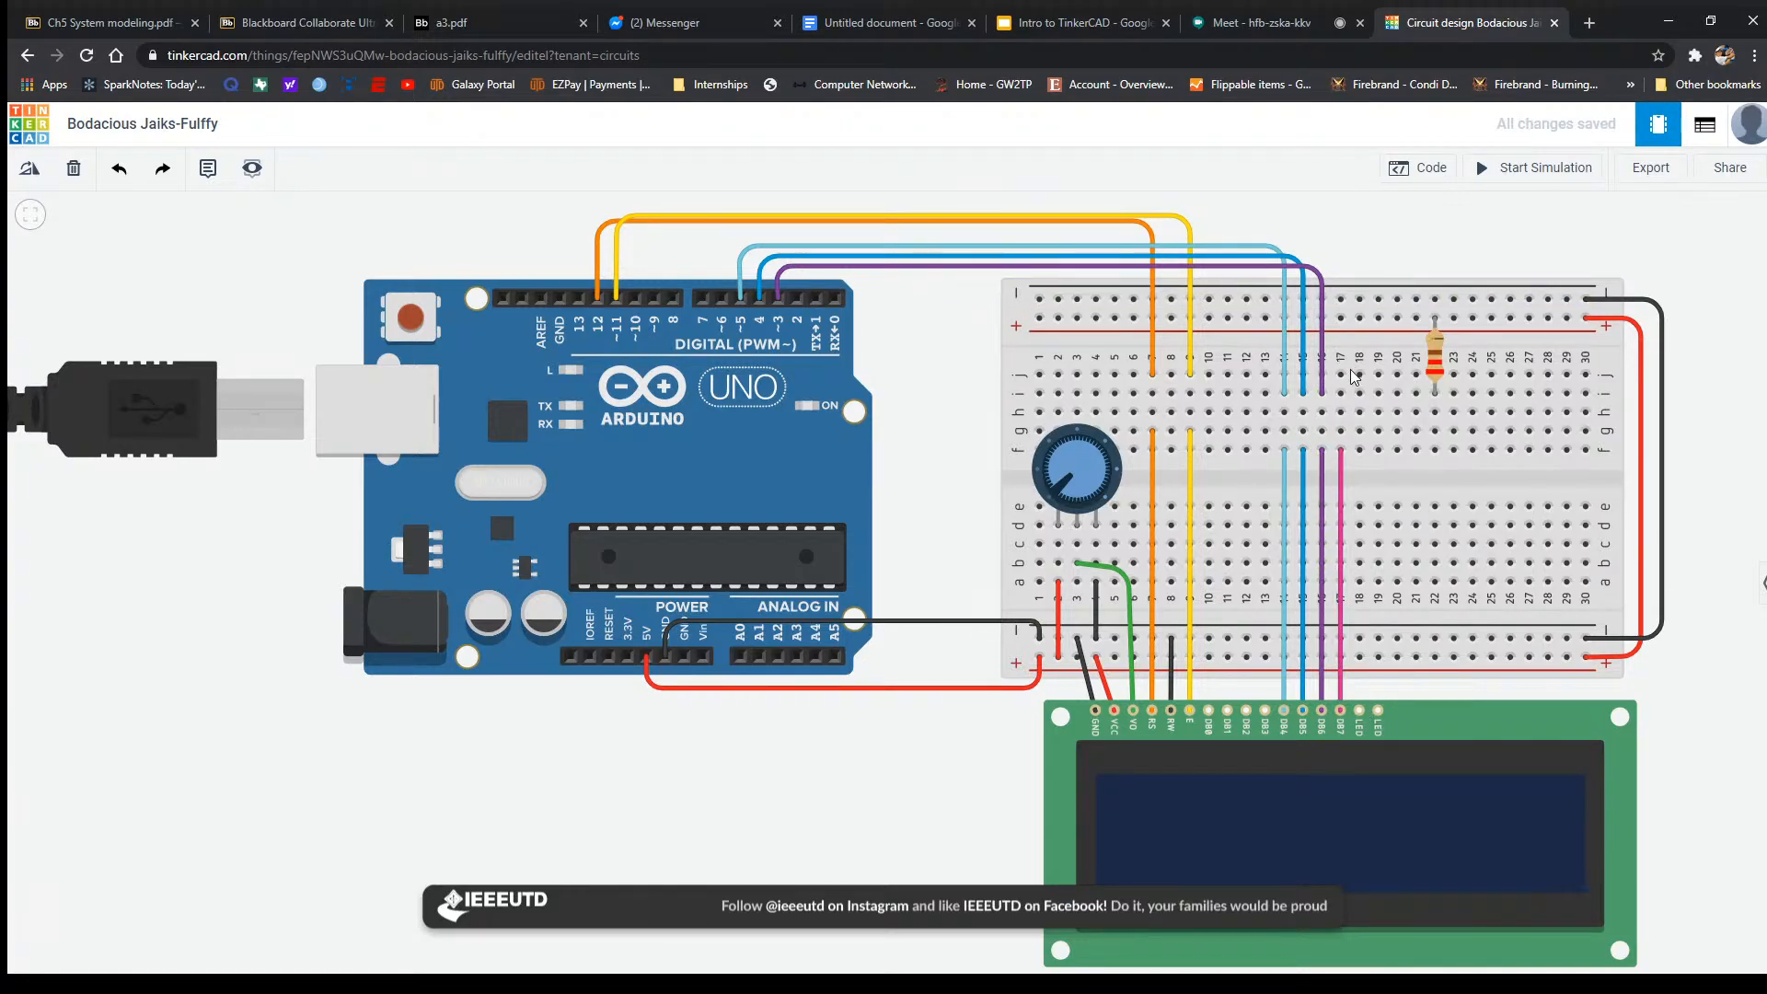
# Wire breadboard hole i17 to Arduino digital pin 2, routed just below the purple wire, and color it pink.
pyautogui.click(1340, 393)
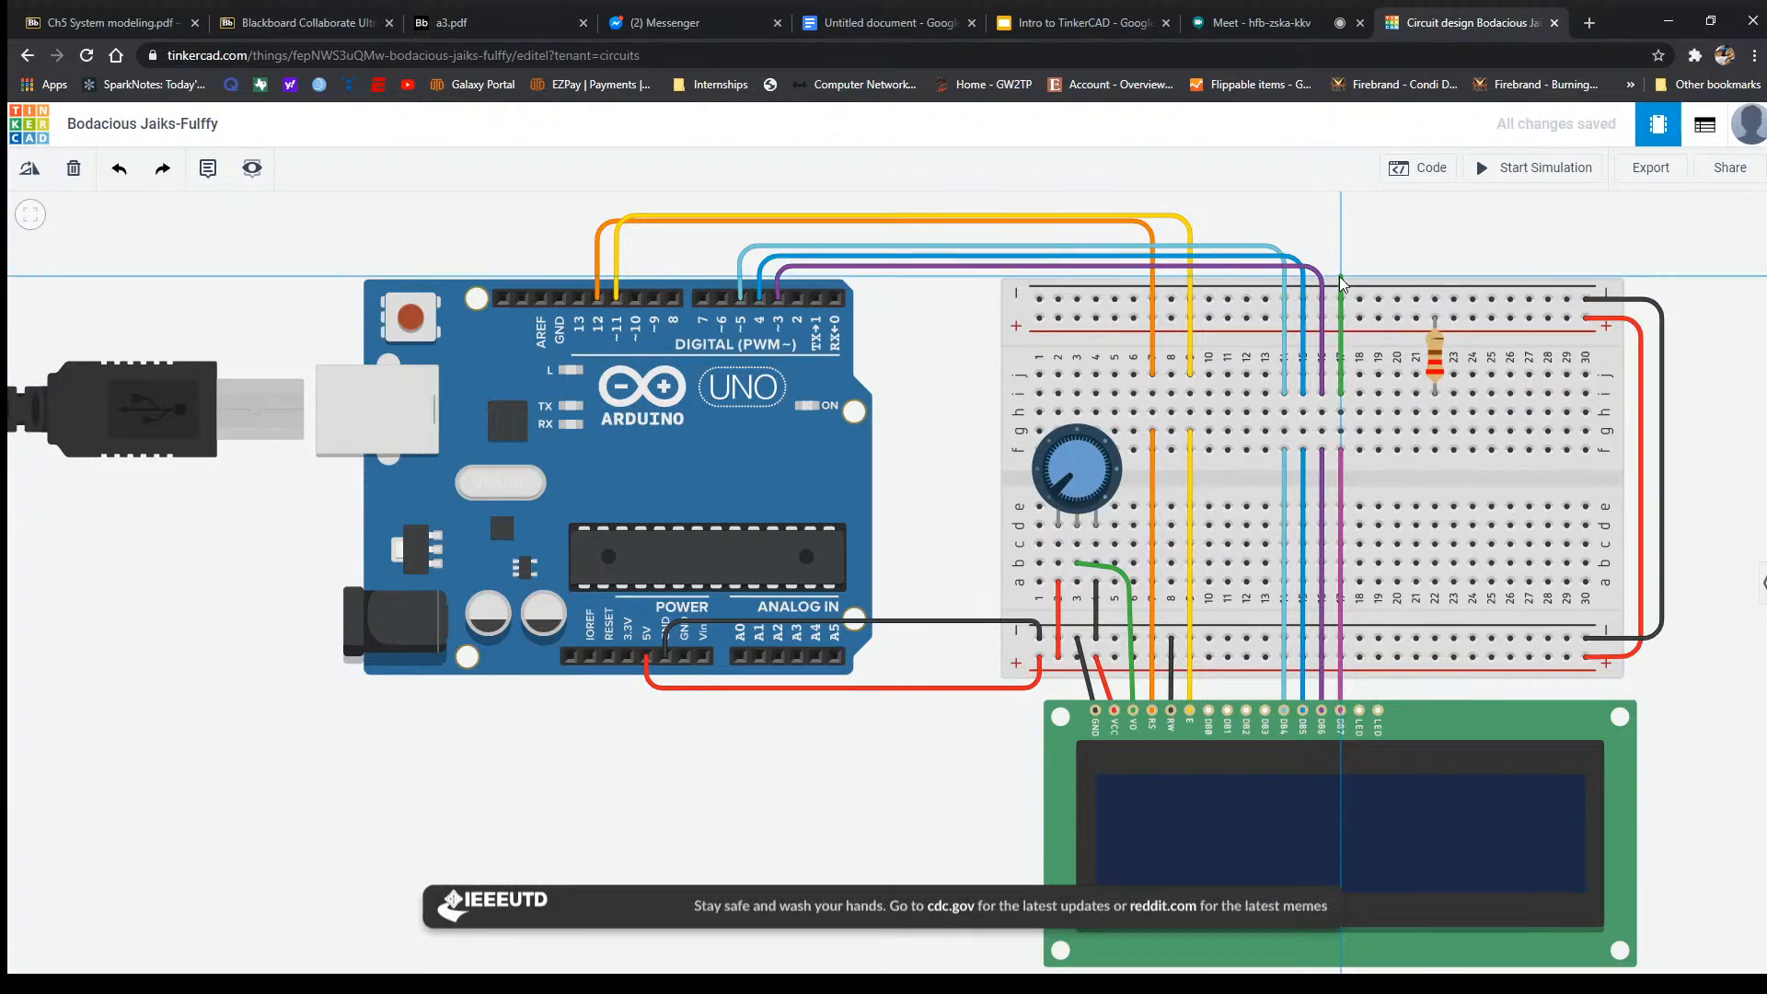
pyautogui.click(1339, 276)
pyautogui.click(795, 278)
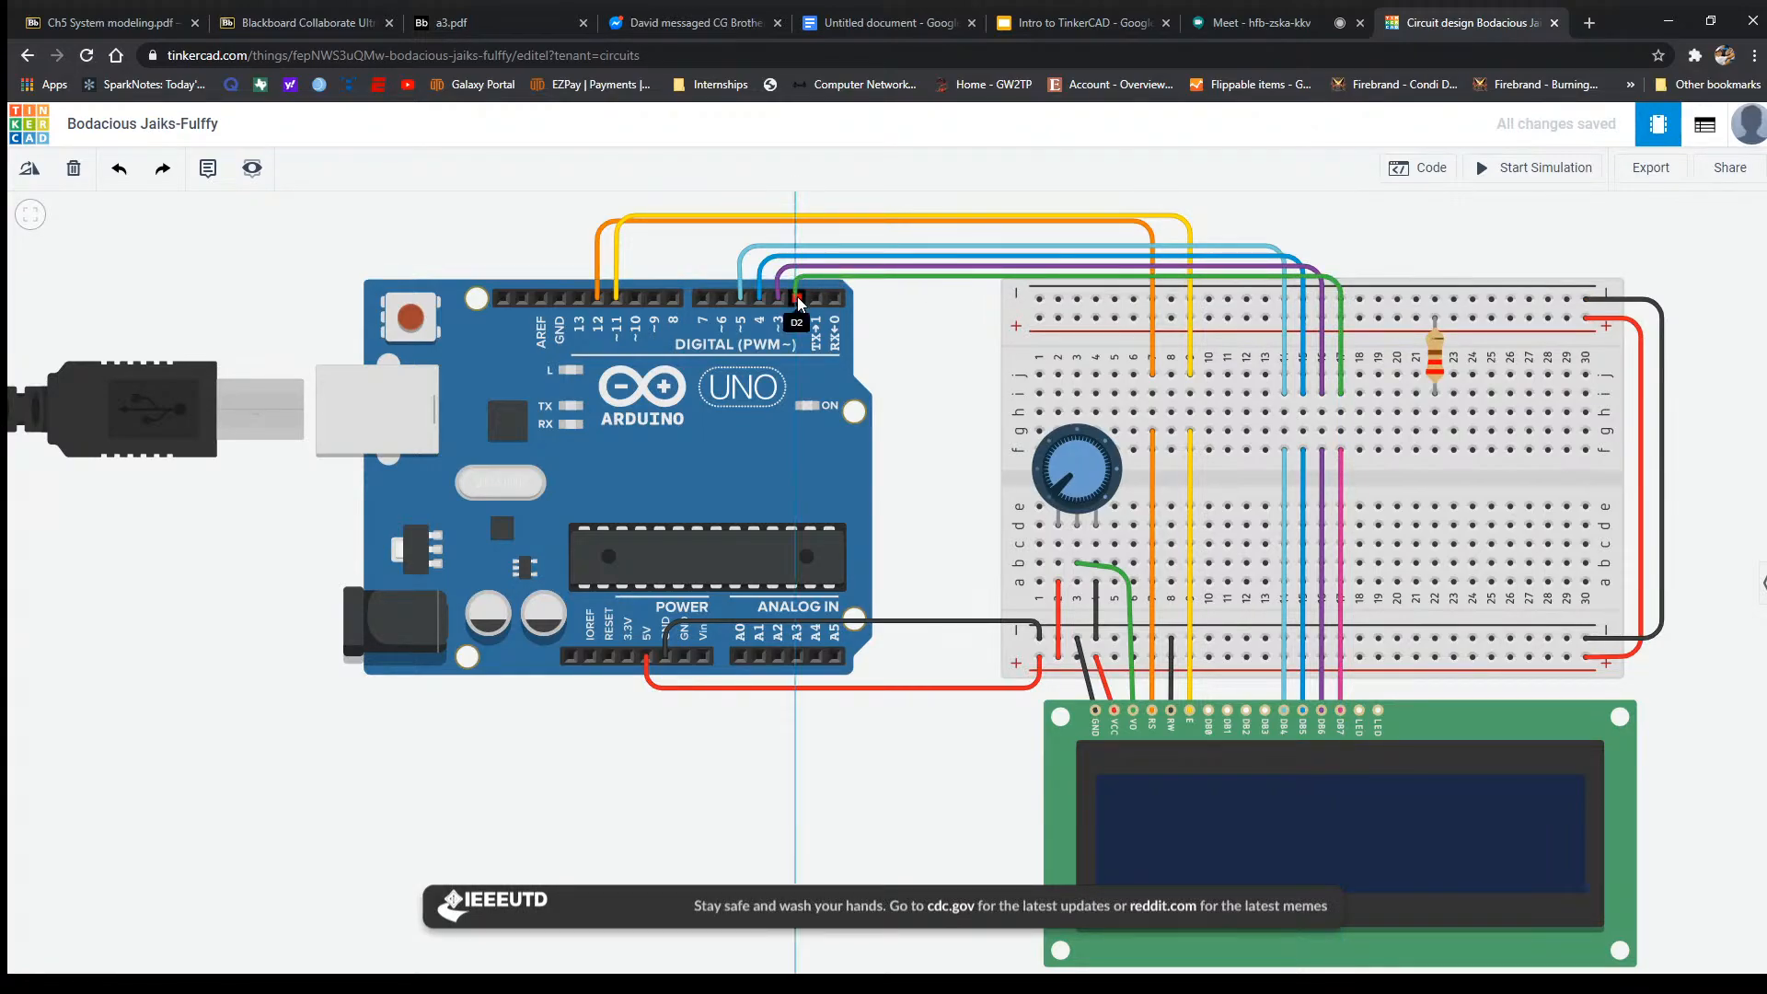
pyautogui.click(798, 296)
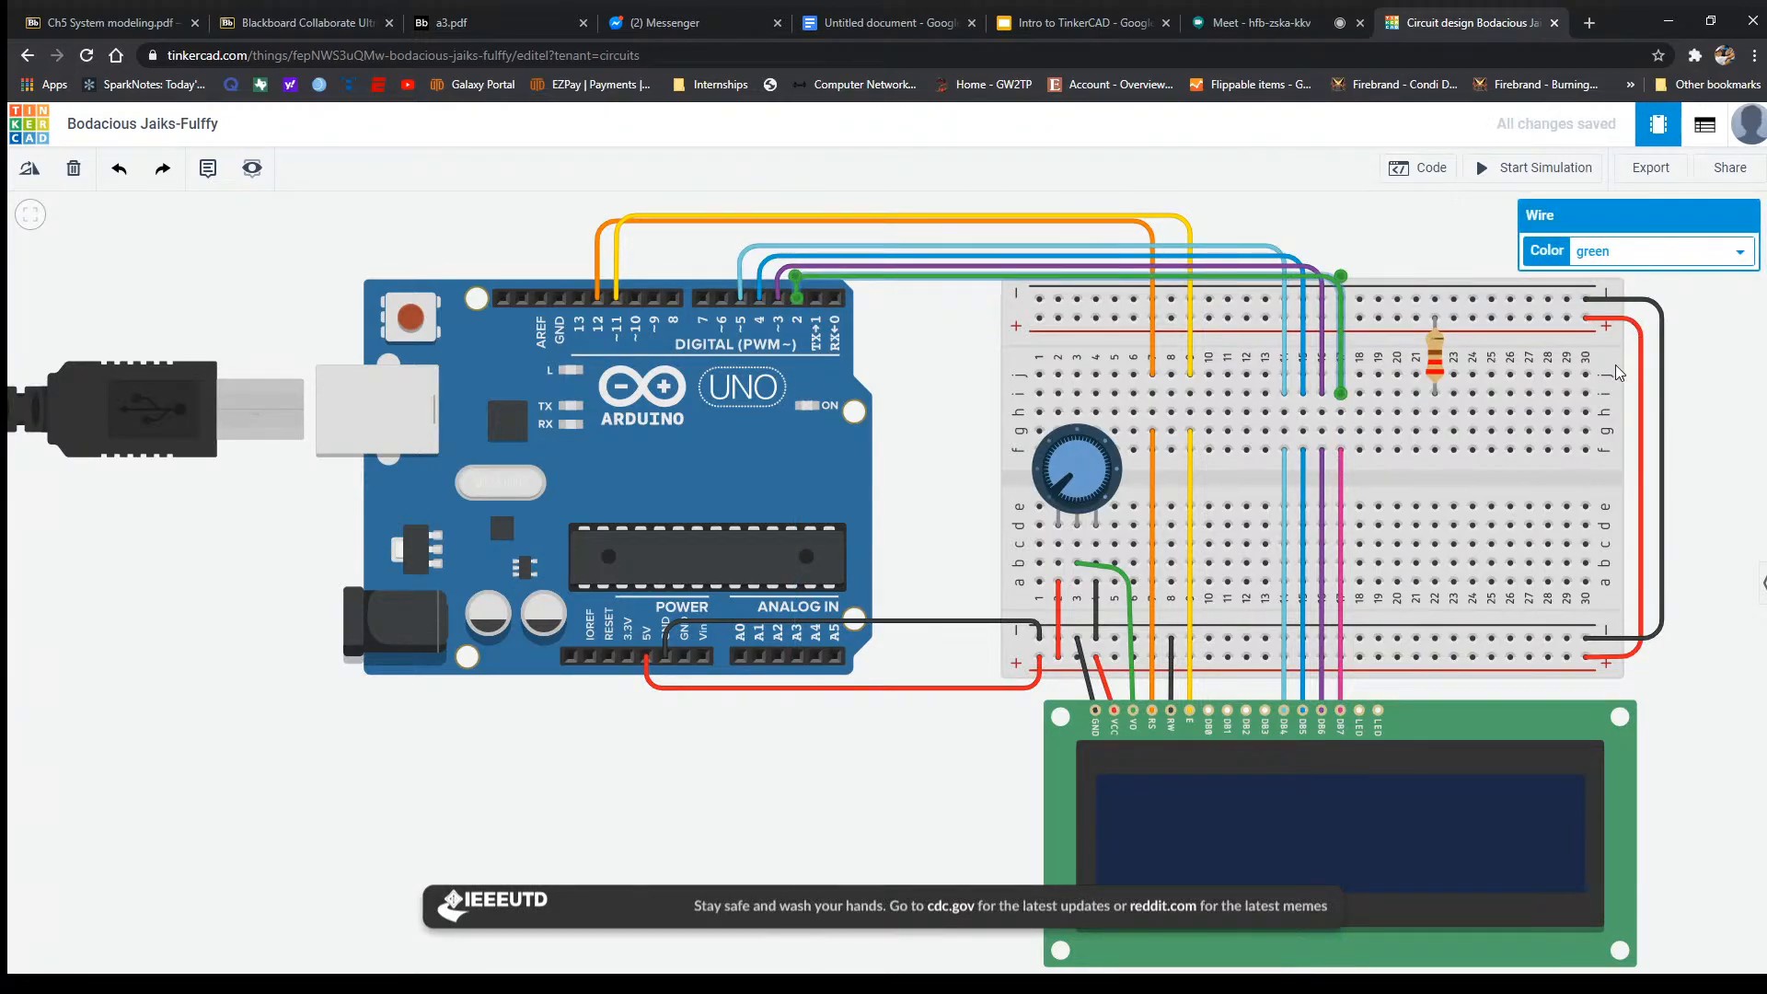
pyautogui.click(1603, 403)
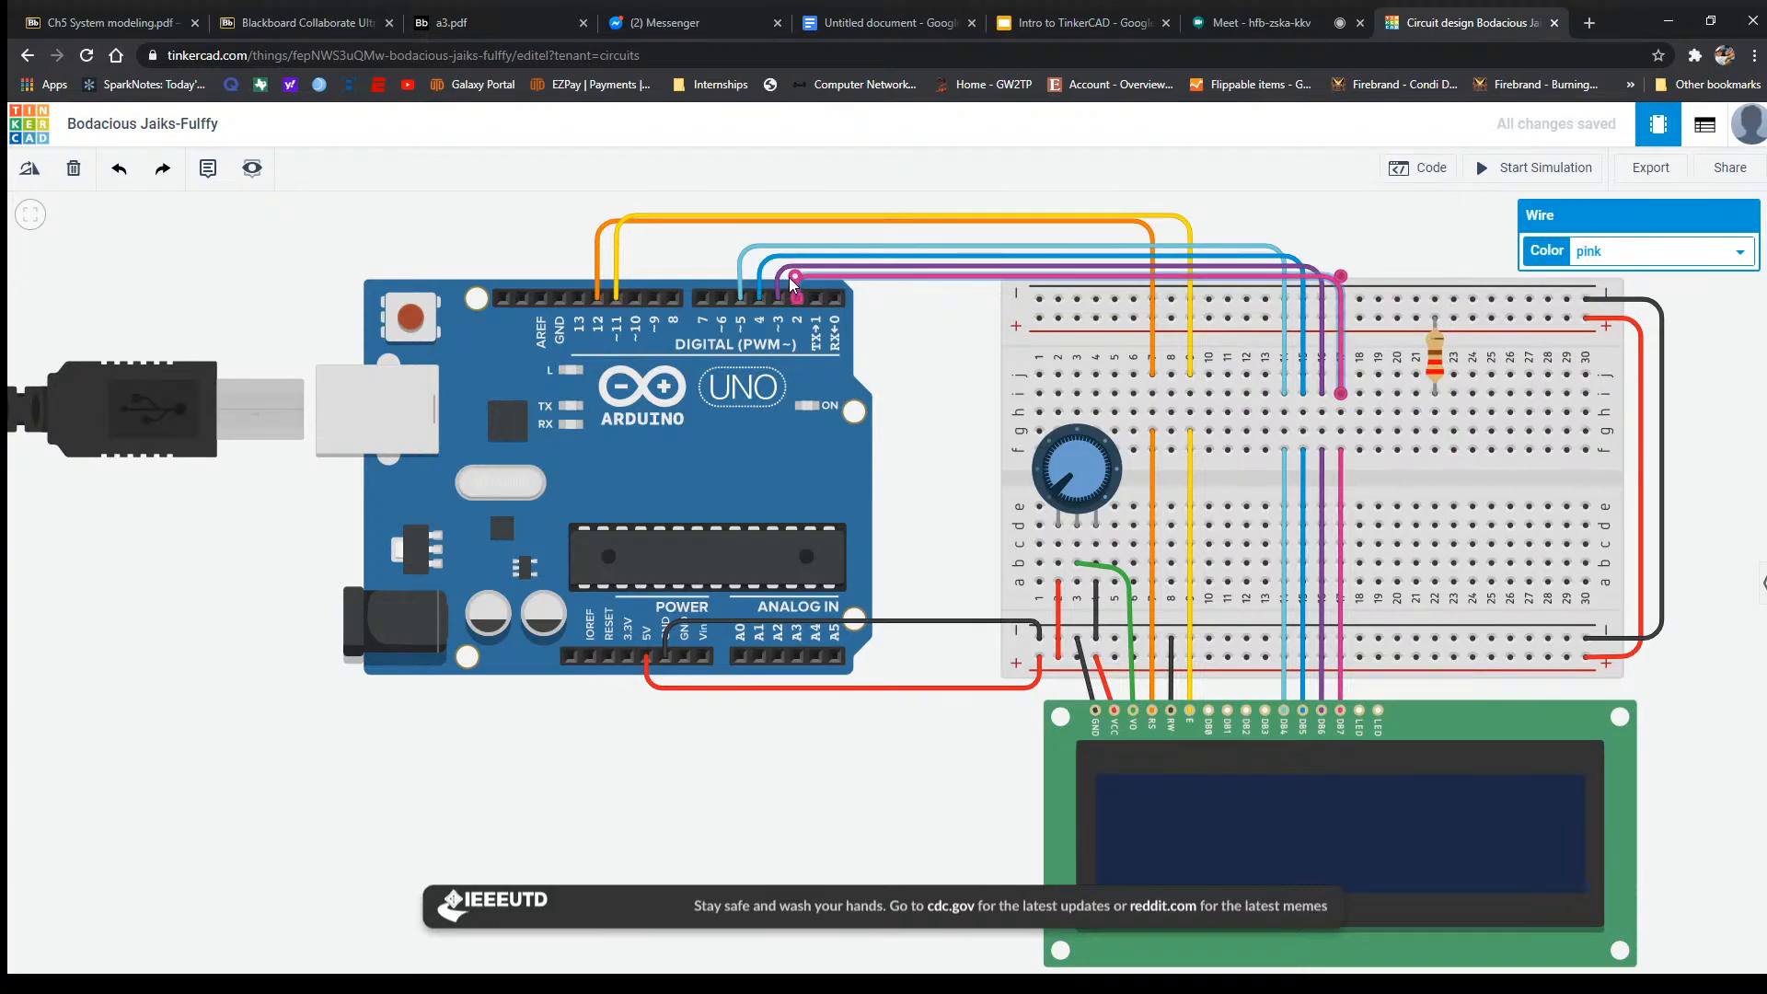
pyautogui.click(869, 295)
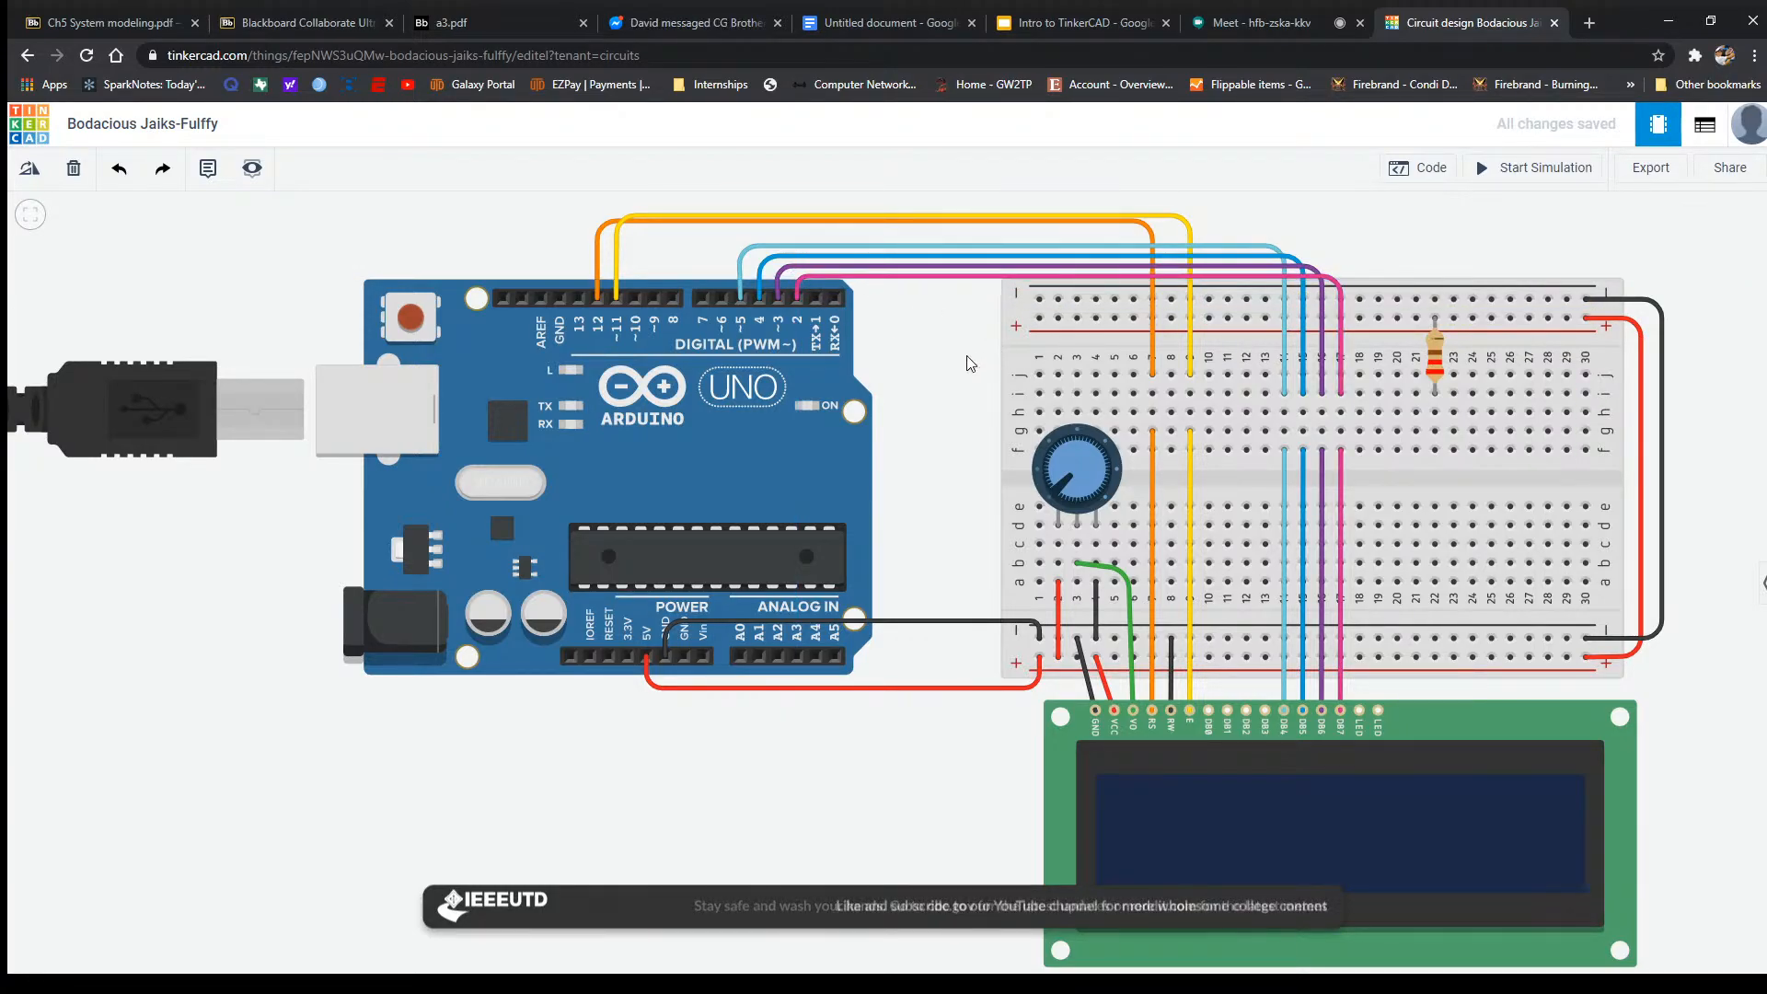
pyautogui.click(746, 245)
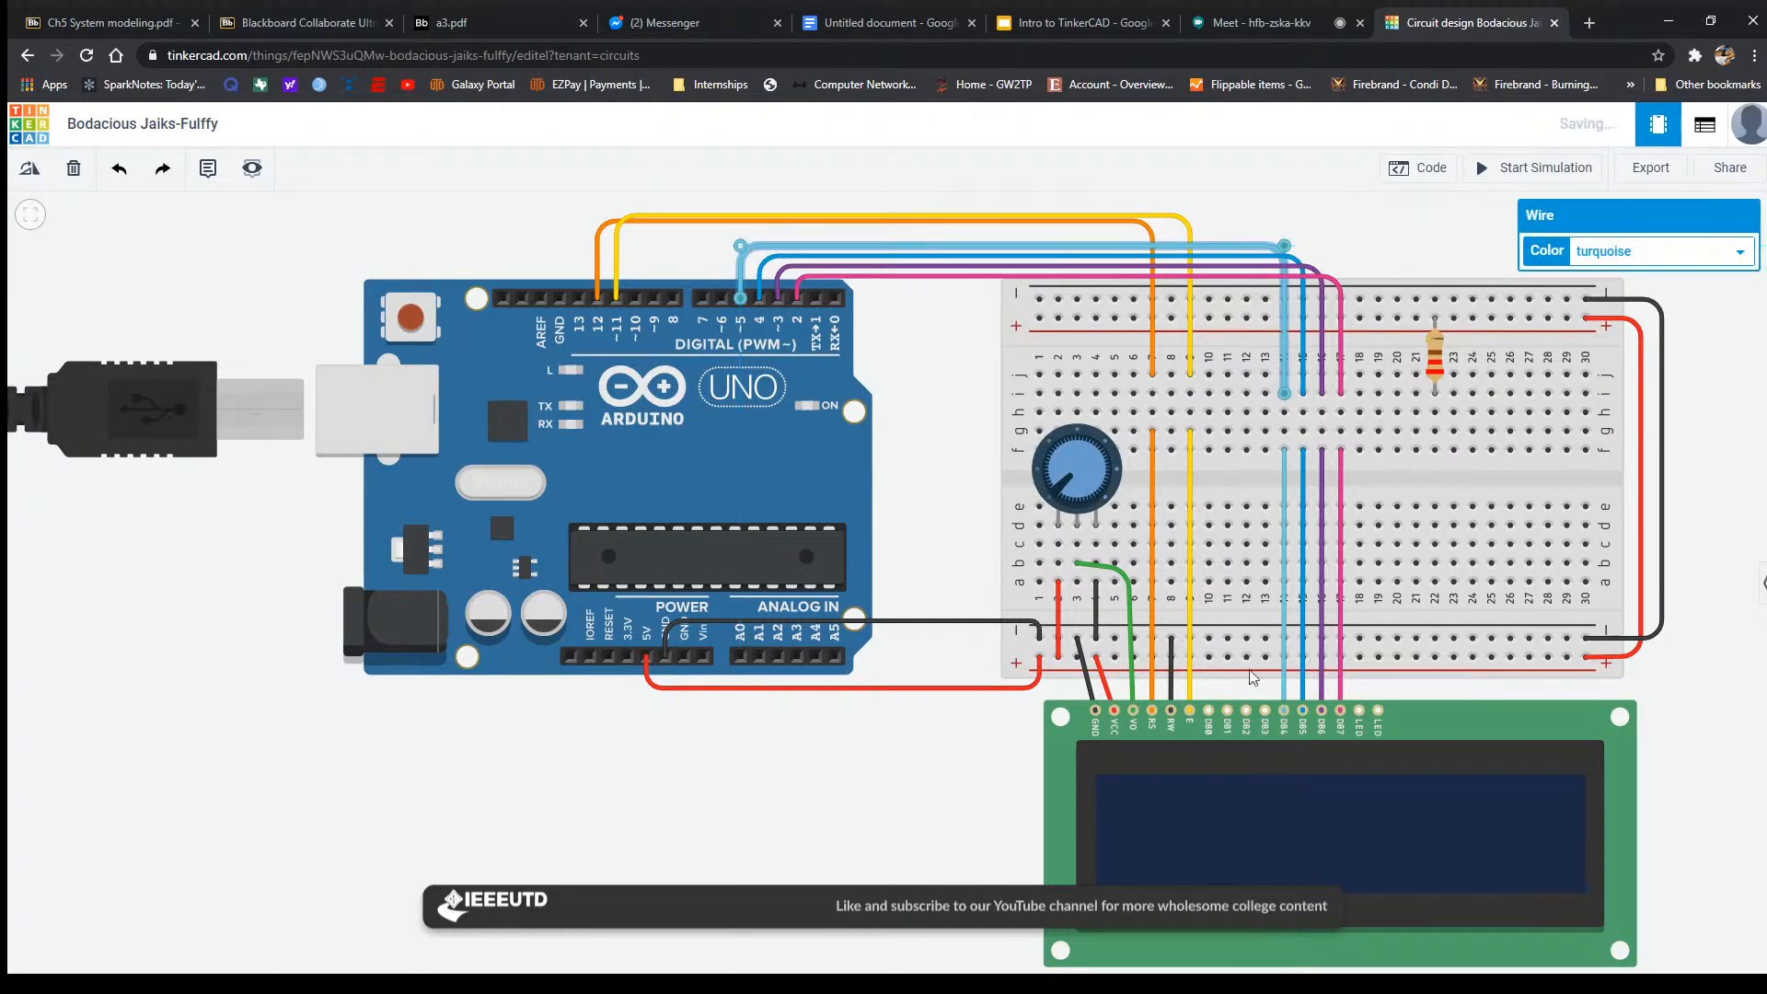
pyautogui.click(878, 804)
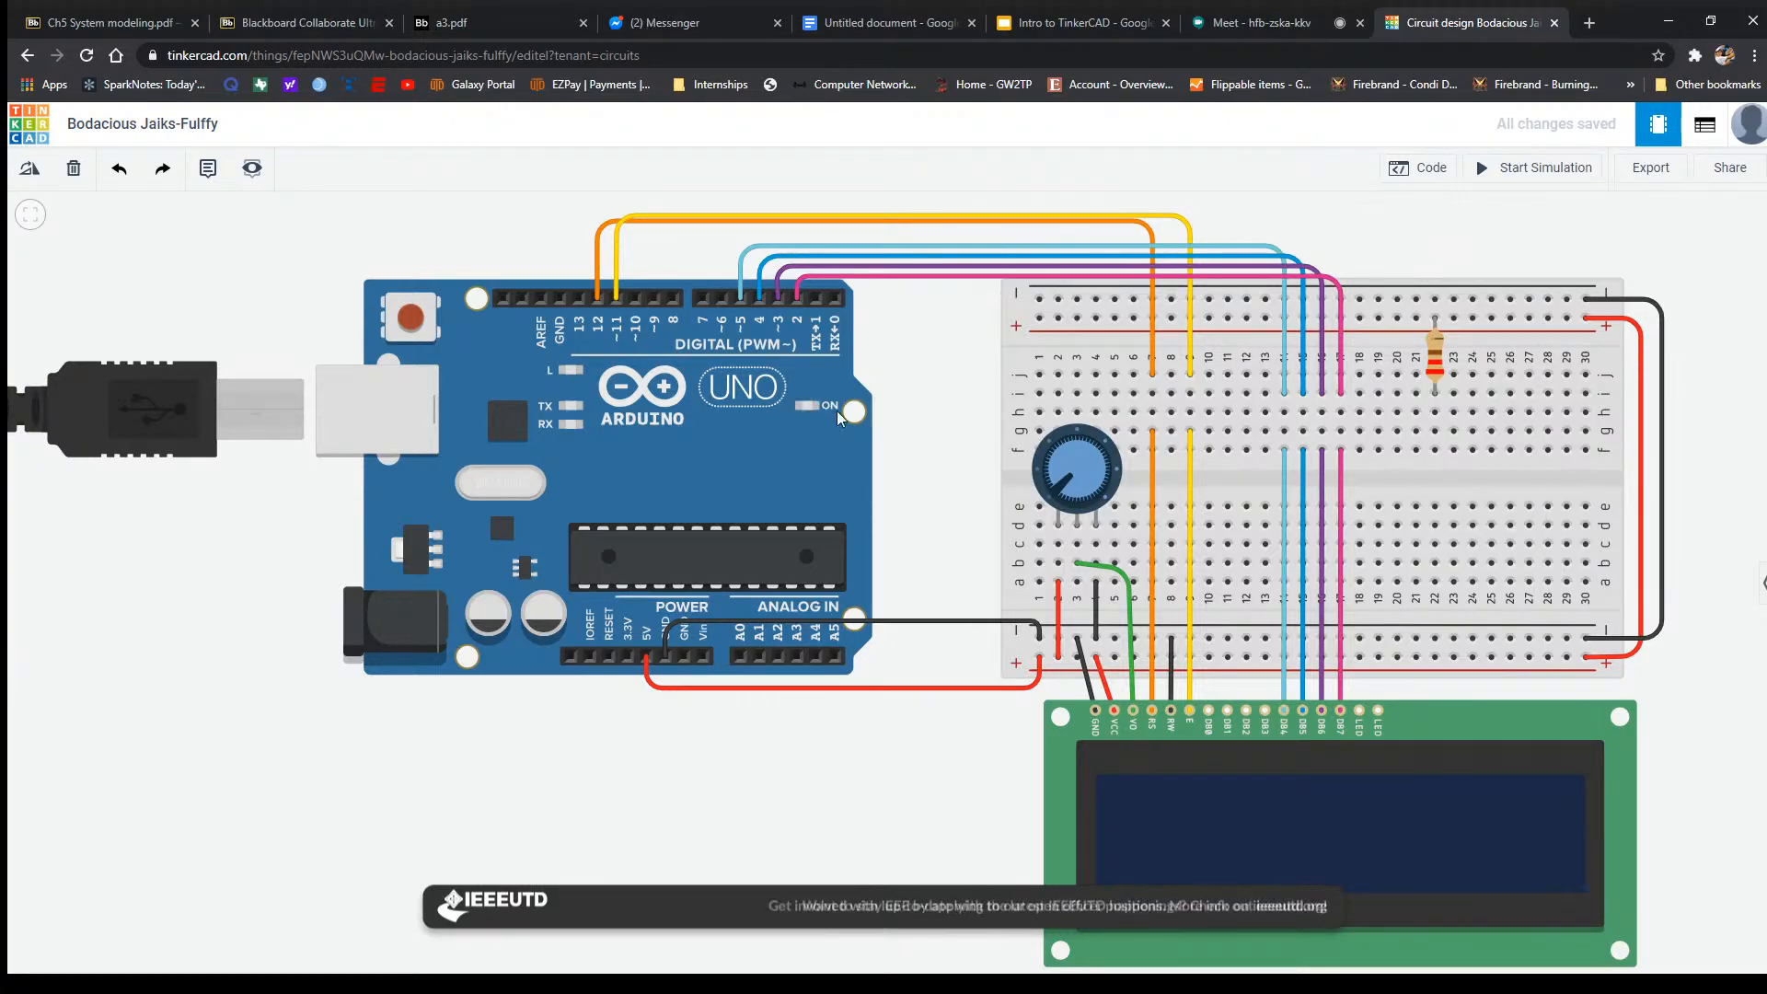
# Wire the LCD's LED anode pin to Terminal 1 of the resistor at breadboard hole i22.
pyautogui.click(1361, 710)
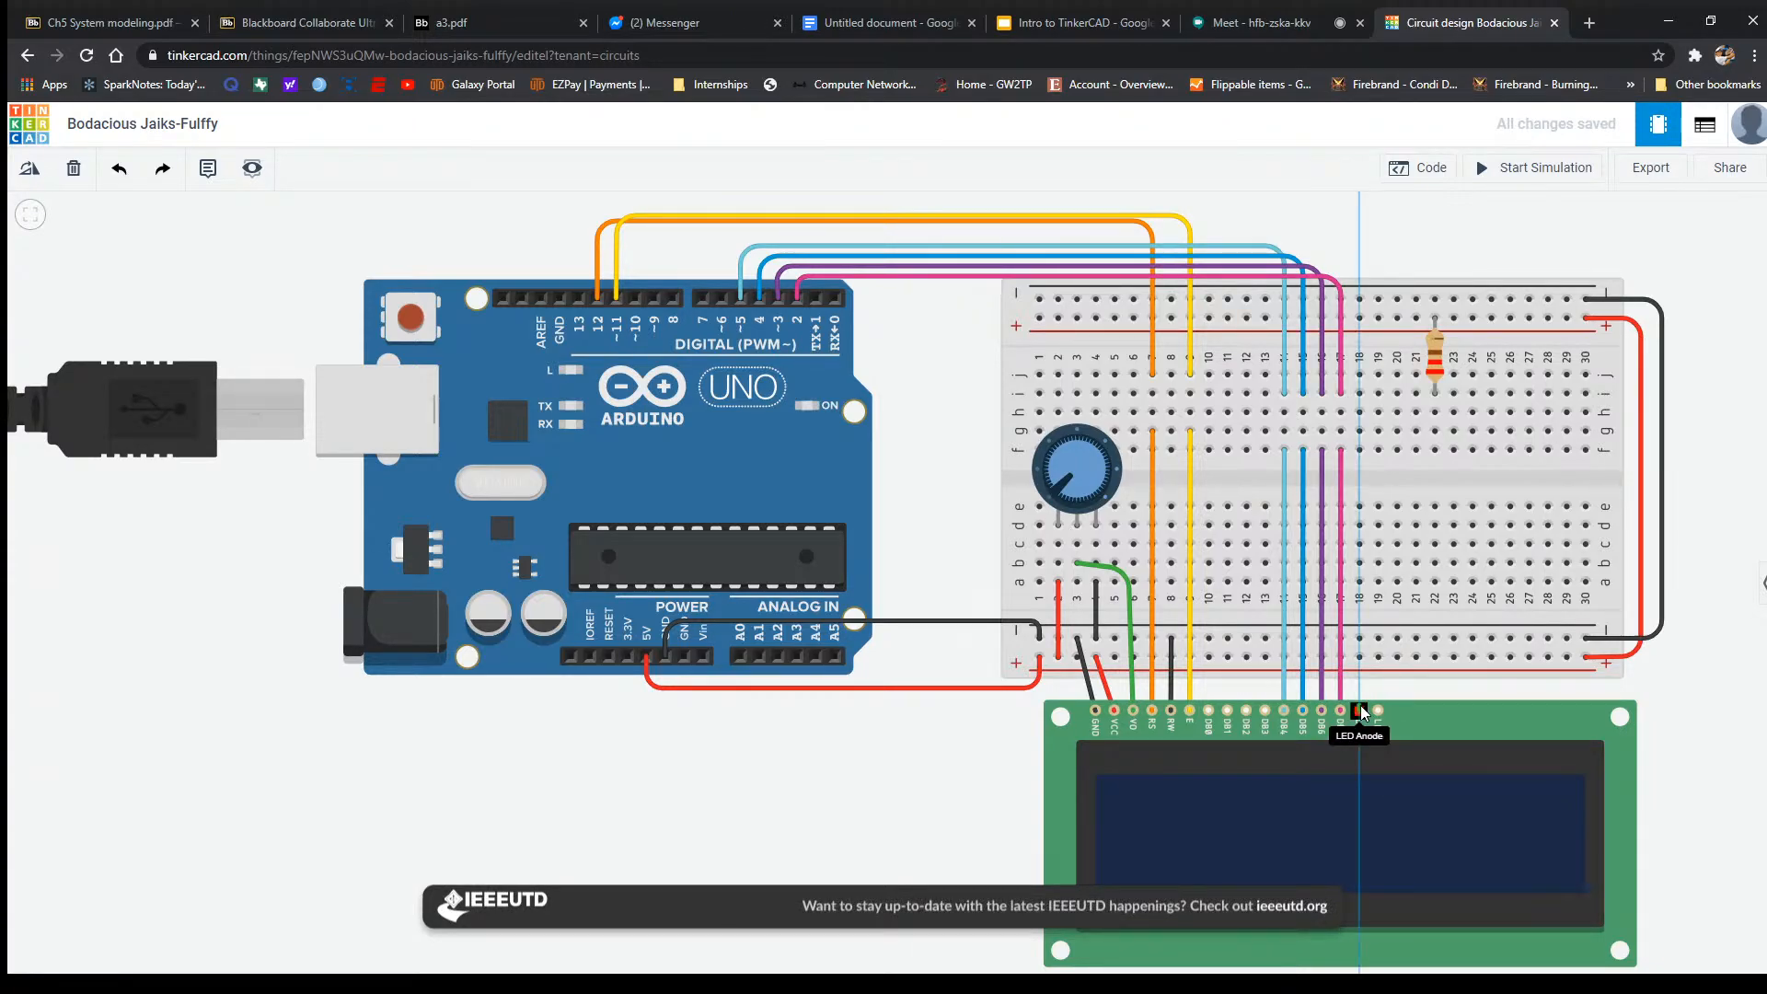
pyautogui.click(1439, 403)
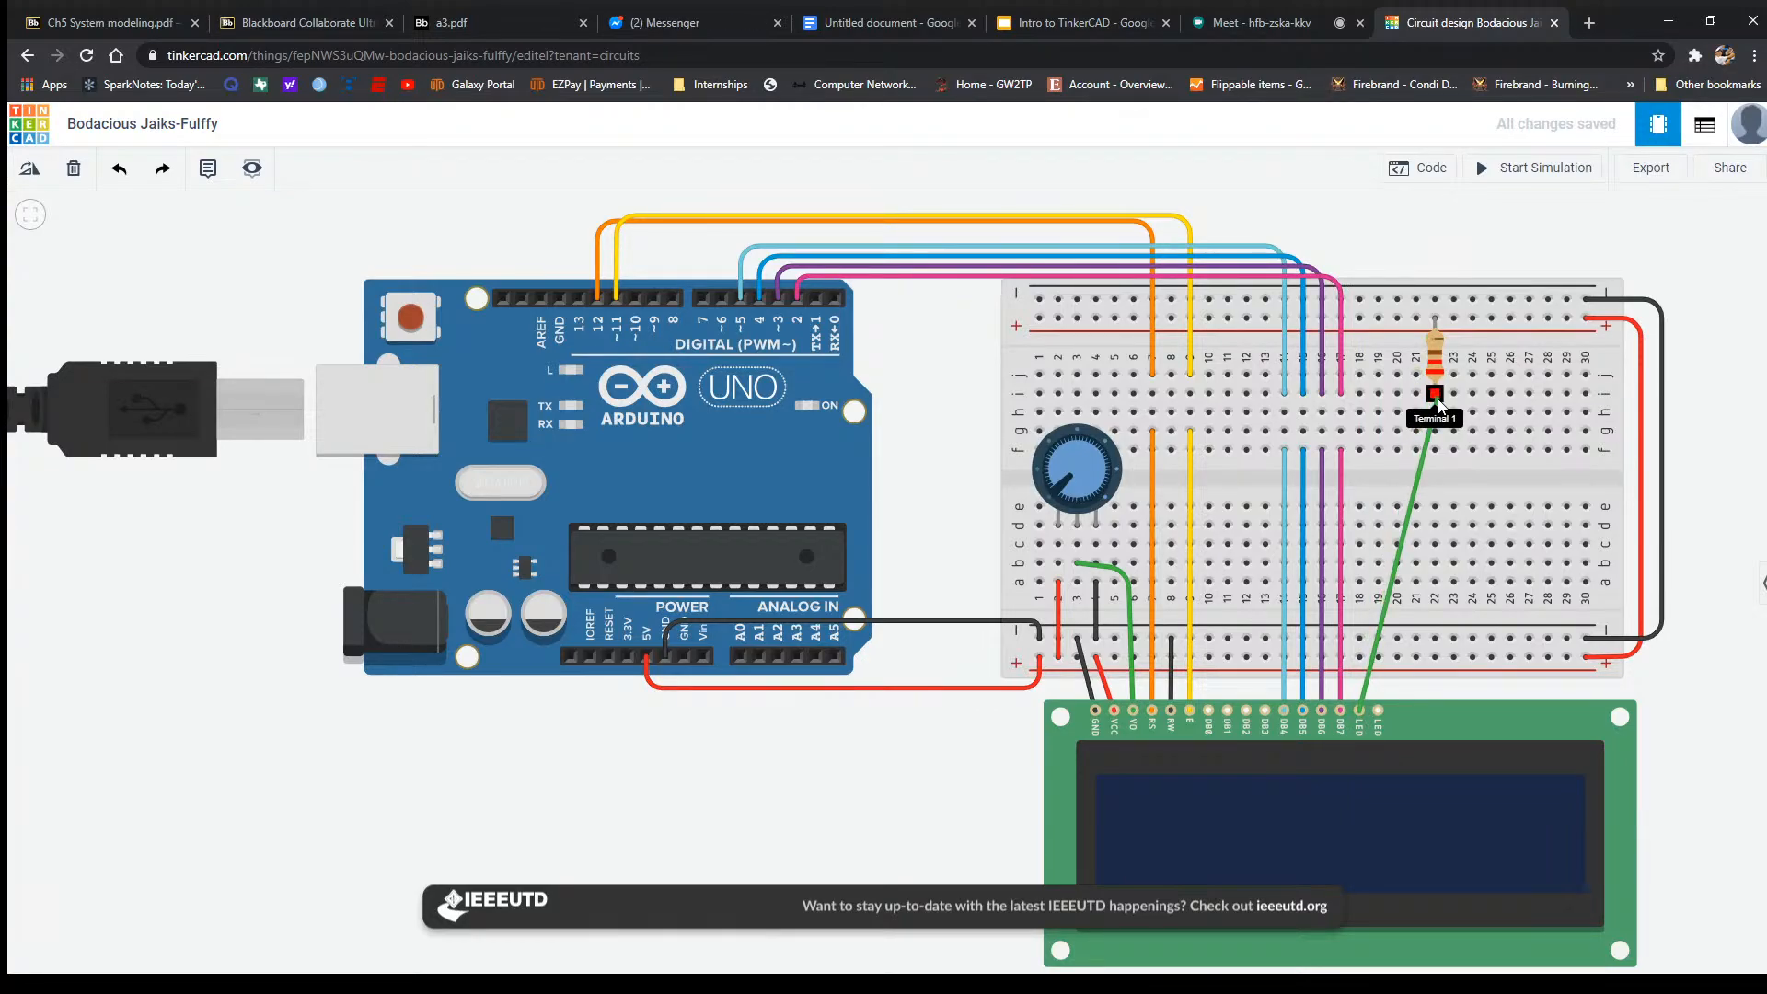
pyautogui.moveTo(1439, 403)
pyautogui.mouseDown()
pyautogui.moveTo(1126, 672)
pyautogui.moveTo(1036, 681)
pyautogui.moveTo(1613, 659)
pyautogui.moveTo(1408, 361)
pyautogui.moveTo(1435, 396)
pyautogui.mouseUp()
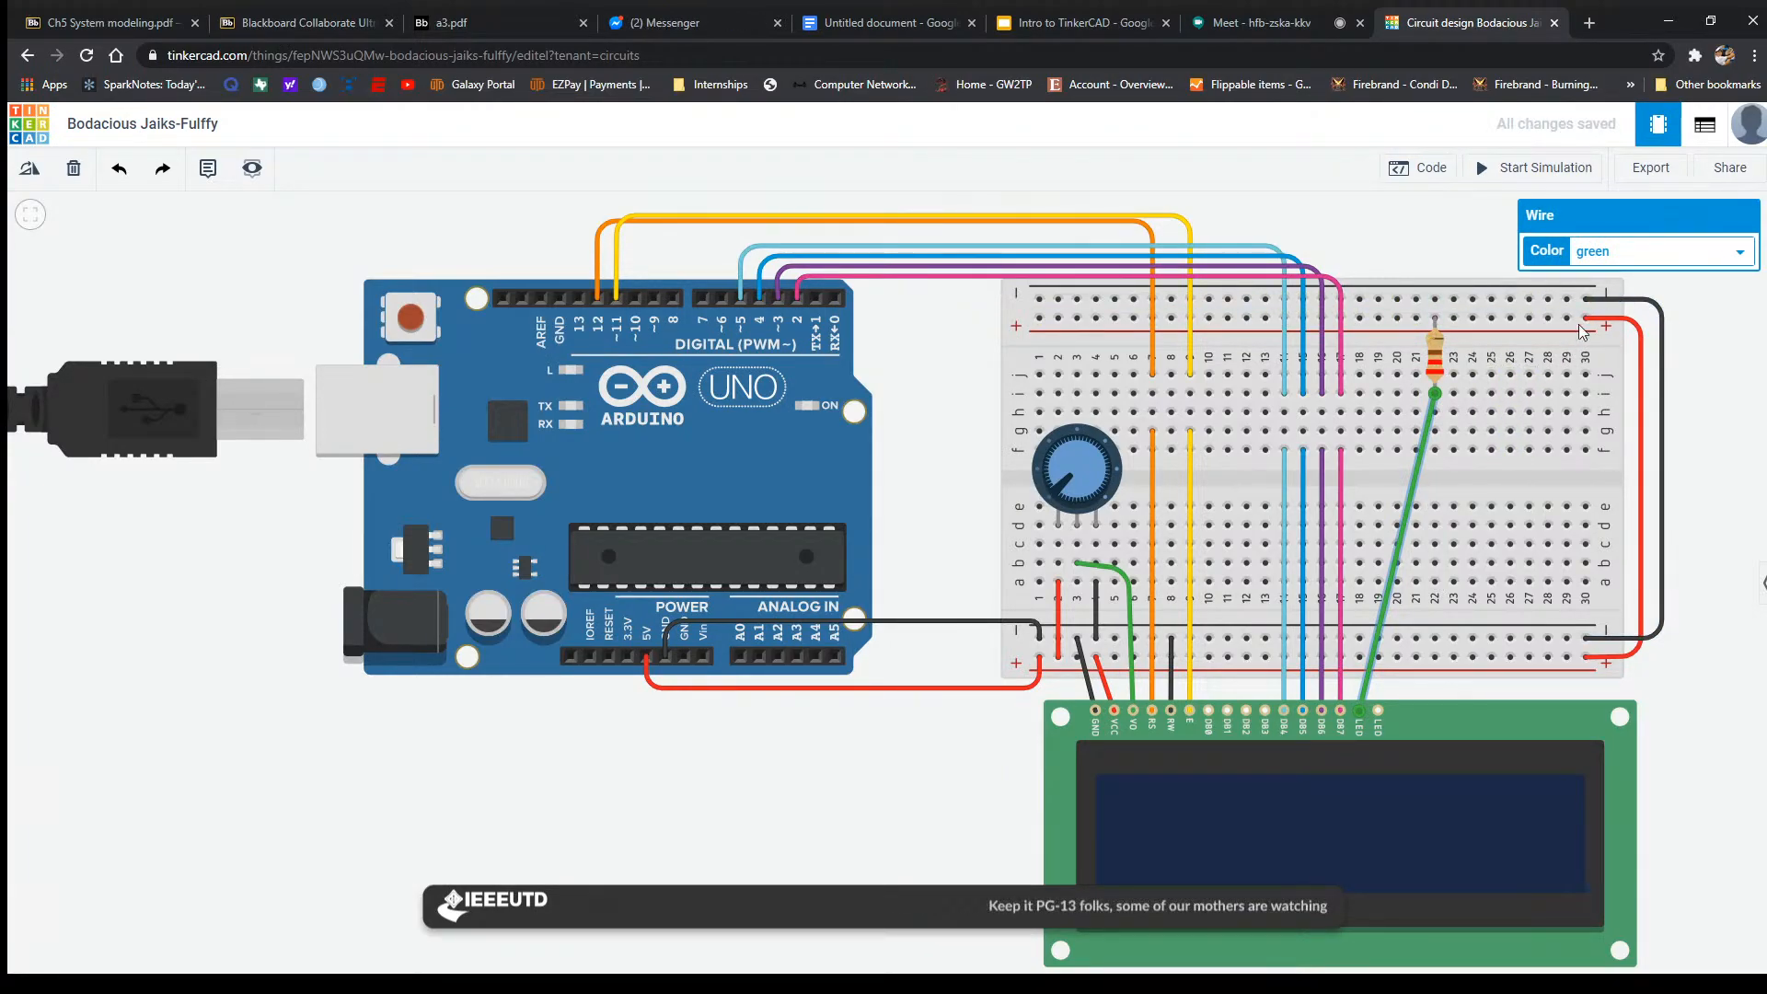
# Color the wire between the LCD's LED anode pin and the resistor brown.
pyautogui.click(1679, 249)
pyautogui.click(1595, 425)
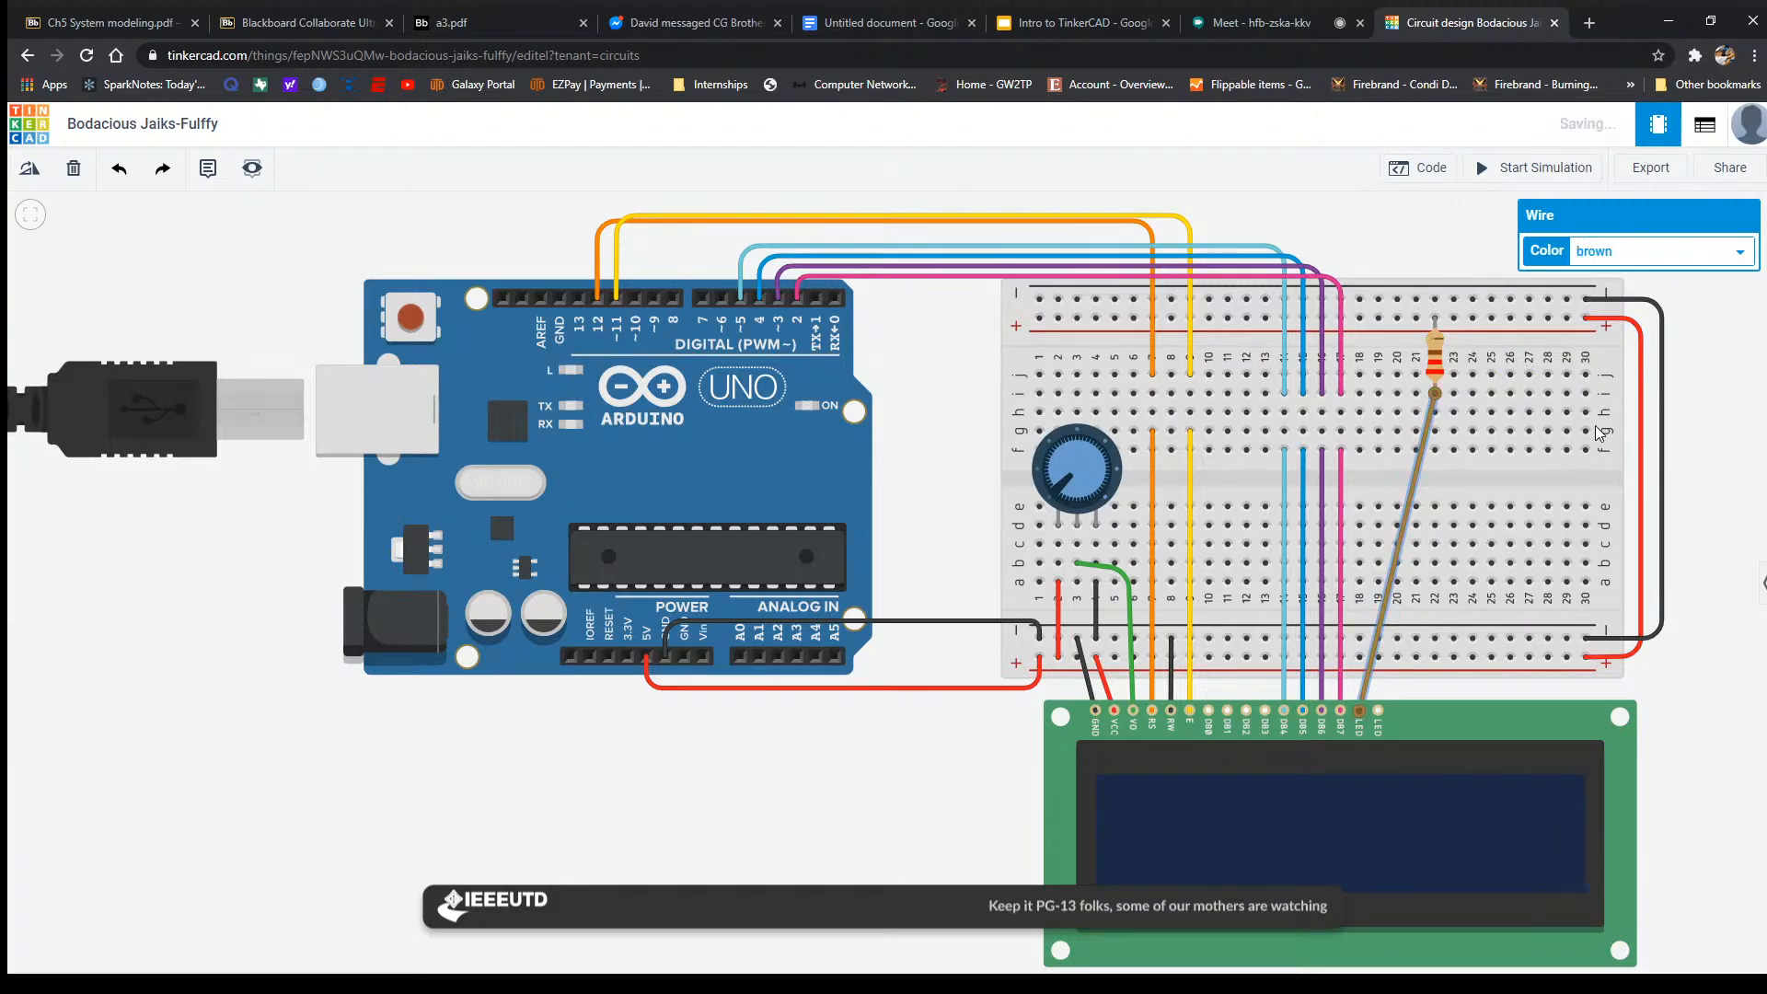
pyautogui.click(1732, 486)
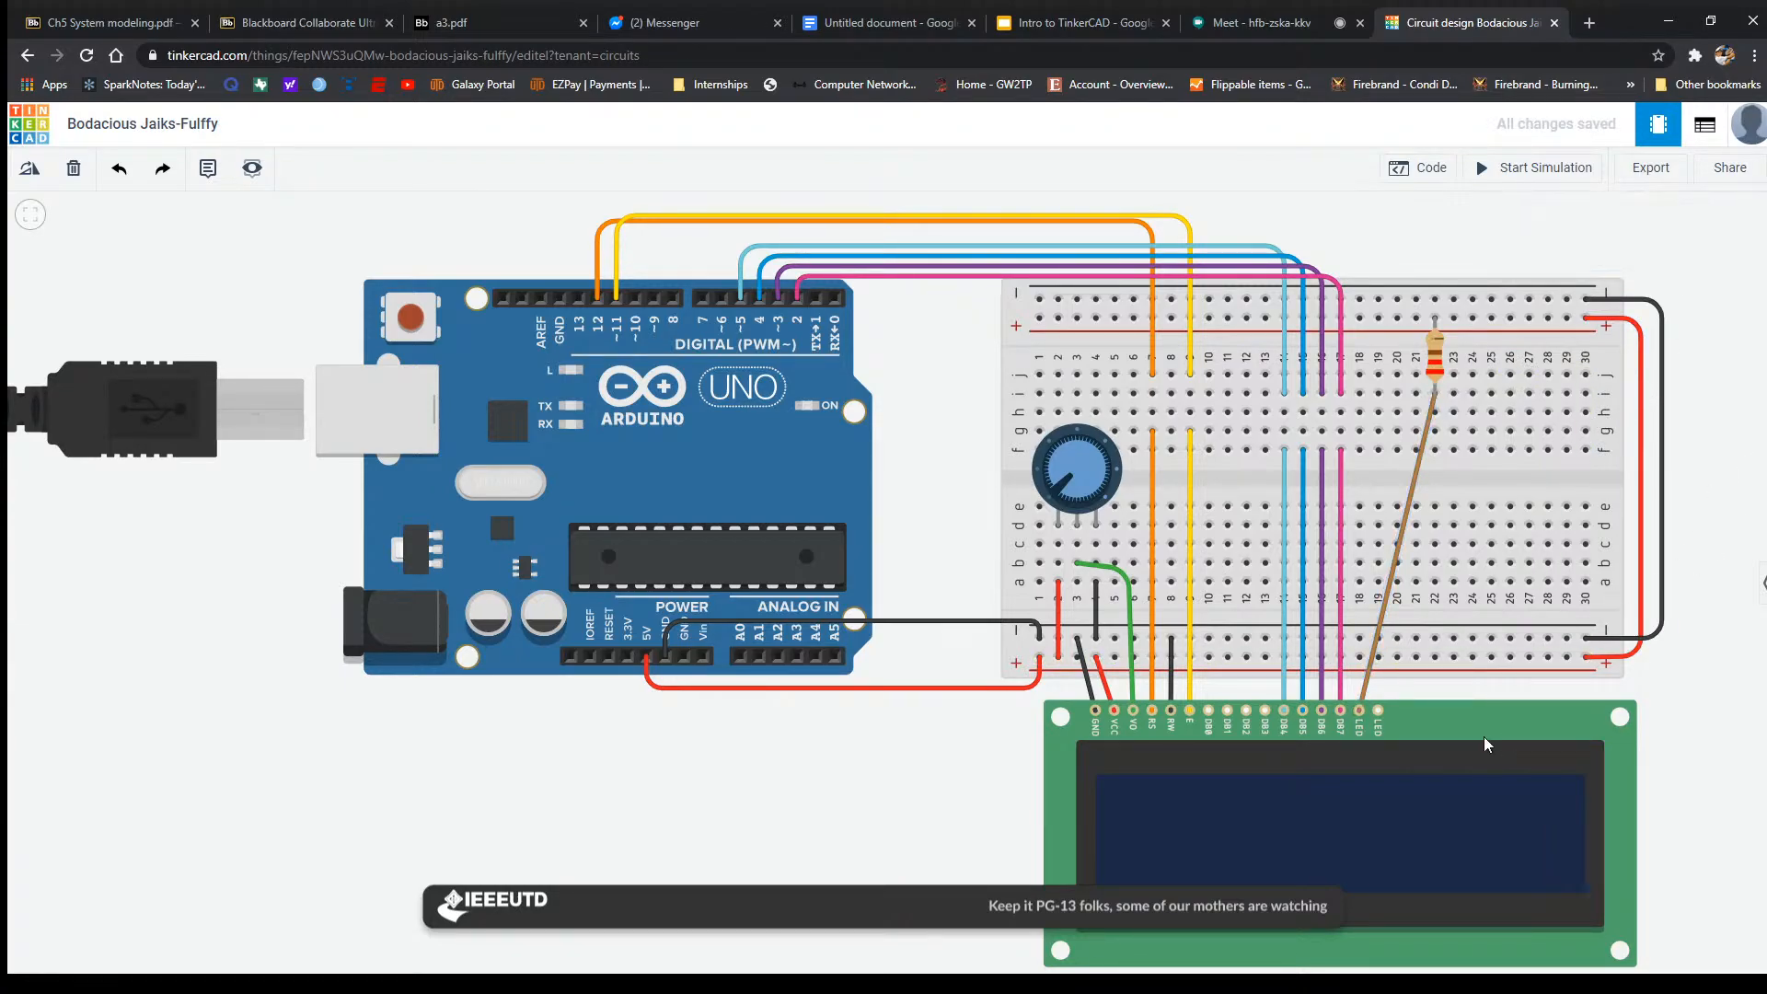
# Wire the LCD's LED cathode pin to the lower negative rail above it, near breadboard column 20, and color it black.
pyautogui.click(1380, 712)
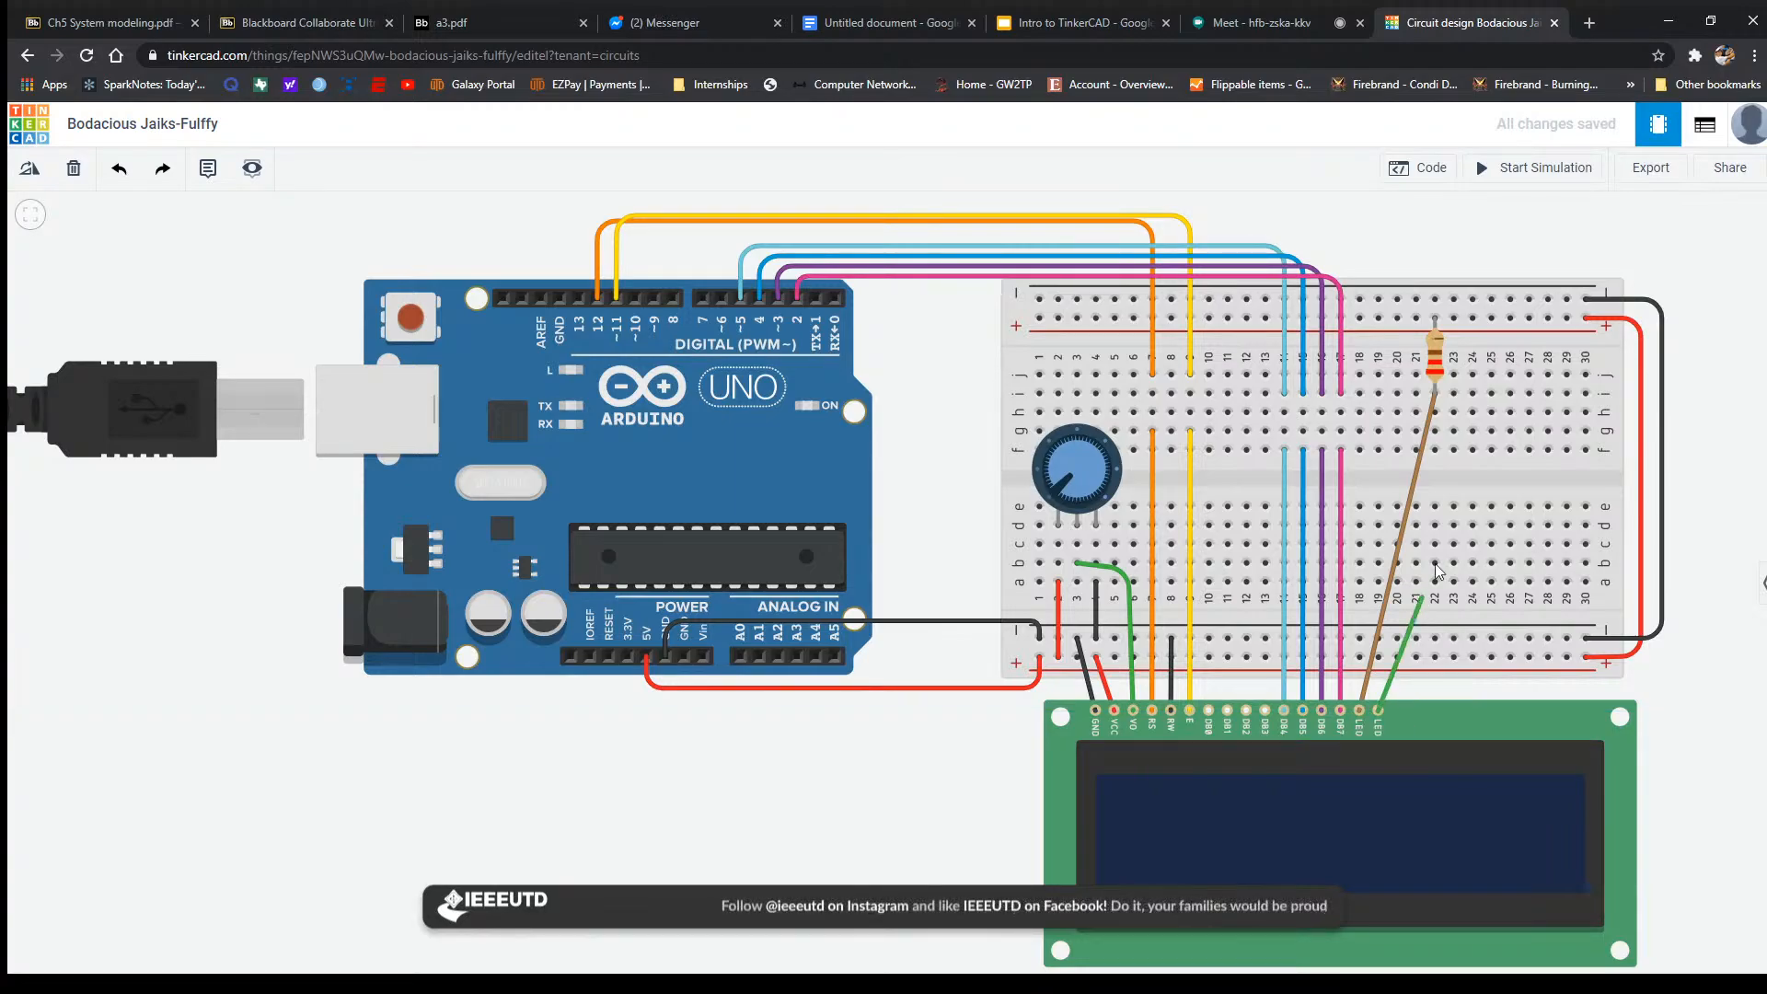
pyautogui.click(1397, 639)
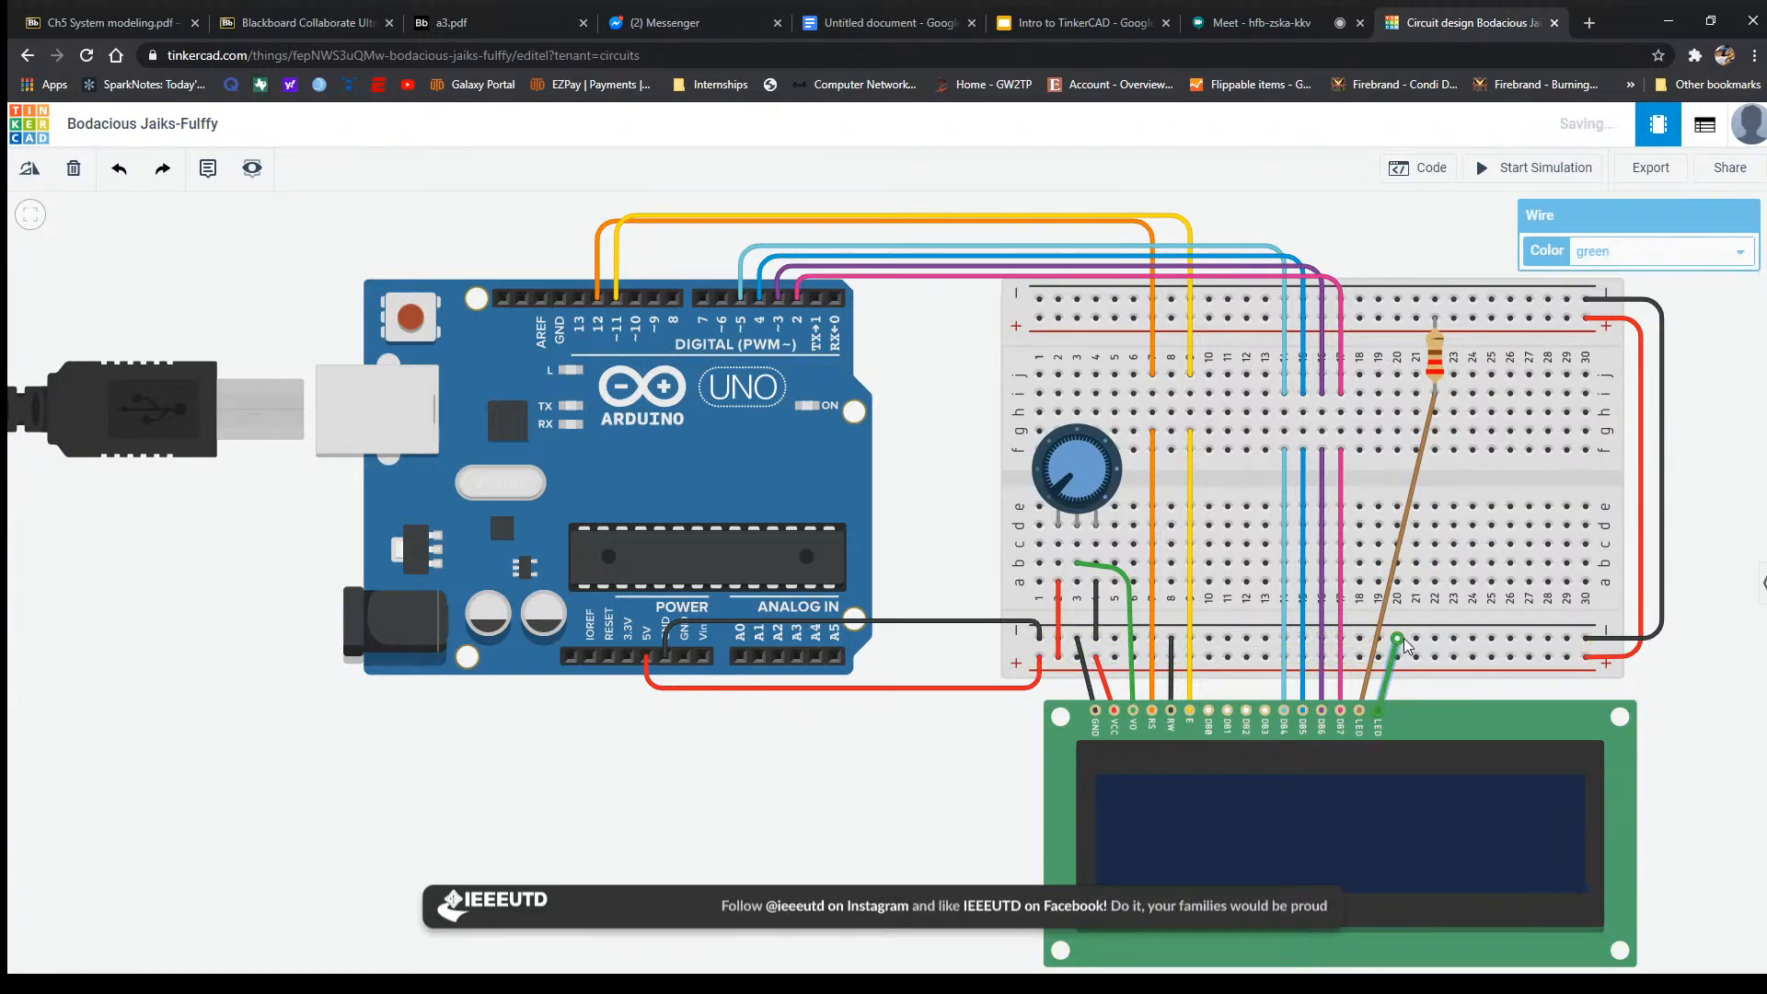
pyautogui.click(1663, 253)
pyautogui.click(1621, 285)
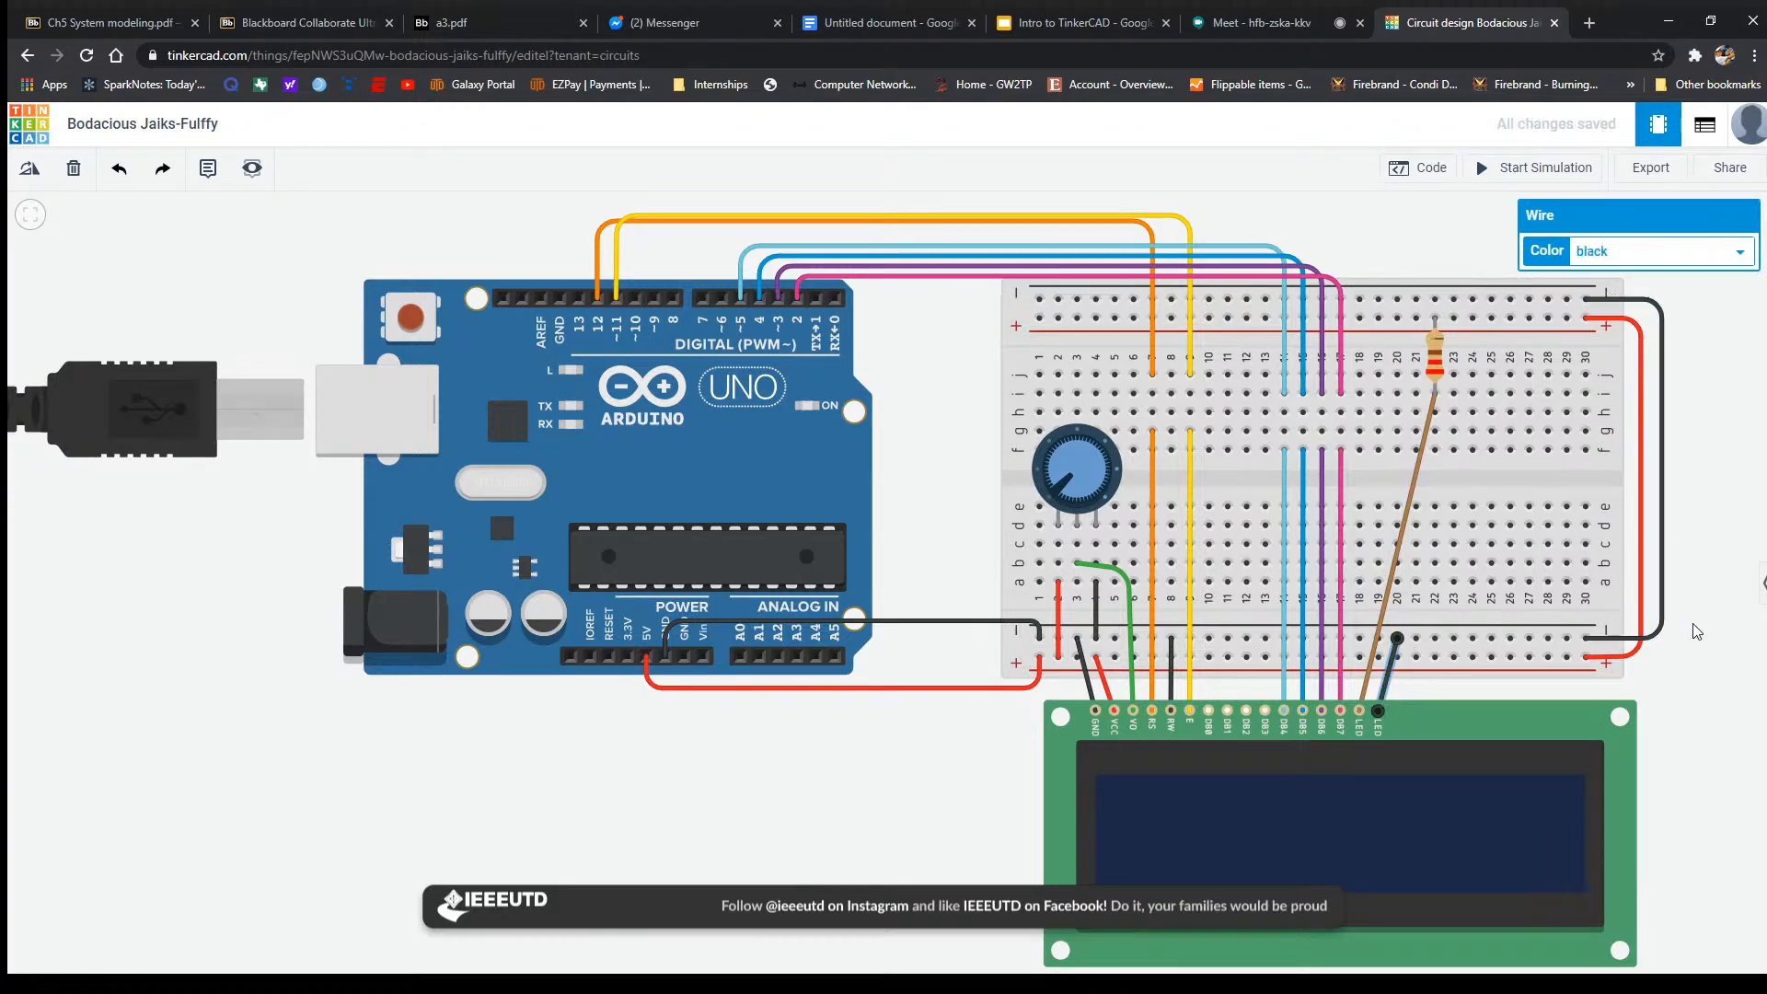
pyautogui.click(1727, 567)
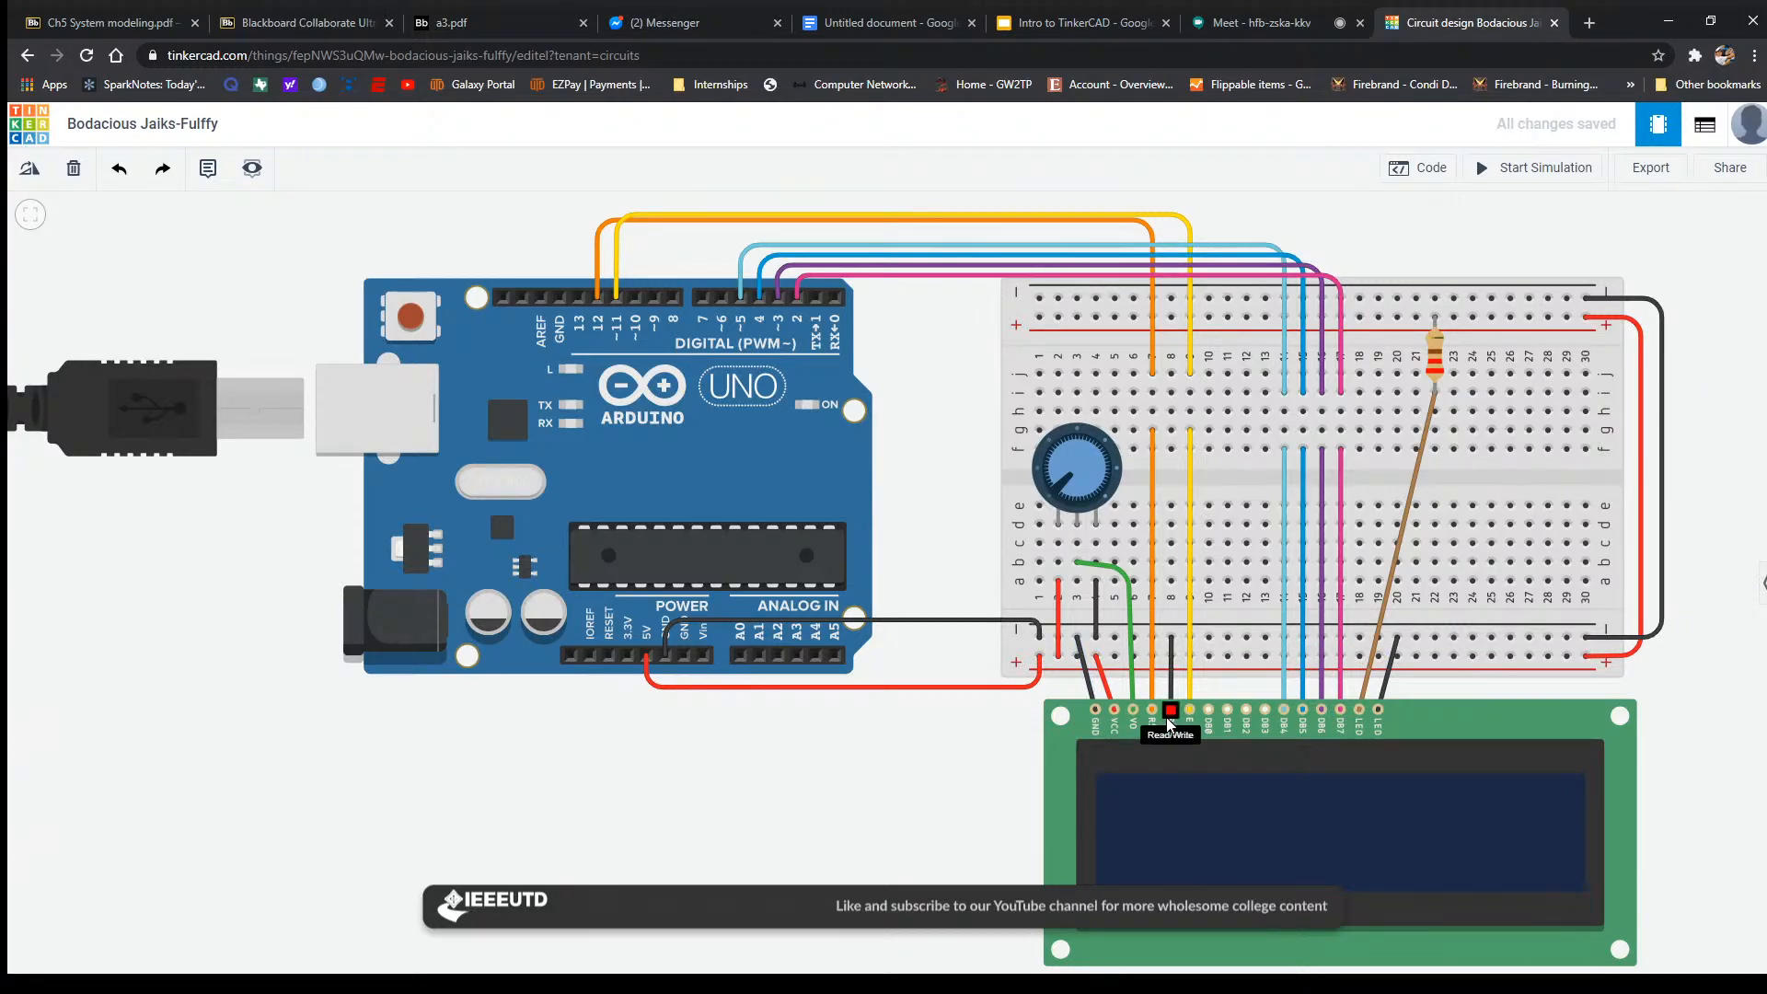
# Open the code editor for the Arduino and keep the whole circuit in view beside it.
pyautogui.click(1427, 173)
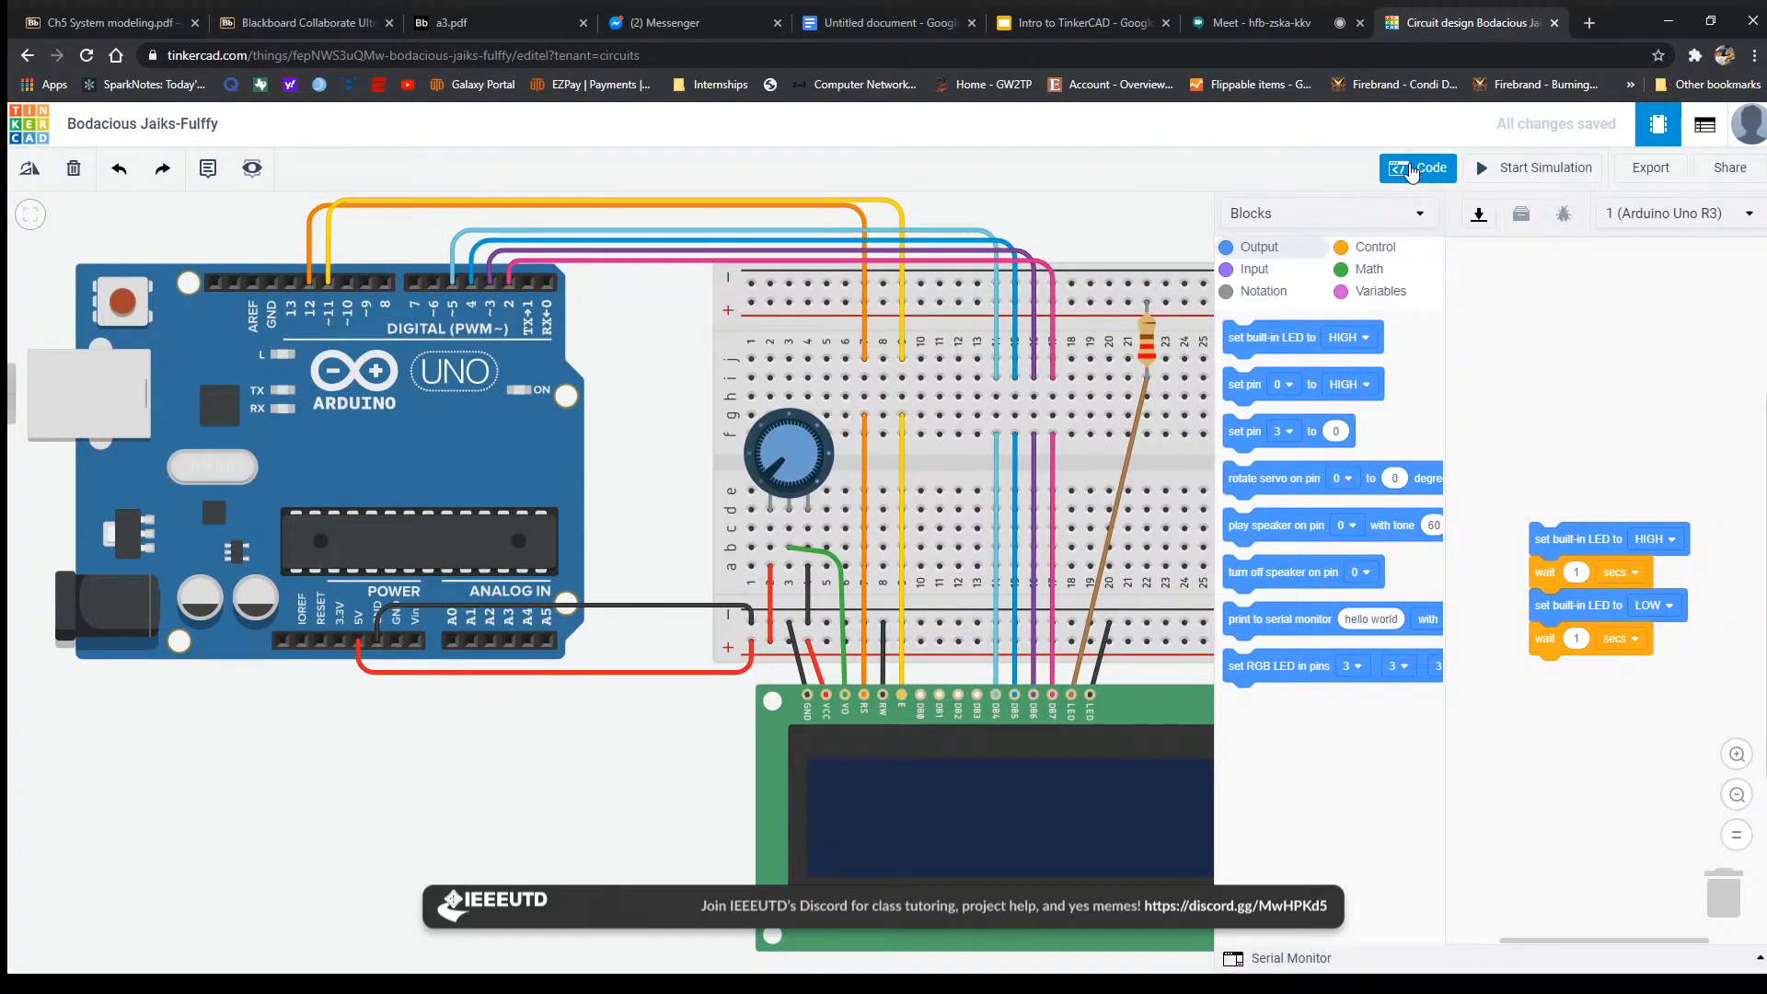
pyautogui.click(1413, 173)
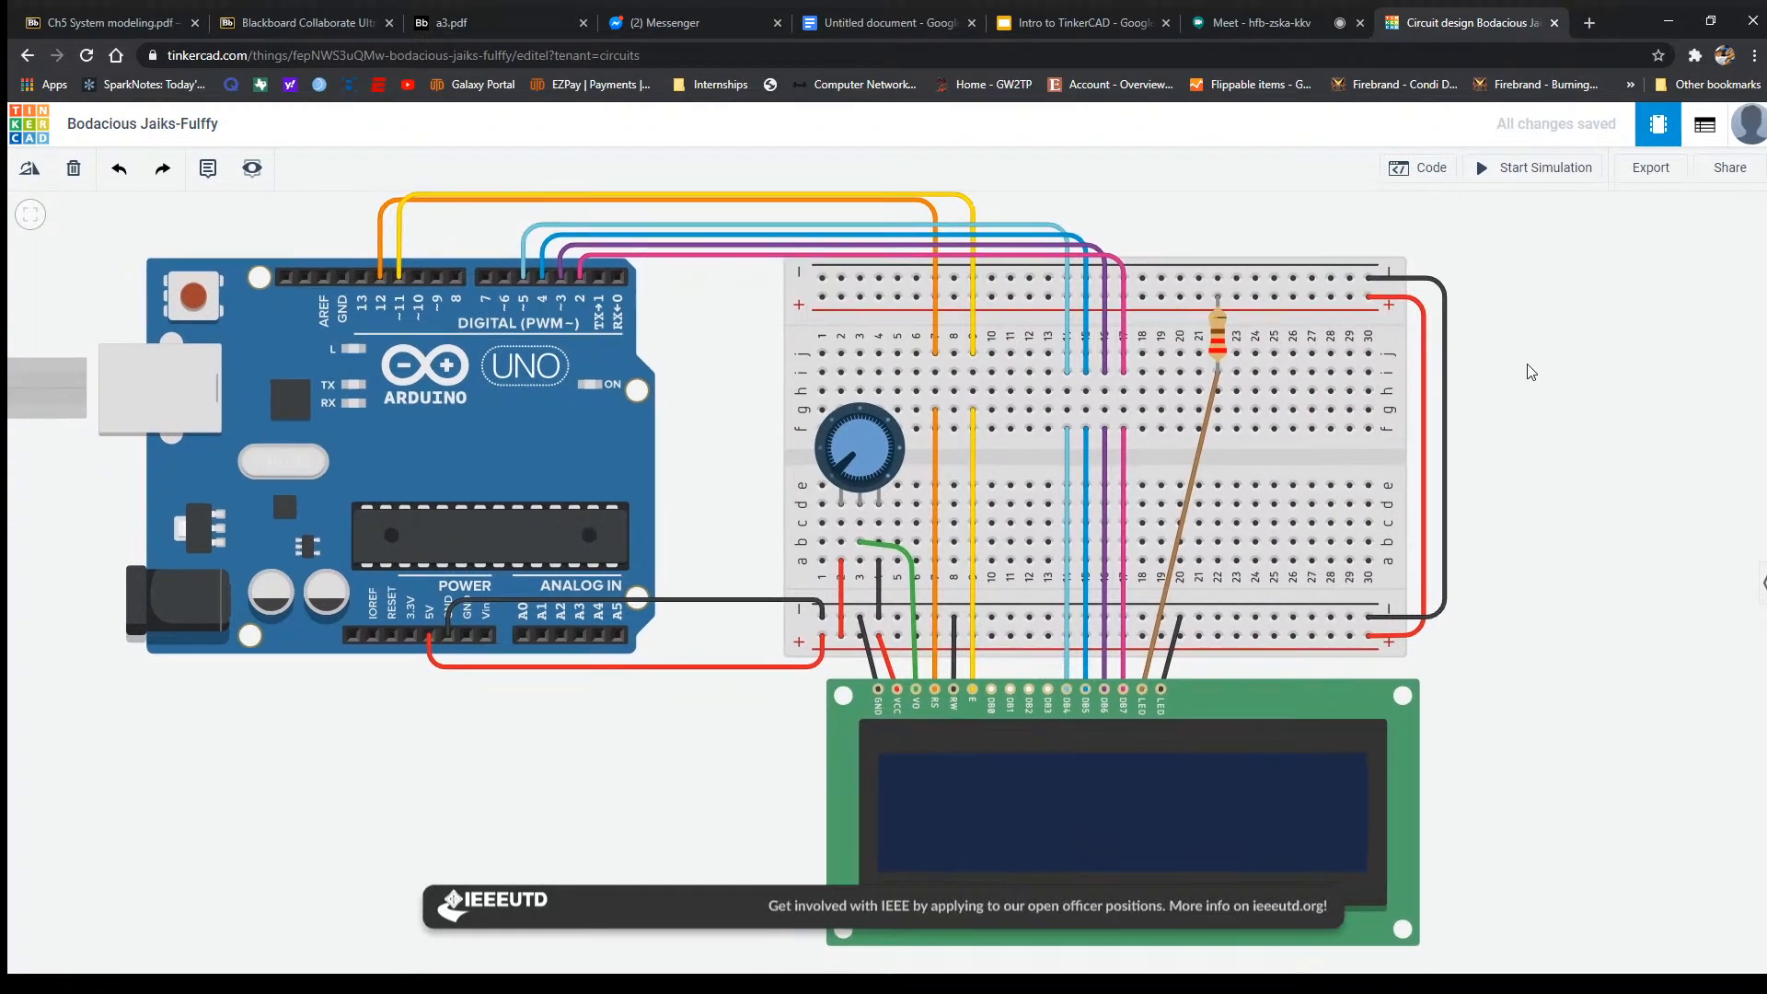
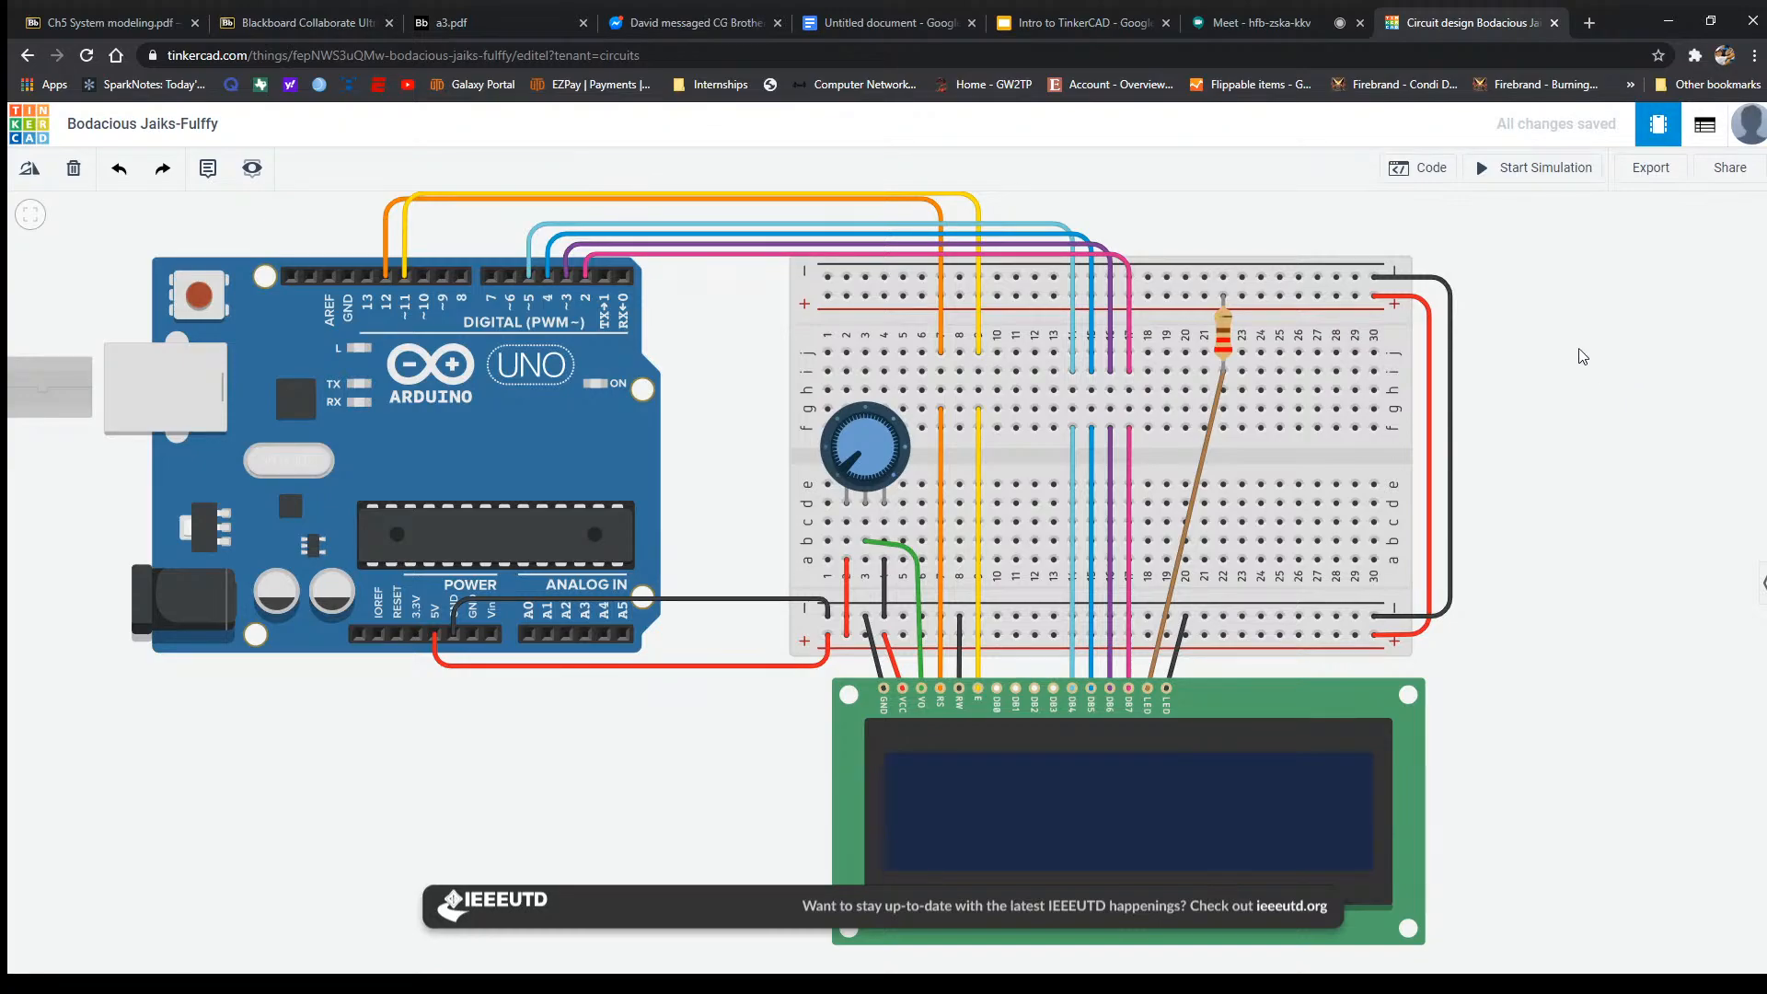
pyautogui.click(1418, 168)
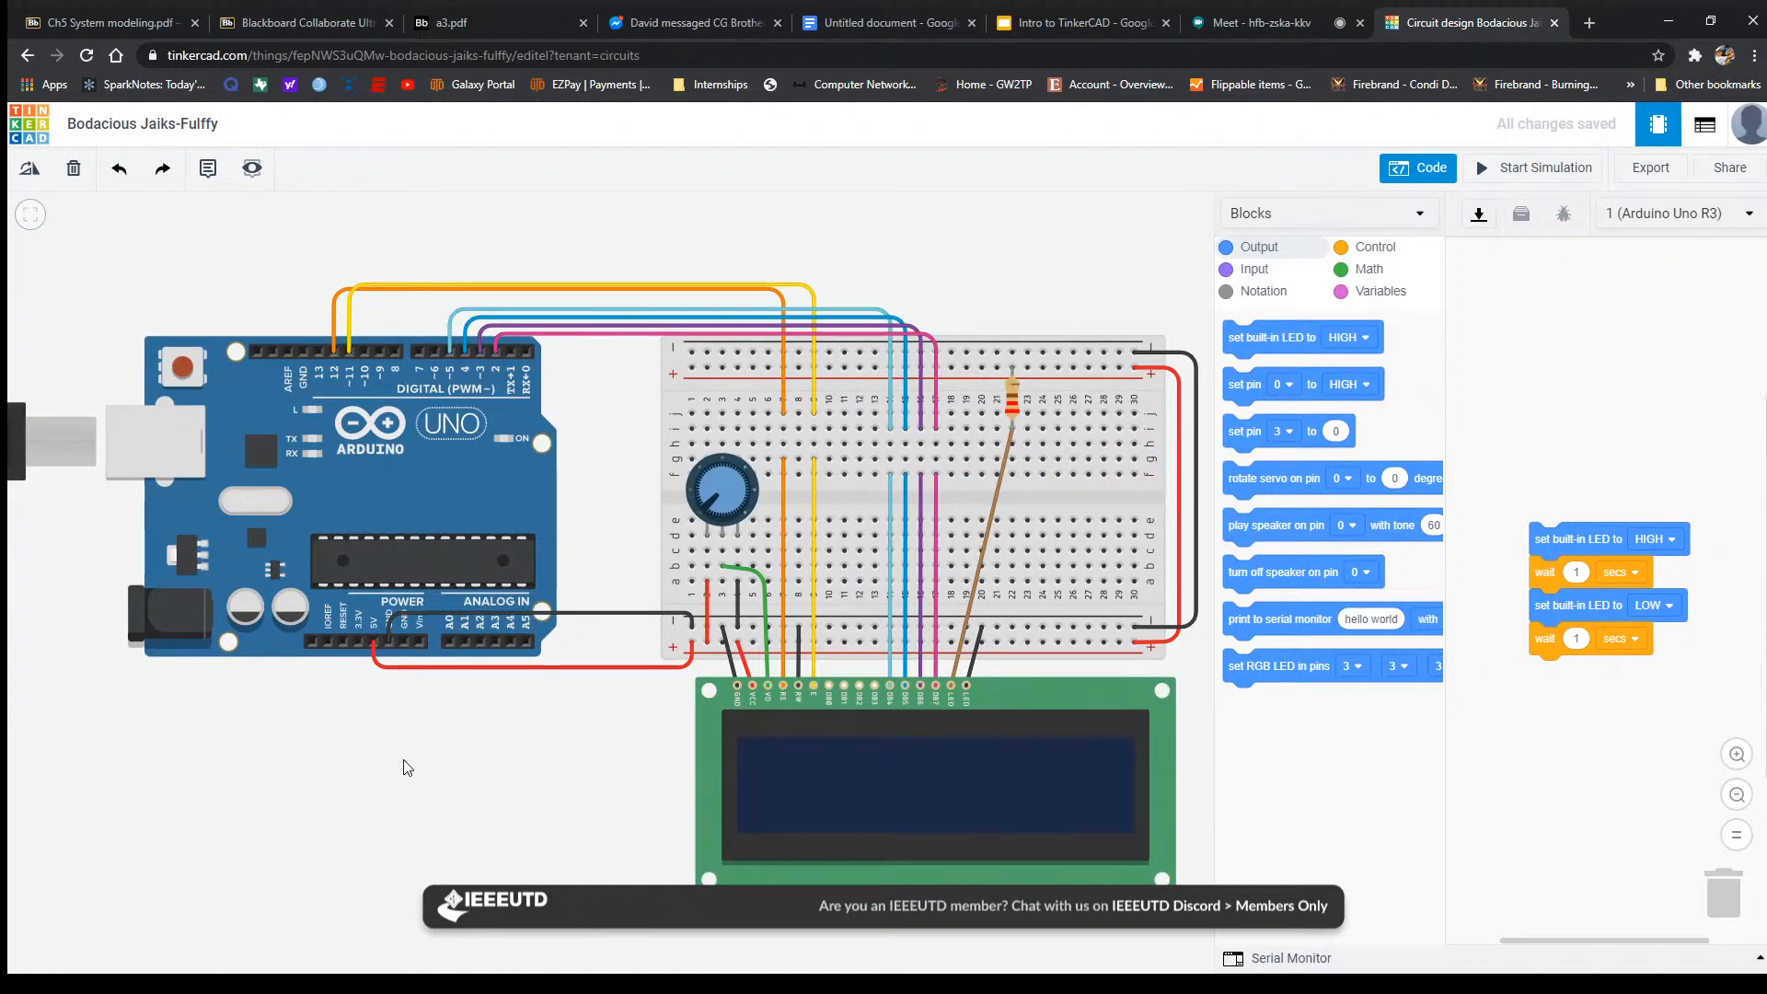
pyautogui.moveTo(408, 767); pyautogui.dragTo(373, 757)
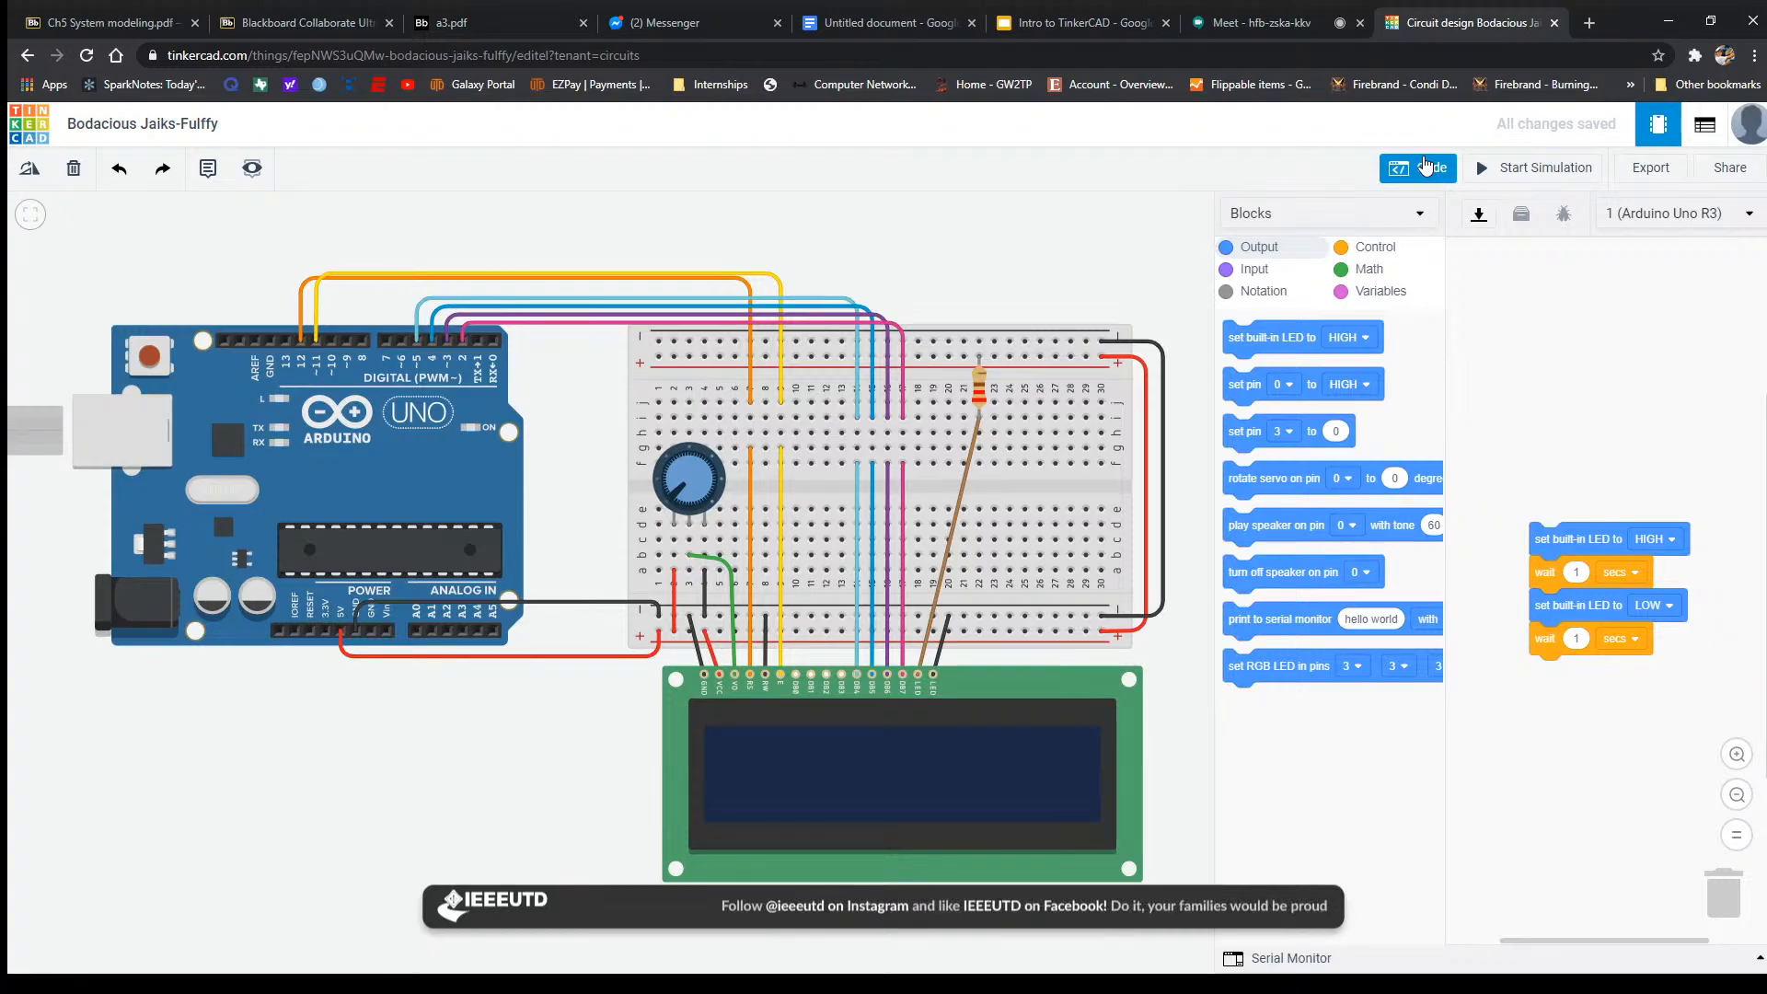
# Look through the code editor's view modes and its Output, Input, Notation, Variables, Math and Control block categories.
pyautogui.click(1305, 221)
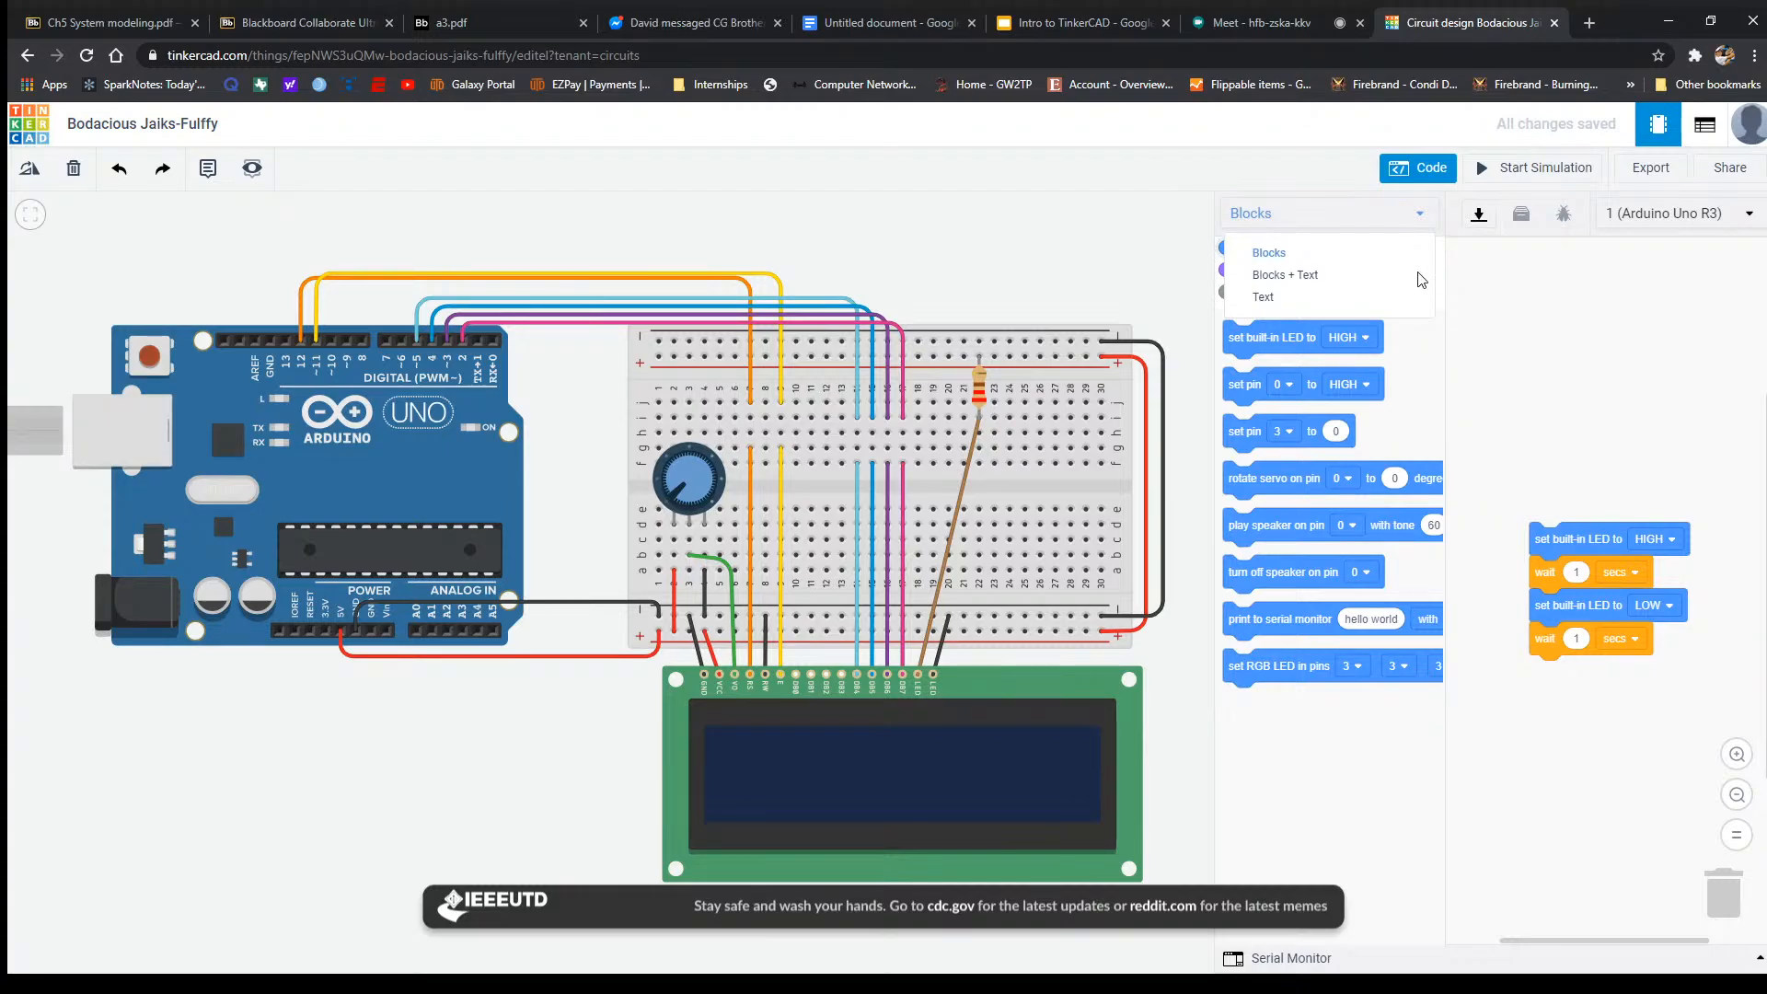
pyautogui.click(1524, 295)
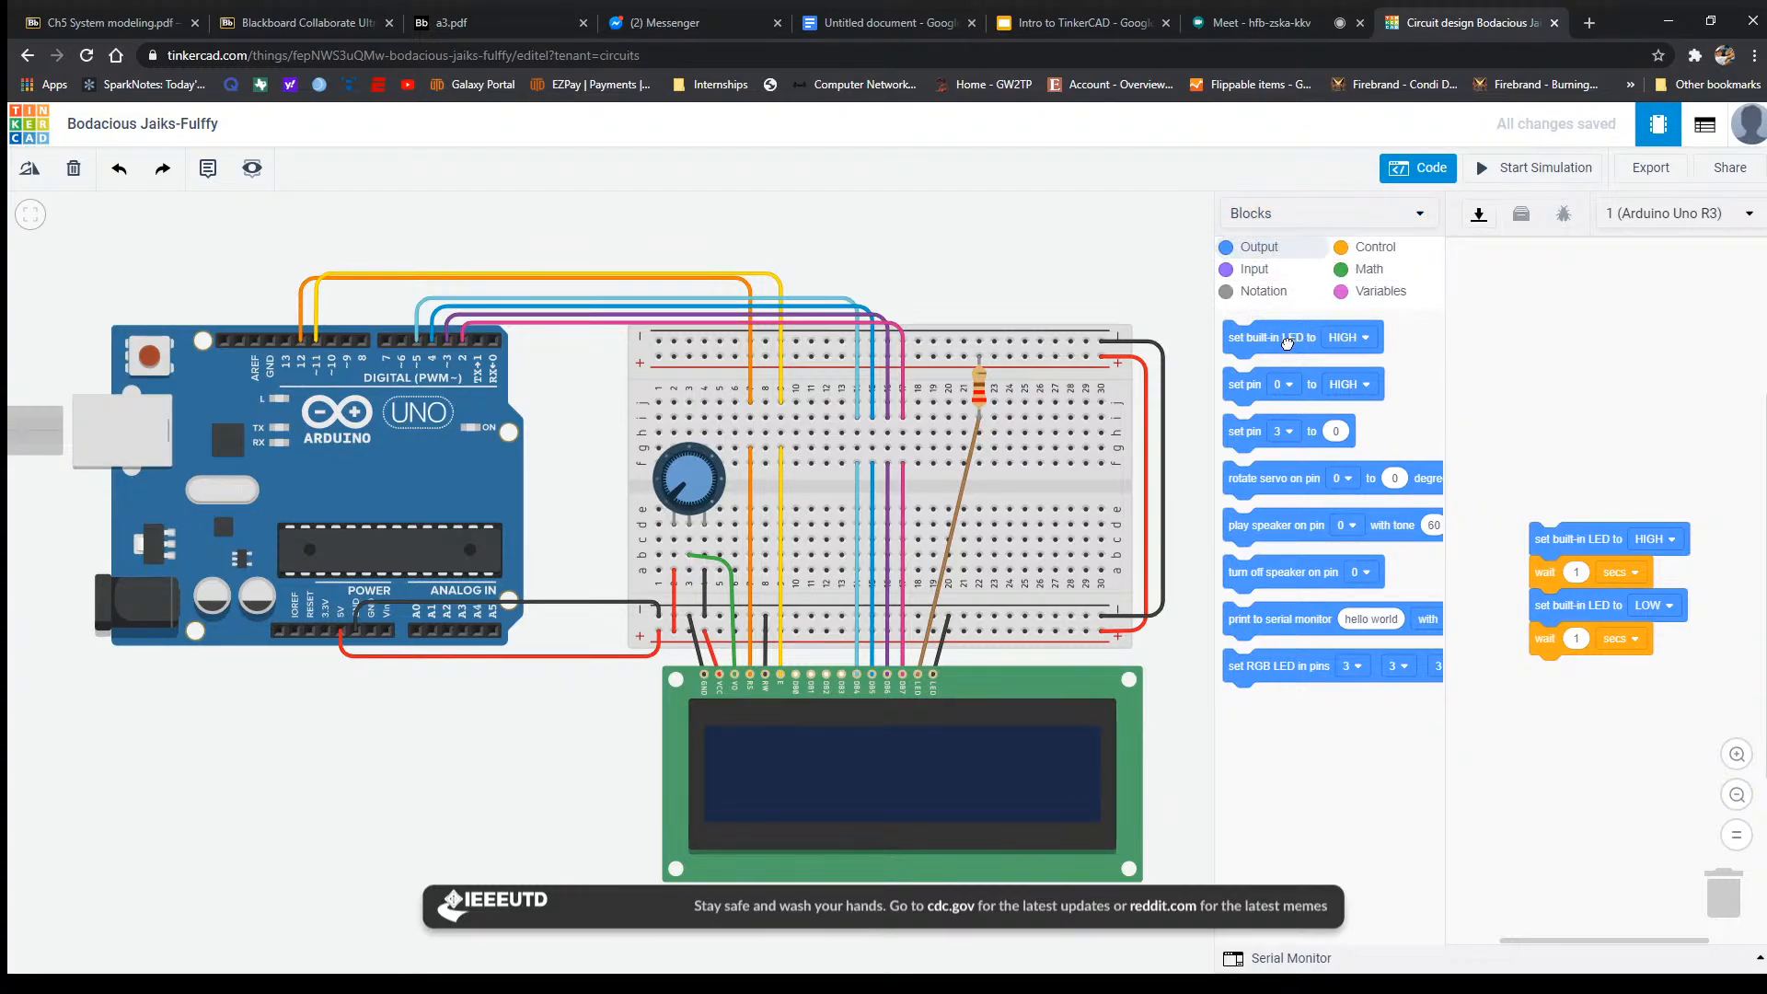
pyautogui.moveTo(1289, 338); pyautogui.dragTo(1459, 387)
pyautogui.moveTo(1300, 344); pyautogui.dragTo(1239, 394)
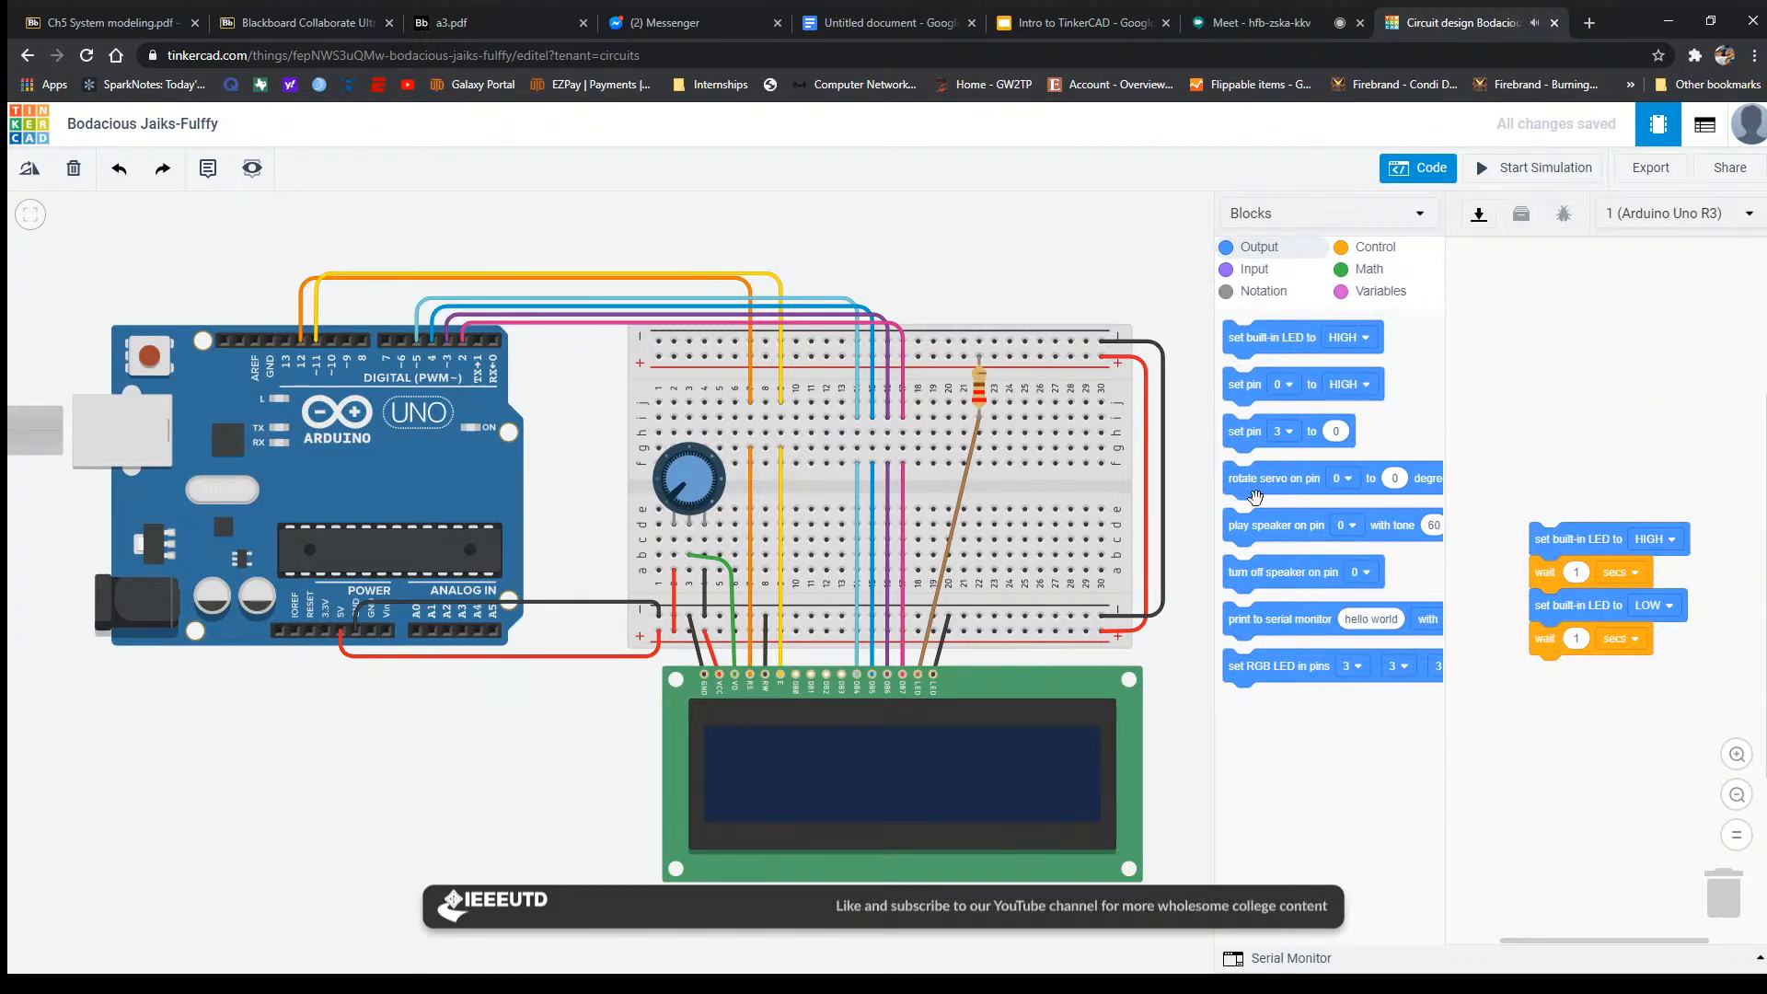
pyautogui.click(1259, 269)
pyautogui.click(1291, 293)
pyautogui.click(1362, 293)
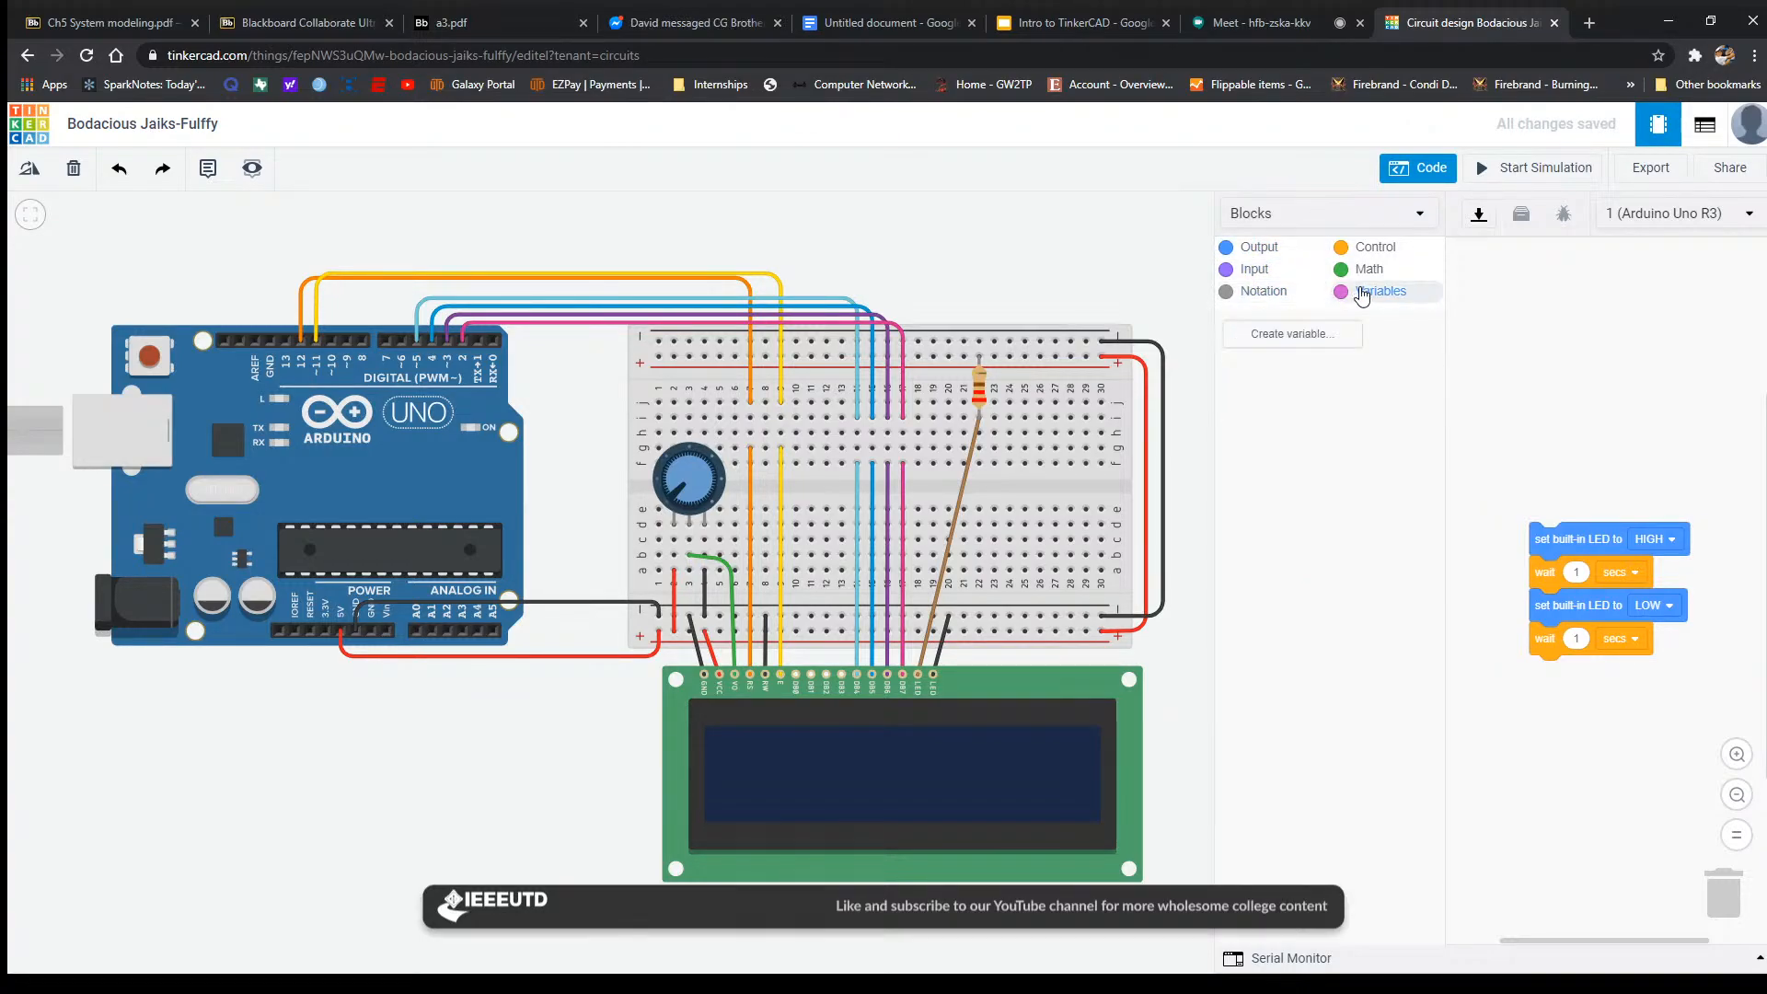
pyautogui.click(1385, 266)
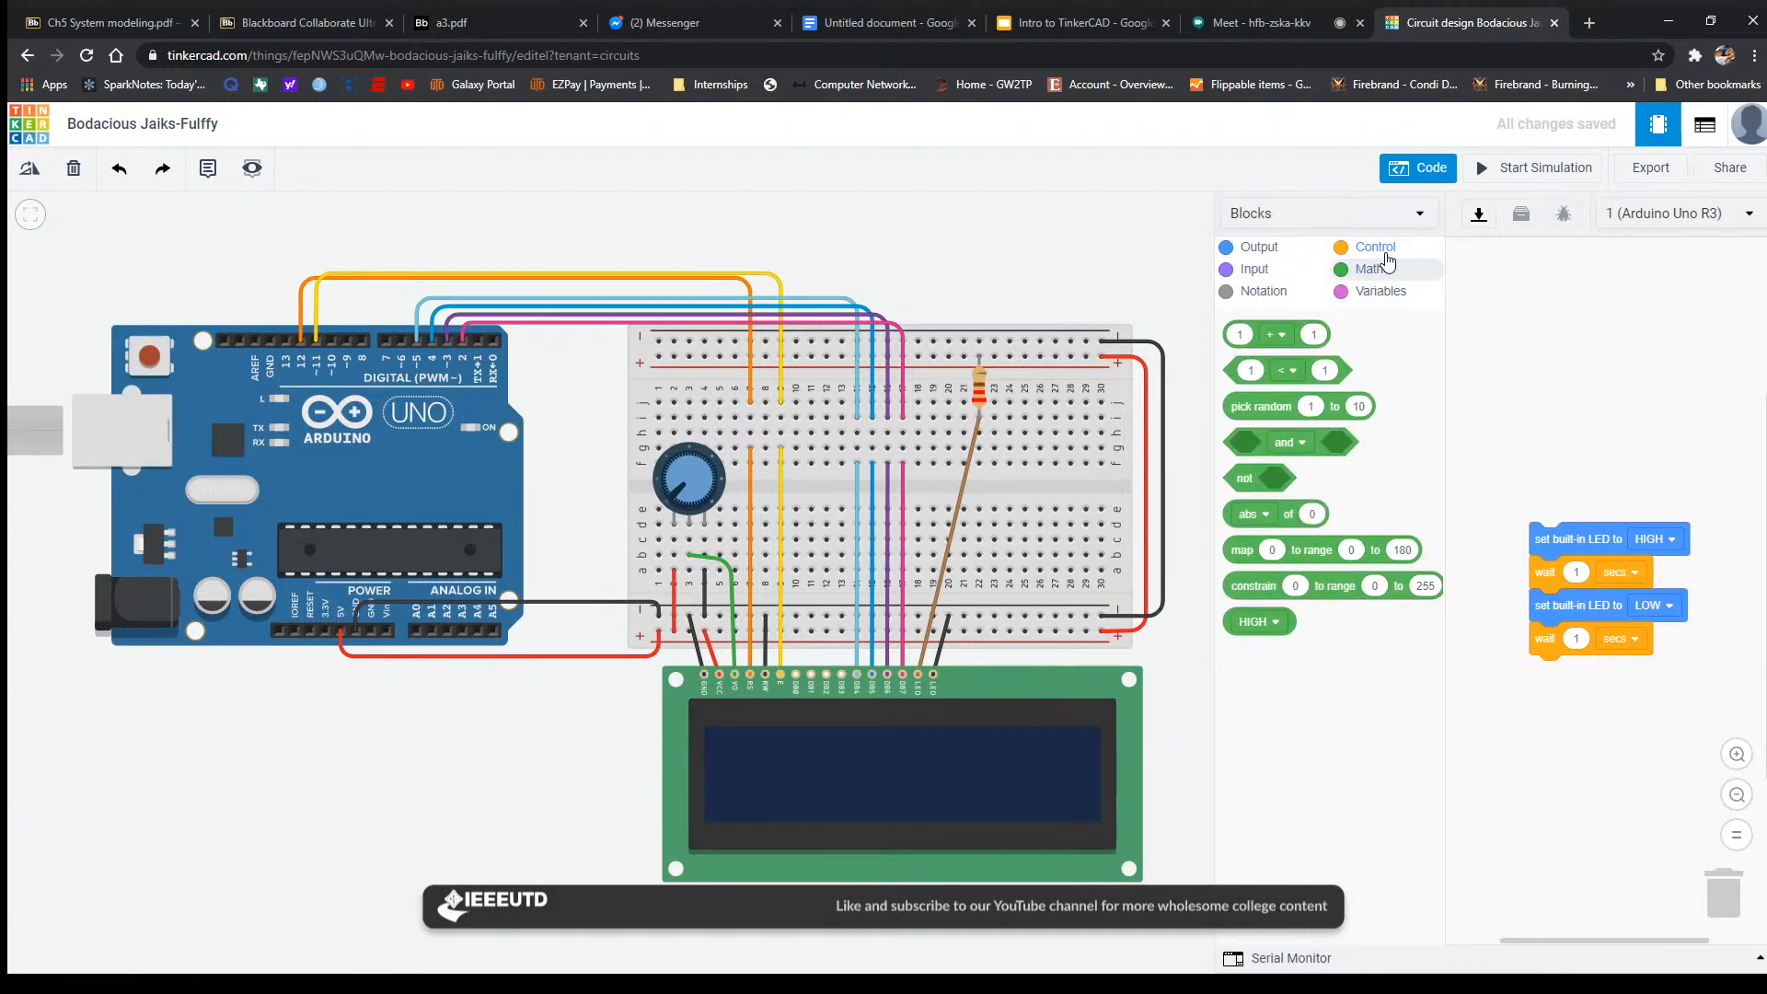
pyautogui.click(1383, 250)
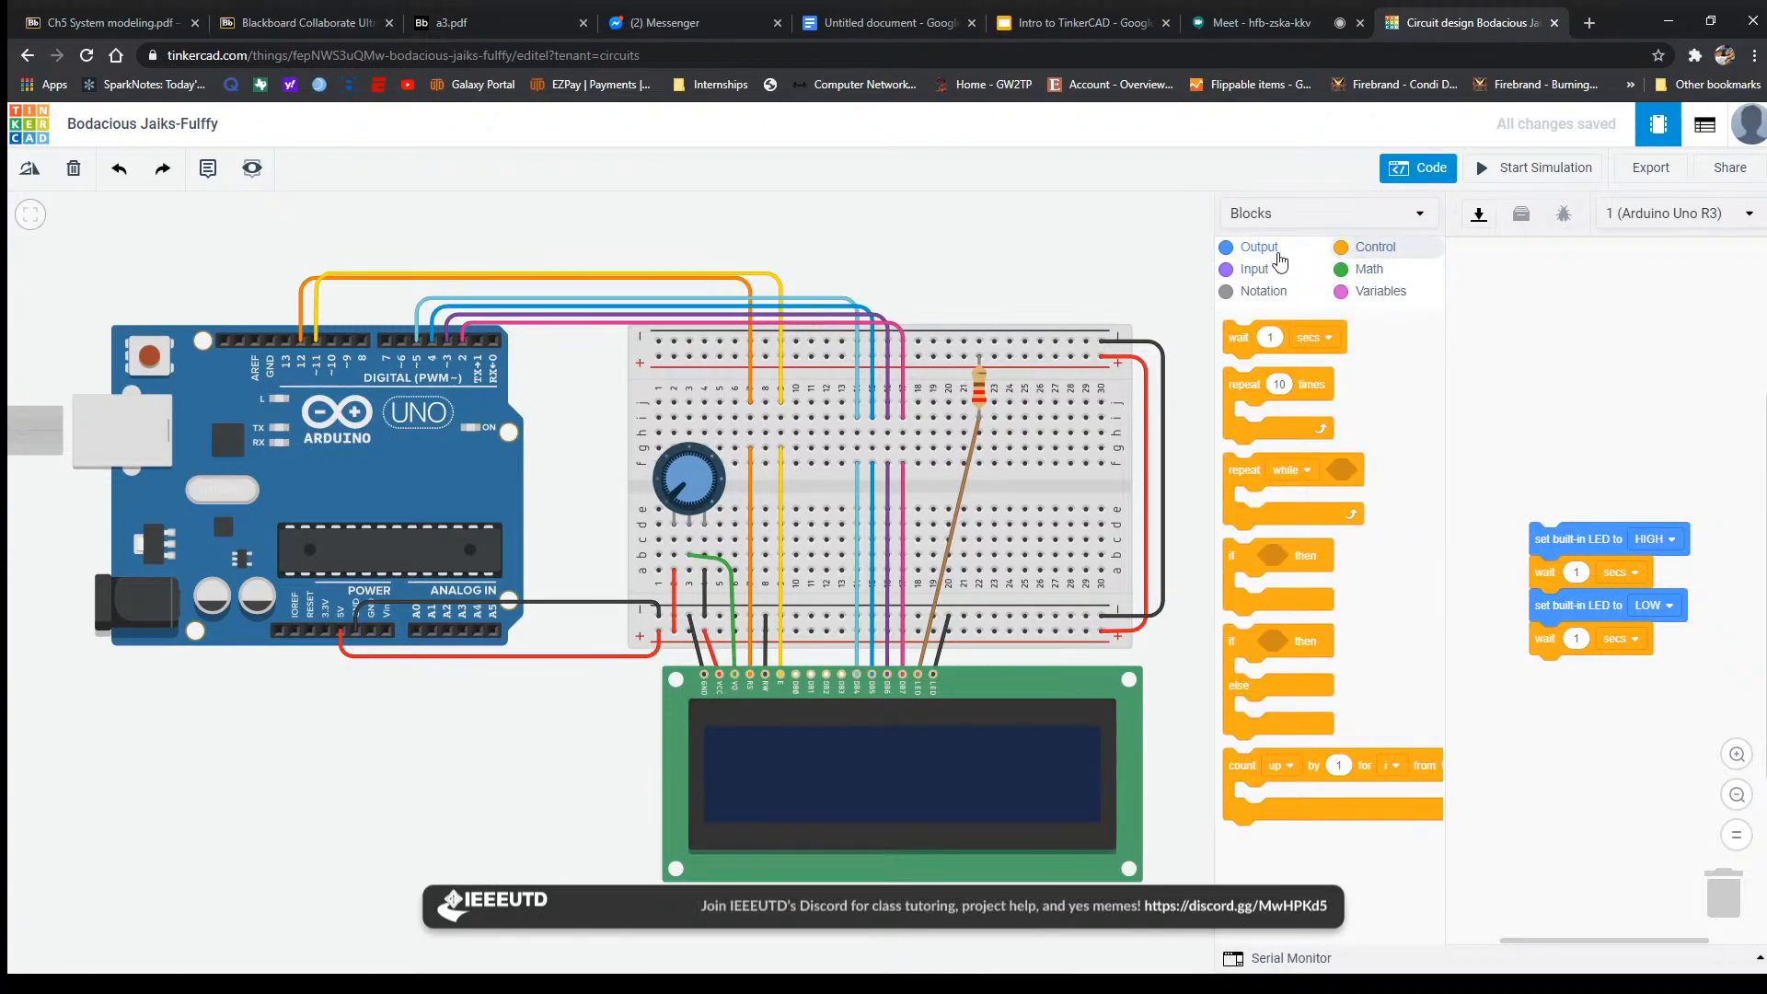
pyautogui.click(1278, 256)
# Switch the code editor to Blocks + Text mode.
pyautogui.click(1361, 216)
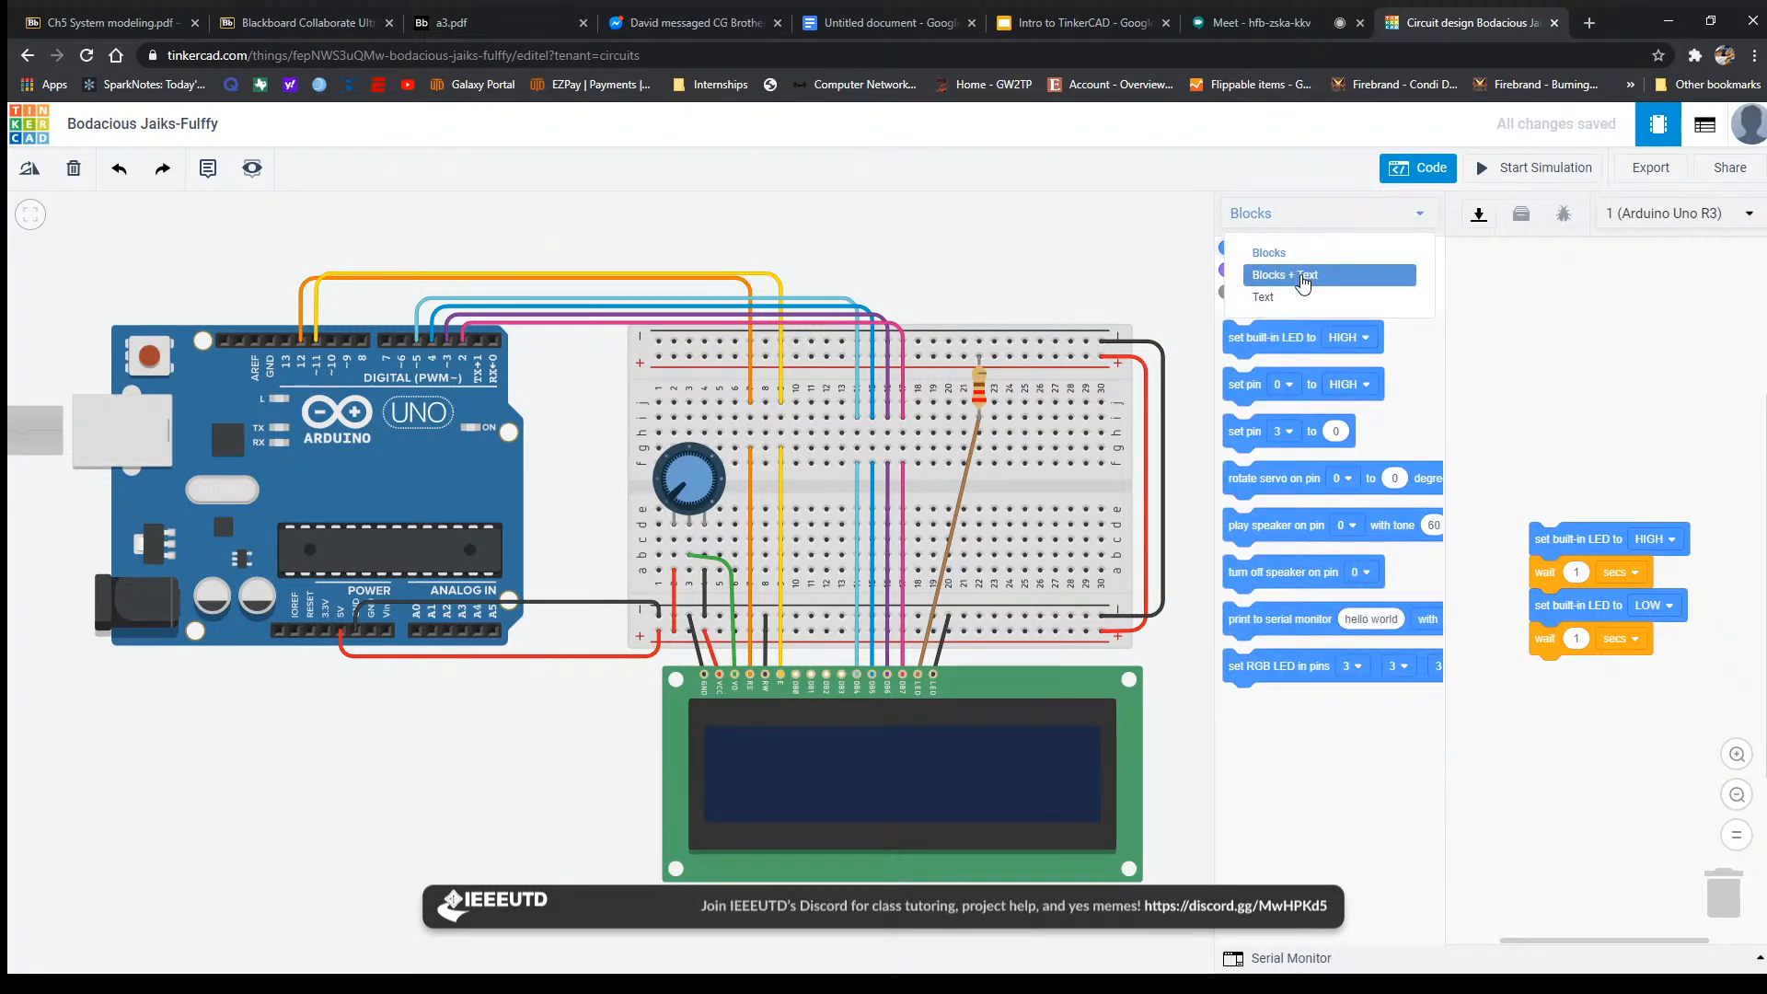
pyautogui.click(1409, 216)
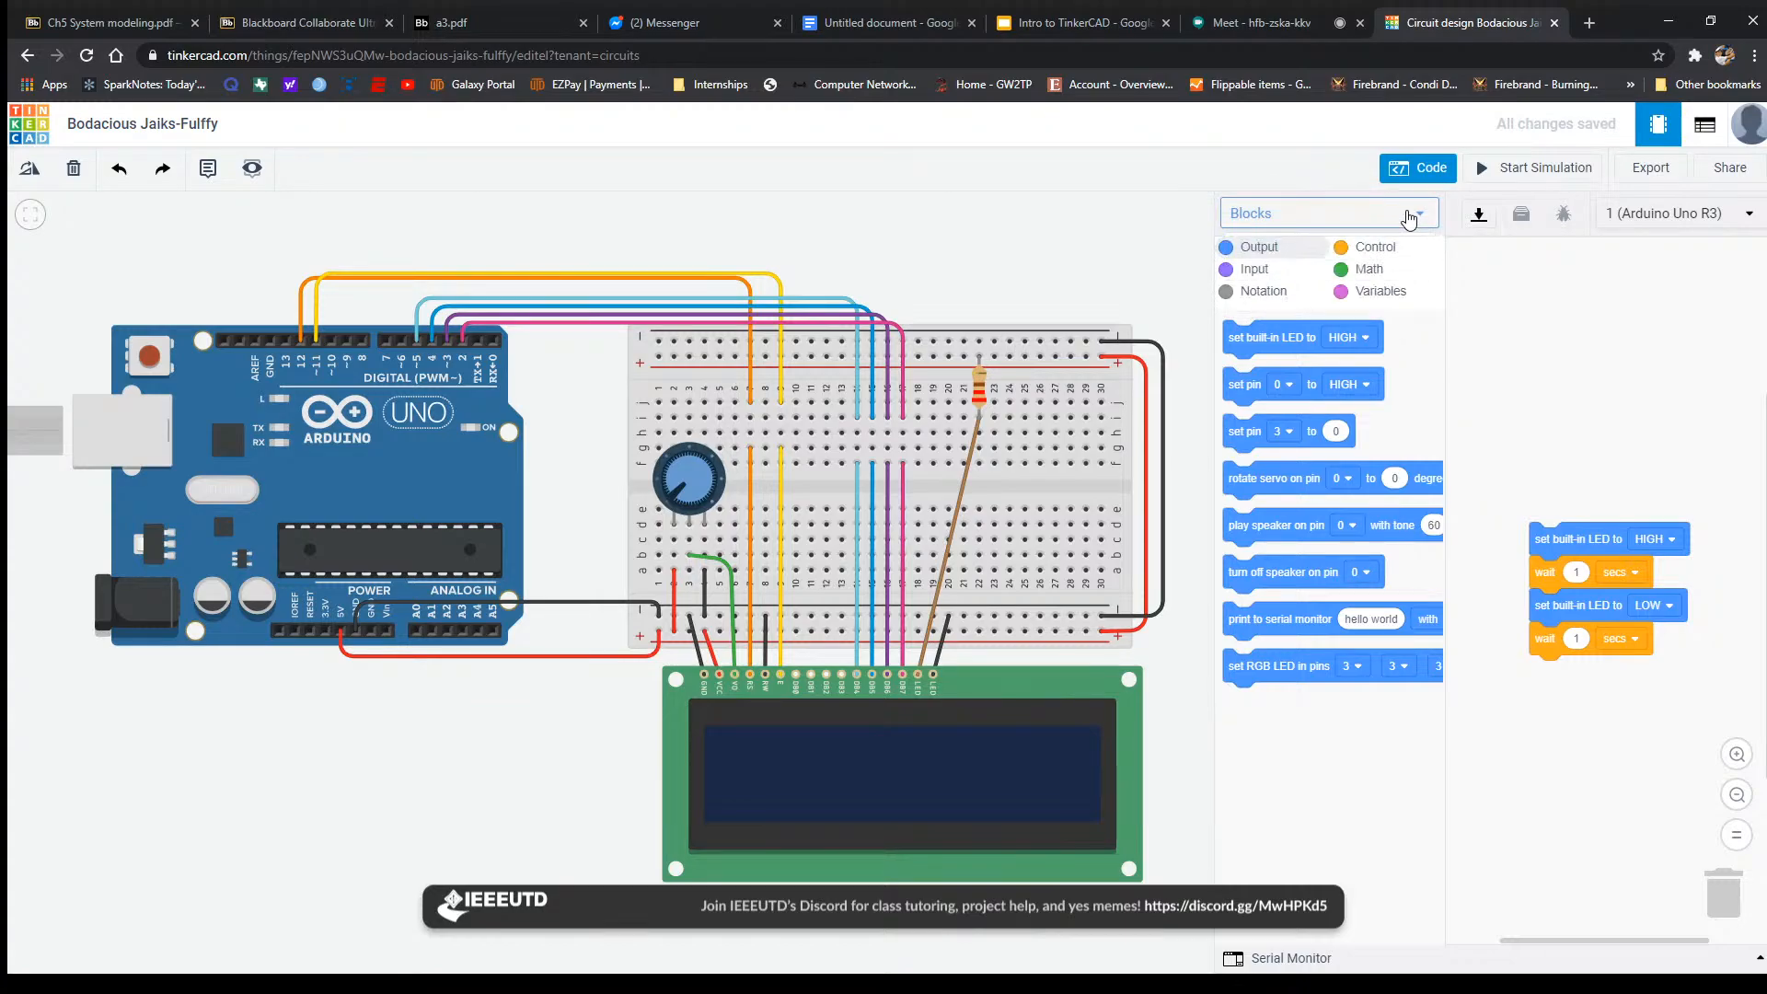
pyautogui.click(1409, 215)
pyautogui.click(1284, 269)
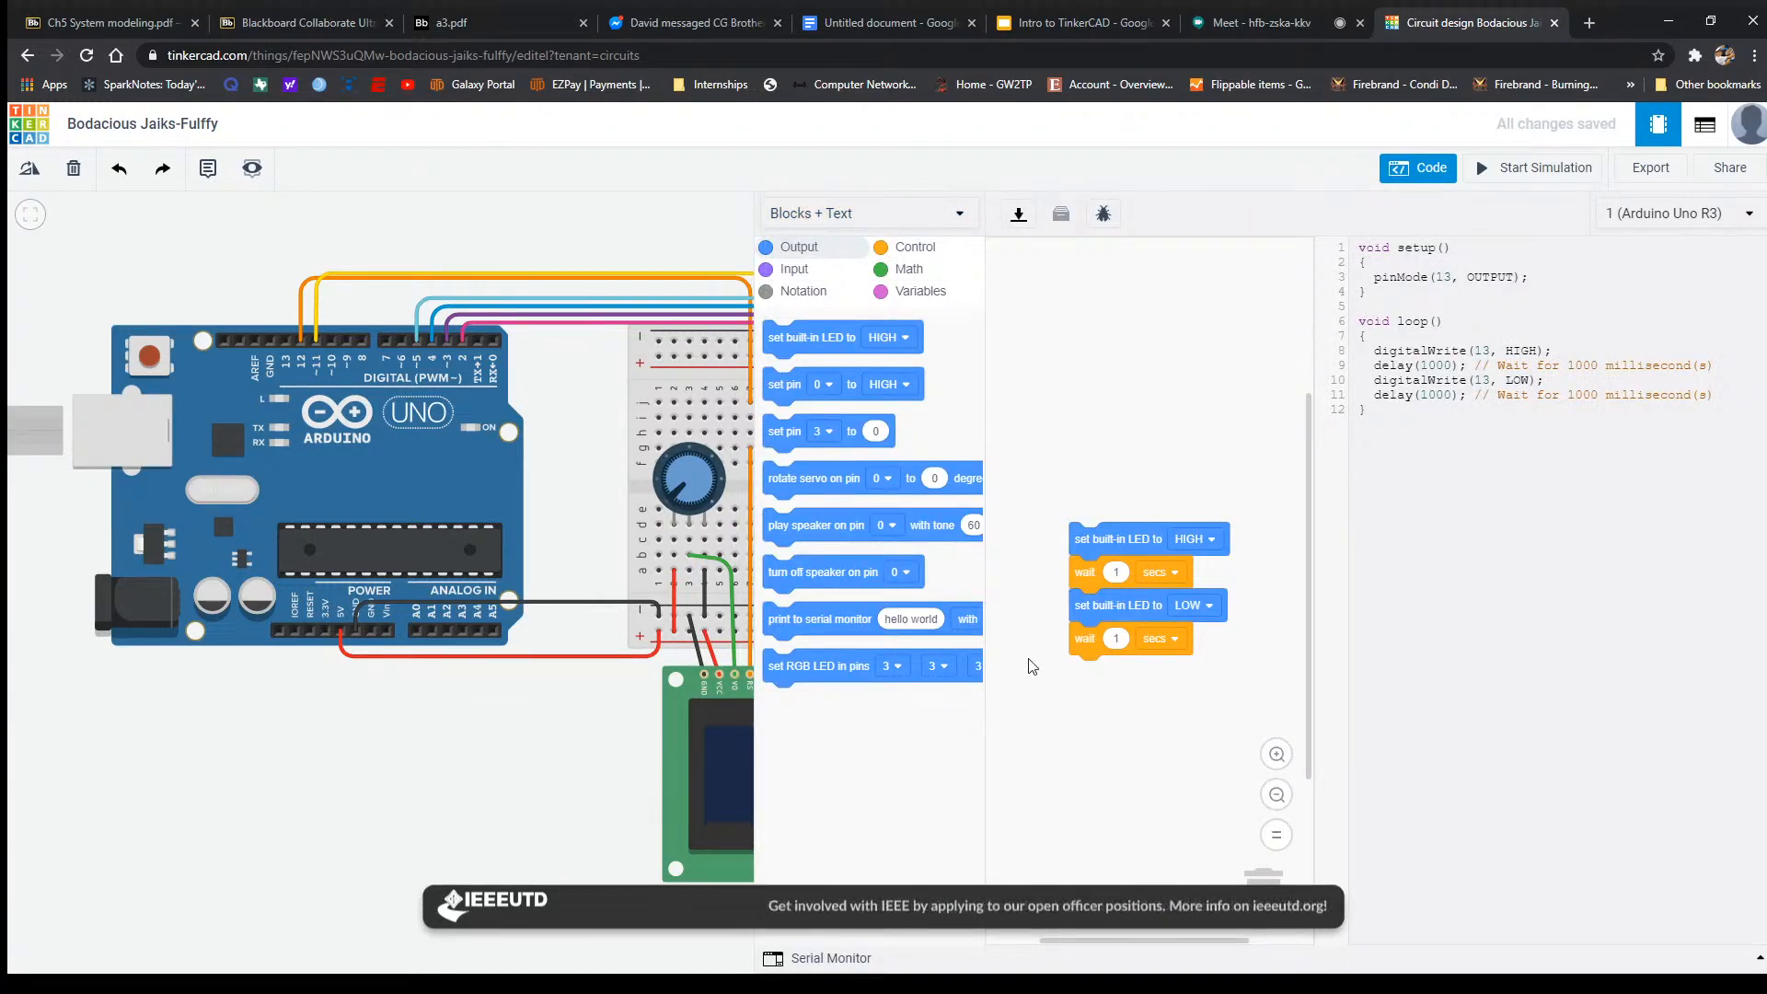
pyautogui.click(1475, 415)
pyautogui.click(964, 221)
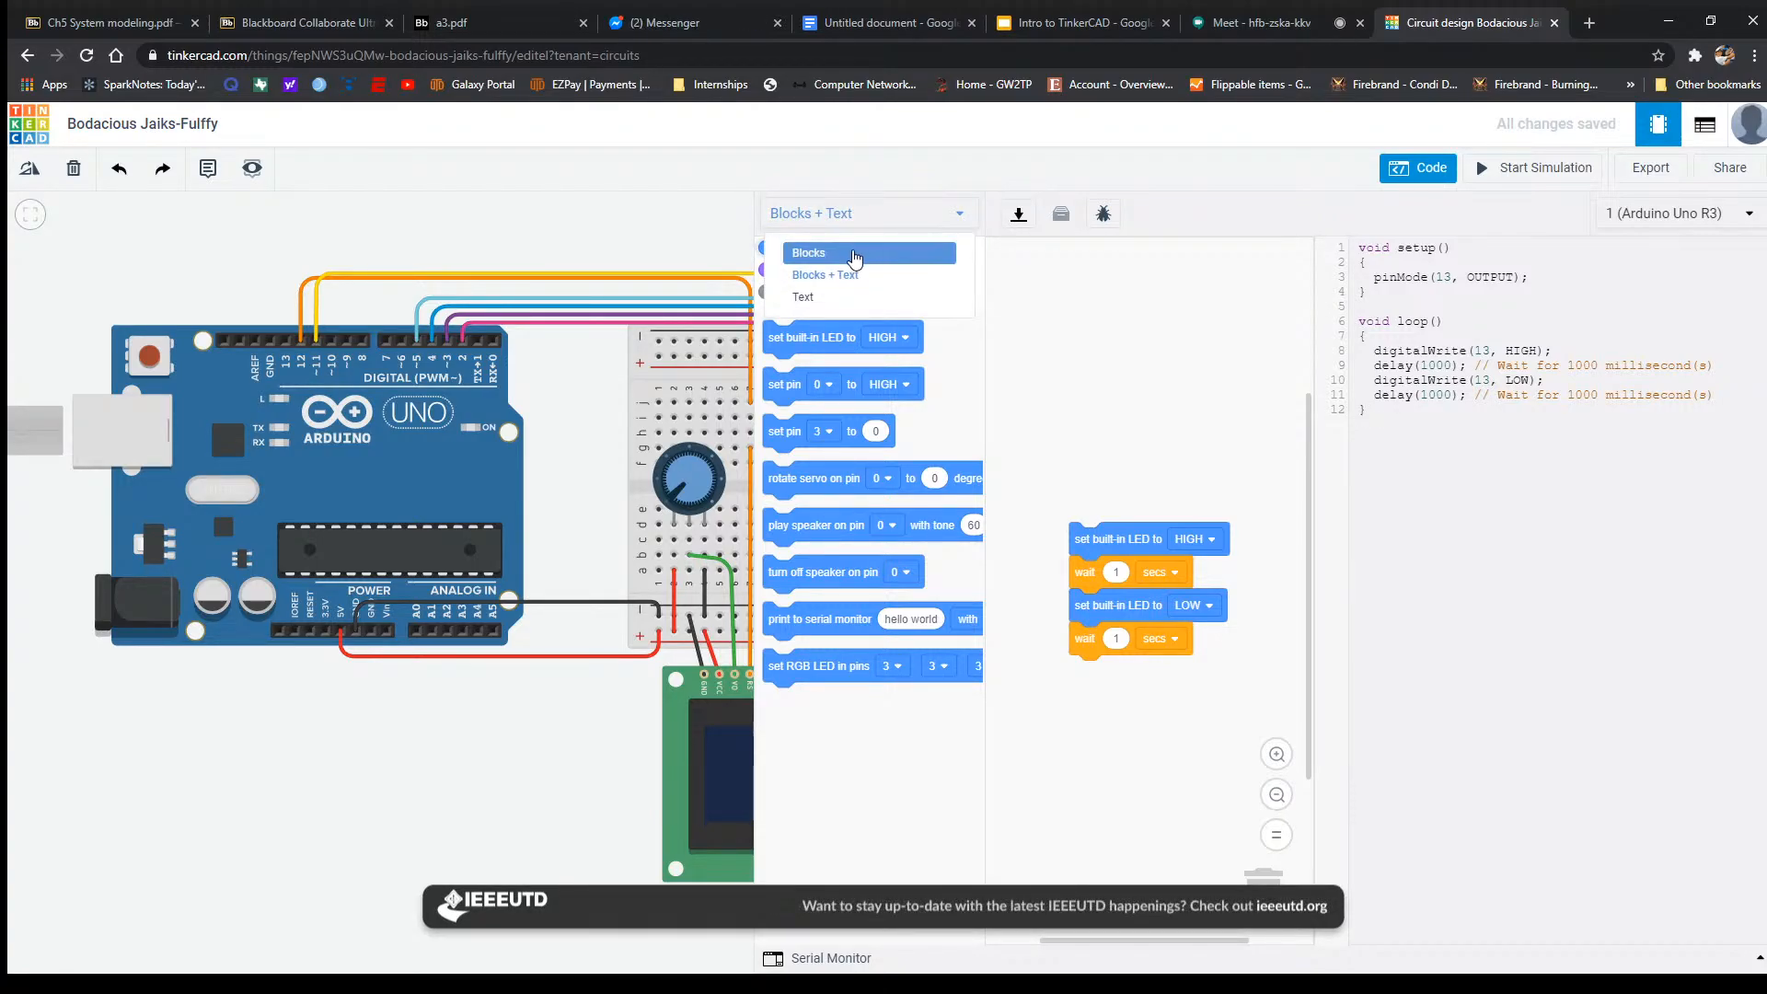
pyautogui.click(1545, 330)
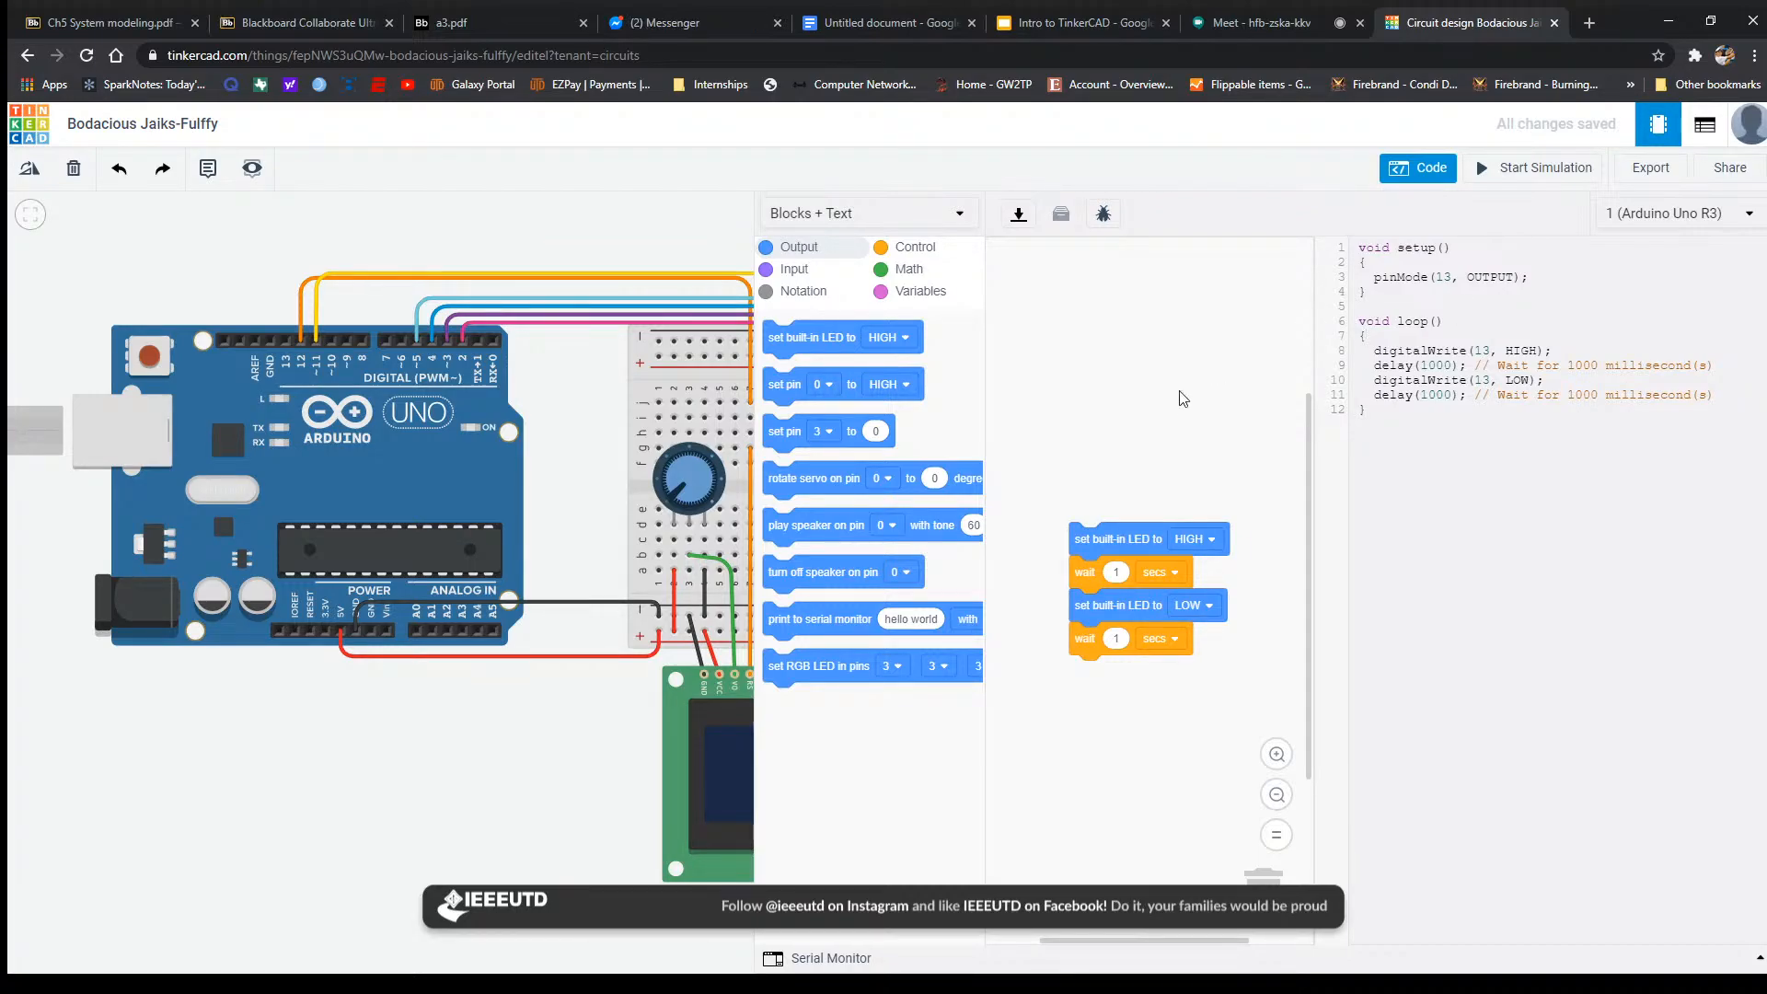
pyautogui.click(1398, 405)
# Switch the code editor to Text mode and accept closing the Blocks editor with its blocks discarded.
pyautogui.click(943, 221)
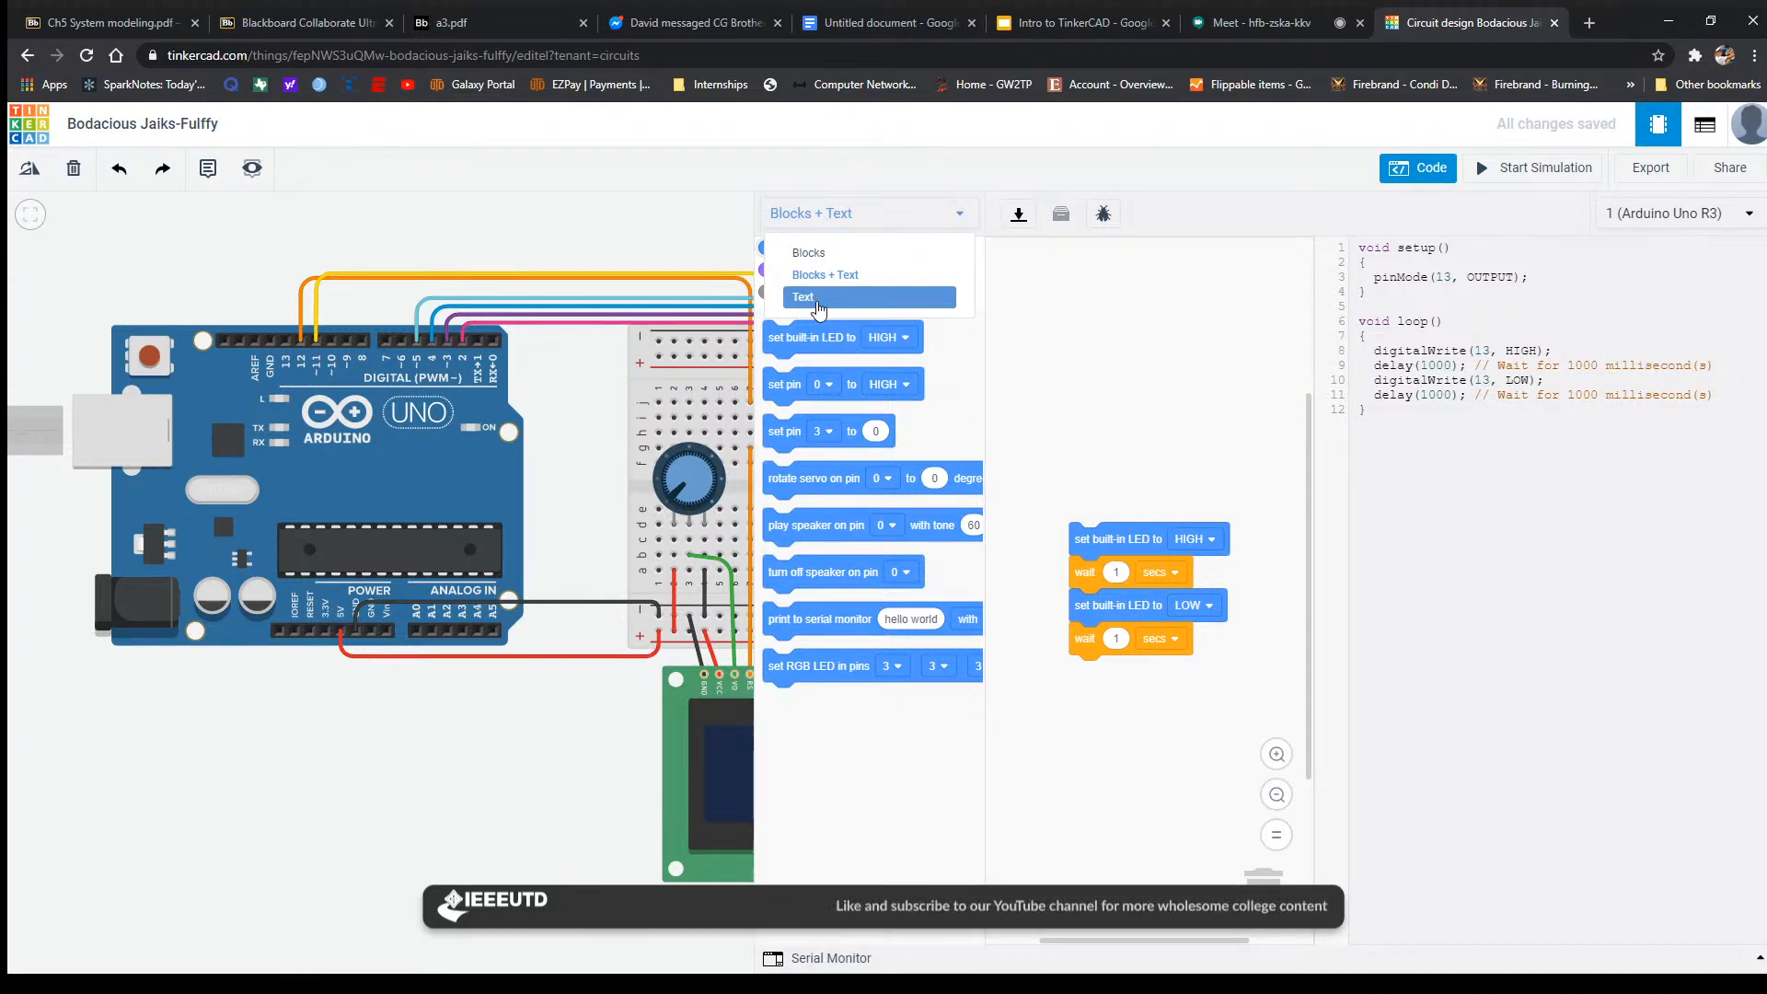
pyautogui.click(1043, 362)
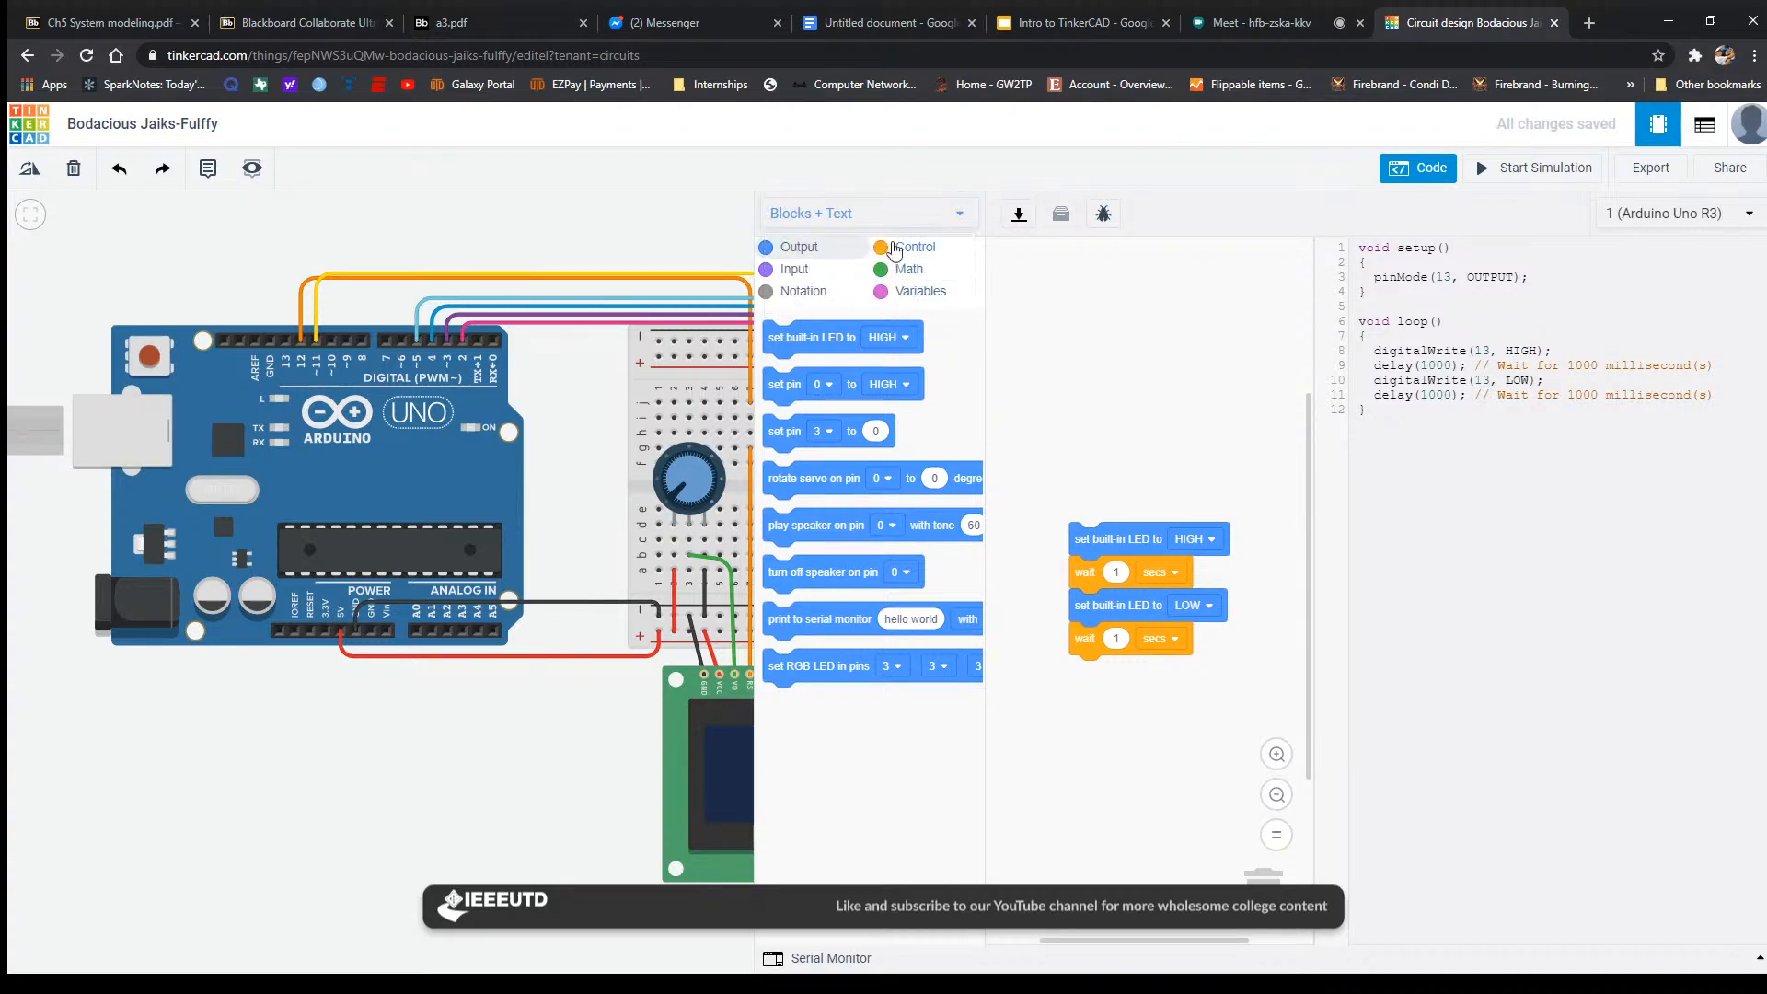
pyautogui.click(865, 213)
pyautogui.click(856, 308)
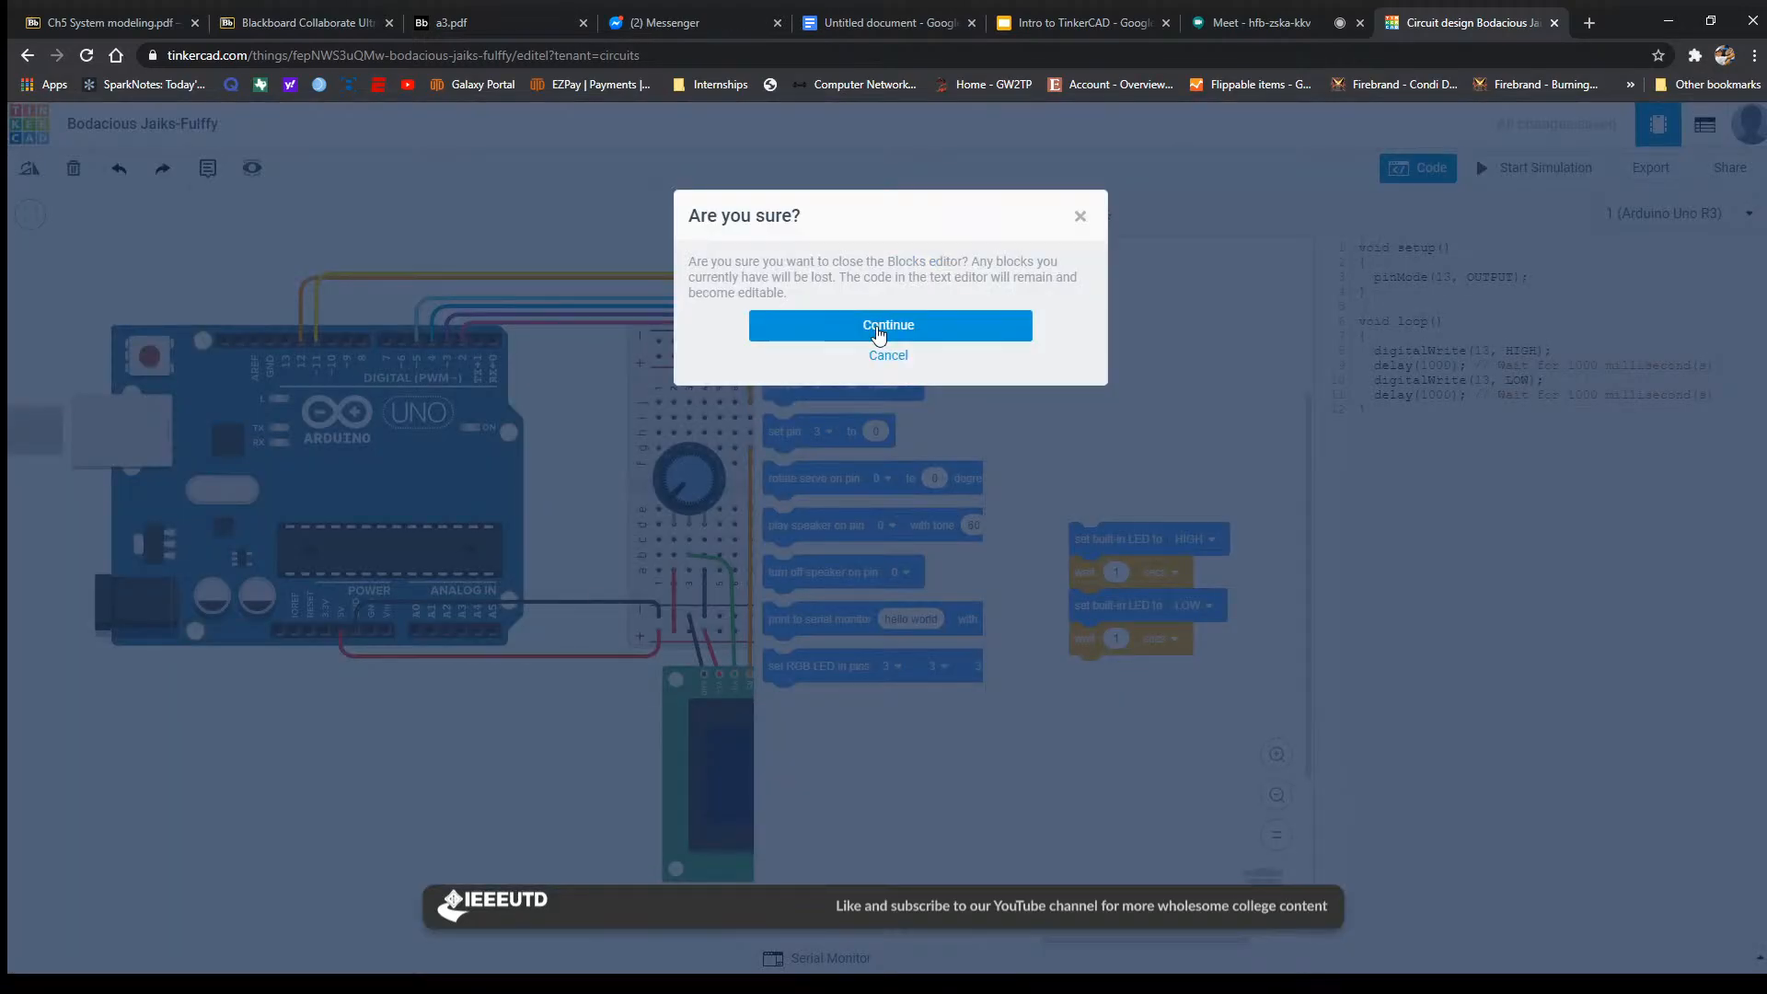
pyautogui.click(879, 328)
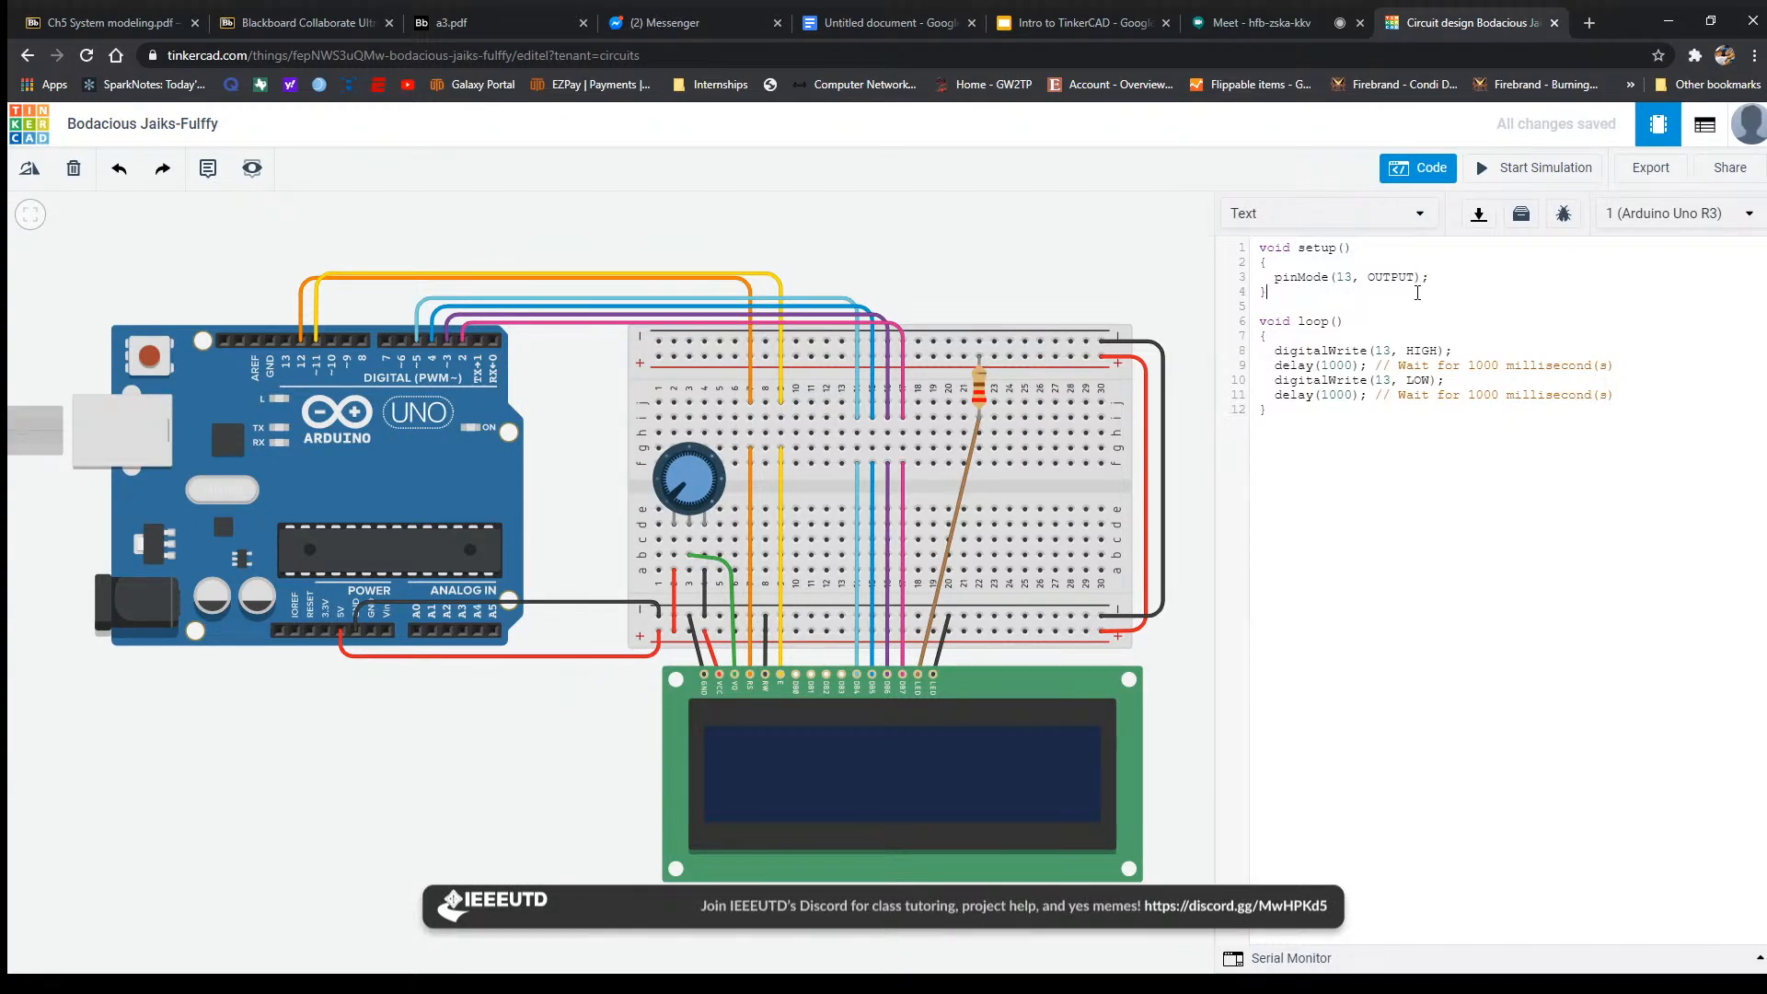
# Examine the setup and loop functions in the text code, highlighting the whole sketch and the loop function.
pyautogui.click(1488, 271)
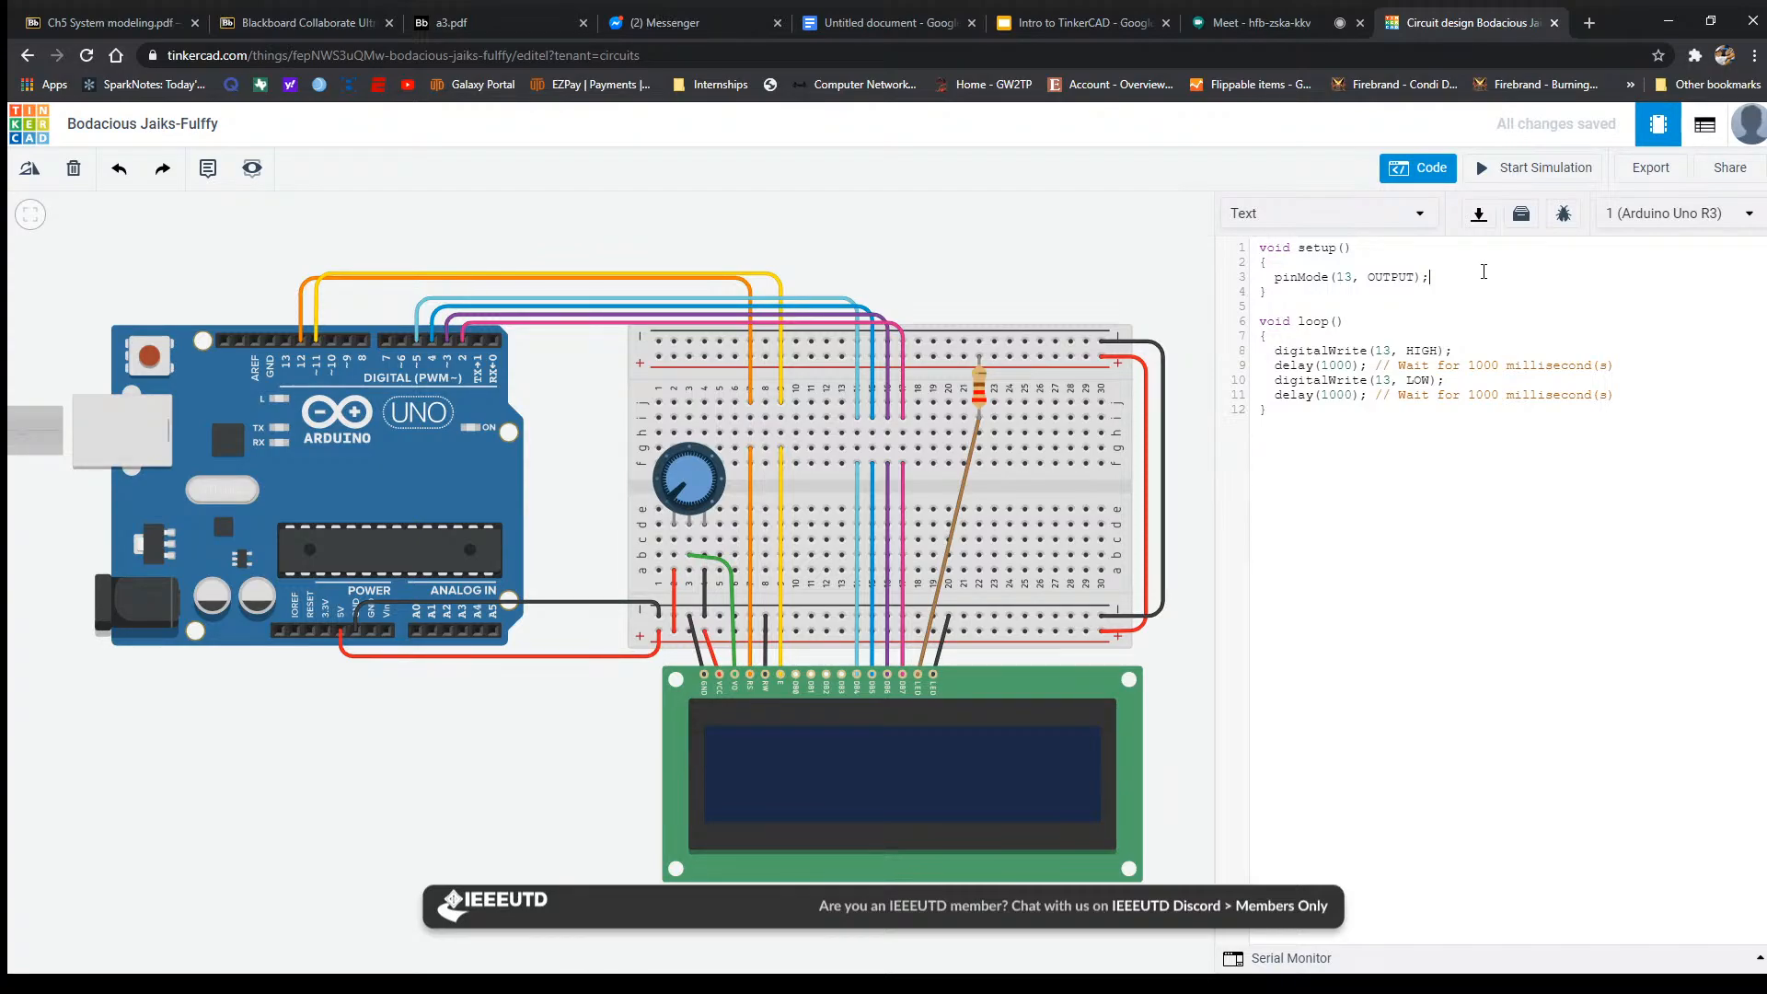
pyautogui.click(1443, 303)
pyautogui.moveTo(1259, 246); pyautogui.dragTo(1426, 405)
pyautogui.click(1320, 403)
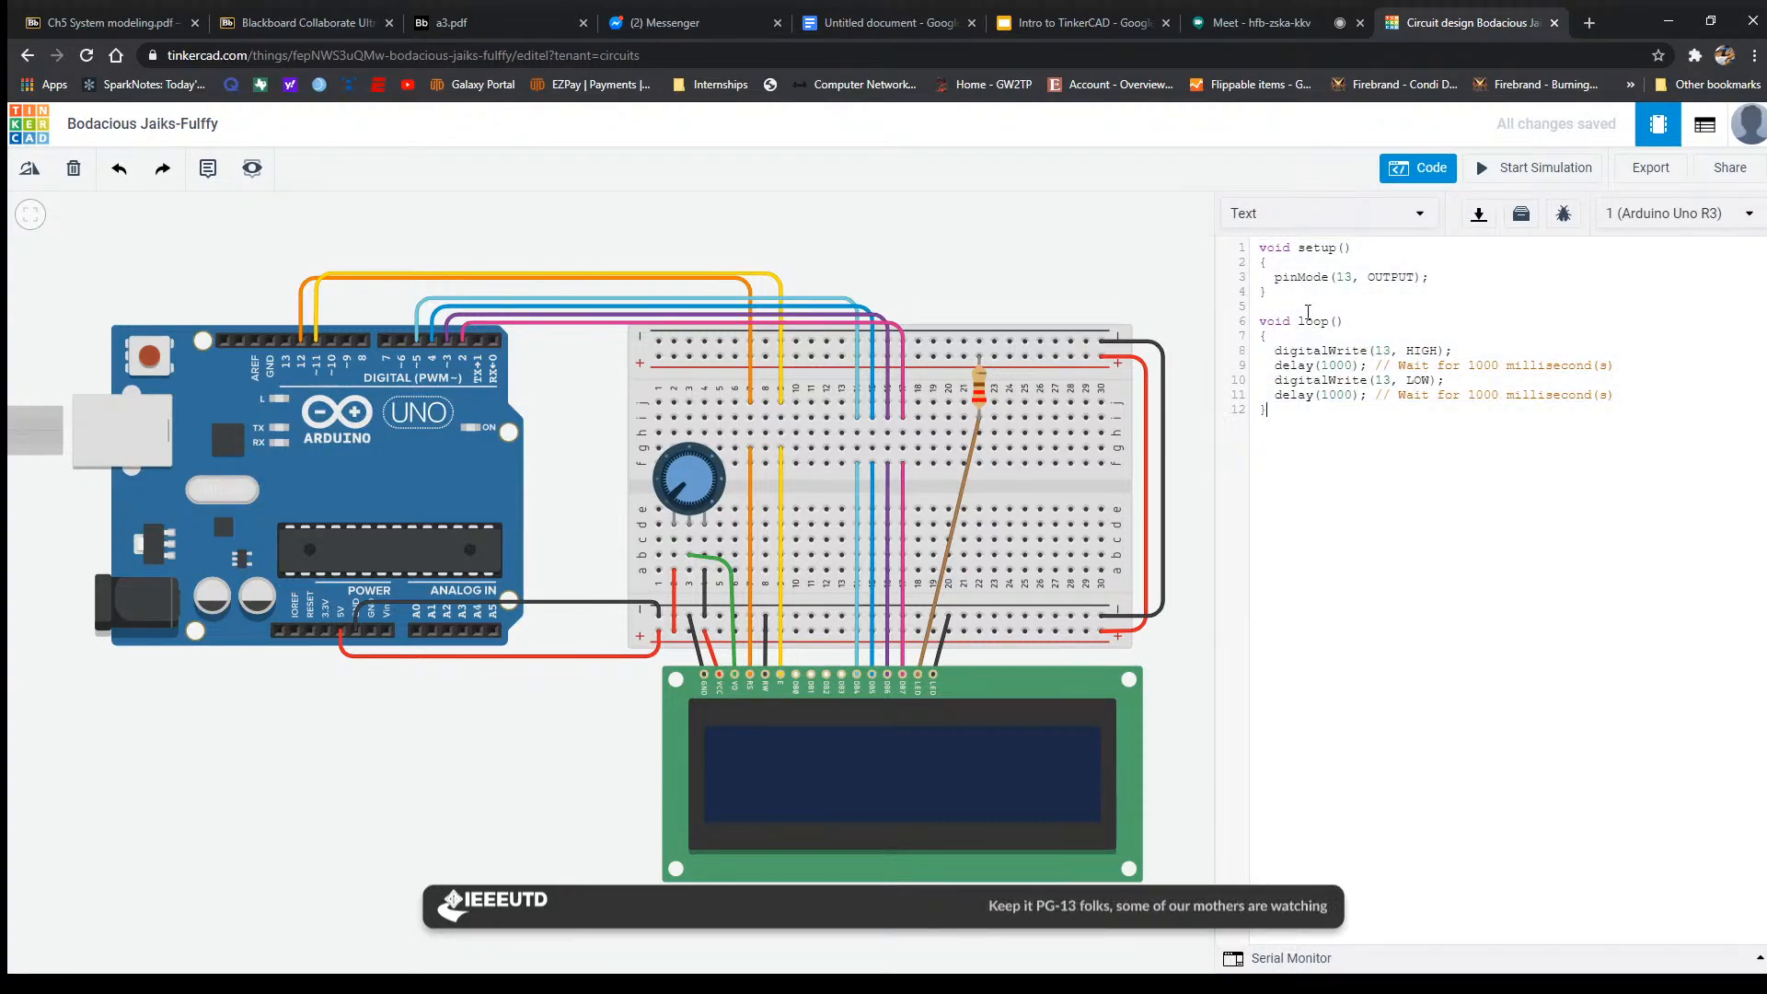
pyautogui.moveTo(1345, 321); pyautogui.dragTo(1336, 403)
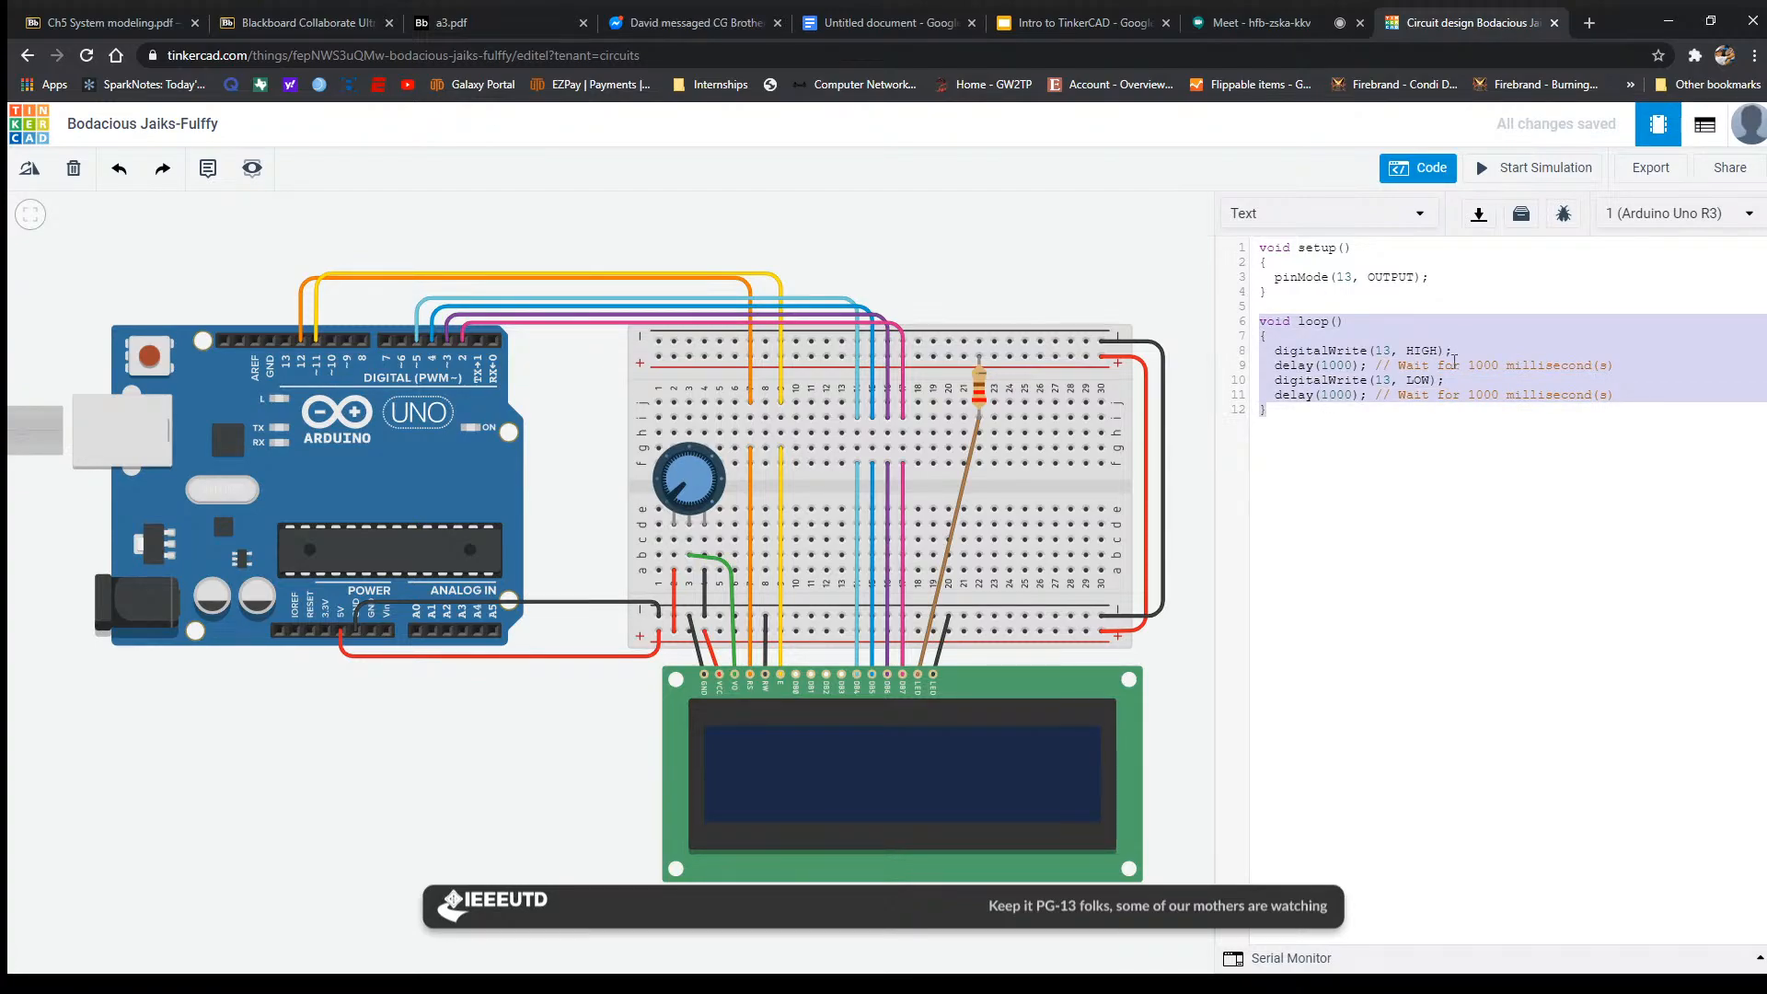
pyautogui.hotkey('ctrl', '+')
pyautogui.hotkey('ctrl', '+')
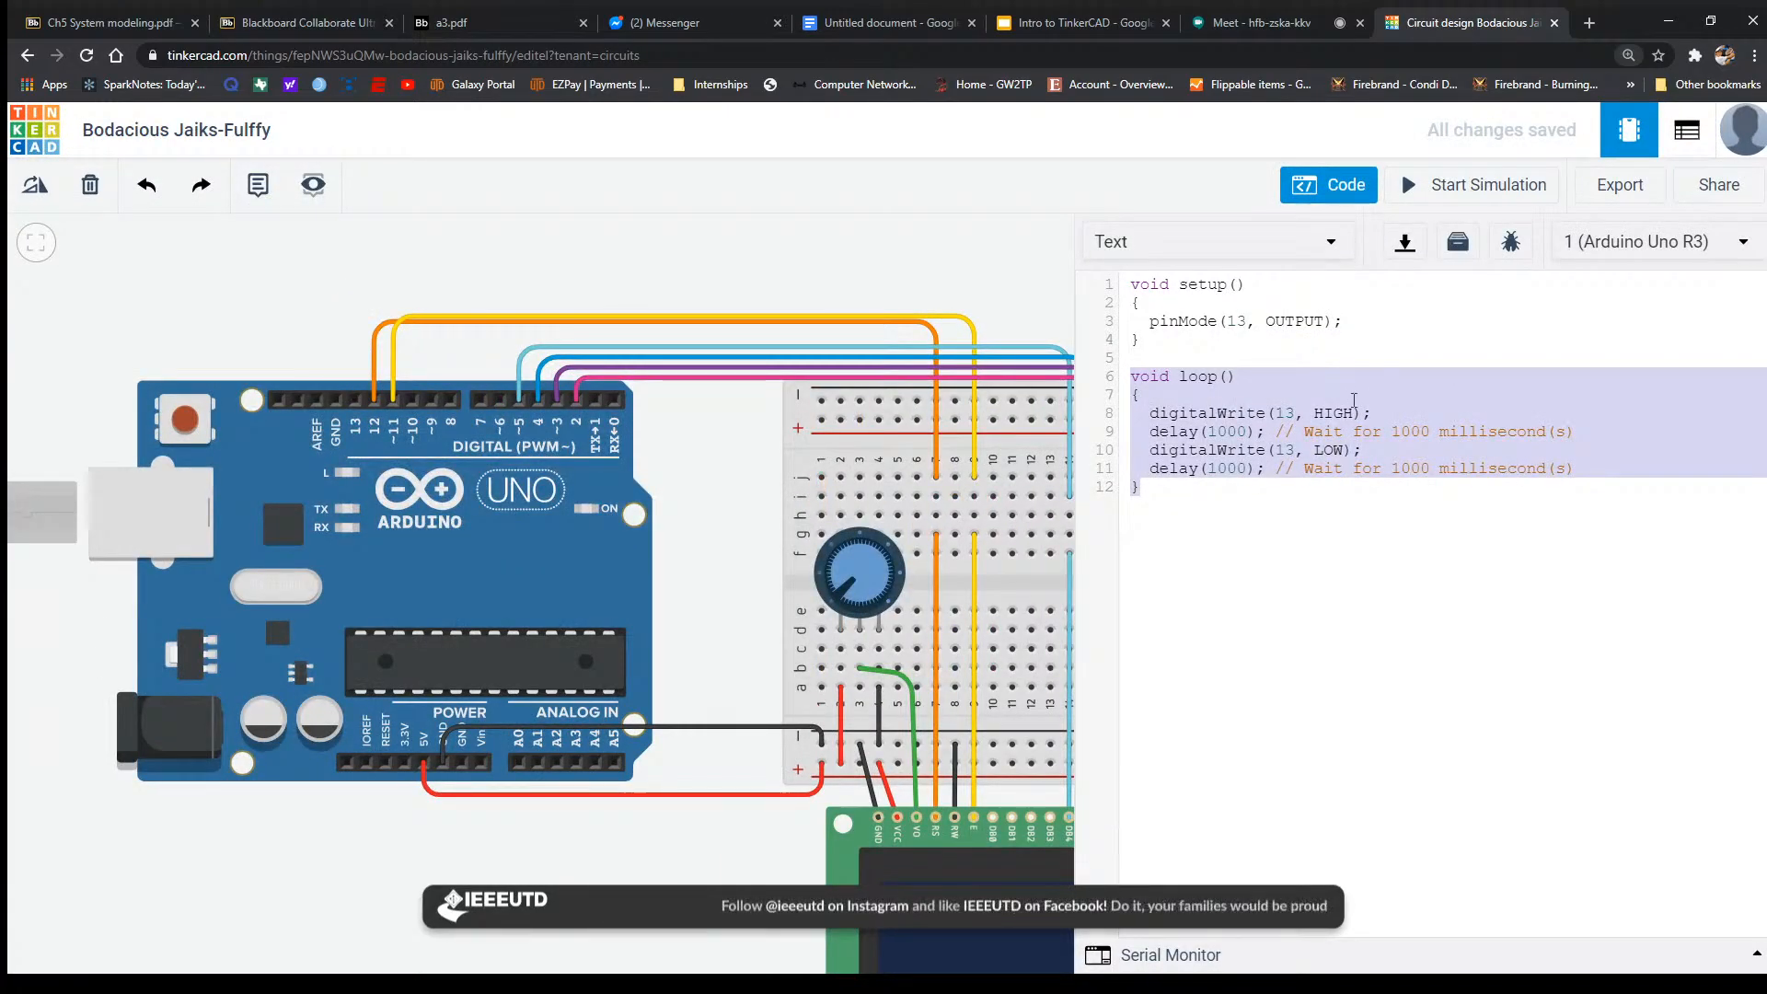
pyautogui.hotkey('ctrl', '-')
pyautogui.hotkey('ctrl', '-')
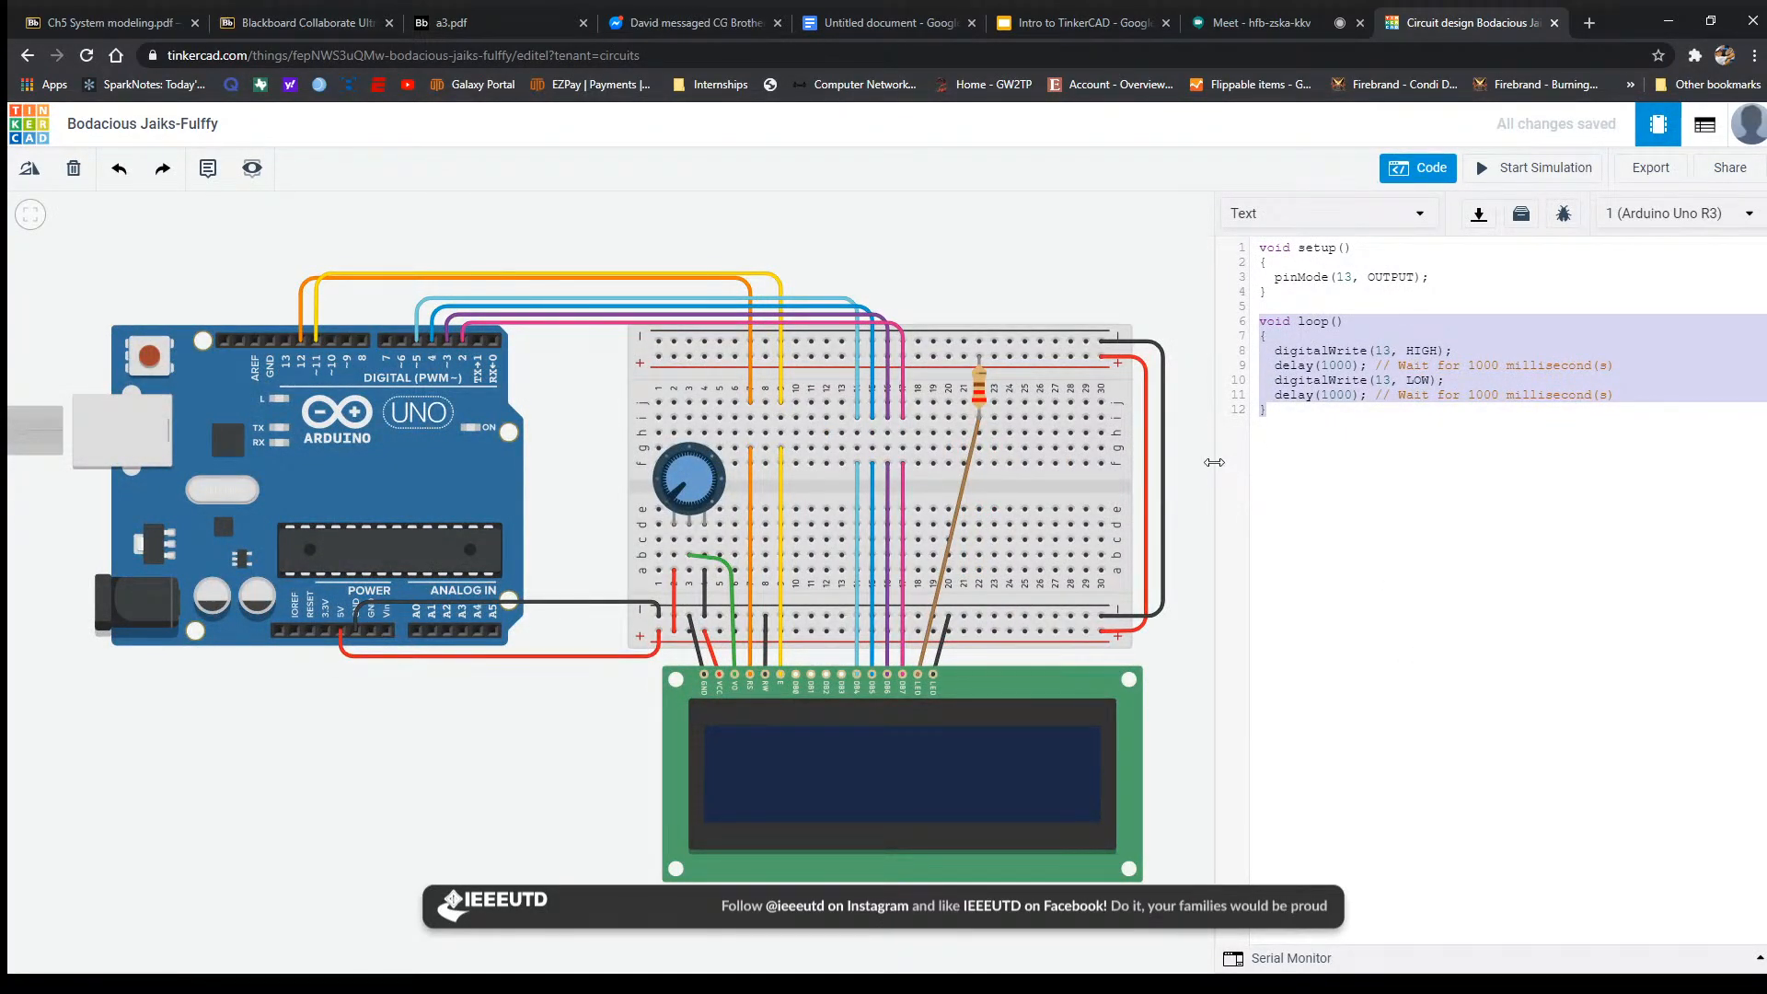
# Widen the code editor beside the circuit, choose 1 (Arduino Uno R3) as its board, and enlarge the page for readable code.
pyautogui.moveTo(1215, 463); pyautogui.dragTo(729, 451)
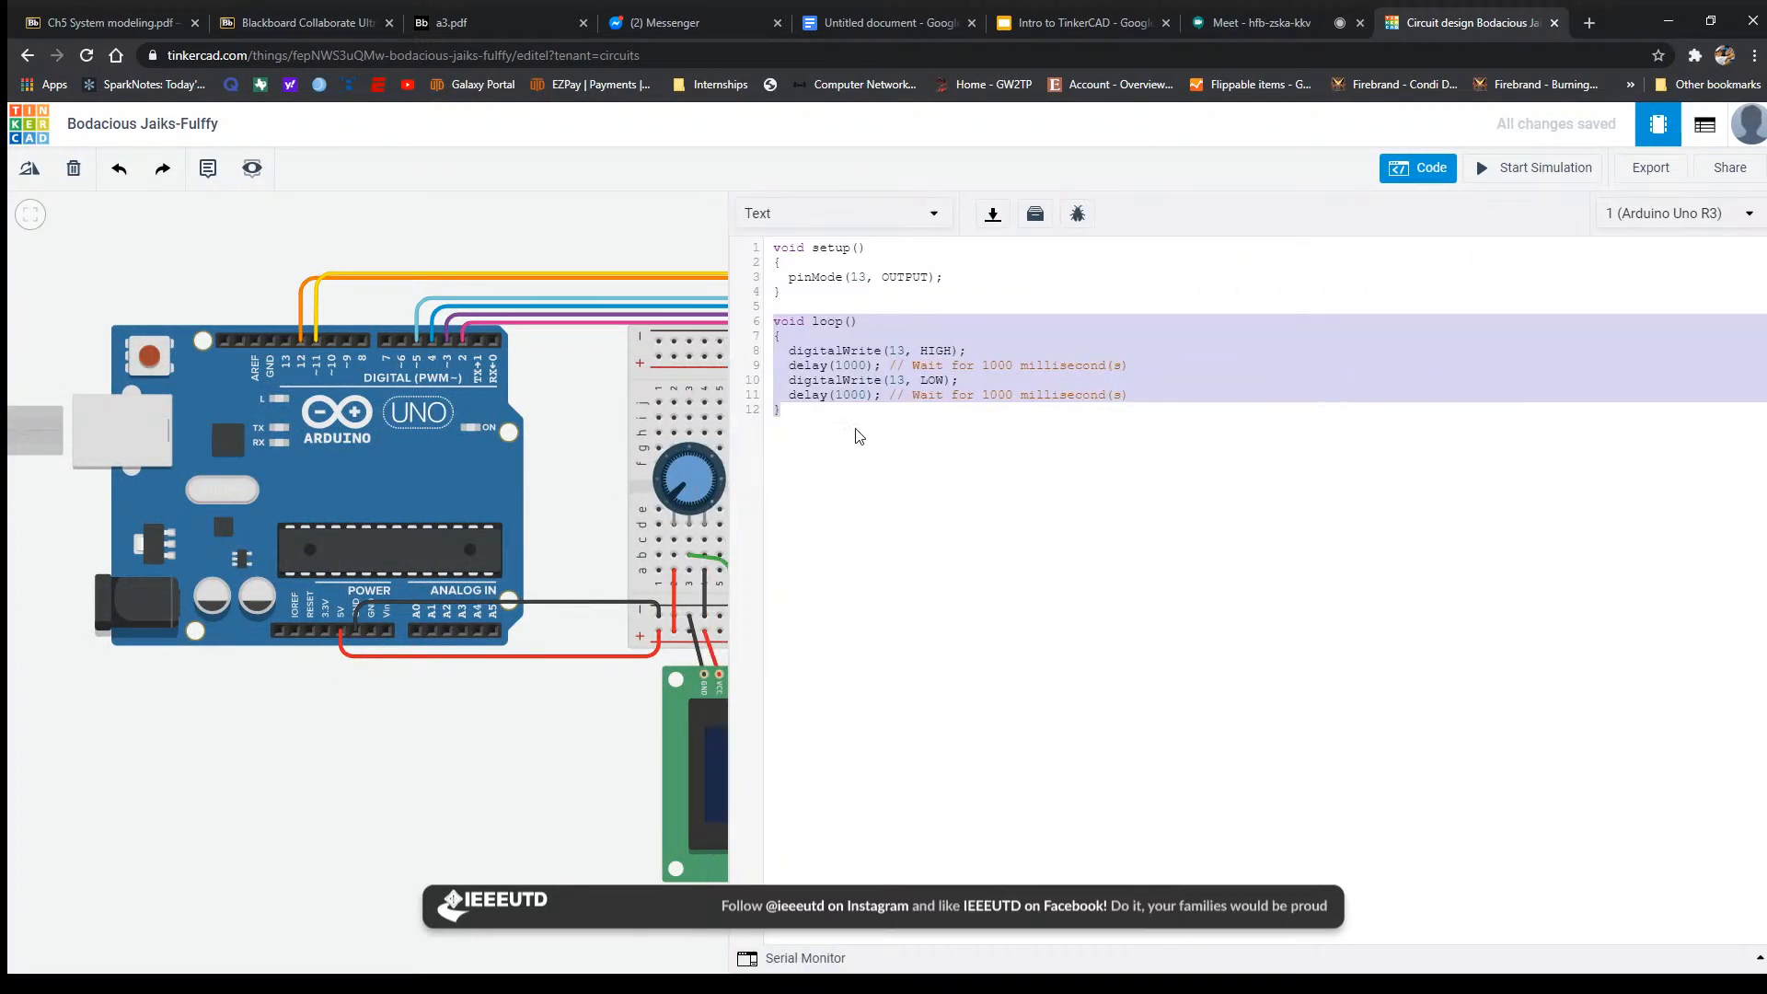
pyautogui.click(1715, 216)
pyautogui.click(1666, 249)
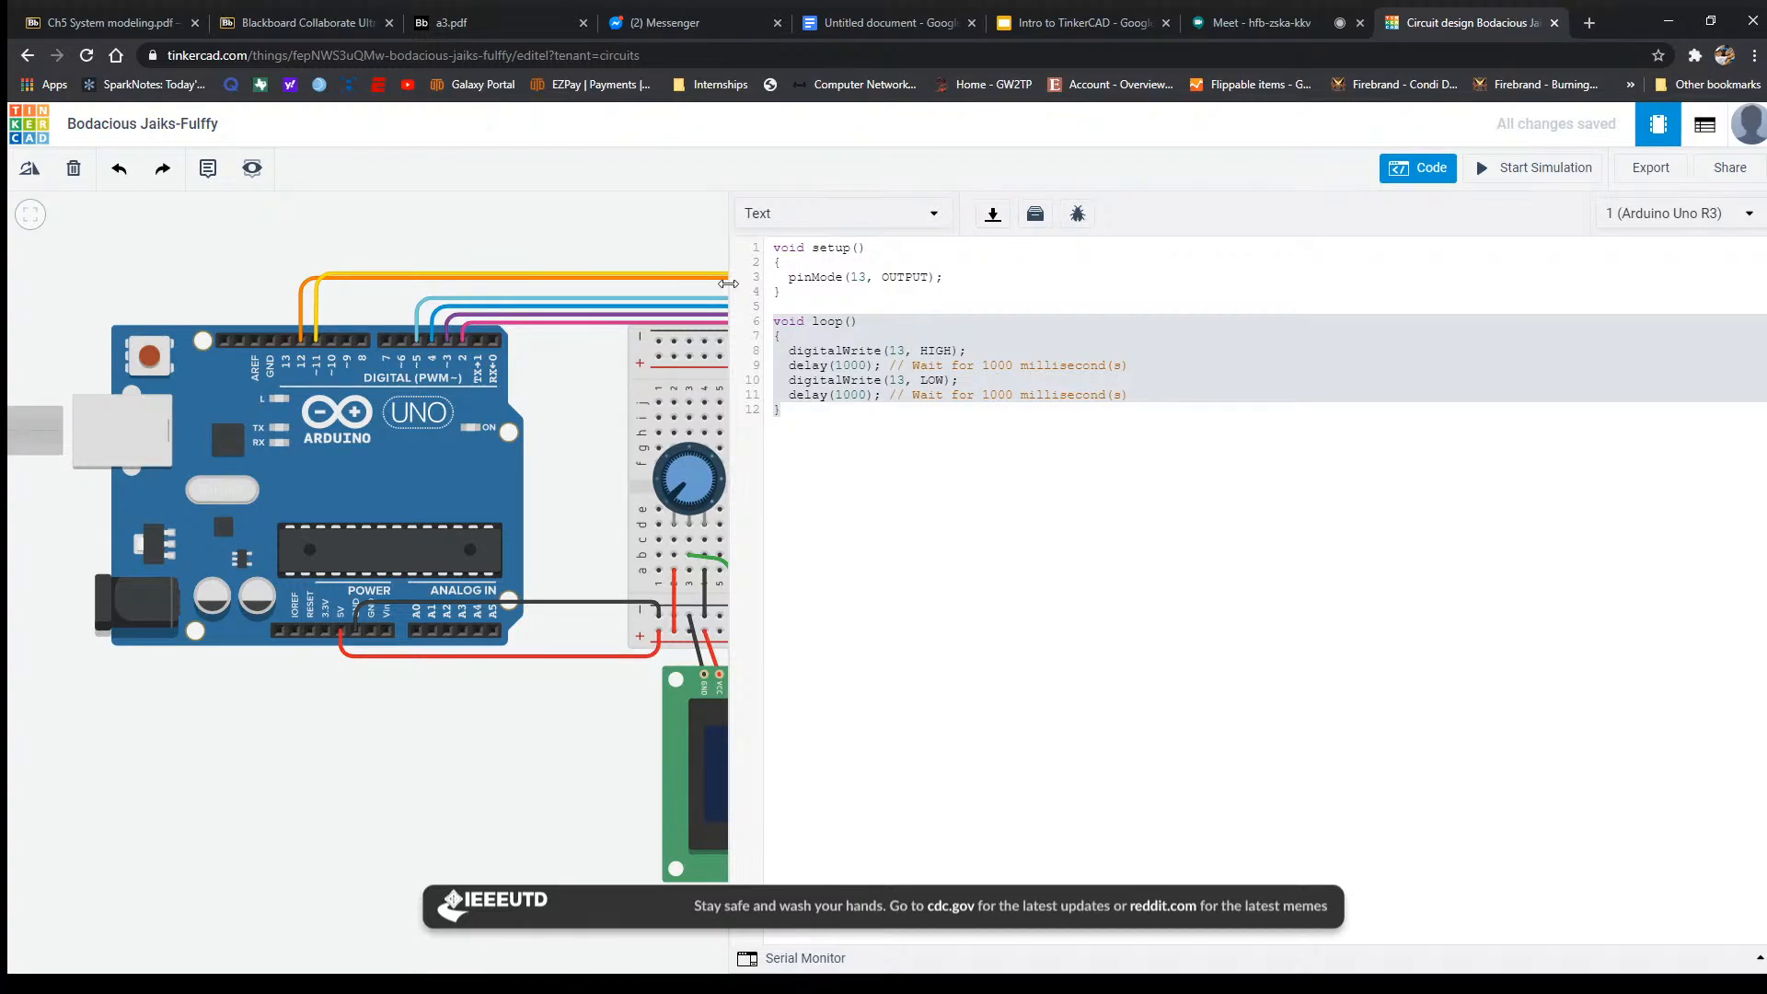
pyautogui.moveTo(728, 283); pyautogui.dragTo(1045, 289)
pyautogui.hotkey('ctrl', '+')
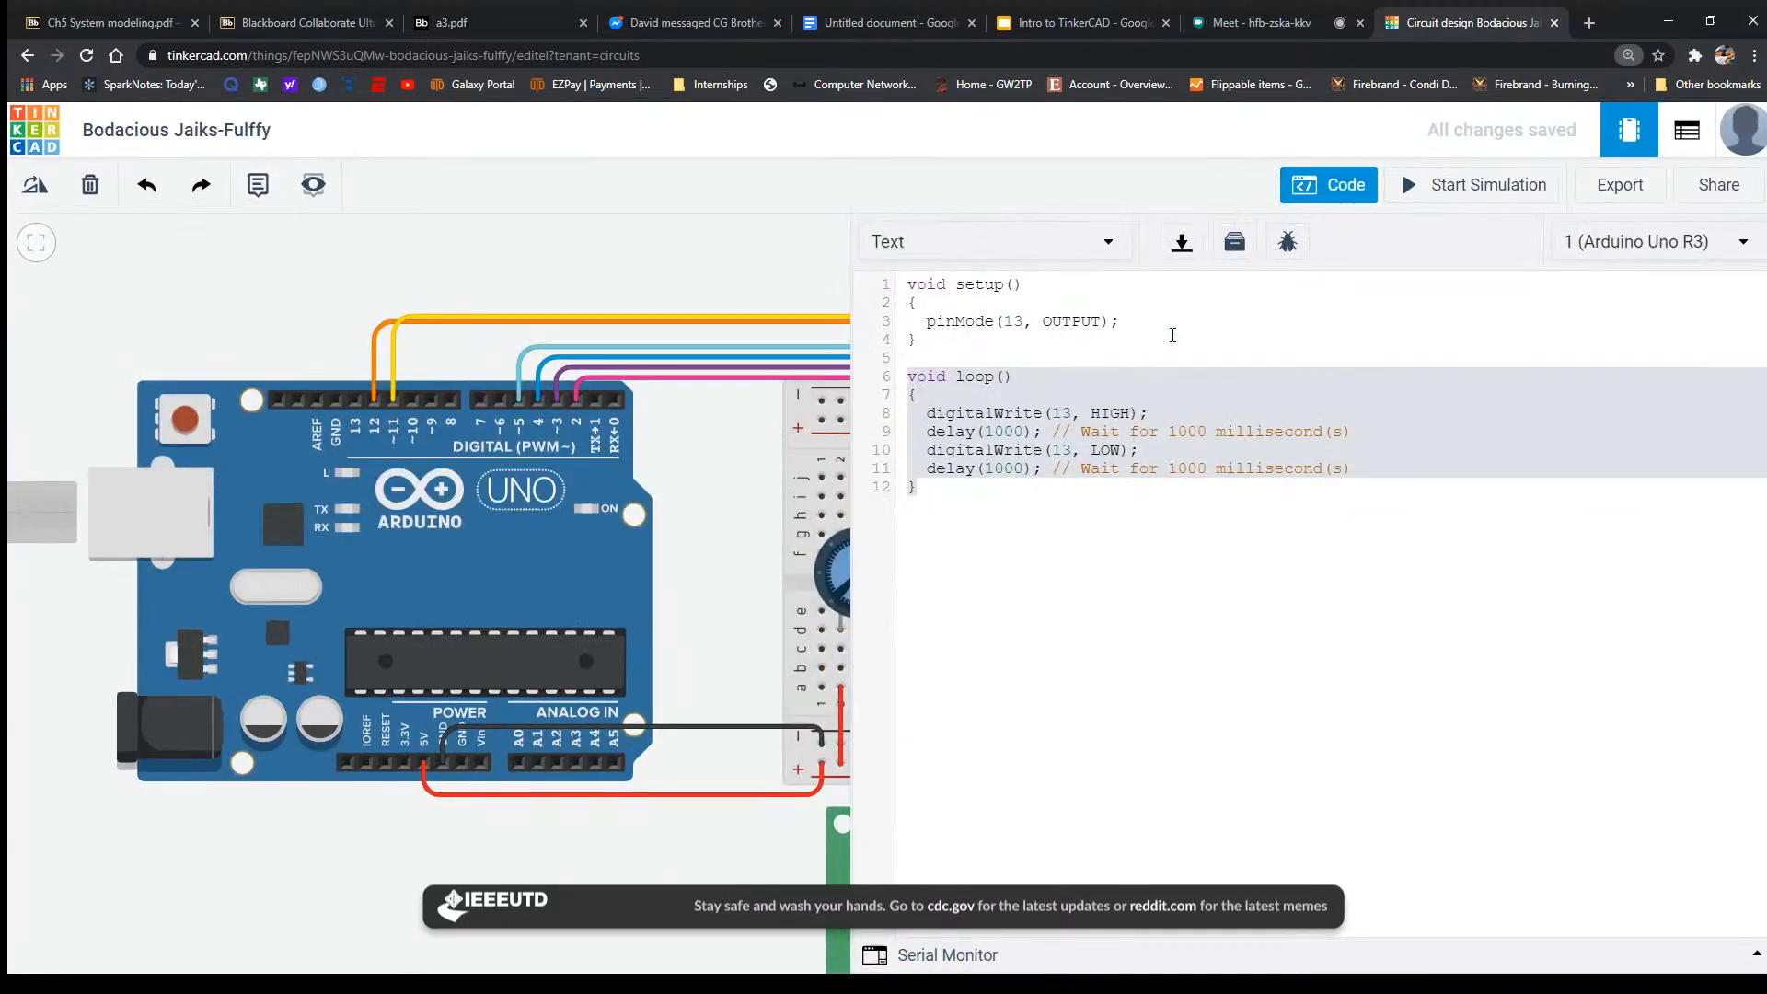
pyautogui.hotkey('ctrl', '+')
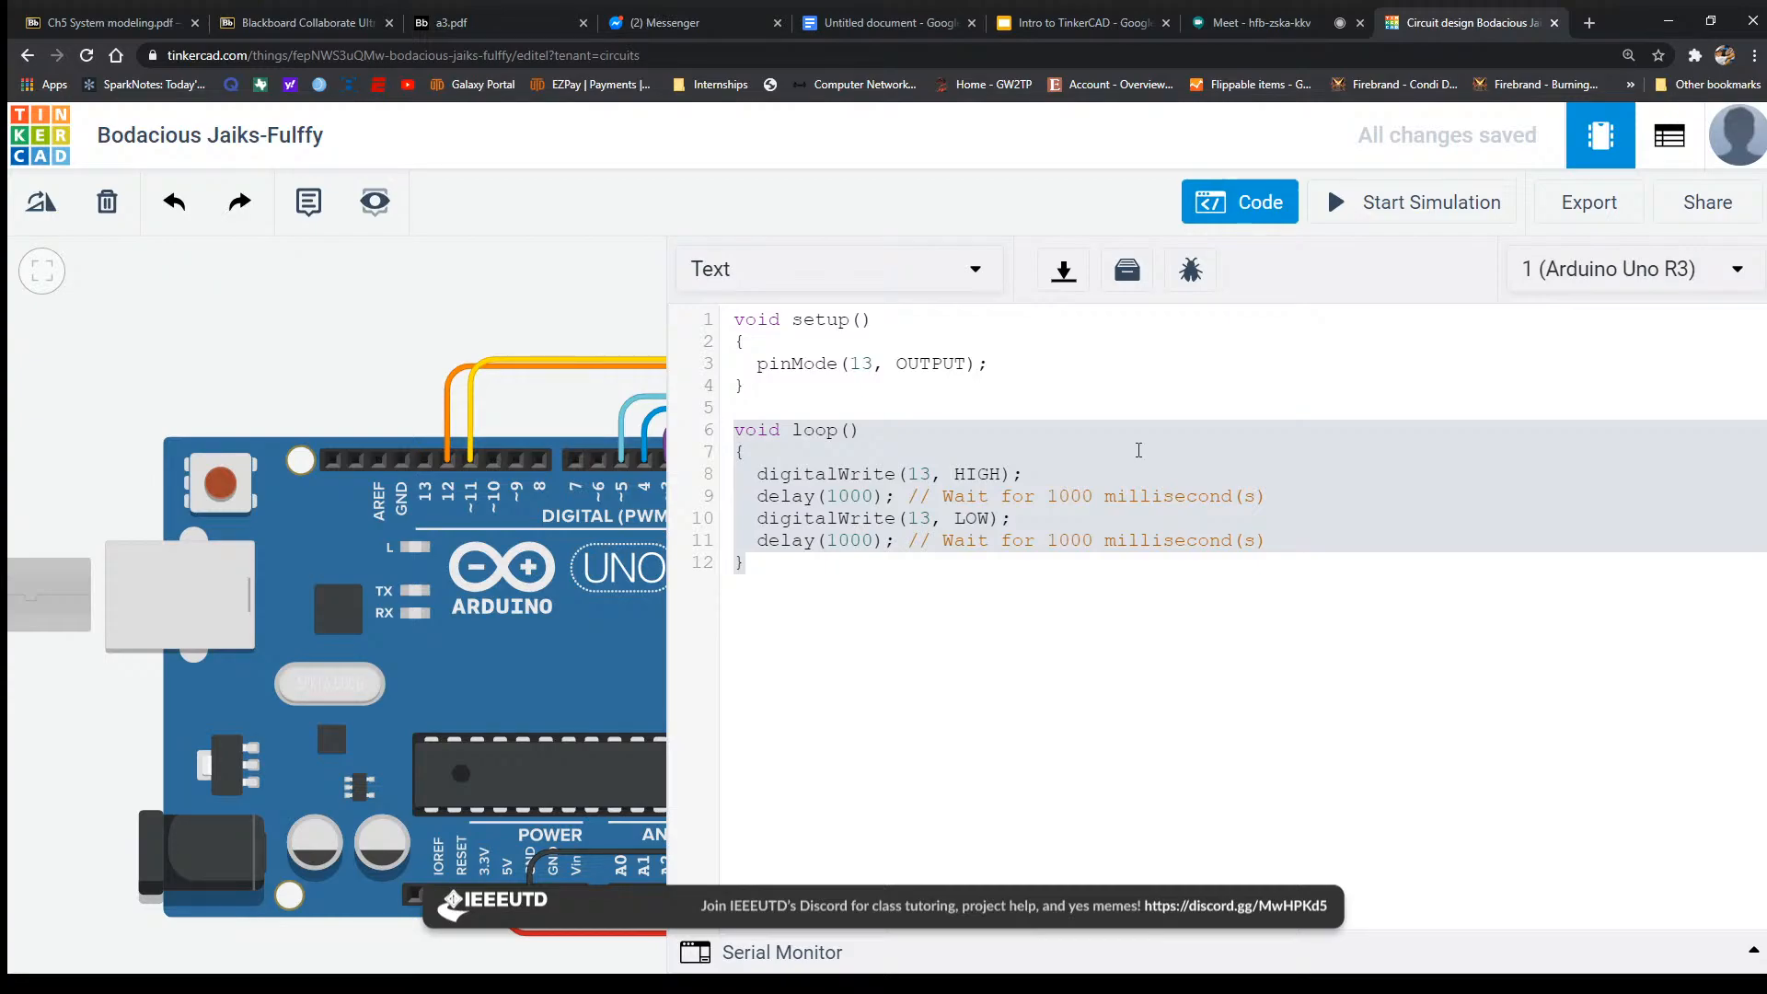
# Examine the setup function with its pinMode call and OUTPUT argument, and the loop function with its digitalWrite and delay lines.
pyautogui.click(1014, 577)
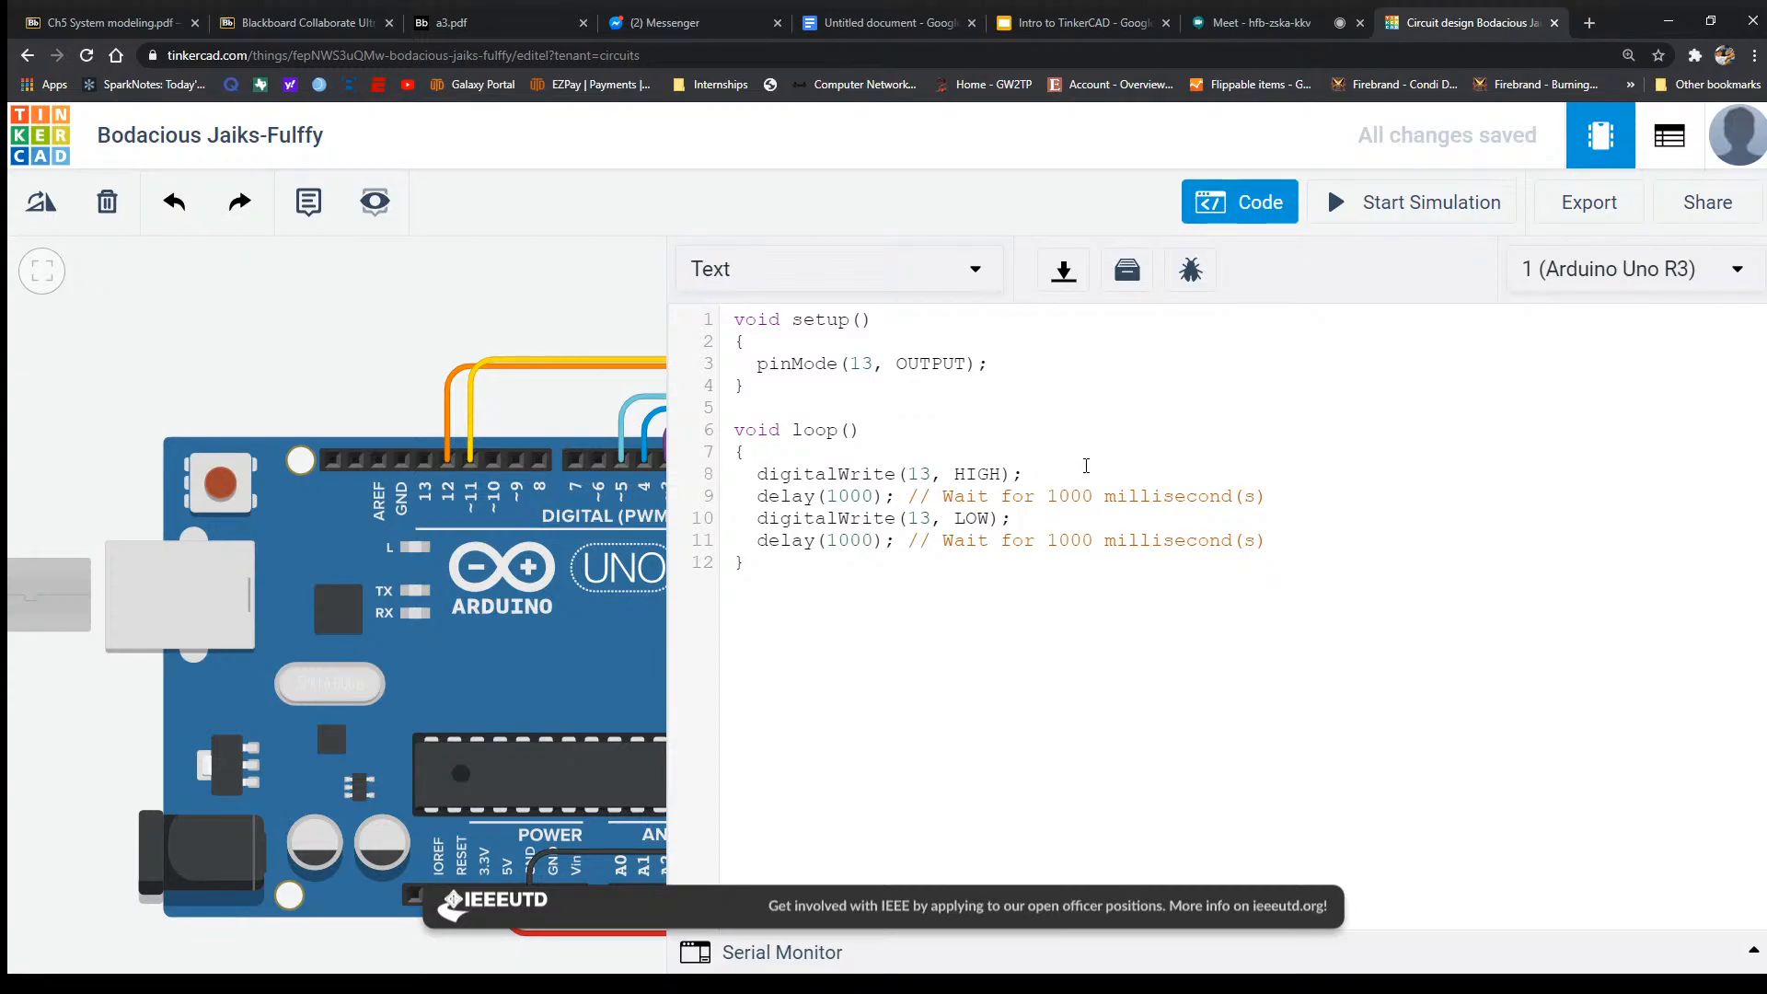
pyautogui.click(1045, 454)
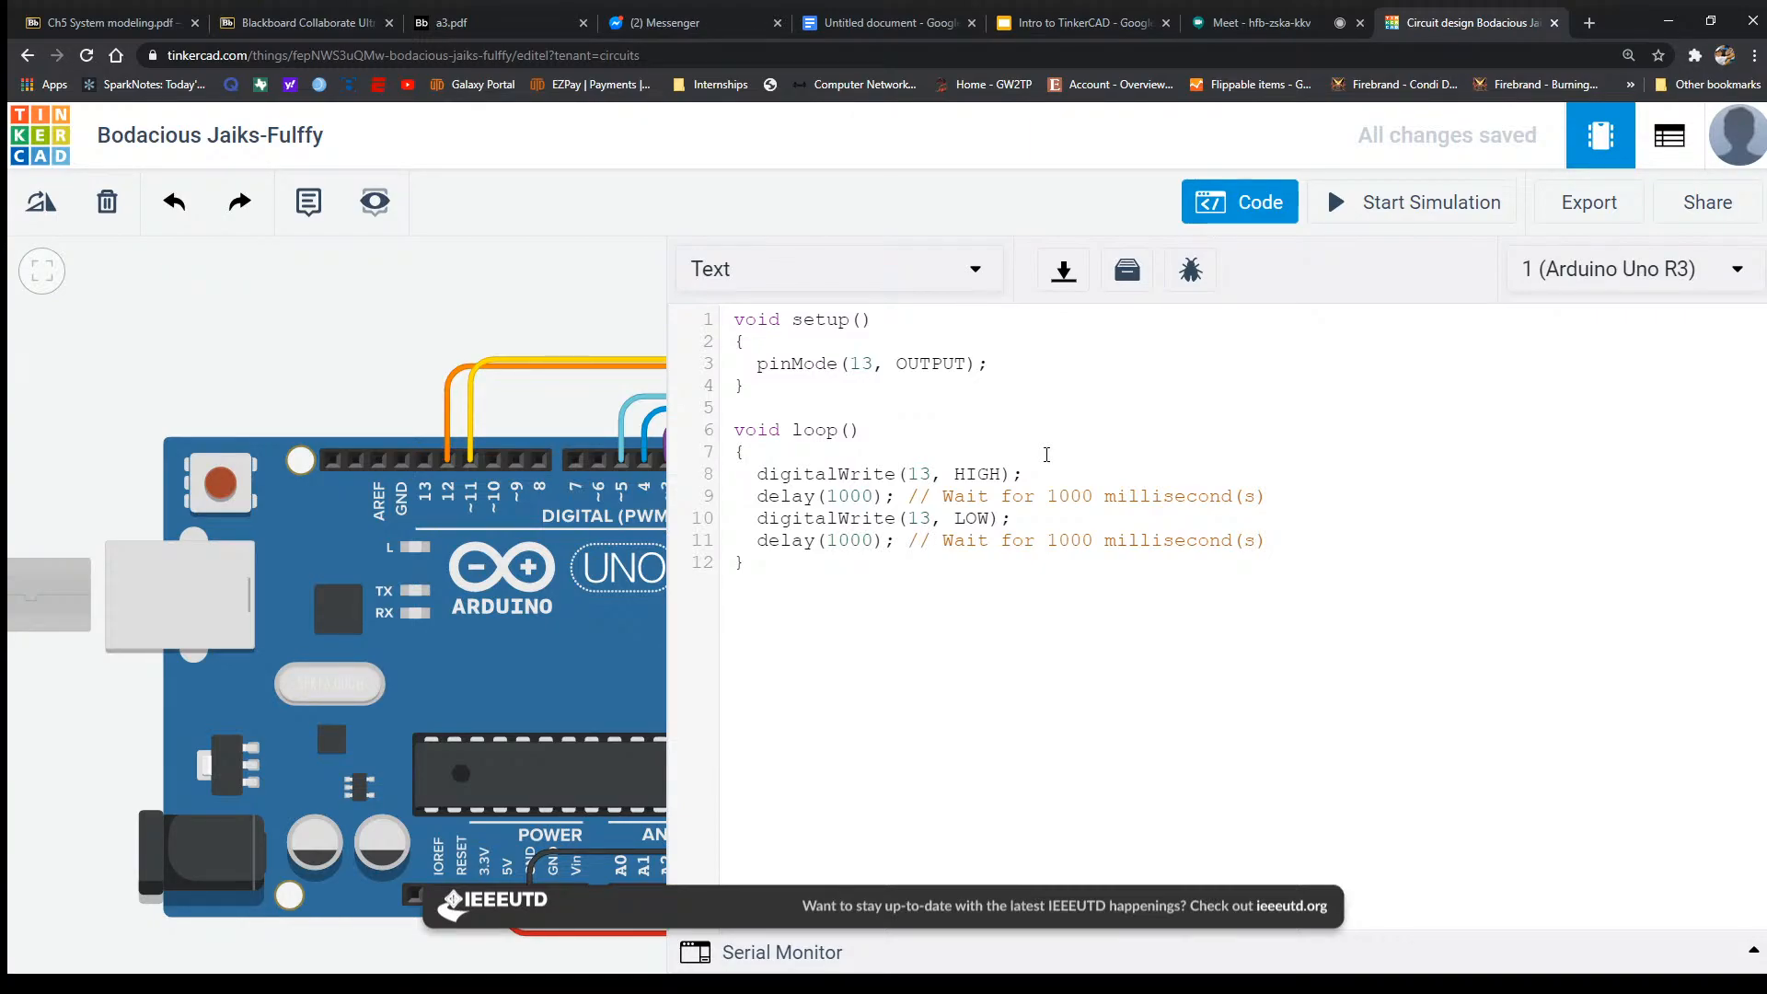
pyautogui.click(928, 402)
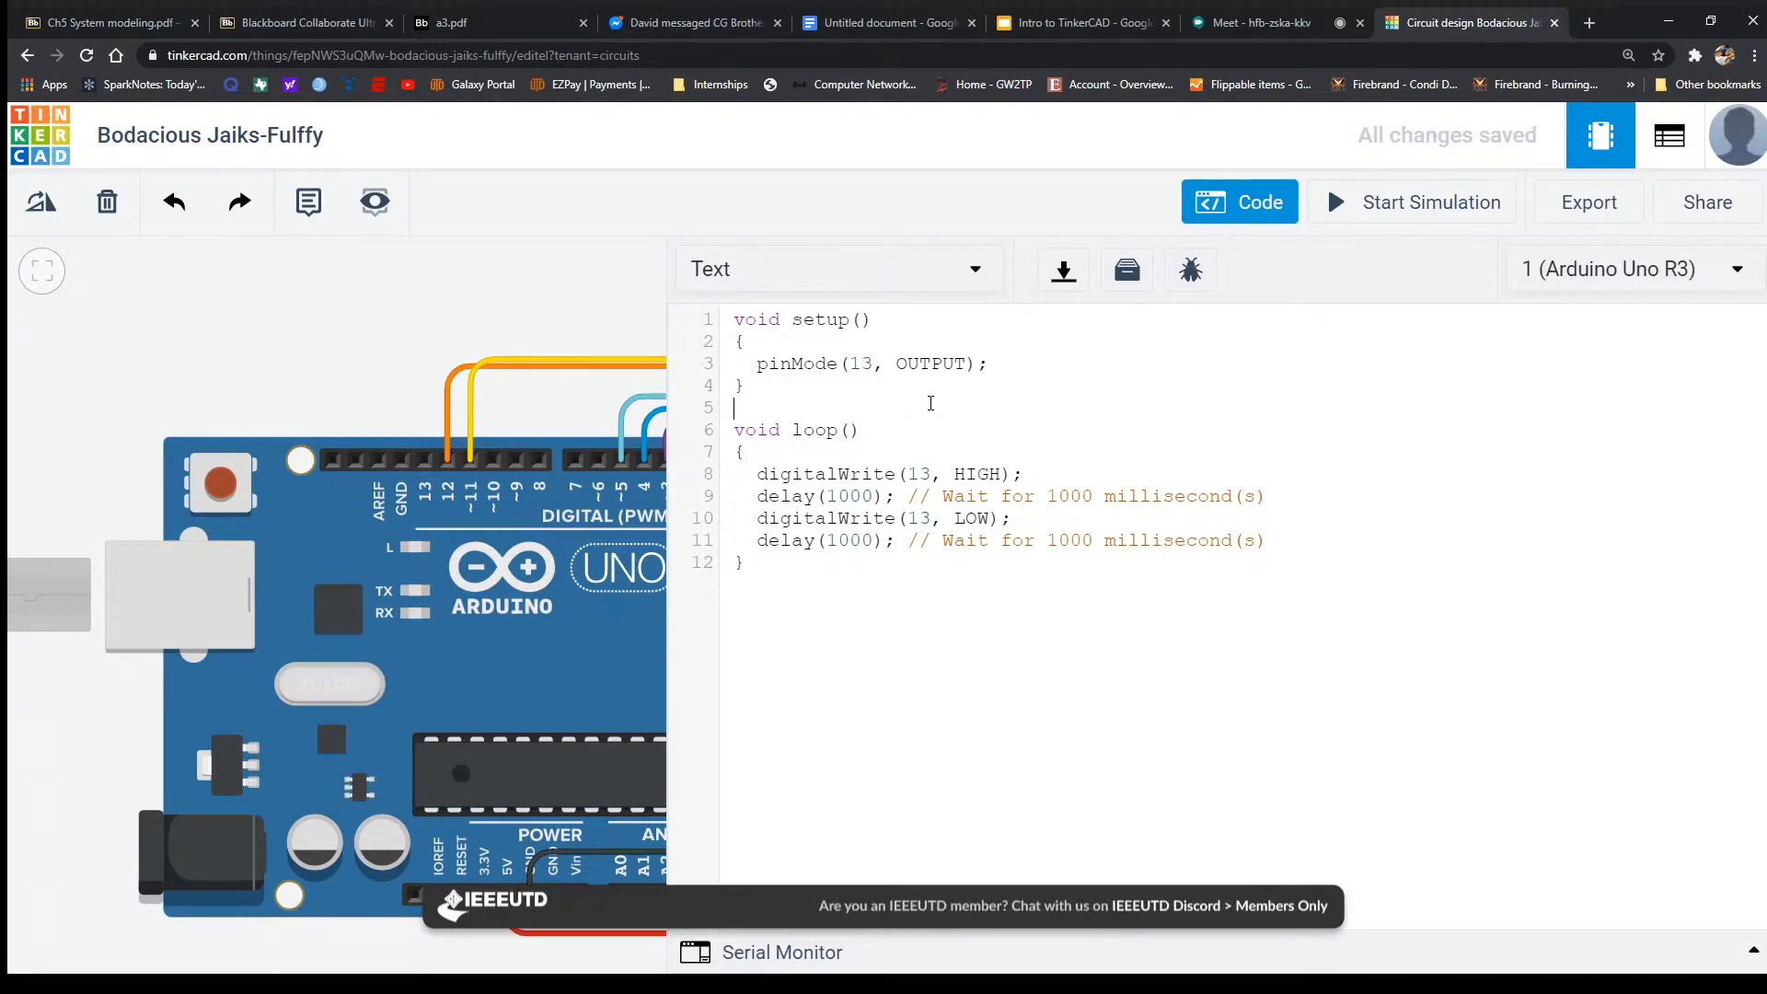
pyautogui.moveTo(735, 320)
pyautogui.mouseDown()
pyautogui.moveTo(785, 386)
pyautogui.moveTo(737, 315)
pyautogui.mouseUp()
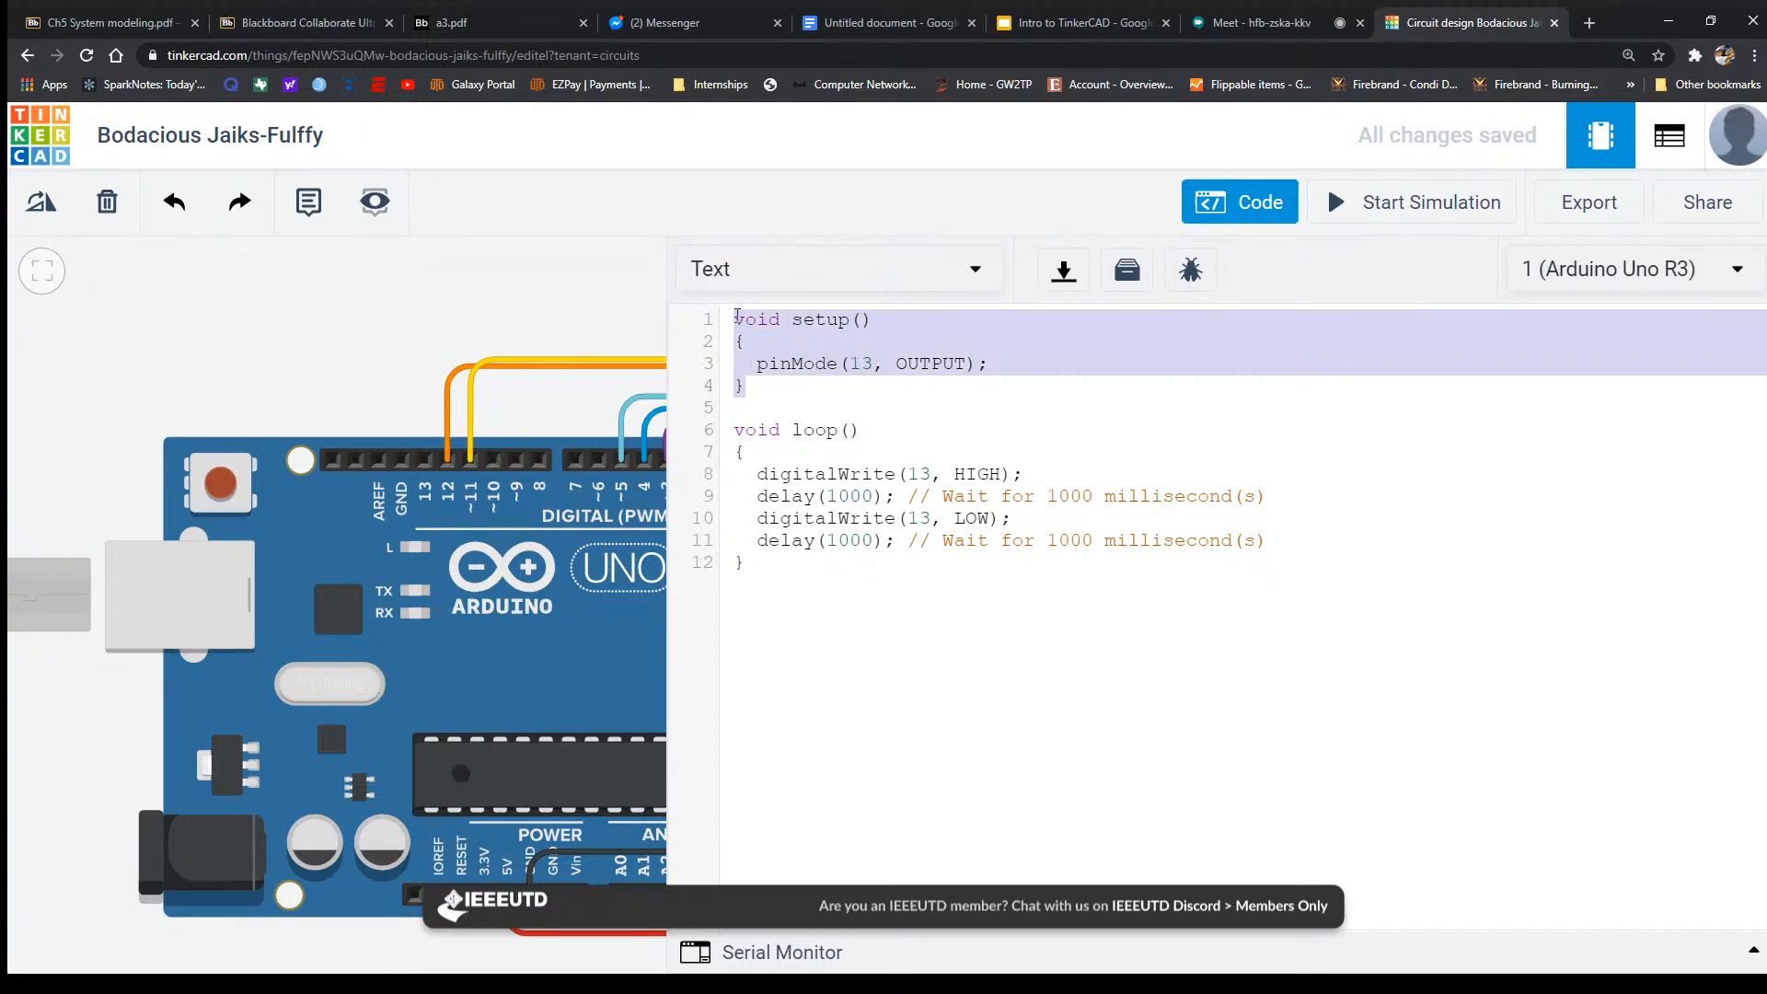
pyautogui.click(771, 341)
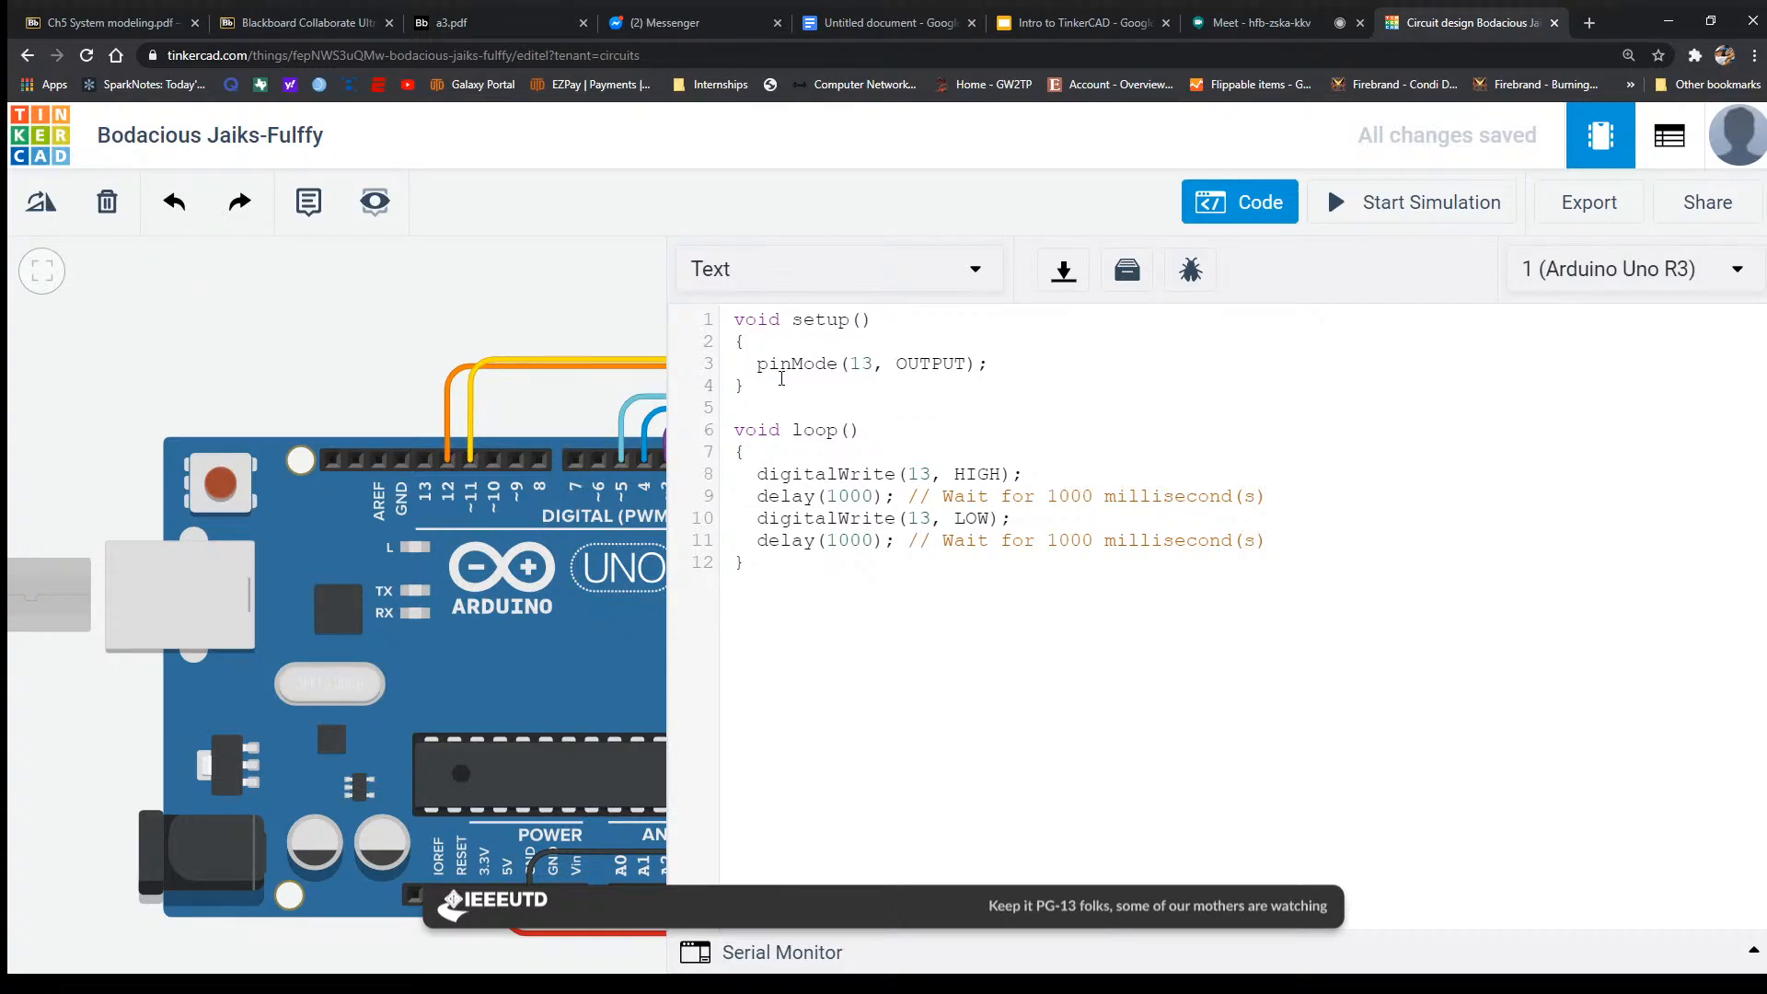
pyautogui.moveTo(406, 347); pyautogui.dragTo(256, 324)
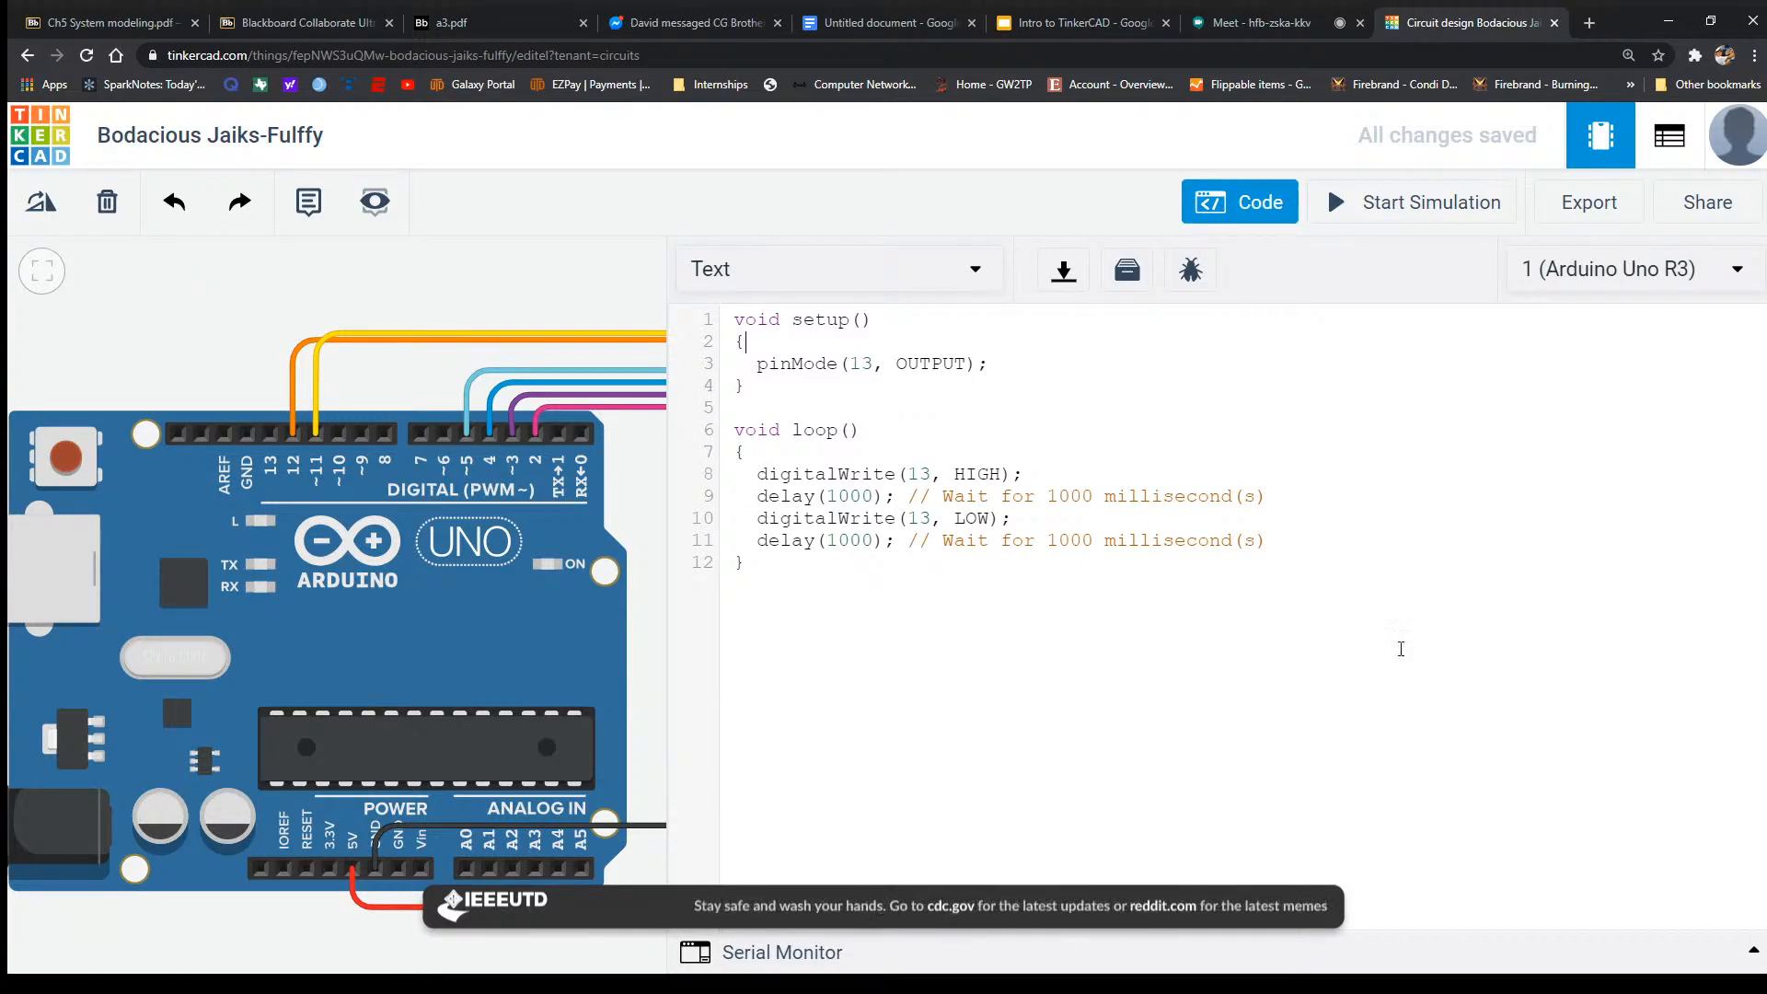
pyautogui.doubleClick(797, 363)
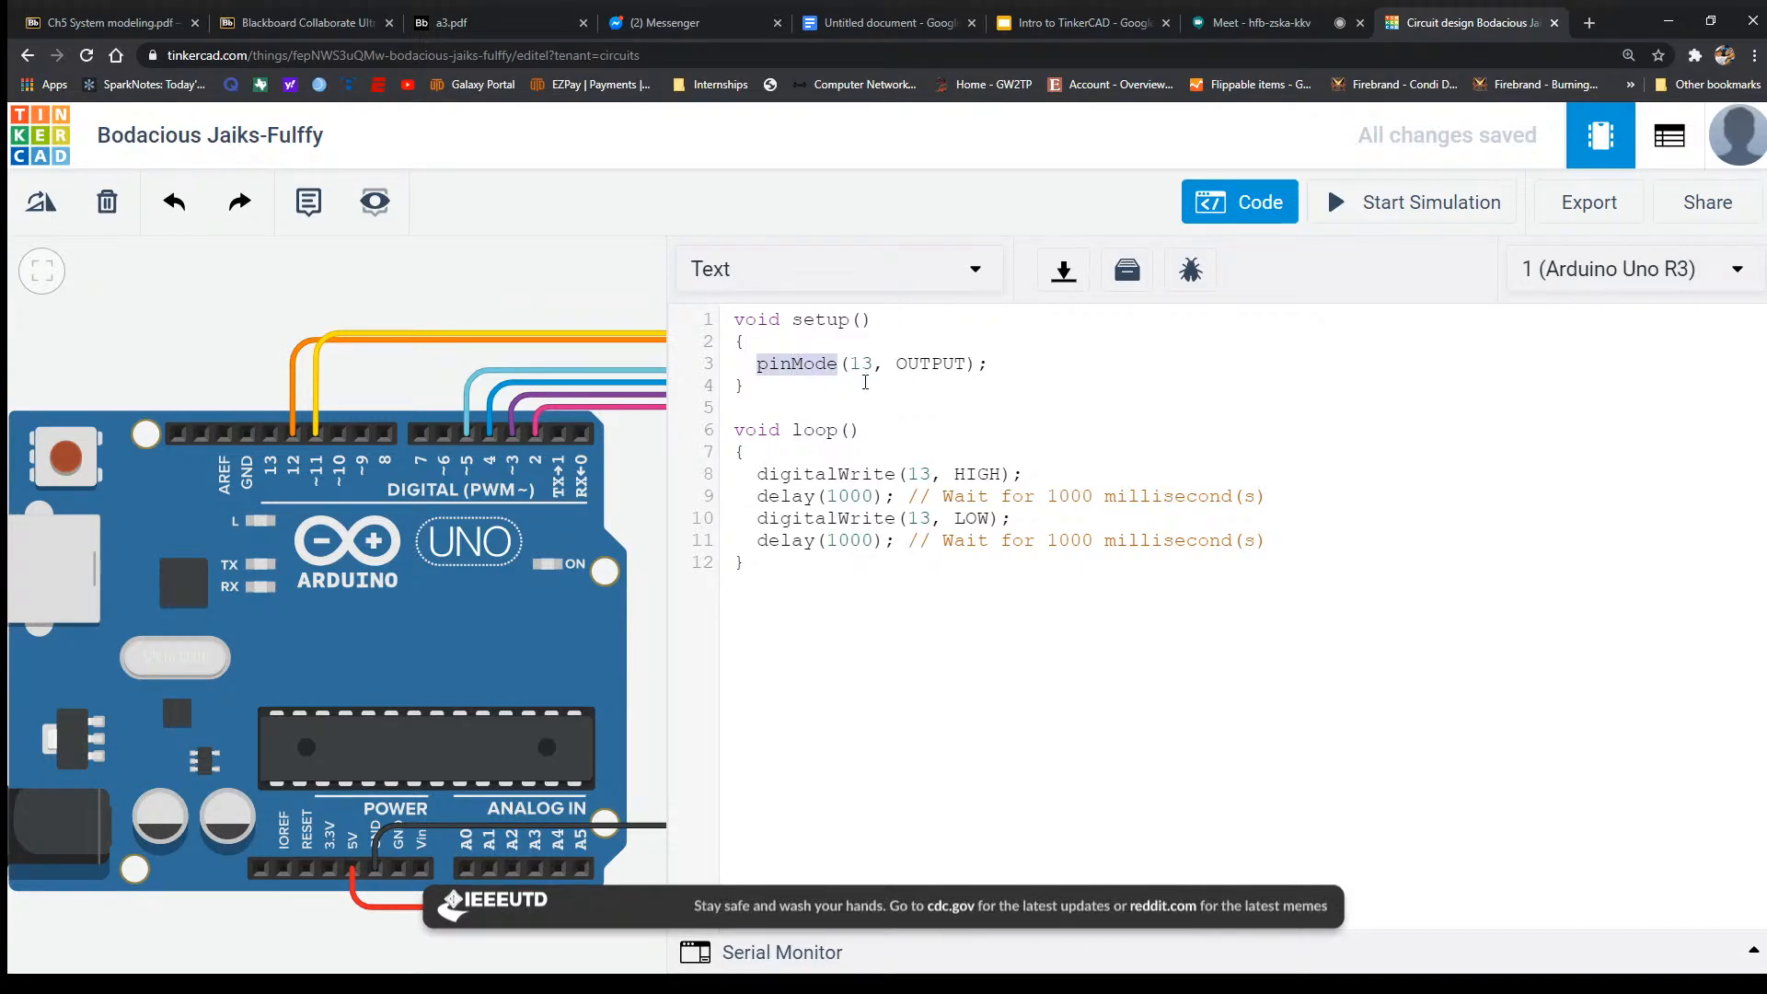
pyautogui.doubleClick(914, 365)
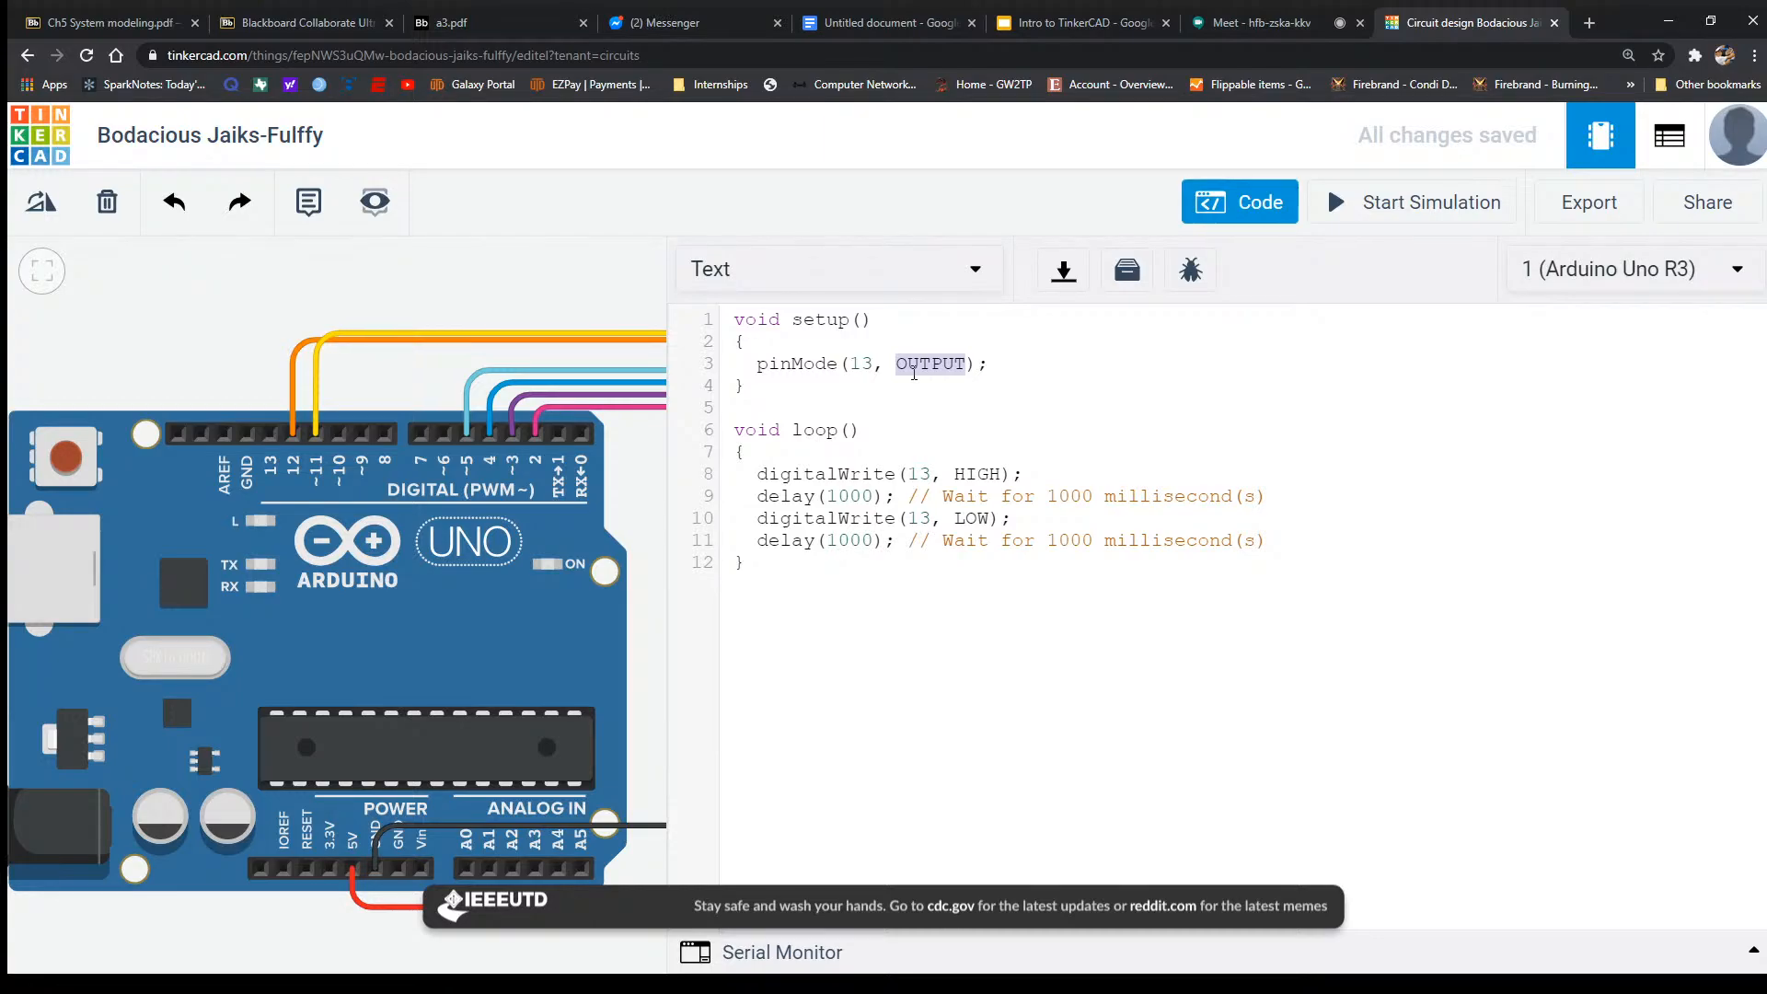
pyautogui.click(1011, 372)
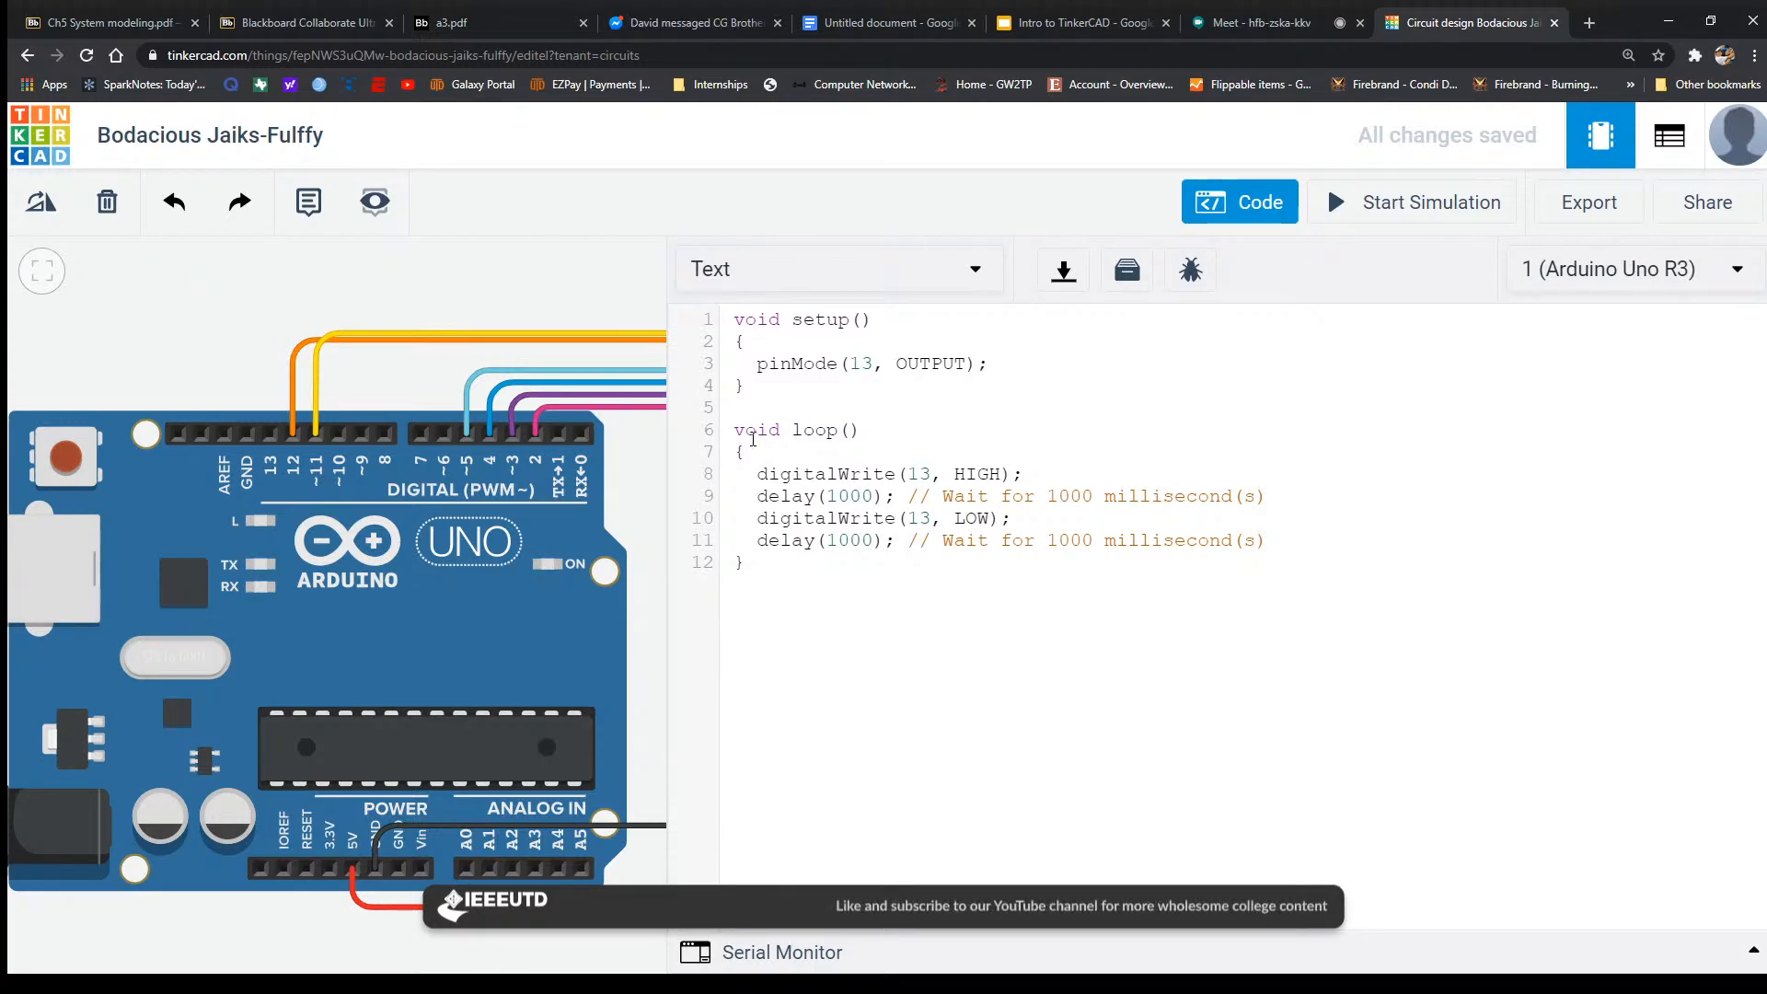
pyautogui.moveTo(734, 431); pyautogui.dragTo(801, 564)
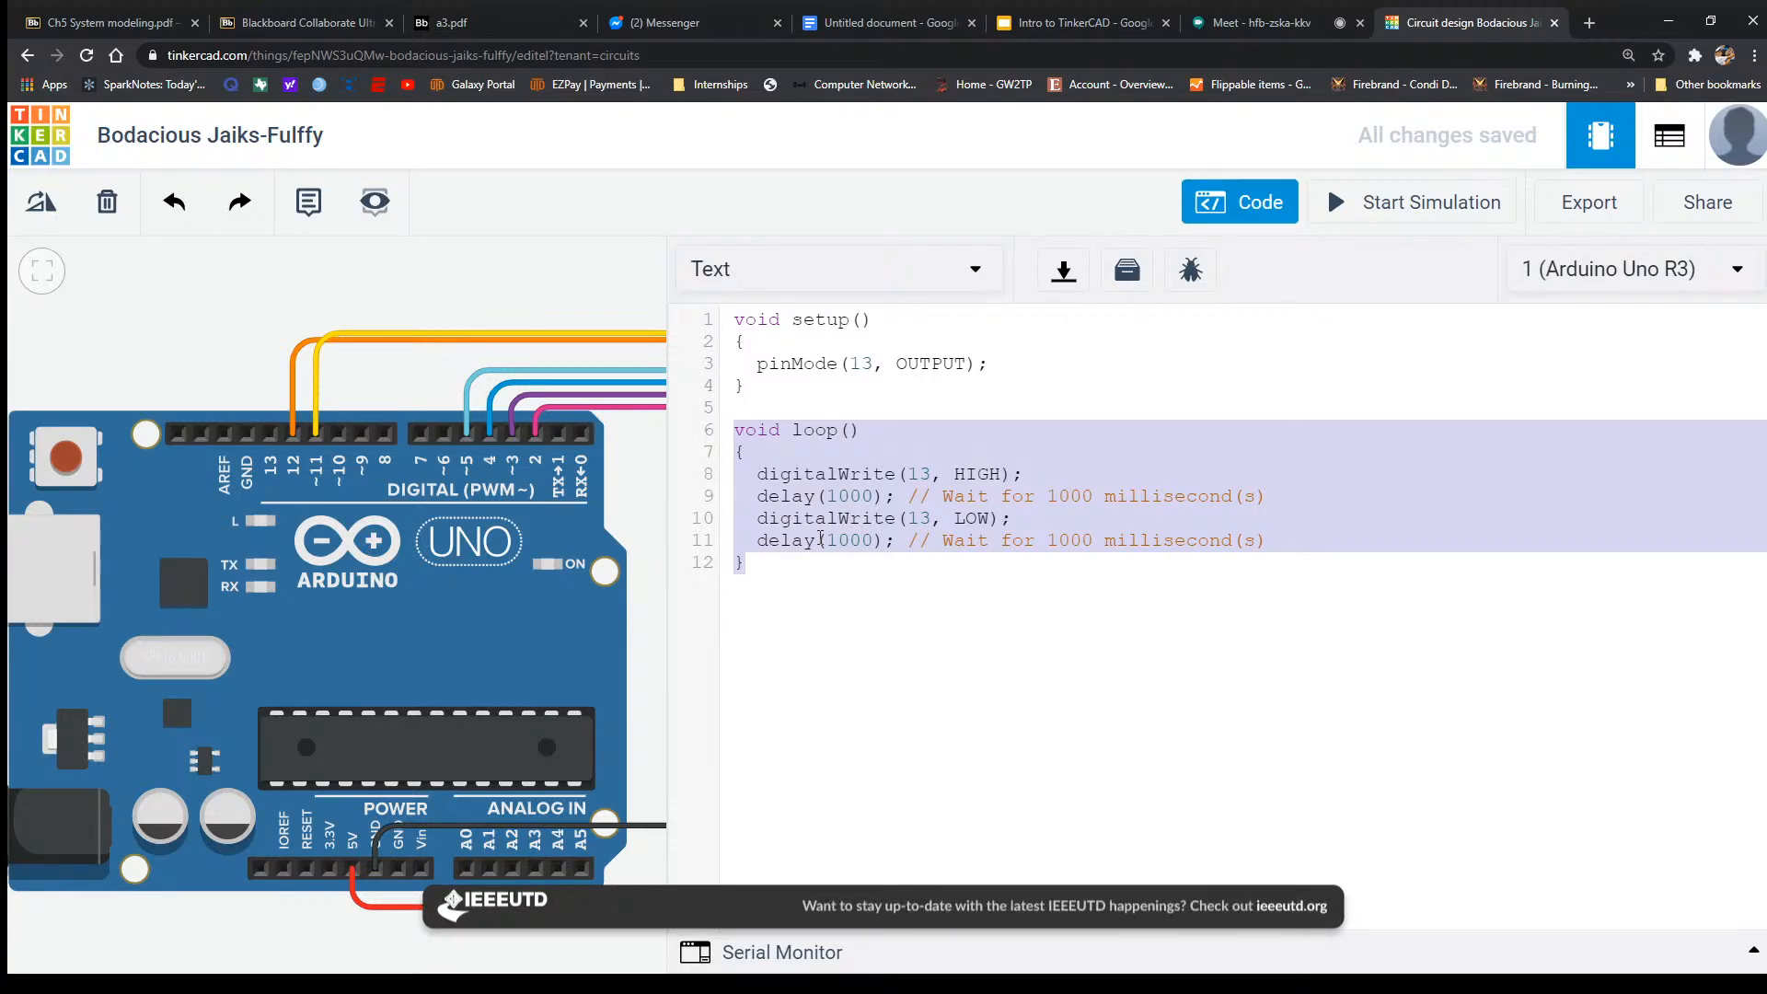
pyautogui.click(1012, 518)
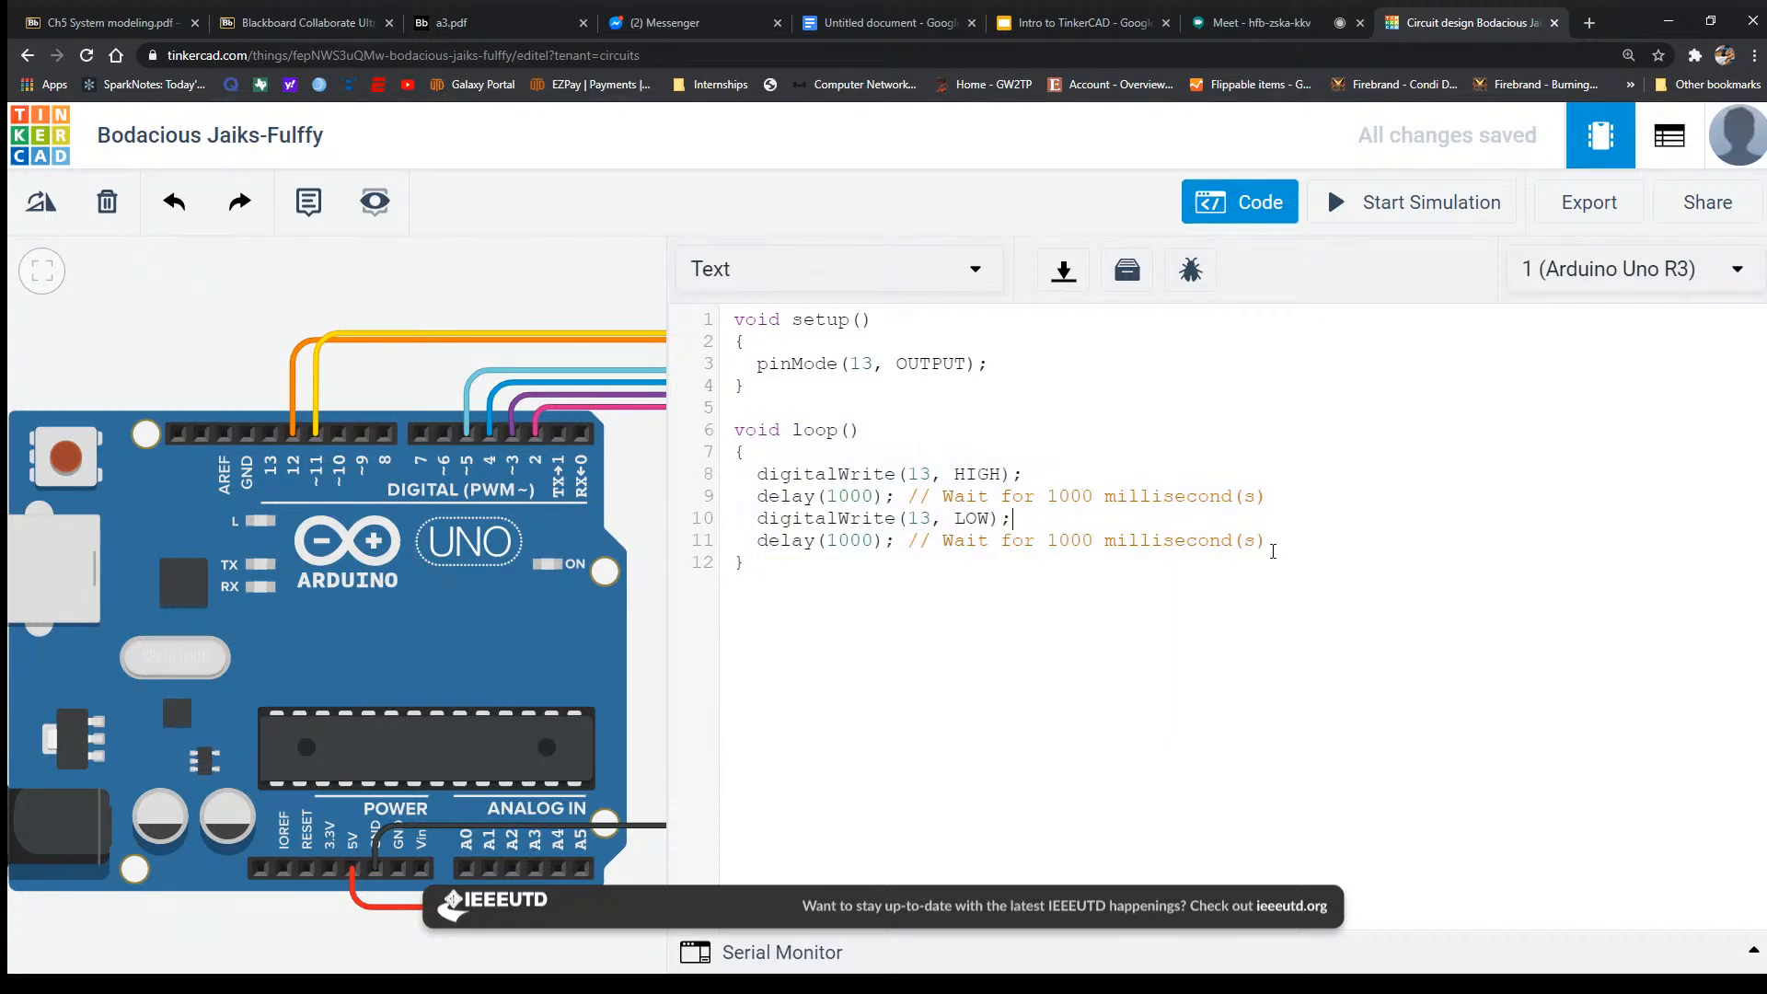
pyautogui.moveTo(1273, 551); pyautogui.dragTo(757, 477)
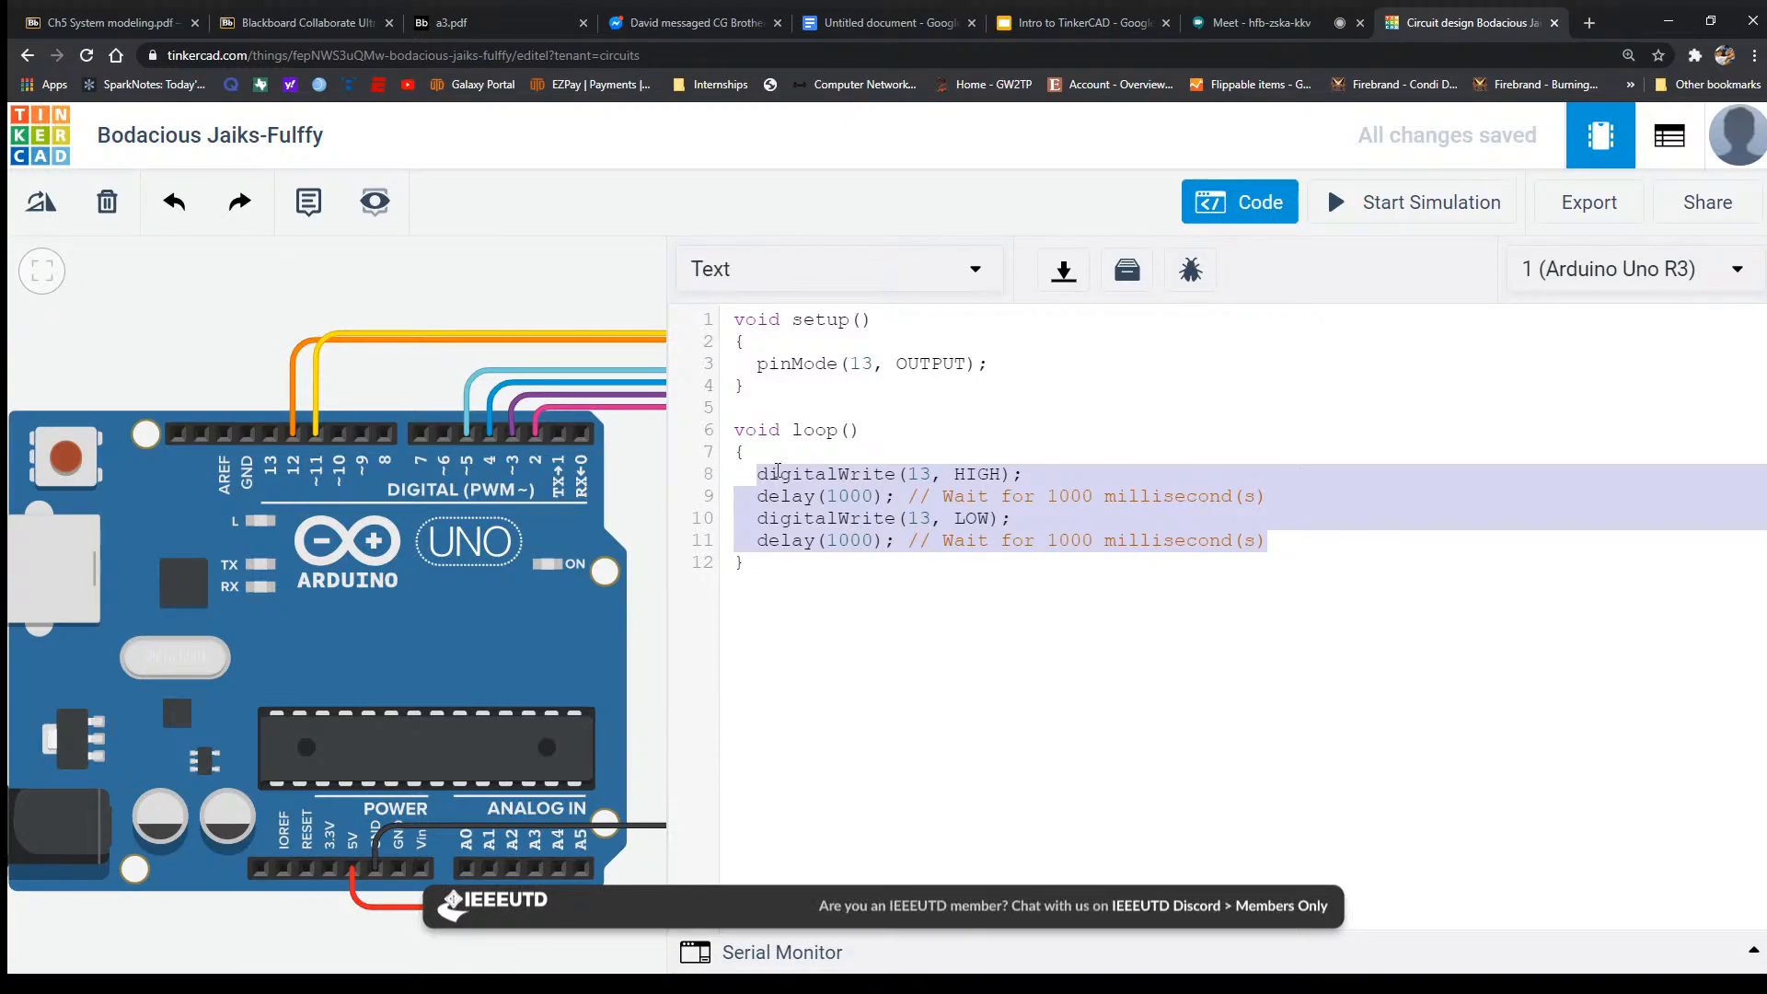
# Insert the line #include <LiquidCrystal.h> at the start of the sketch, separated from the setup function by a blank line.
pyautogui.click(738, 324)
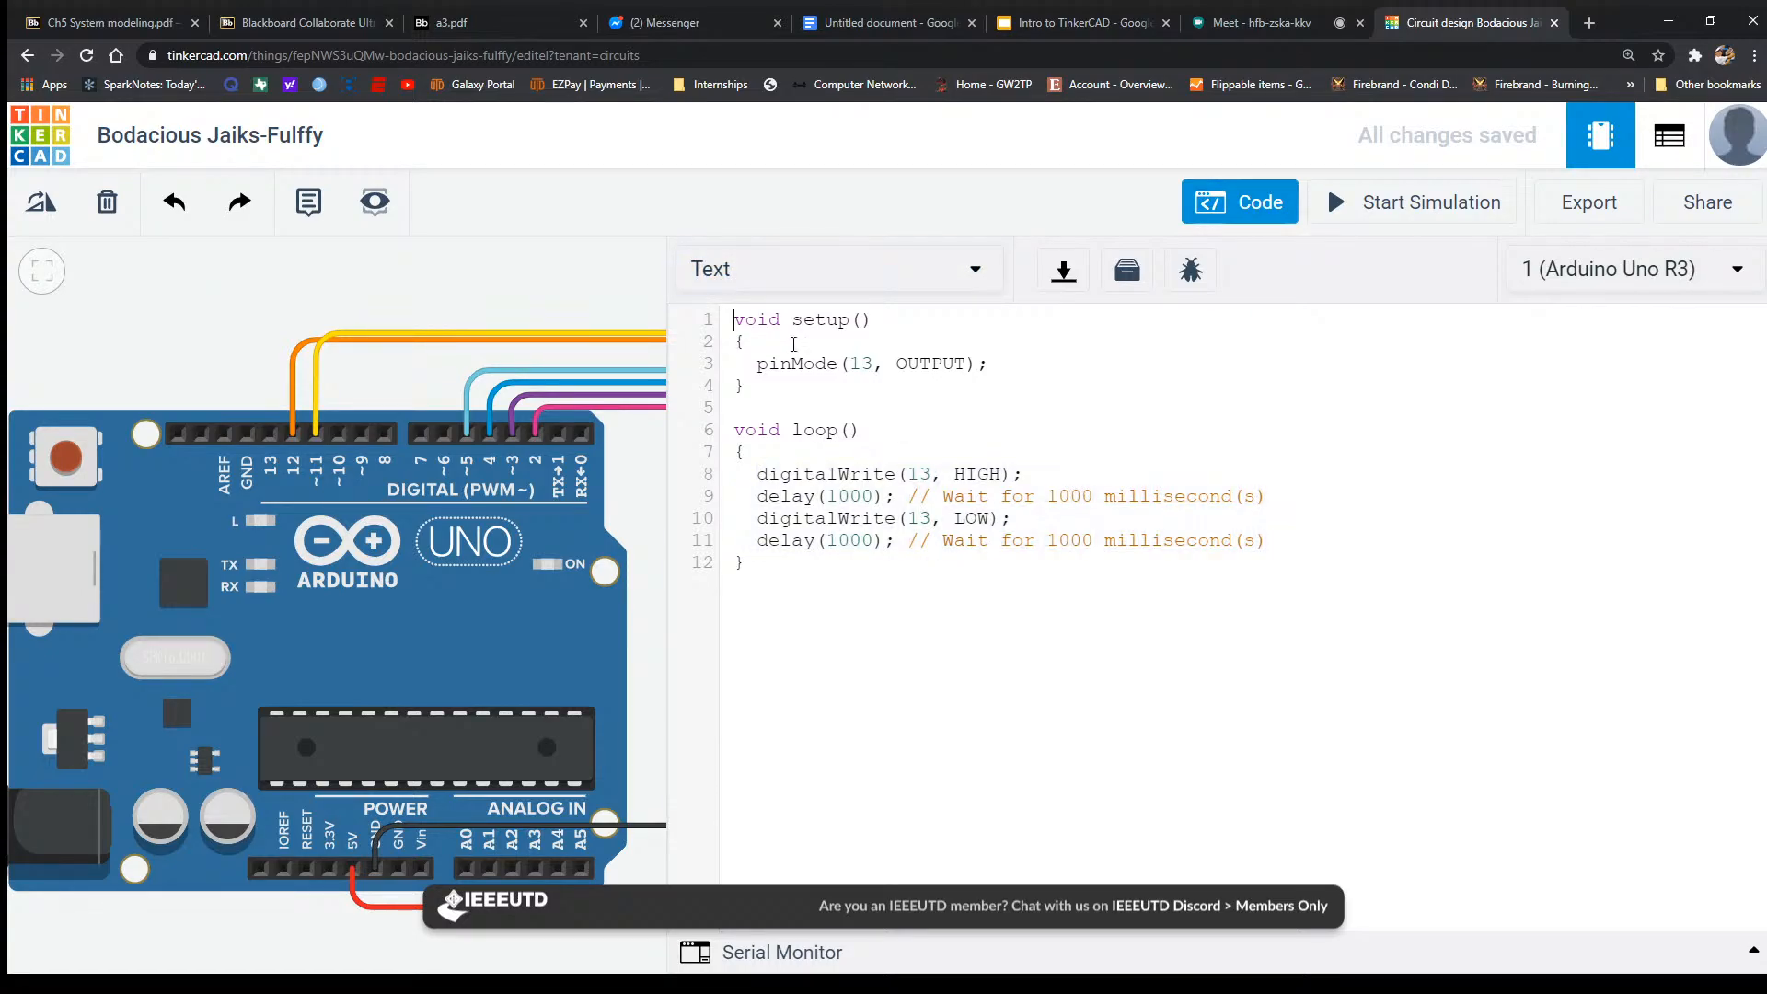
pyautogui.press('Return')
pyautogui.press('Return')
pyautogui.press('Up')
pyautogui.press('Up')
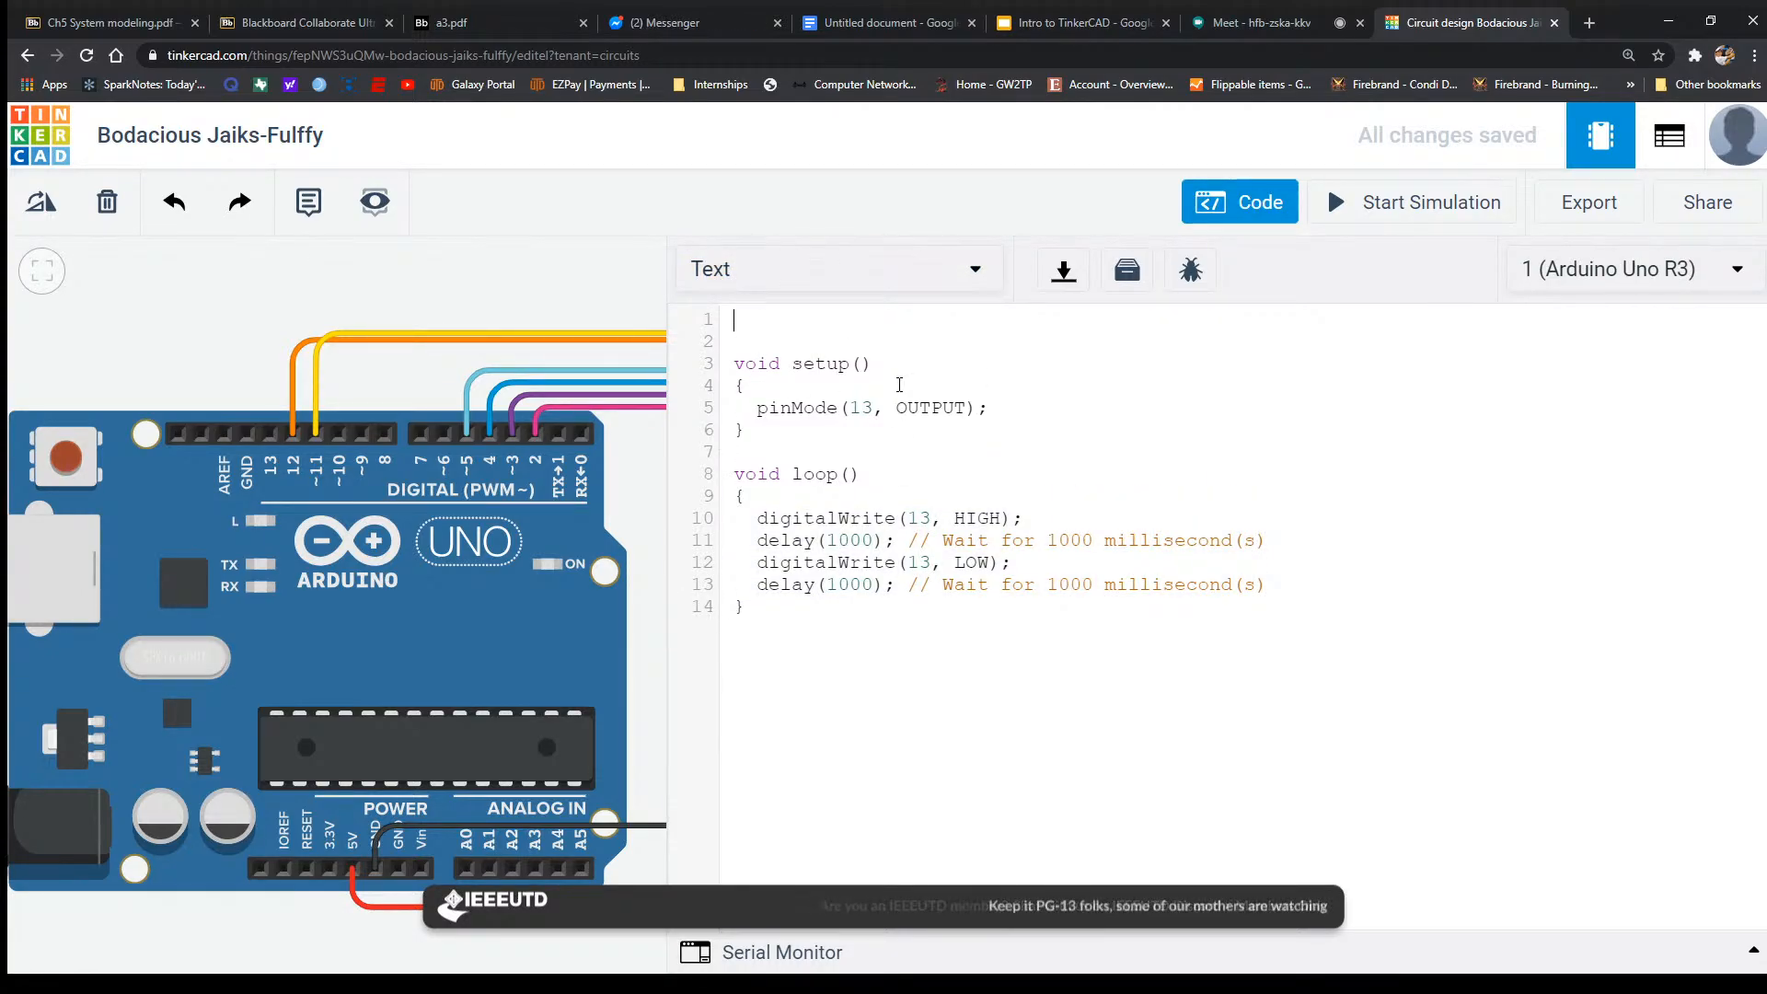
pyautogui.write('#')
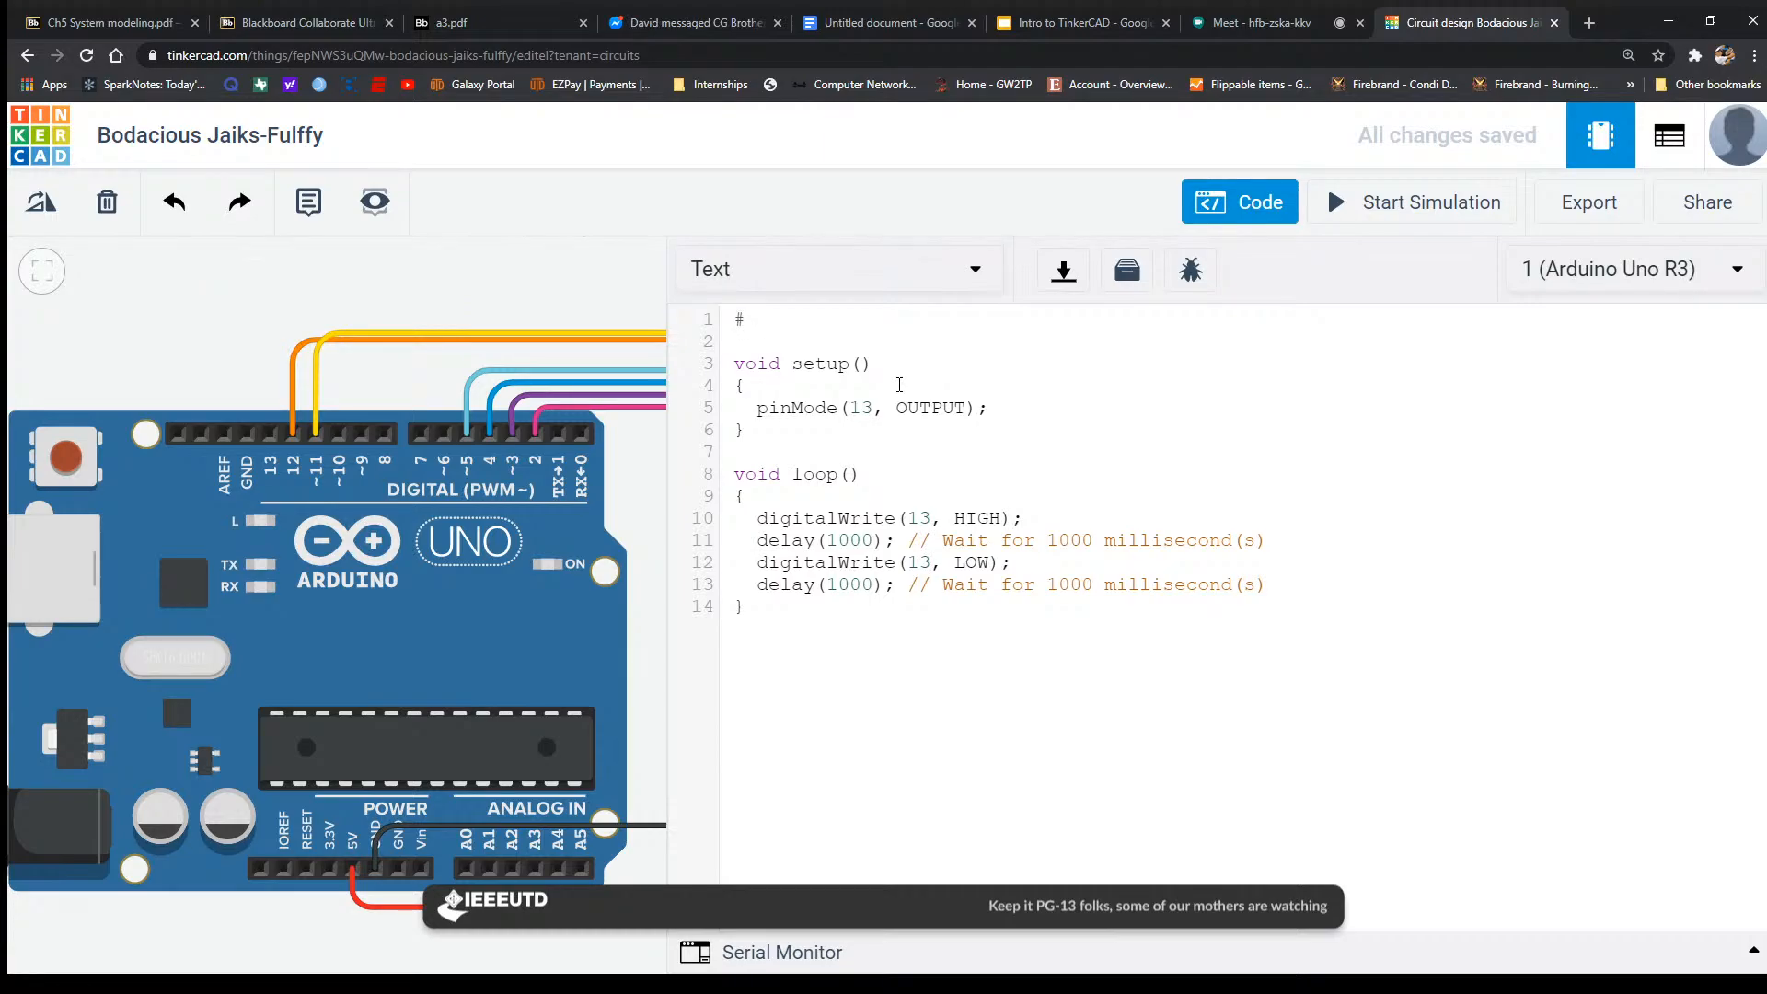
pyautogui.write('inclu')
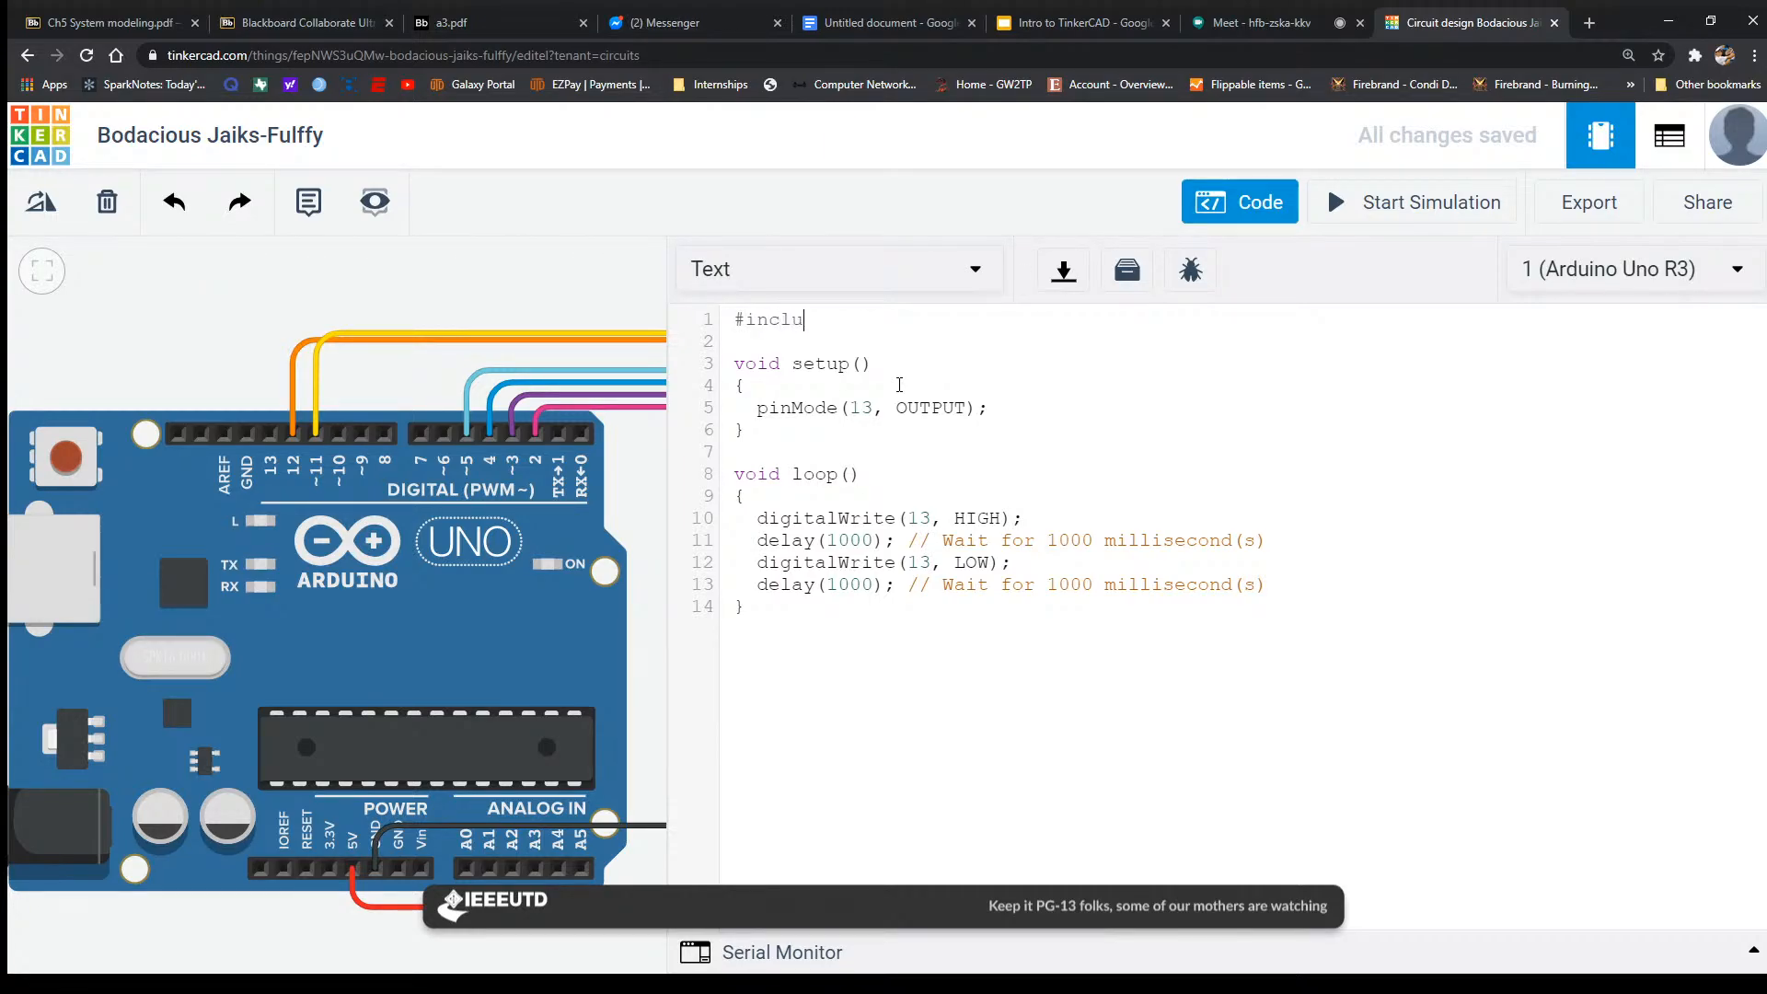
pyautogui.write('de <>')
pyautogui.write('L')
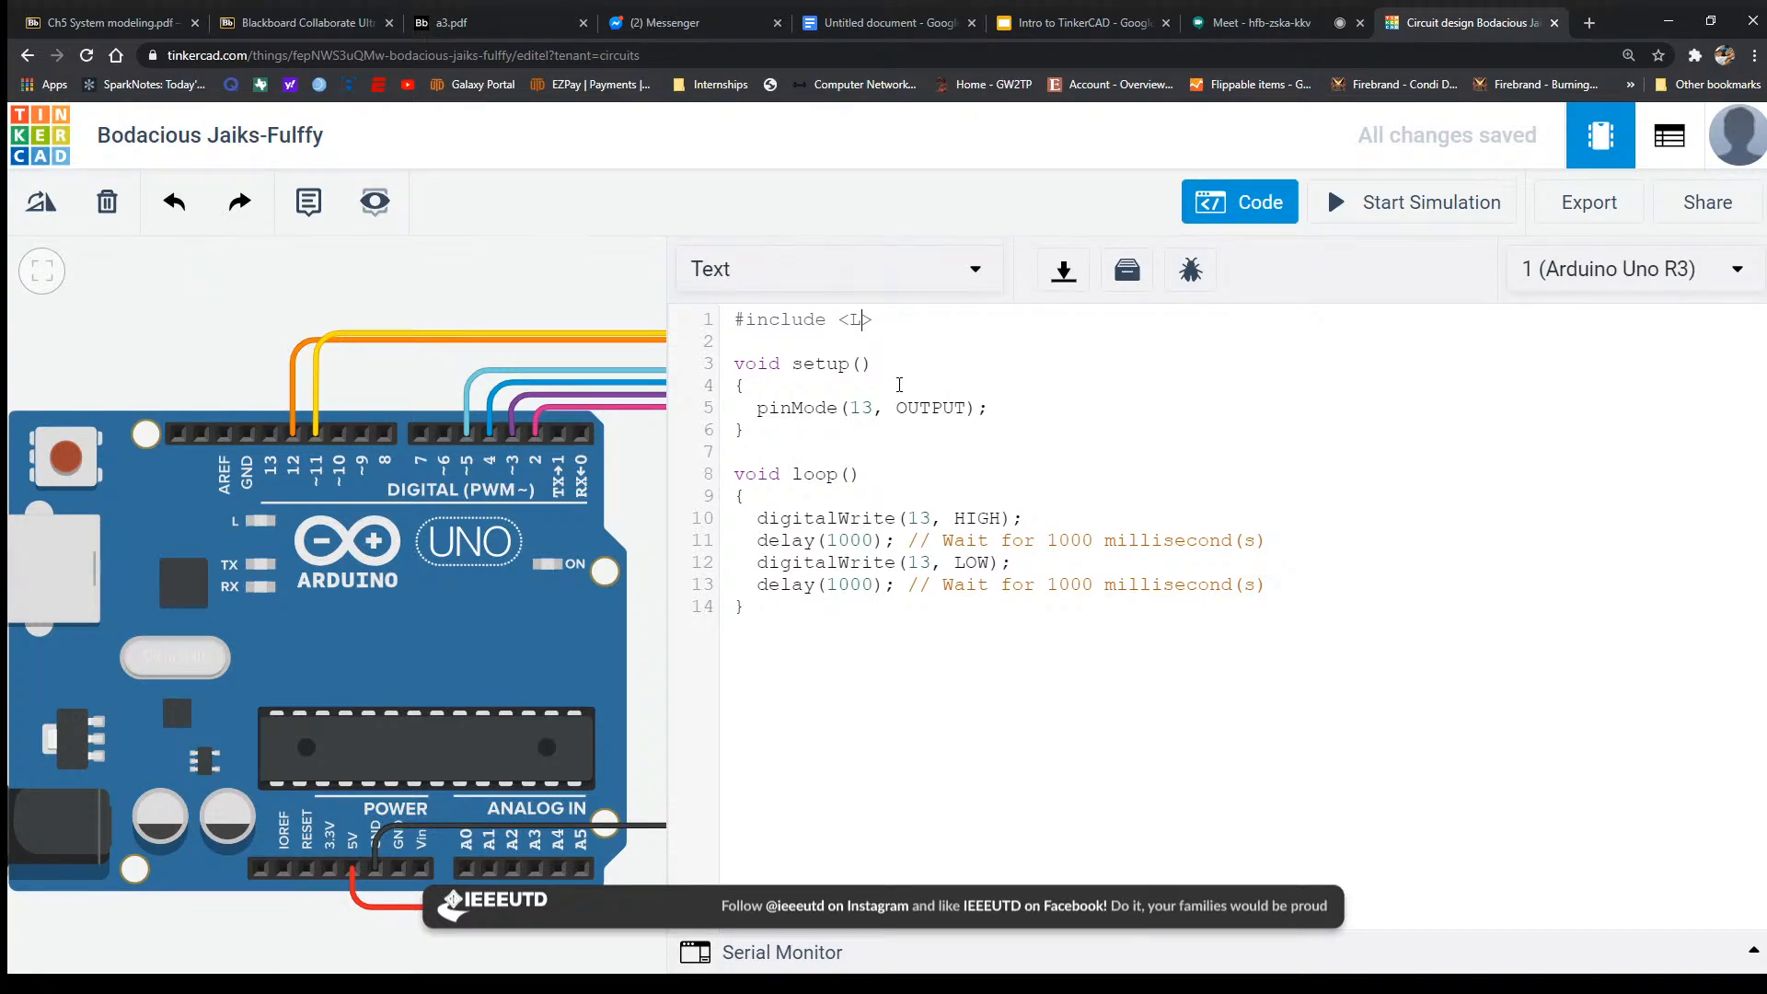
pyautogui.write('iquidC')
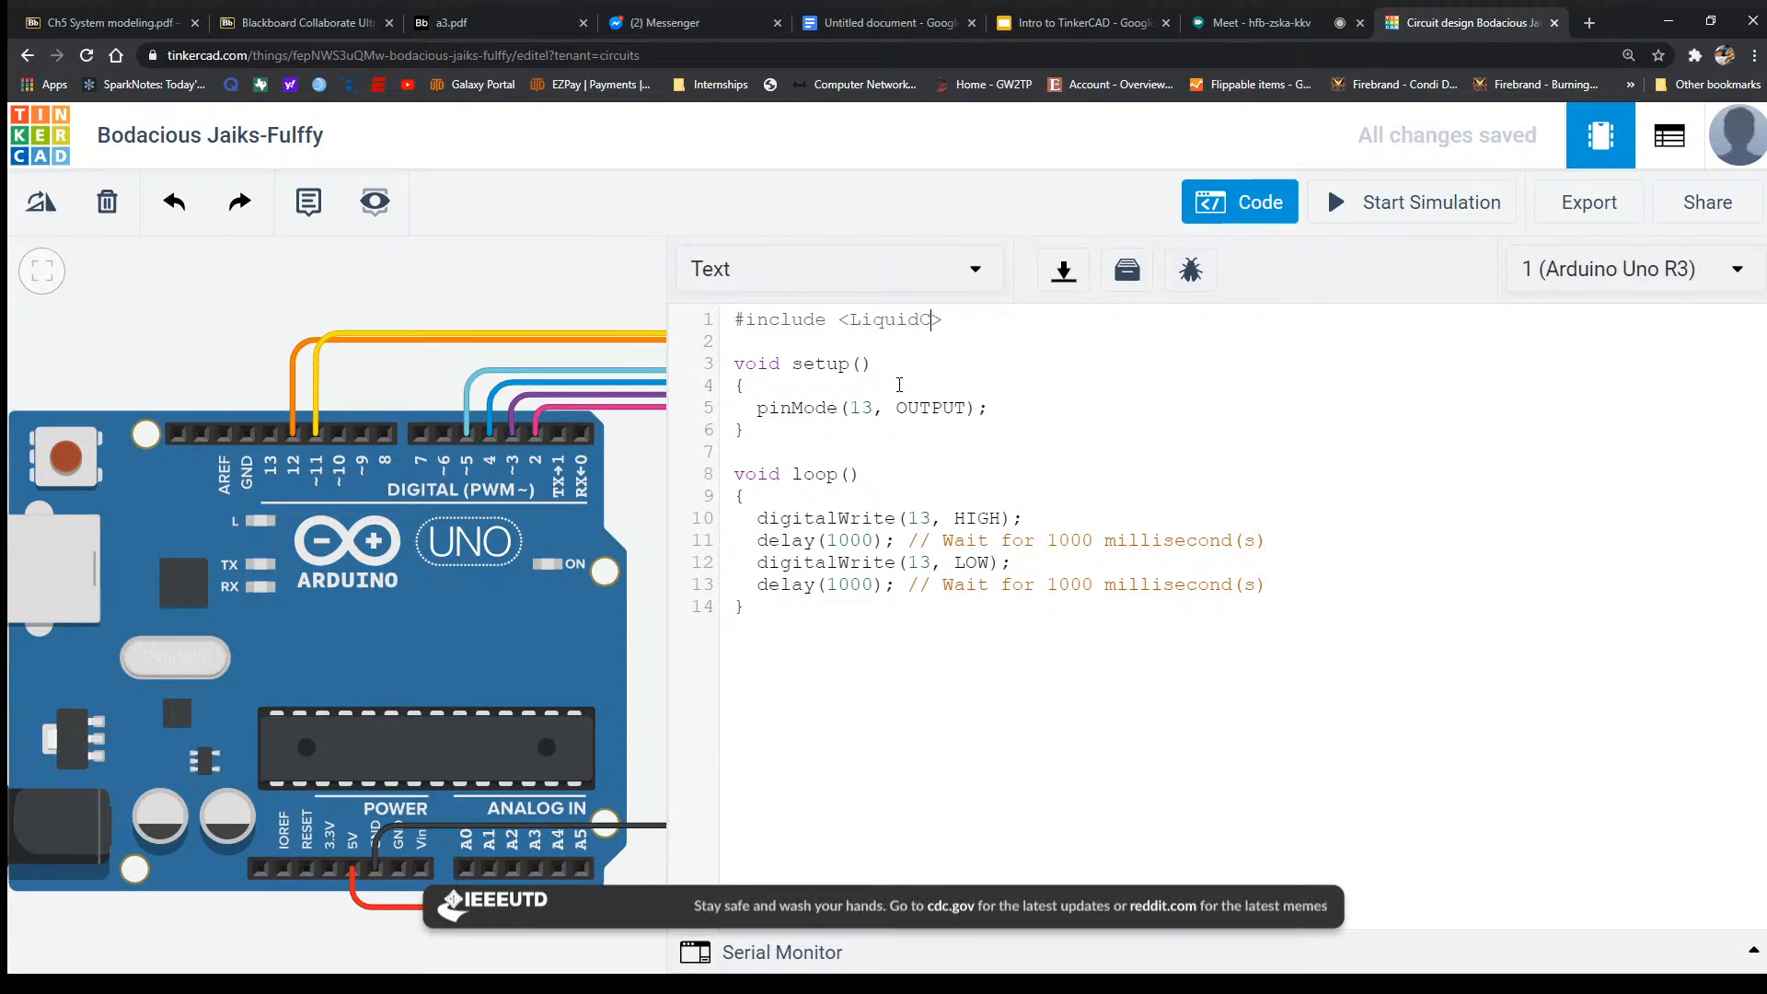
pyautogui.write('rystal.h')
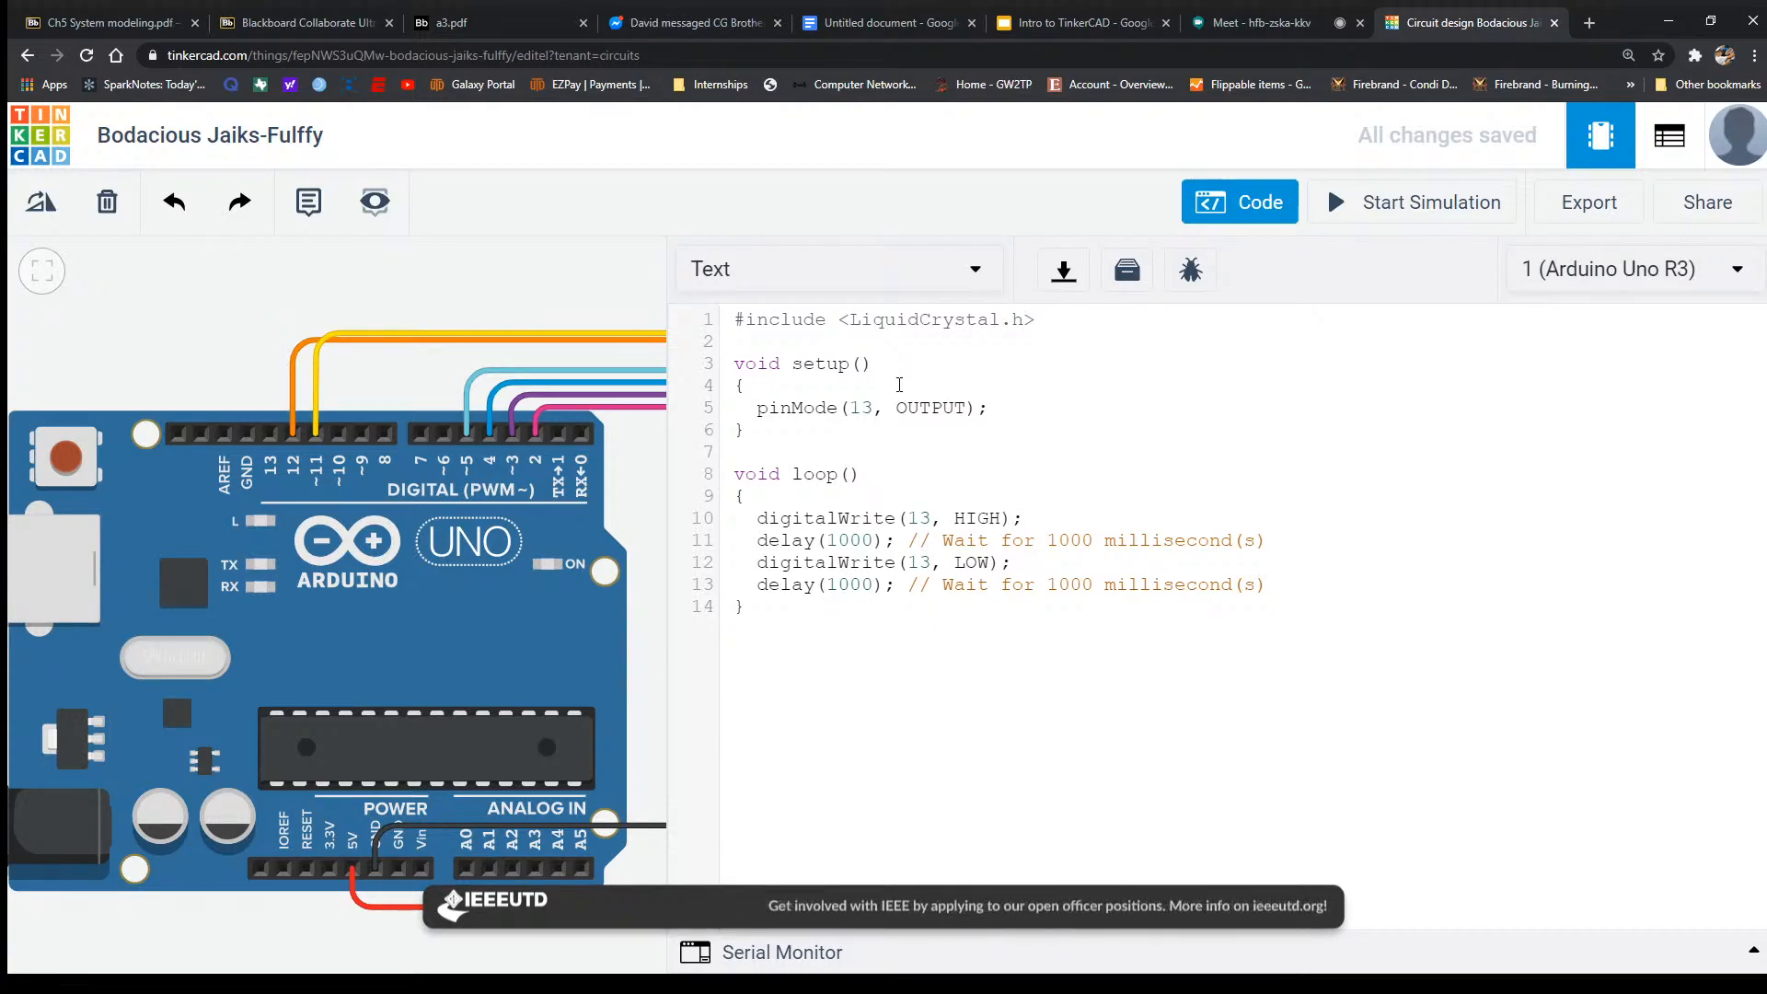
pyautogui.doubleClick(953, 322)
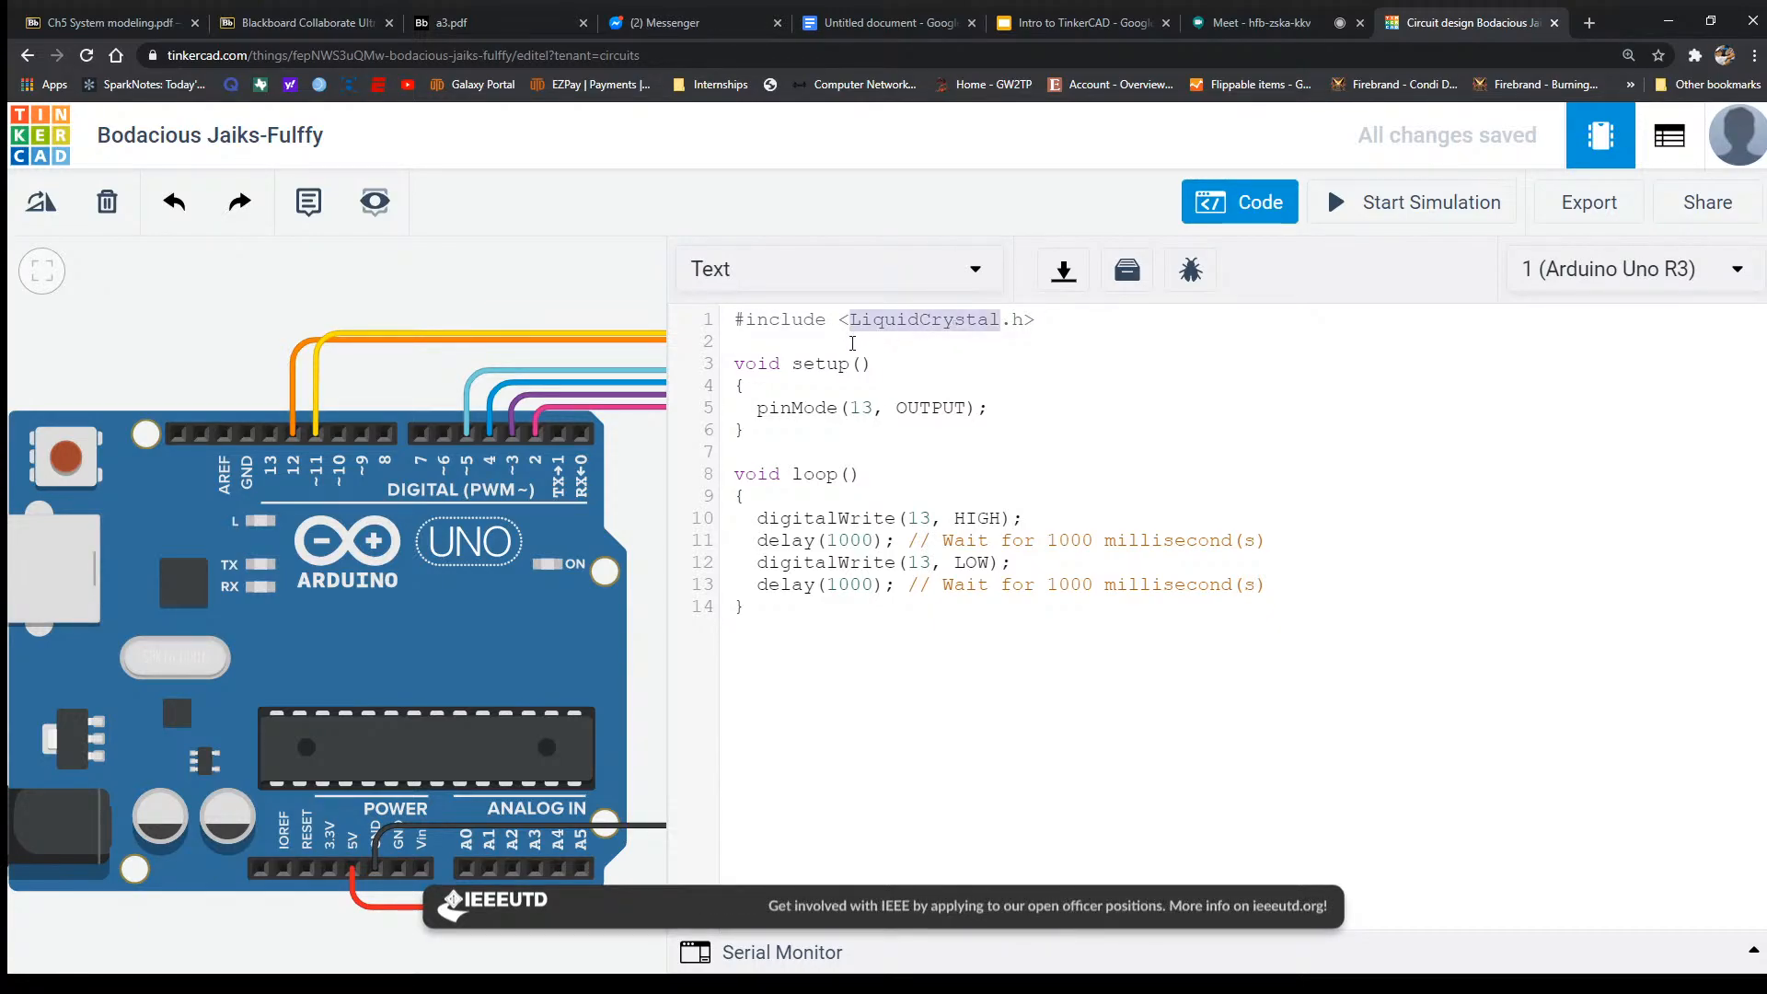
# Declare LiquidCrystal lcd() with empty parentheses on its own line between the include and the setup function.
pyautogui.click(861, 348)
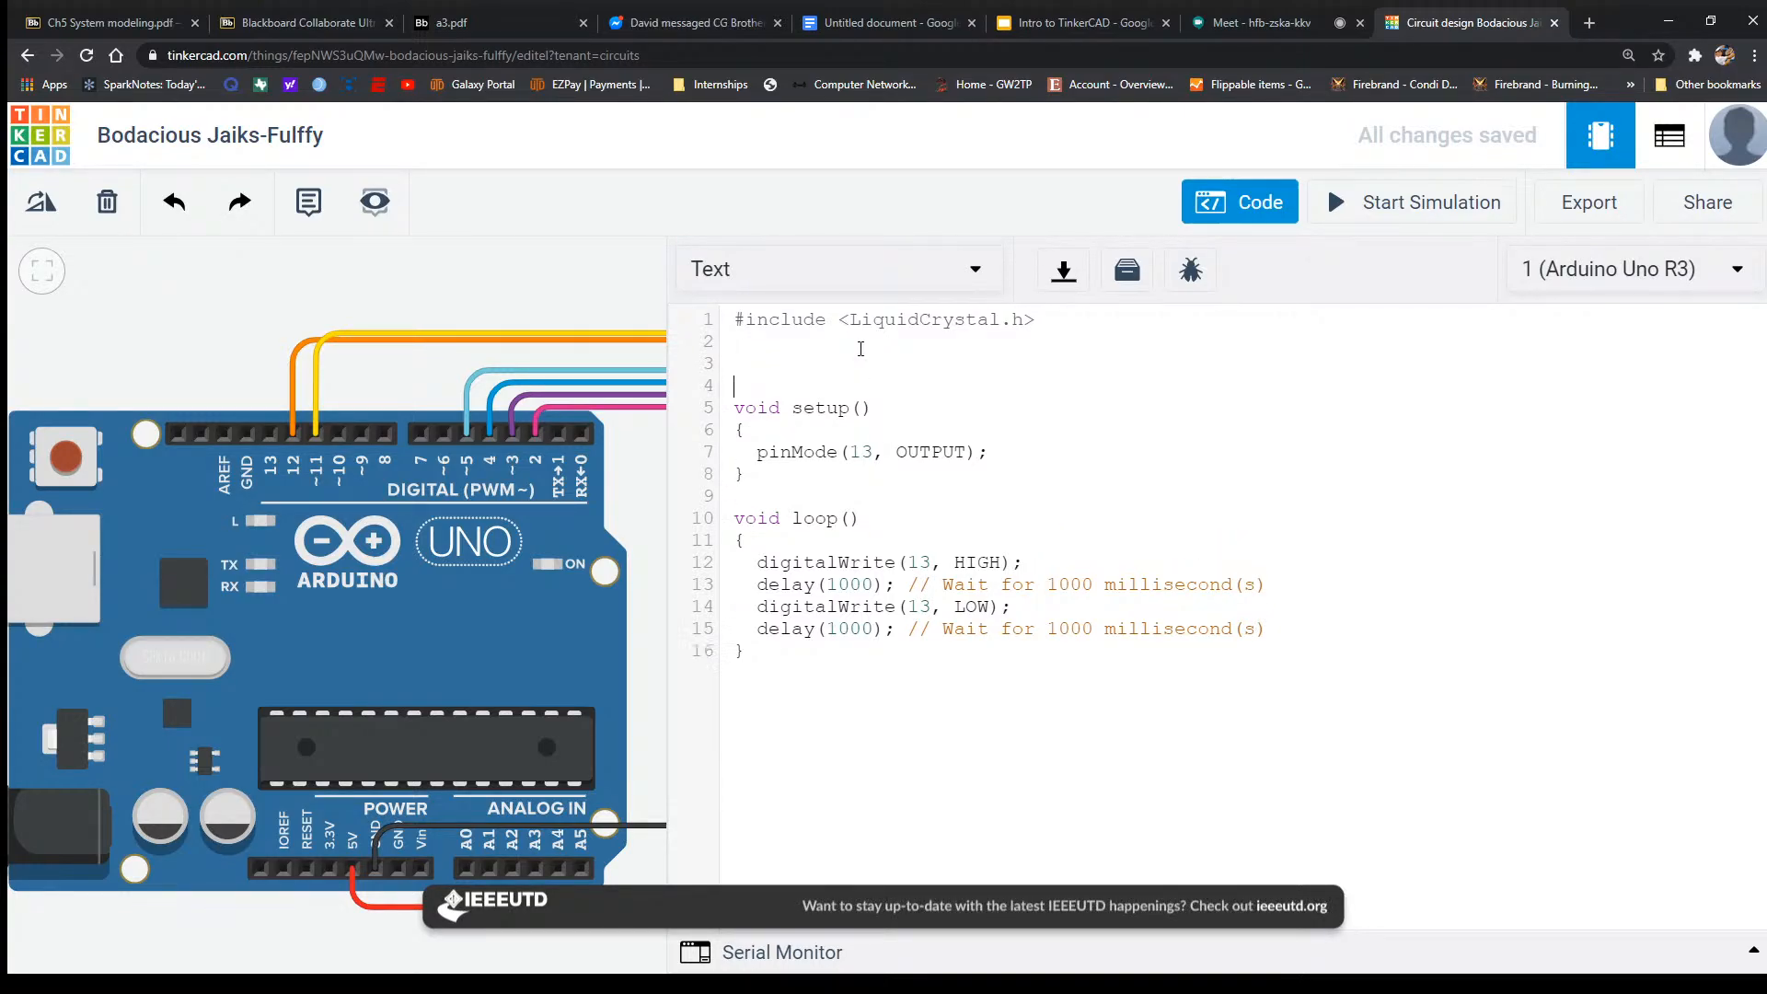
pyautogui.press('Down')
pyautogui.press('End')
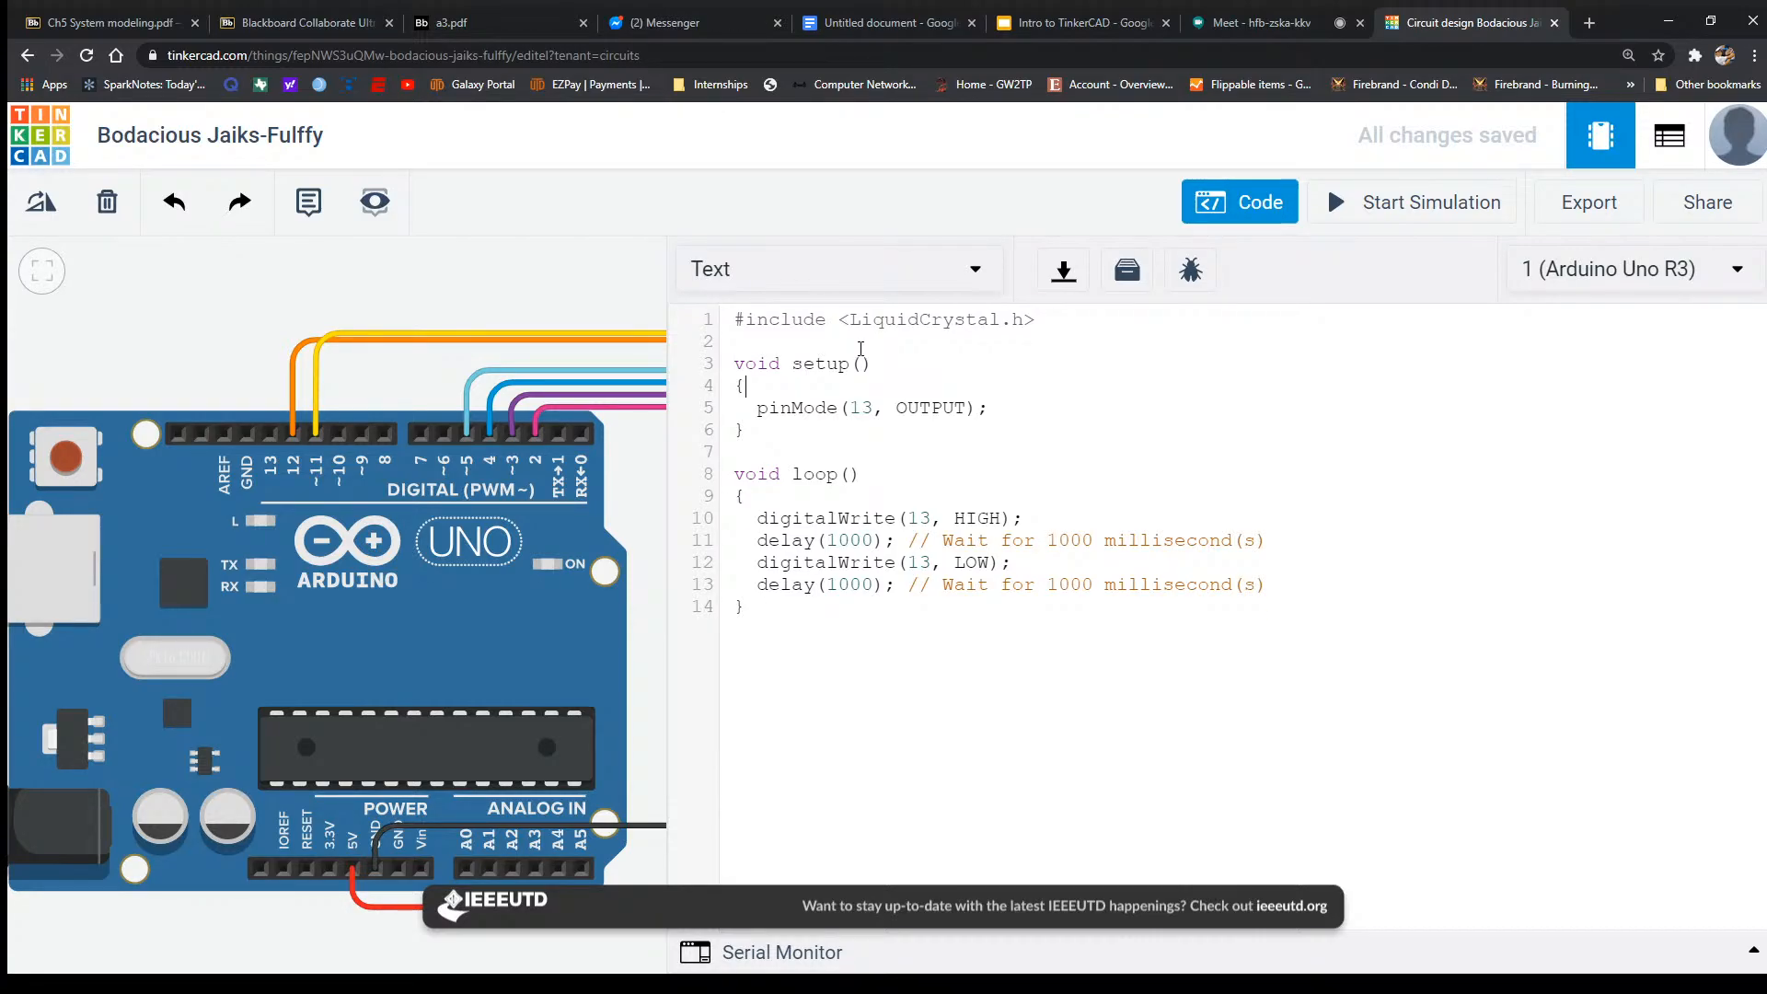
pyautogui.press('Up')
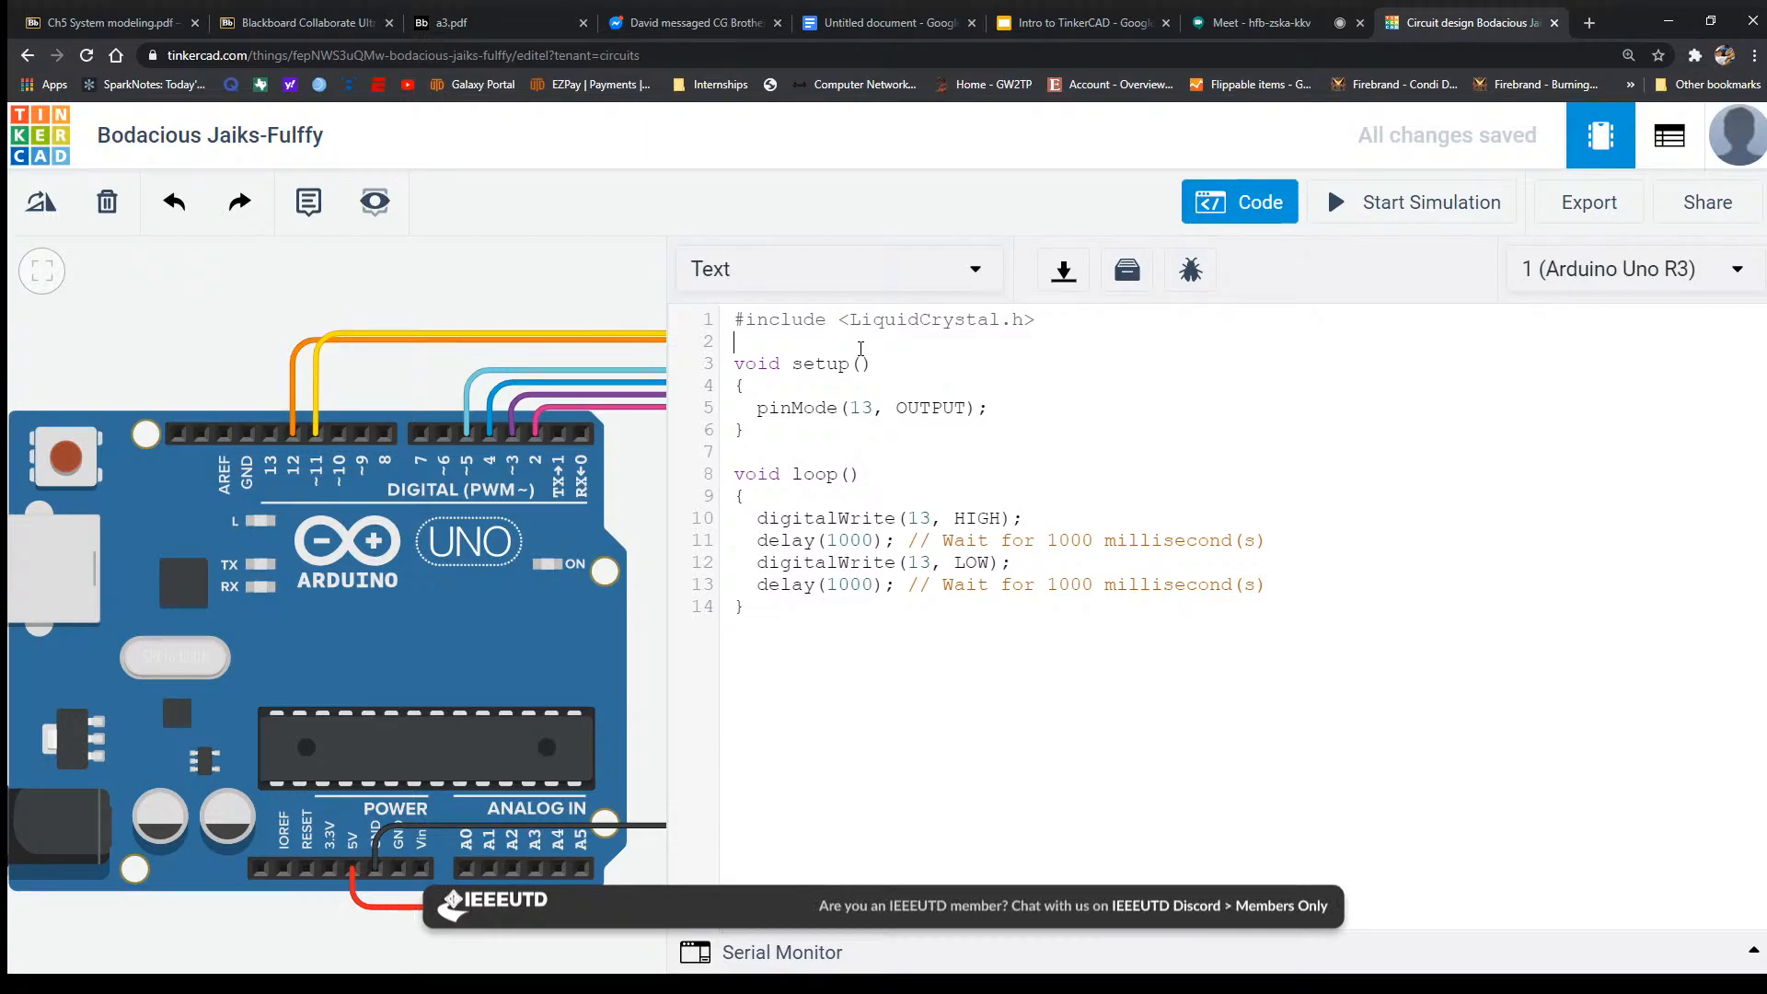
pyautogui.press('Return')
pyautogui.press('Return')
pyautogui.press('Up')
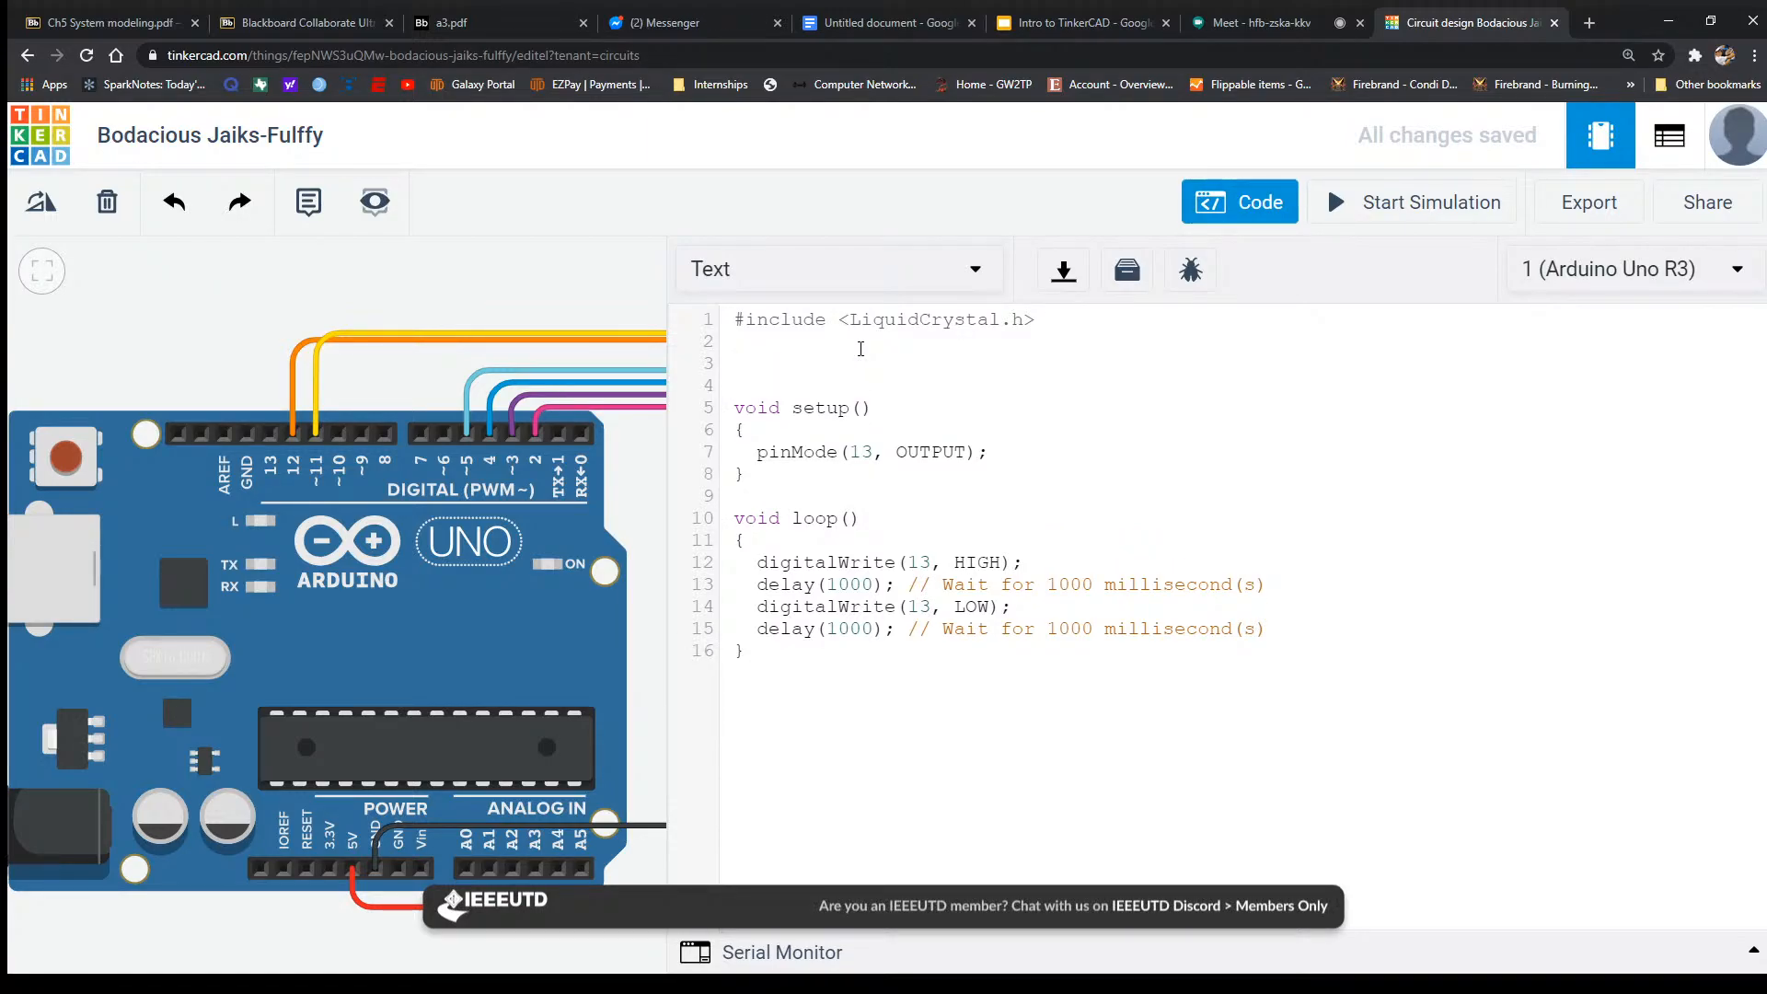
pyautogui.write('L')
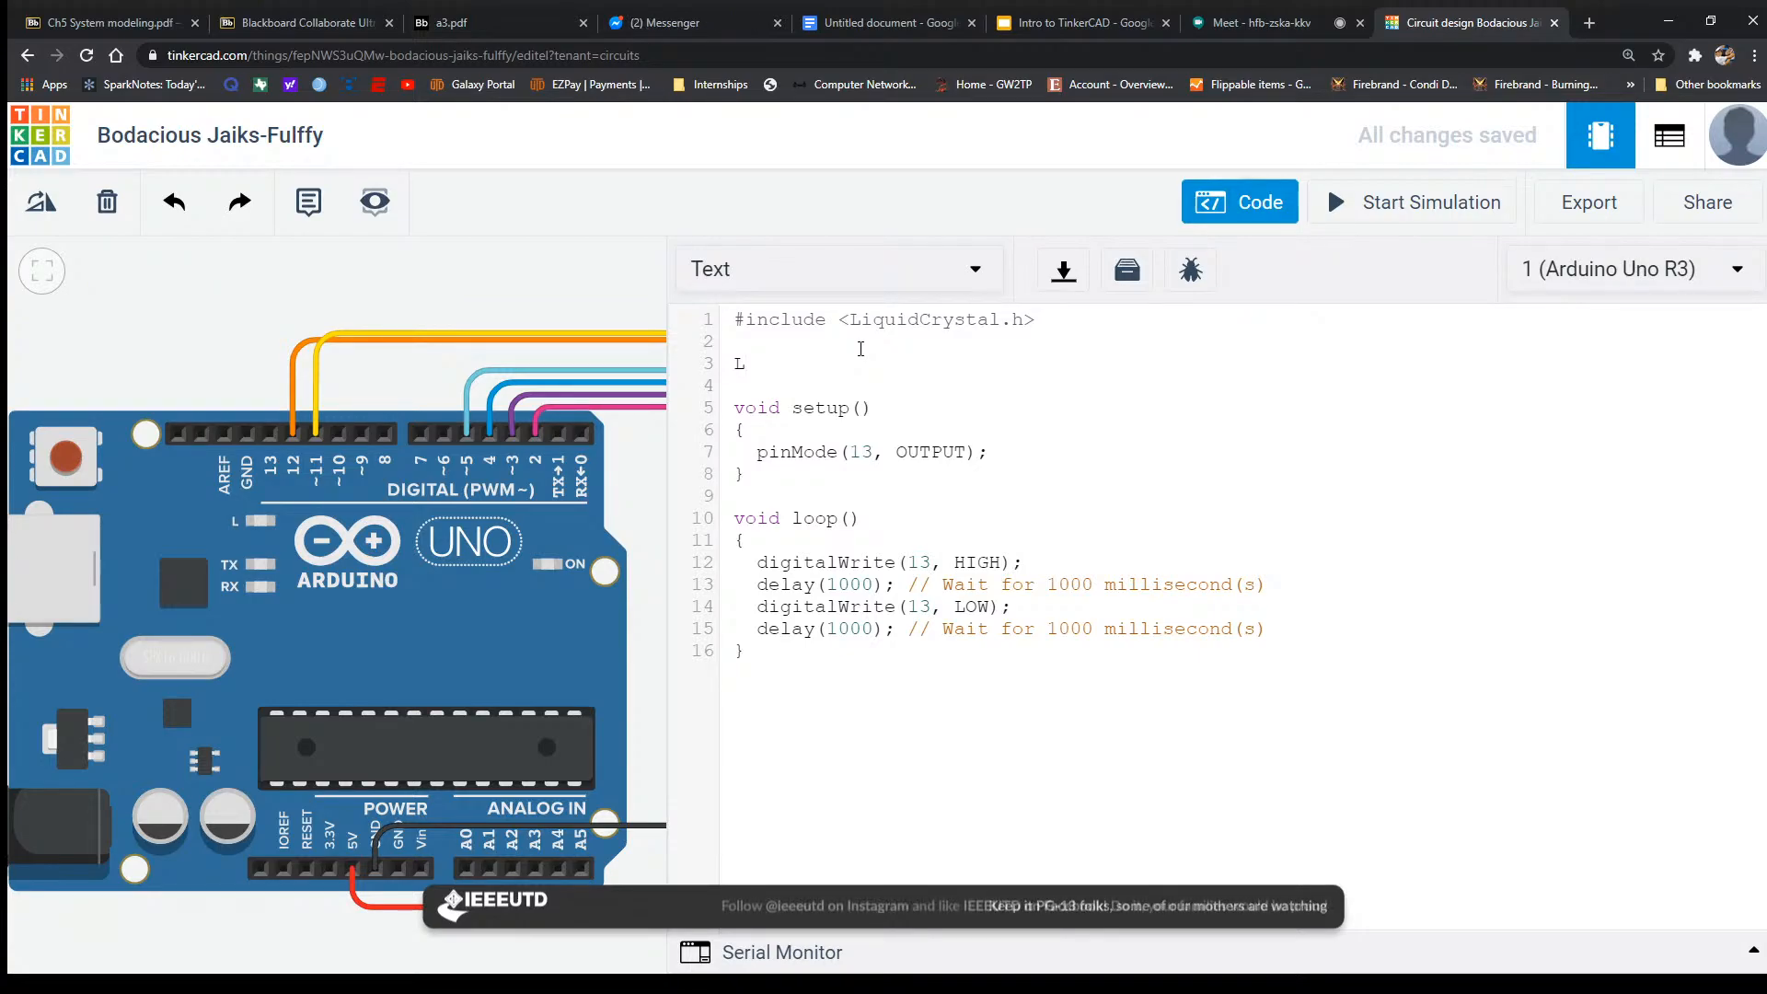
pyautogui.write('iqui')
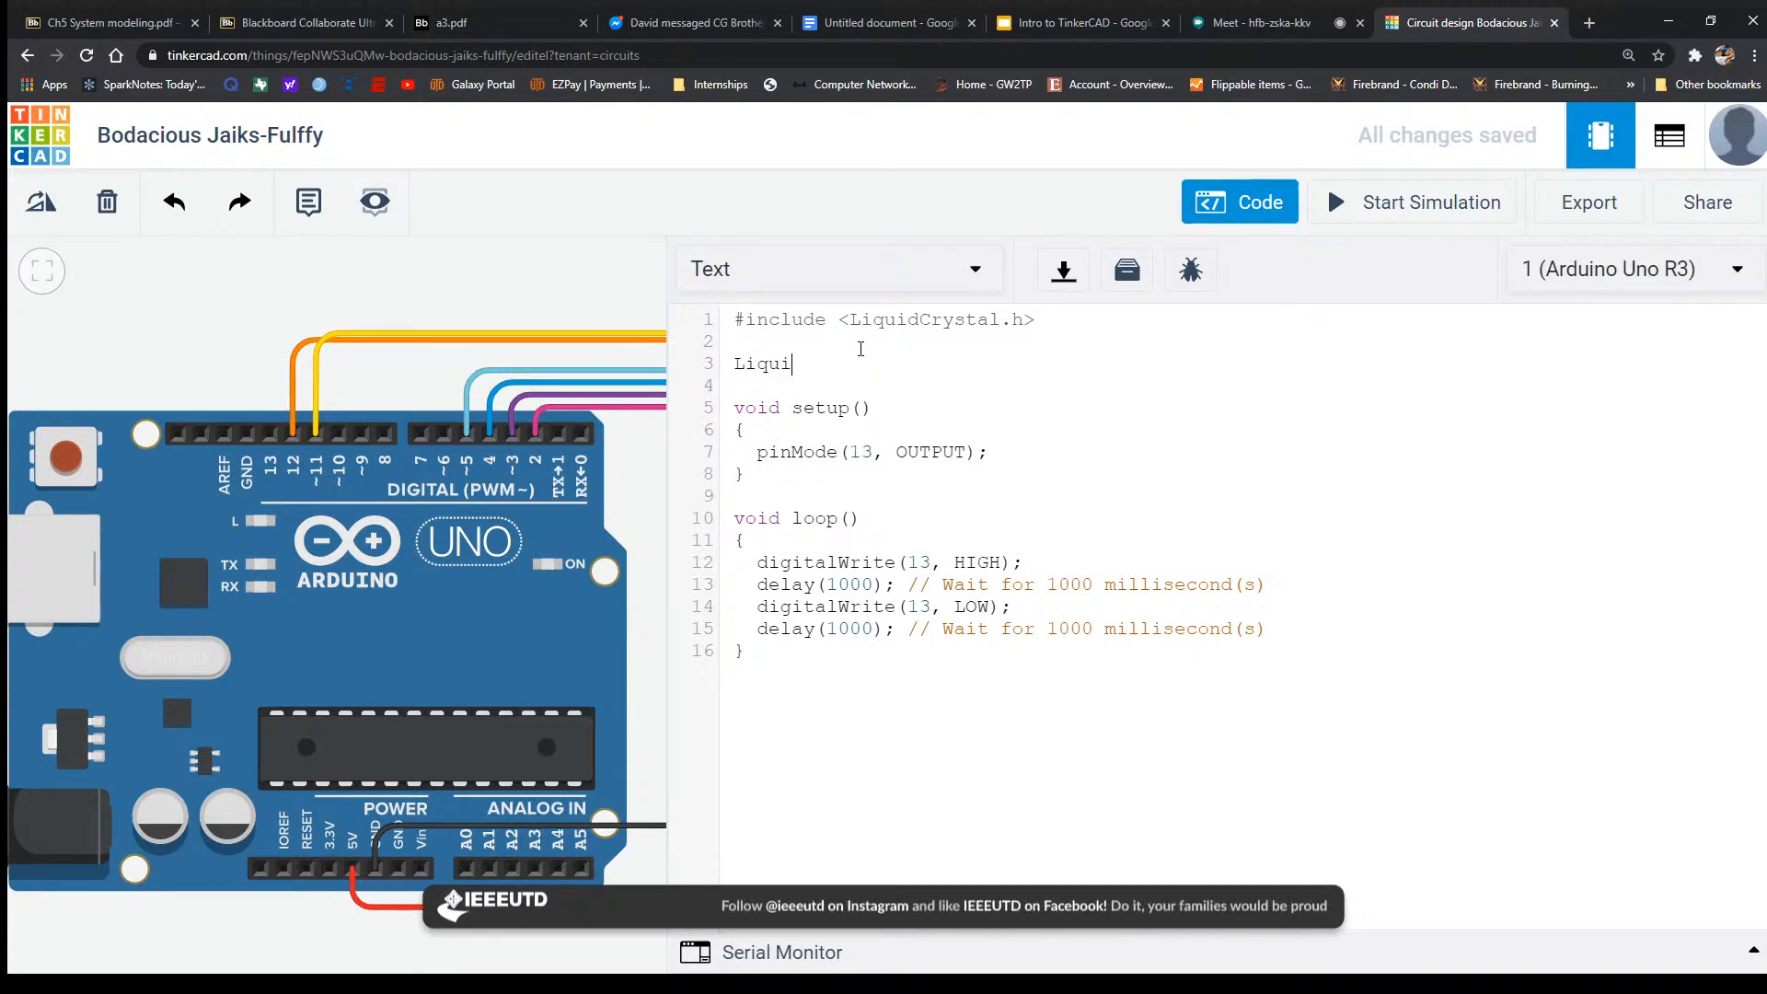
pyautogui.write('dCrystal')
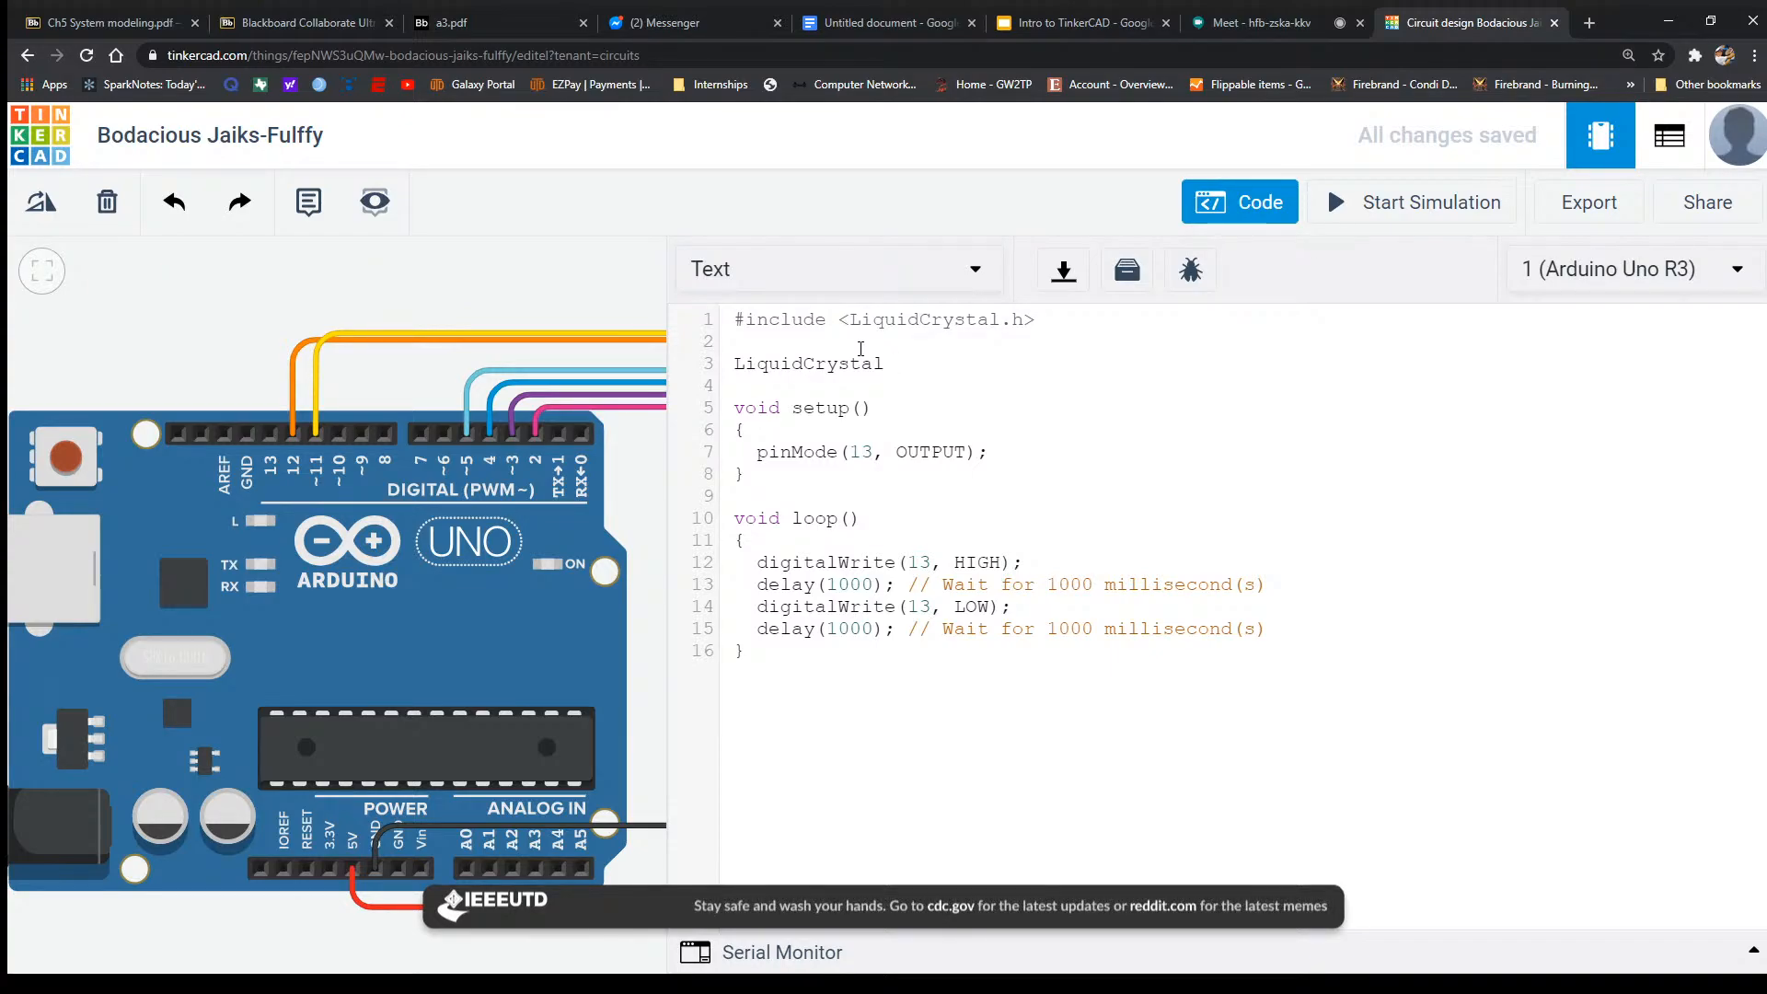
pyautogui.write(' lcd(')
pyautogui.click(916, 436)
pyautogui.press('Left')
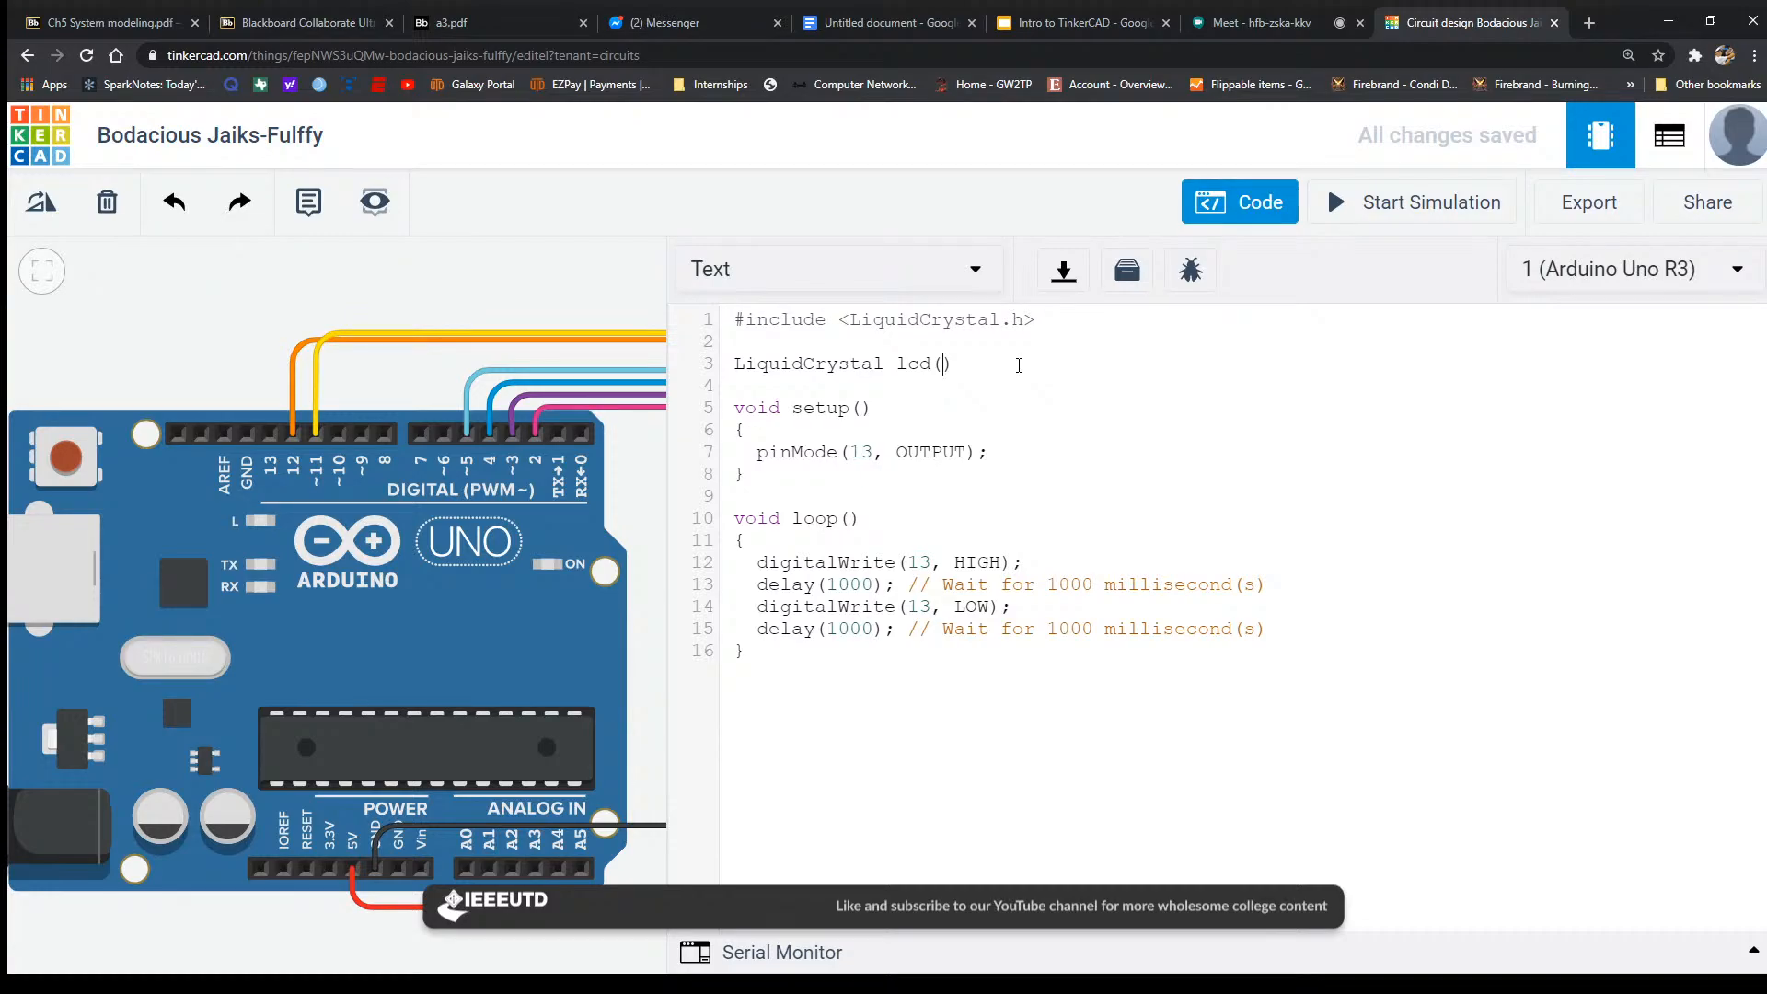
pyautogui.doubleClick(947, 329)
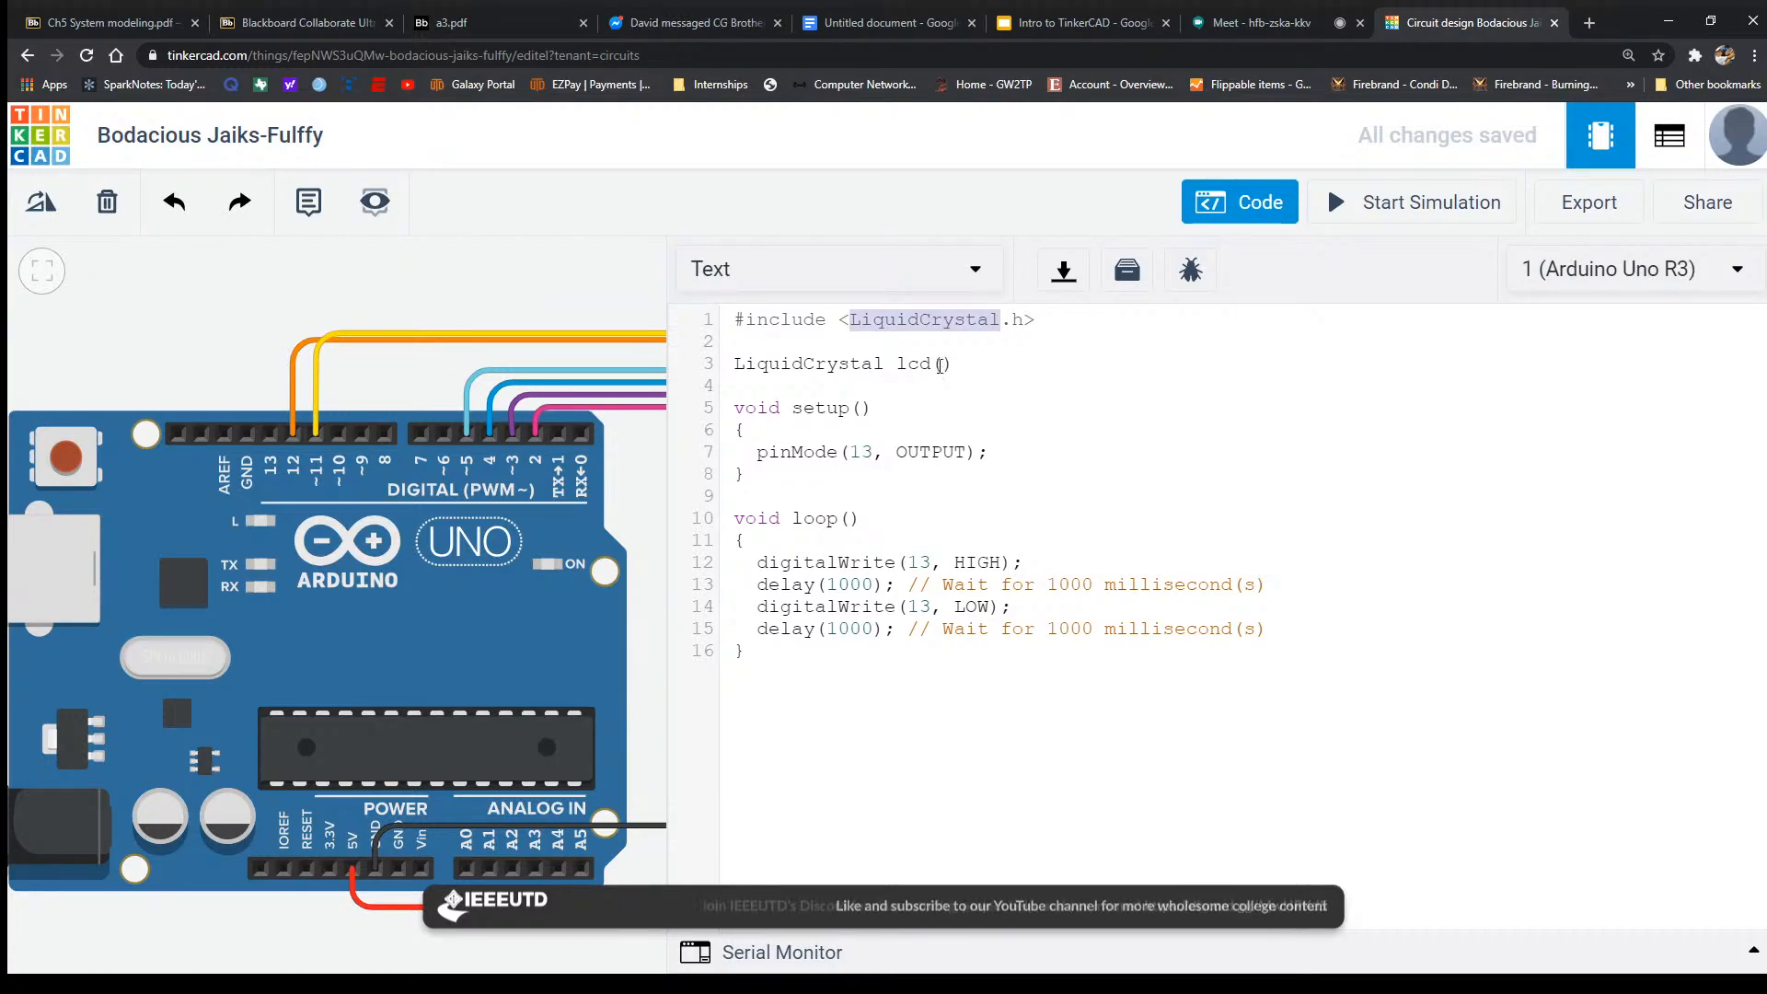
pyautogui.click(1037, 368)
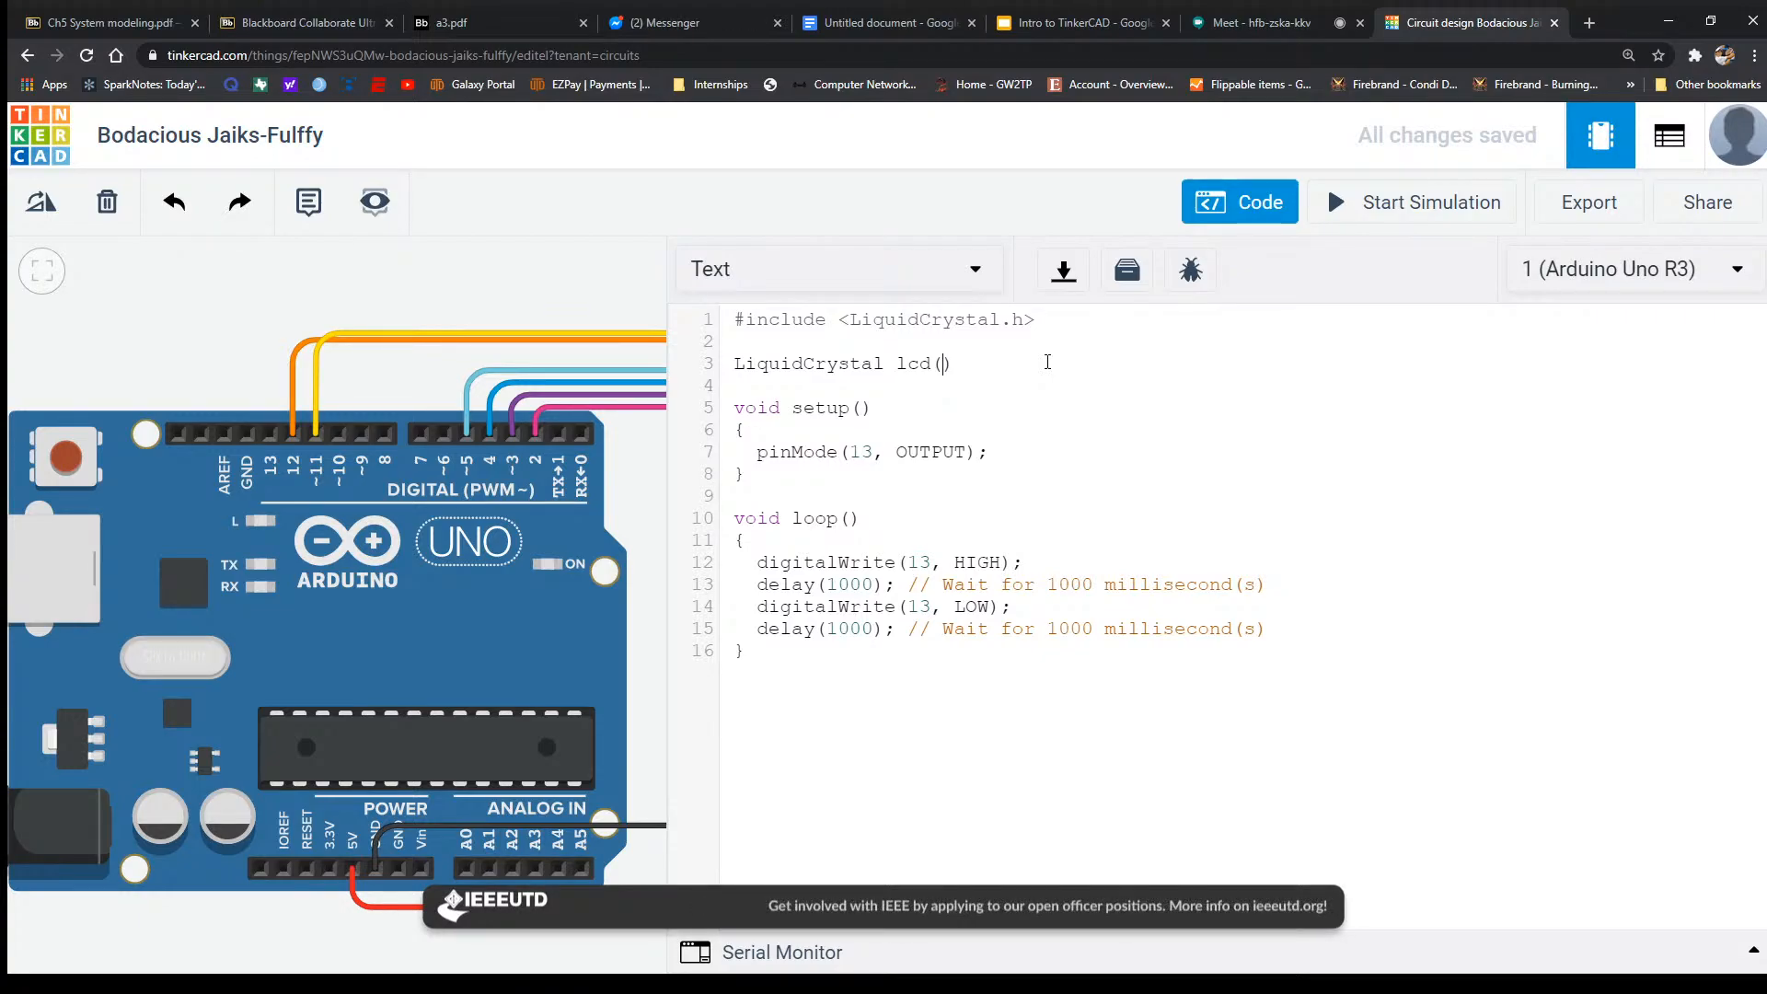
# Fill the lcd parentheses with six comma separators for the pin arguments and remove the leading space.
pyautogui.write(', , , , ')
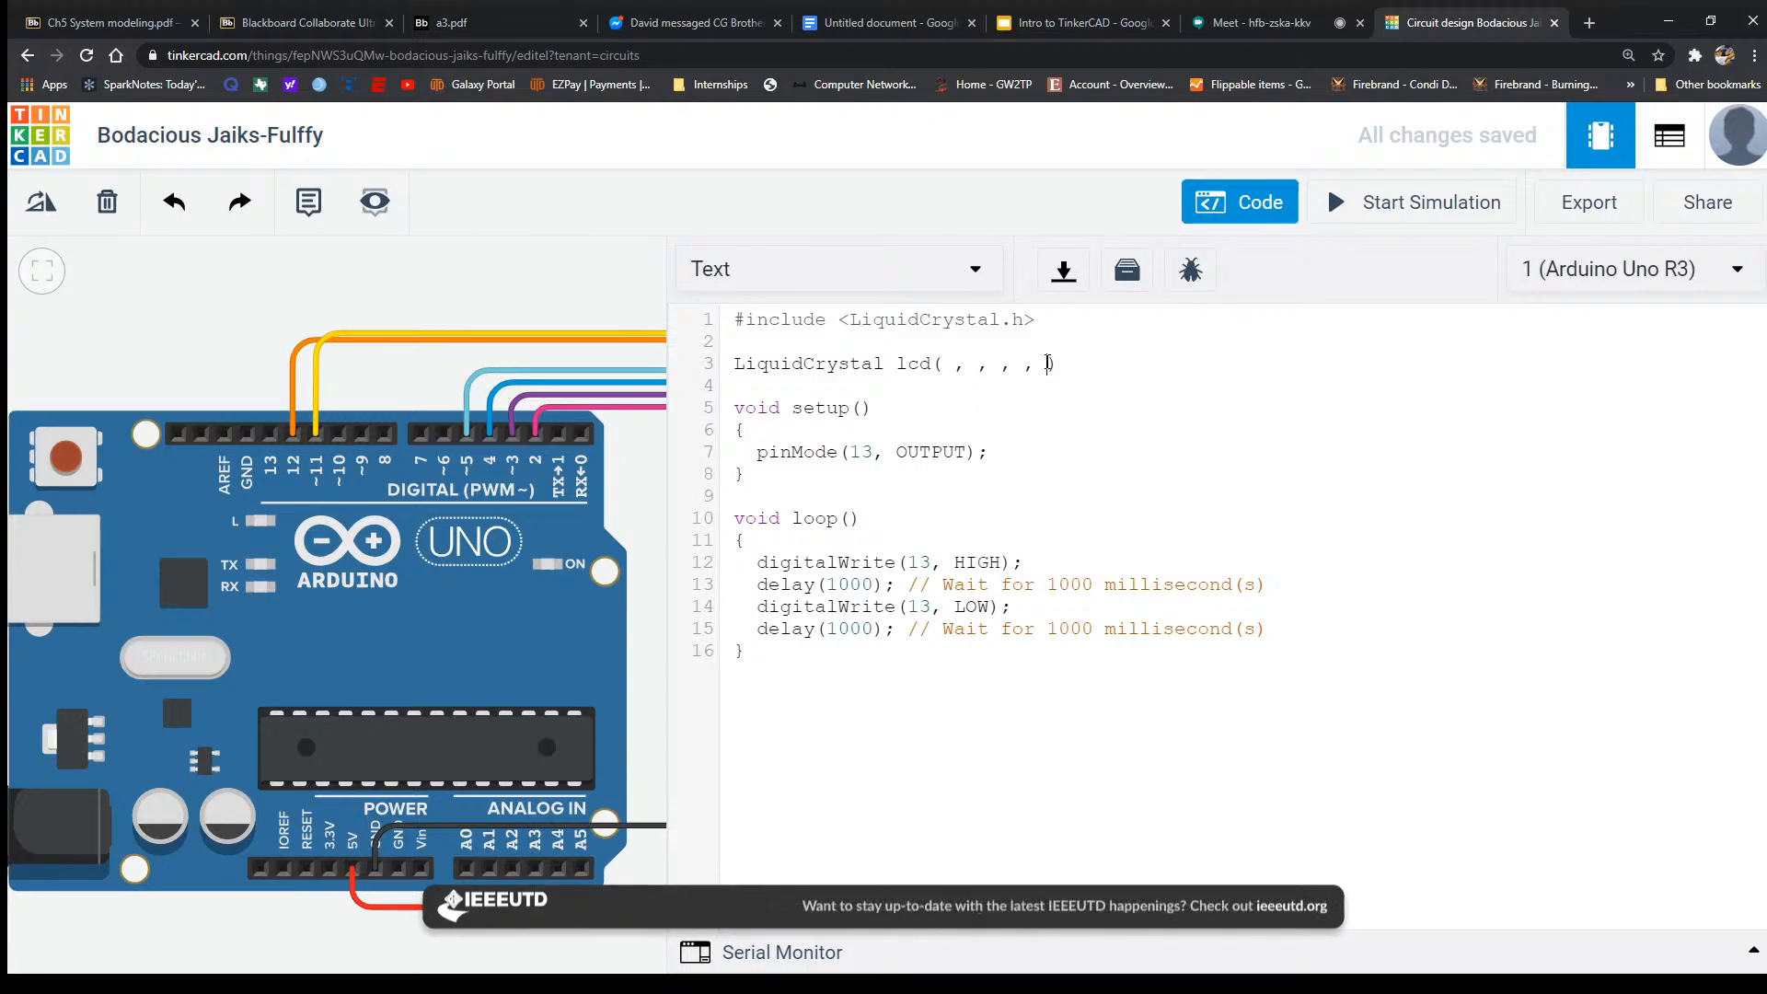
pyautogui.write(', ,')
pyautogui.press('Left')
pyautogui.press('Left')
pyautogui.press('Left')
pyautogui.press('Right')
pyautogui.press('Left')
pyautogui.press('Left')
pyautogui.press('BackSpace')
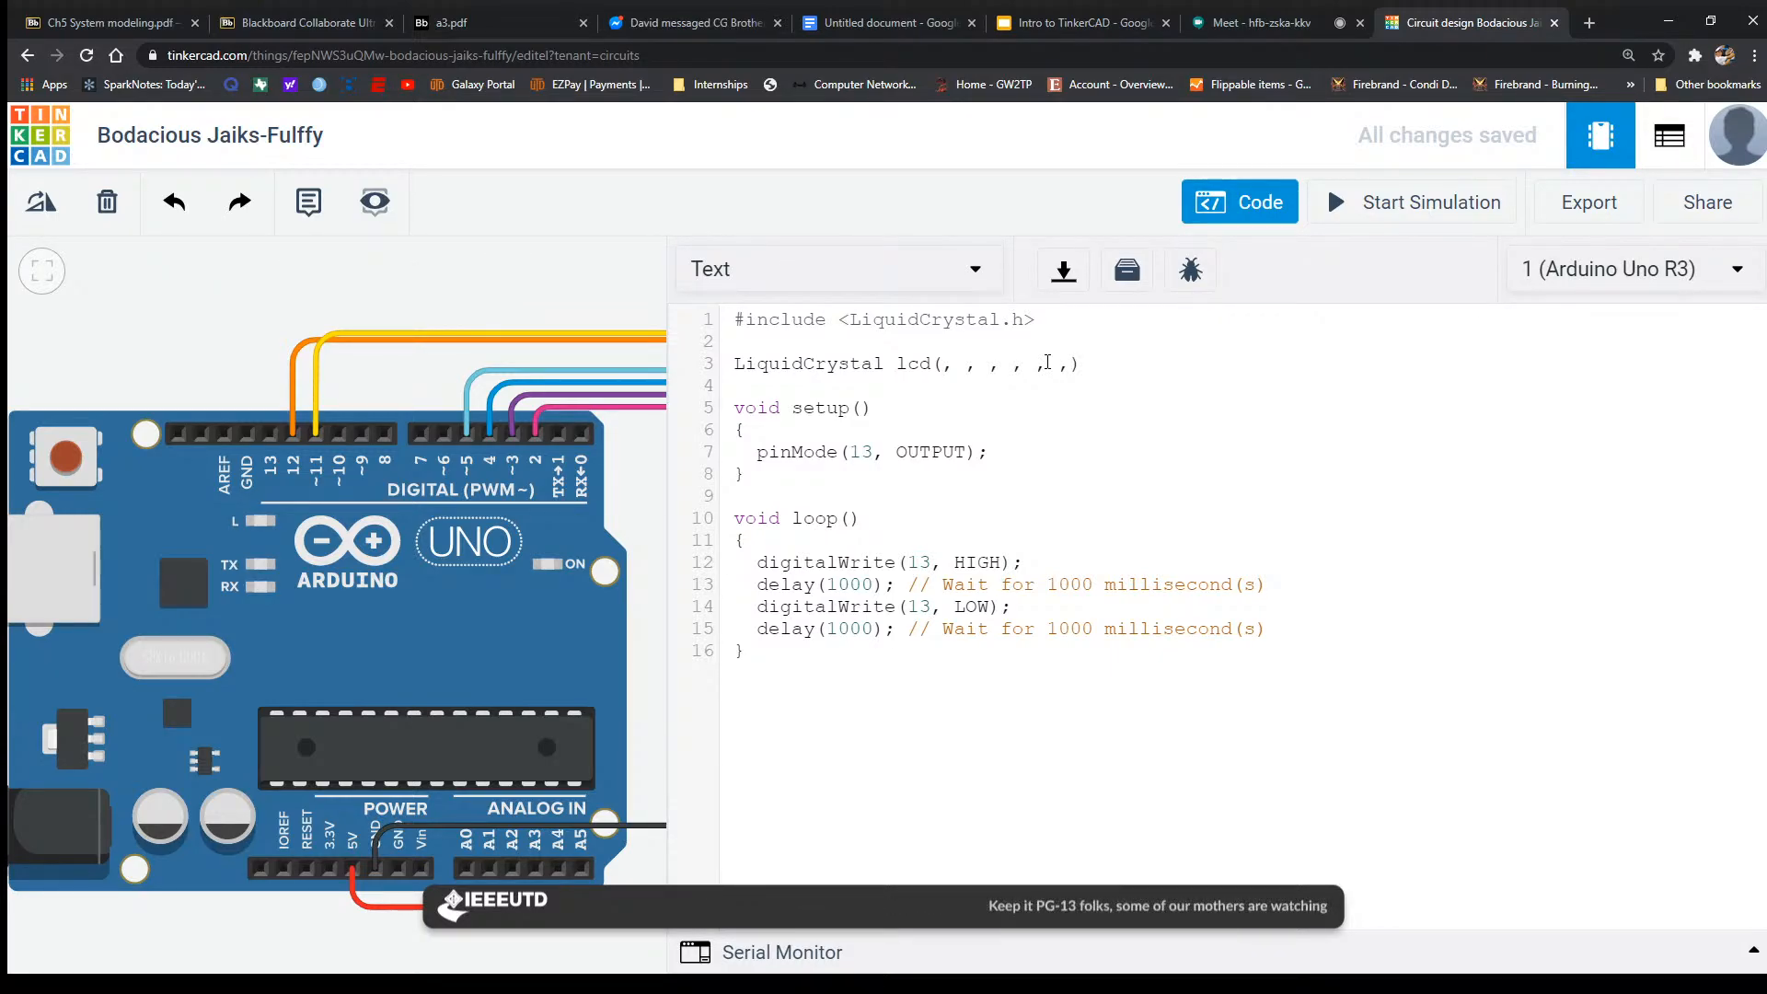
# Enter 12 and 11 as the first two pin arguments of the lcd declaration.
pyautogui.write('12')
pyautogui.press('BackSpace')
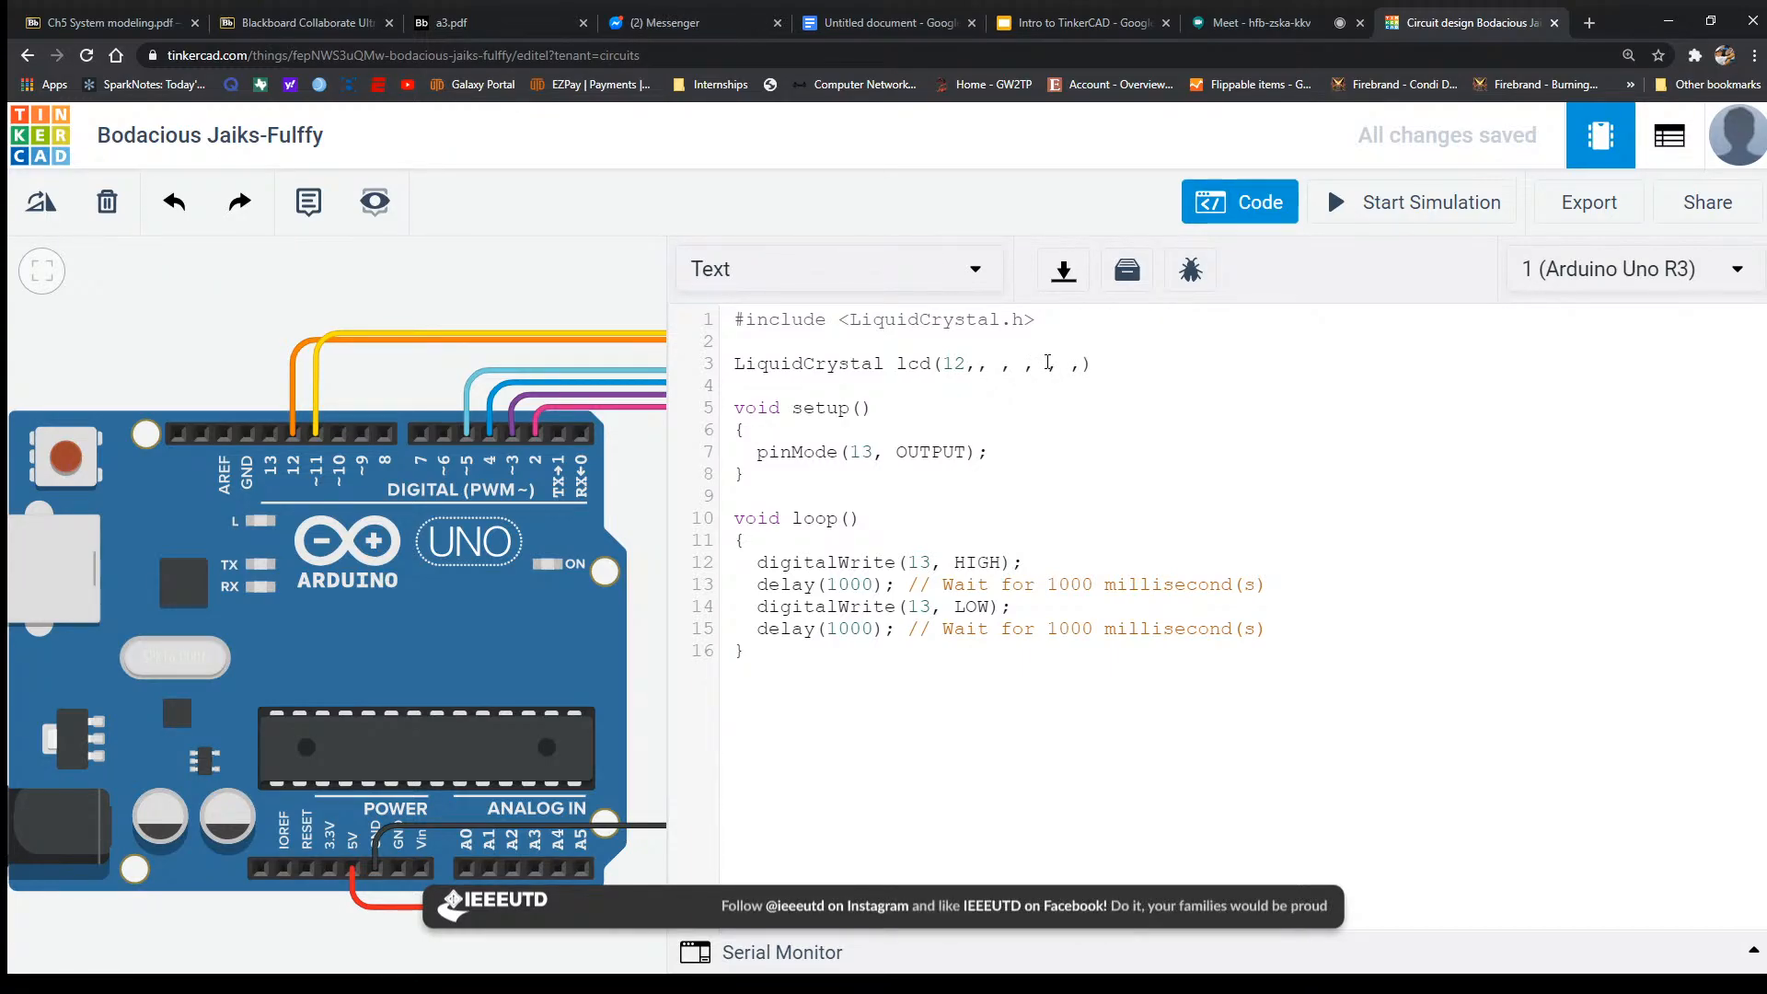
pyautogui.write('11')
pyautogui.press('Up')
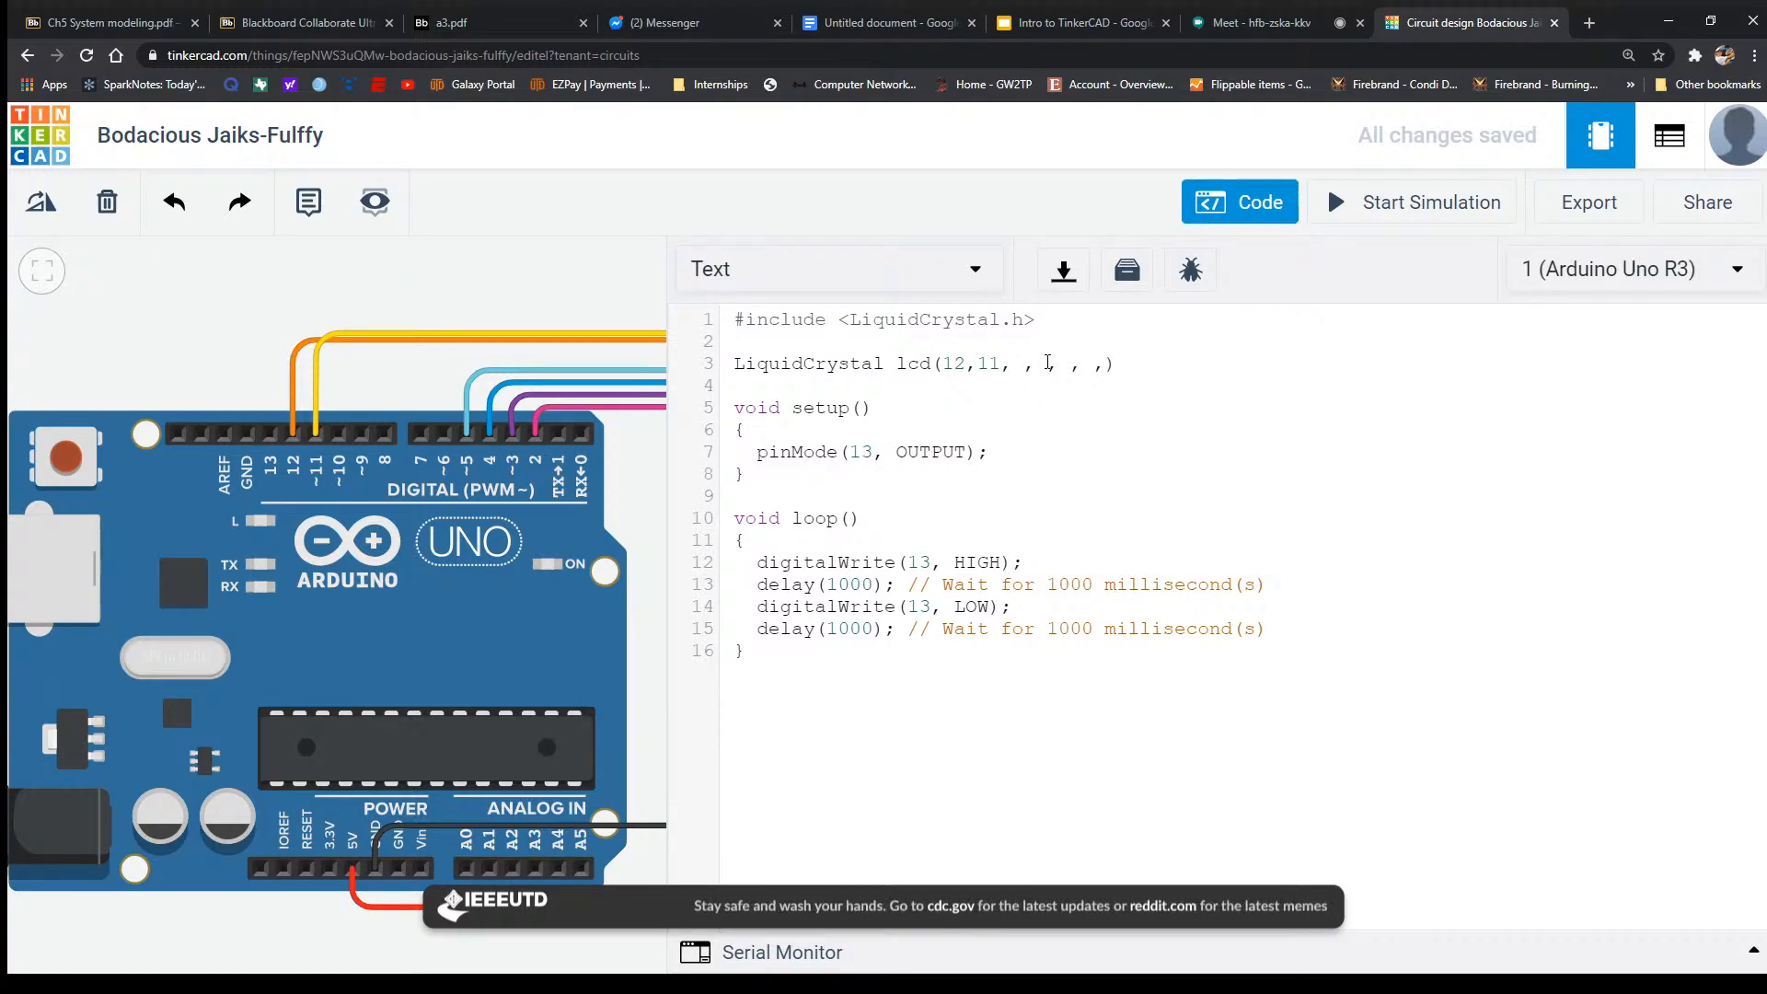
# Remove the surplus last comma from the lcd declaration and the space reserved for its third argument.
pyautogui.press('Right')
pyautogui.press('Right')
pyautogui.press('Right')
pyautogui.press('Right')
pyautogui.press('Right')
pyautogui.press('Right')
pyautogui.press('Right')
pyautogui.press('BackSpace')
pyautogui.press('Left')
pyautogui.press('Left')
pyautogui.press('Left')
pyautogui.press('Left')
pyautogui.press('Left')
pyautogui.press('Left')
pyautogui.press('Left')
pyautogui.press('Delete')
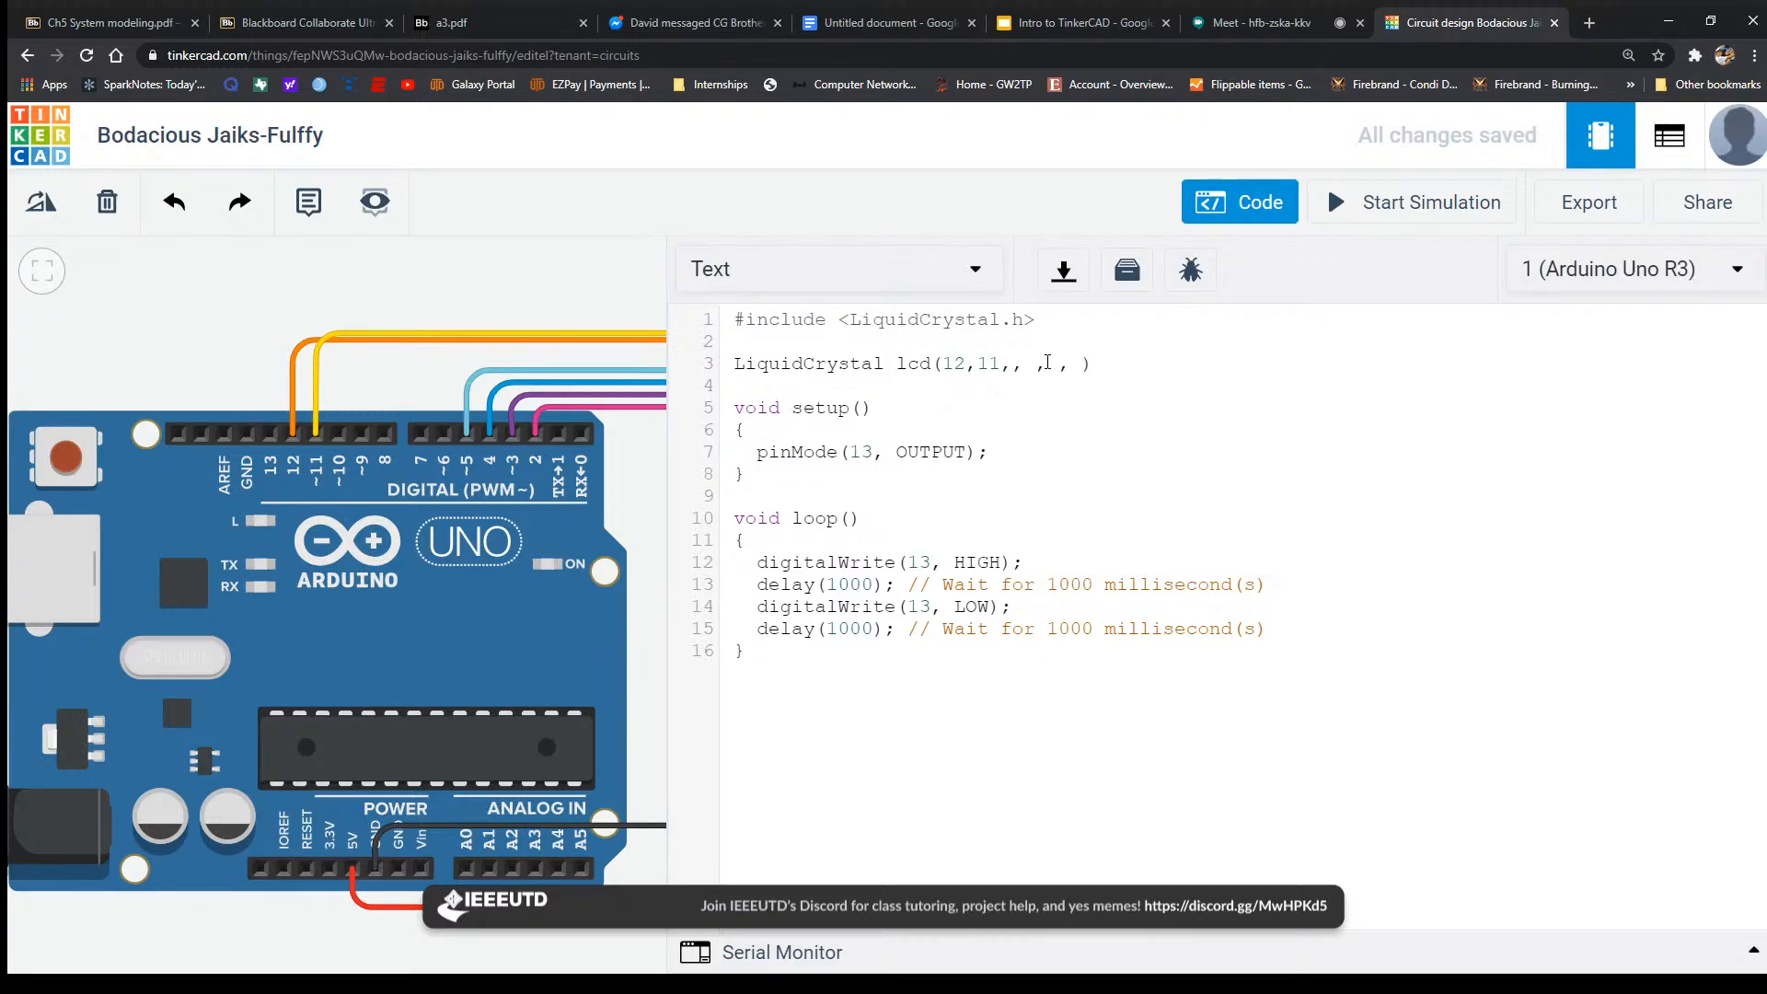
# Complete the lcd declaration's remaining pin arguments with 5, 4, 3 and 2, removing the leftover spaces.
pyautogui.write('5,4')
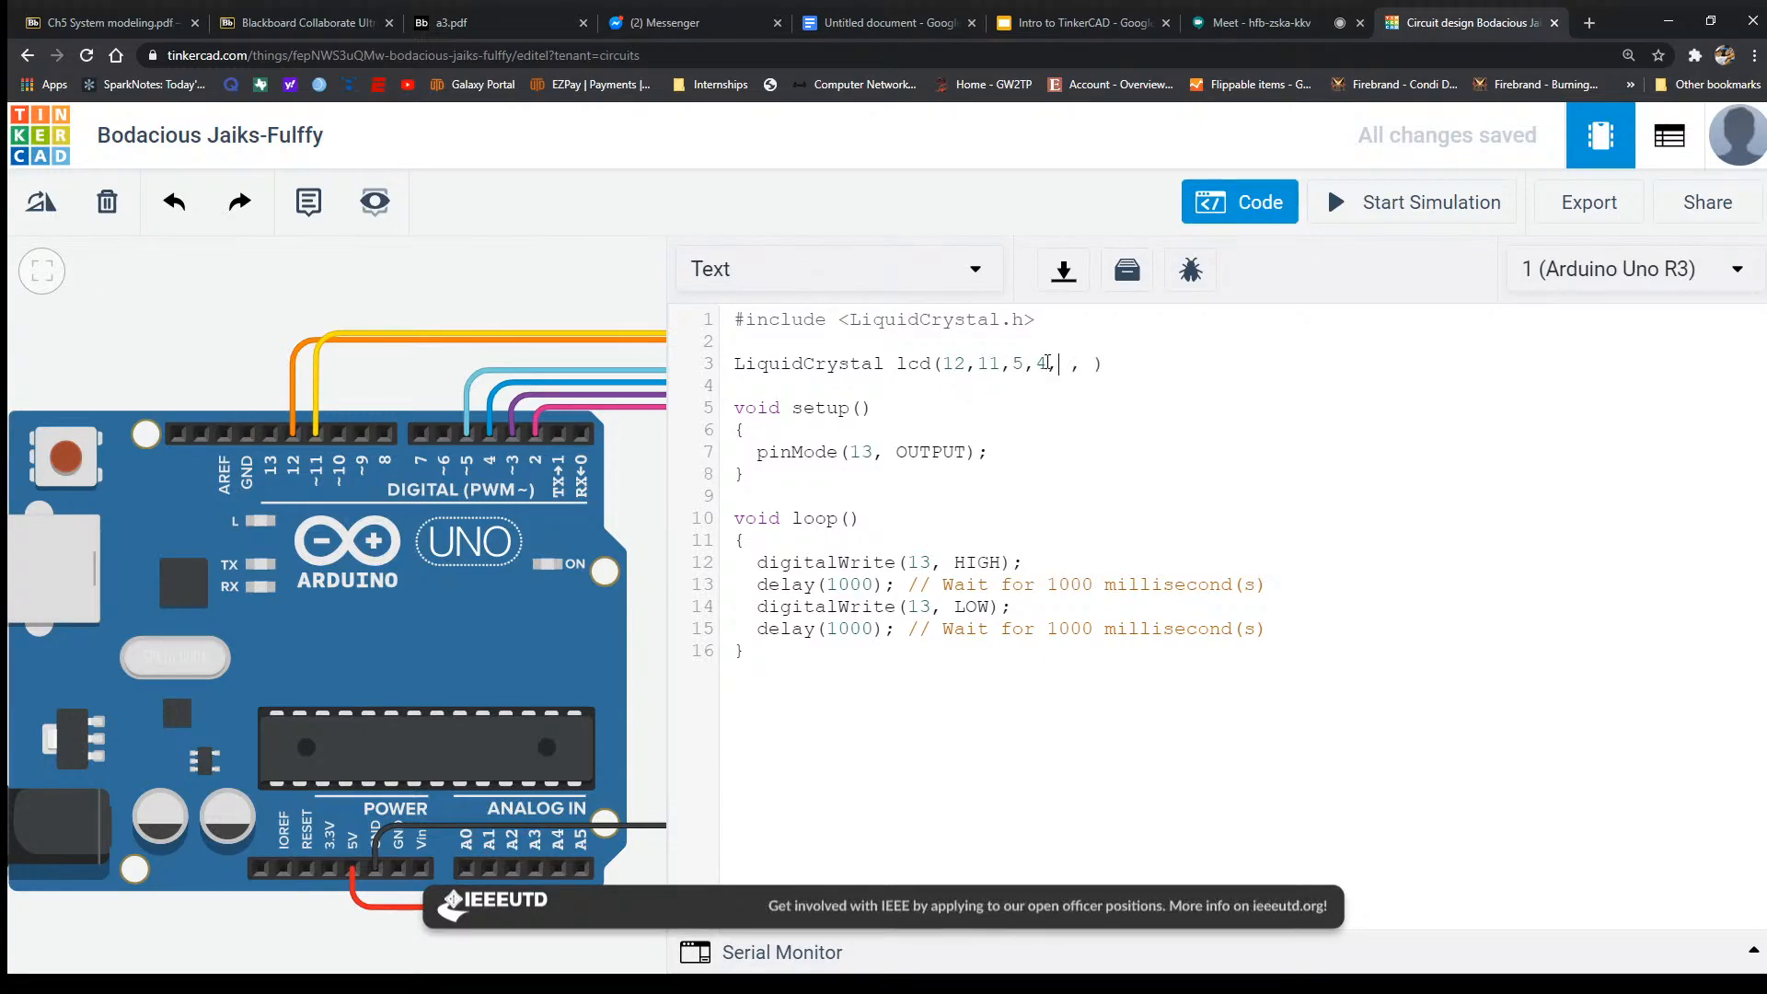
pyautogui.press('Delete')
pyautogui.write('3')
pyautogui.press('Right')
pyautogui.press('Right')
pyautogui.write('2')
pyautogui.press('BackSpace')
pyautogui.press('BackSpace')
pyautogui.write('2')
# Insert a line directly above the lcd declaration beginning with "# lcd (register select, enable,".
pyautogui.press('Home')
pyautogui.press('Return')
pyautogui.press('Up')
pyautogui.write('#')
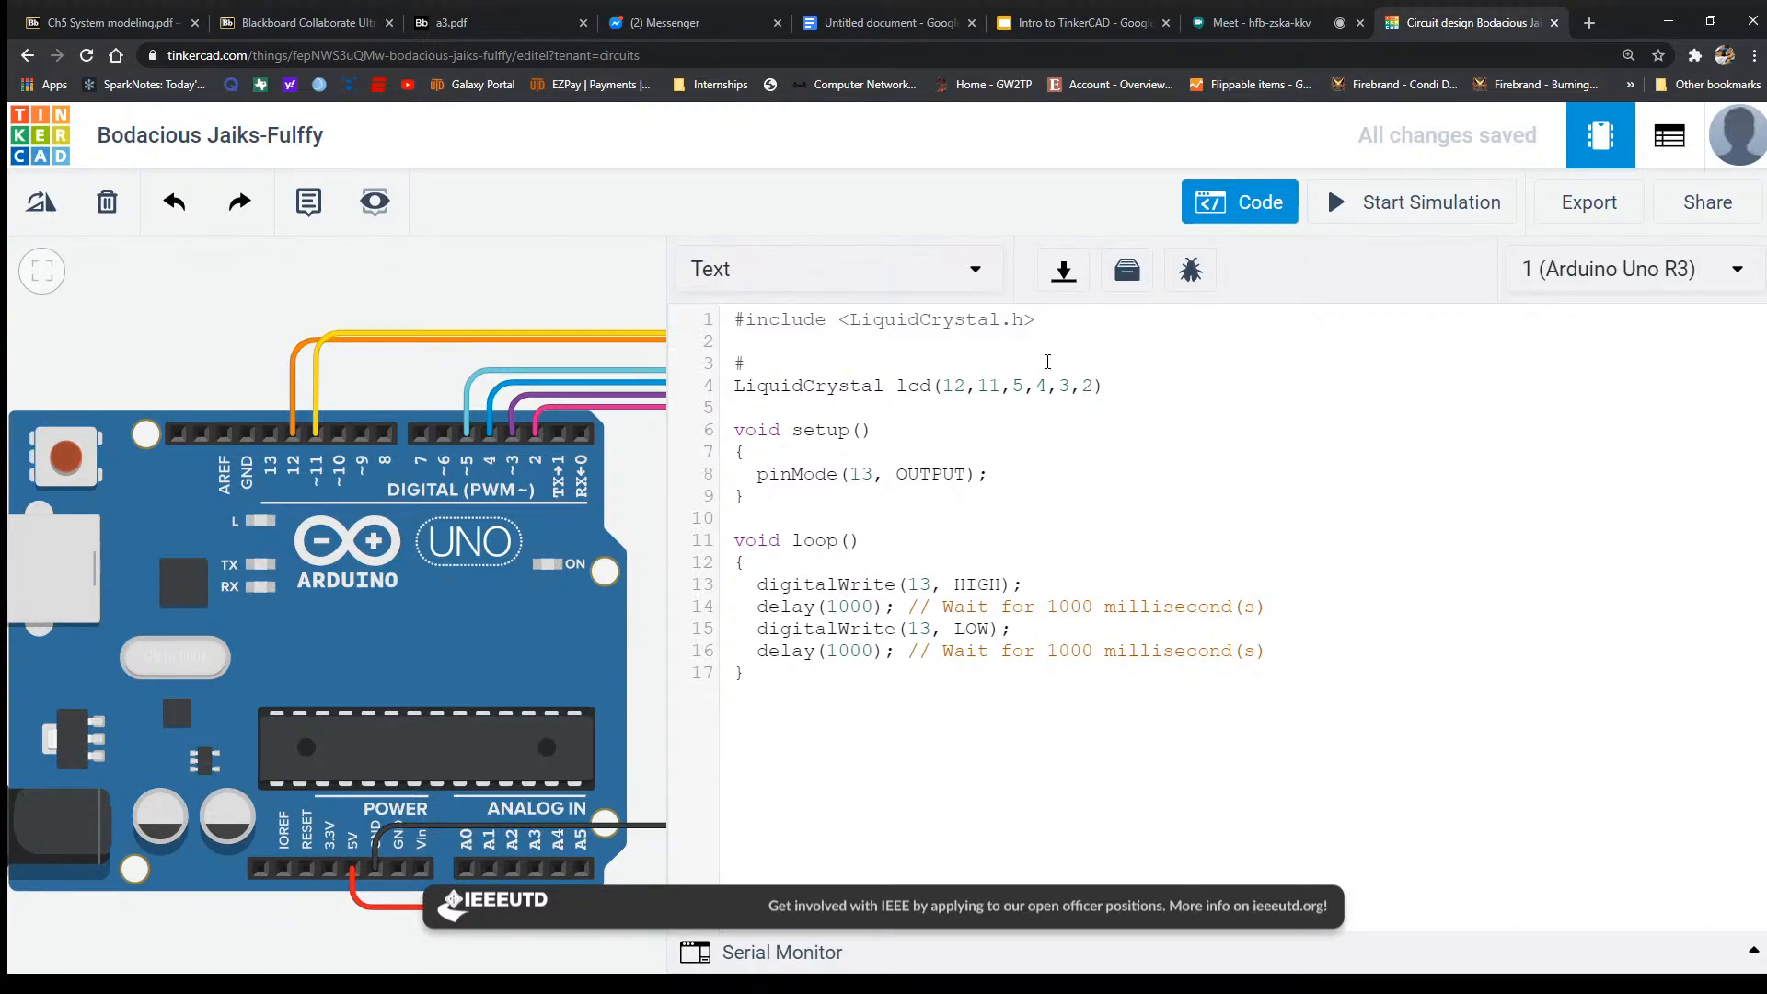
pyautogui.write(' lcd (')
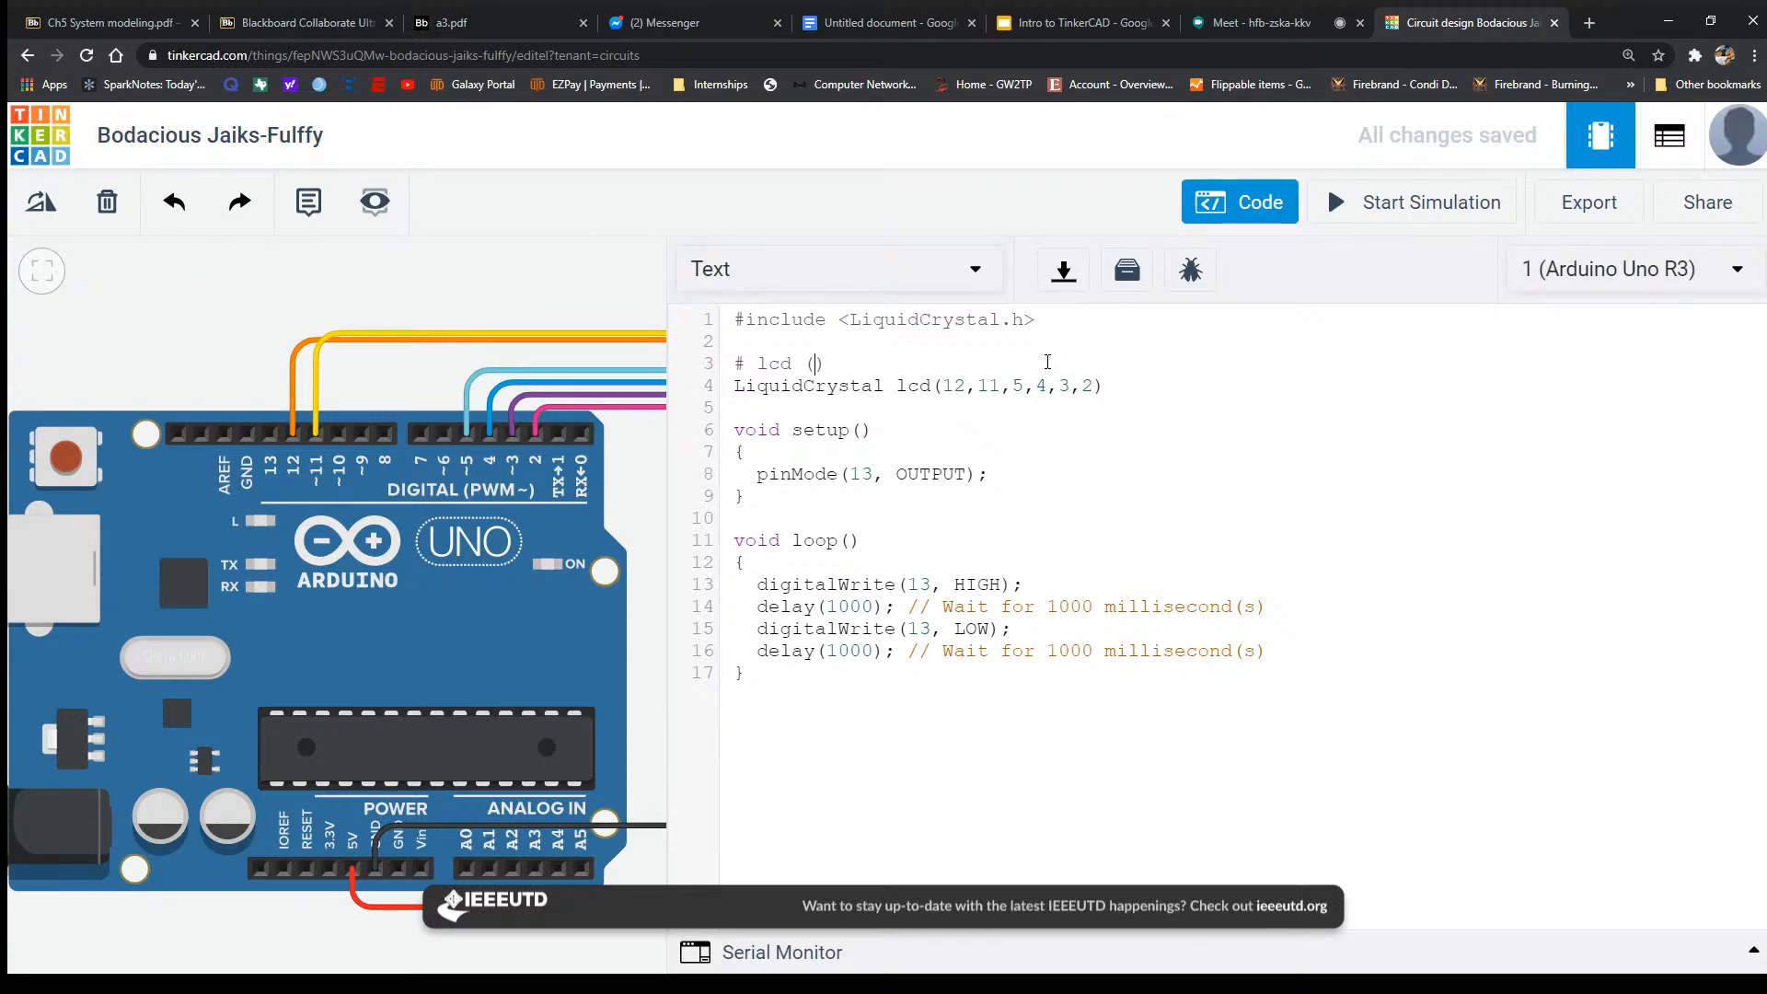
pyautogui.write('register s')
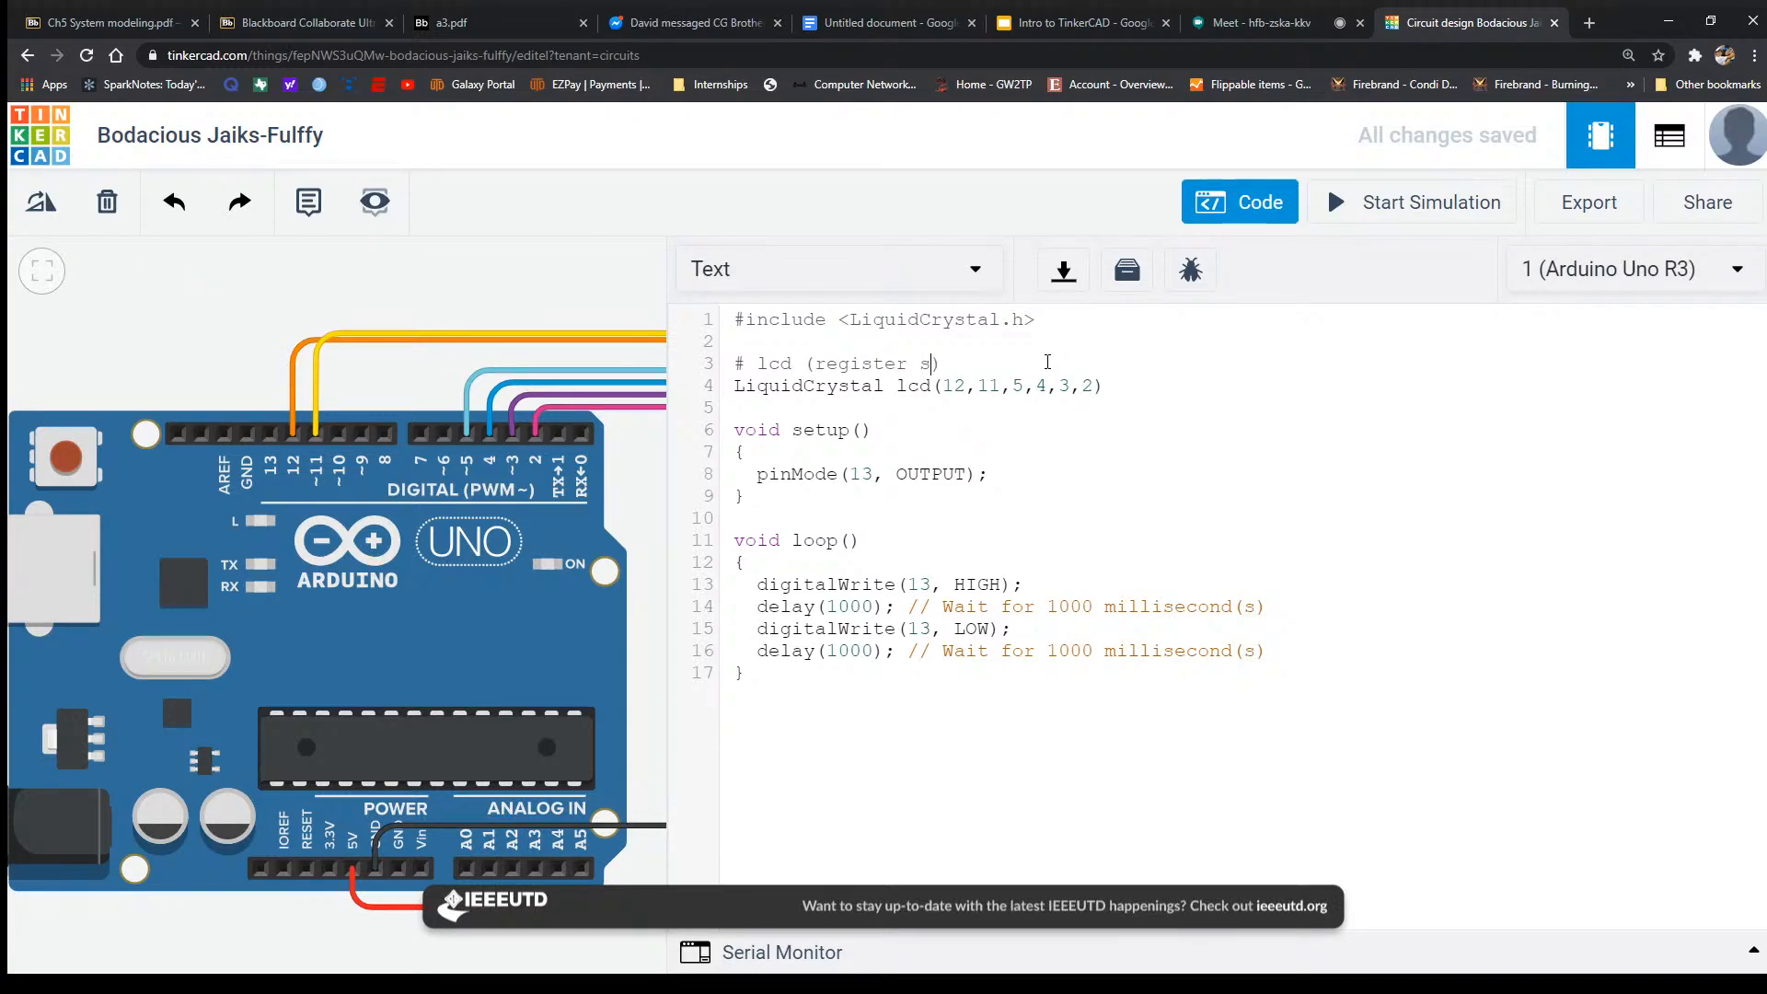
pyautogui.write('elect, enable, d')
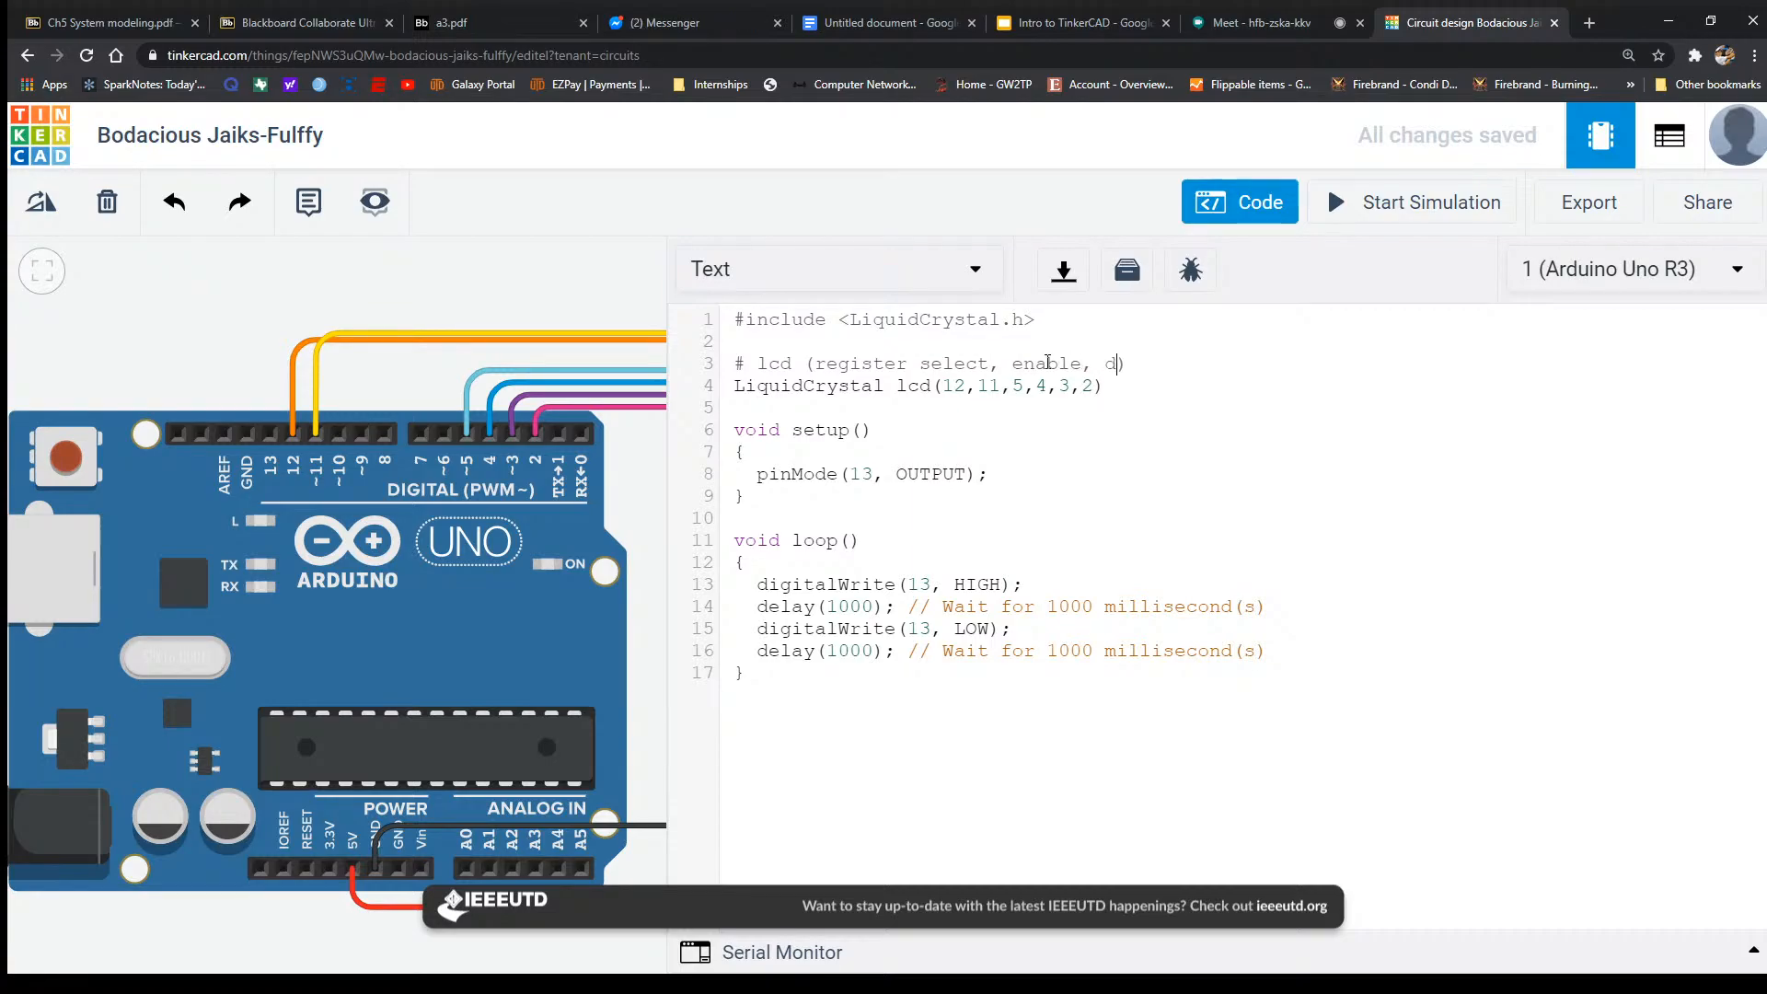
# Finish the argument list above the declaration with db4, db5, db6, db7 and replace its # with // to make it a comment.
pyautogui.write('b4, db5')
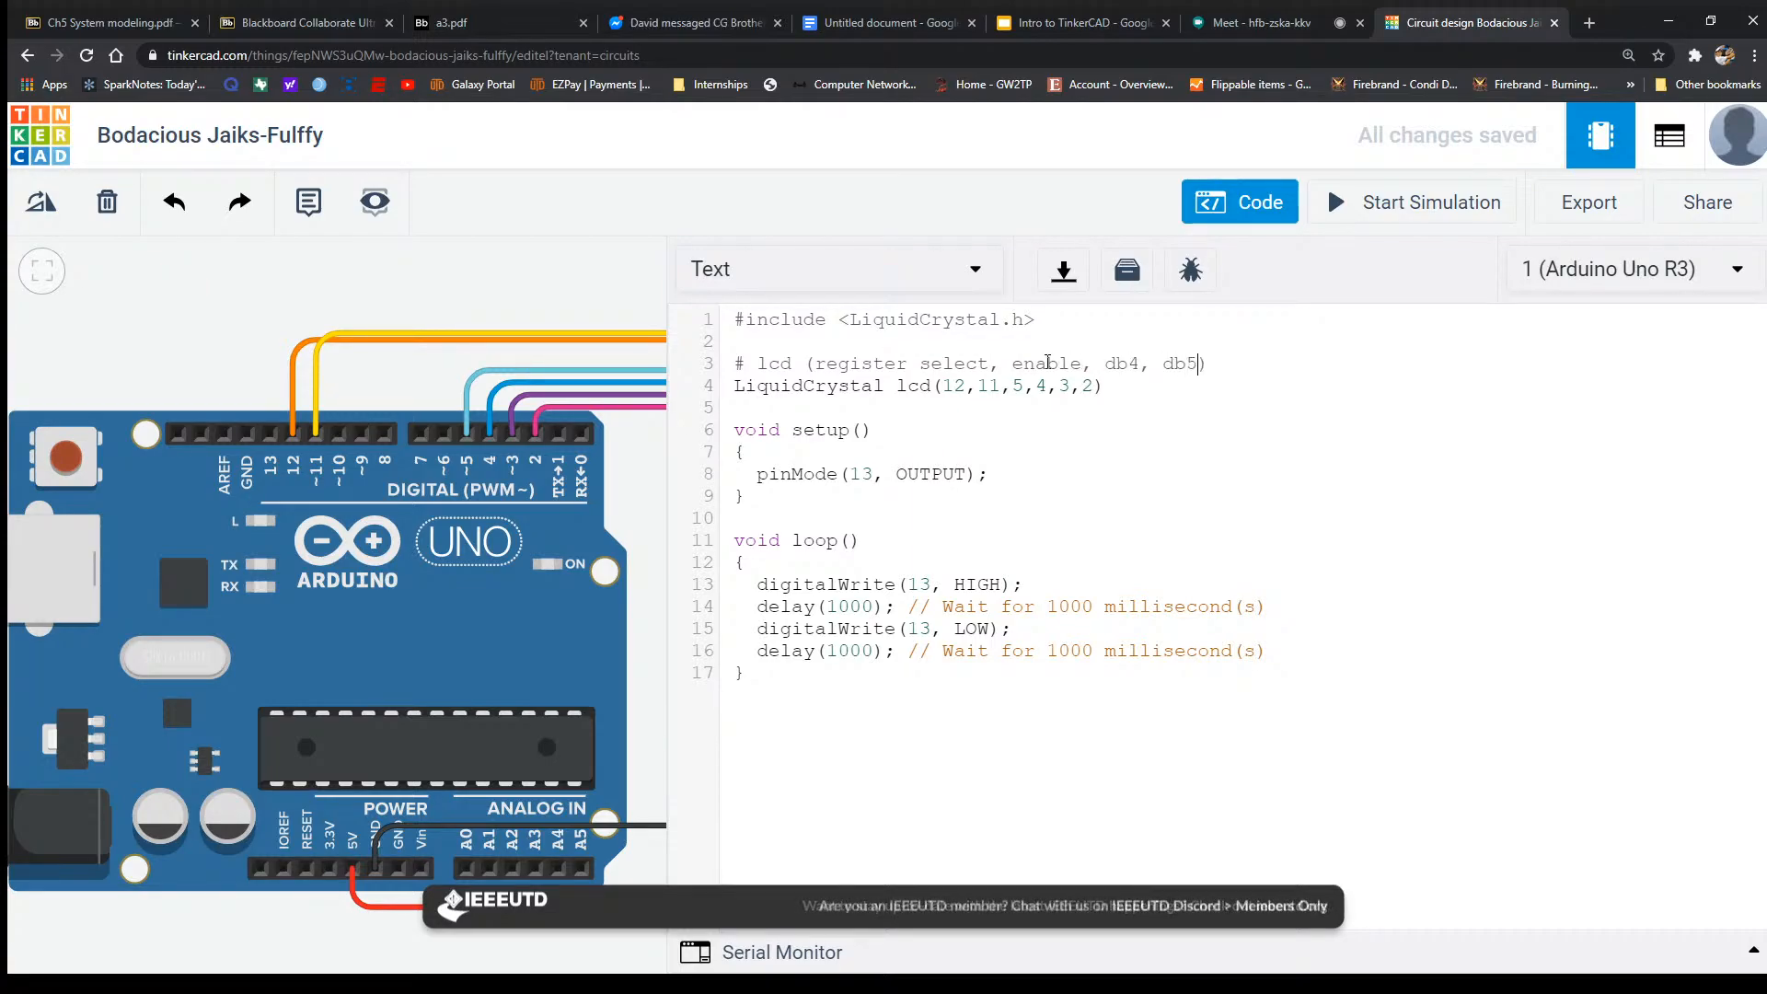
pyautogui.write(', db')
pyautogui.write('6,db7')
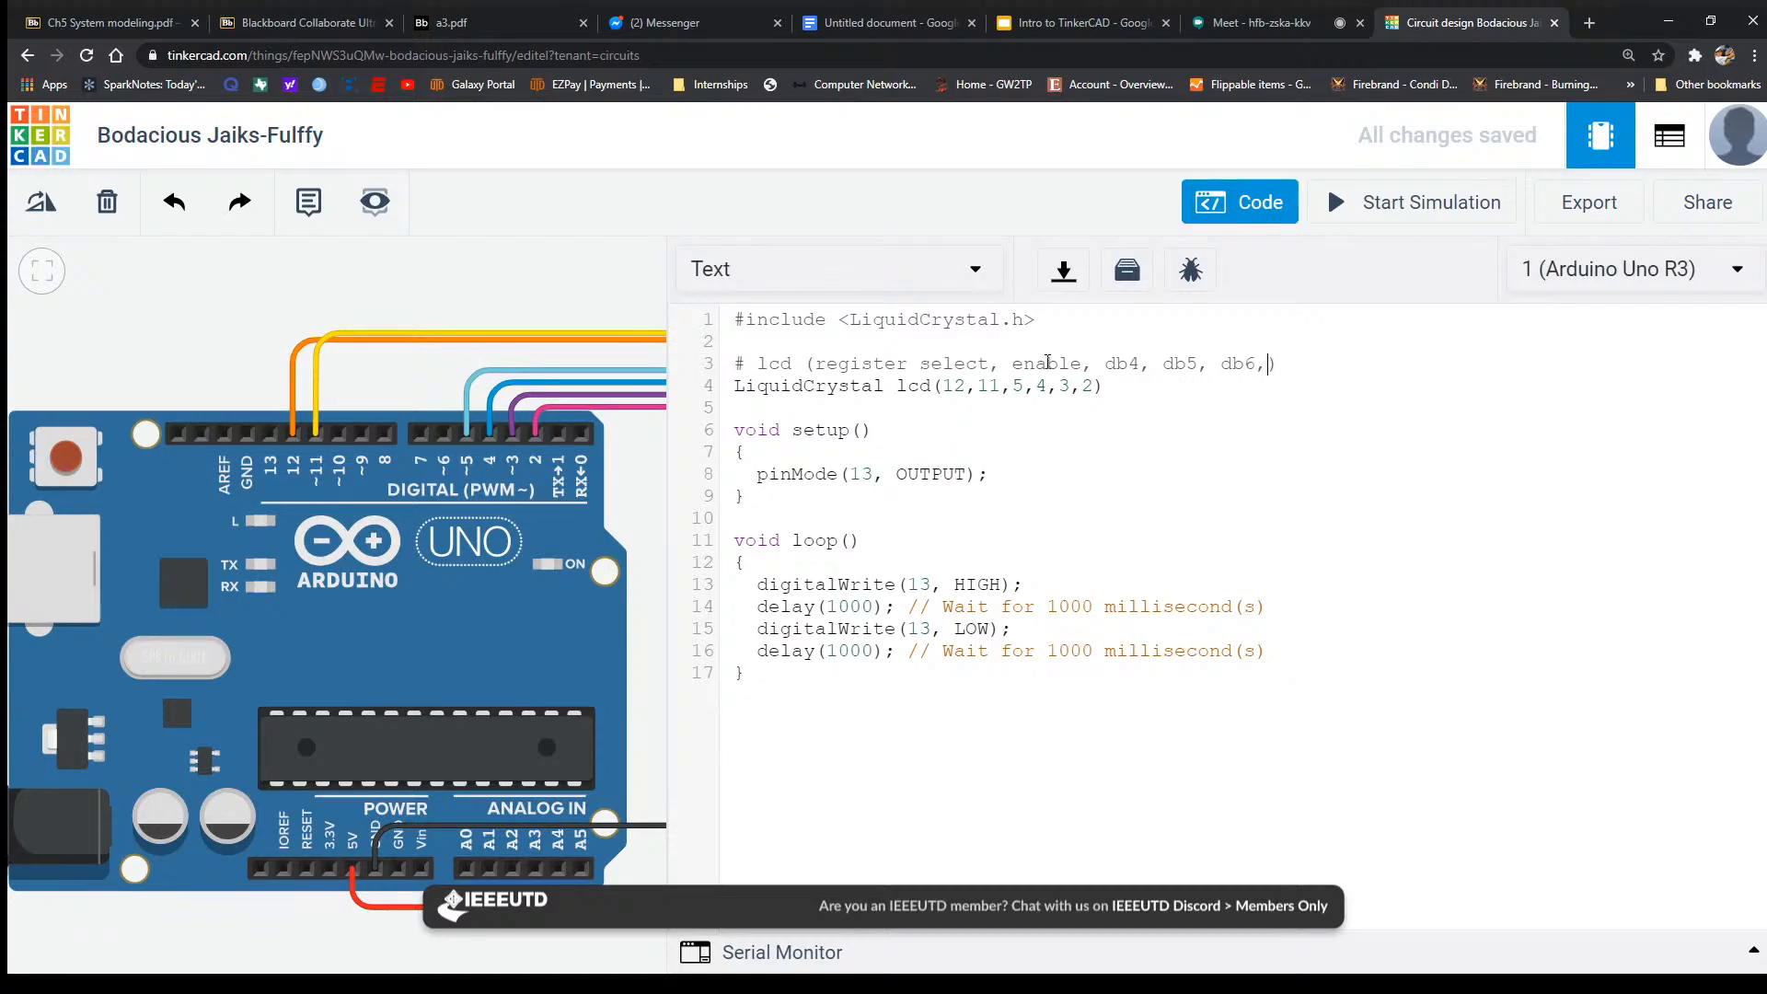
pyautogui.press('Left')
pyautogui.press('Left')
pyautogui.press('Left')
pyautogui.press('BackSpace')
pyautogui.write('7')
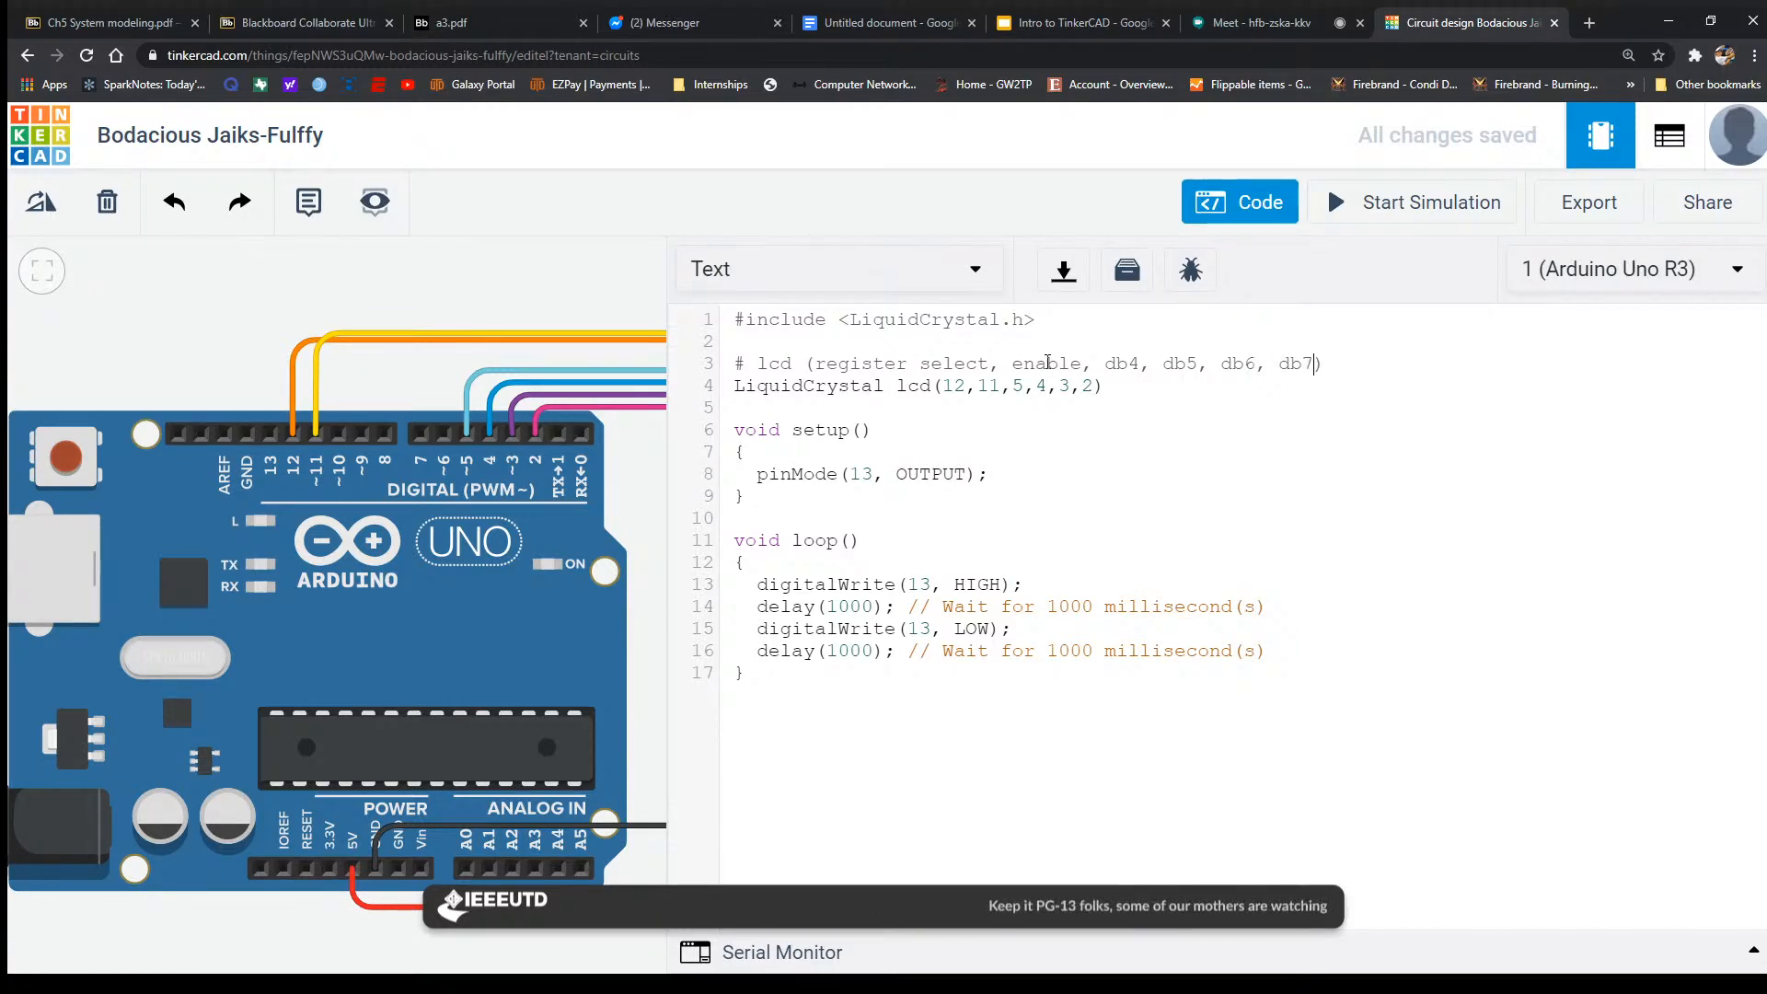
pyautogui.press('BackSpace')
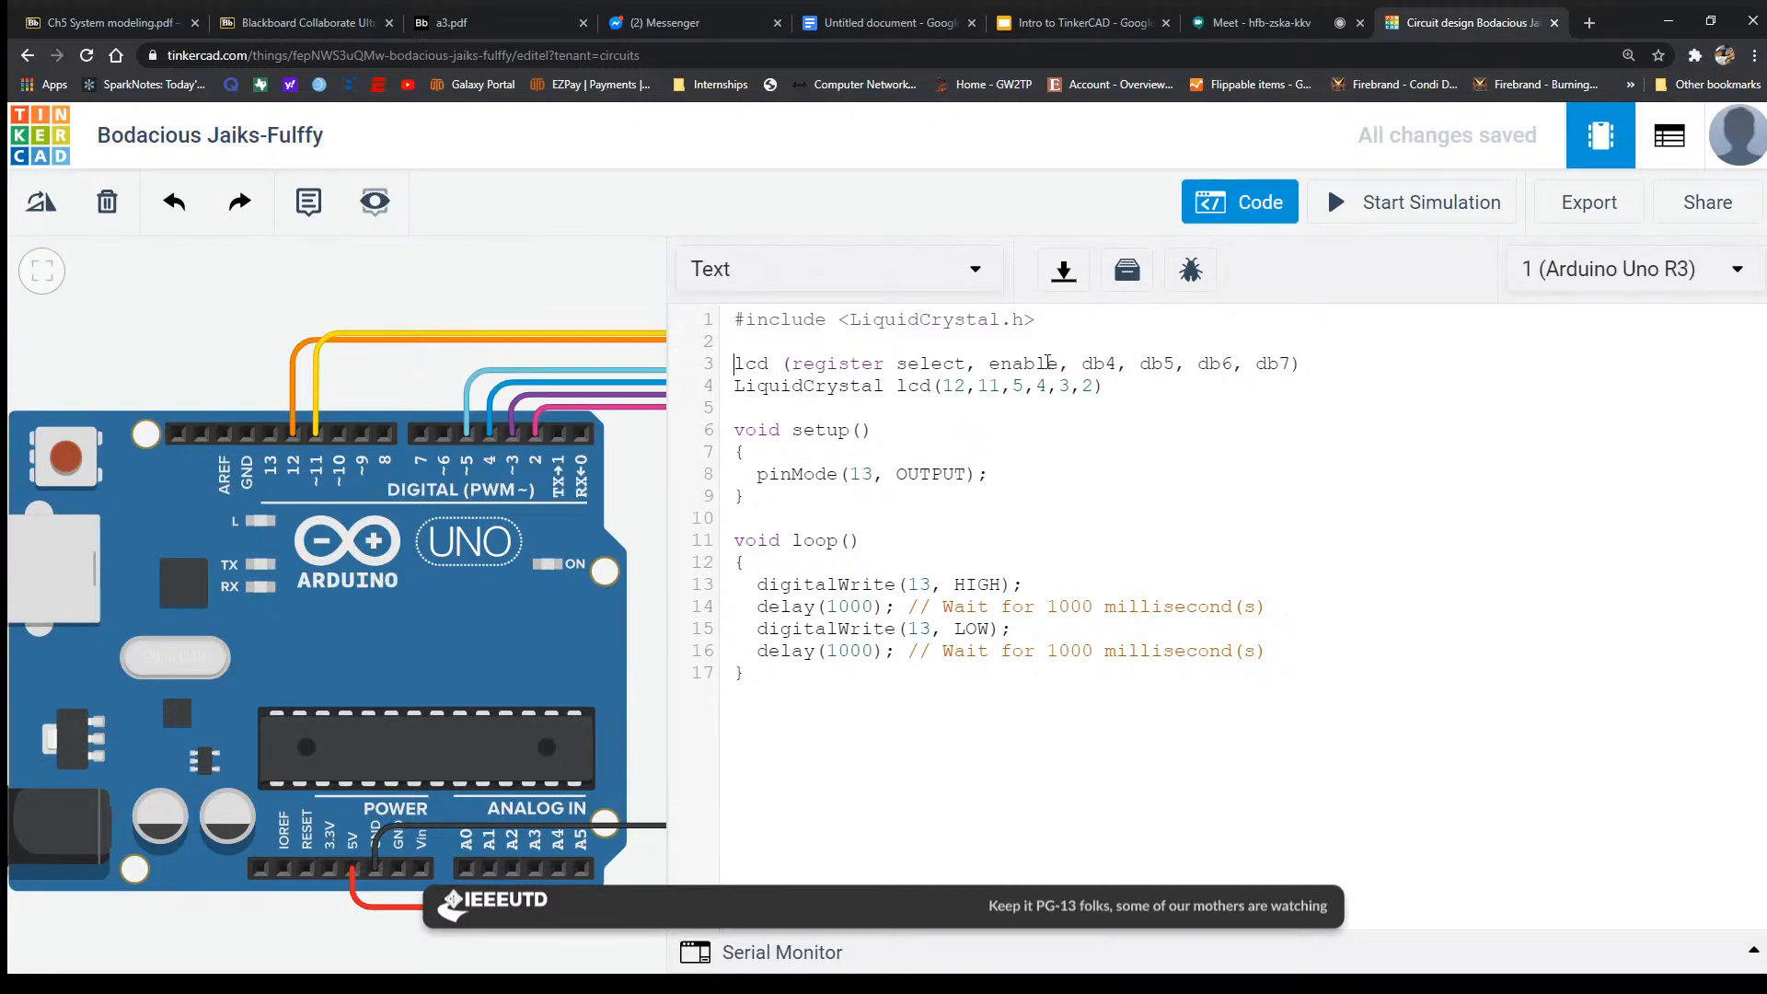
pyautogui.write('//')
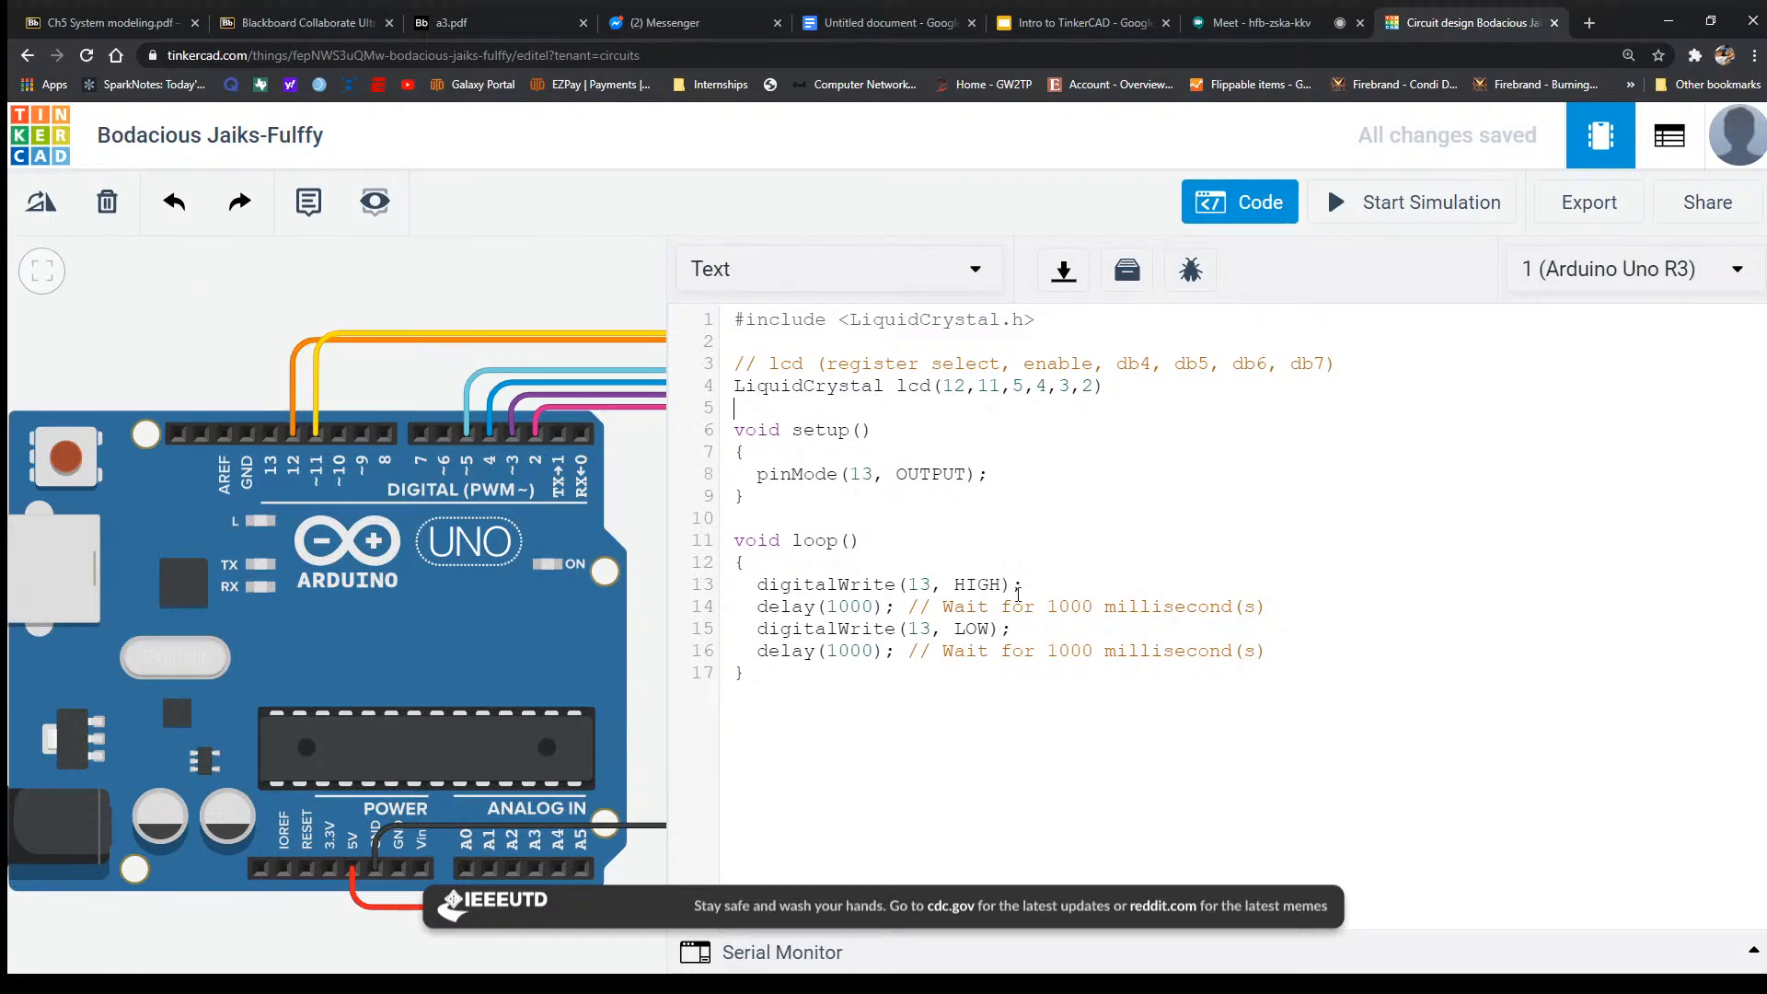
# Examine how // comments are written in the loop's first delay line and above the lcd declaration.
pyautogui.tripleClick(981, 607)
pyautogui.click(909, 608)
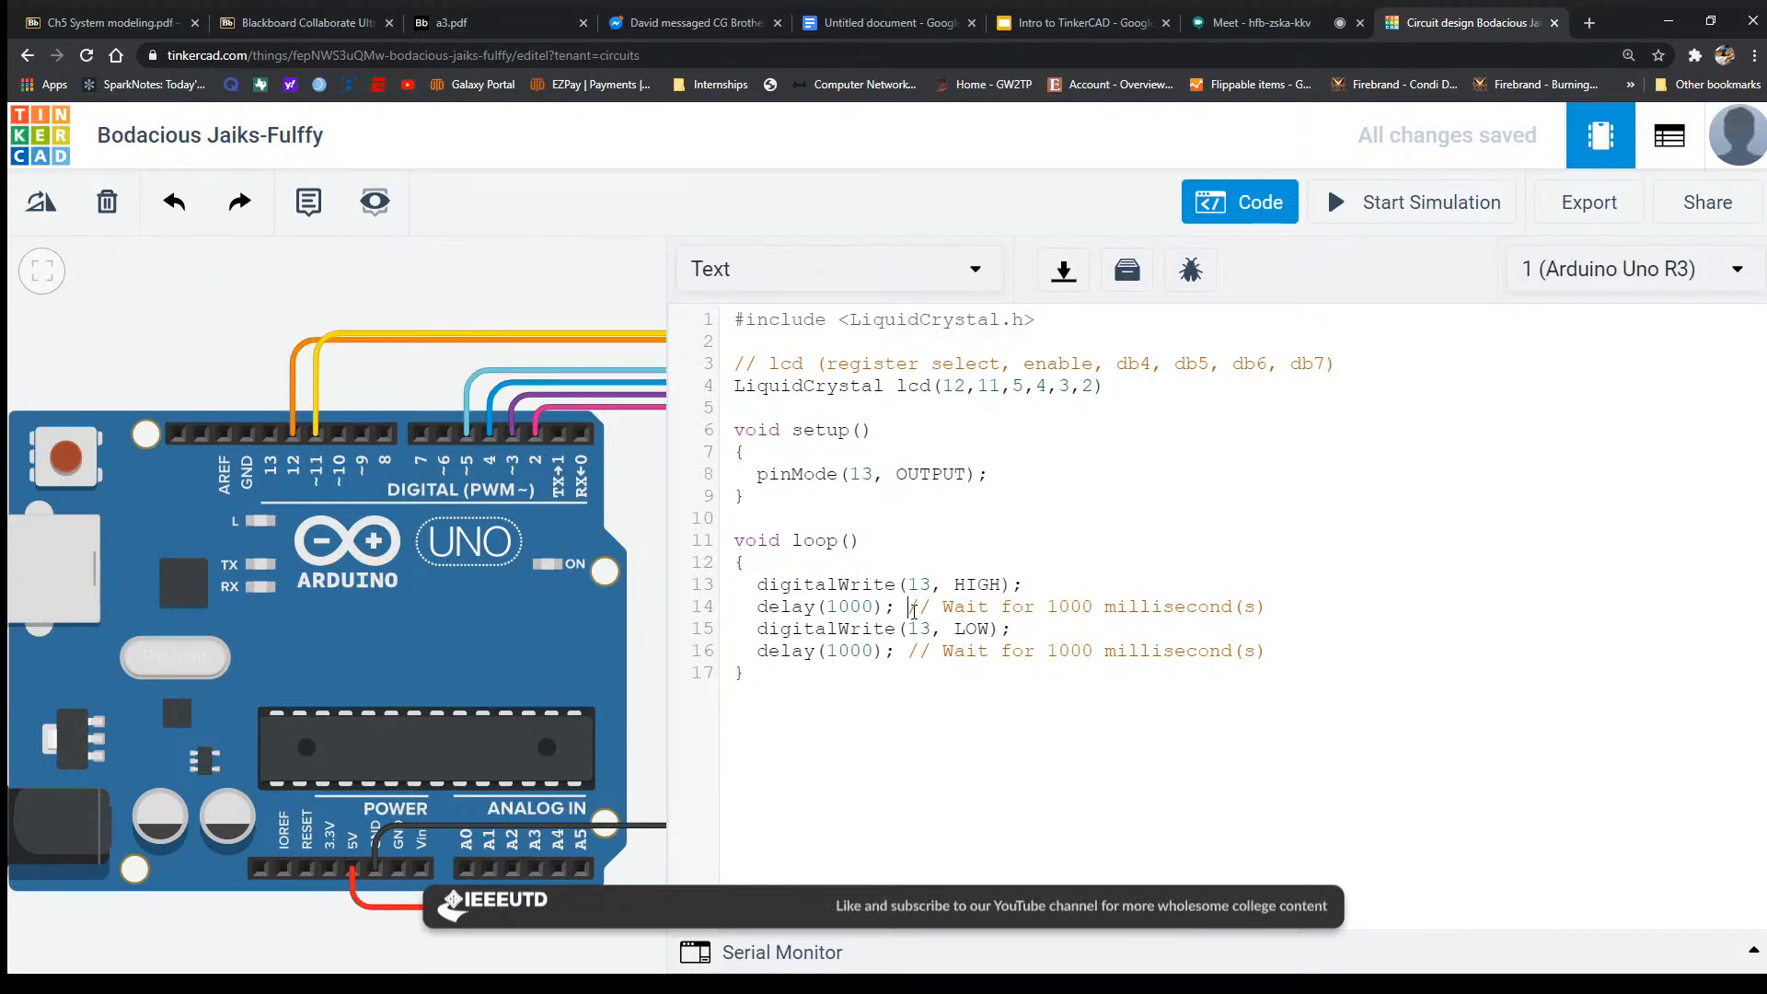
pyautogui.doubleClick(879, 606)
pyautogui.doubleClick(867, 606)
pyautogui.click(1135, 392)
pyautogui.moveTo(736, 364); pyautogui.dragTo(1337, 364)
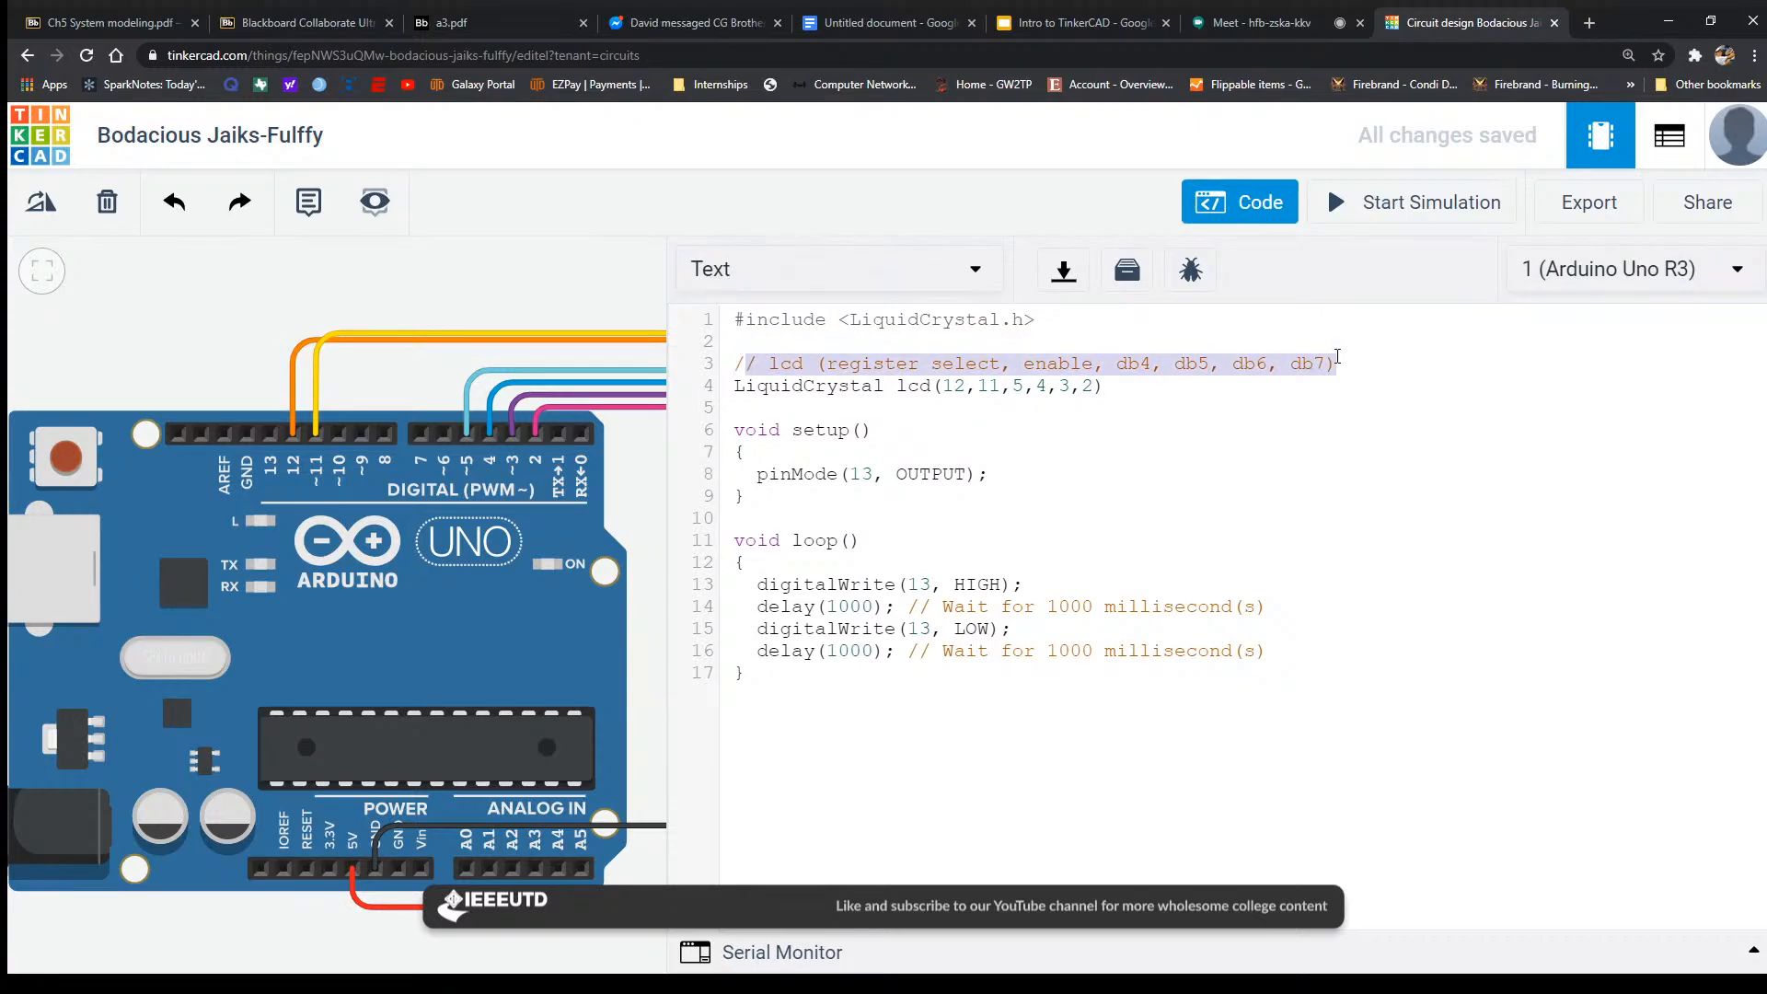
pyautogui.click(1339, 364)
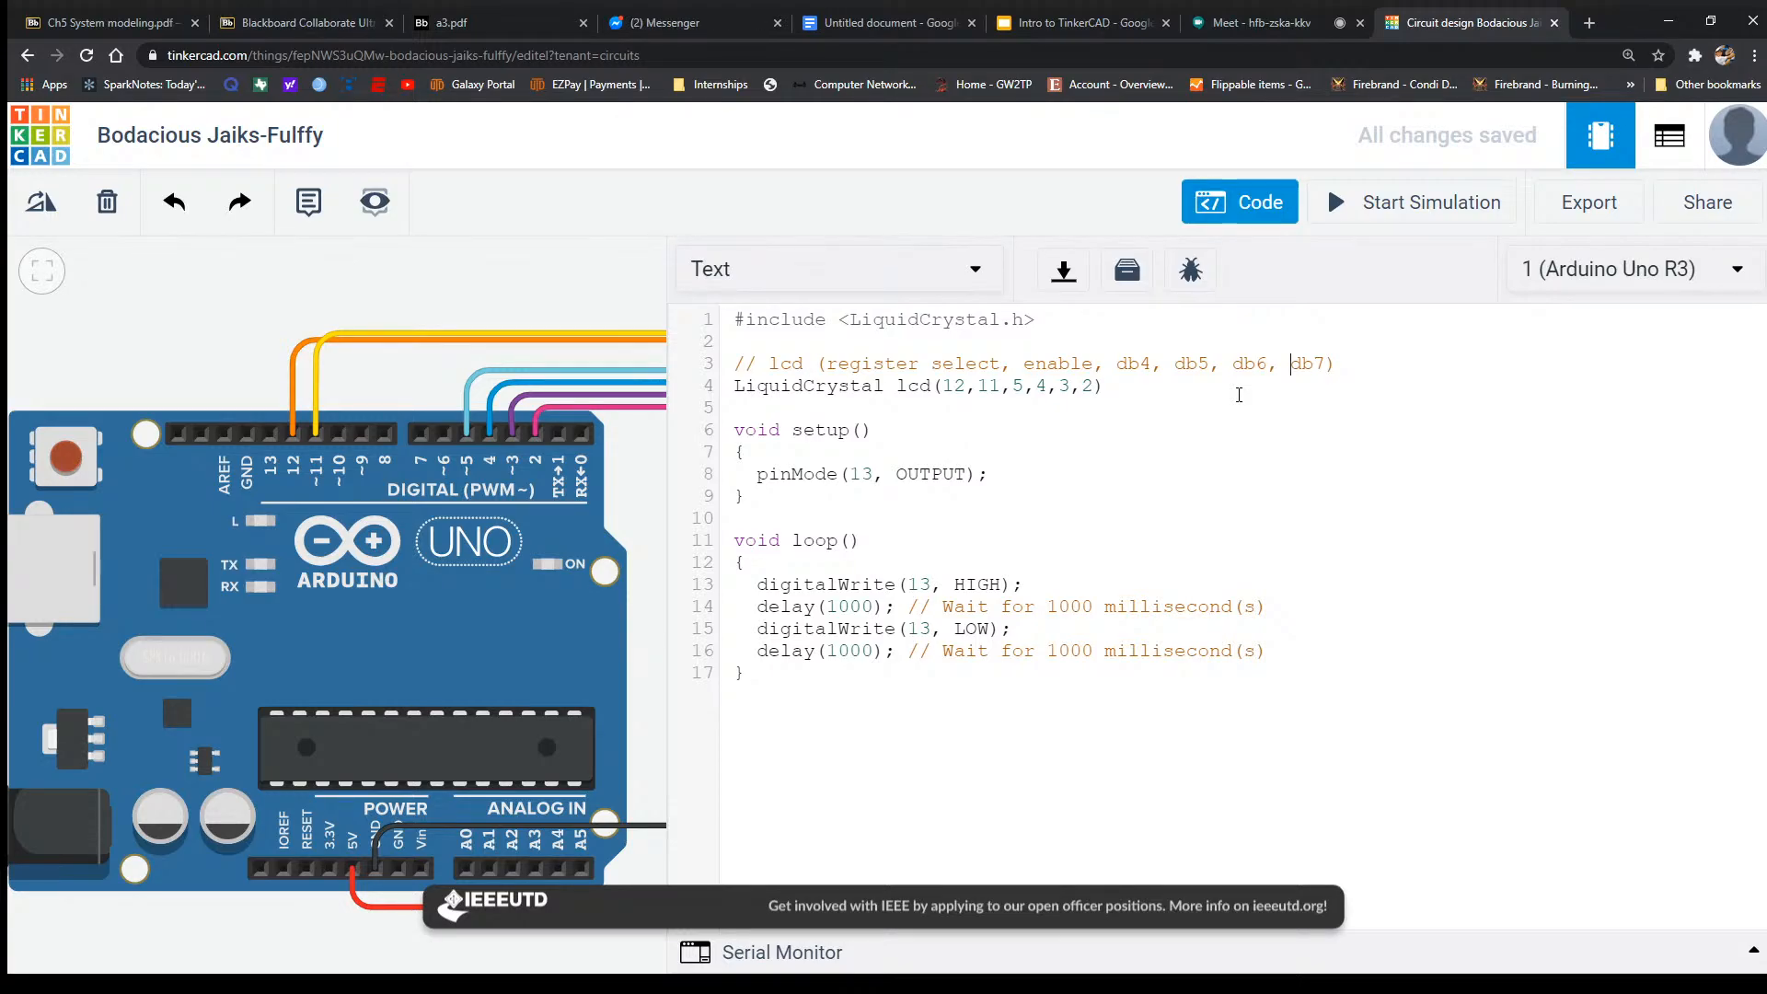
# Compare the lcd declaration's pin numbers with the register select, enable and data bit names in the comment above.
pyautogui.doubleClick(954, 386)
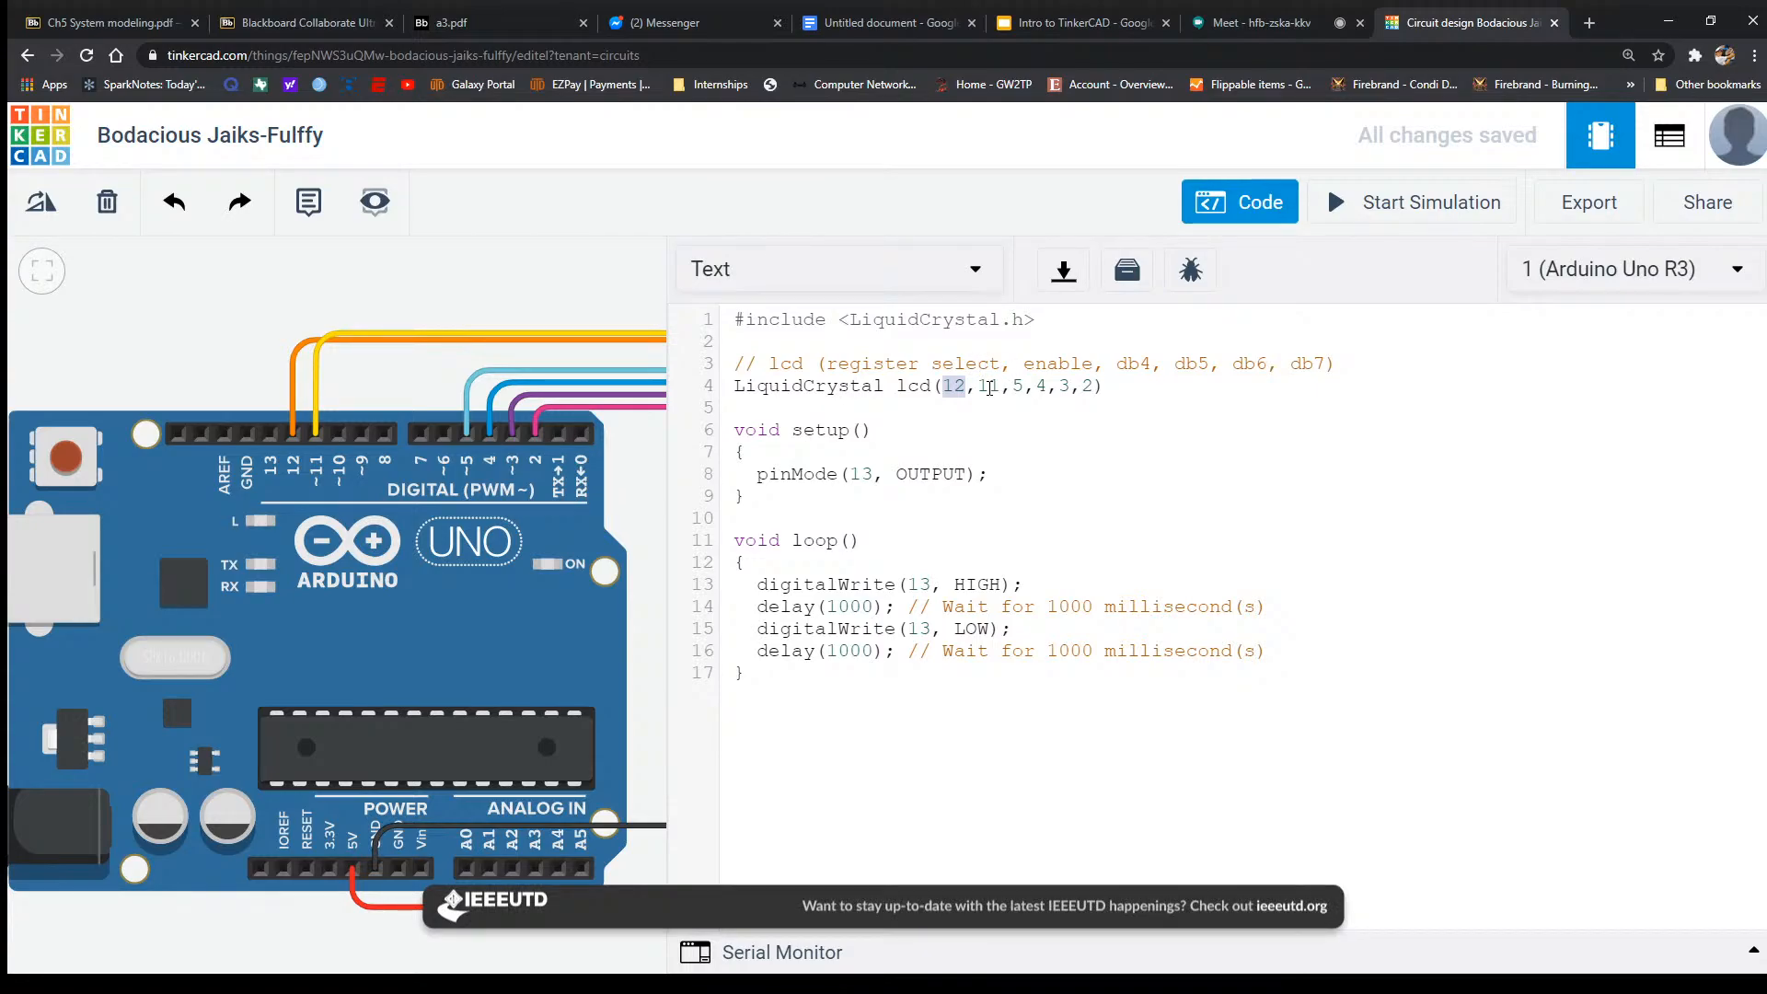
pyautogui.doubleClick(990, 387)
pyautogui.moveTo(1014, 387); pyautogui.dragTo(1090, 387)
pyautogui.click(1125, 379)
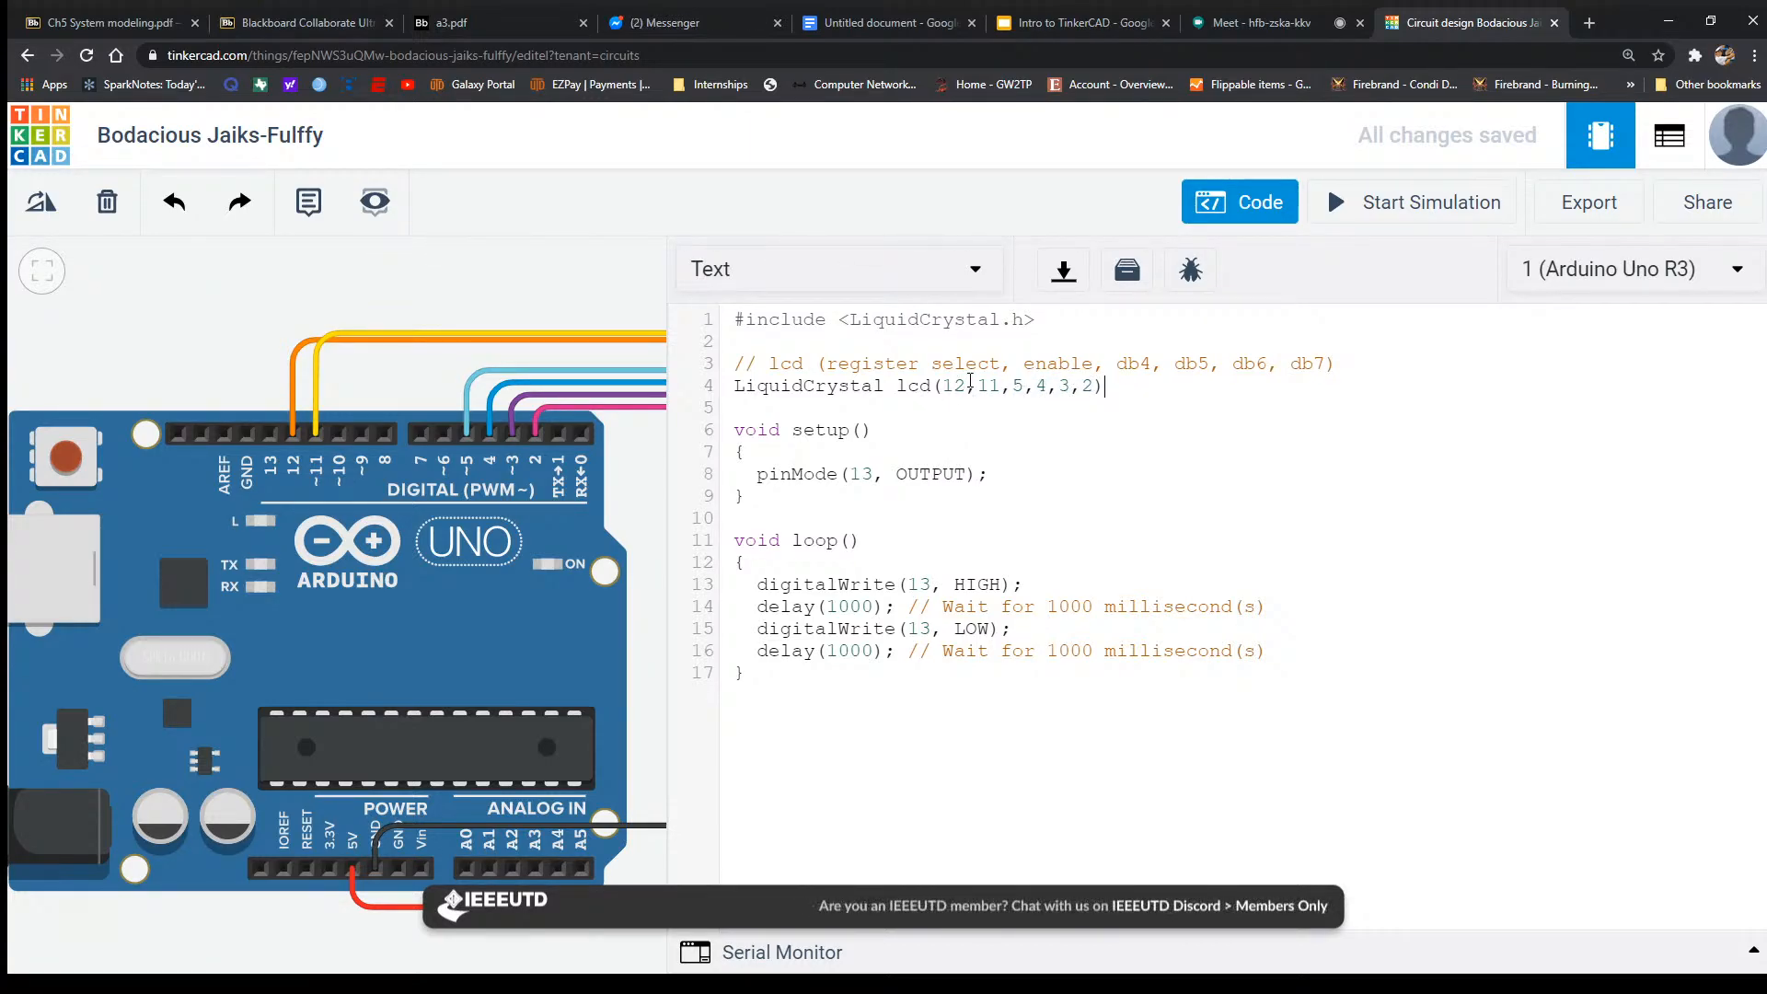
pyautogui.doubleClick(945, 387)
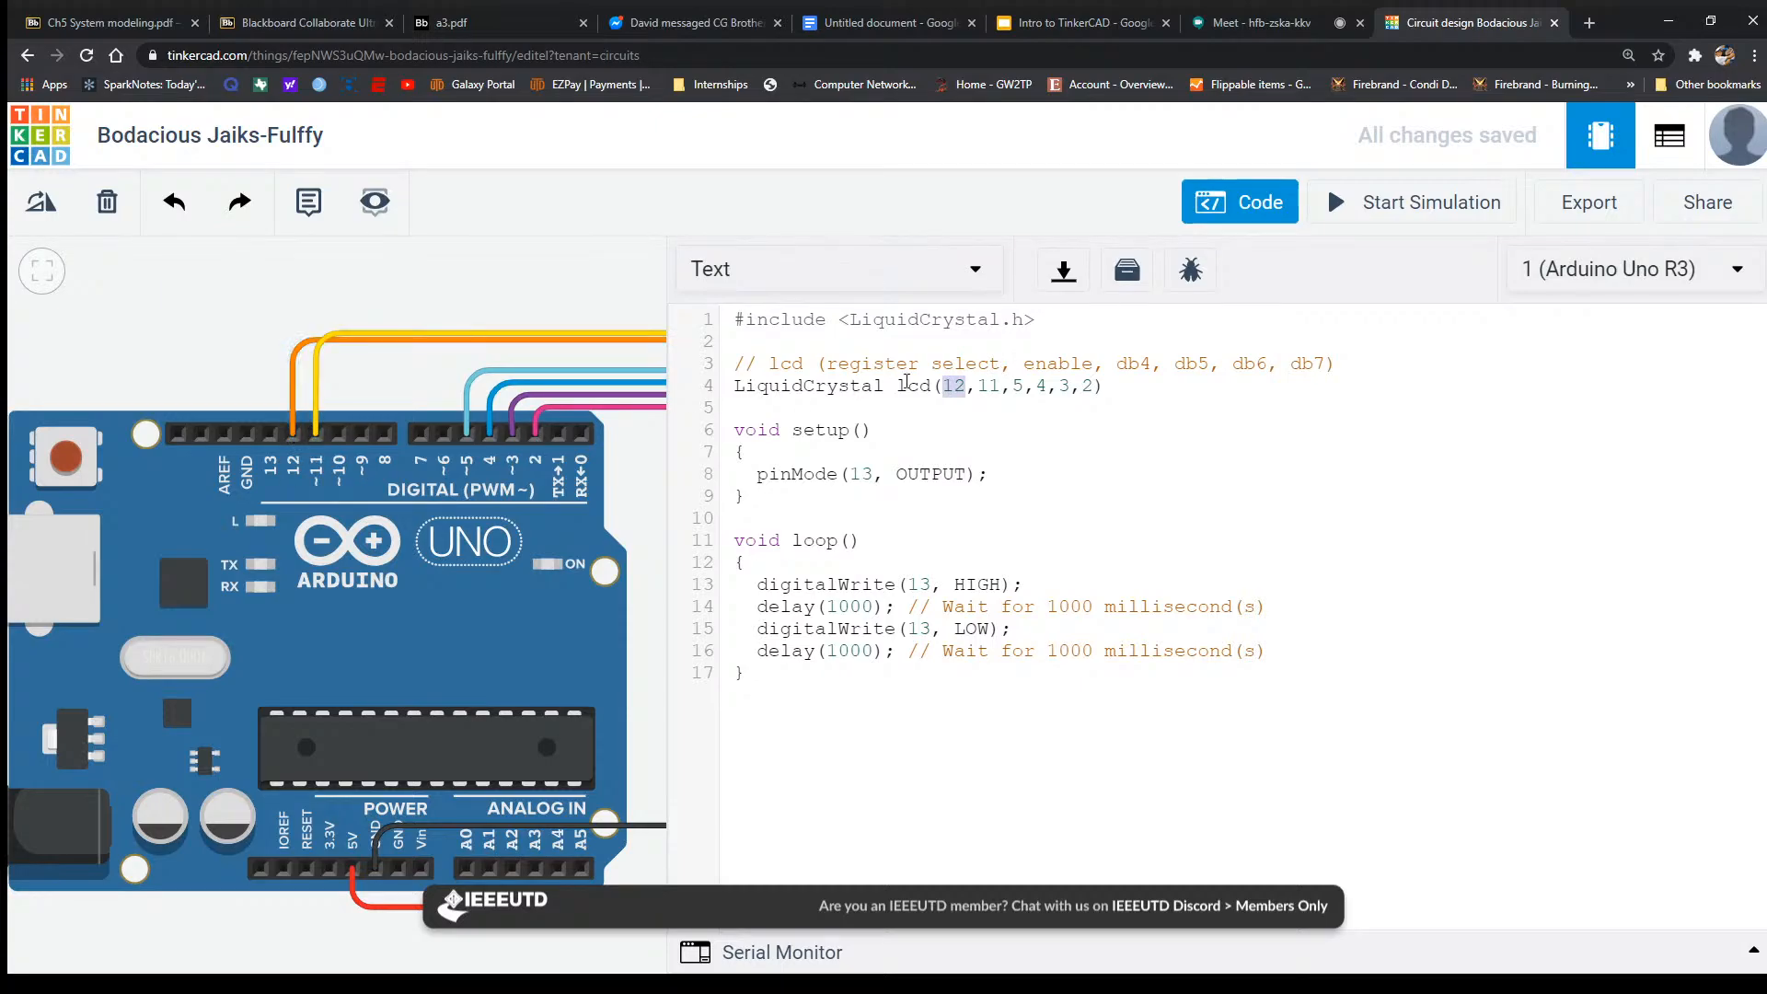
pyautogui.doubleClick(964, 364)
pyautogui.doubleClick(885, 360)
pyautogui.doubleClick(985, 360)
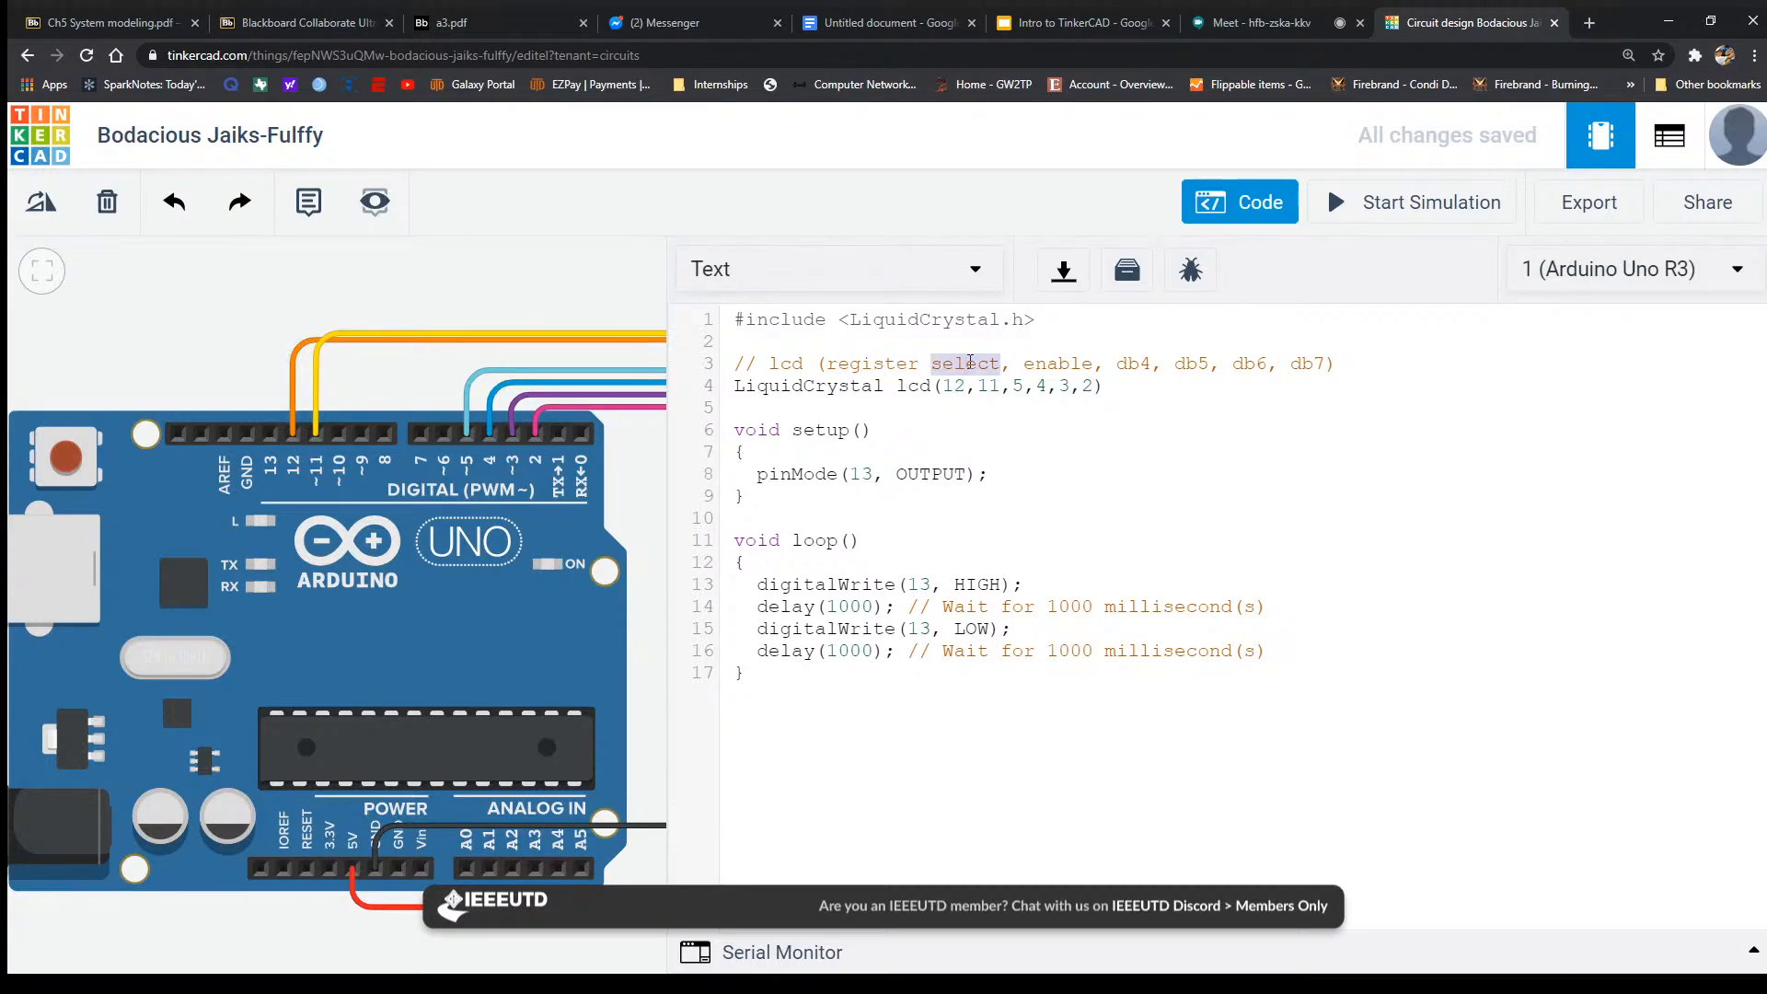
pyautogui.doubleClick(888, 362)
pyautogui.doubleClick(966, 362)
pyautogui.click(957, 387)
pyautogui.doubleClick(957, 386)
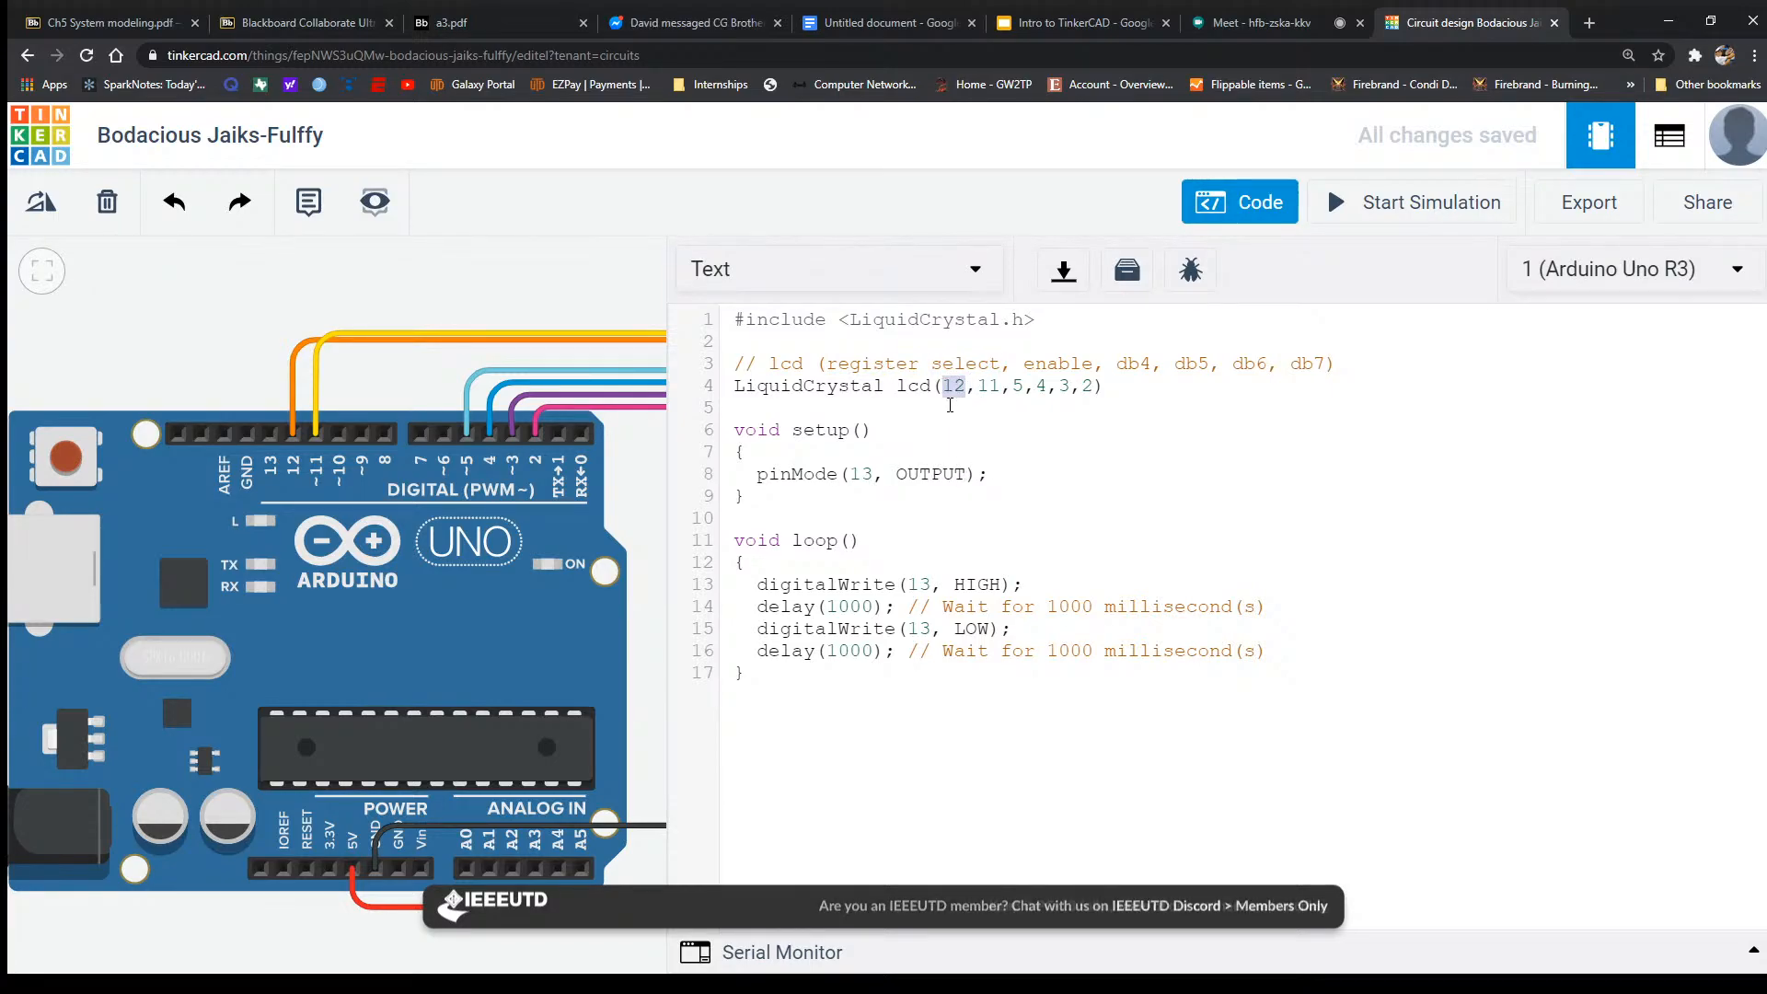
pyautogui.click(958, 387)
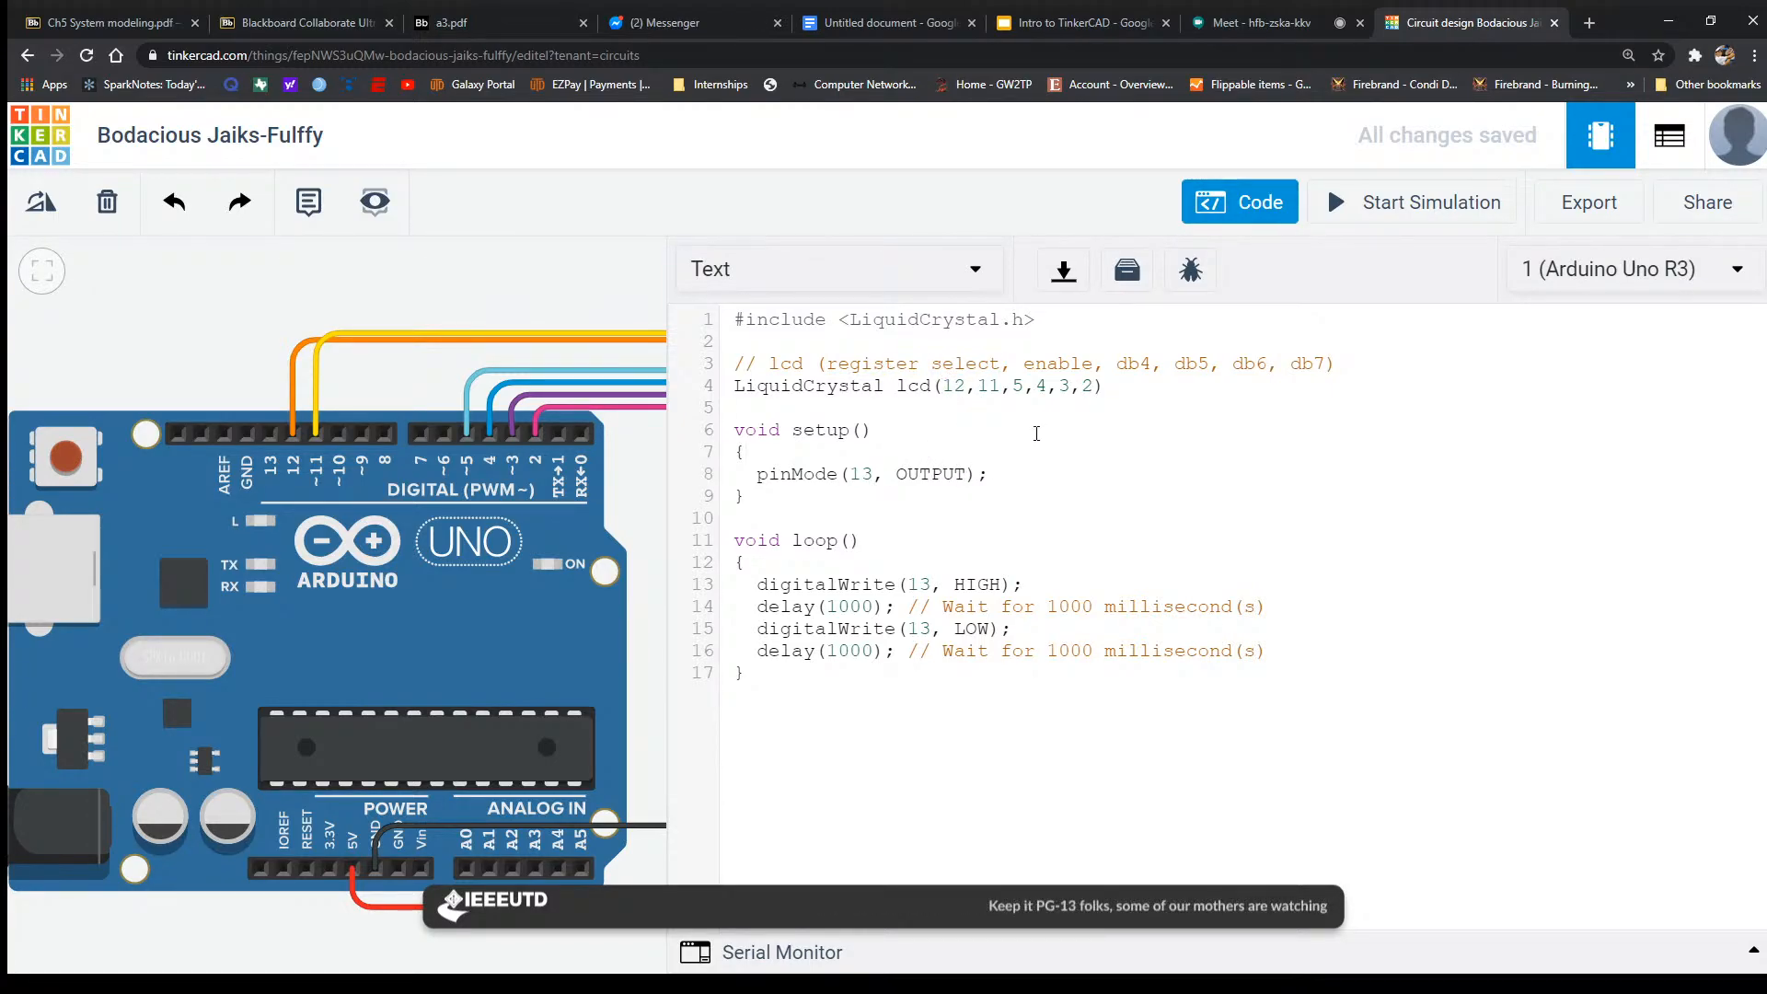
# Add lcd.begin(16,2) as the first line of the setup function.
pyautogui.press('Return')
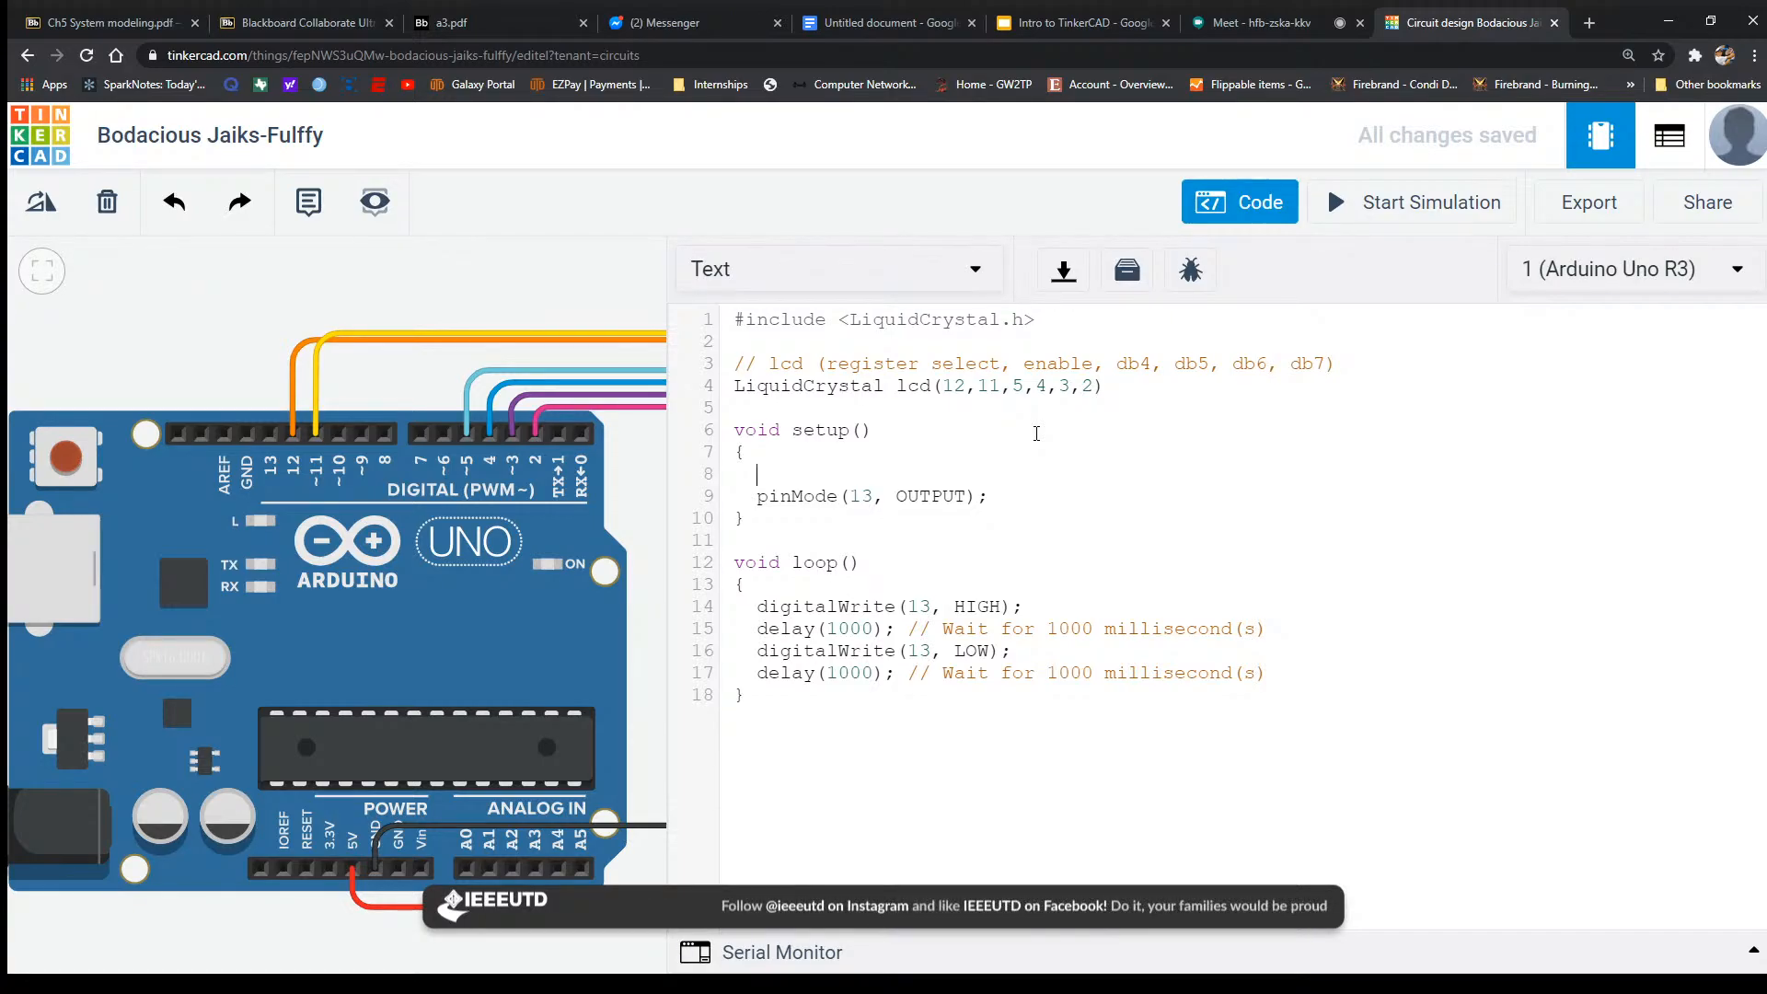
pyautogui.write('lcd.')
pyautogui.write('begin')
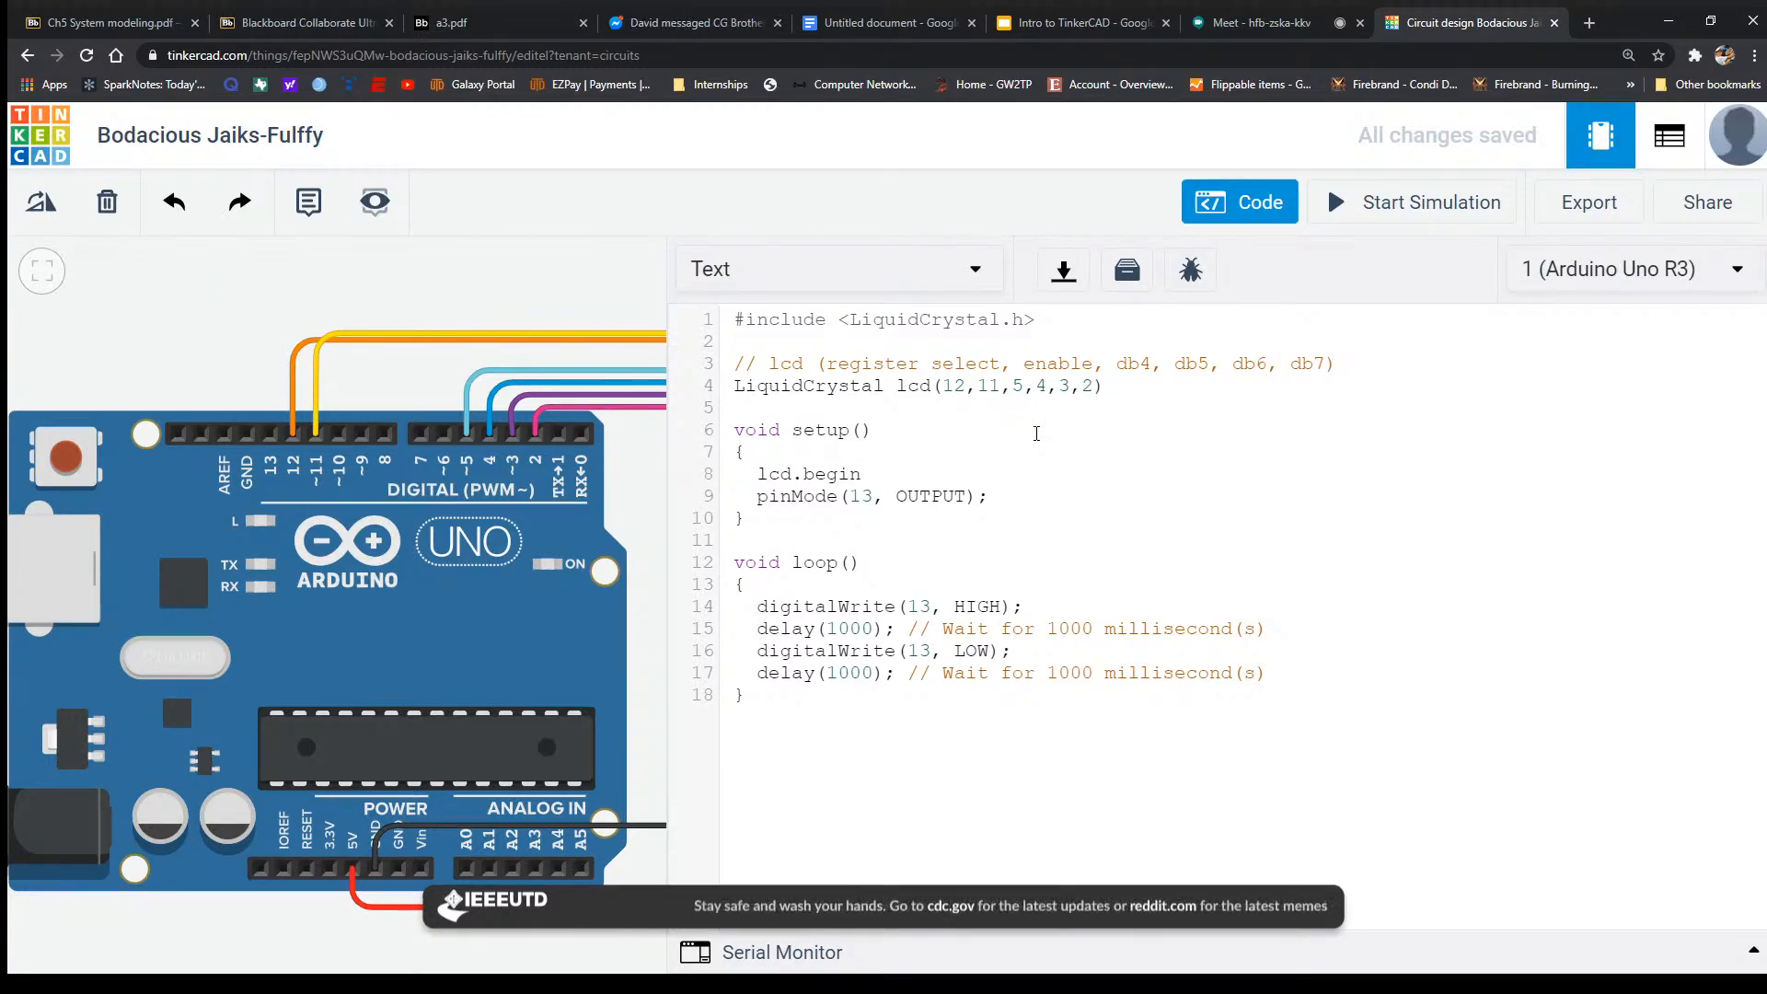
pyautogui.write('()16,2')
# Delete the pinMode statement from setup and insert a blank line above the lcd.begin call.
pyautogui.hotkey('shift', 'Home')
pyautogui.press('BackSpace')
pyautogui.press('BackSpace')
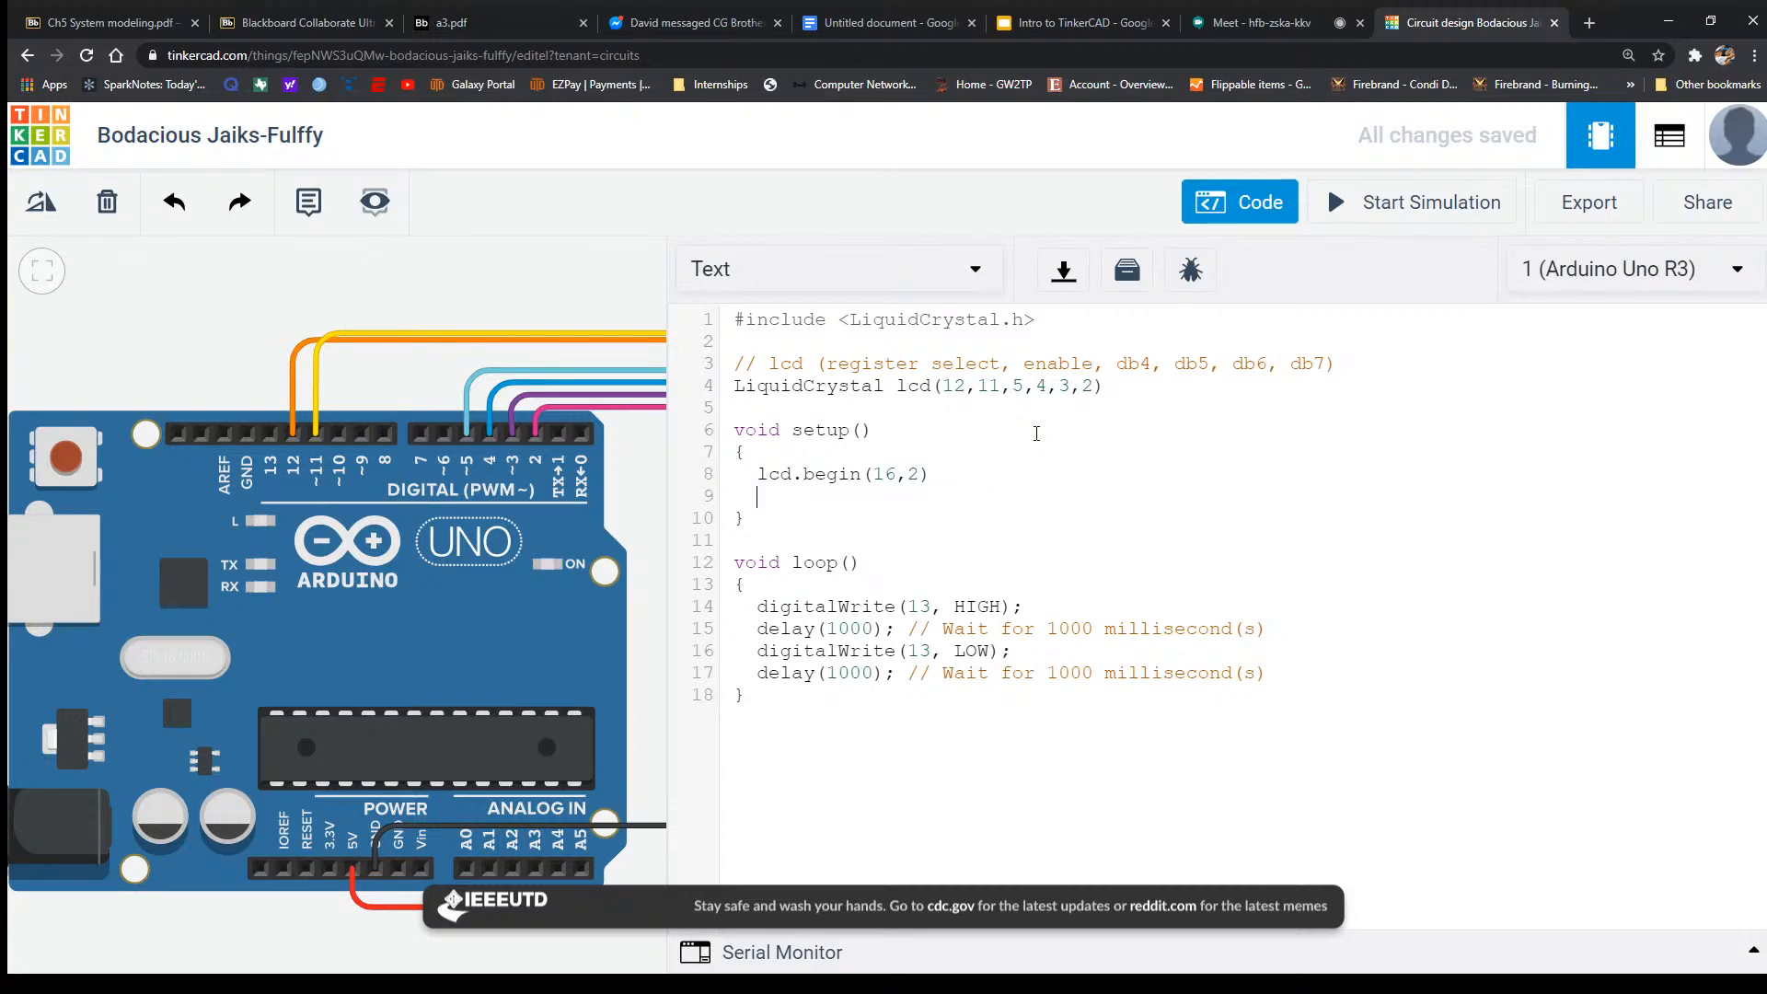
pyautogui.press('Return')
pyautogui.press('BackSpace')
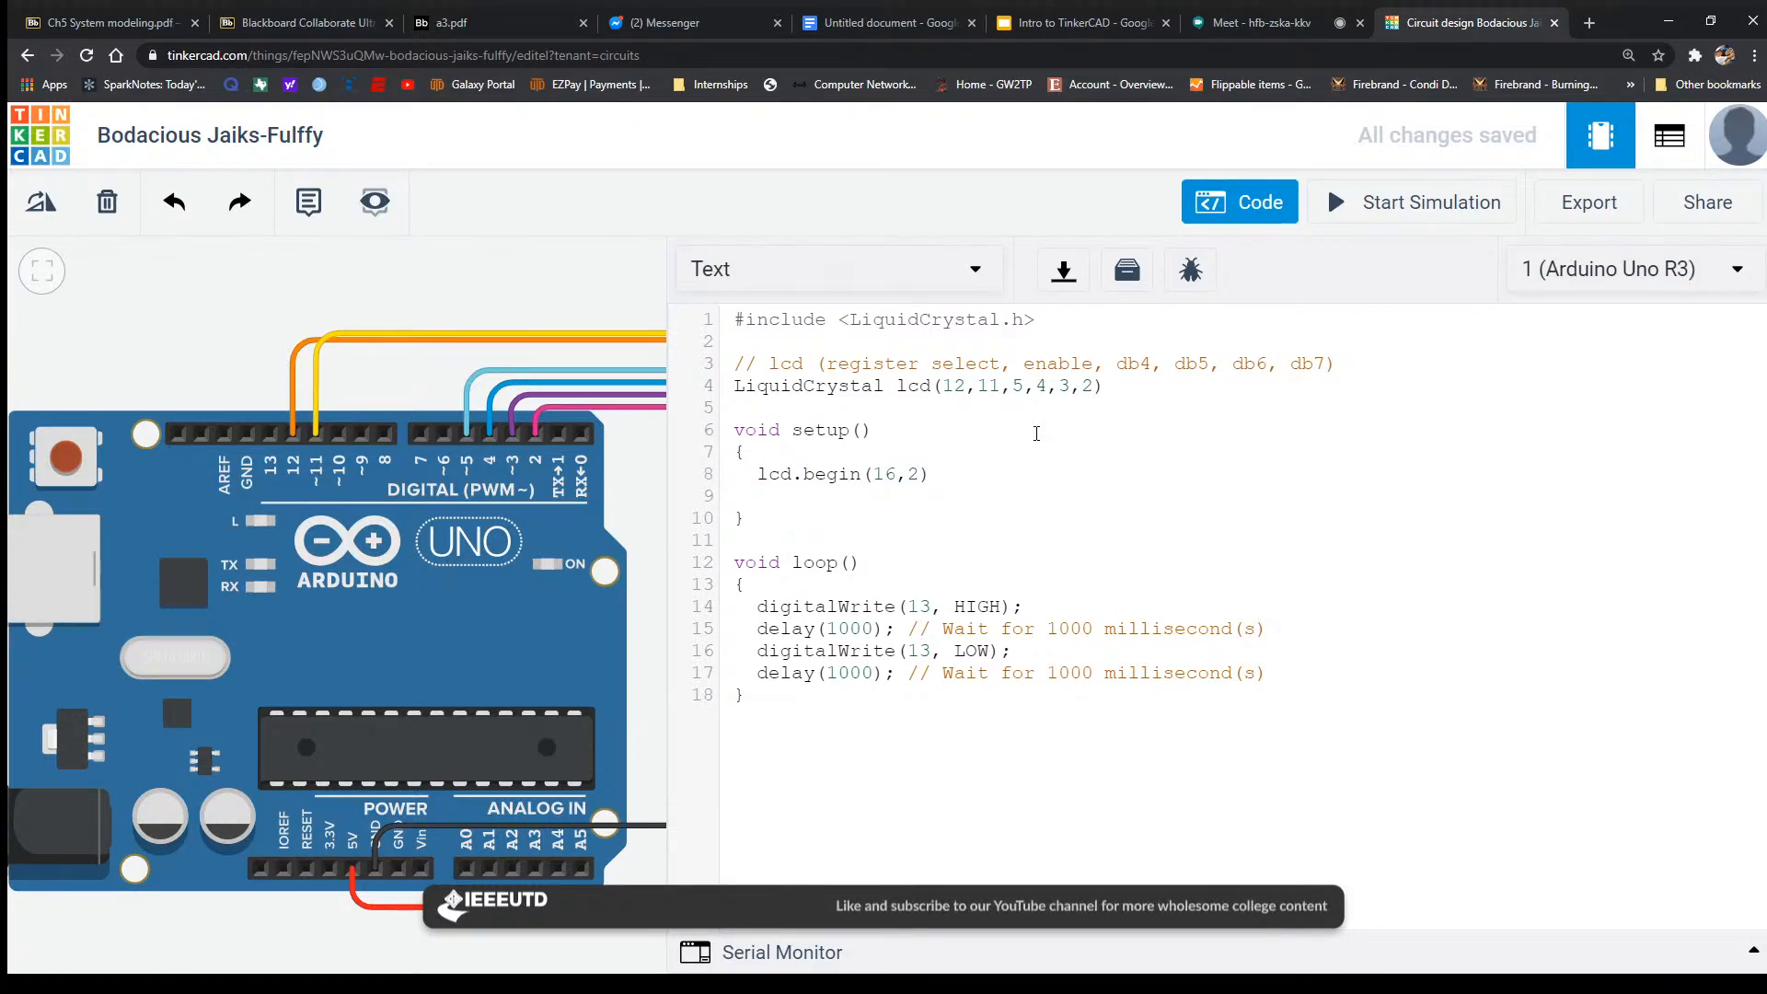
pyautogui.press('Up')
pyautogui.press('Up')
pyautogui.press('Return')
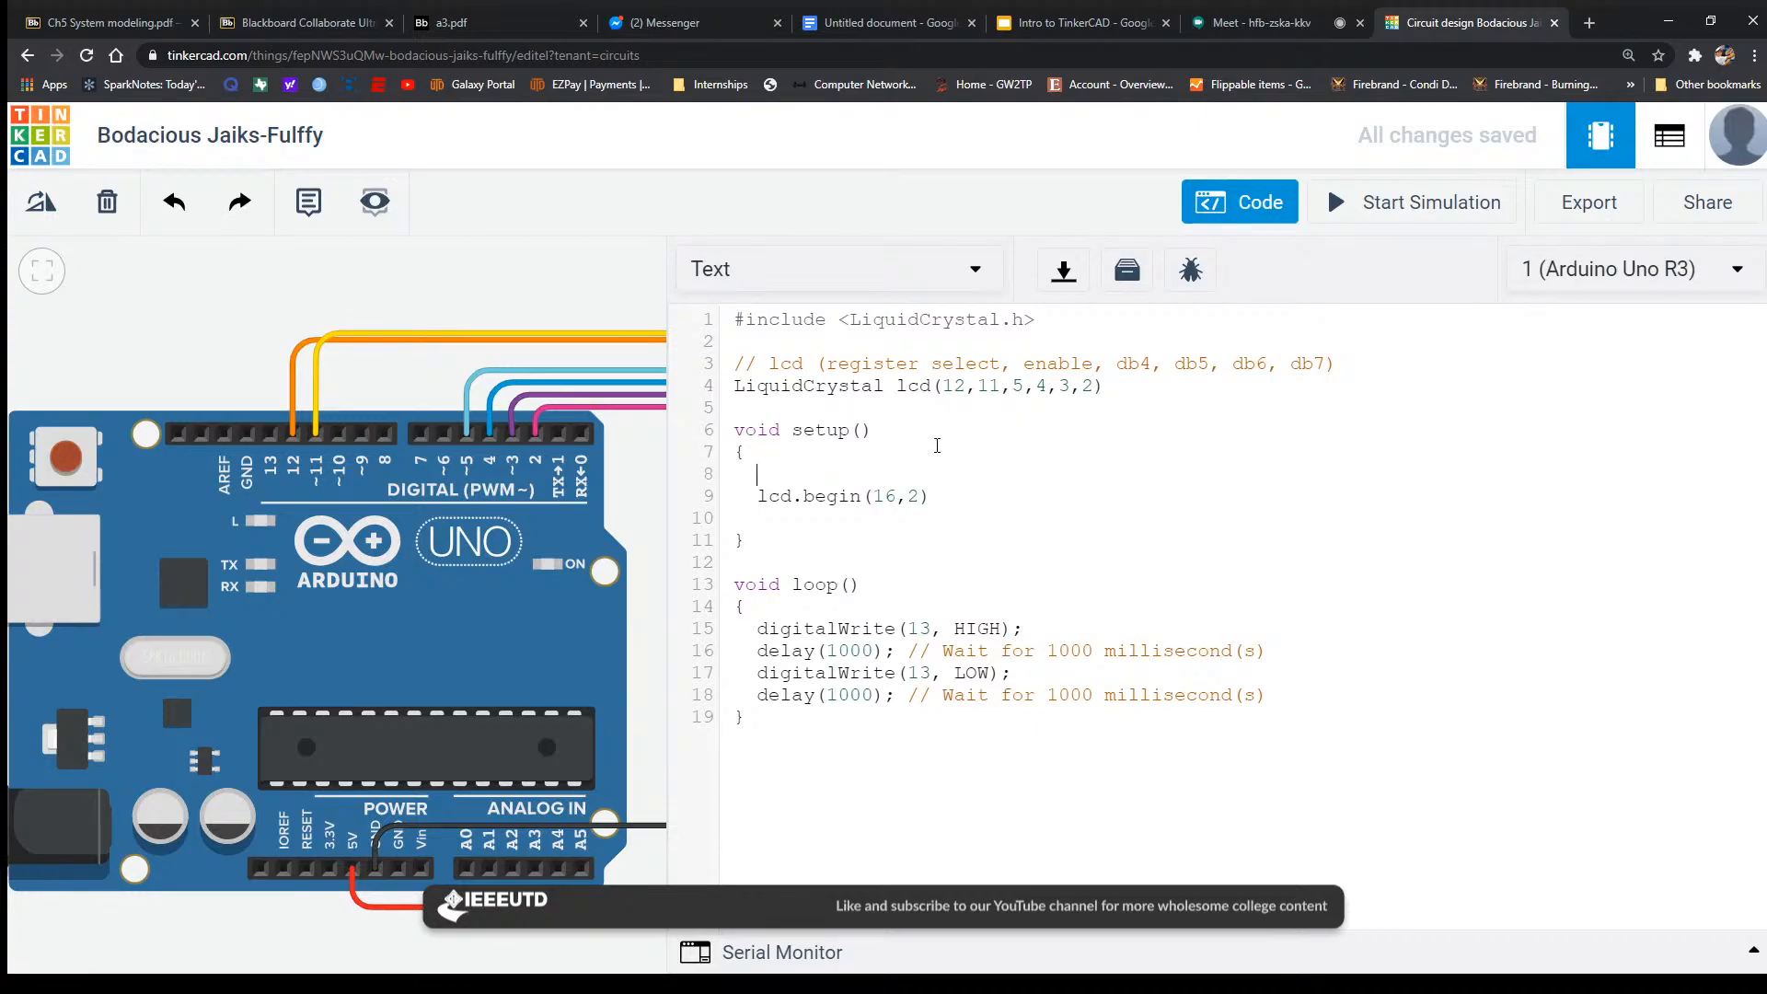
# Examine the lcd.begin call and its 16 and 2 arguments against the LCD in the circuit.
pyautogui.doubleClick(816, 497)
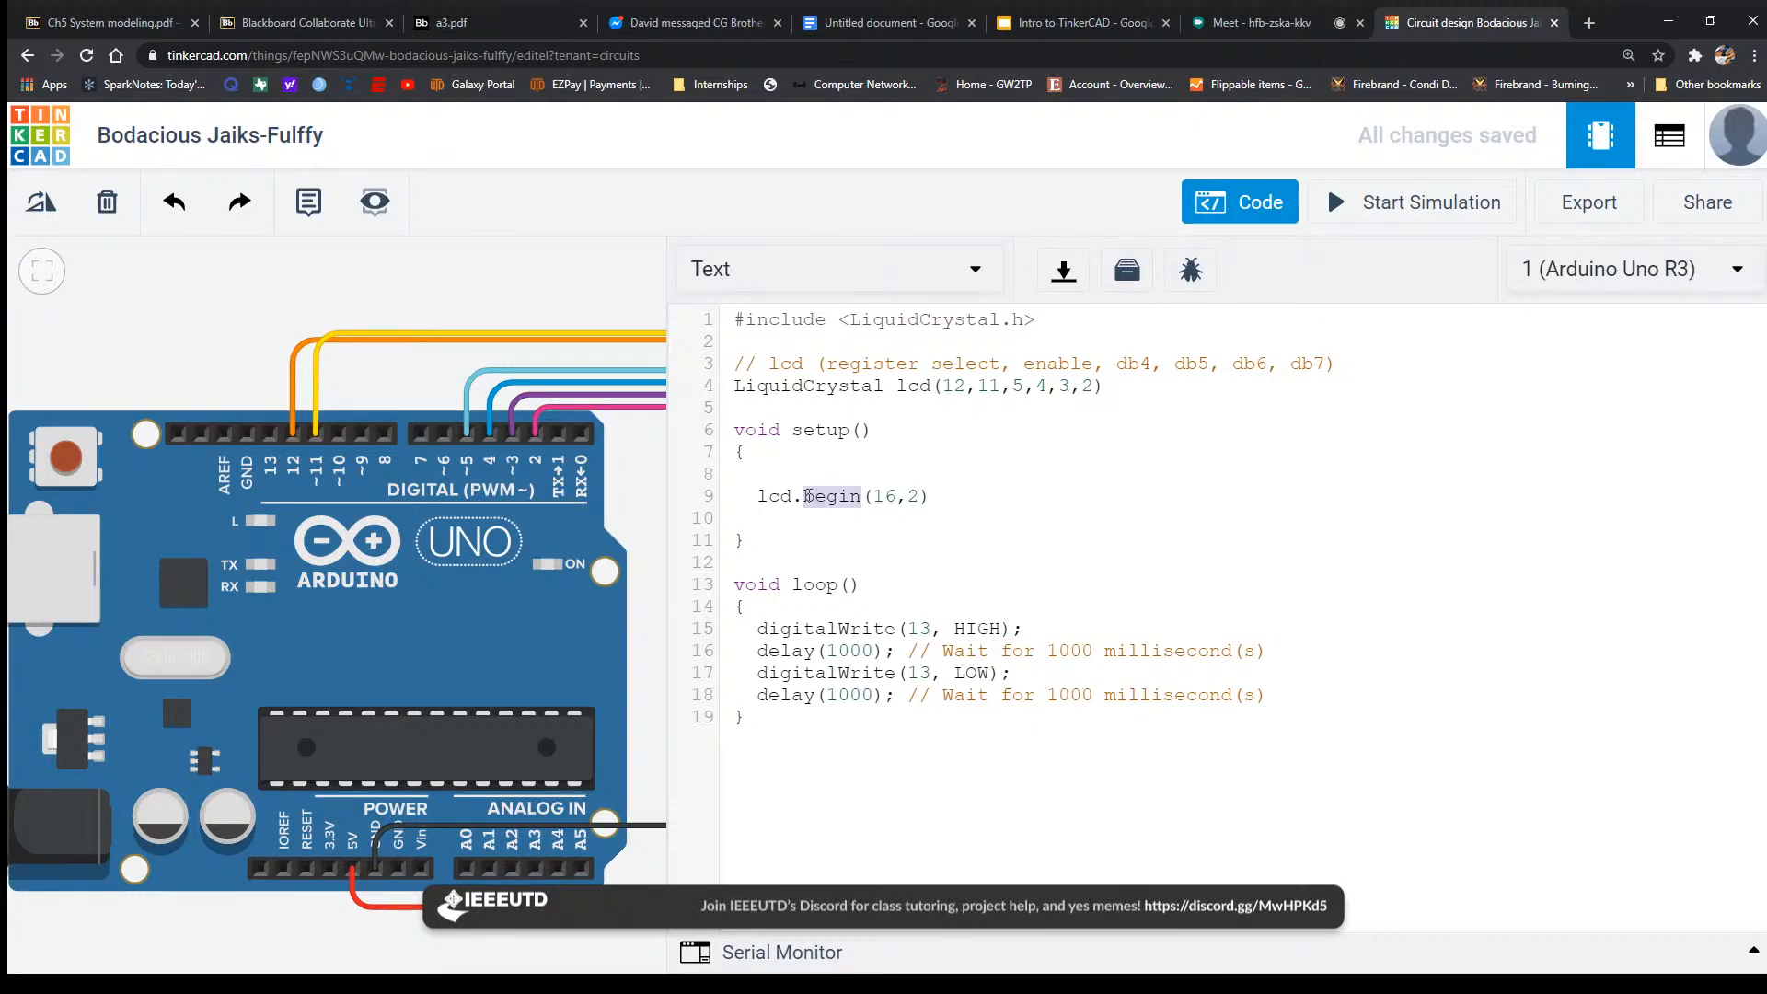
pyautogui.click(770, 497)
pyautogui.doubleClick(832, 497)
pyautogui.click(833, 474)
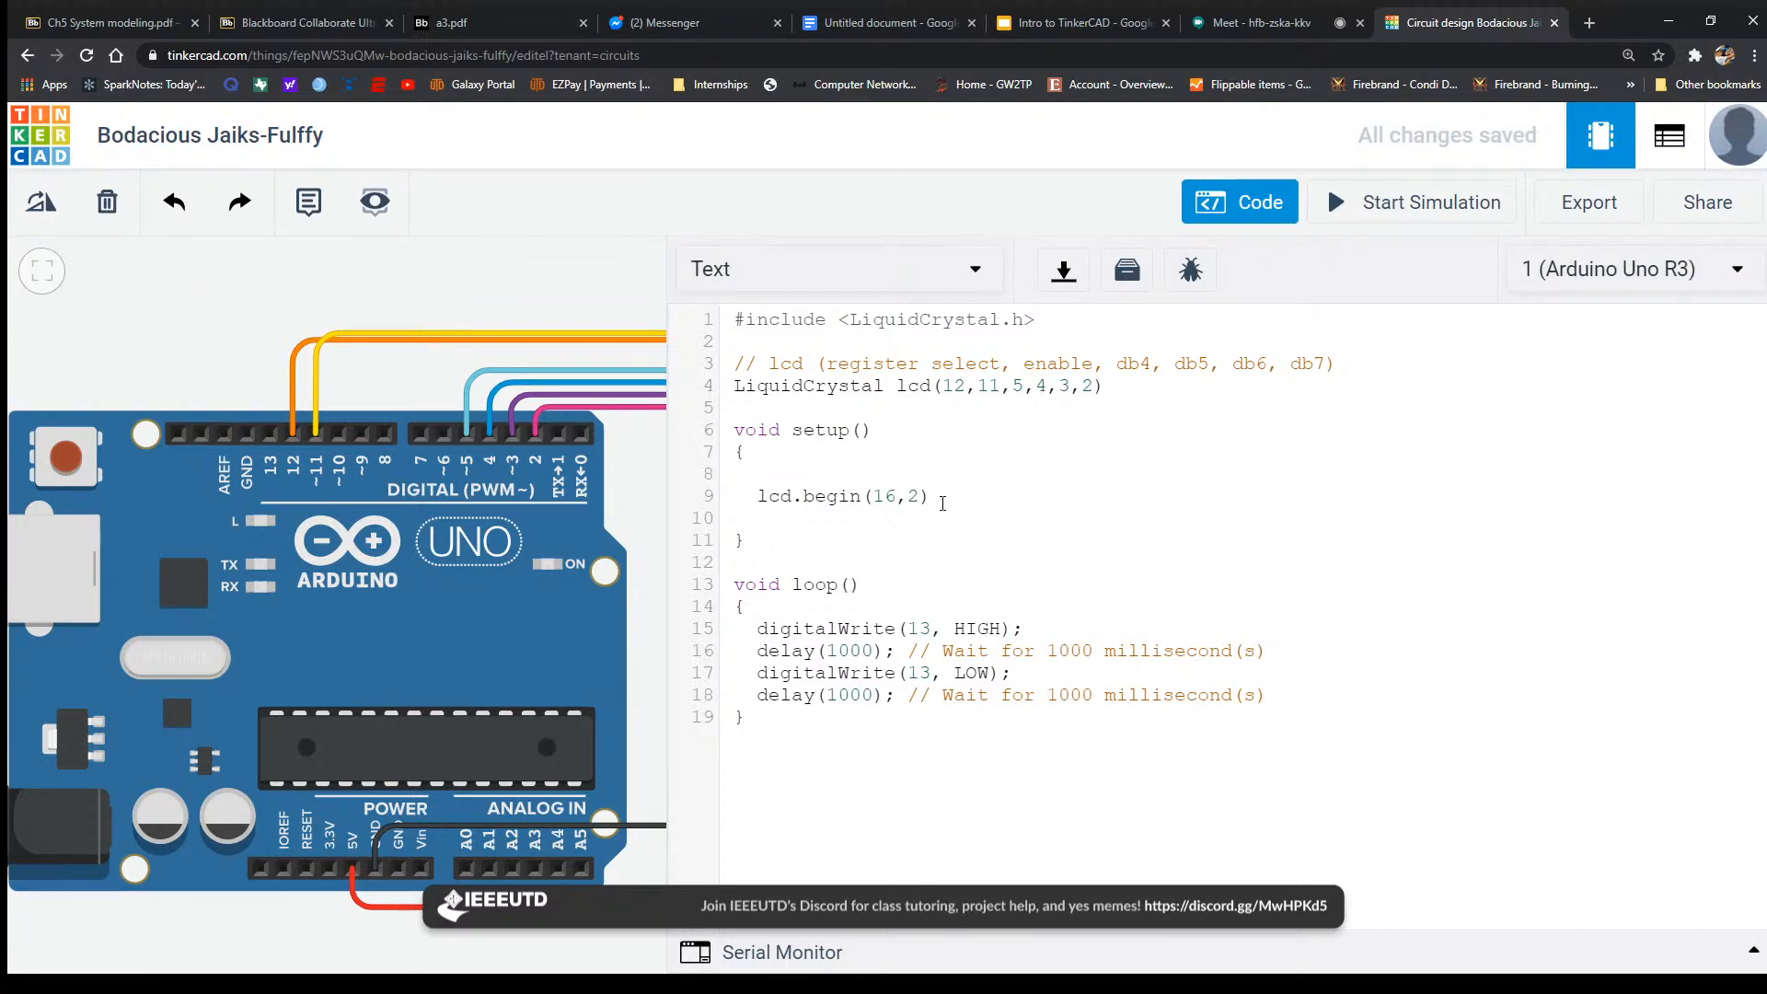
pyautogui.doubleClick(881, 497)
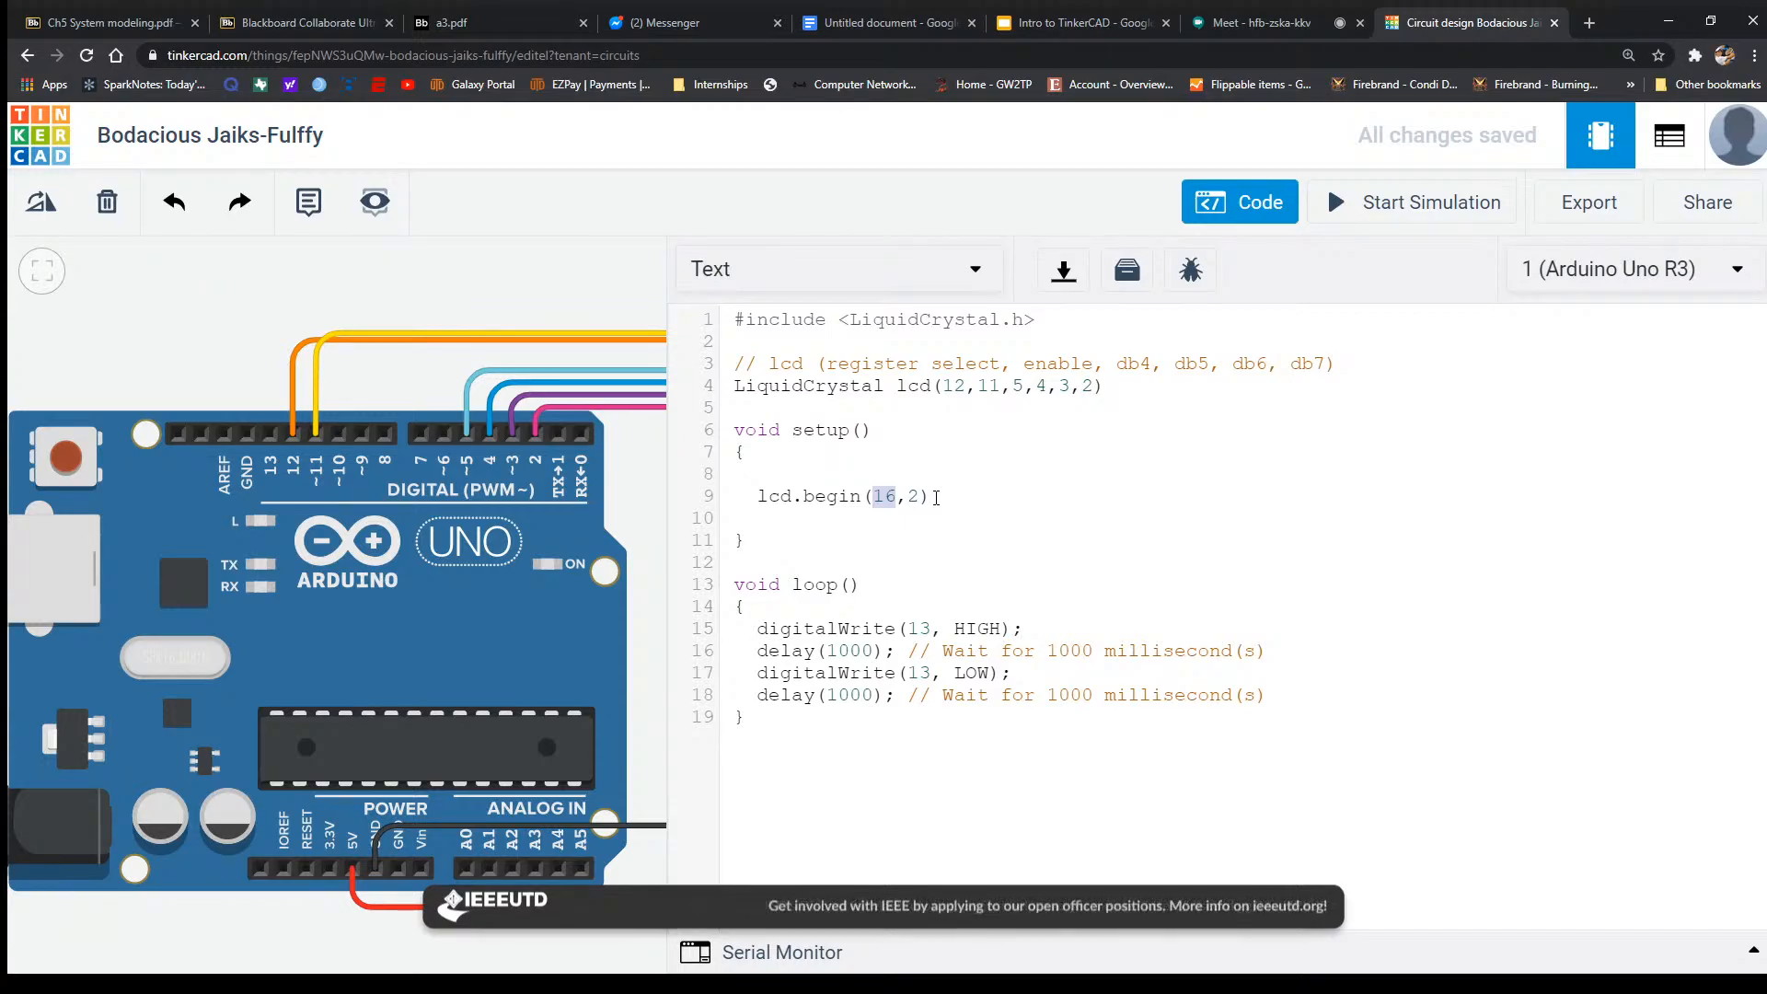
pyautogui.click(925, 497)
pyautogui.moveTo(658, 591); pyautogui.dragTo(275, 417)
pyautogui.moveTo(402, 758); pyautogui.dragTo(9, 465)
pyautogui.moveTo(411, 919); pyautogui.dragTo(286, 848)
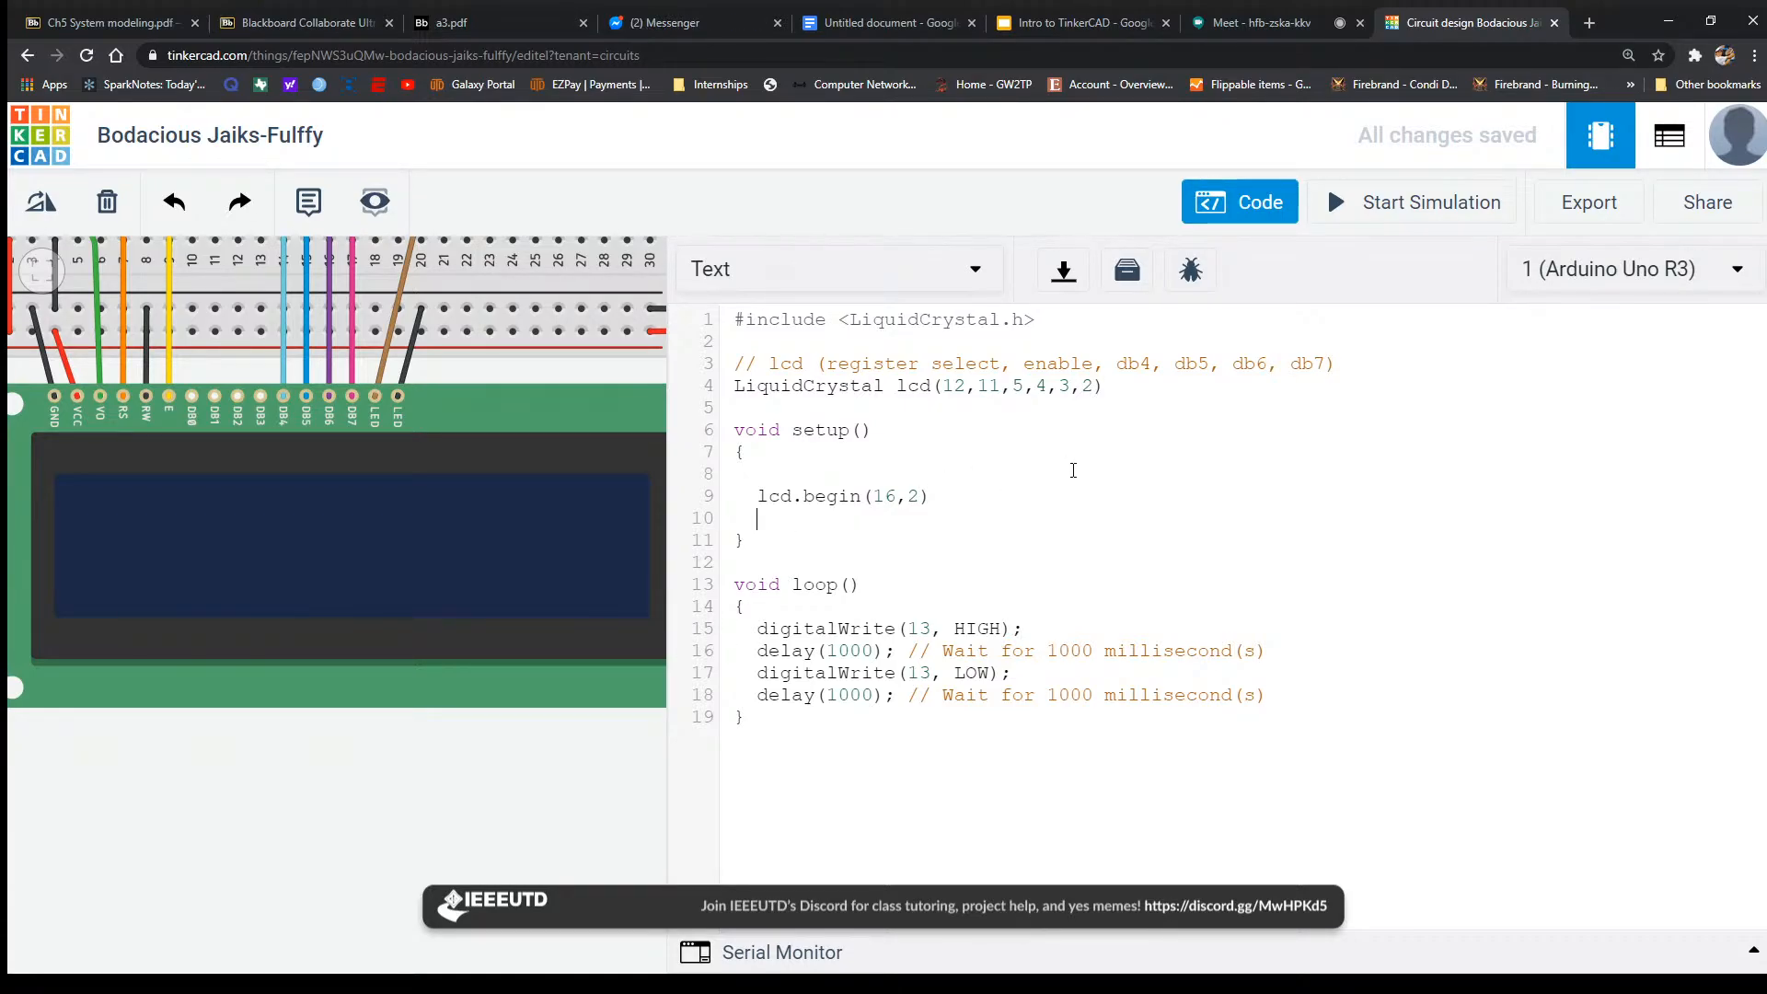
# Add lcd.print("") with an empty string below the lcd.begin call in setup.
pyautogui.write('lcd.')
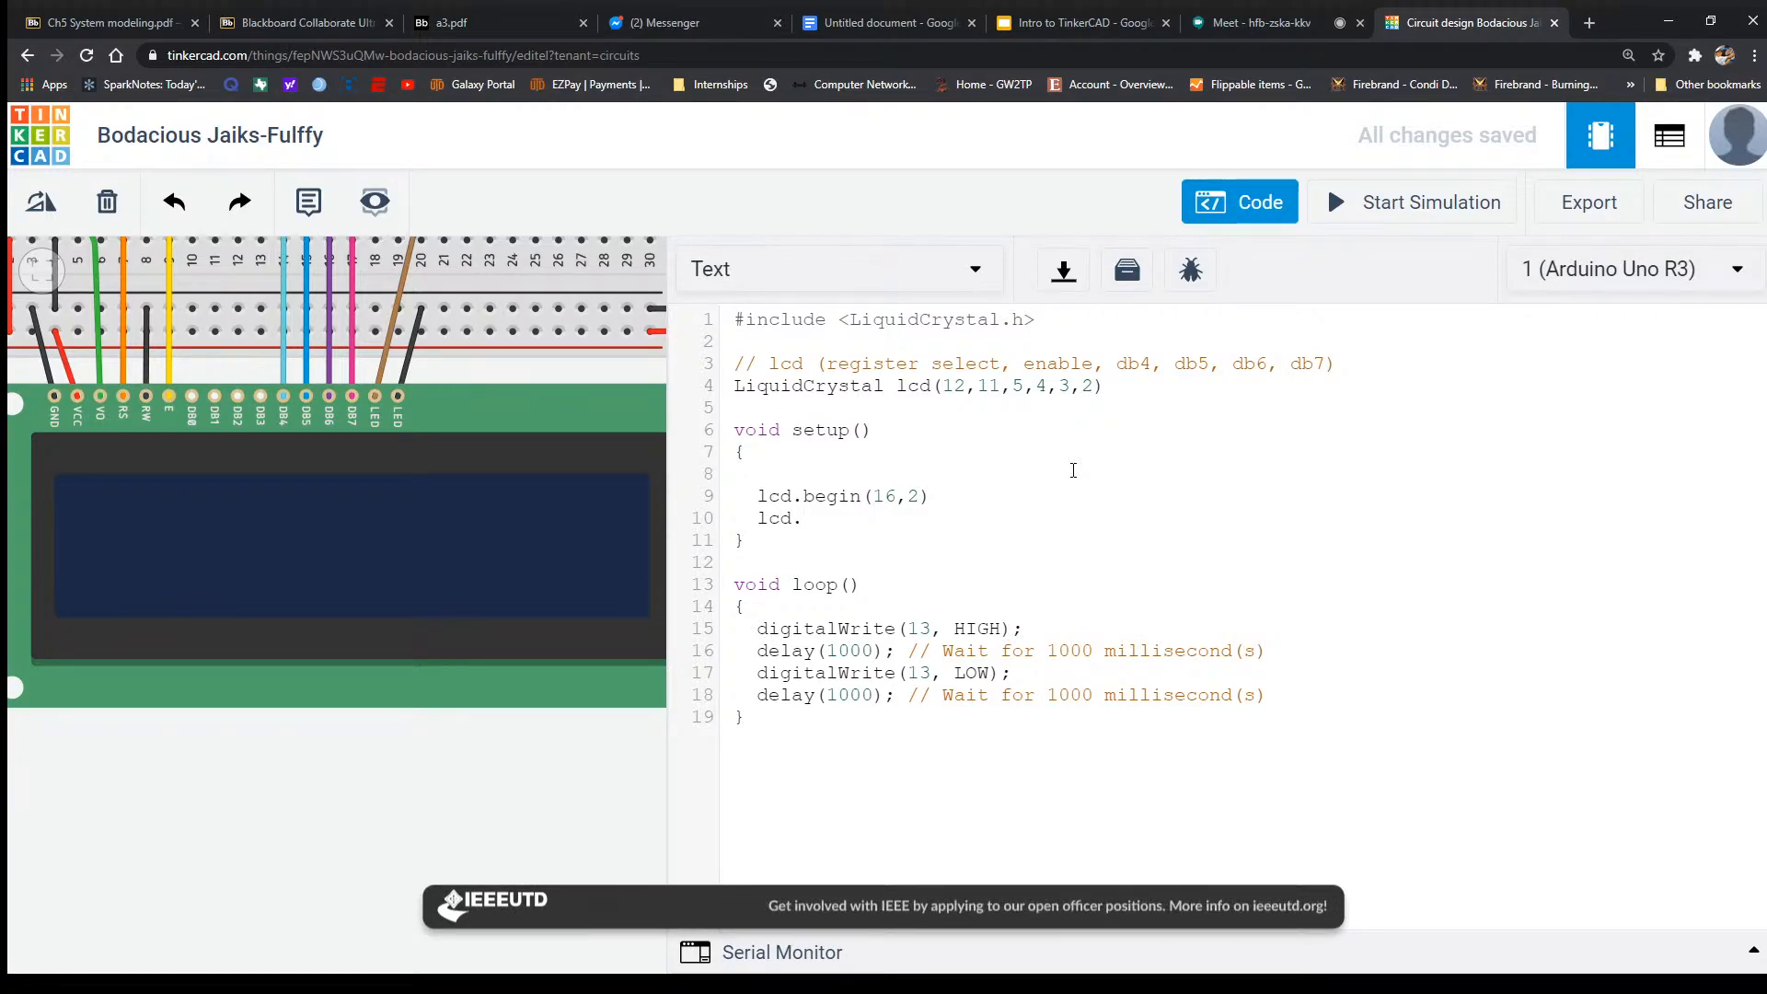
pyautogui.write('print')
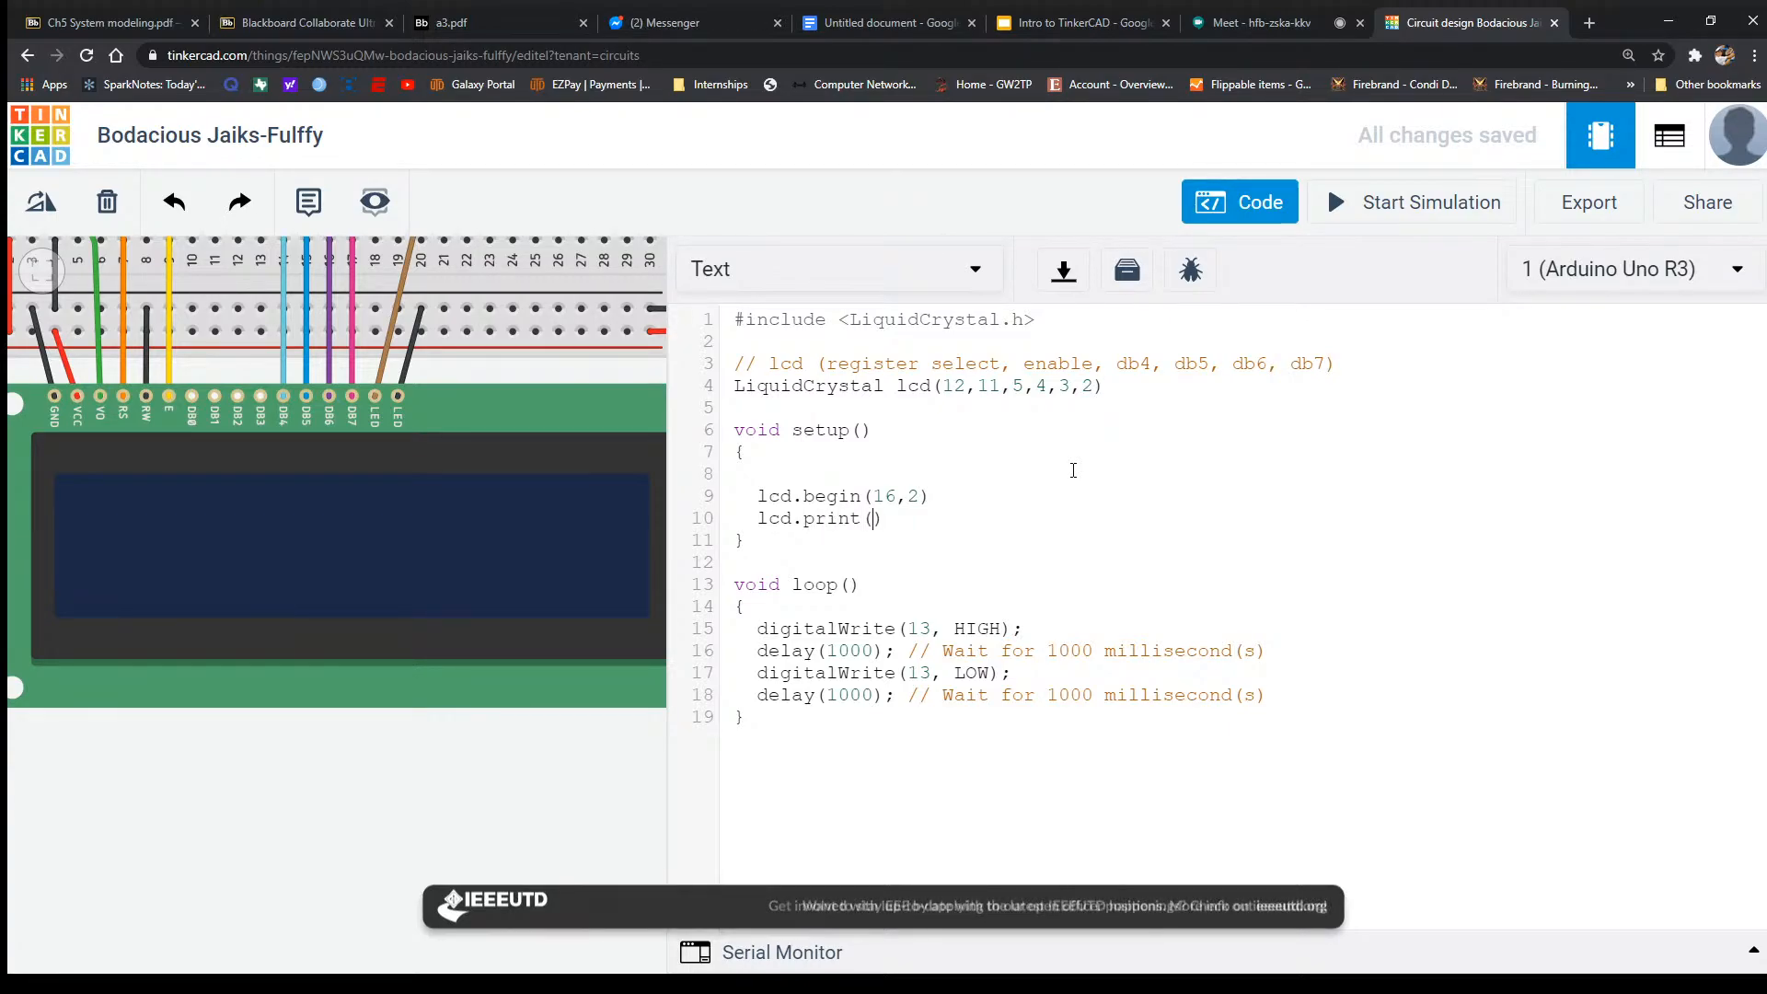
pyautogui.write('(')
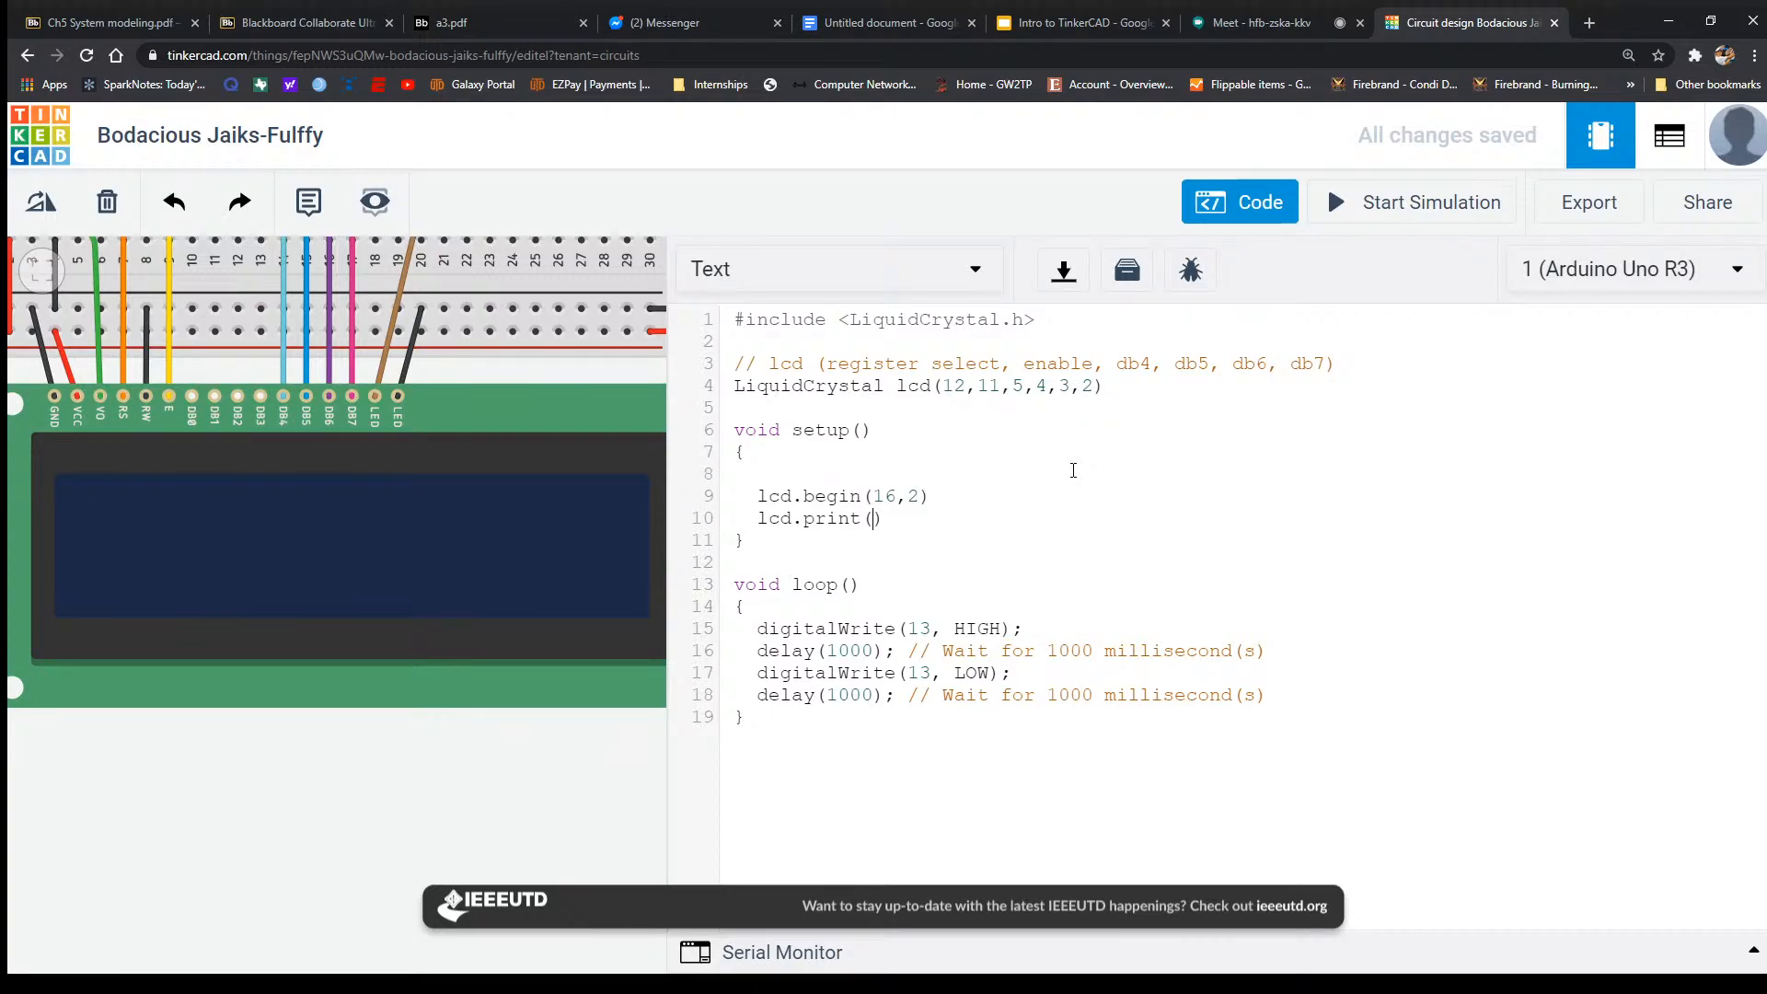
pyautogui.write('""')
pyautogui.press('Left')
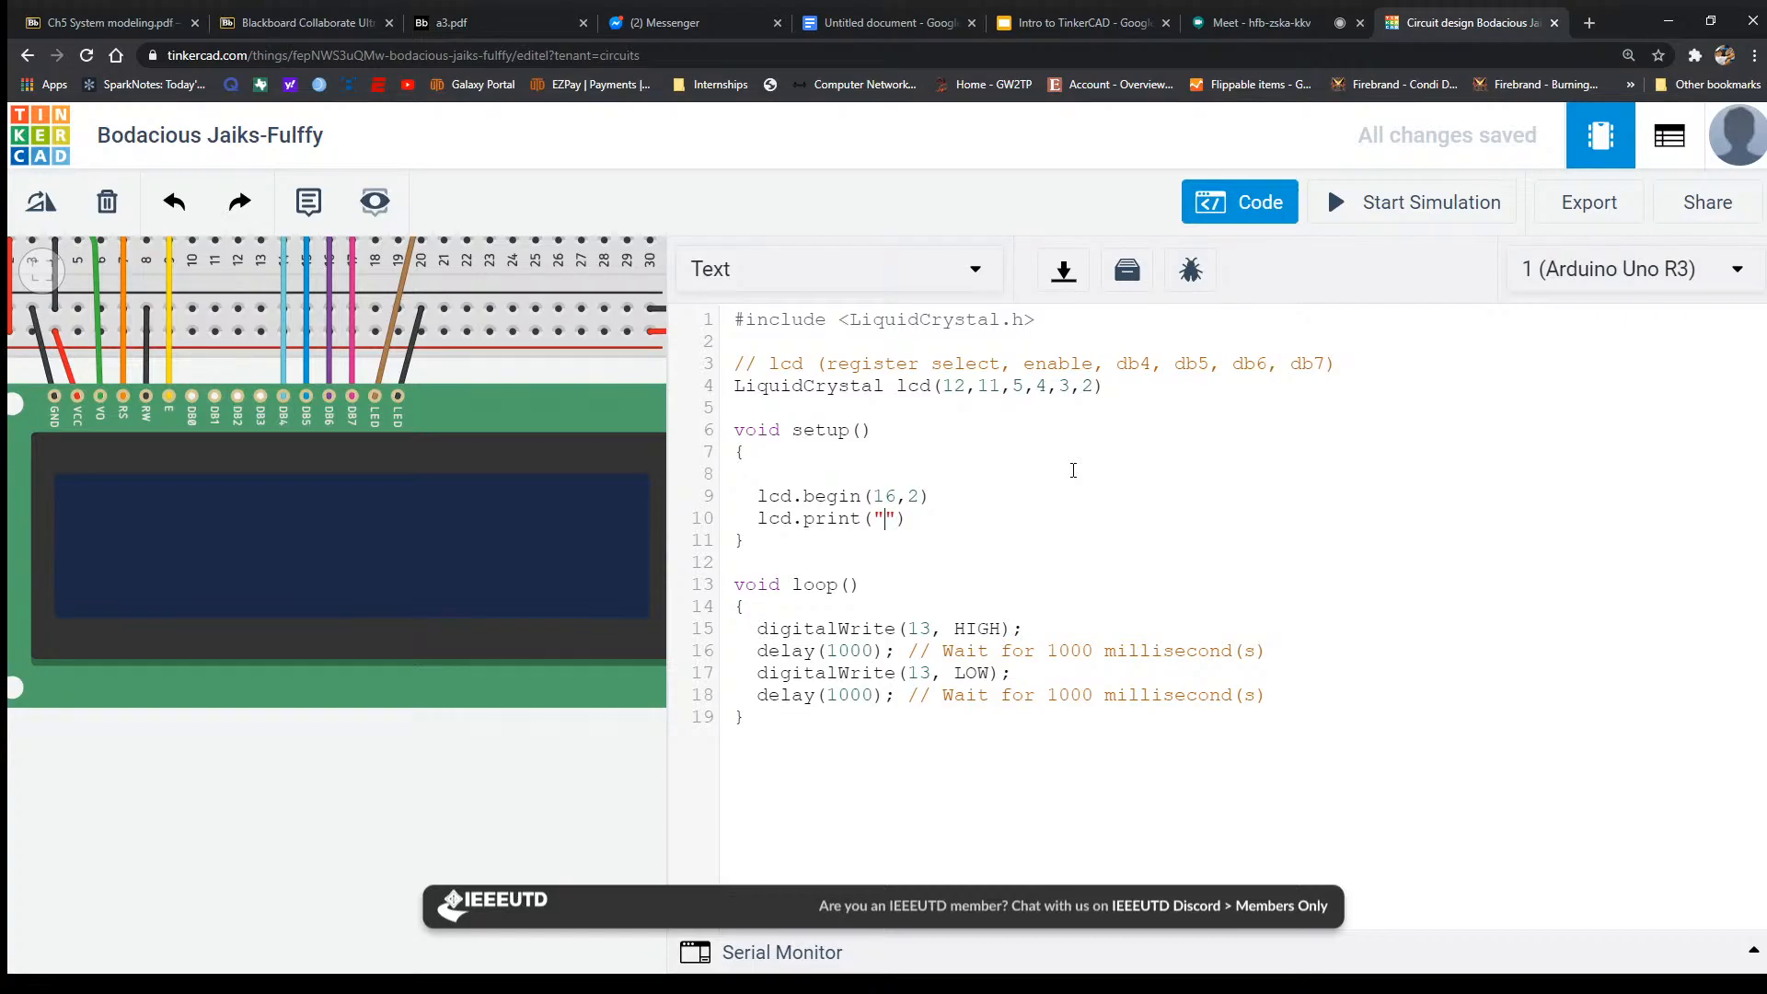
# Enter "IEEE is awesome." as the message inside the lcd.print quotes.
pyautogui.write('intr')
pyautogui.press('BackSpace')
pyautogui.press('BackSpace')
pyautogui.press('BackSpace')
pyautogui.press('BackSpace')
pyautogui.write('IEEE is awes')
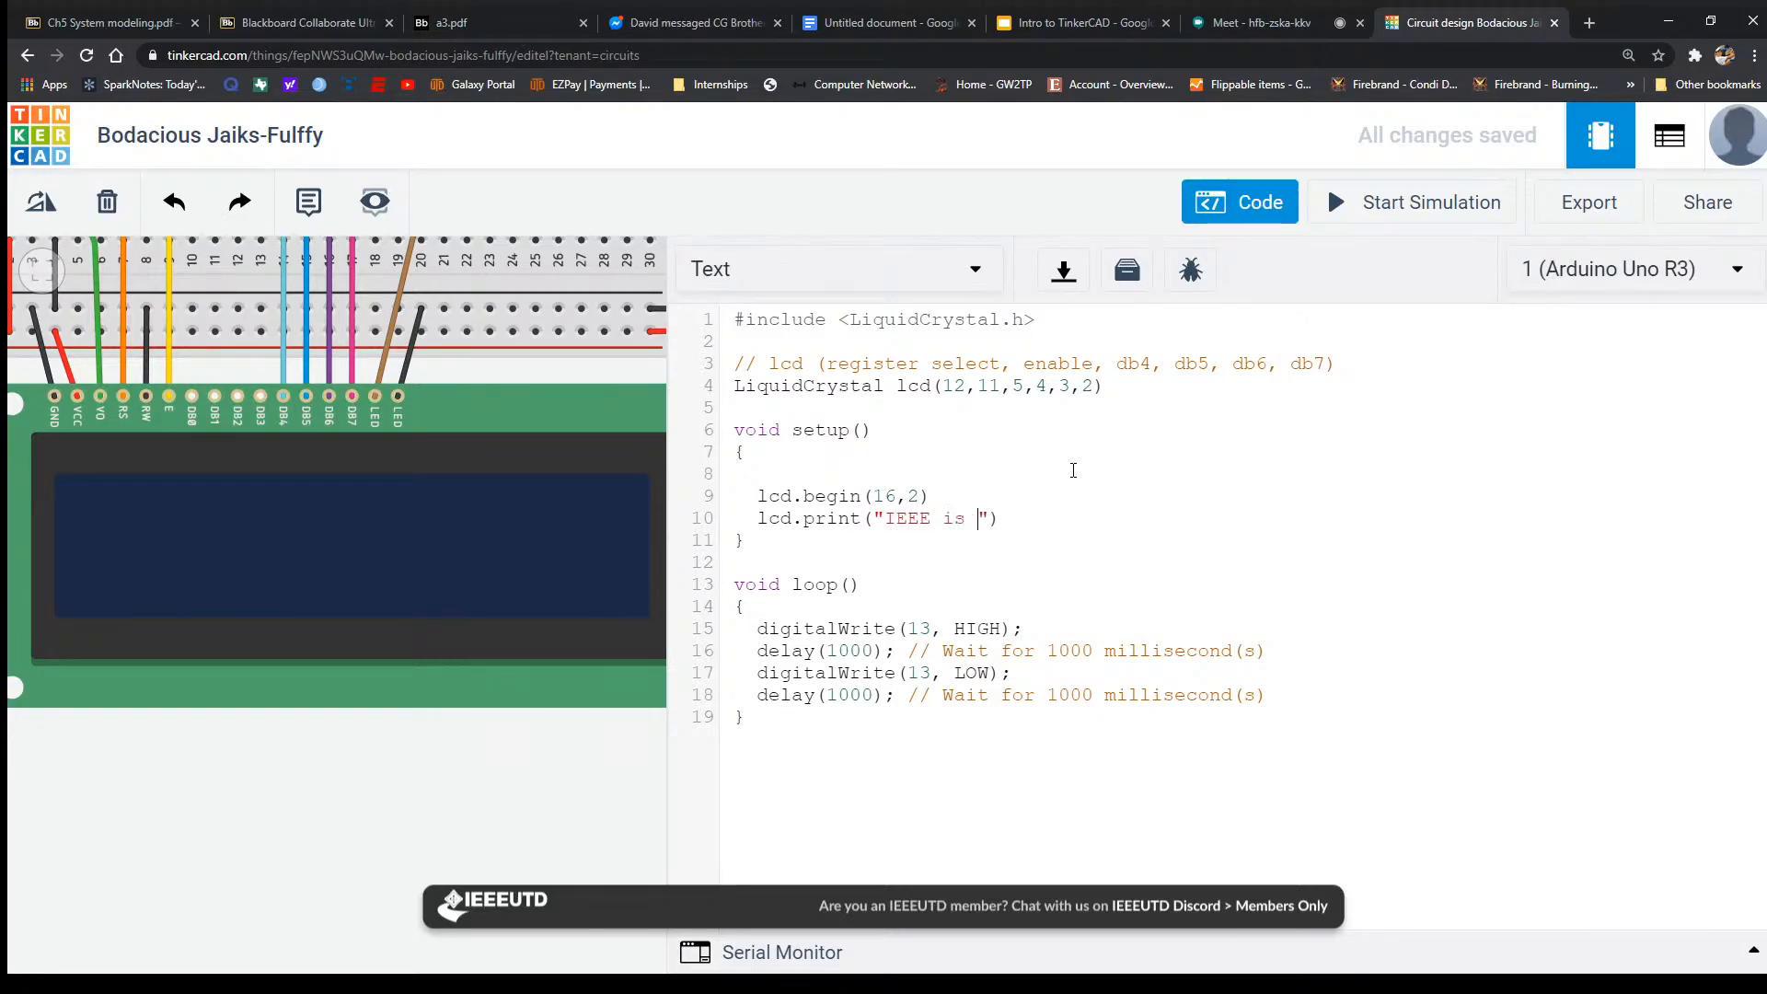
pyautogui.write('ome.')
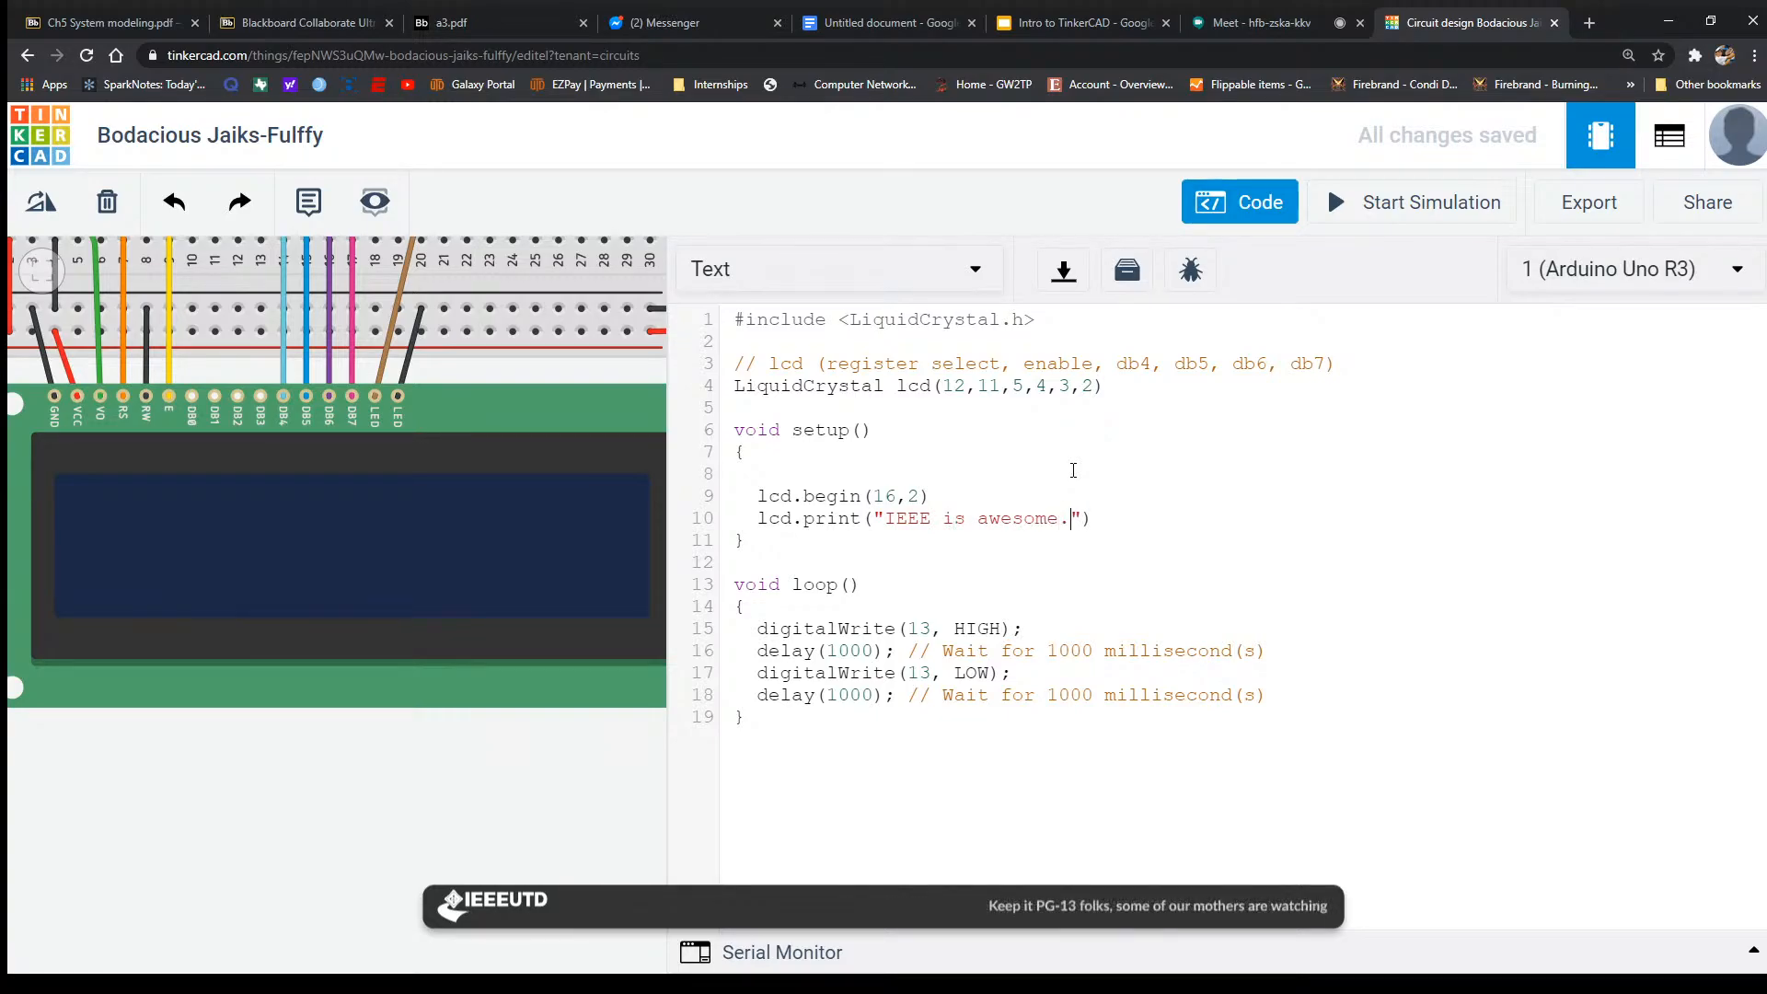
# Count the characters in the lcd.print message, including the spaces, against the LCD's 16 columns.
pyautogui.hotkey('ctrl', 'Left')
pyautogui.hotkey('ctrl', 'Left')
pyautogui.hotkey('ctrl', 'Left')
pyautogui.press('Left')
pyautogui.press('Right')
pyautogui.press('Right')
pyautogui.press('Right')
pyautogui.press('Right')
pyautogui.press('Right')
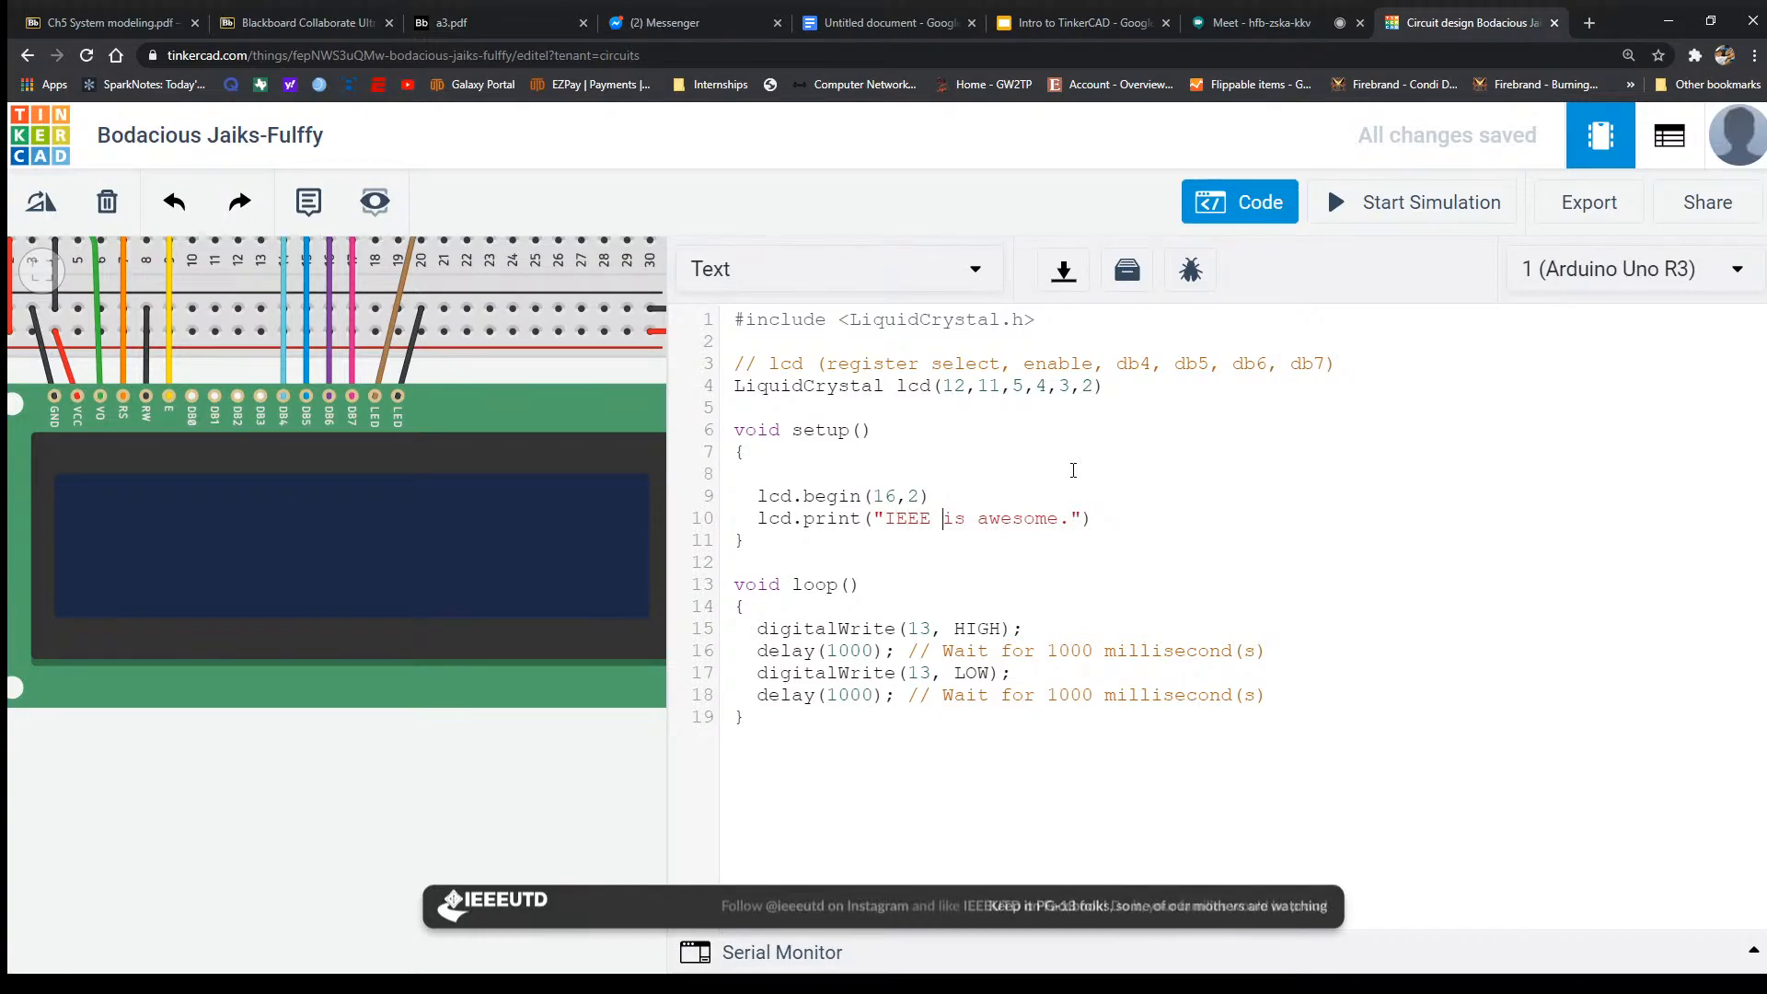
pyautogui.press('Right')
pyautogui.press('Right')
pyautogui.press('Right')
pyautogui.press('Right')
pyautogui.press('Right')
pyautogui.press('Right')
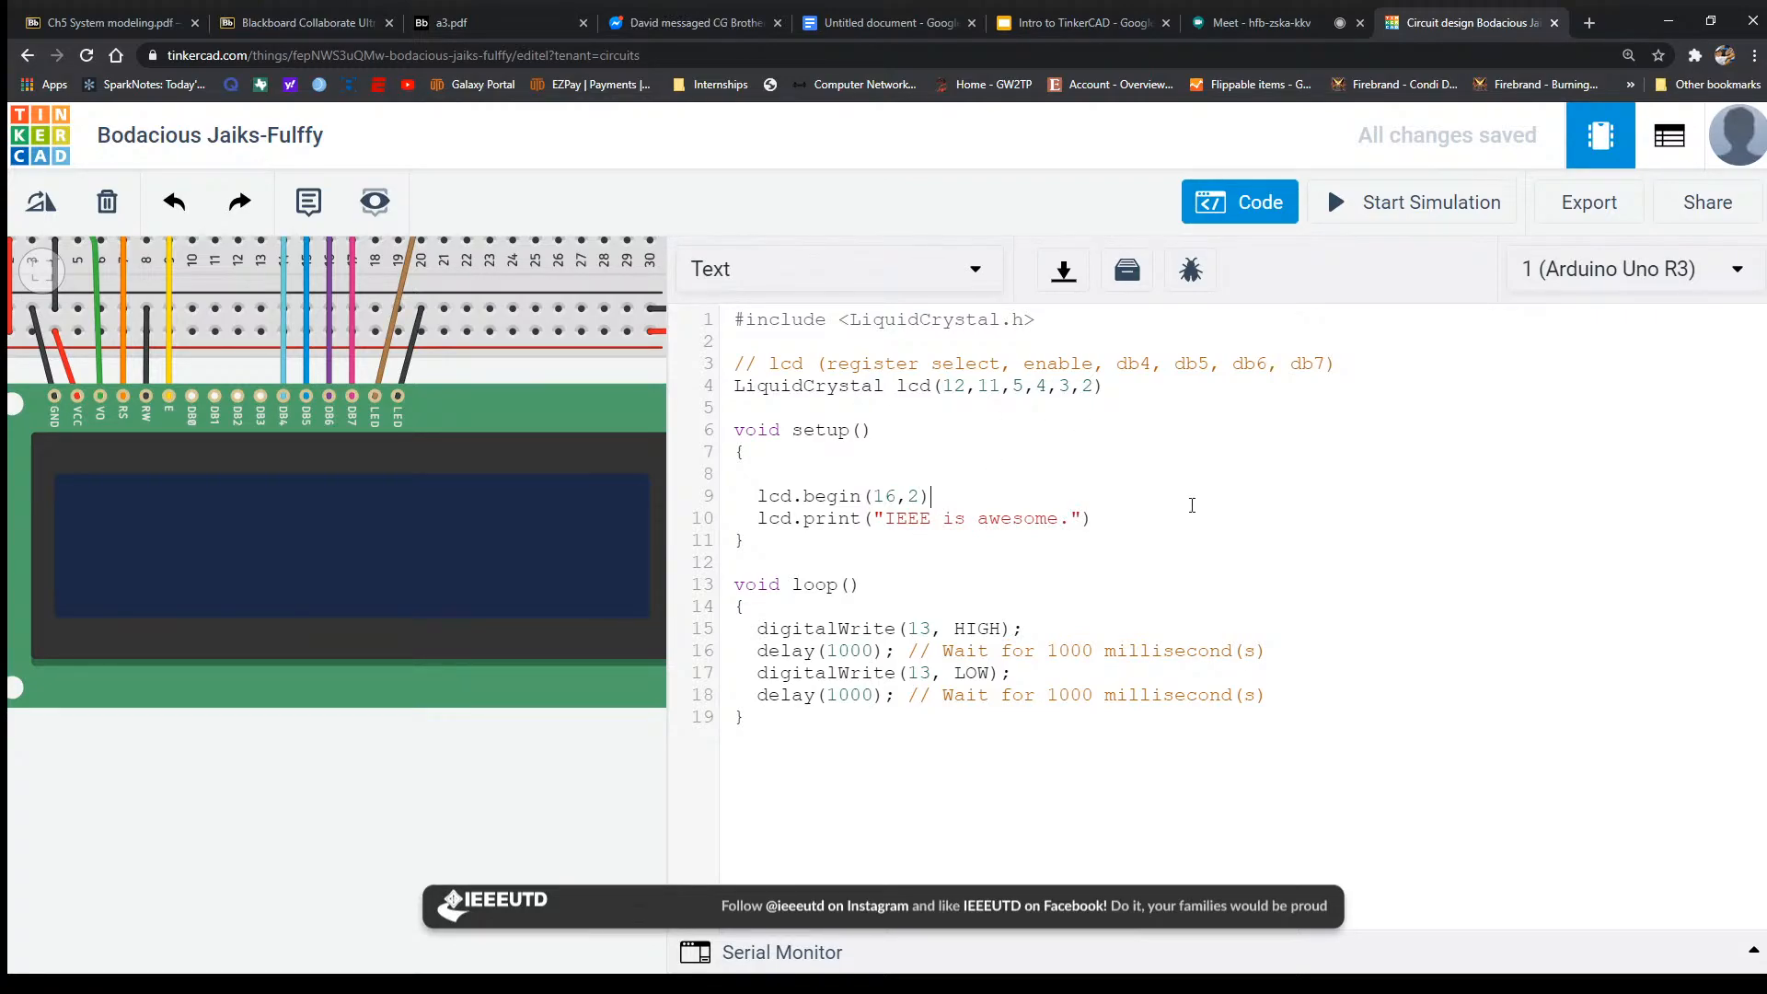
# Remove the blank line above the lcd.begin call in setup.
pyautogui.click(1147, 521)
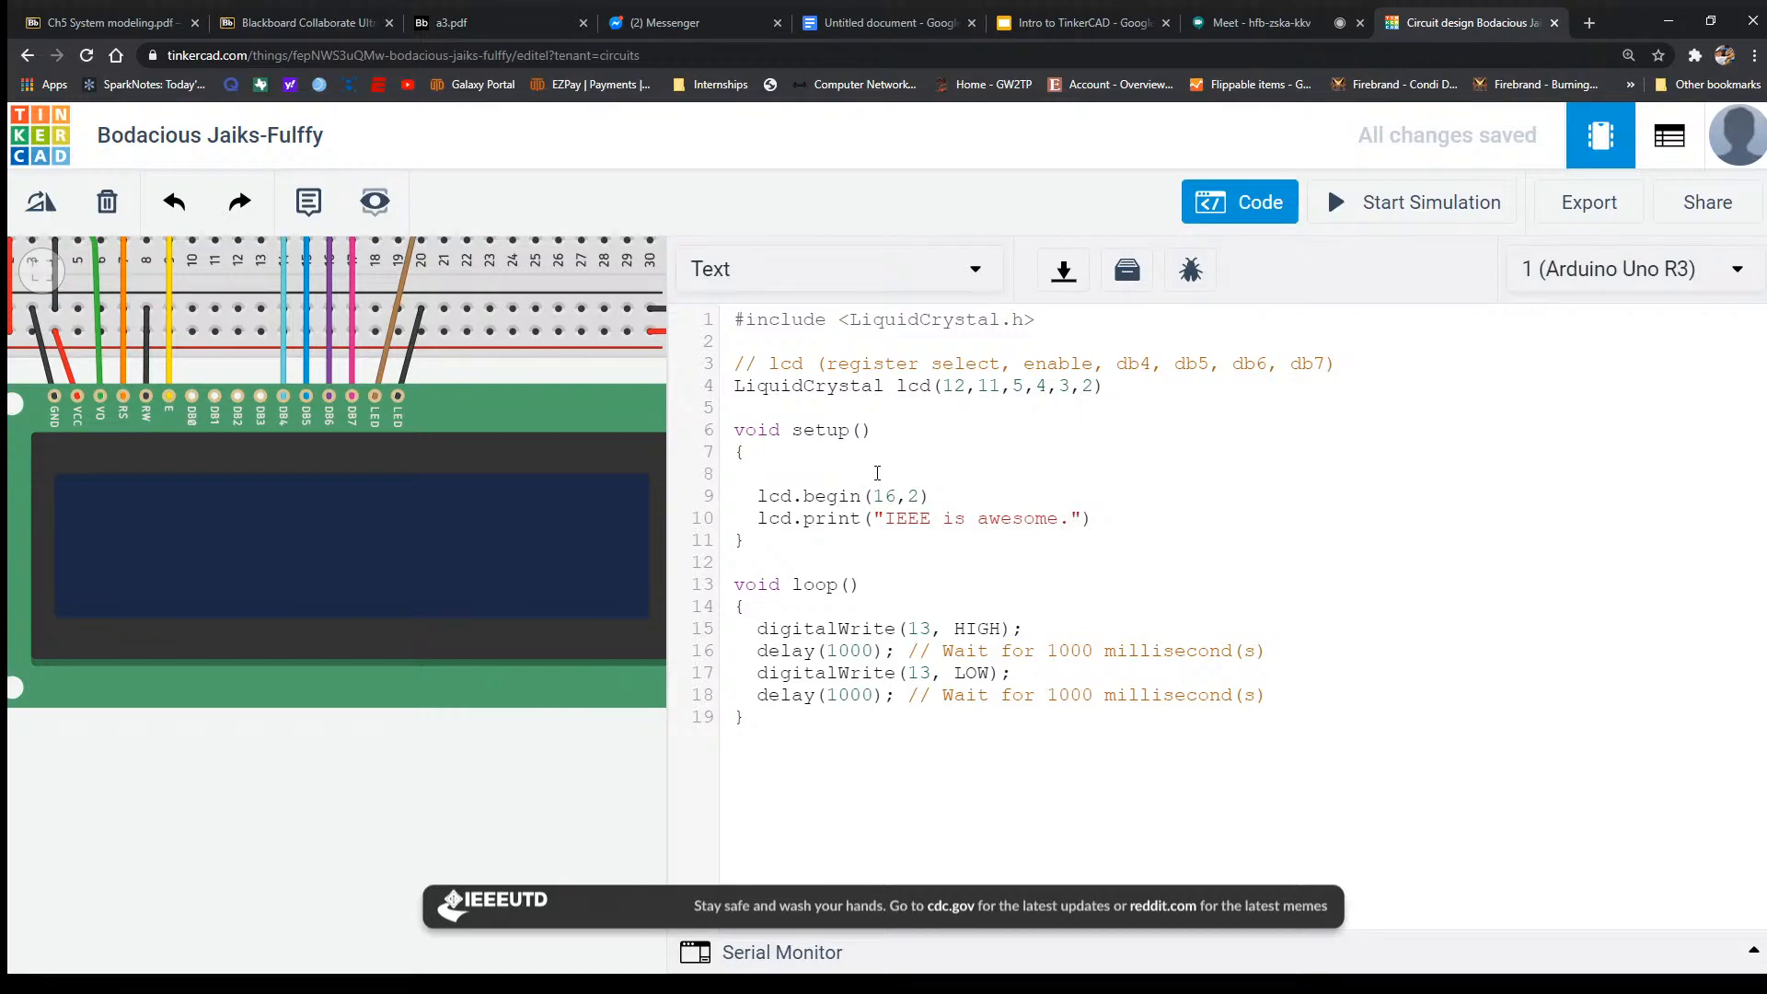
pyautogui.press('BackSpace')
pyautogui.press('BackSpace')
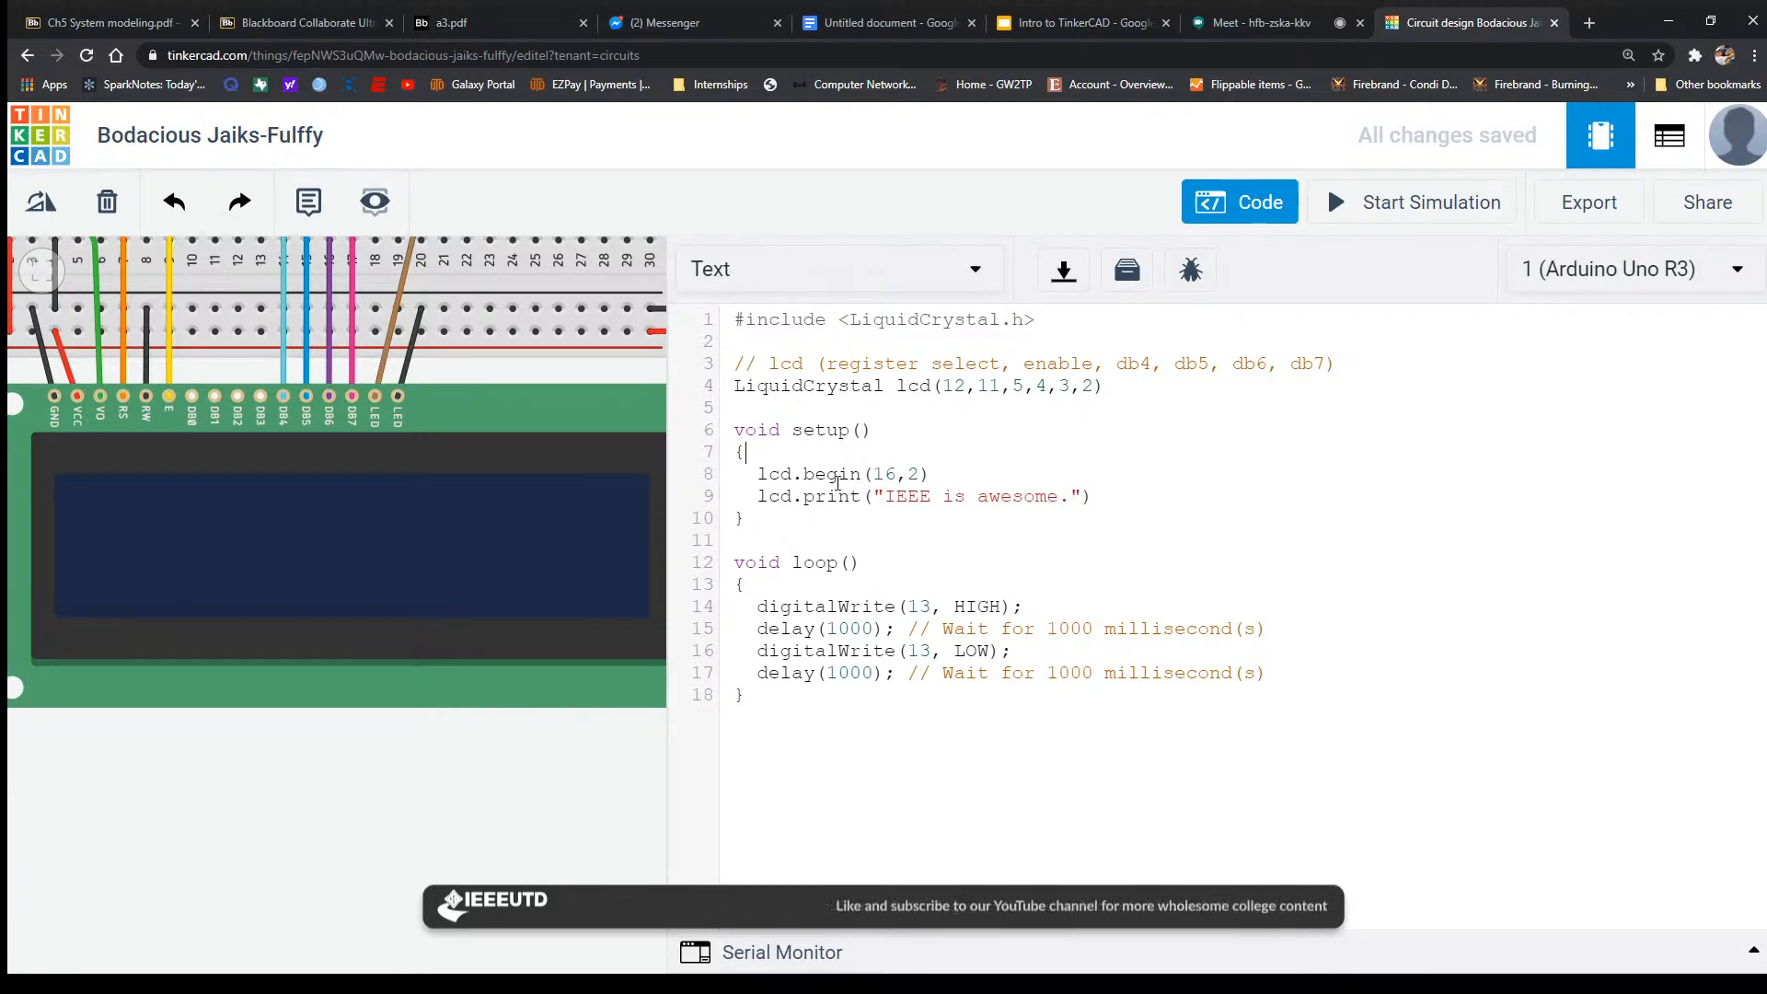
# Review the lcd.print call and its quoted message against the LCD in the circuit.
pyautogui.click(826, 519)
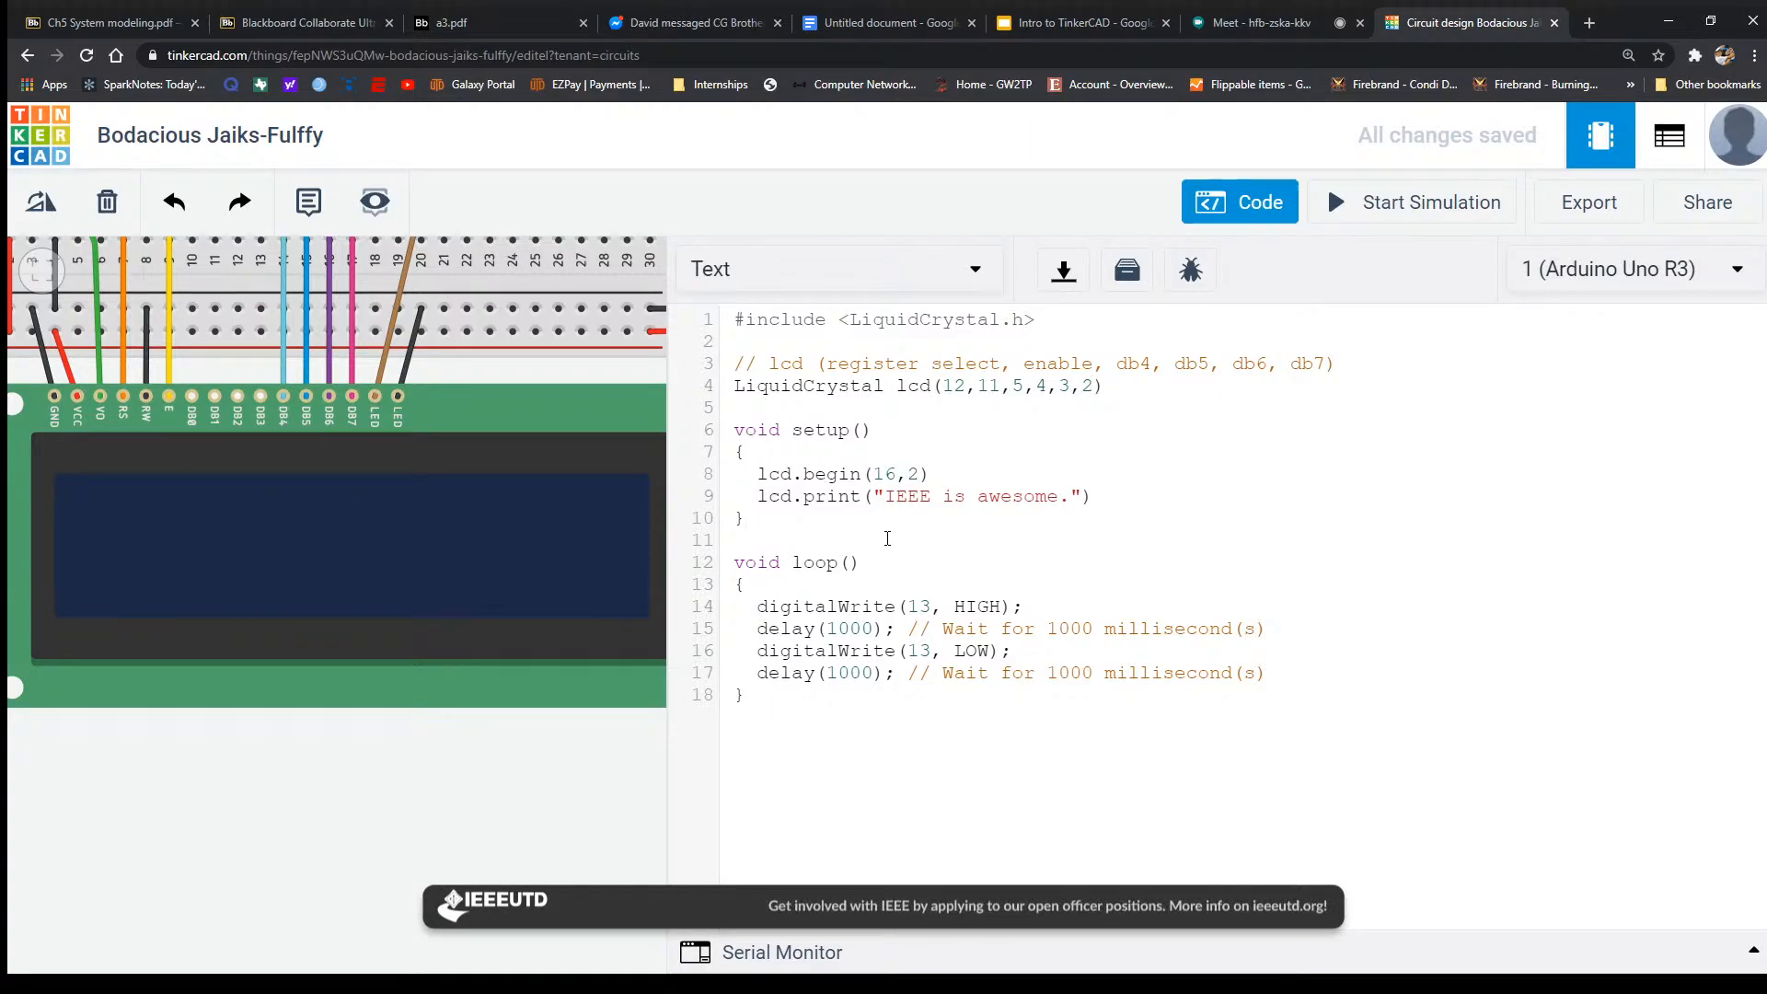
pyautogui.doubleClick(829, 498)
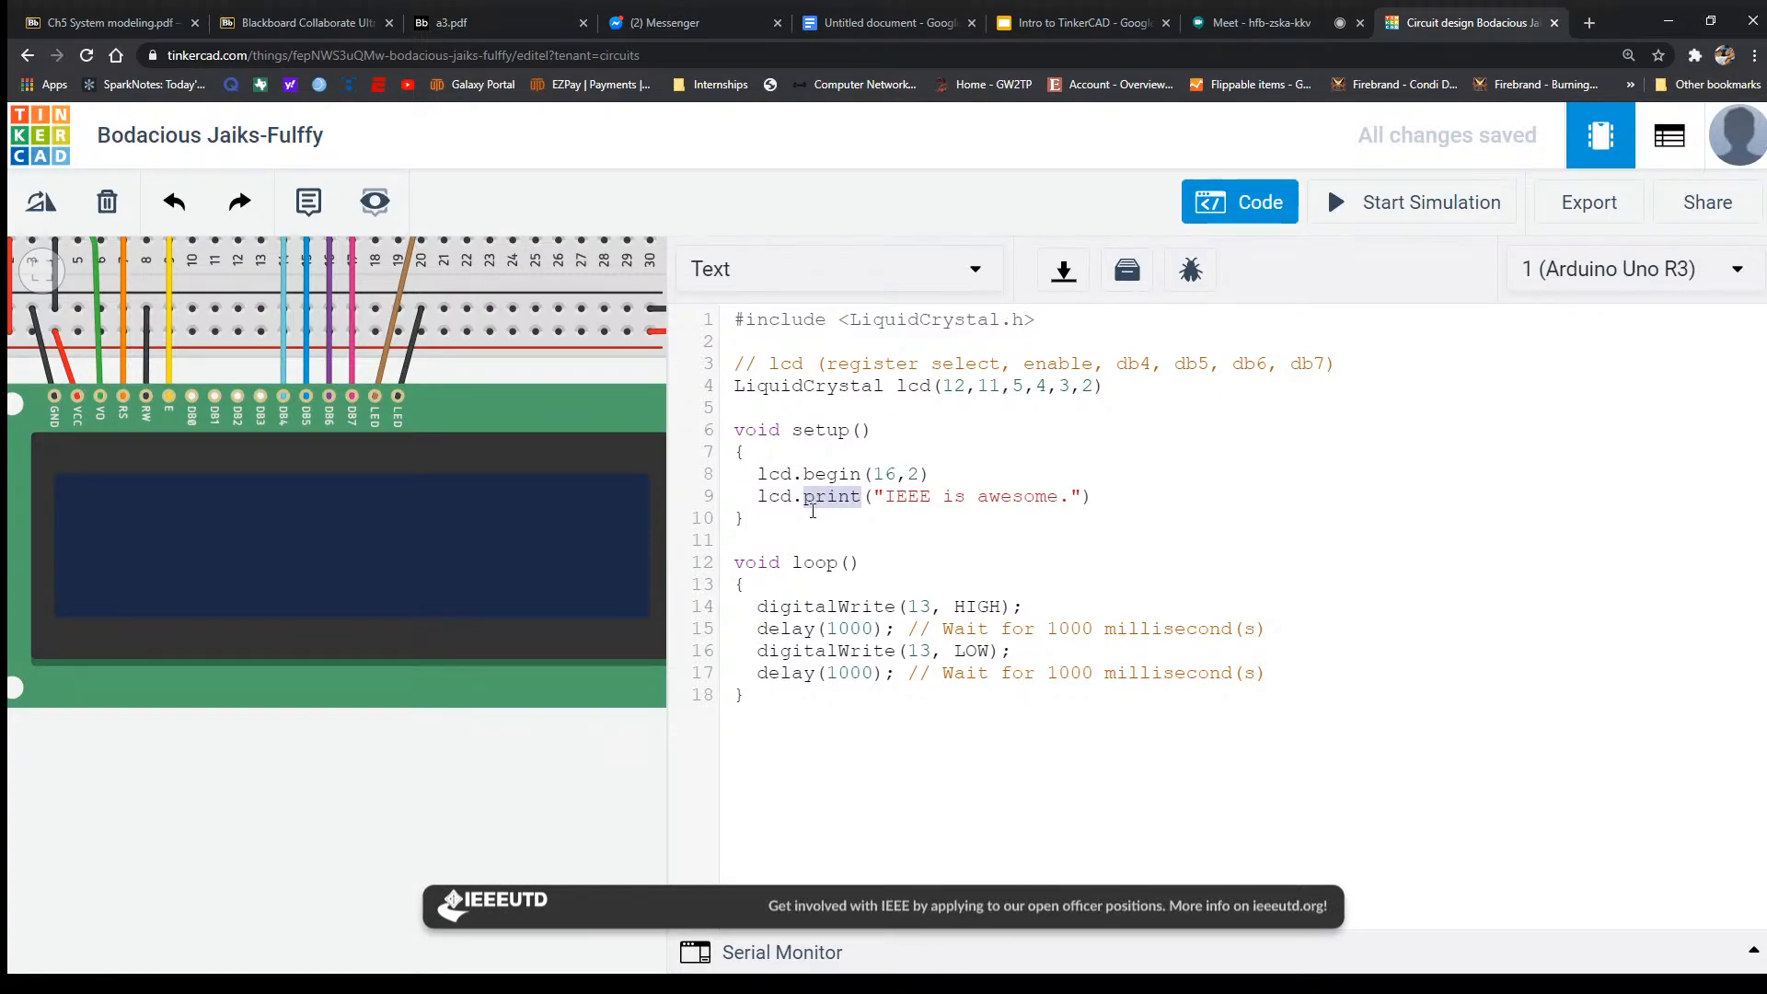
pyautogui.click(901, 494)
pyautogui.moveTo(885, 497); pyautogui.dragTo(1075, 500)
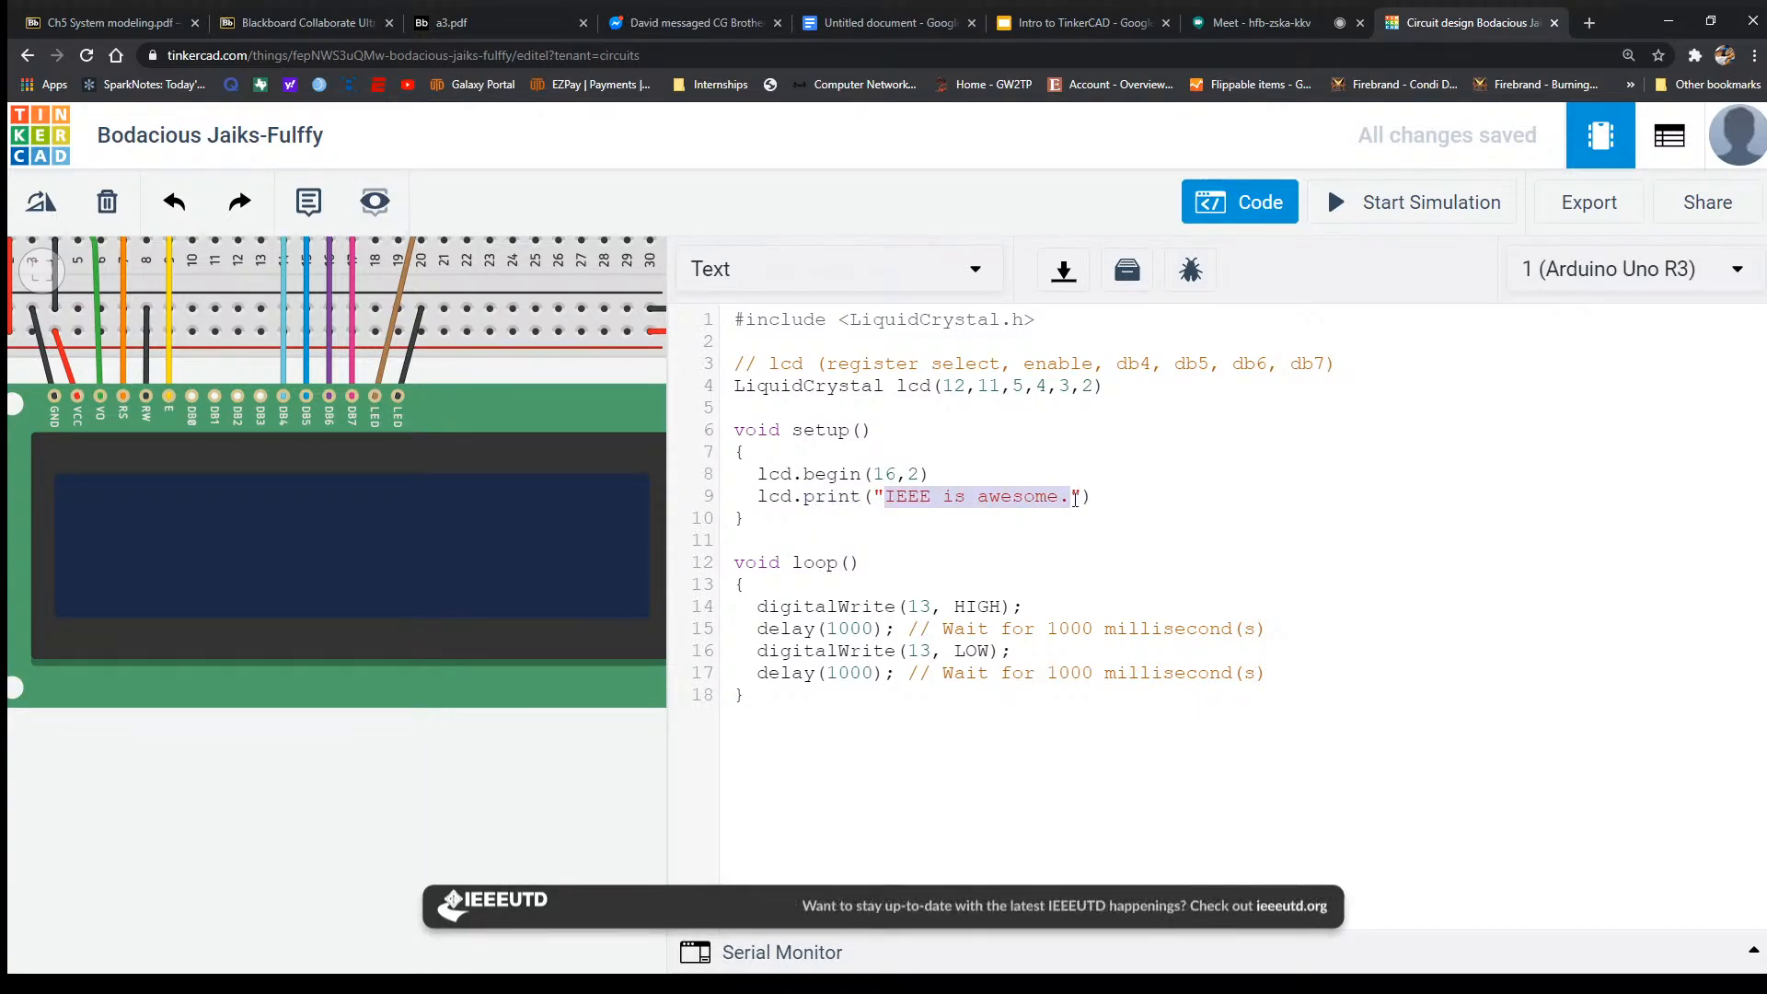
pyautogui.click(1115, 490)
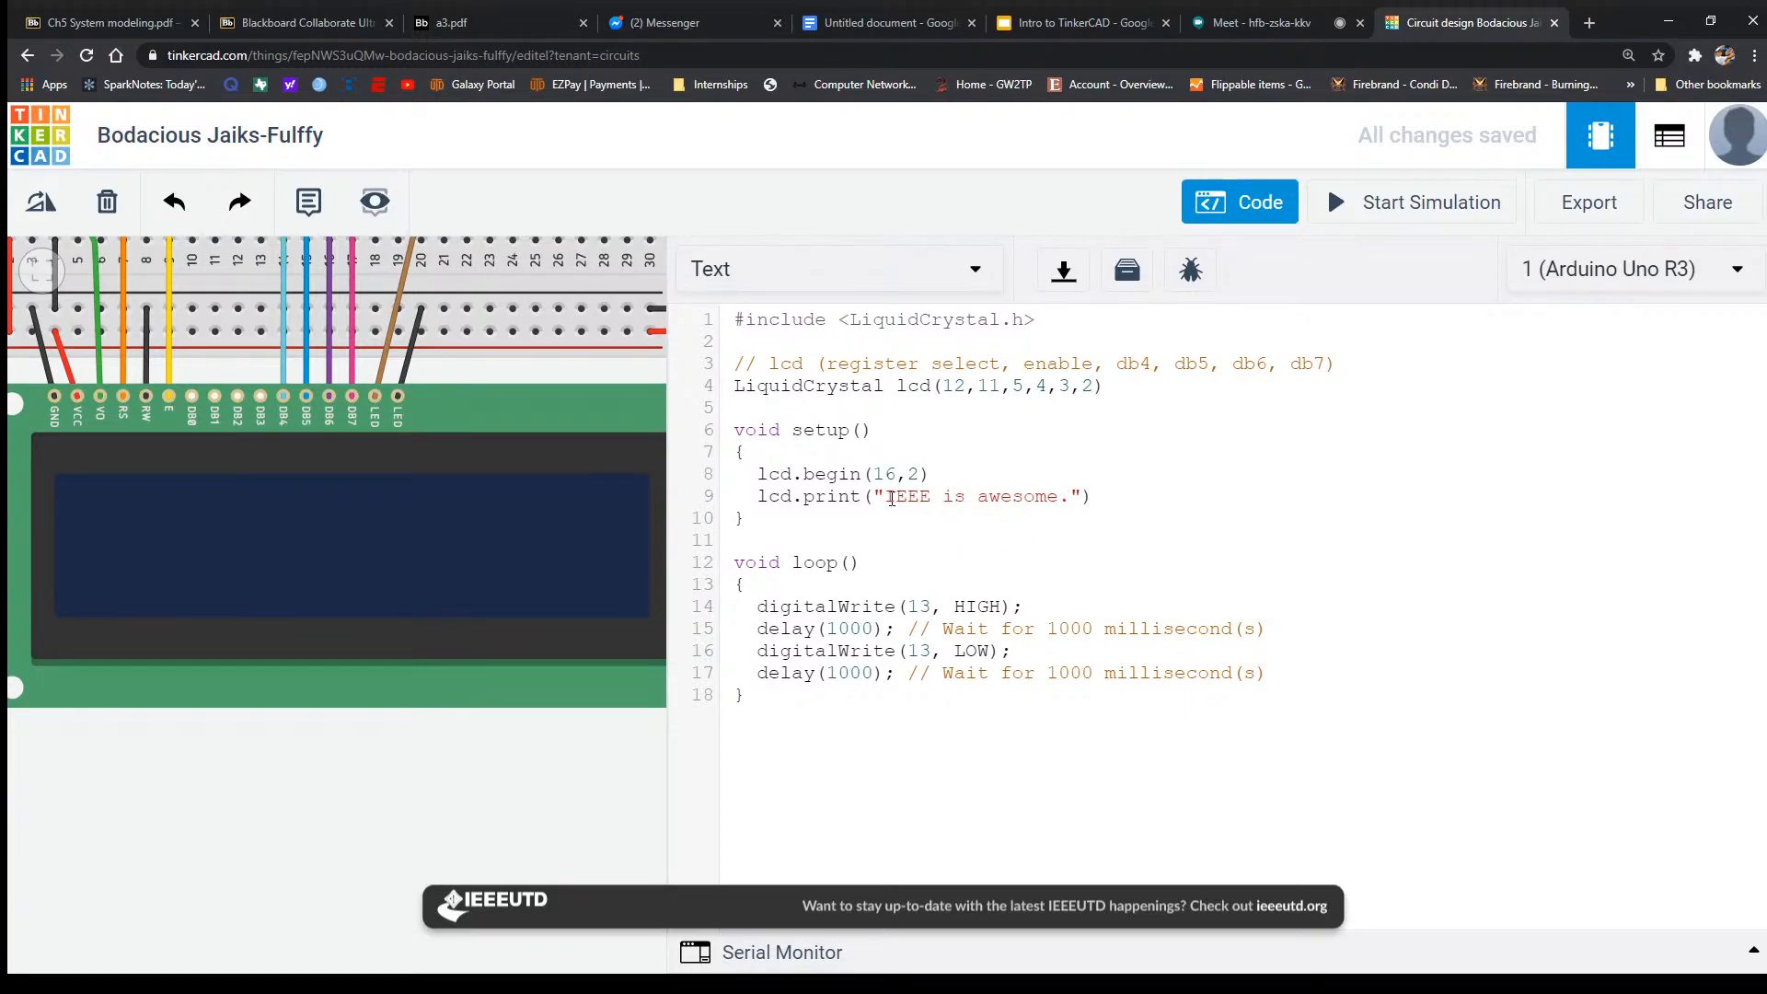
pyautogui.moveTo(889, 498); pyautogui.dragTo(1070, 497)
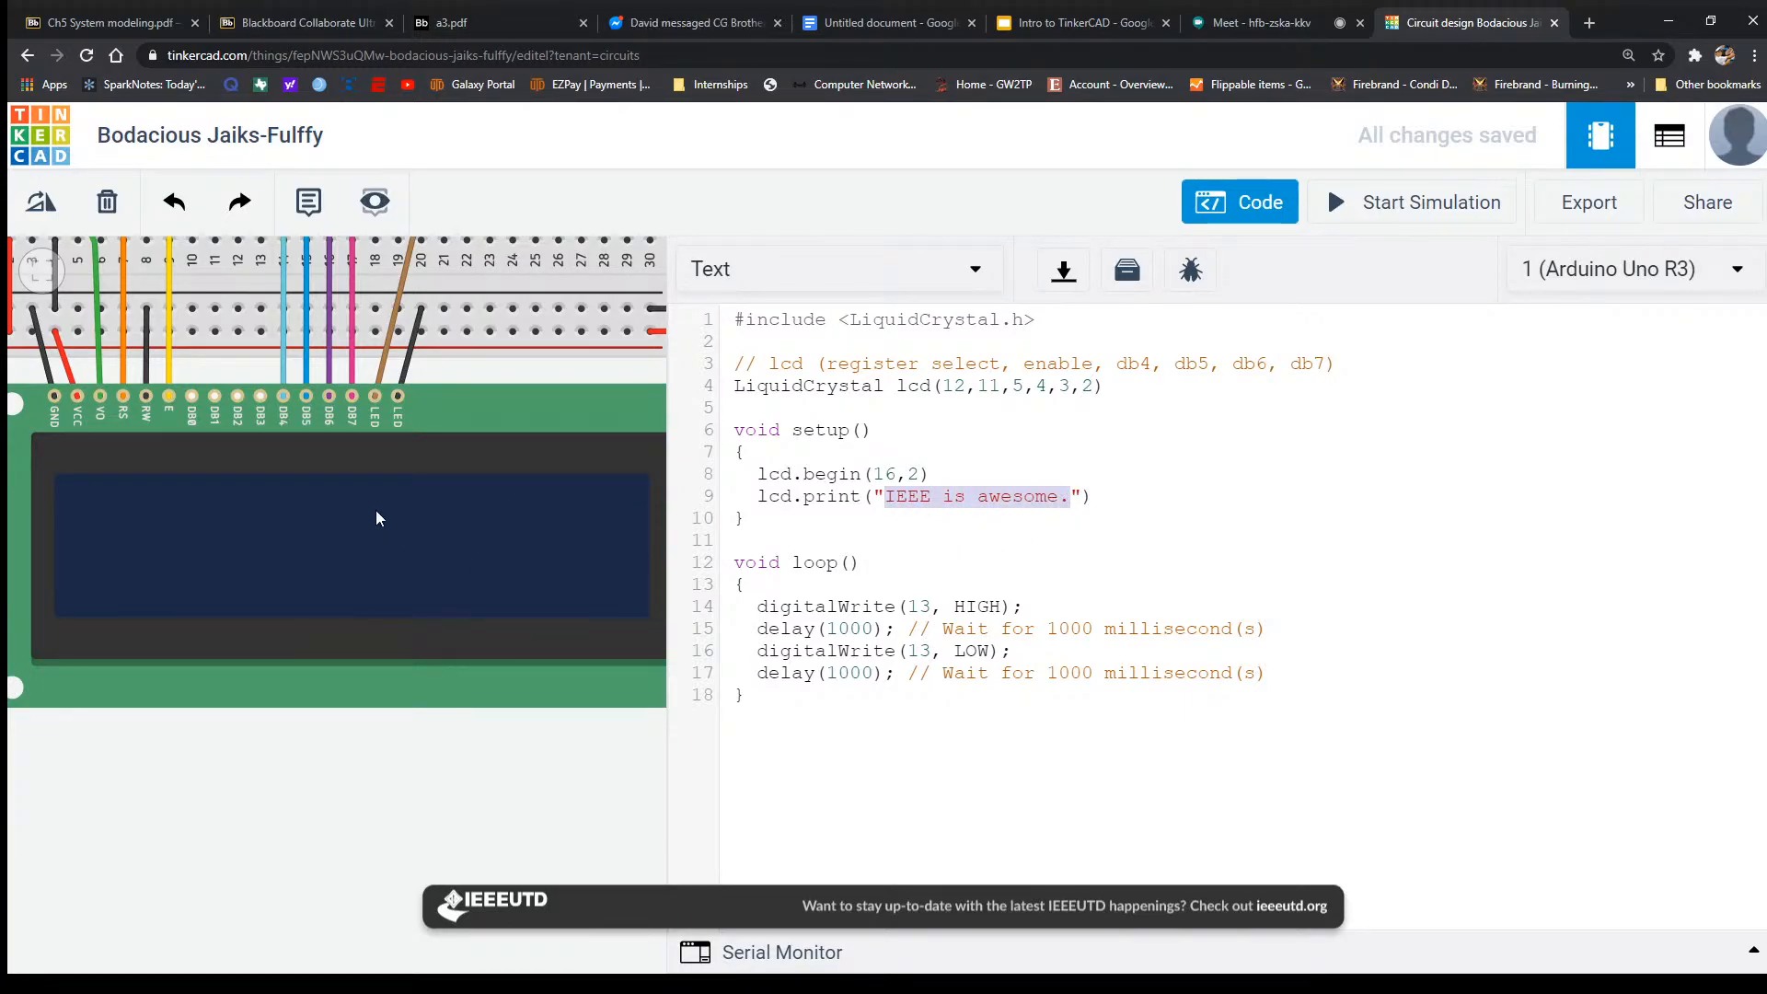
# Clear the digitalWrite and delay statements from the loop function and start the simulation.
pyautogui.click(786, 585)
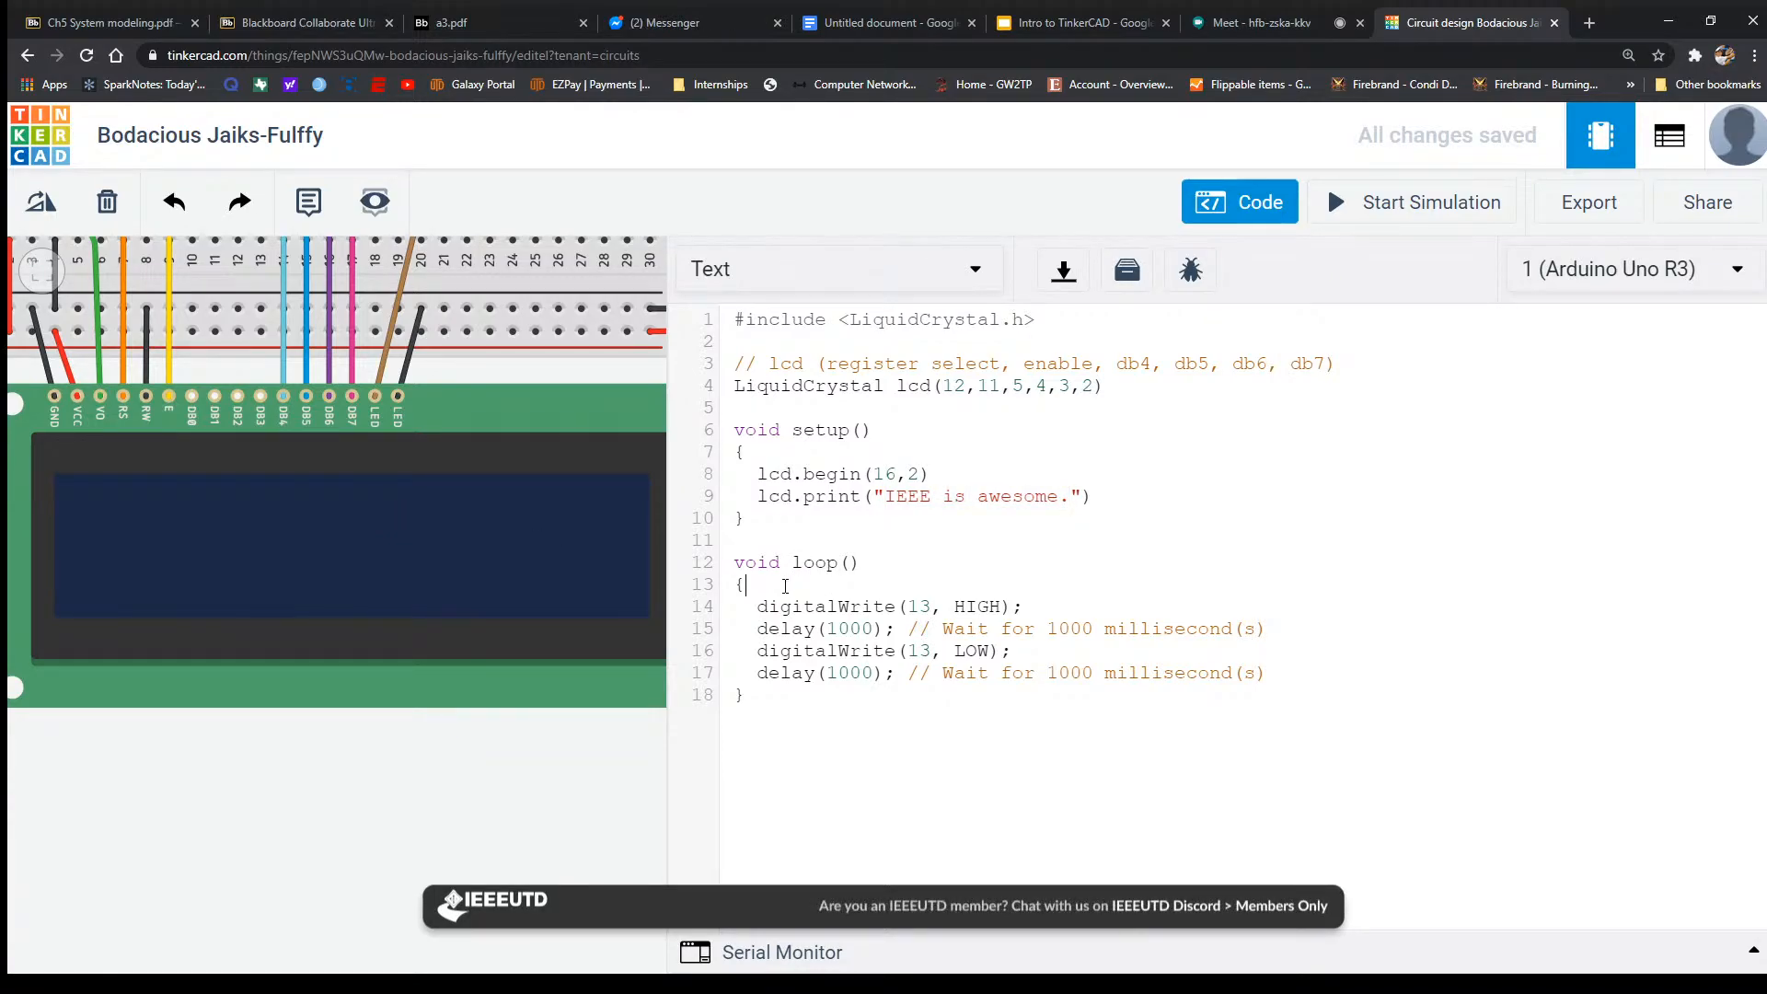
pyautogui.moveTo(1298, 678); pyautogui.dragTo(735, 605)
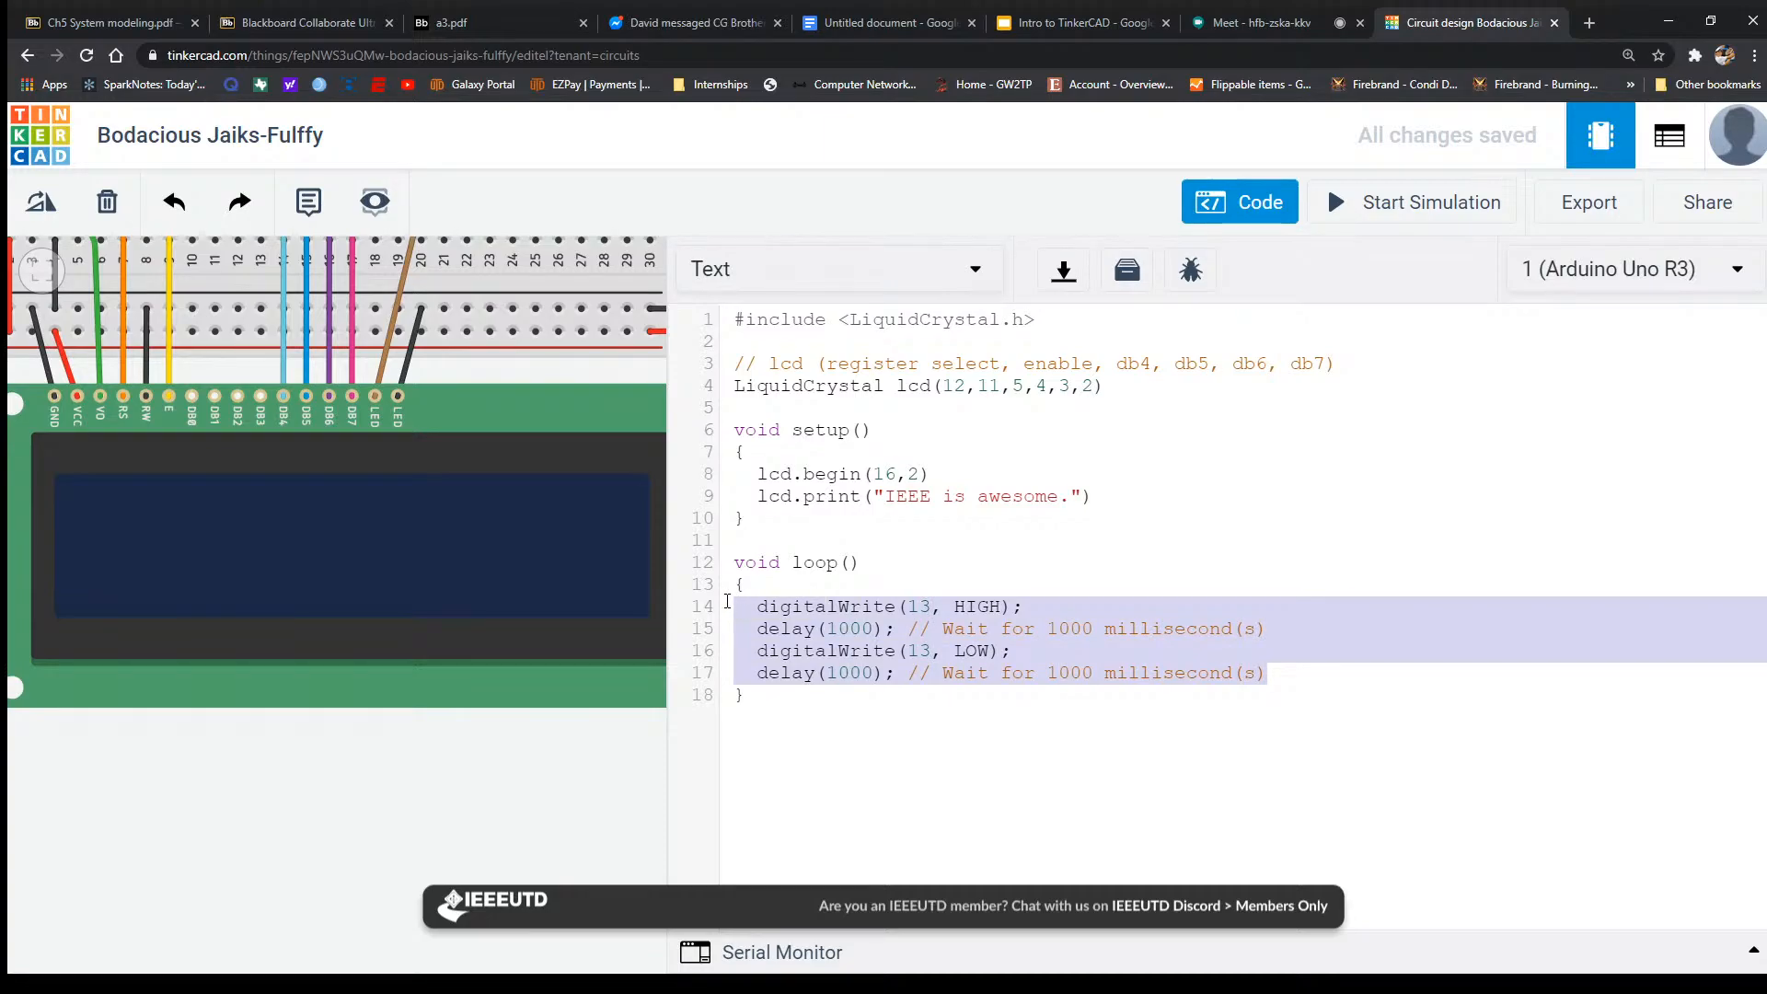
pyautogui.press('BackSpace')
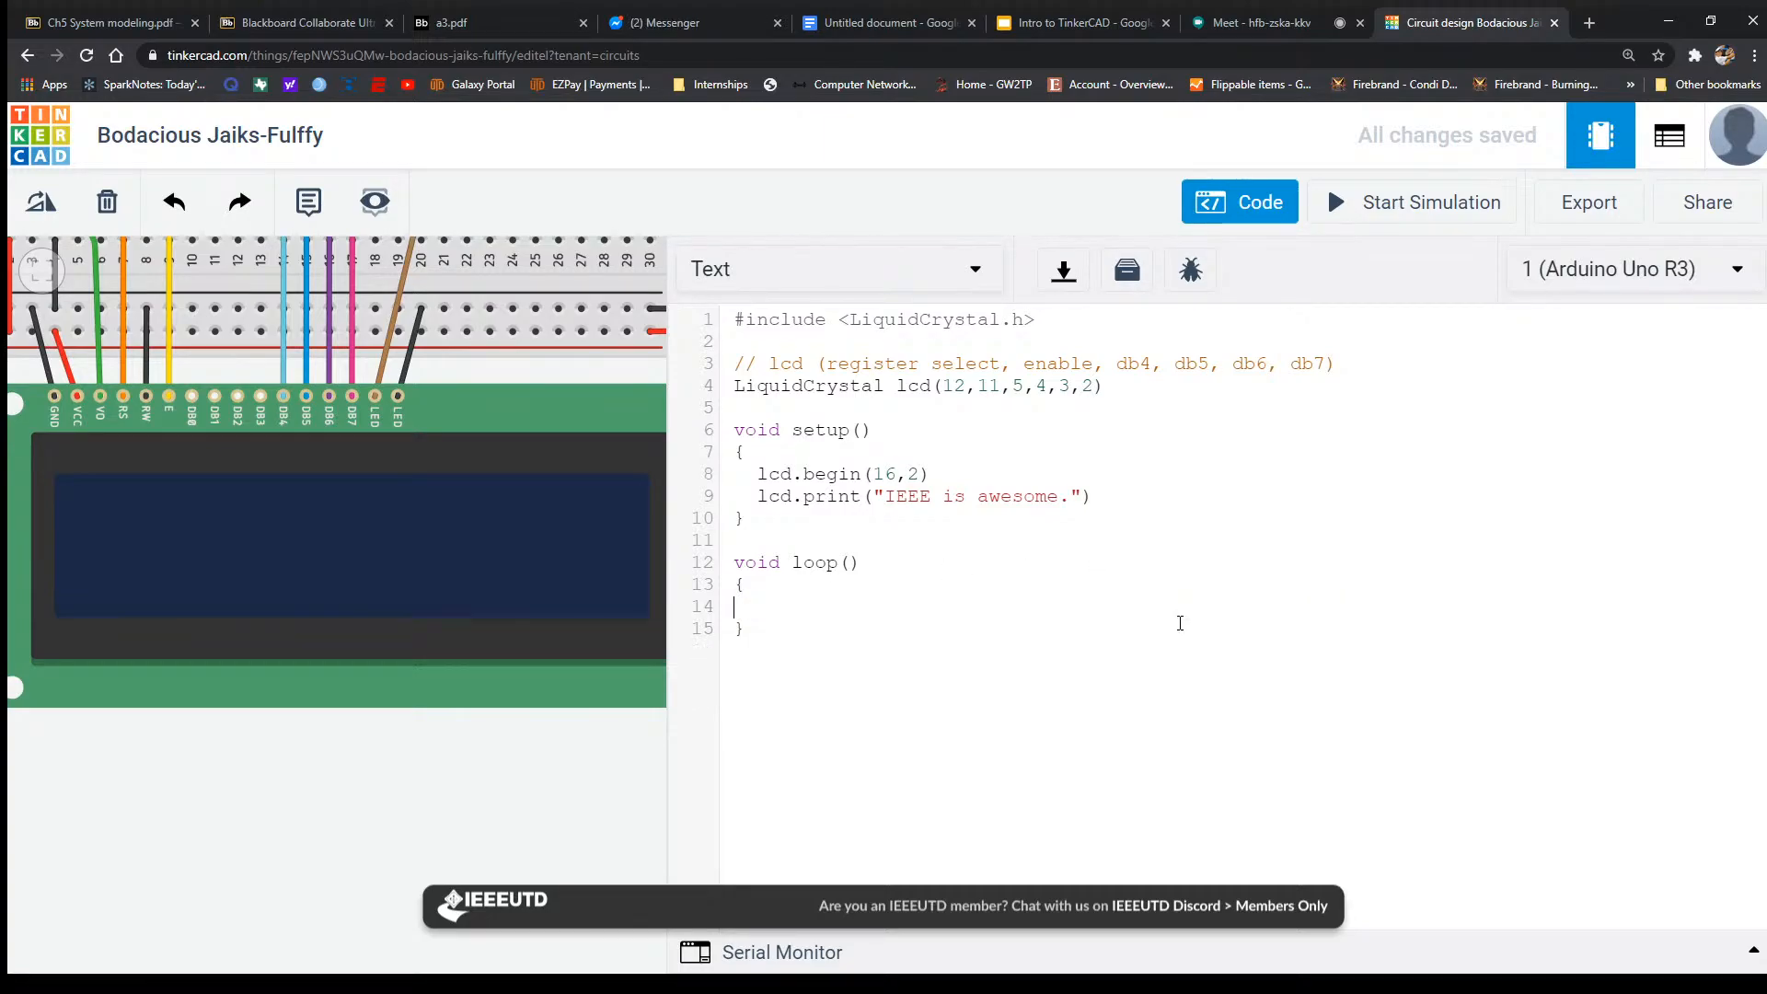
pyautogui.click(1449, 216)
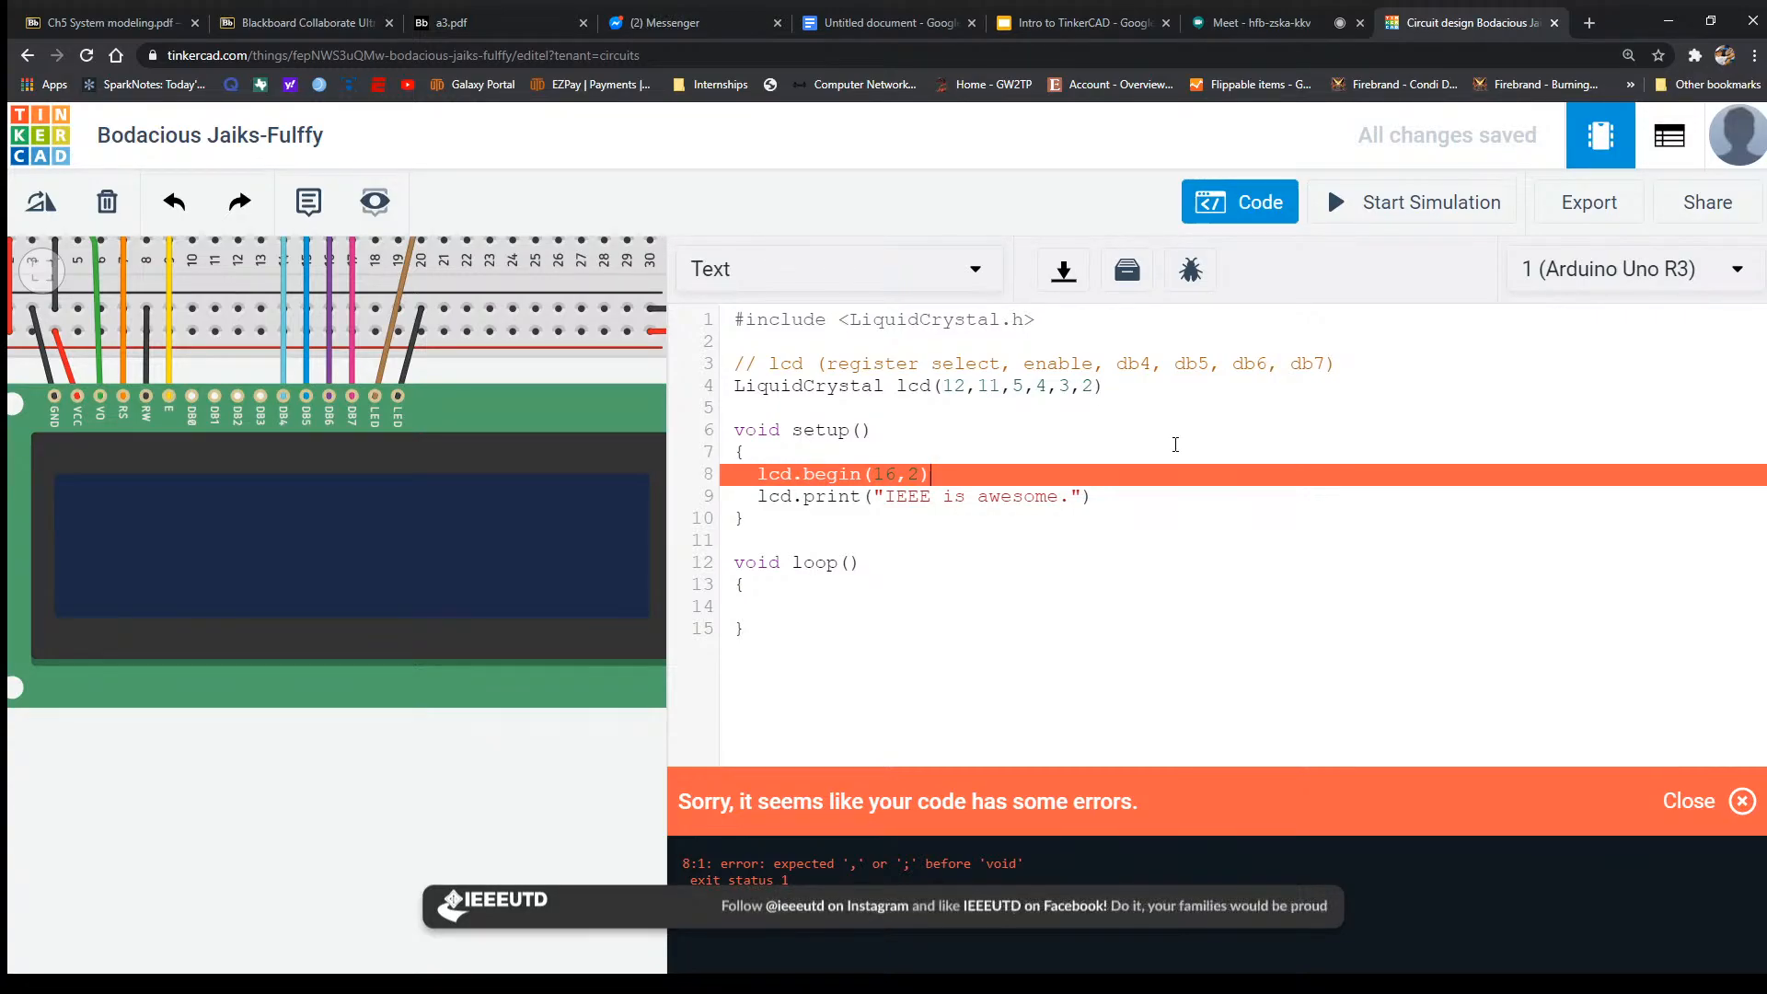
# Add the missing semicolons after the lcd.begin and lcd.print calls and retry the simulation.
pyautogui.write(';')
pyautogui.click(1112, 498)
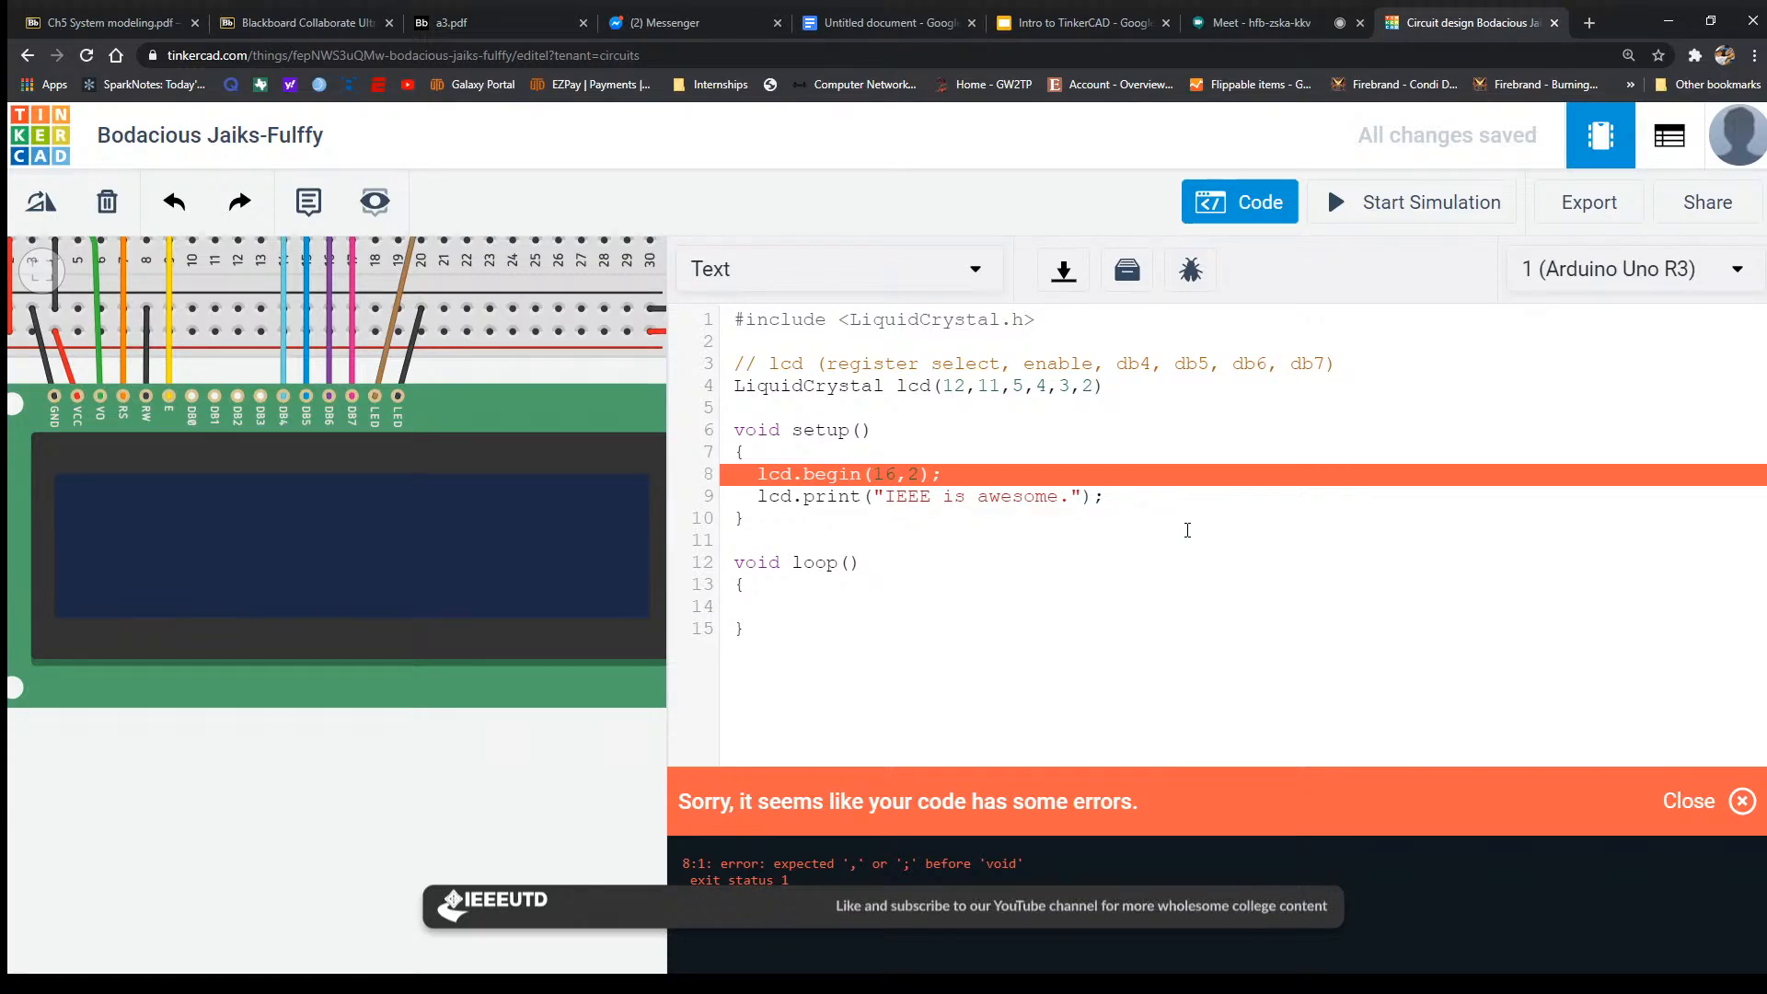
pyautogui.click(983, 522)
pyautogui.click(984, 470)
pyautogui.click(1422, 207)
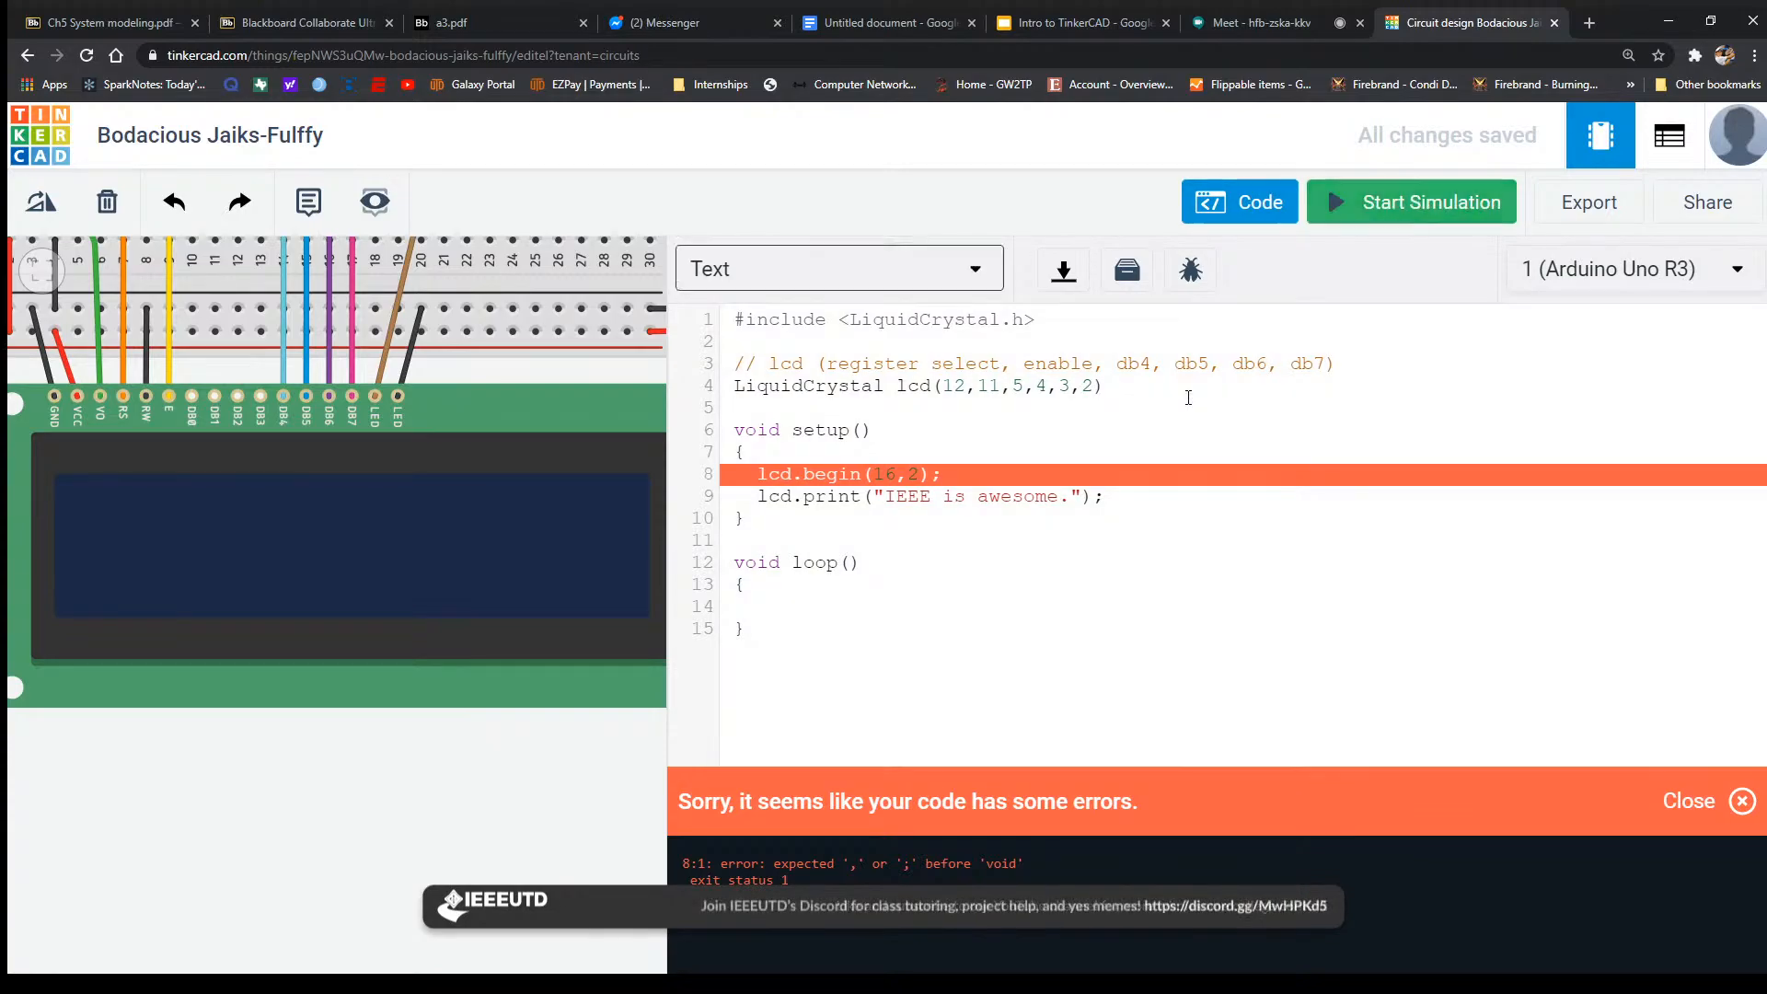
# Add a semicolon after the LiquidCrystal lcd(12,11,5,4,3,2) declaration and start the simulation.
pyautogui.click(1156, 388)
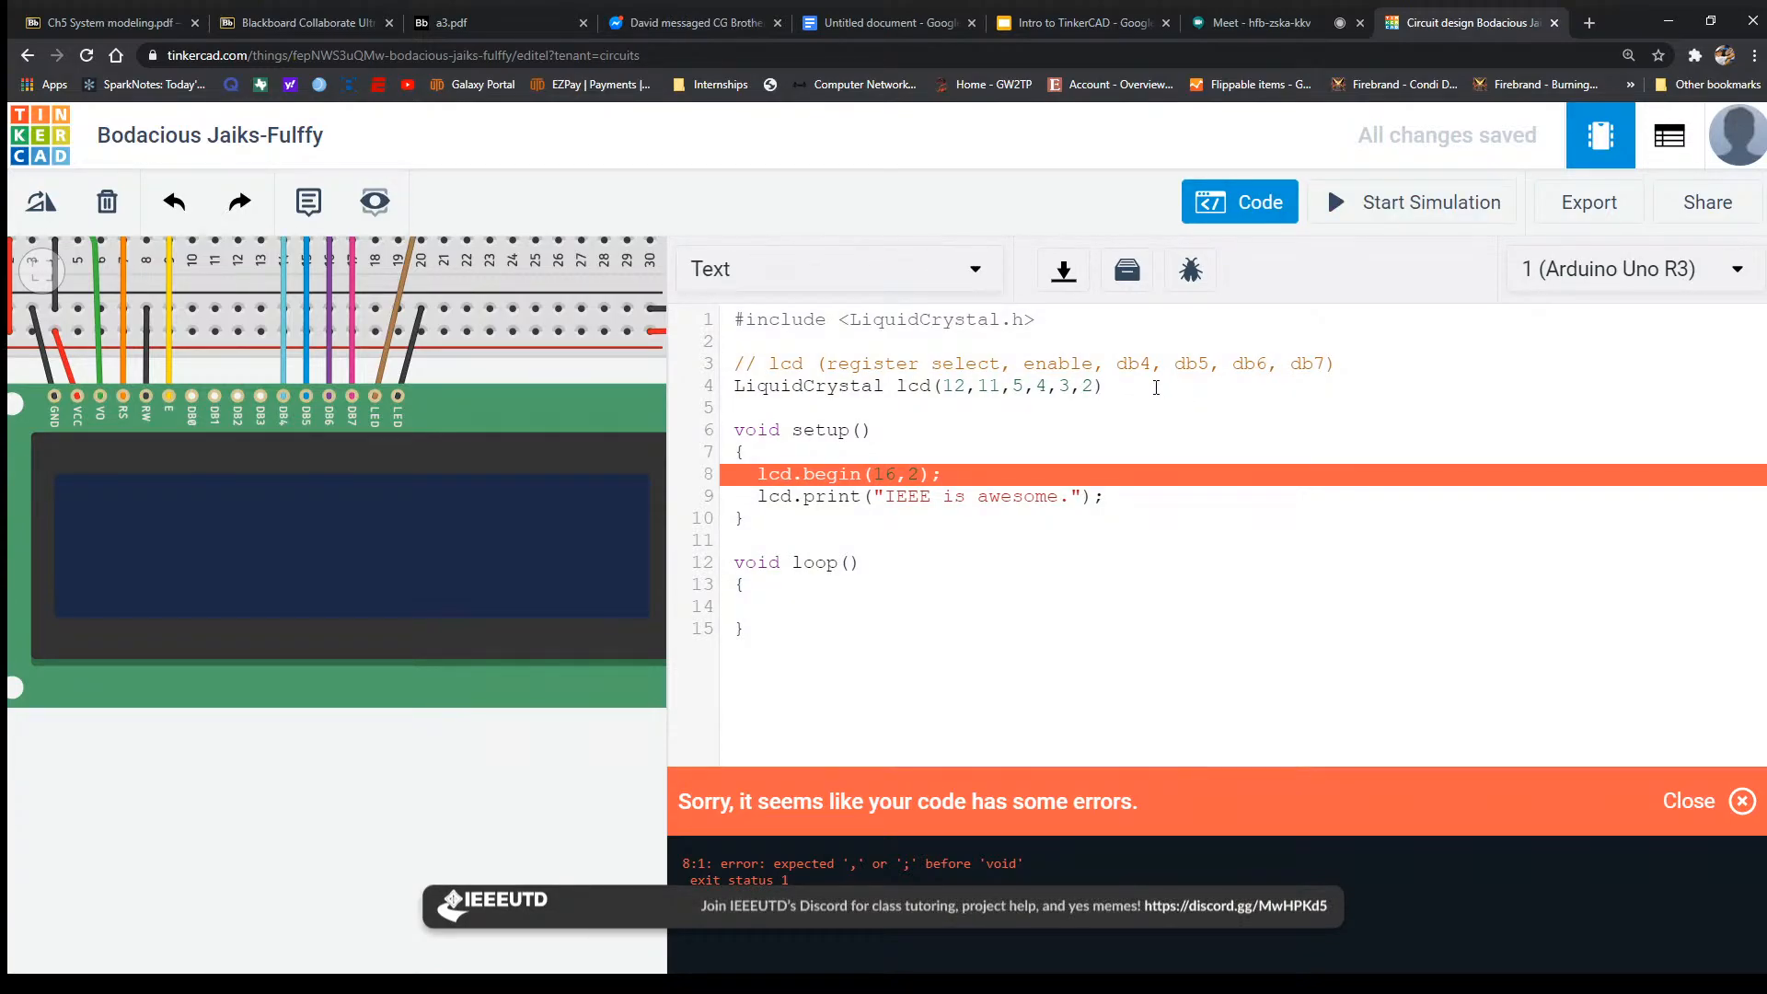
pyautogui.write(';')
pyautogui.click(1432, 211)
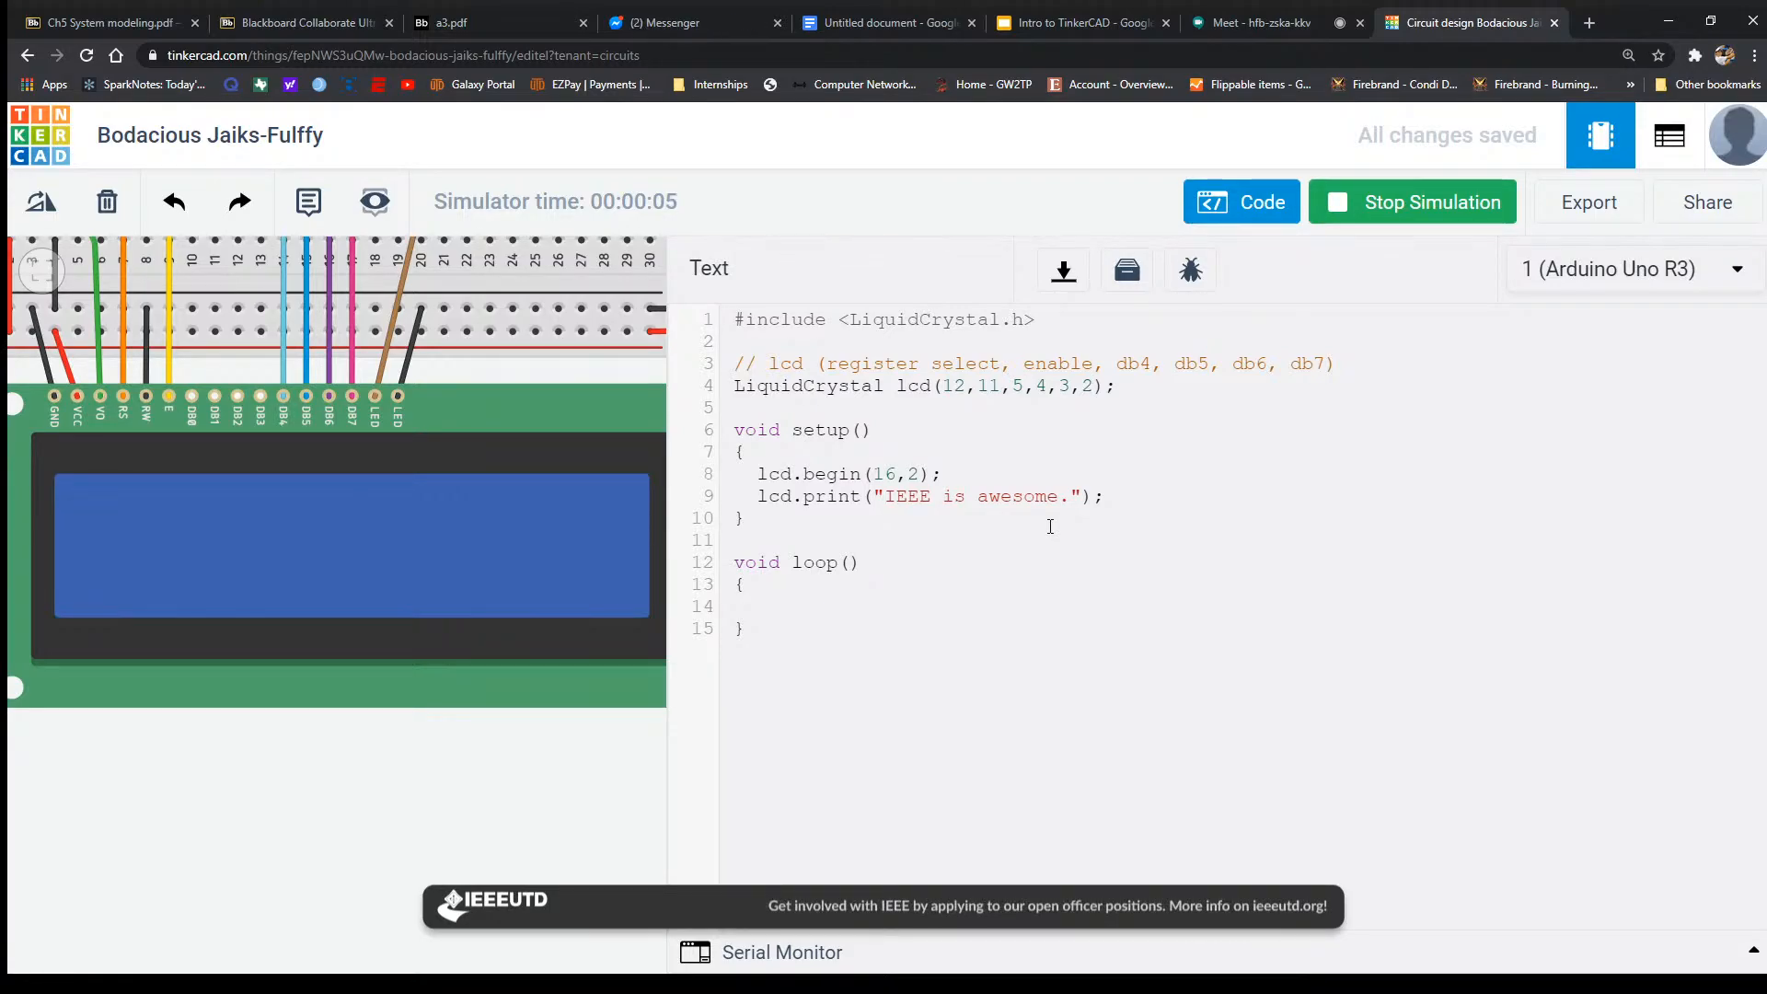
# Stop the simulation, then rerun it with the period removed from the end of the lcd.print message.
pyautogui.click(285, 510)
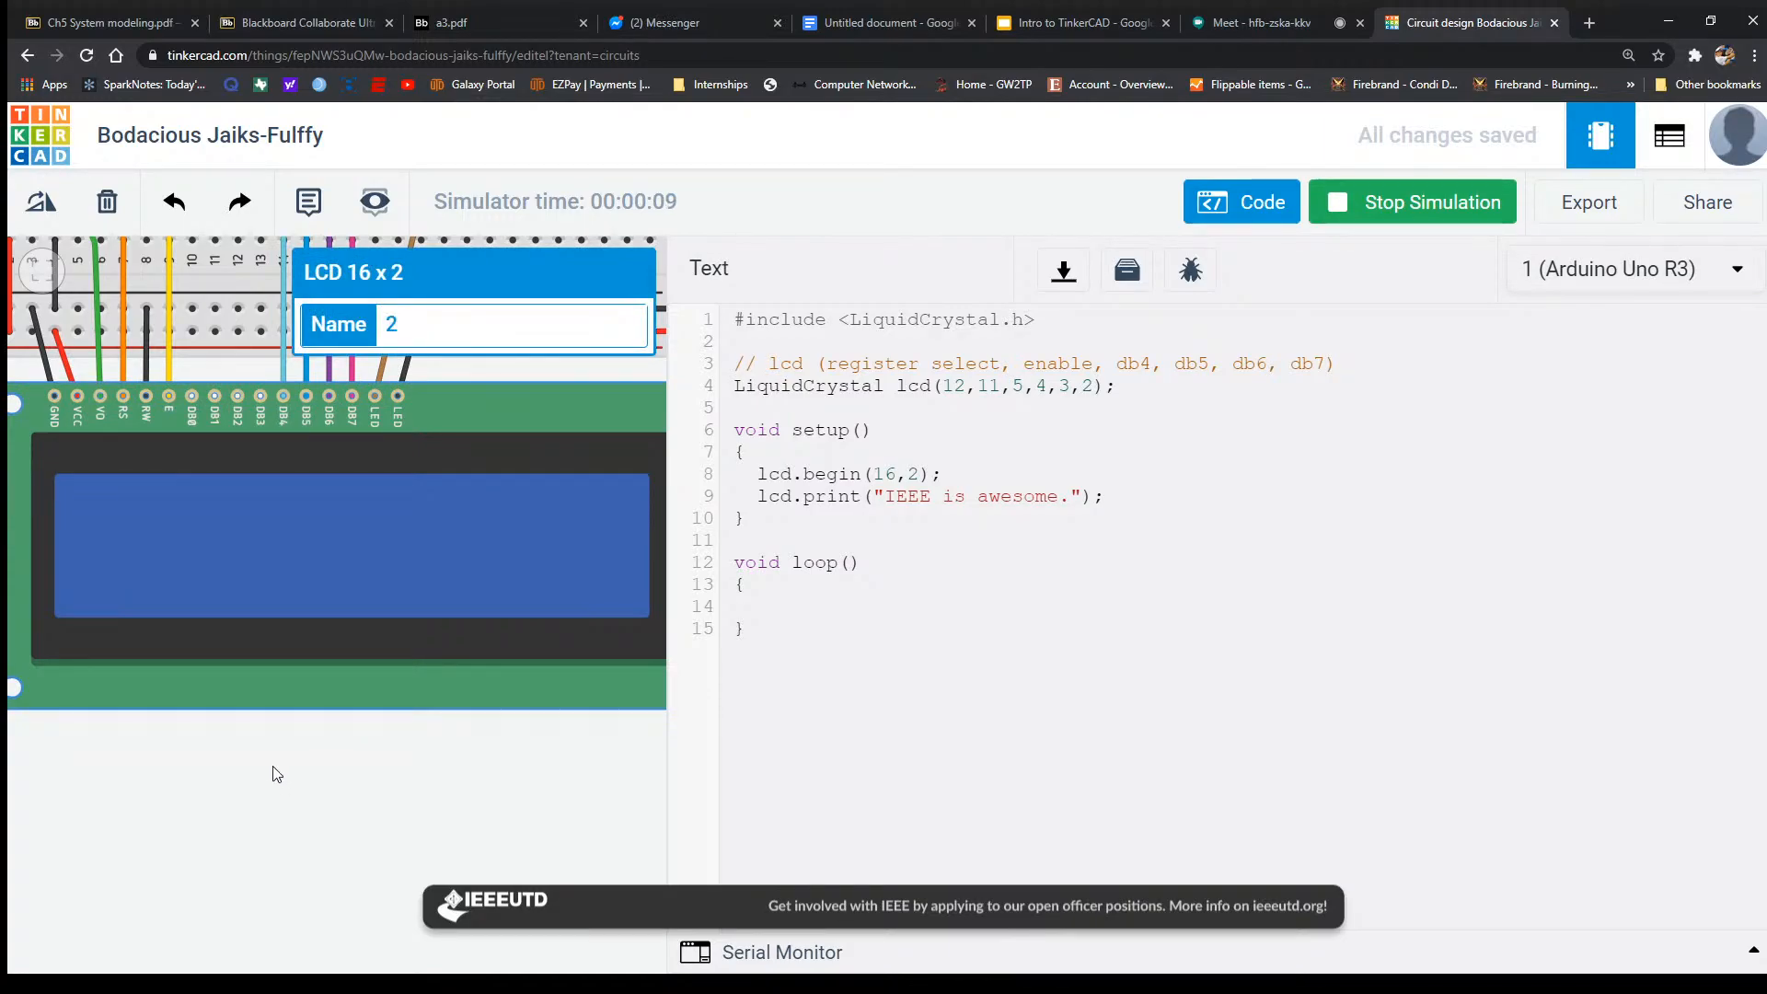
pyautogui.click(878, 524)
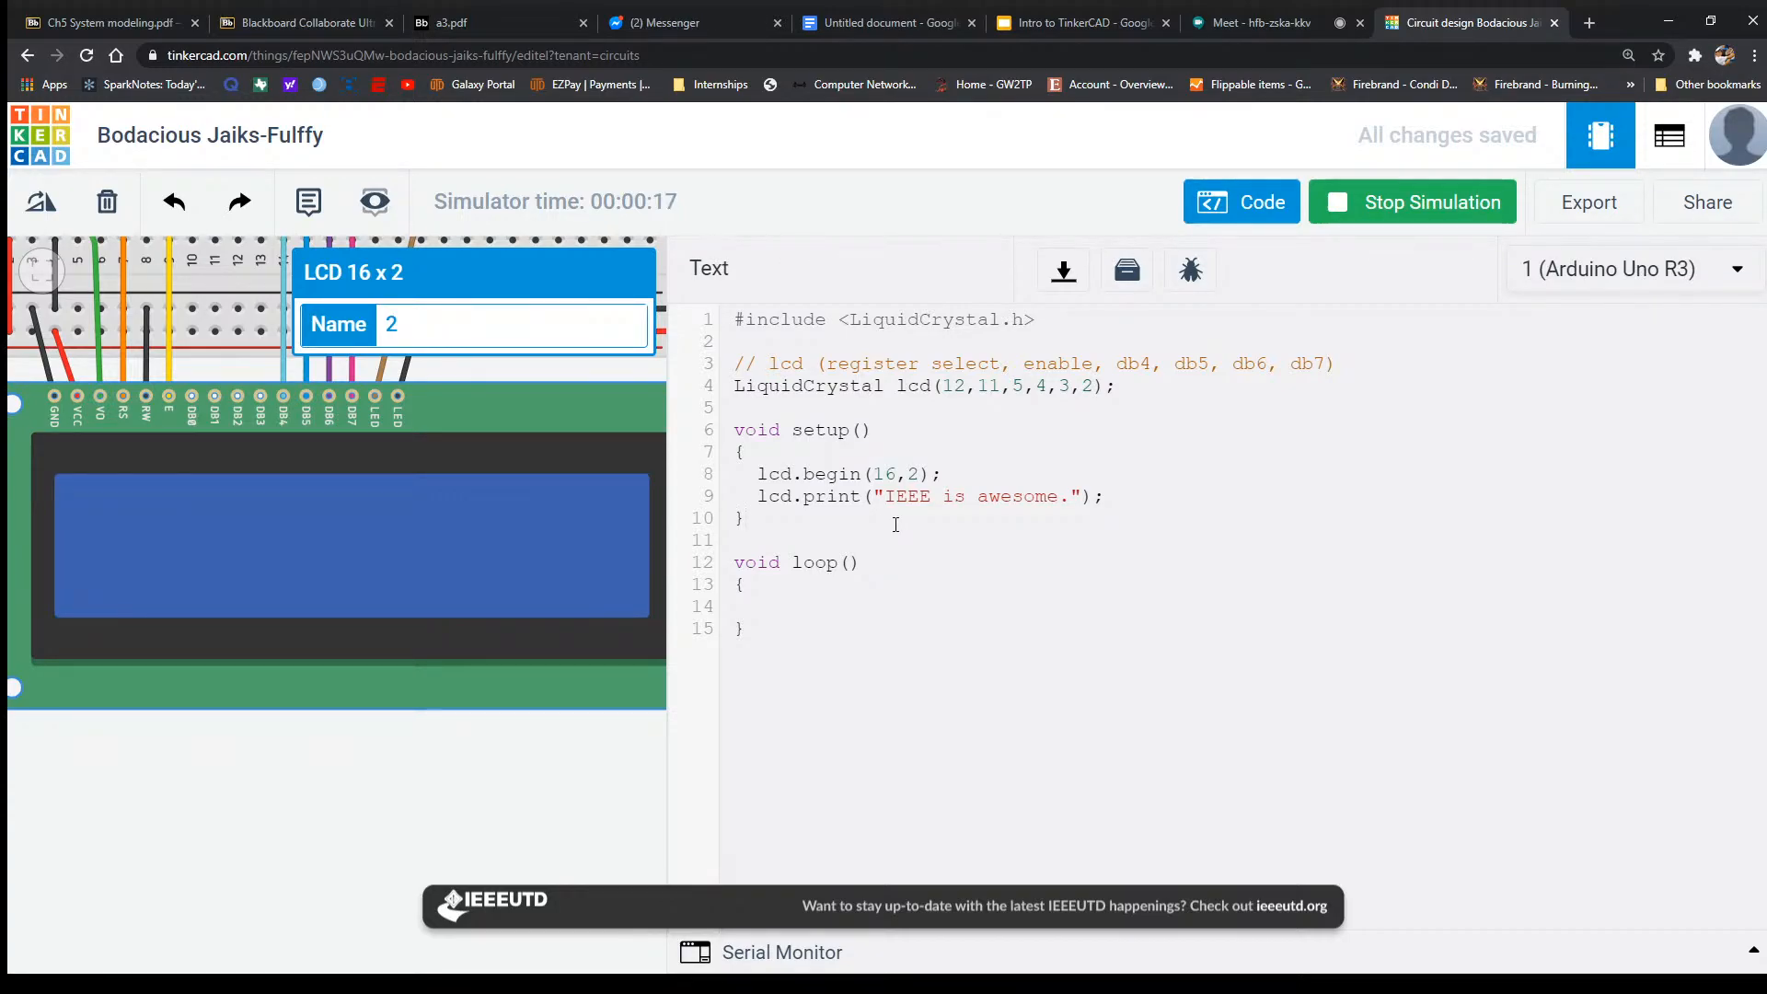
pyautogui.click(1076, 475)
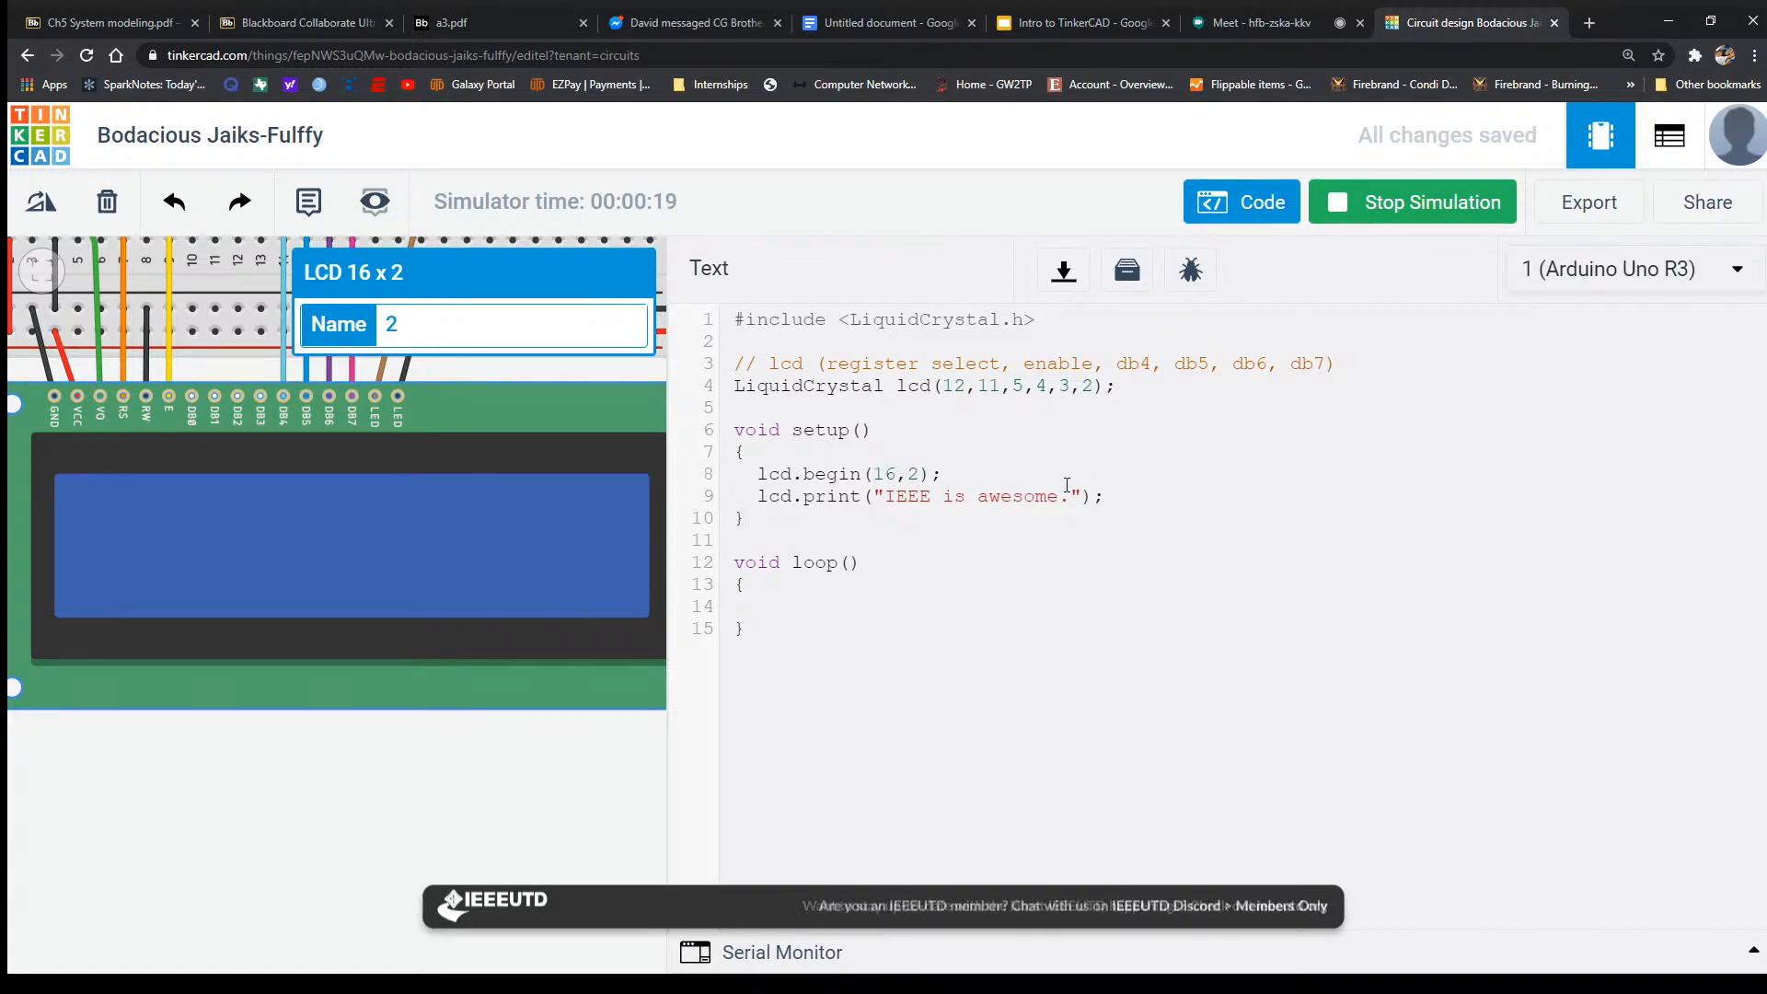
pyautogui.click(1072, 497)
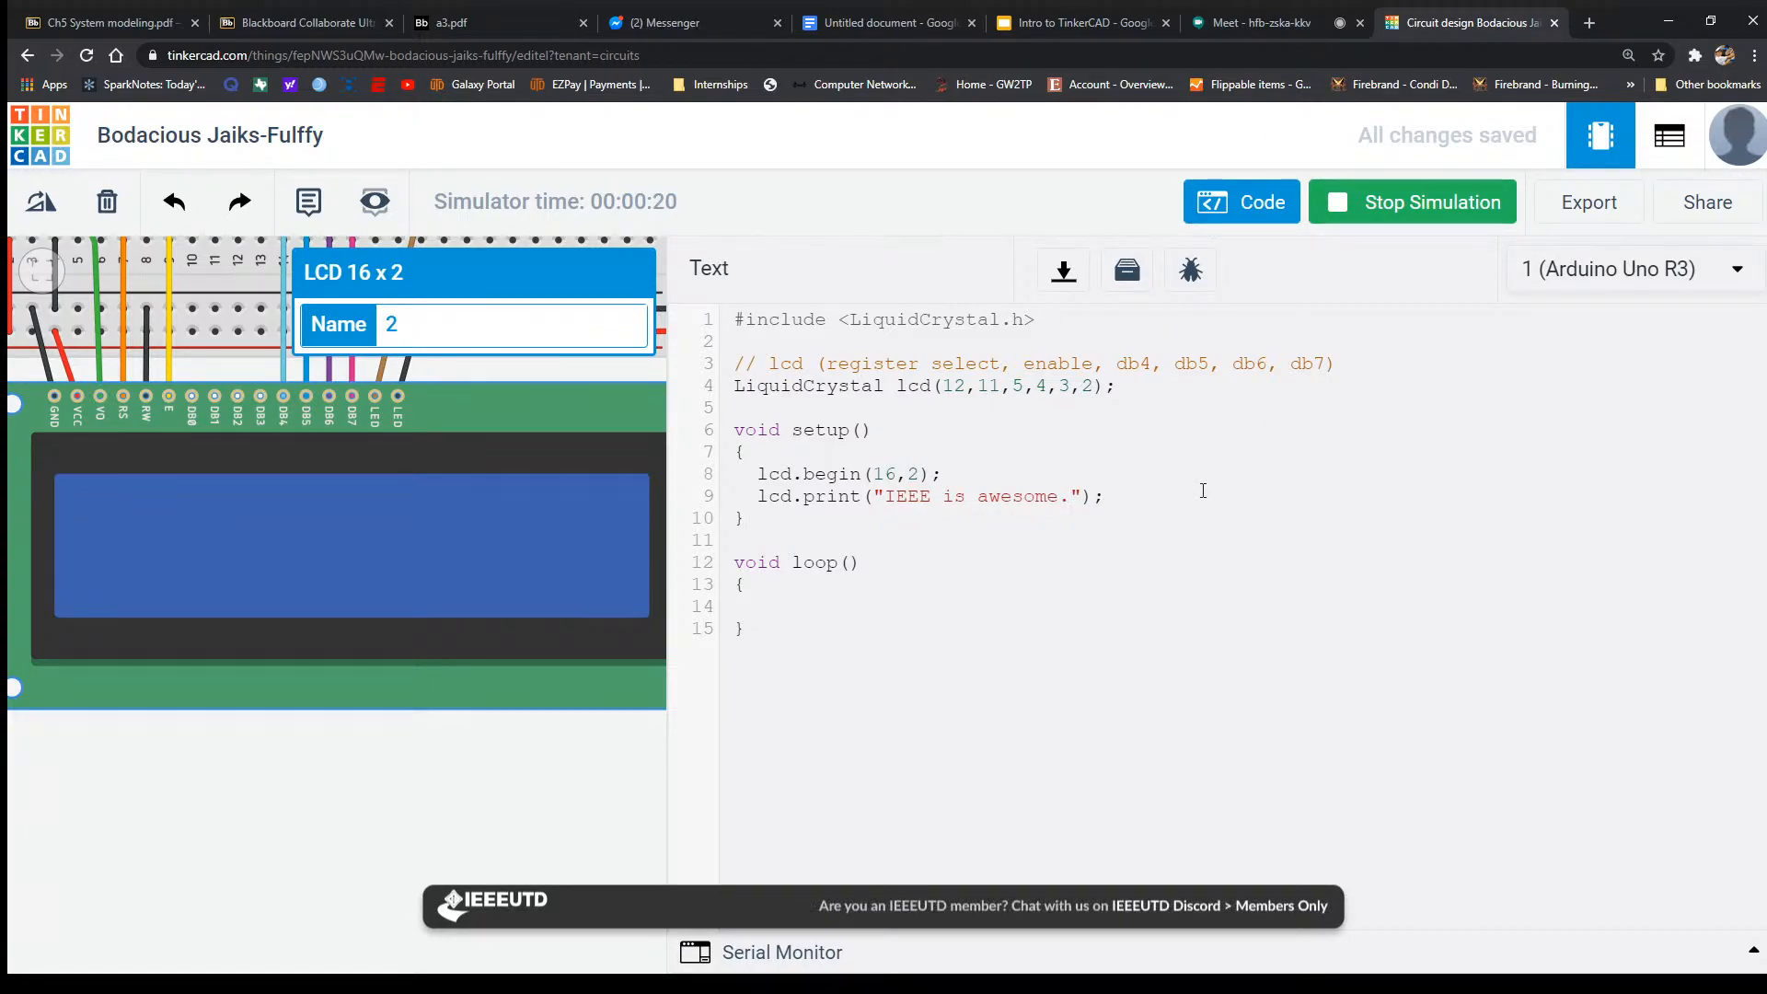
pyautogui.click(1383, 211)
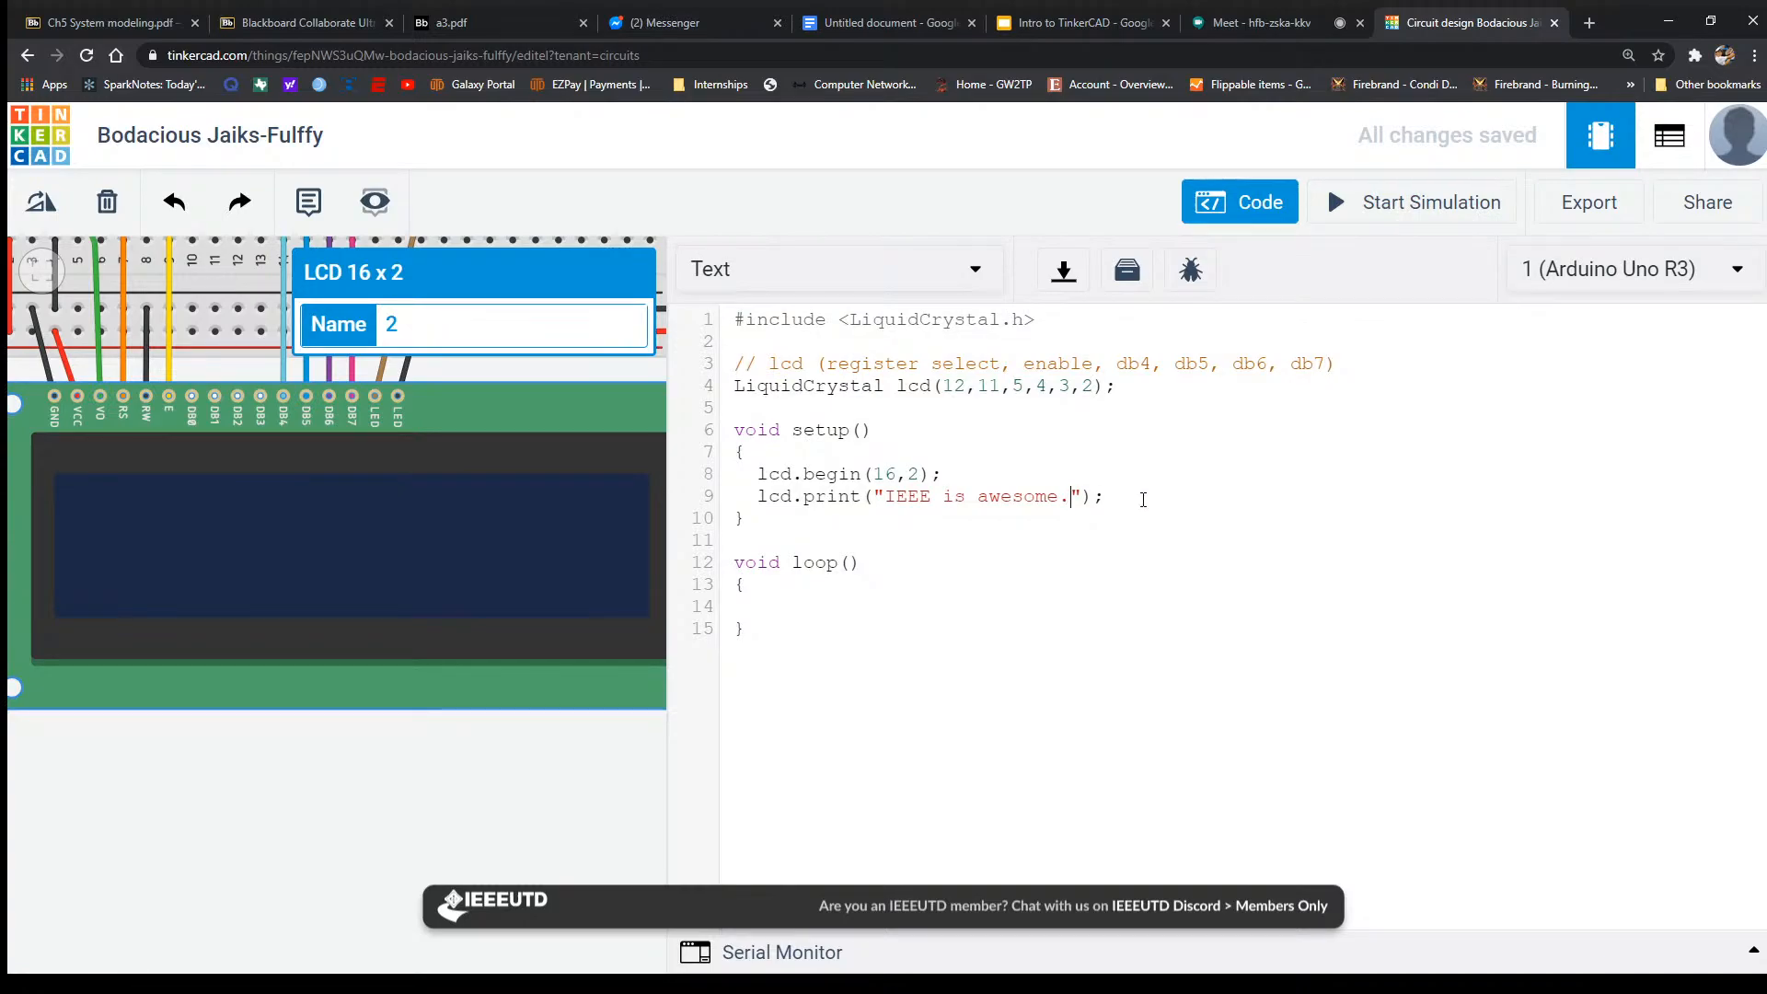
pyautogui.press('BackSpace')
pyautogui.click(1401, 221)
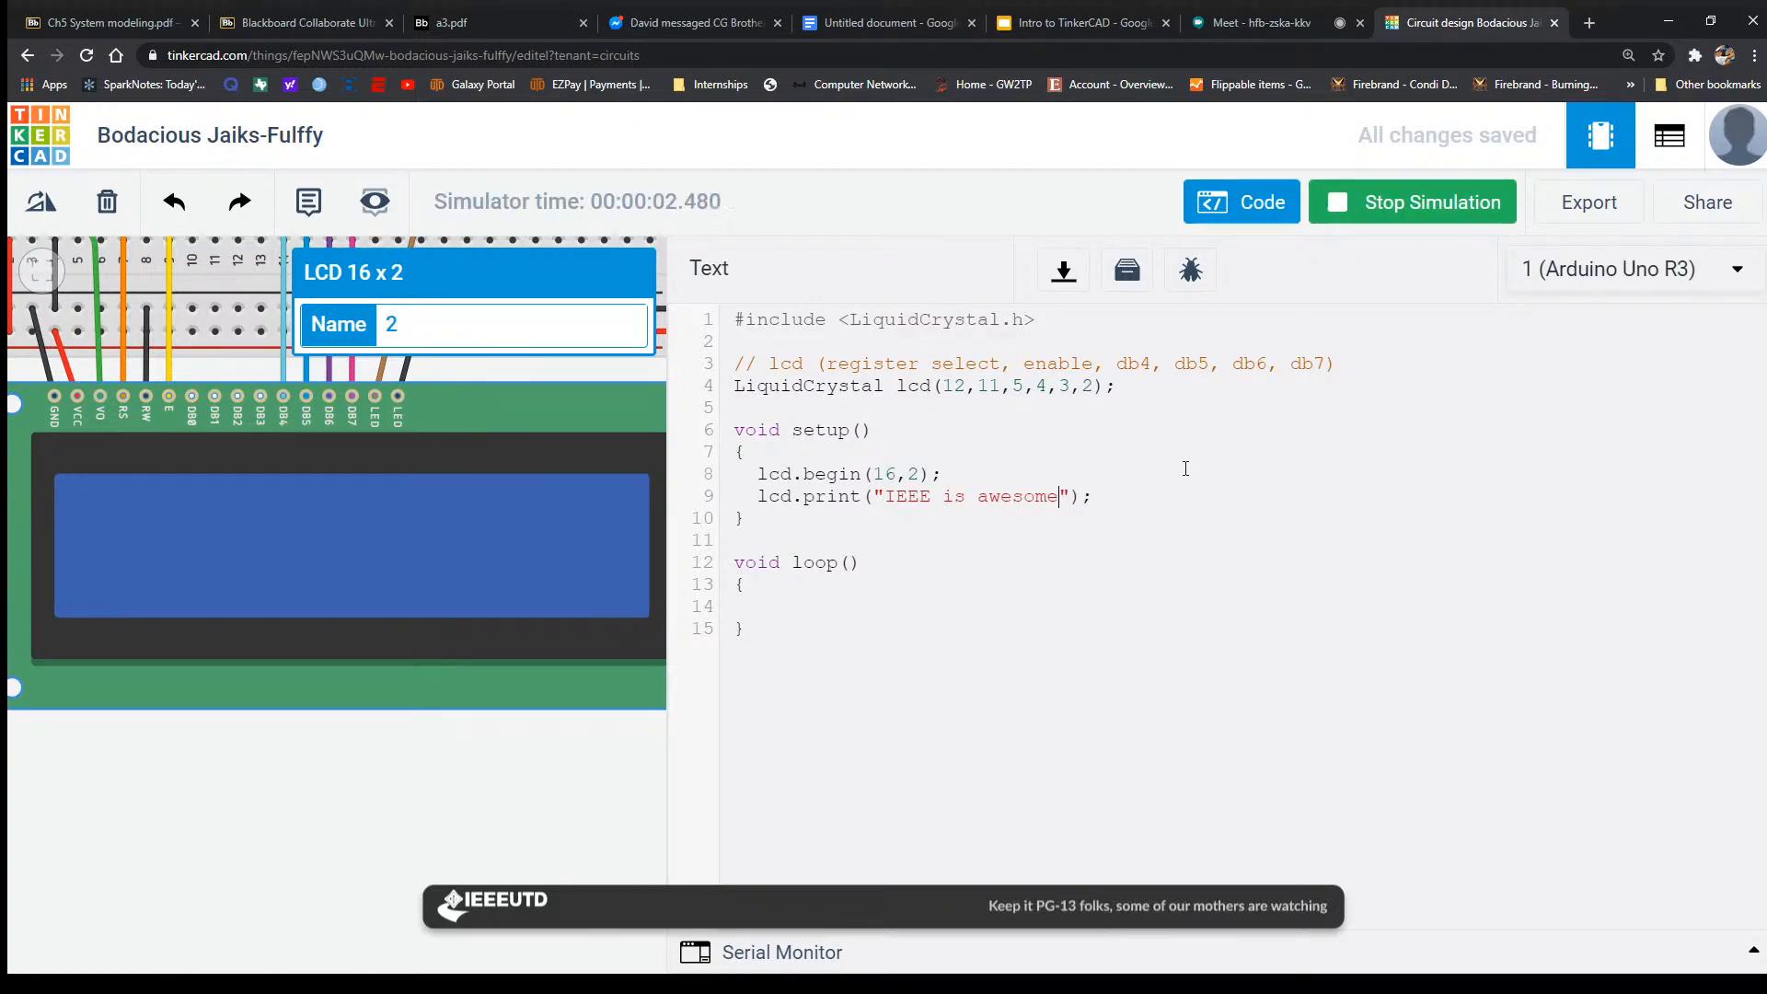
# Stop the simulation, then rerun it with the lcd.print message replaced by "hello".
pyautogui.click(1386, 203)
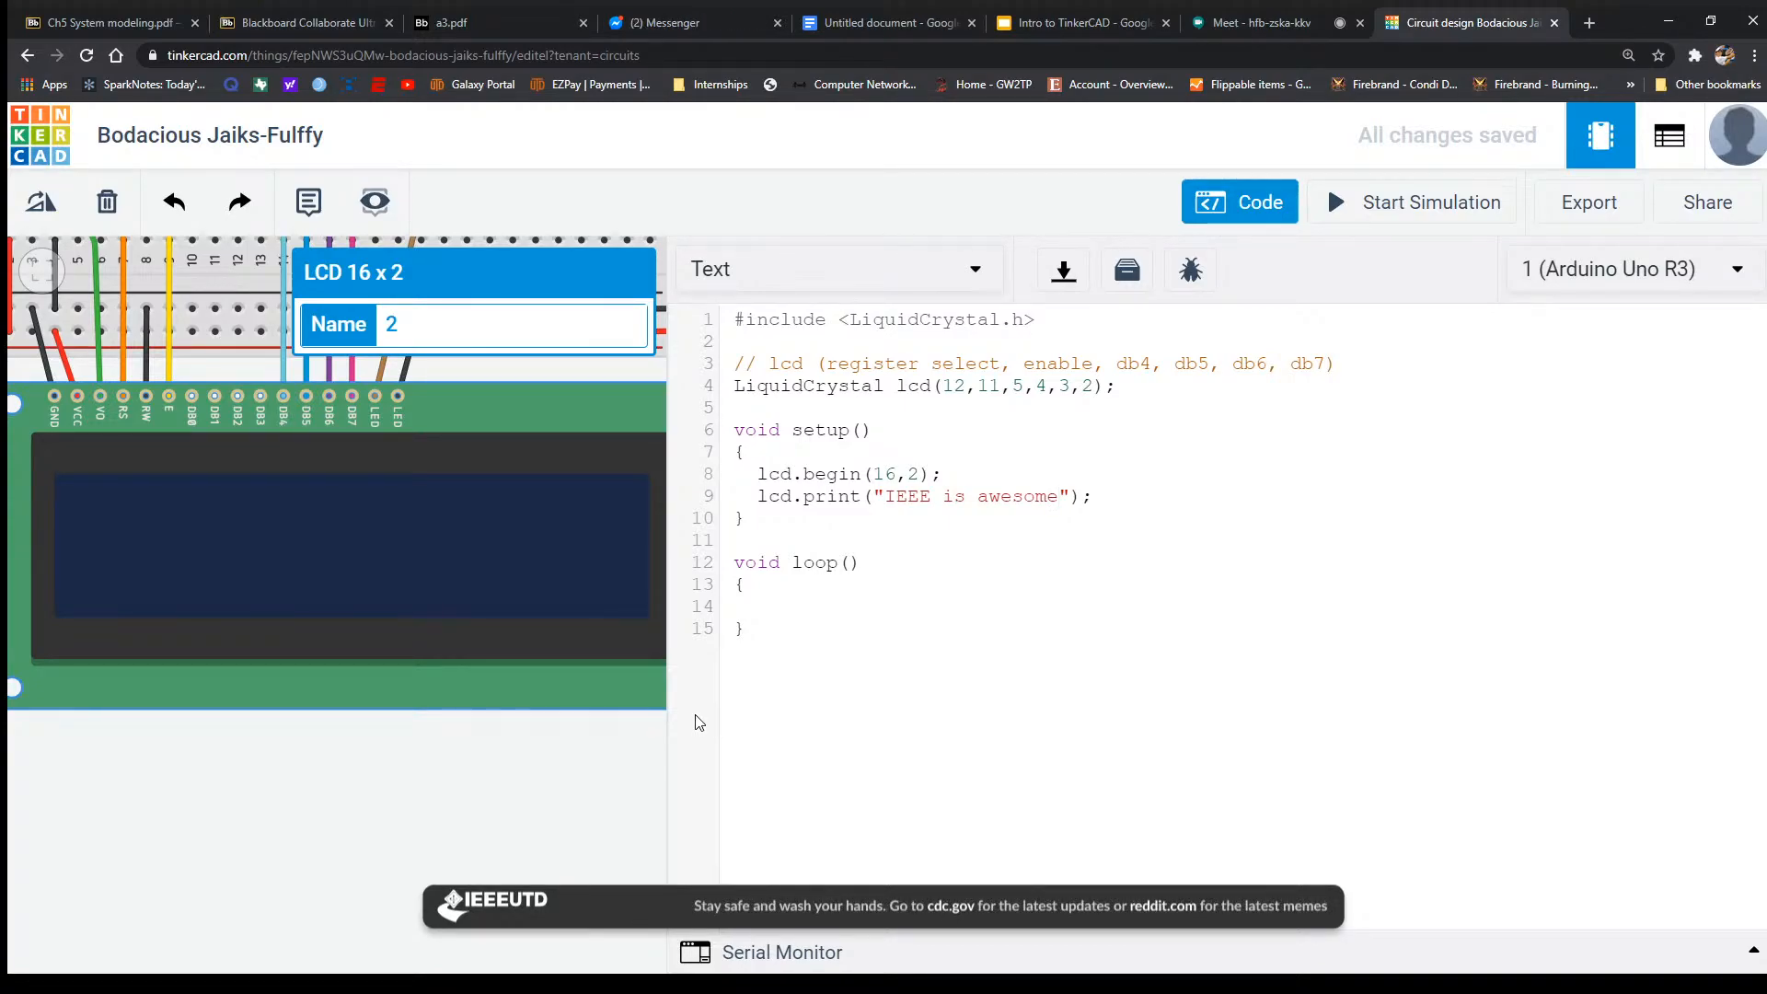
pyautogui.moveTo(1058, 495); pyautogui.dragTo(923, 490)
pyautogui.press('BackSpace')
pyautogui.write('hello')
pyautogui.click(1412, 202)
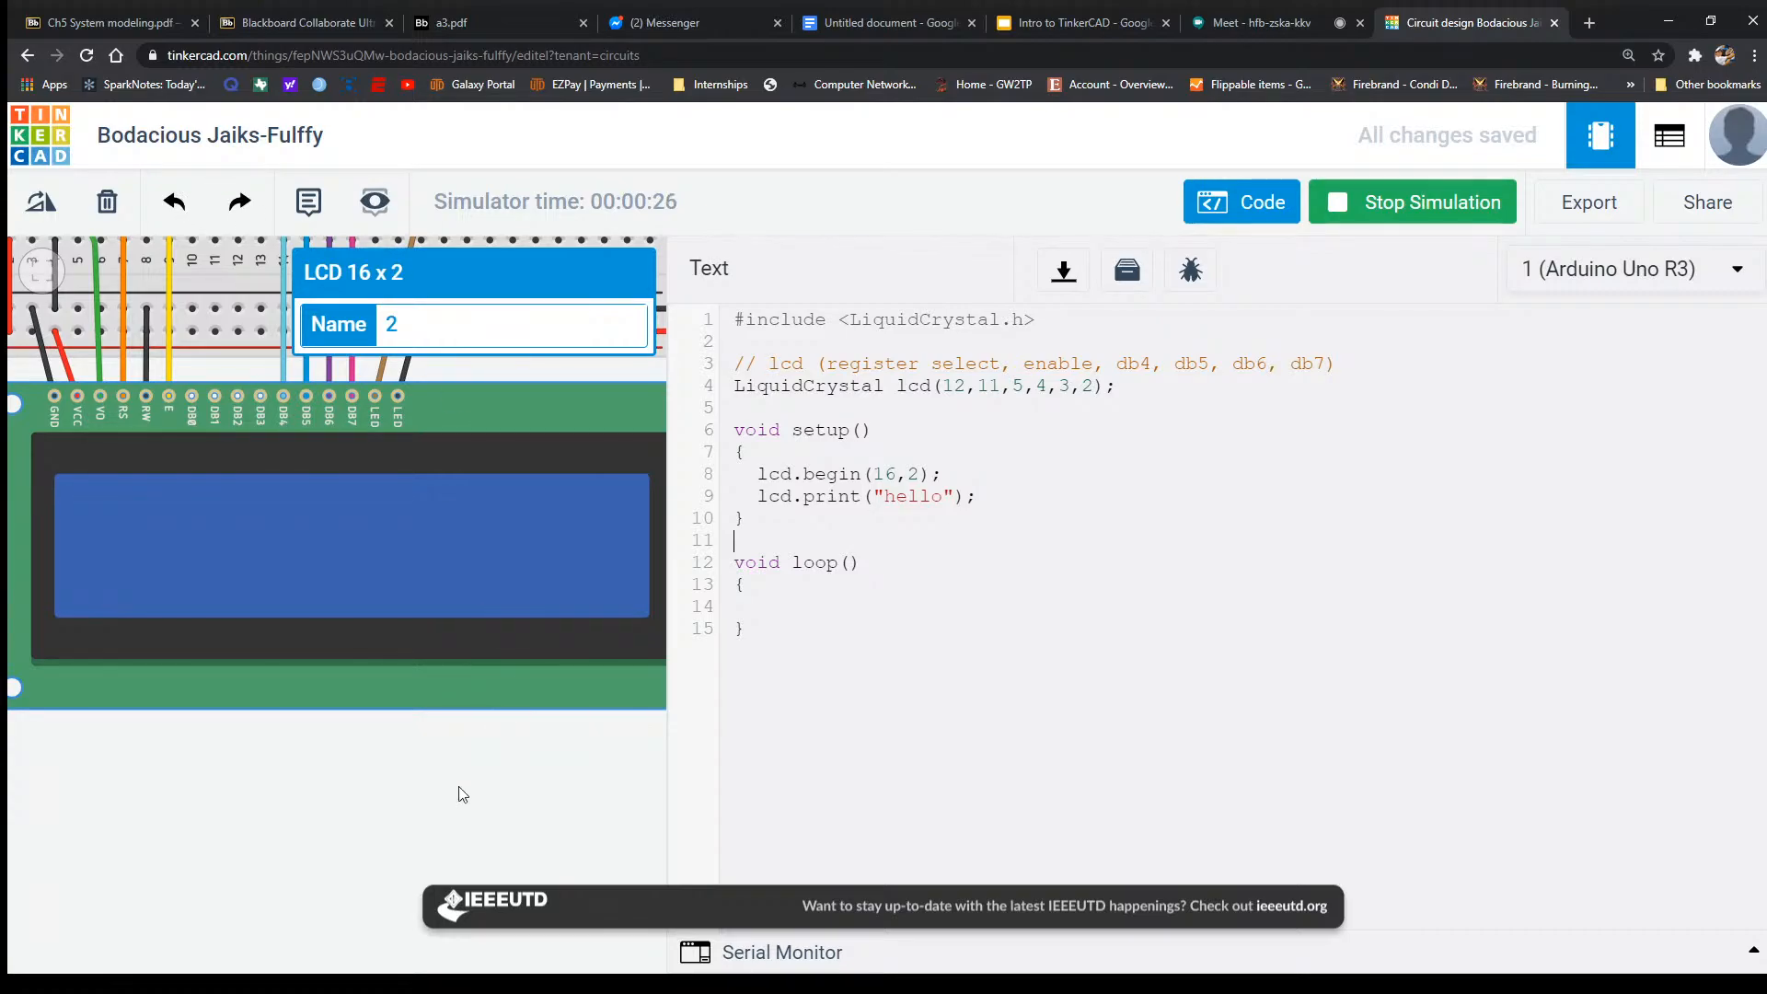
# Hide the code editor and inspect the wiring between the Arduino, breadboard and LCD.
pyautogui.click(537, 777)
pyautogui.click(1242, 202)
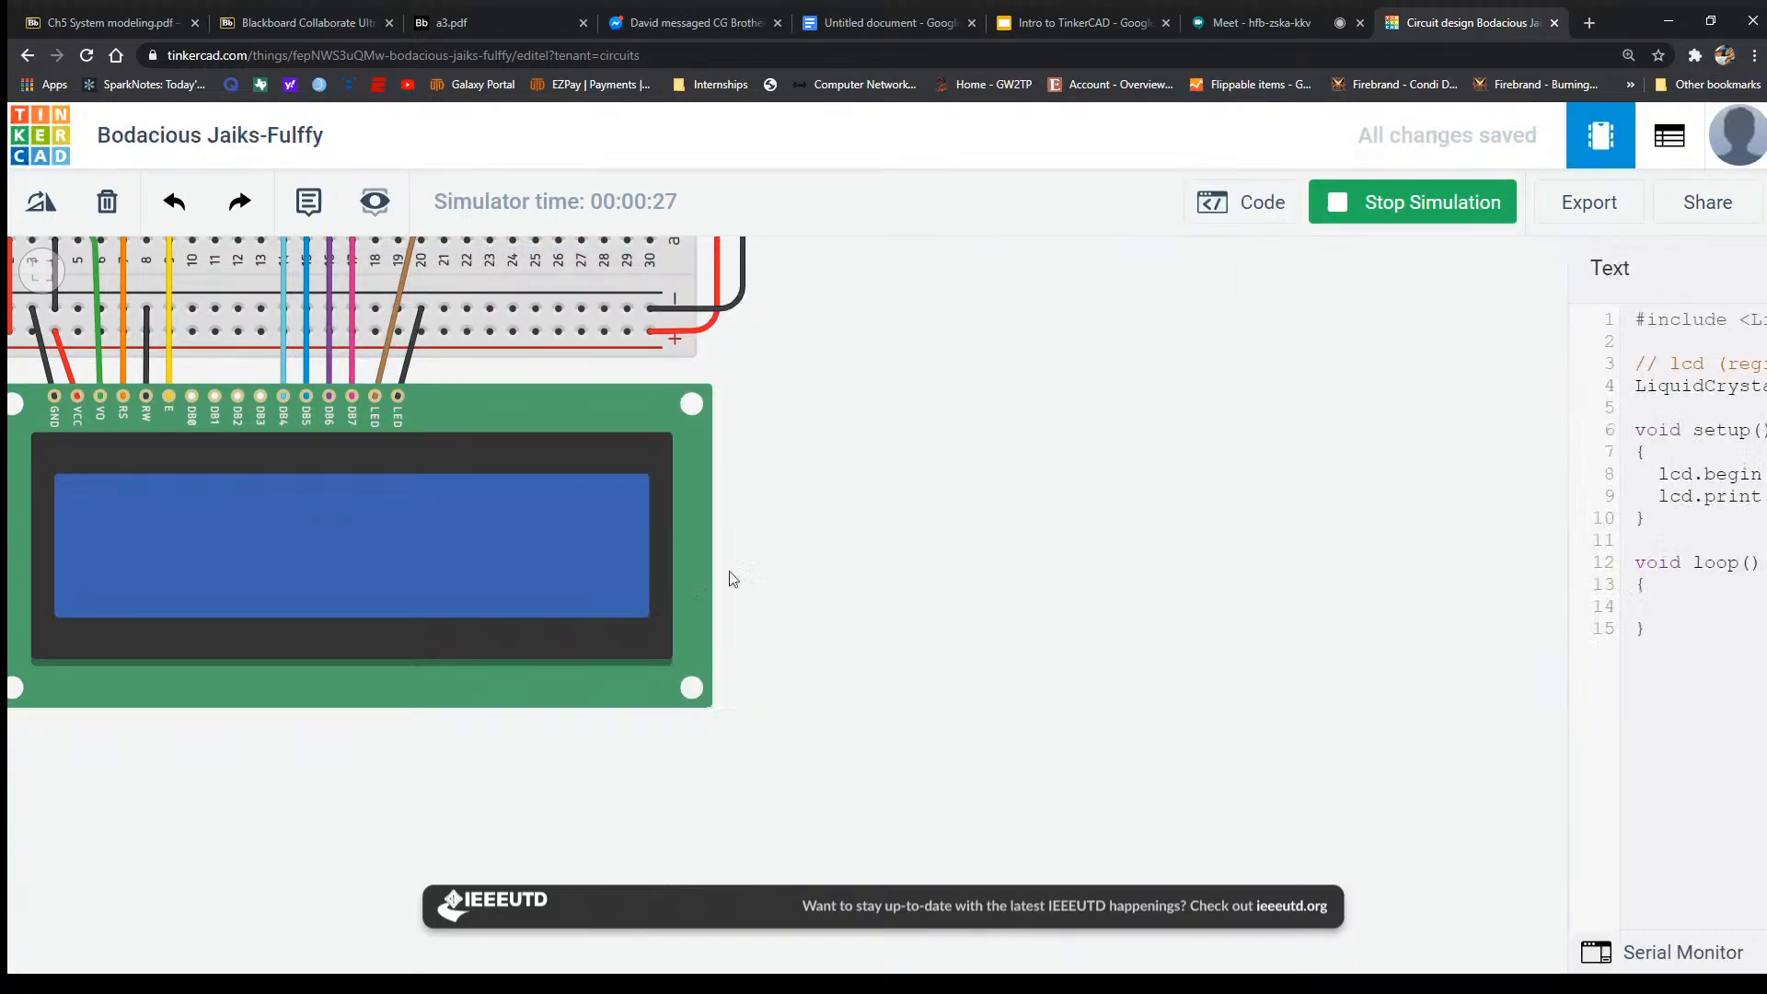
pyautogui.moveTo(917, 453); pyautogui.dragTo(1192, 683)
pyautogui.scroll(-2, 1192, 683)
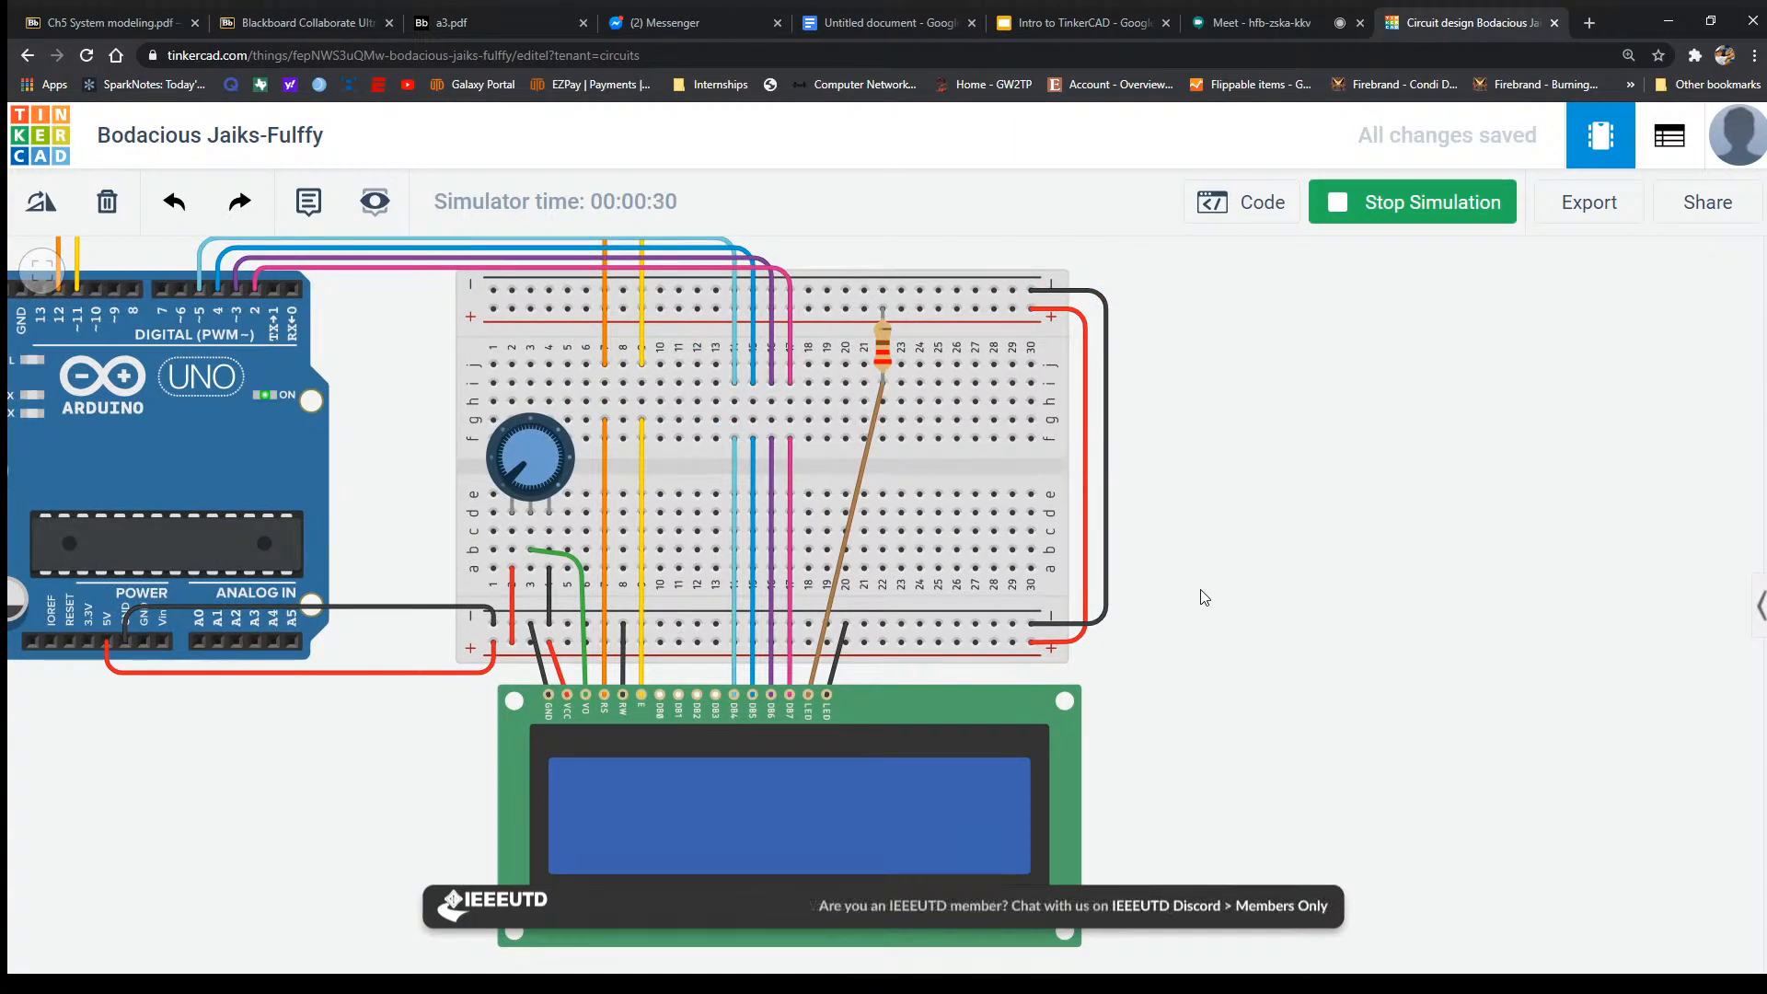
# Rotate the 220 Ω resistor on the breadboard by 180 degrees.
pyautogui.click(882, 348)
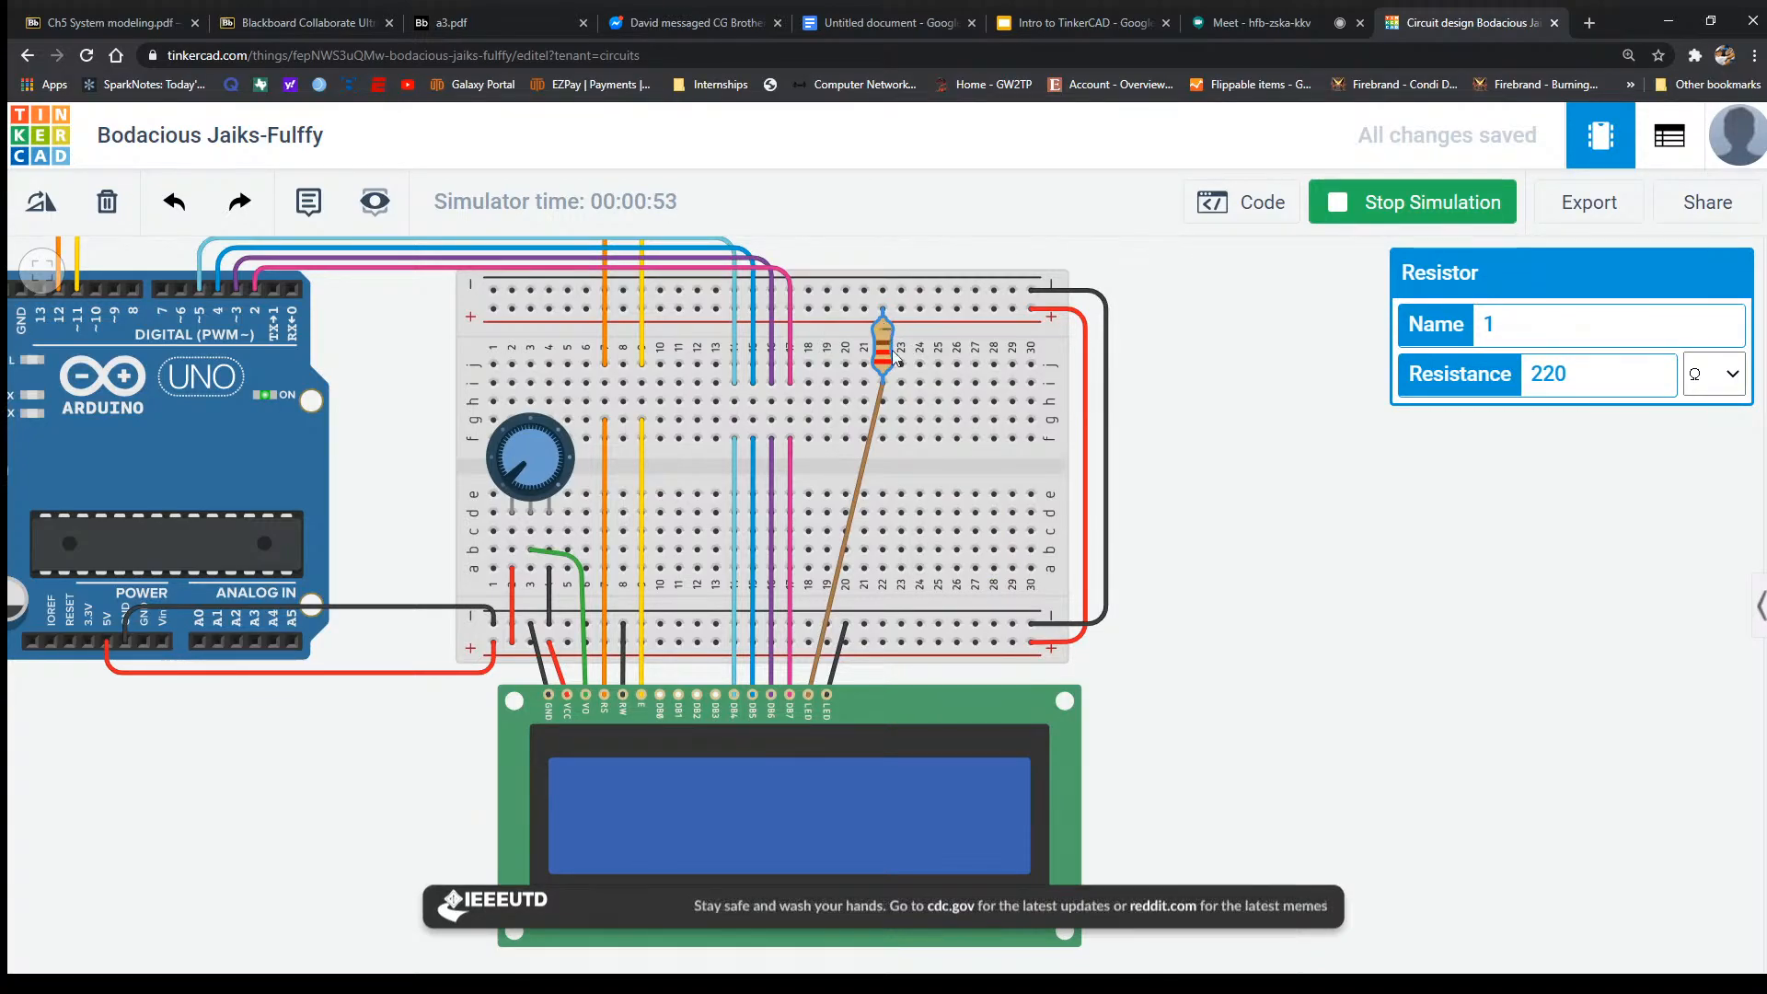
pyautogui.click(43, 204)
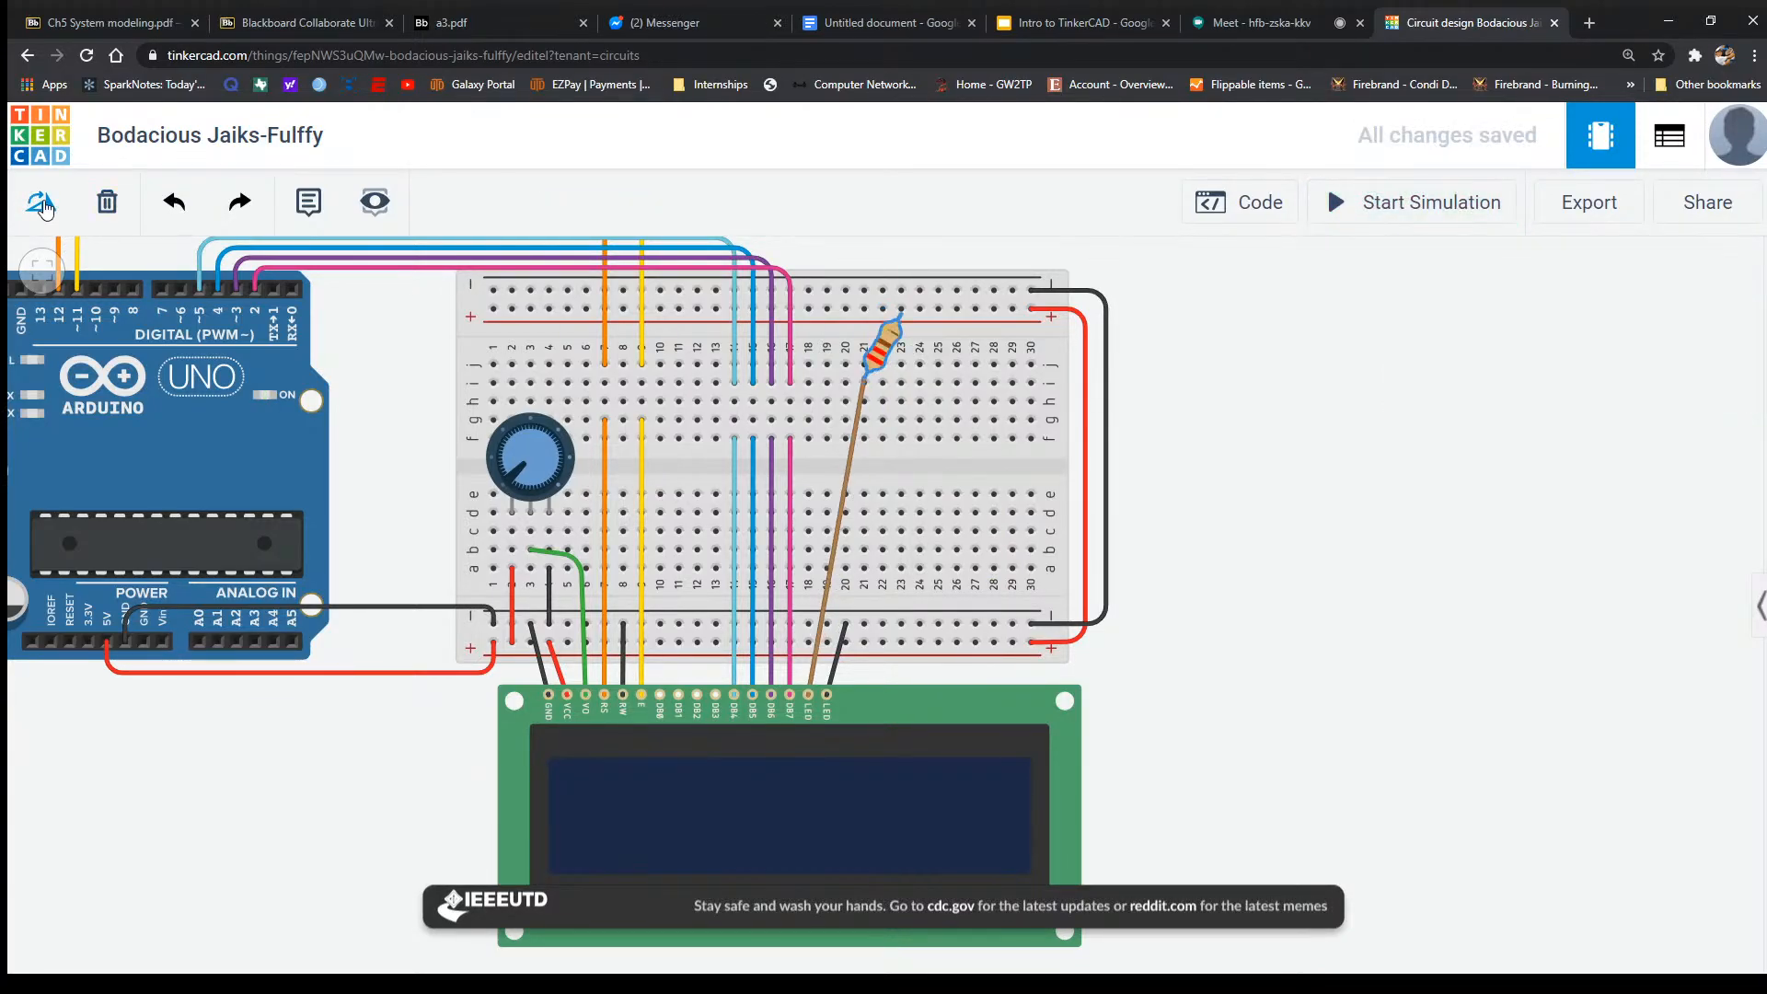
pyautogui.click(43, 203)
pyautogui.click(43, 203)
pyautogui.click(44, 204)
pyautogui.click(43, 203)
pyautogui.click(43, 204)
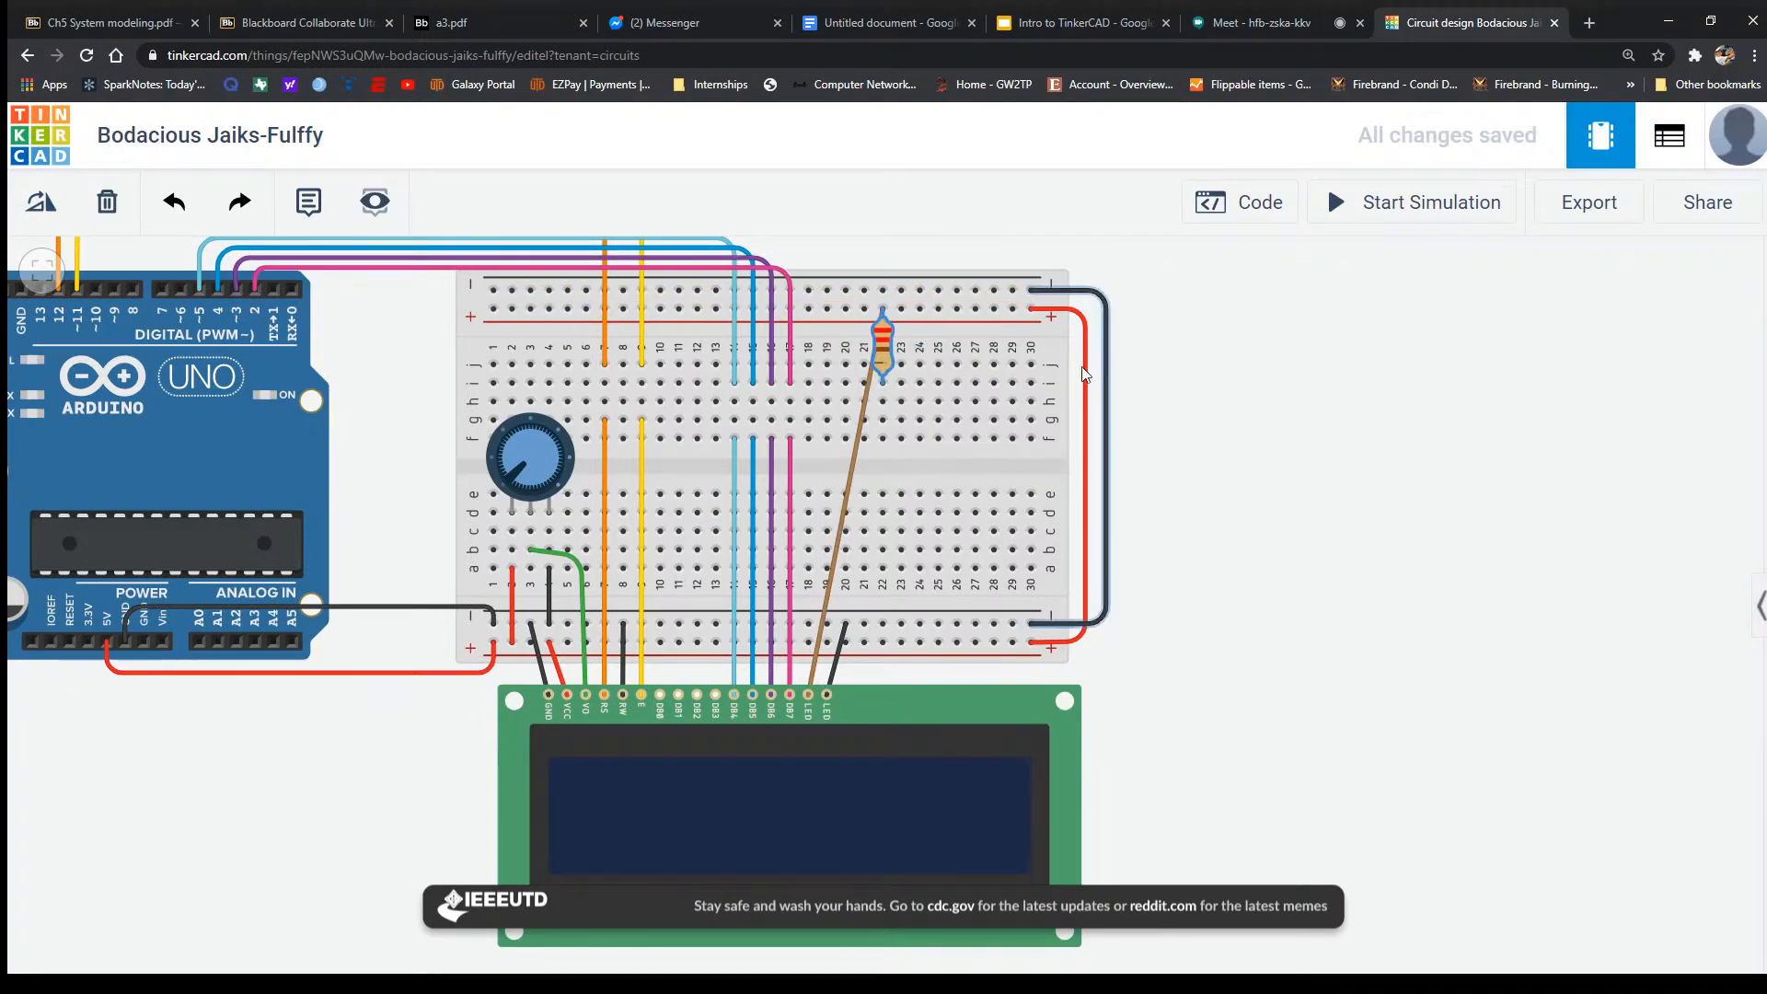
# Replace the brown wire with a new wire from the LCD's LED pin beside DB7 to the resistor's end at column 22, row i.
pyautogui.click(865, 381)
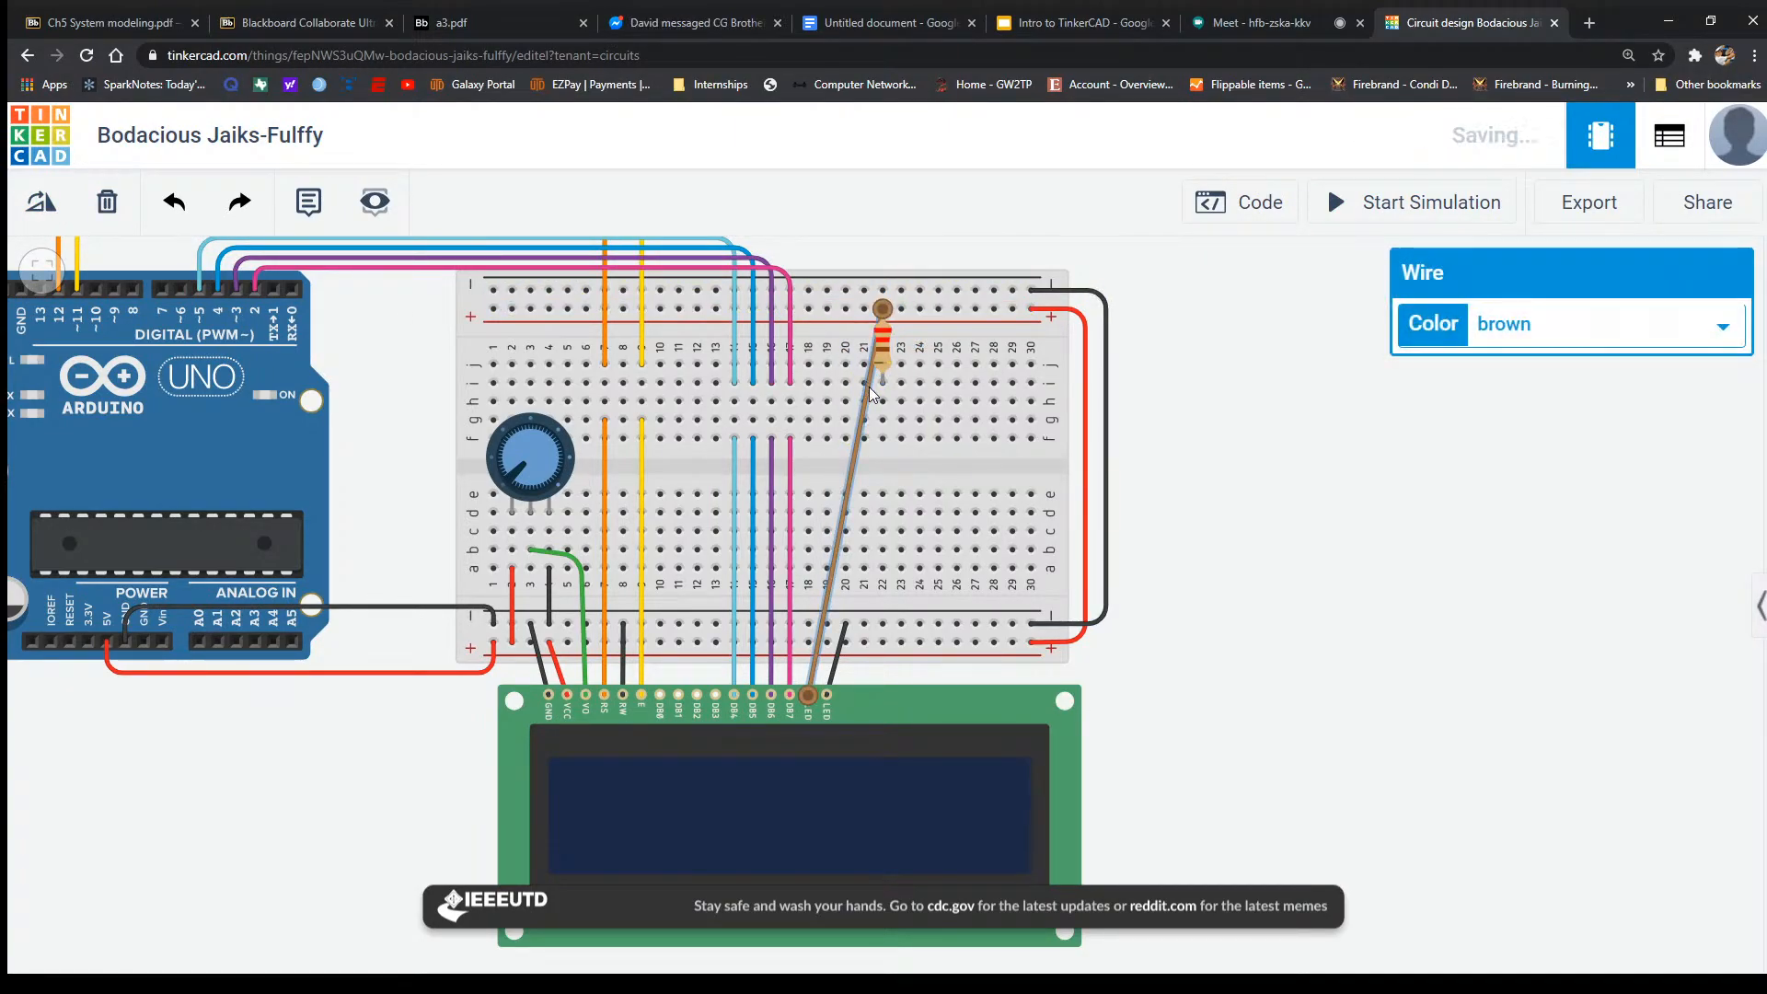
pyautogui.press('Delete')
pyautogui.click(809, 697)
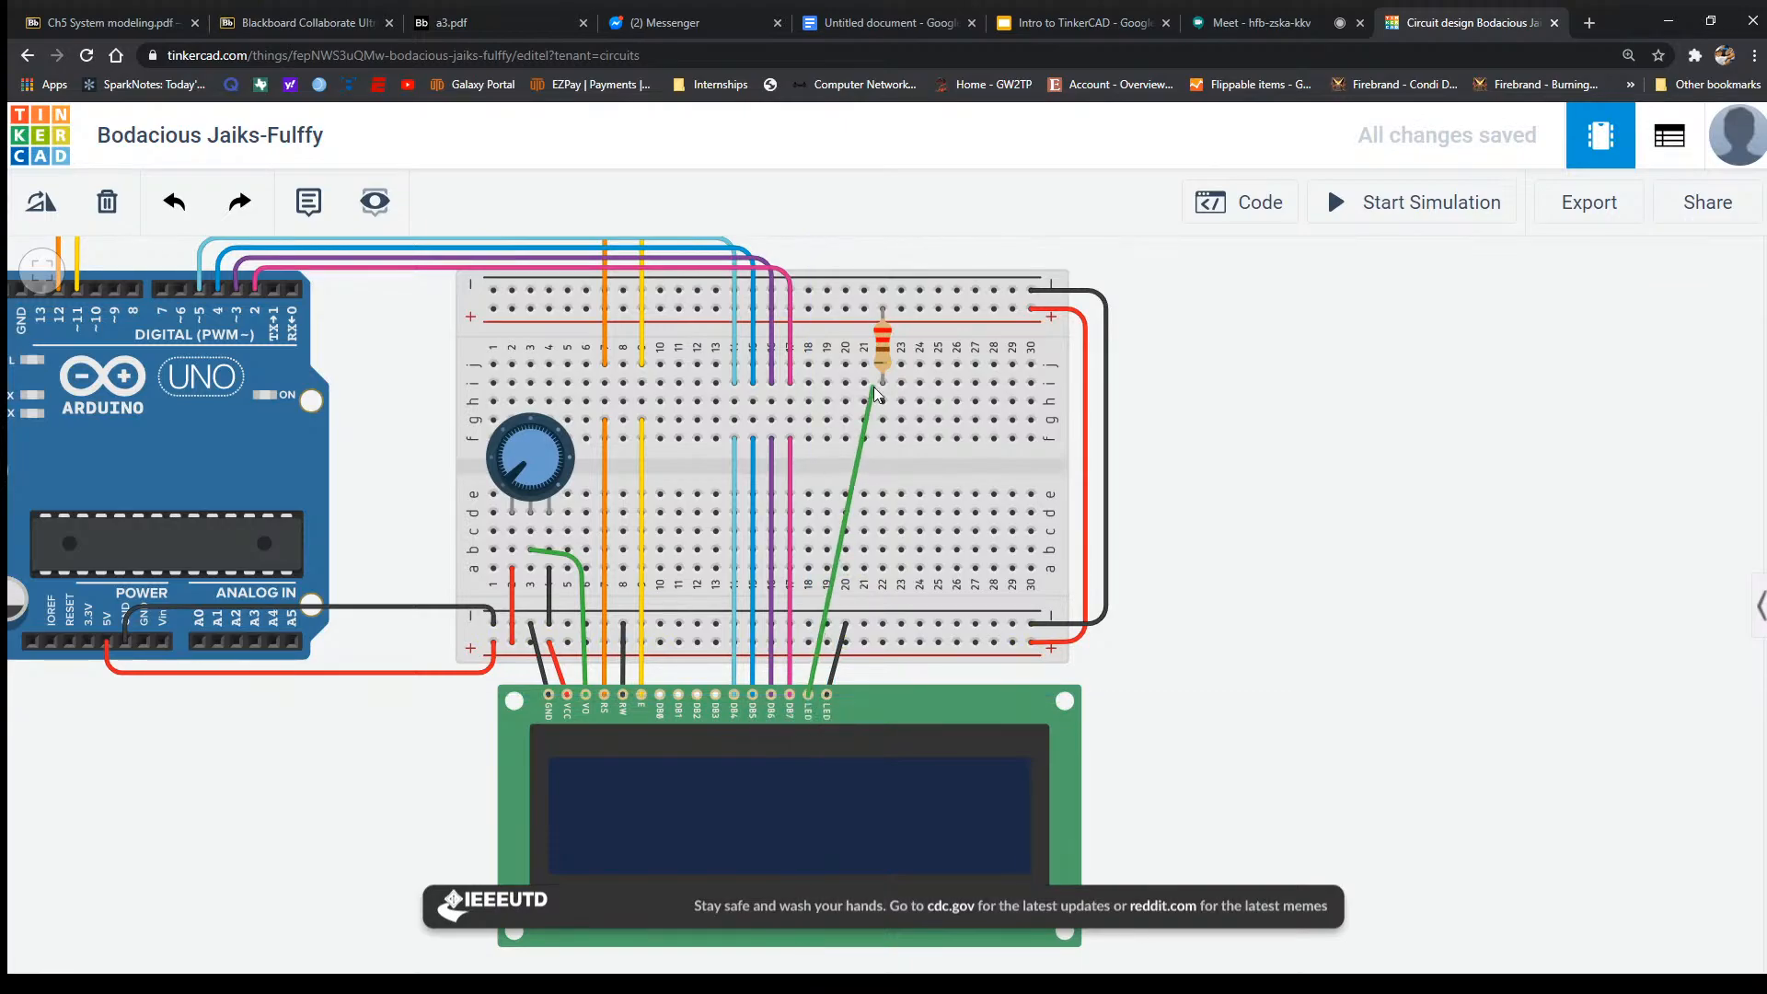
pyautogui.click(882, 383)
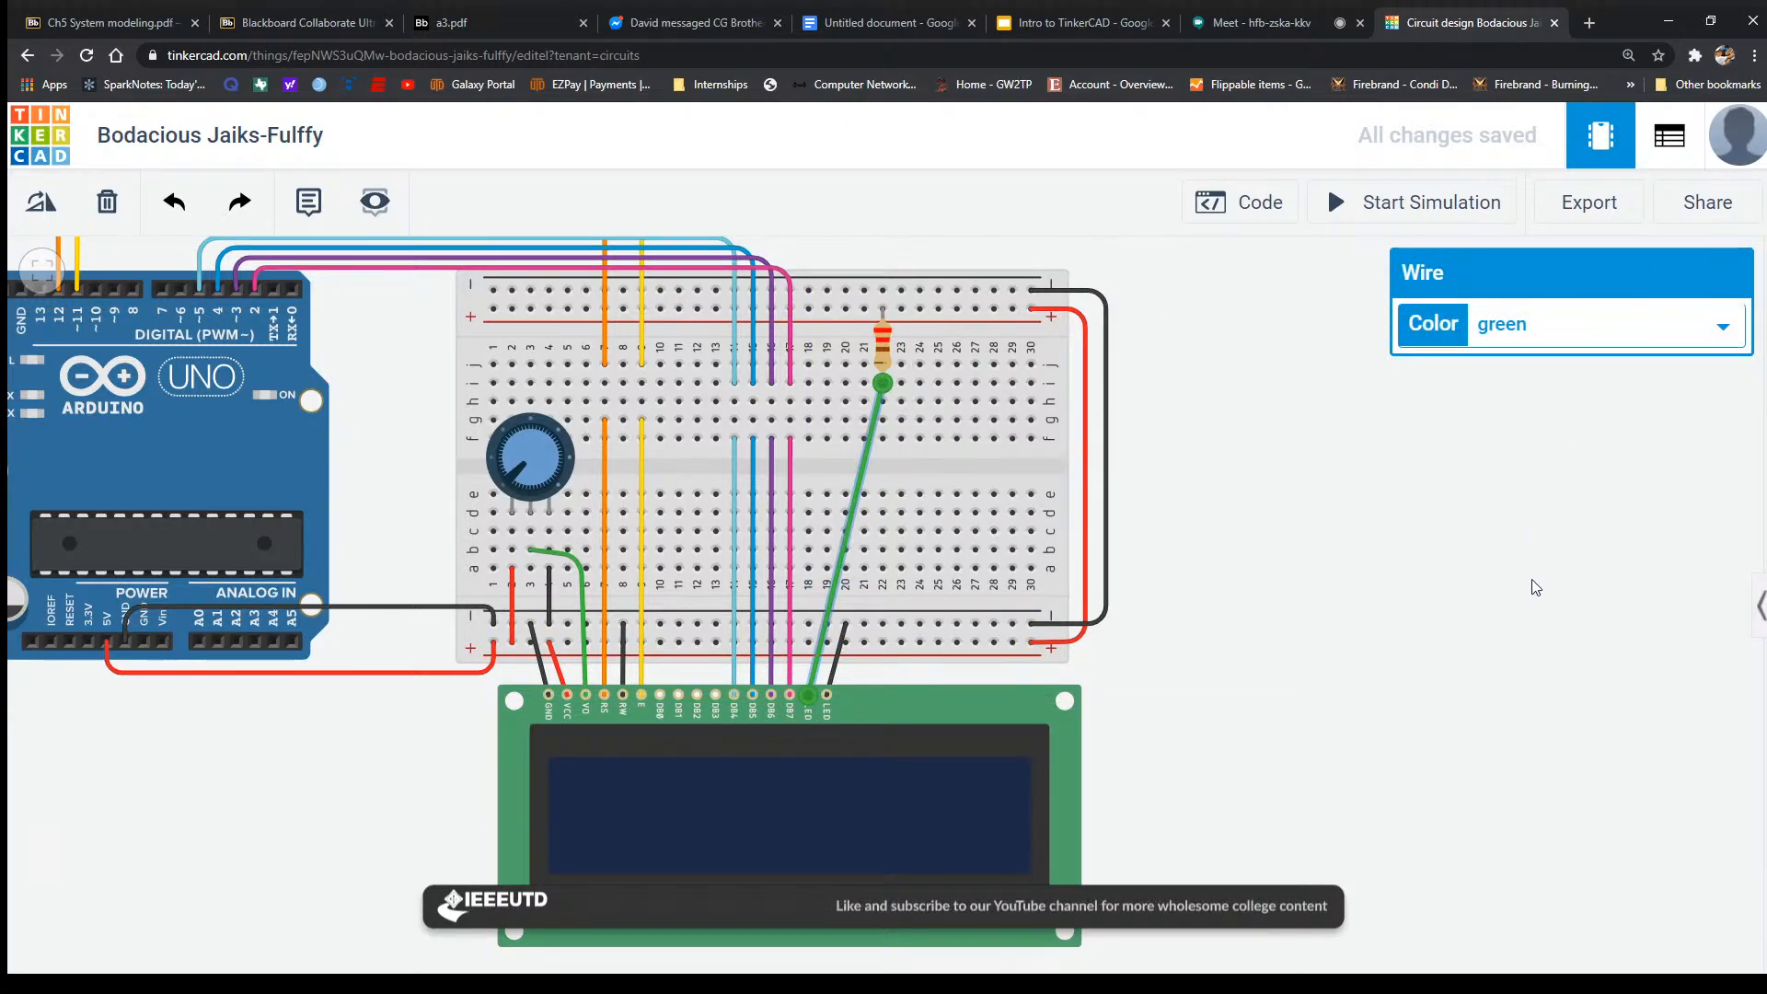
# Color the new resistor wire brown and test the circuit by running and stopping the simulation.
pyautogui.press('1')
pyautogui.click(1340, 354)
pyautogui.click(1409, 221)
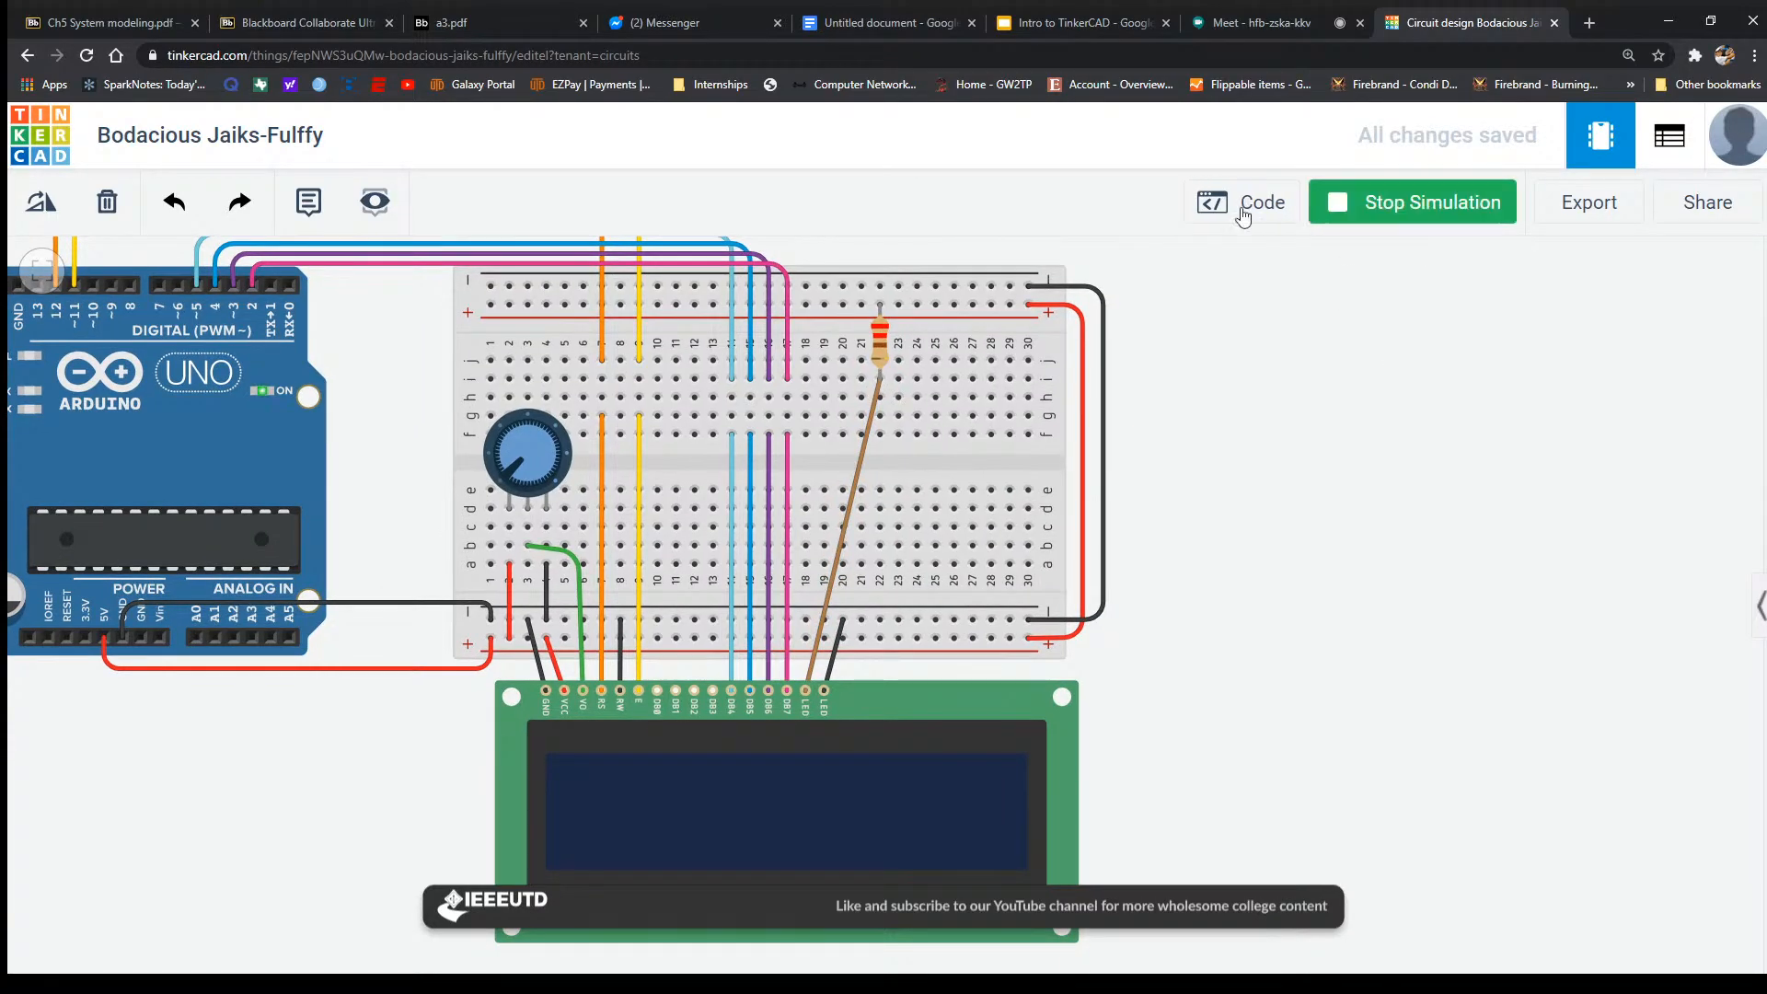
pyautogui.click(1399, 221)
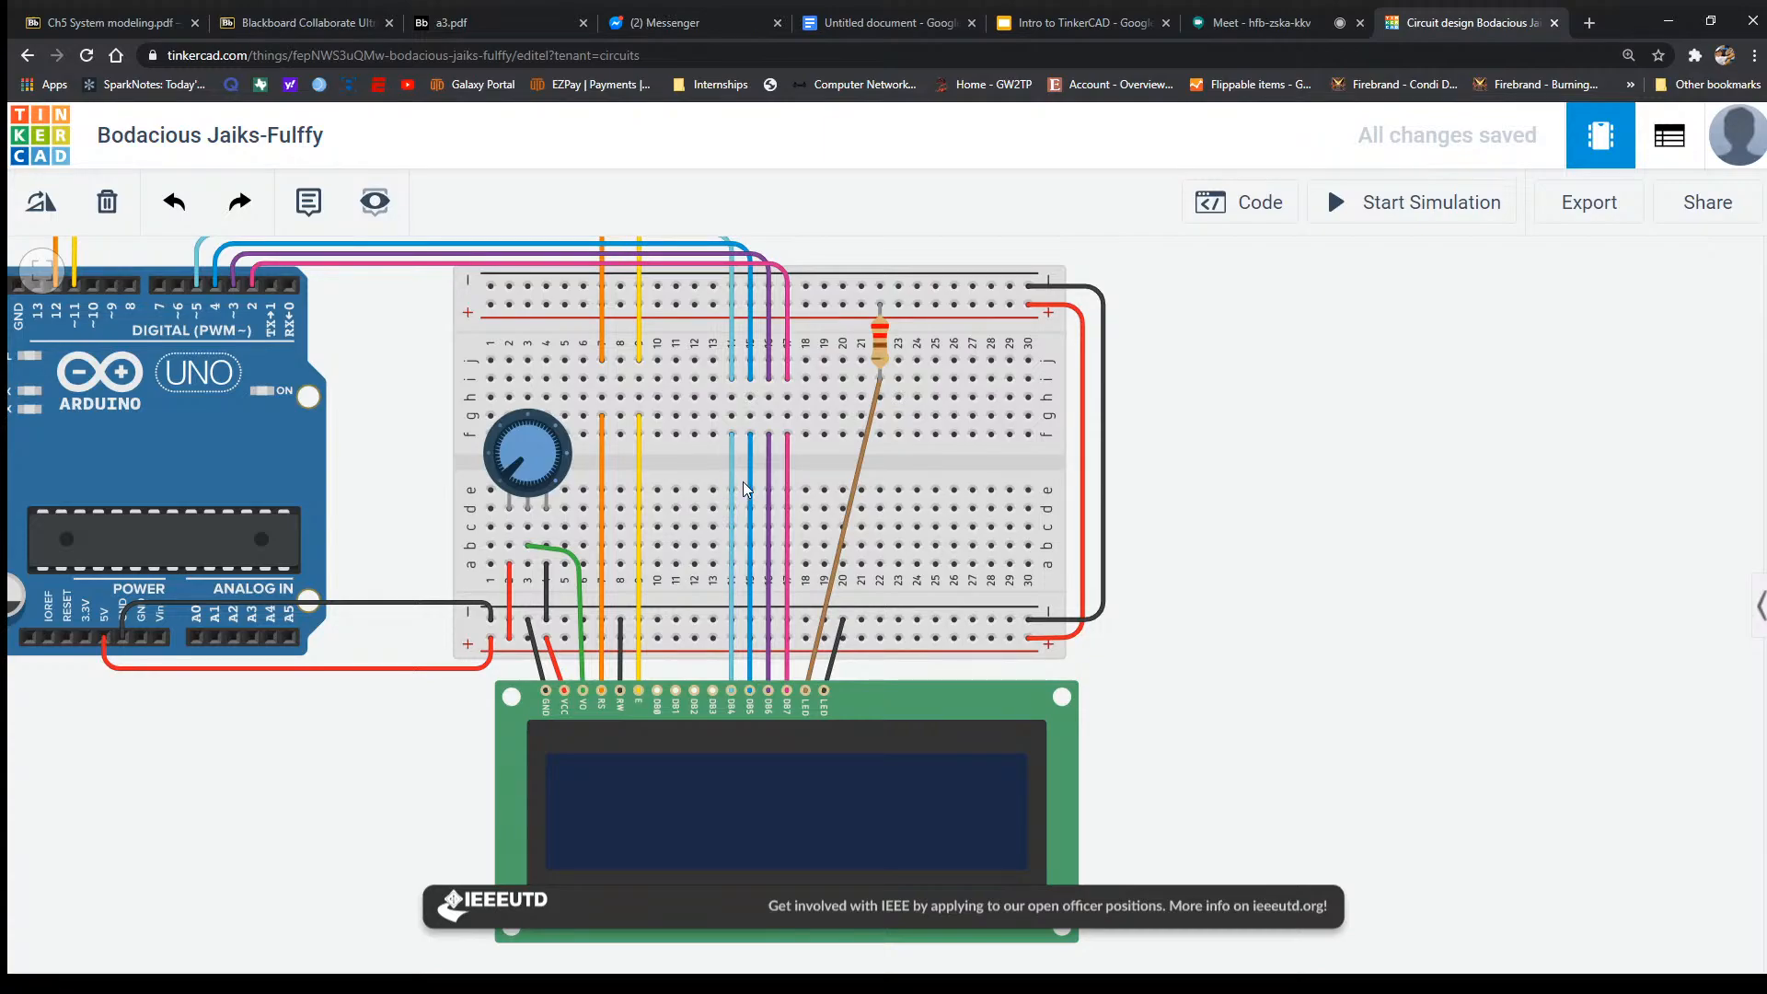
pyautogui.moveTo(715, 478); pyautogui.dragTo(716, 514)
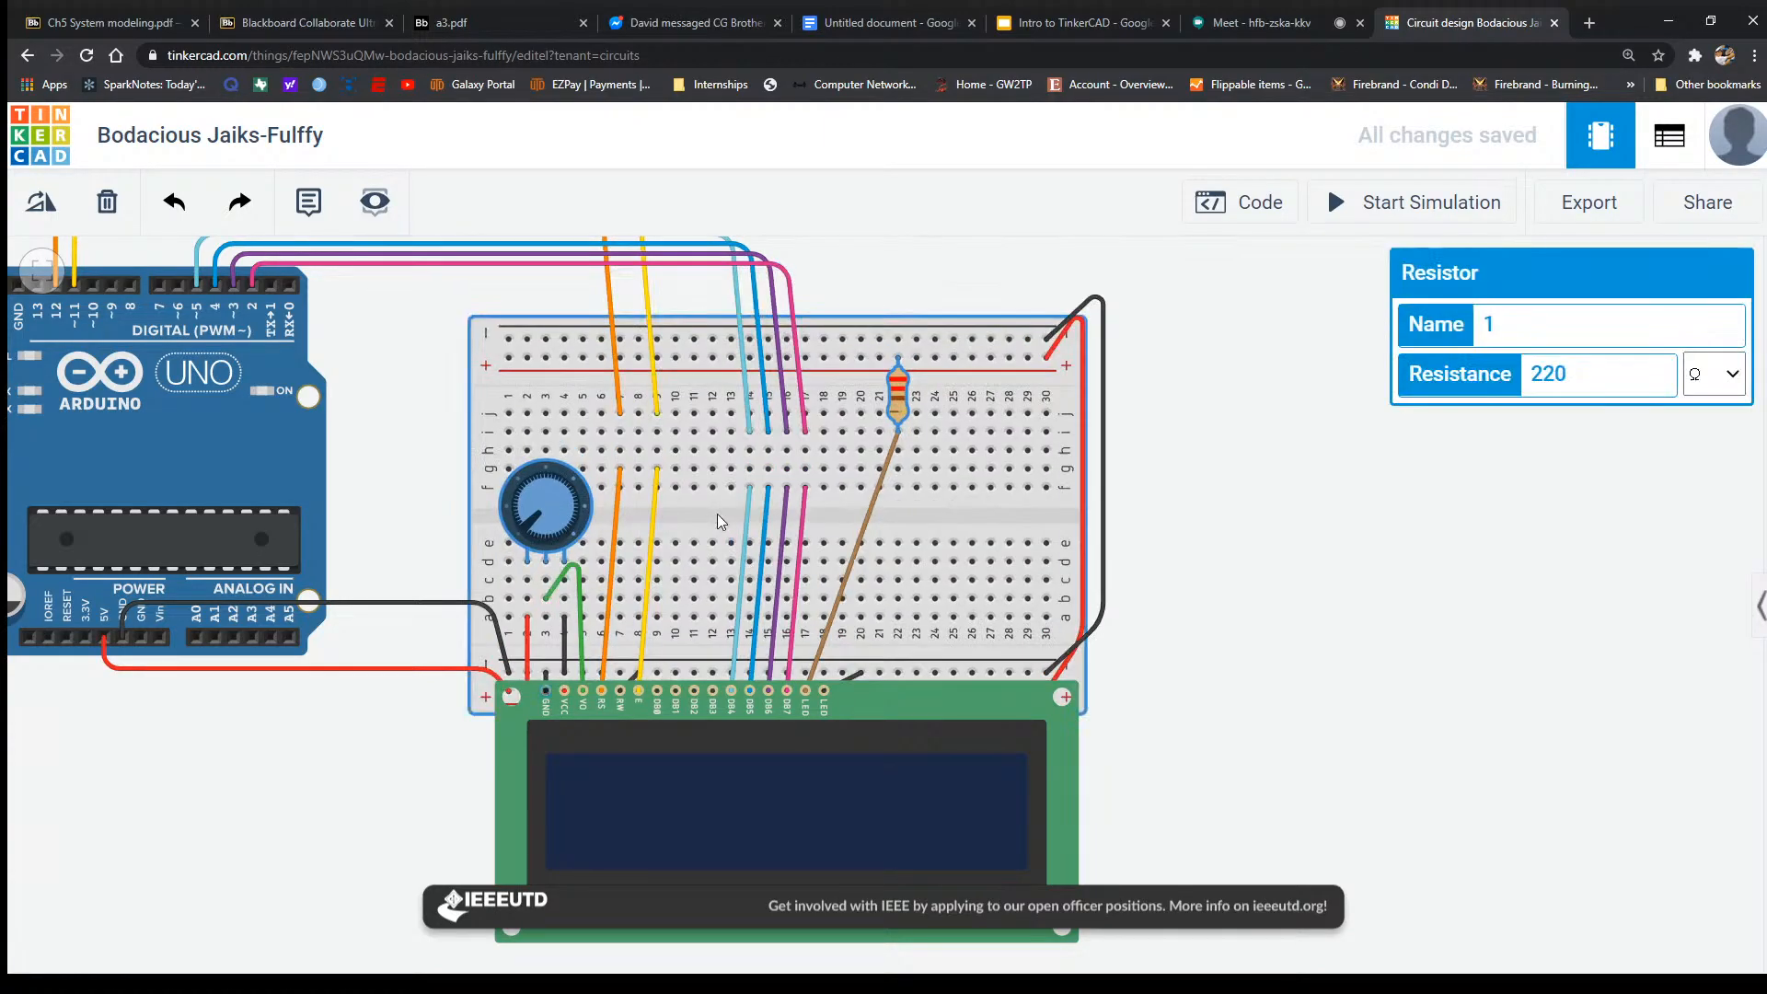
pyautogui.click(1086, 536)
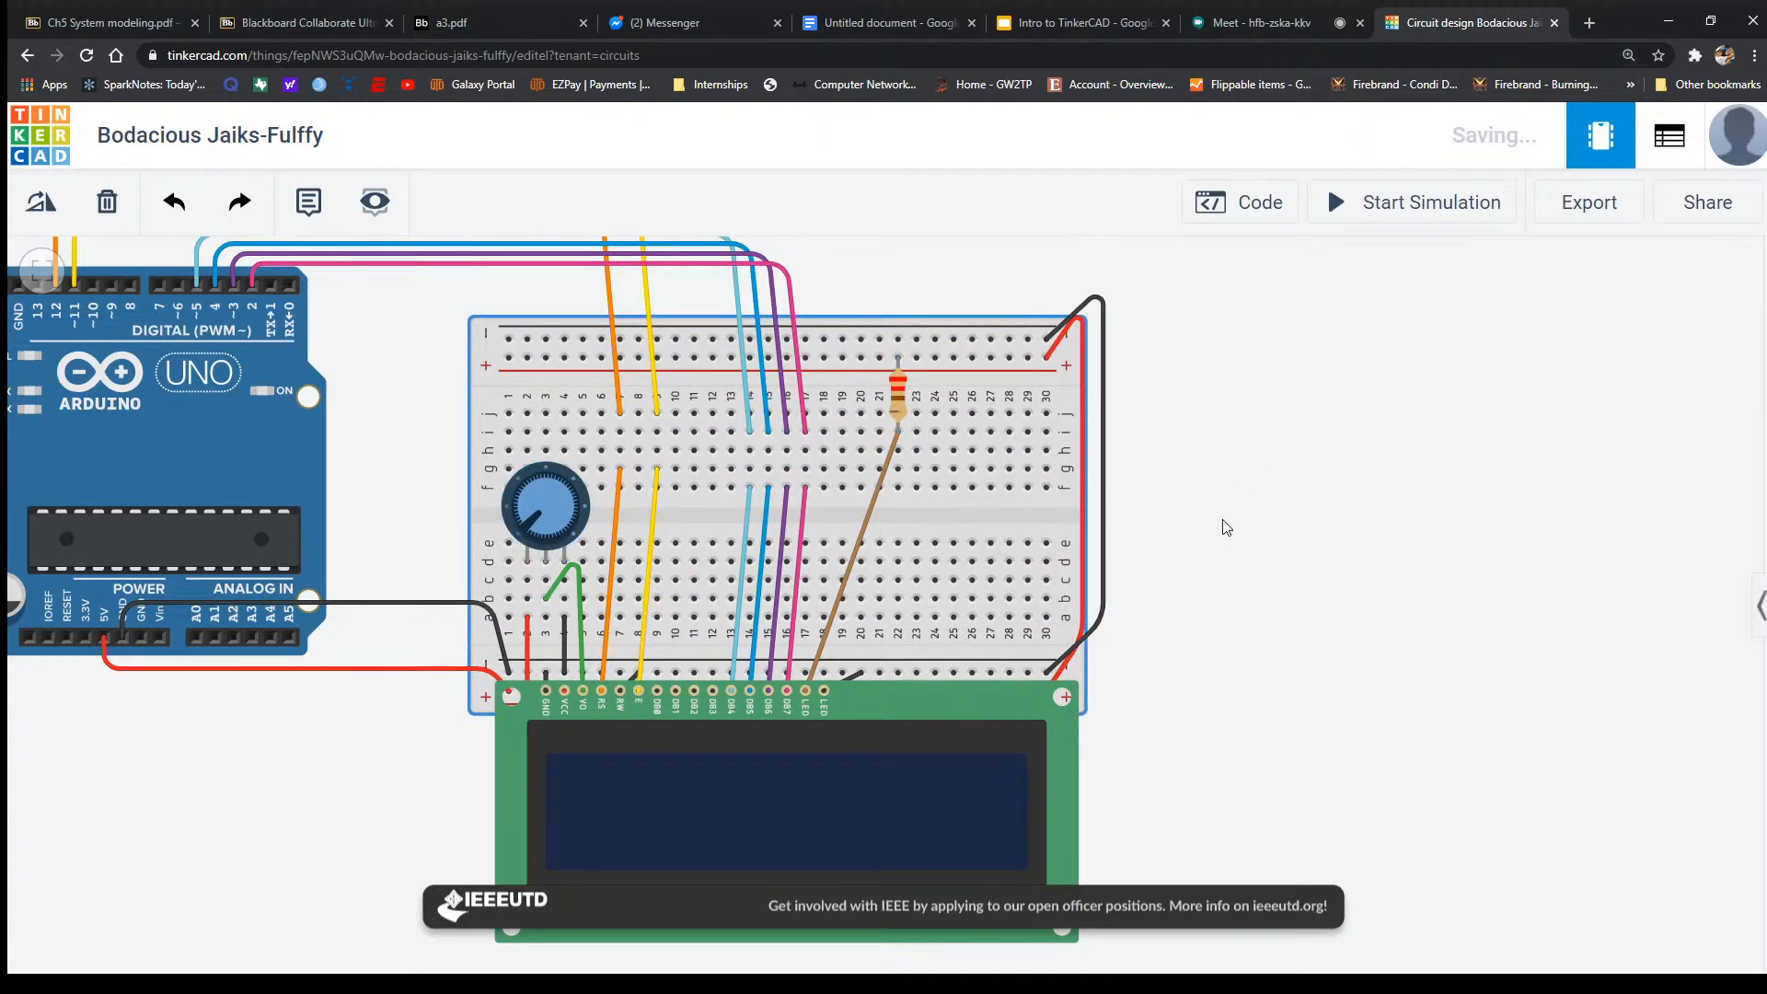
pyautogui.hotkey('ctrl', 'z')
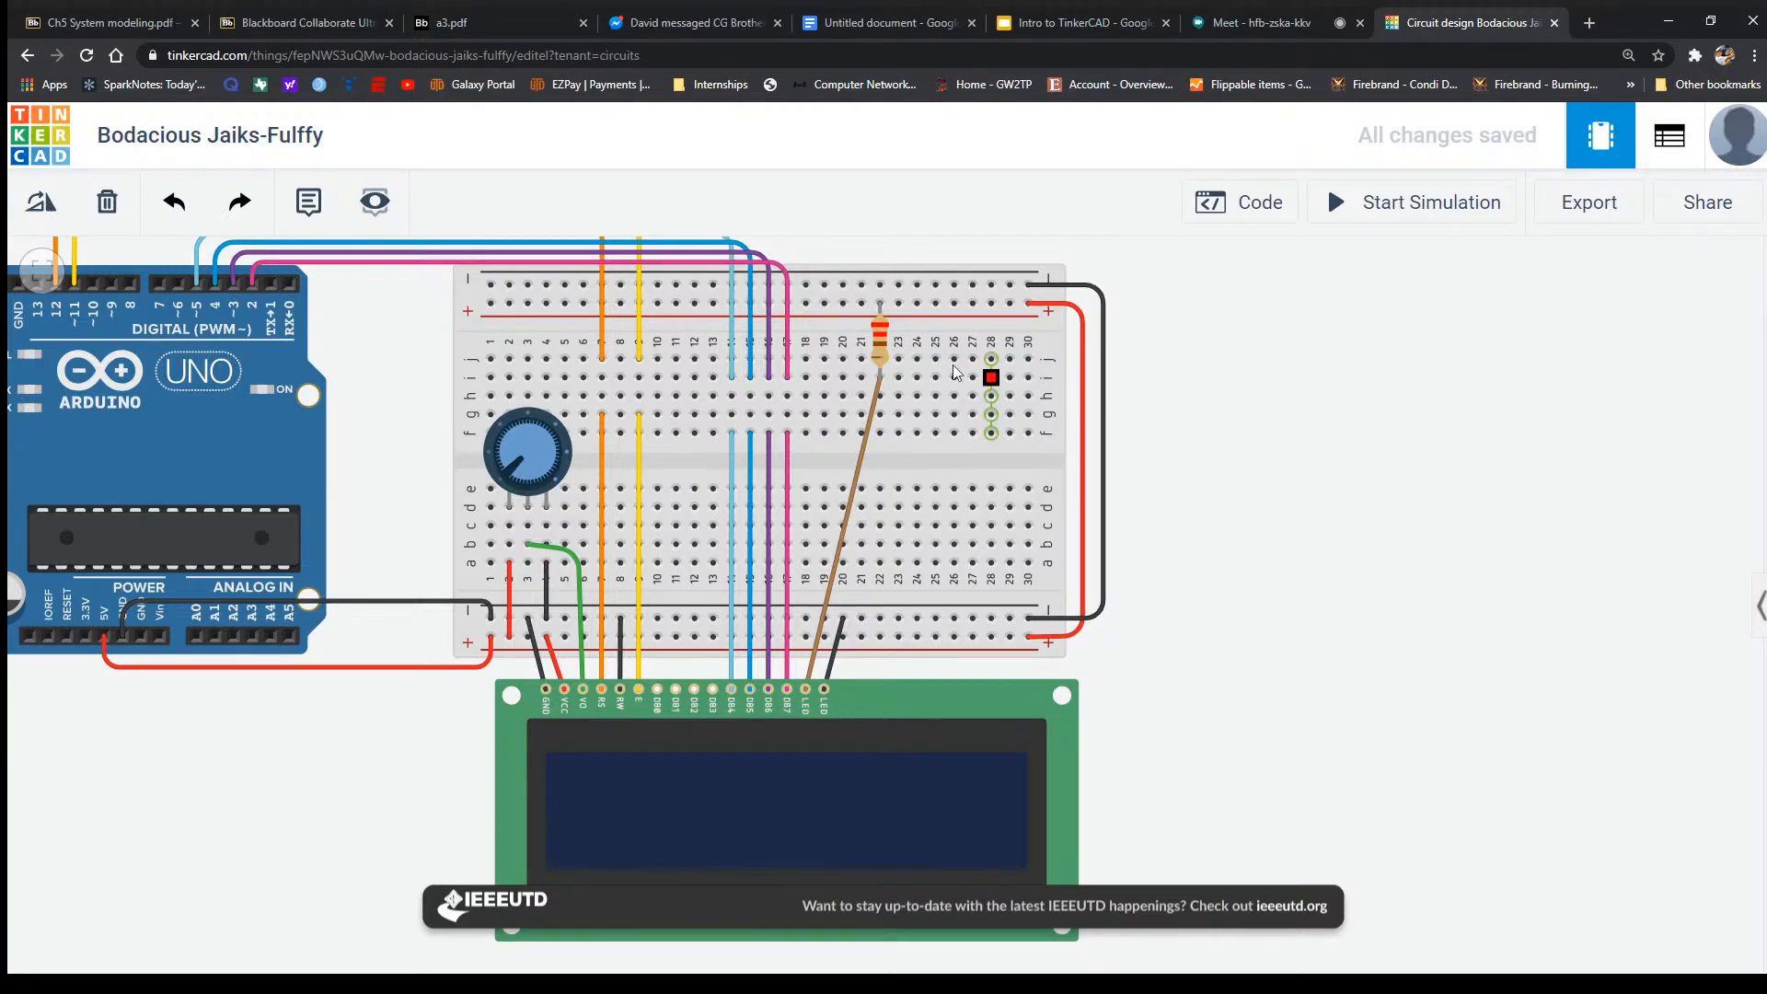
# Move the 220 Ω resistor to breadboard column 19 and test the circuit by running and stopping the simulation.
pyautogui.click(880, 324)
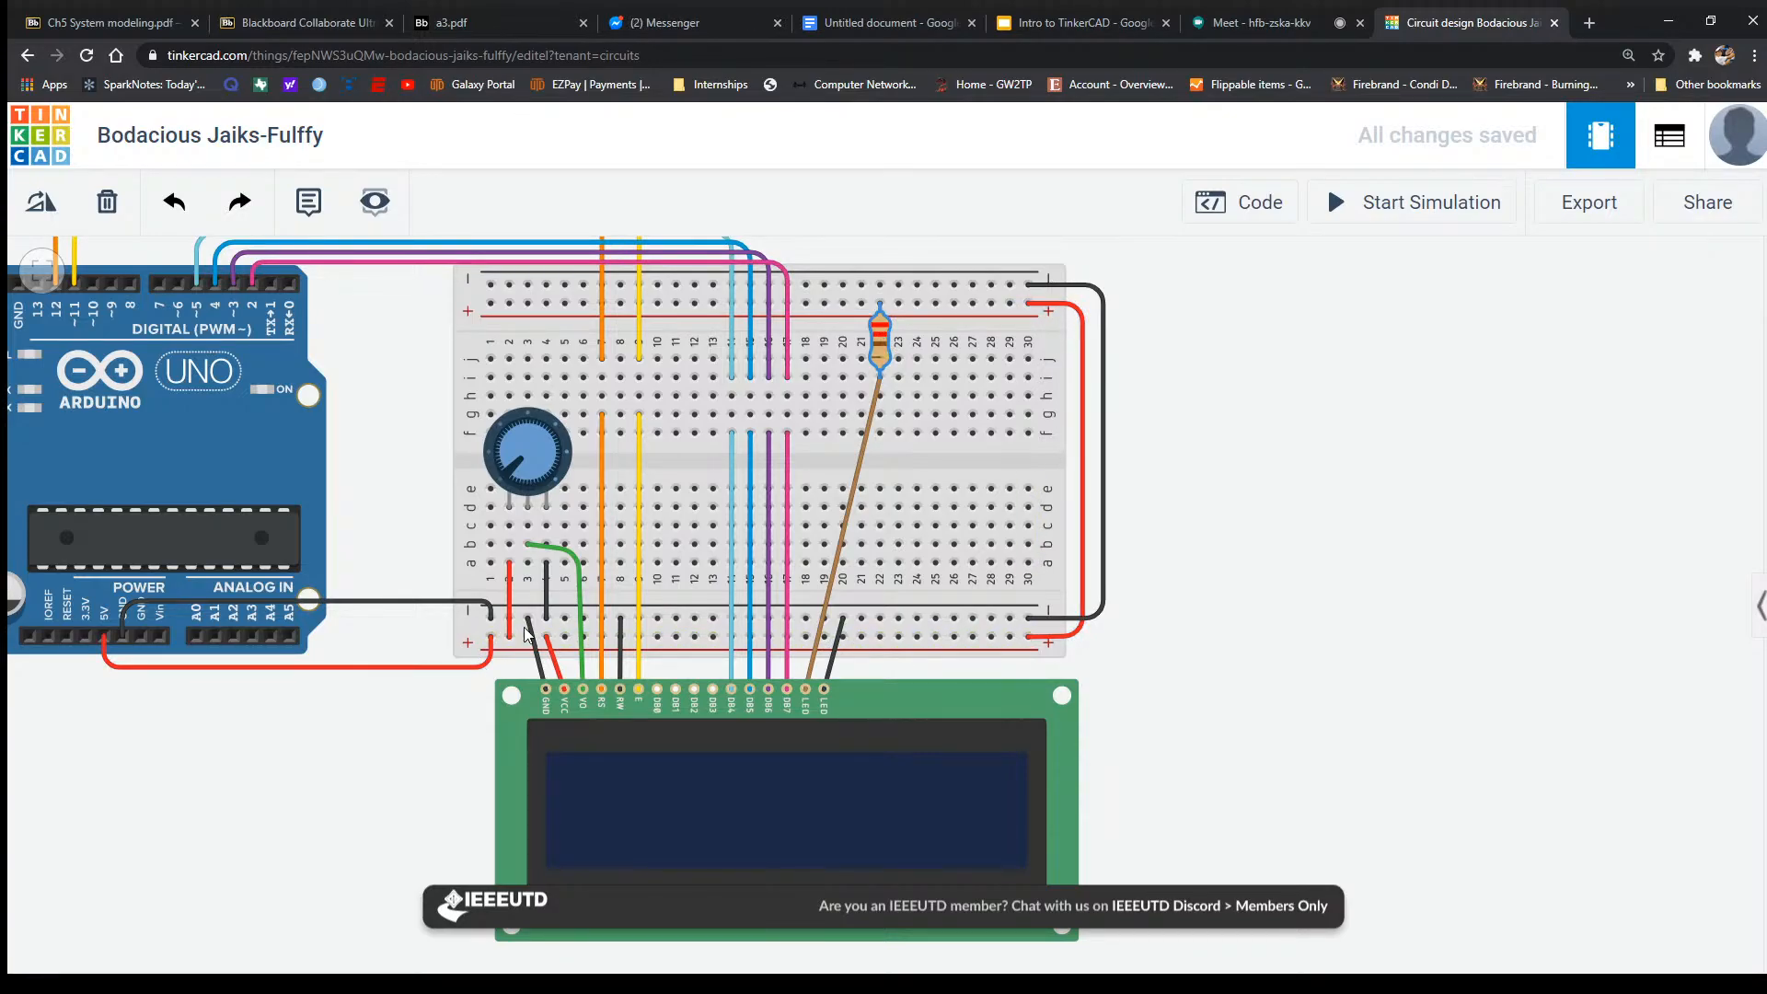
pyautogui.moveTo(886, 335); pyautogui.dragTo(827, 337)
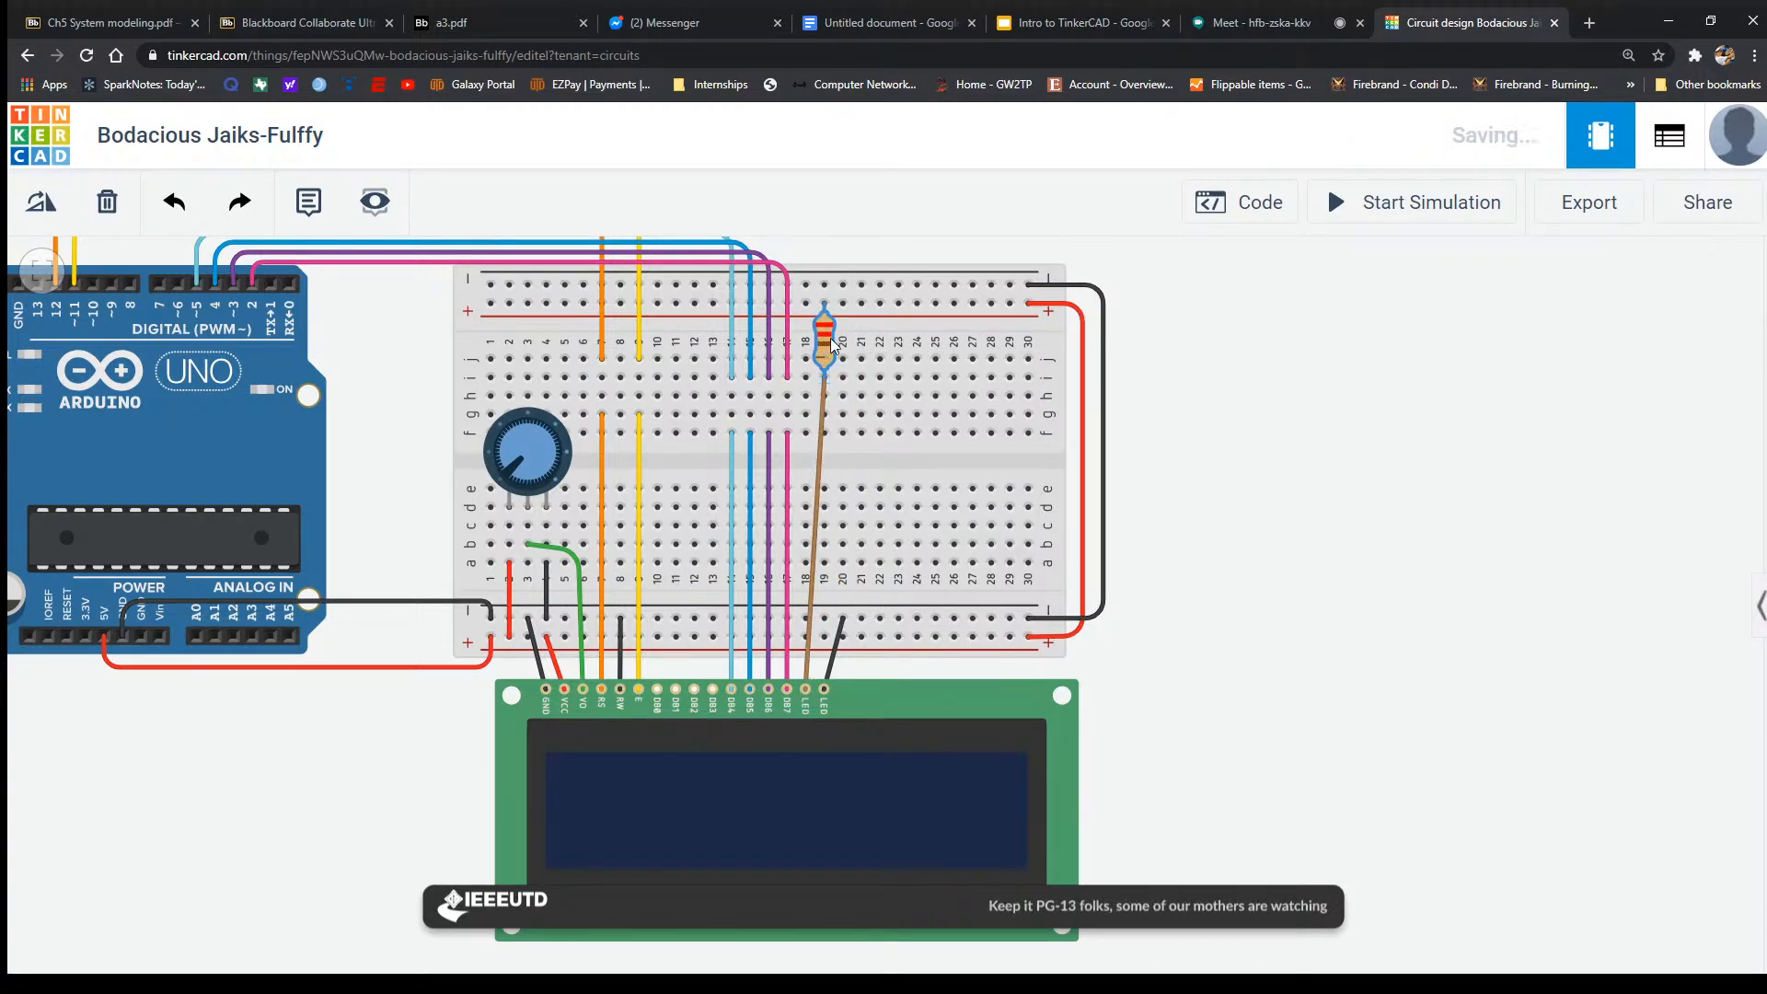
pyautogui.click(1381, 205)
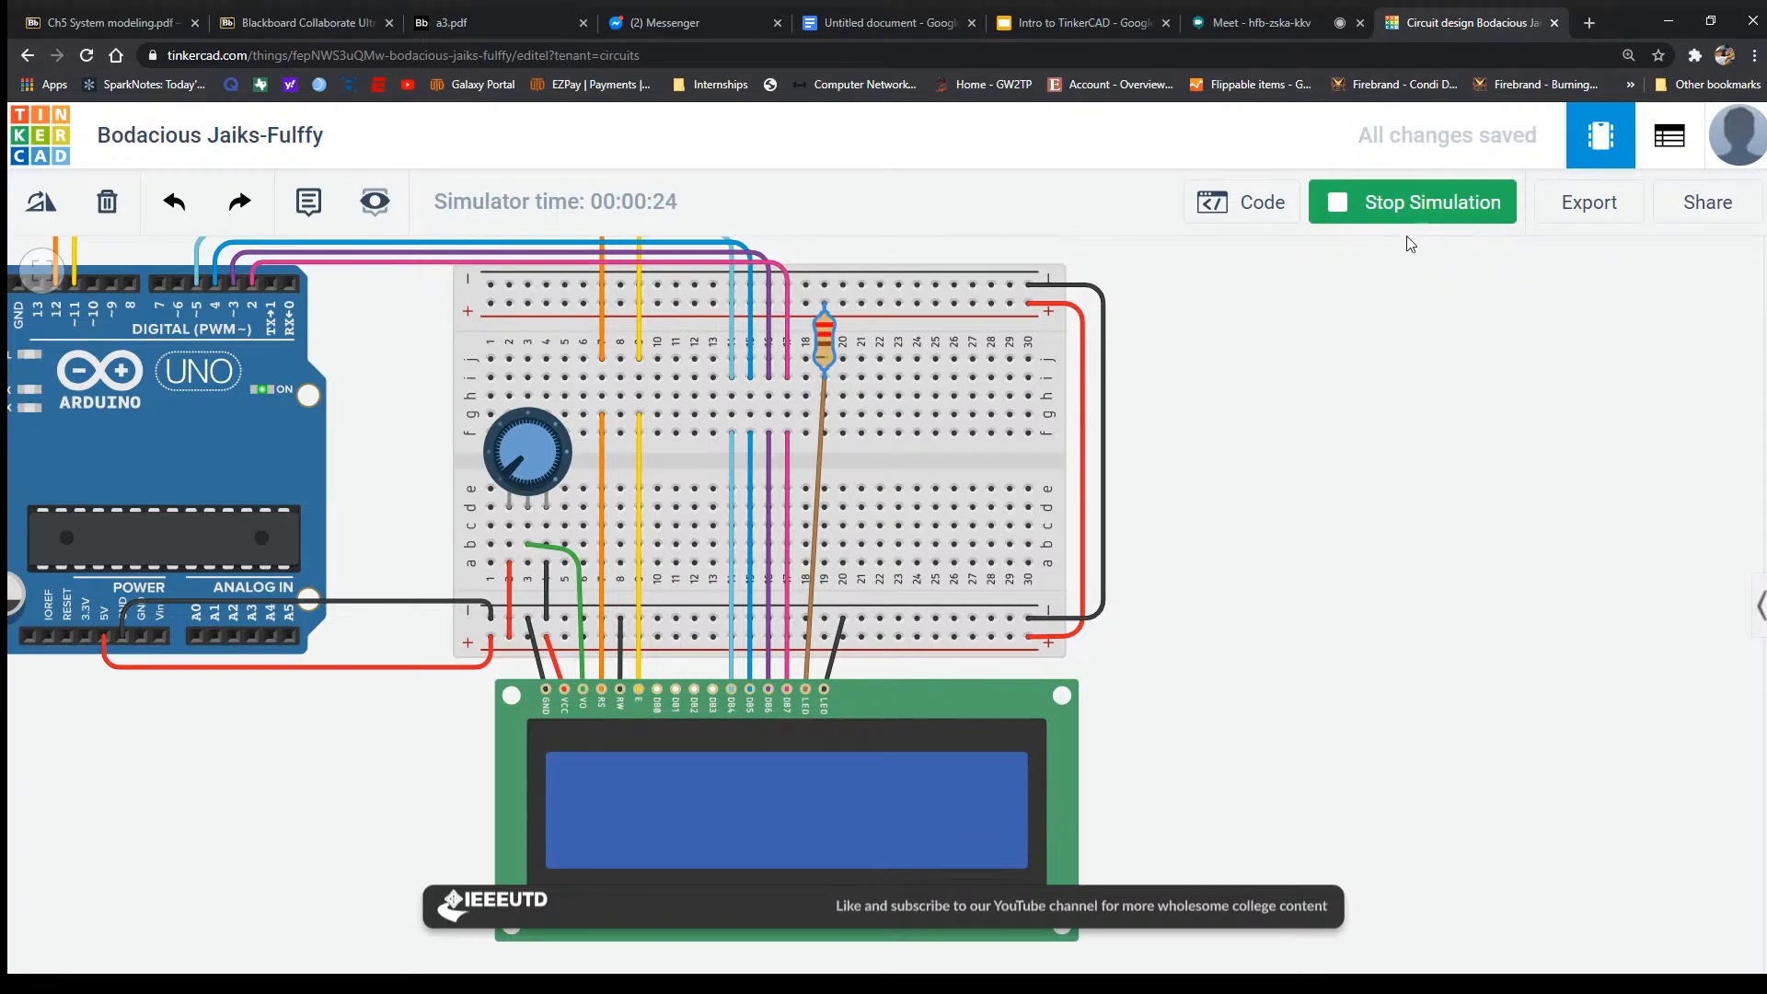
pyautogui.click(1452, 229)
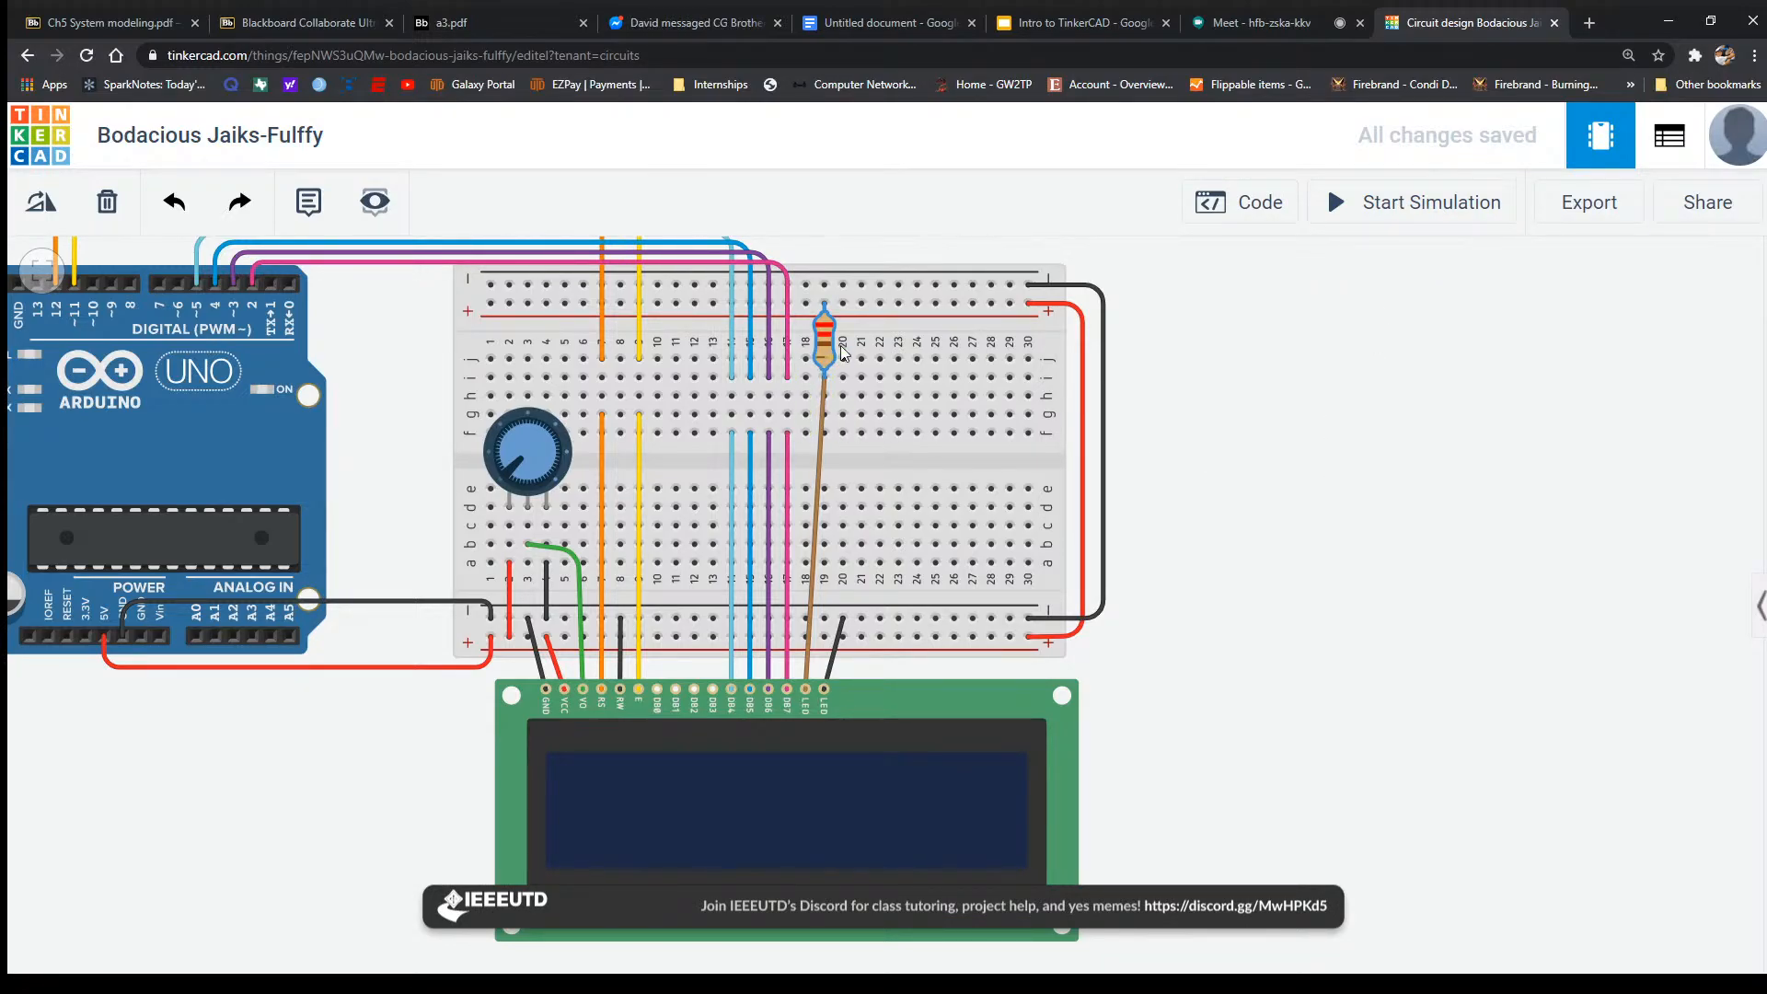
# Run the simulation again and turn the potentiometer knob from its minimum to its maximum position.
pyautogui.click(1434, 209)
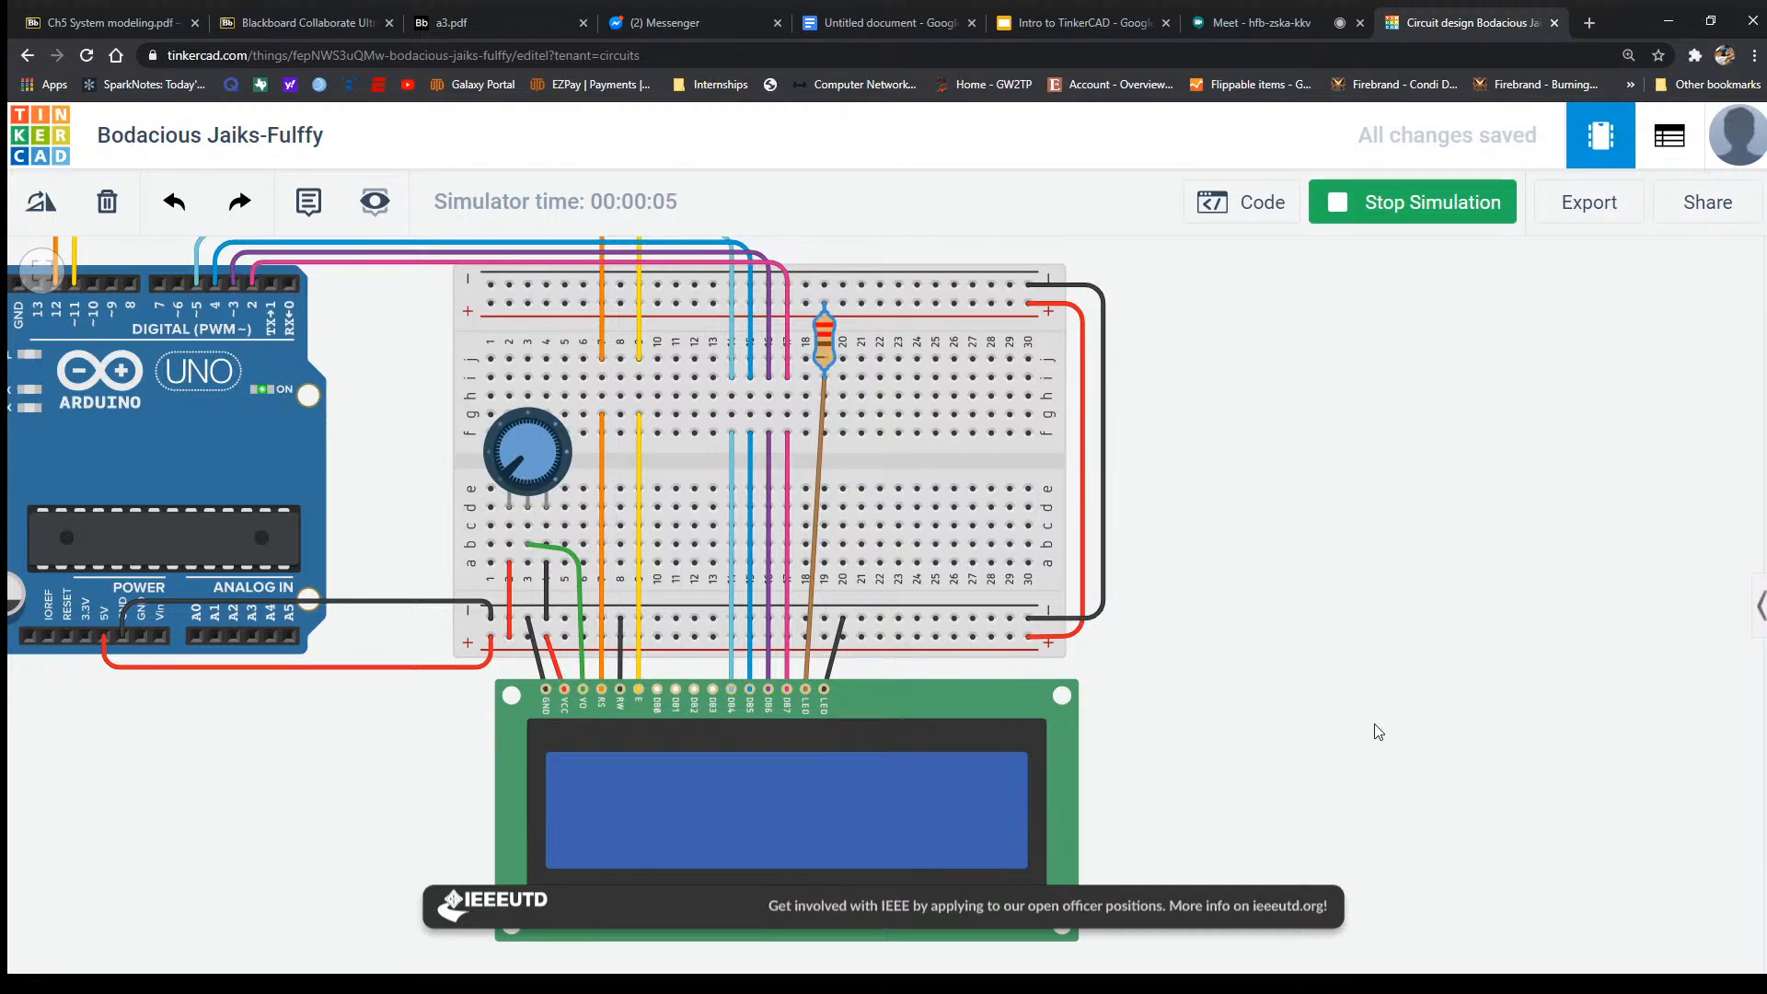
pyautogui.click(1760, 606)
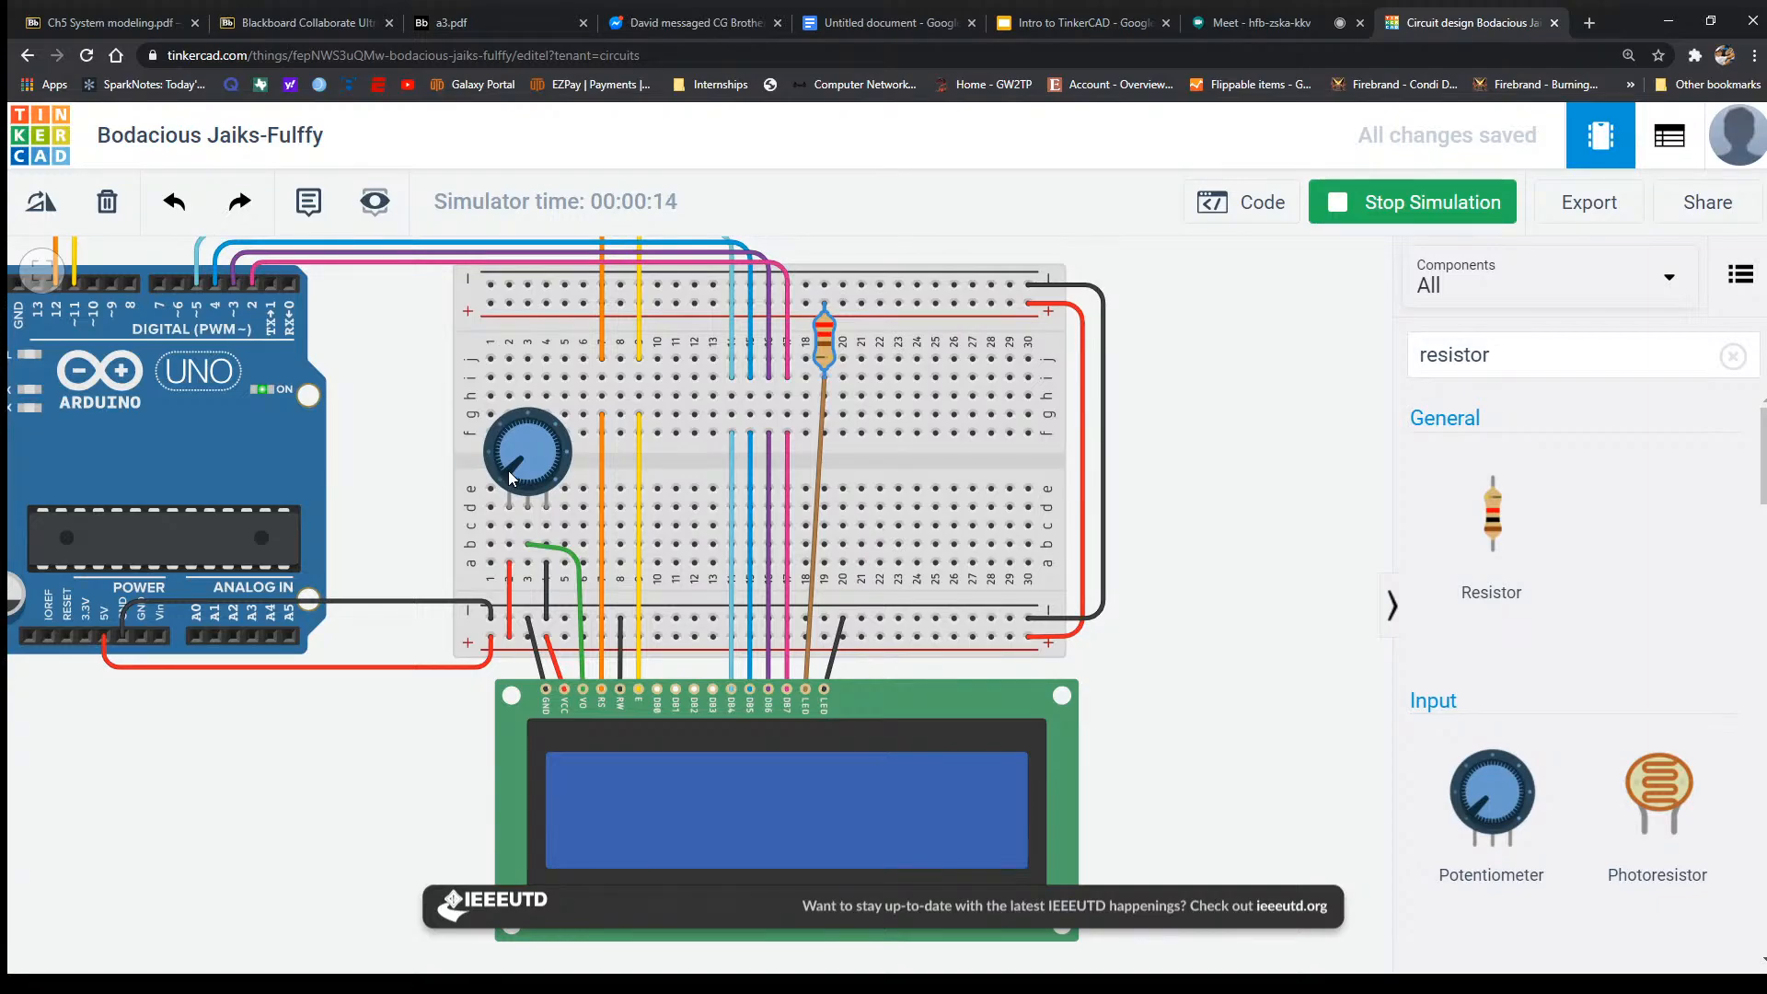
pyautogui.moveTo(508, 471); pyautogui.dragTo(578, 497)
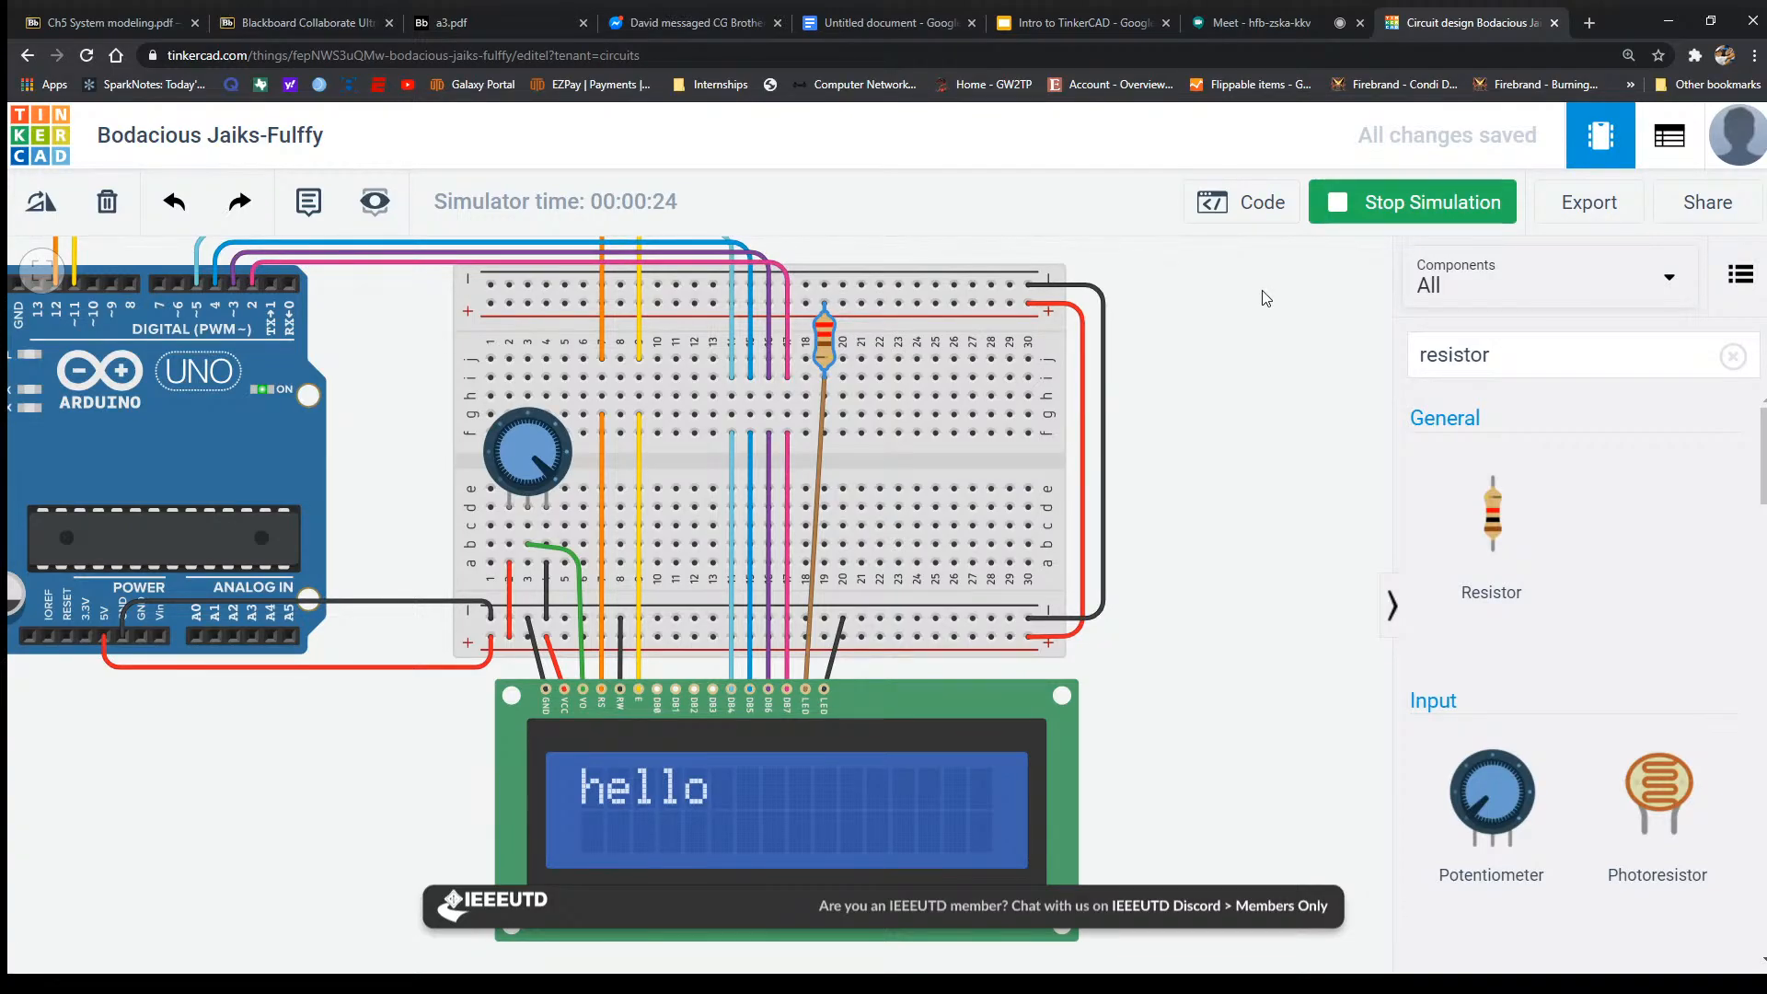
# Show the Arduino code and narrow the code area so more of the circuit and LCD is visible.
pyautogui.click(1245, 202)
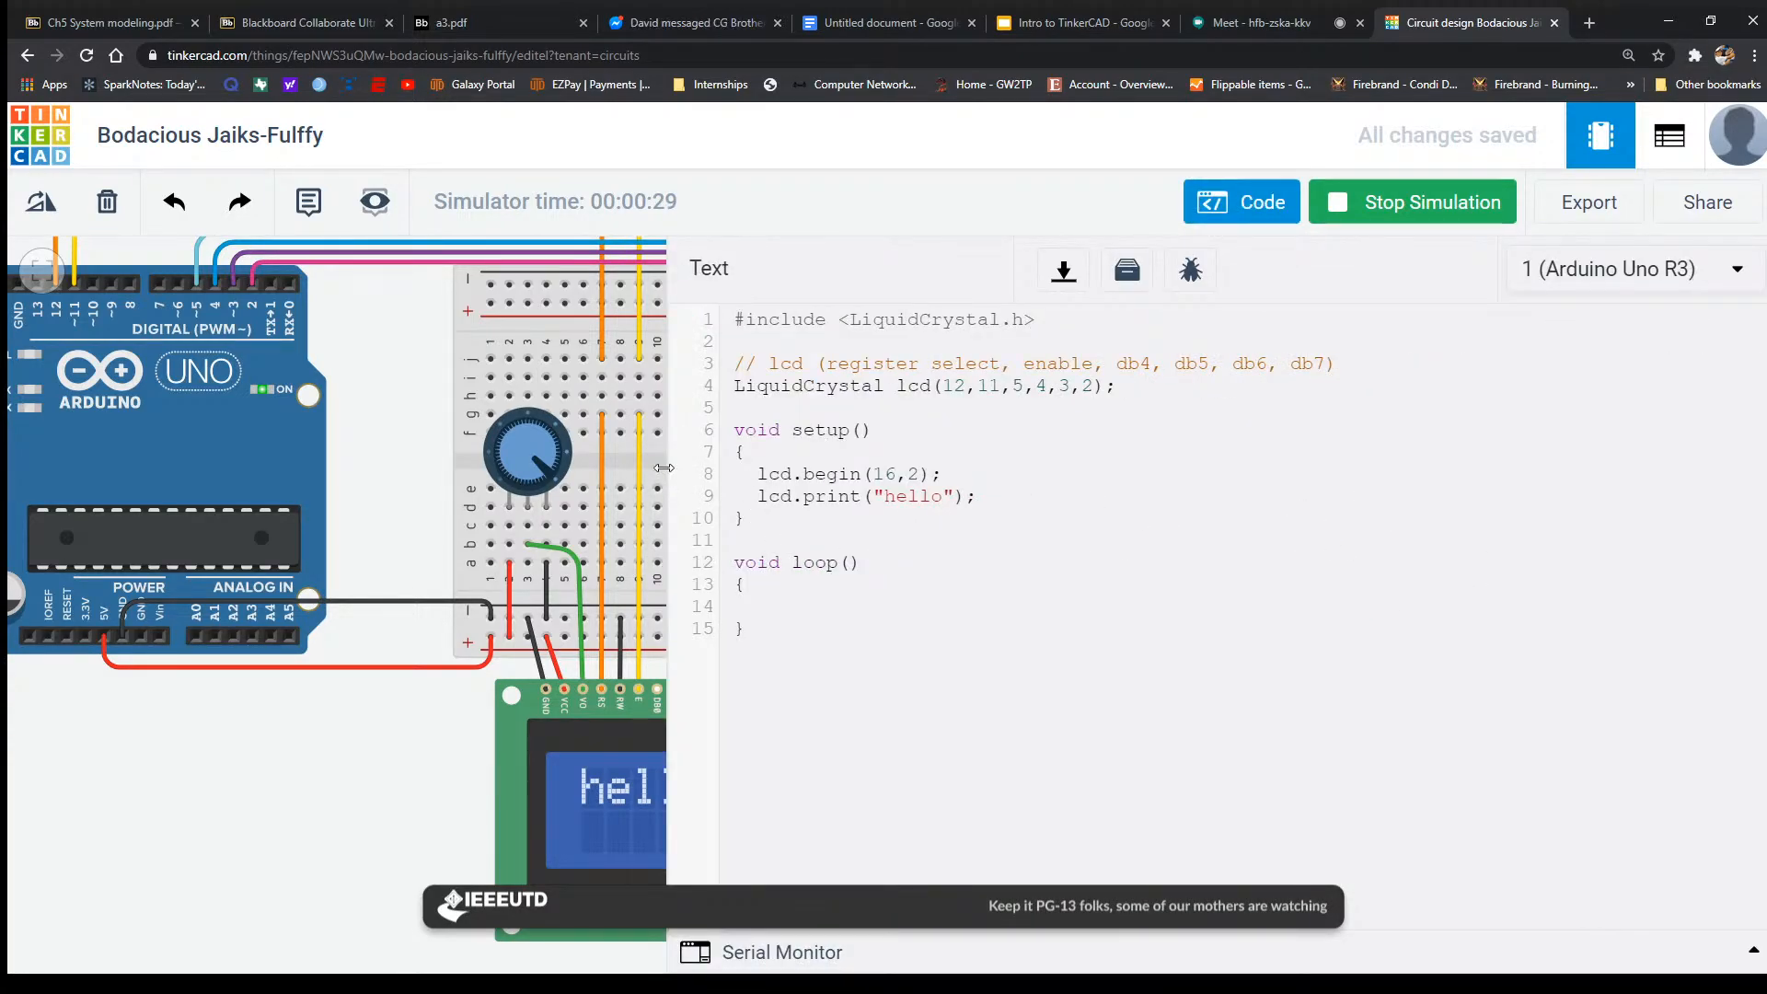
pyautogui.moveTo(664, 468); pyautogui.dragTo(937, 471)
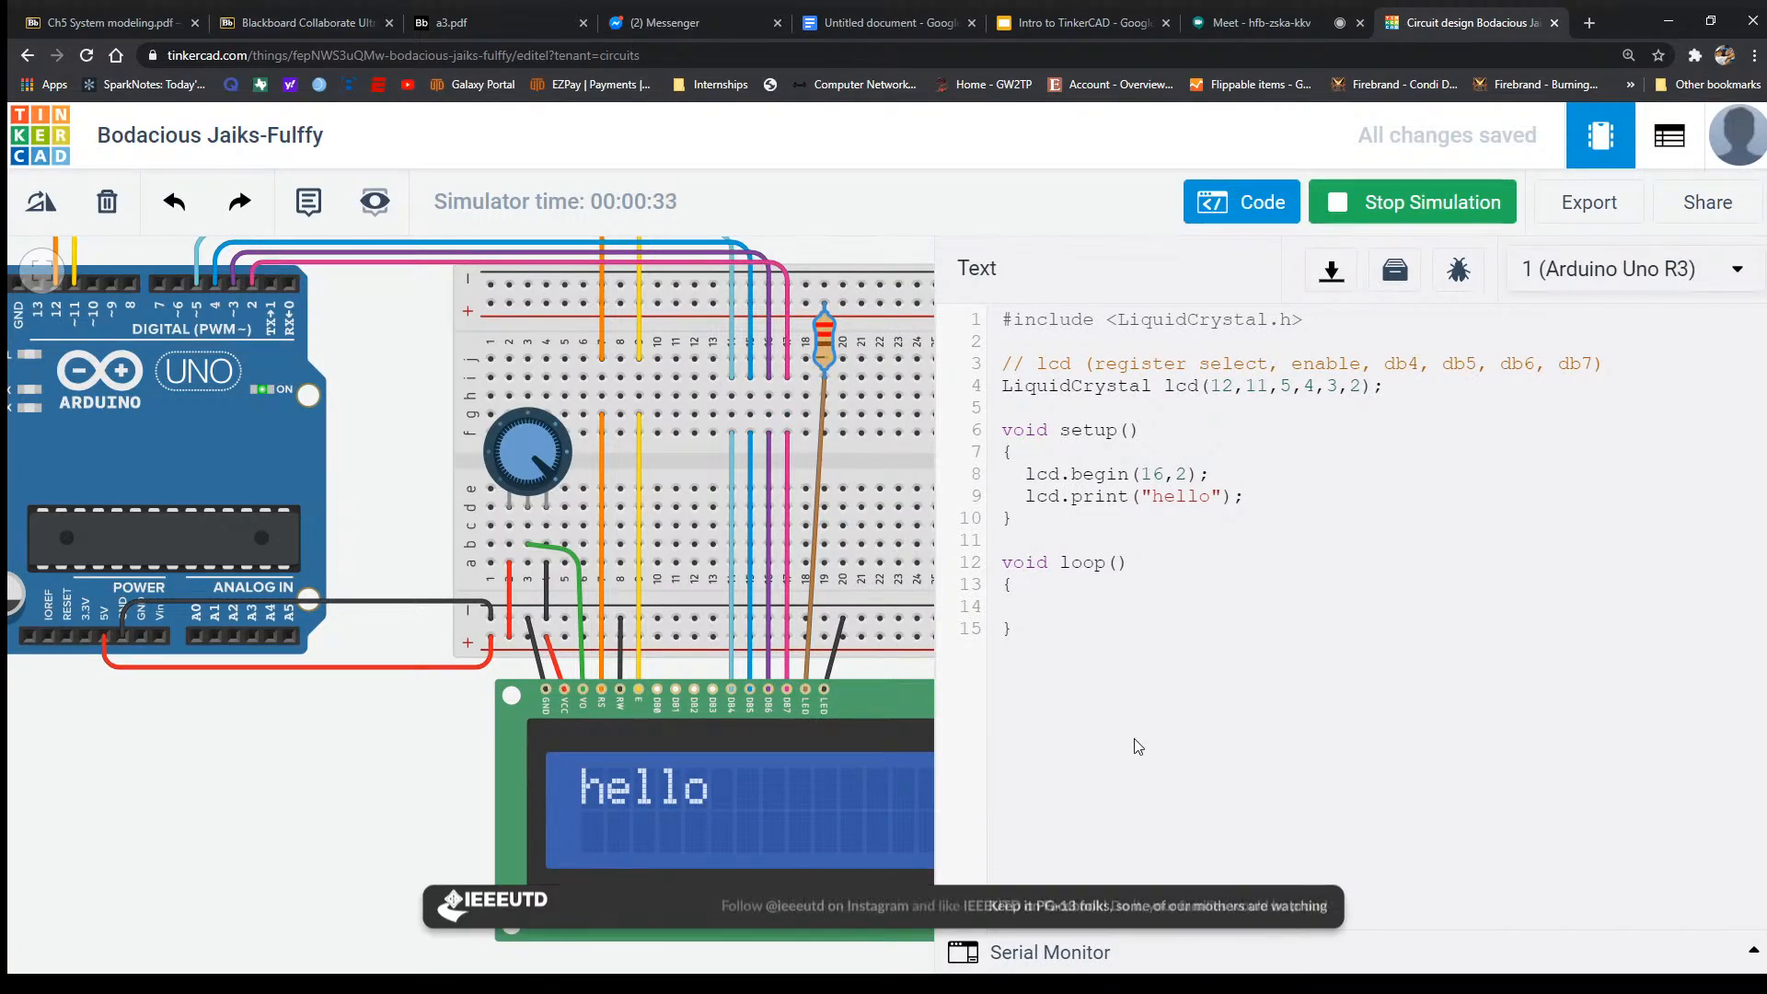
pyautogui.click(1087, 614)
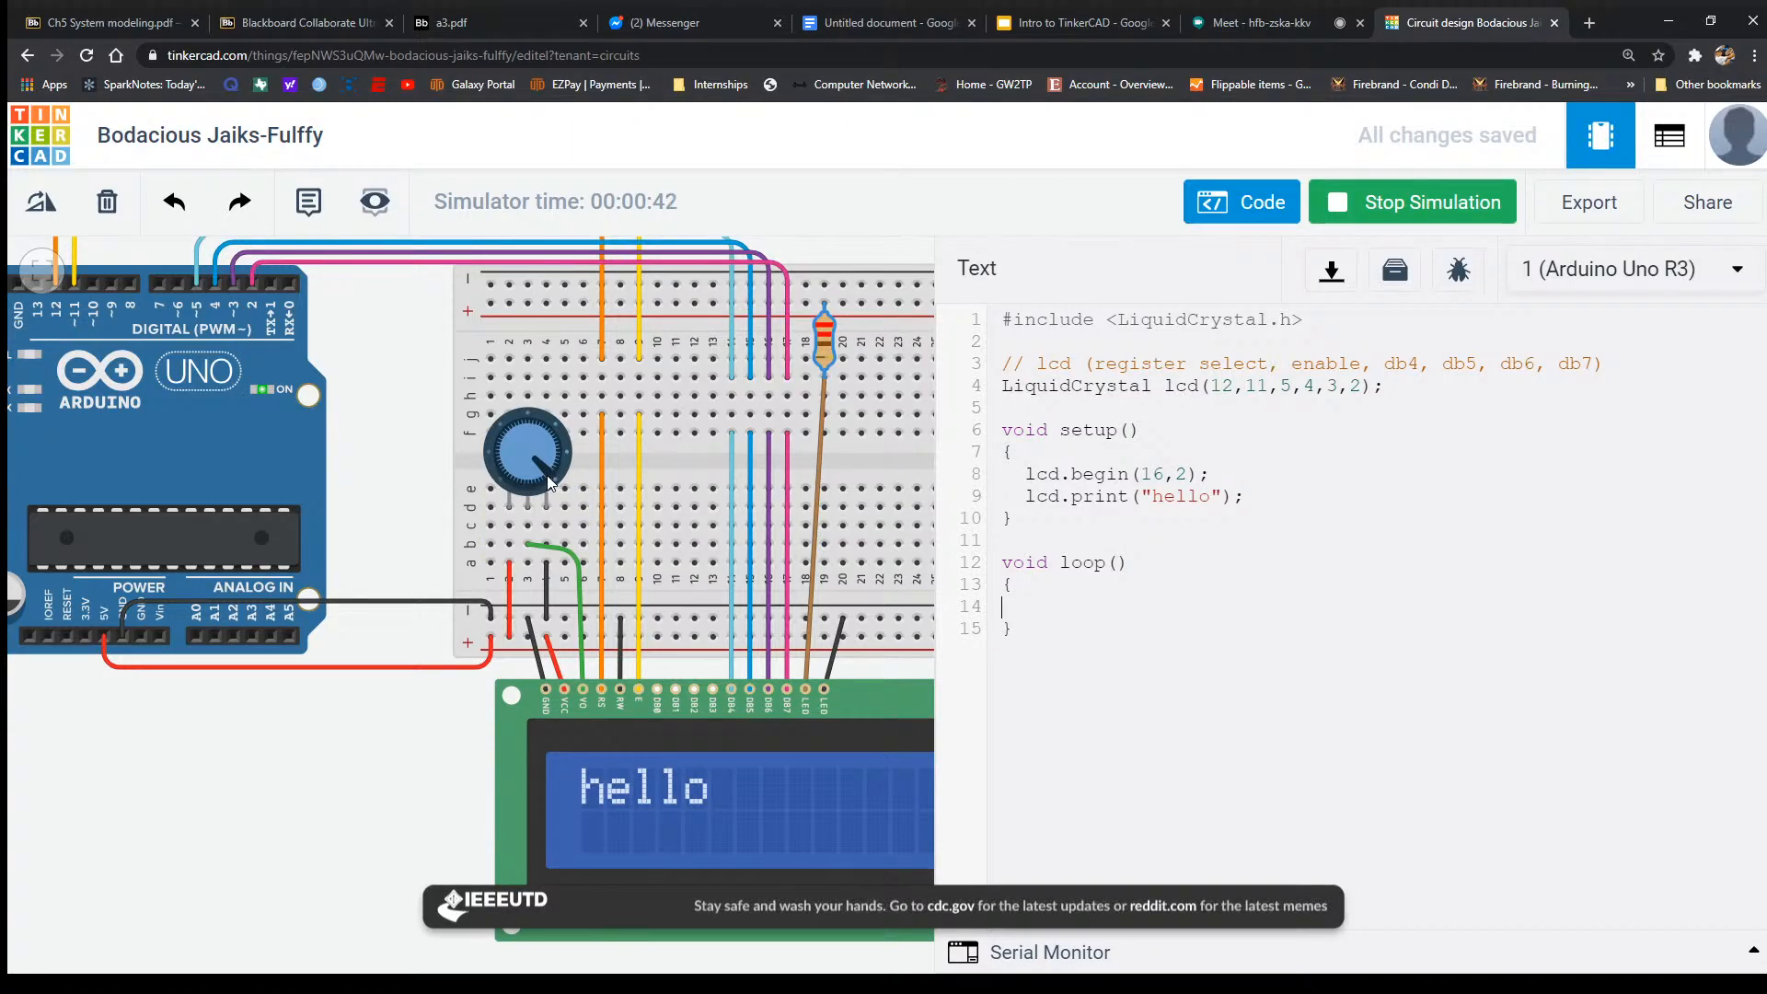
# Turn the potentiometer back to minimum, restart the simulation and turn the knob up to maximum again.
pyautogui.moveTo(550, 470); pyautogui.dragTo(492, 465)
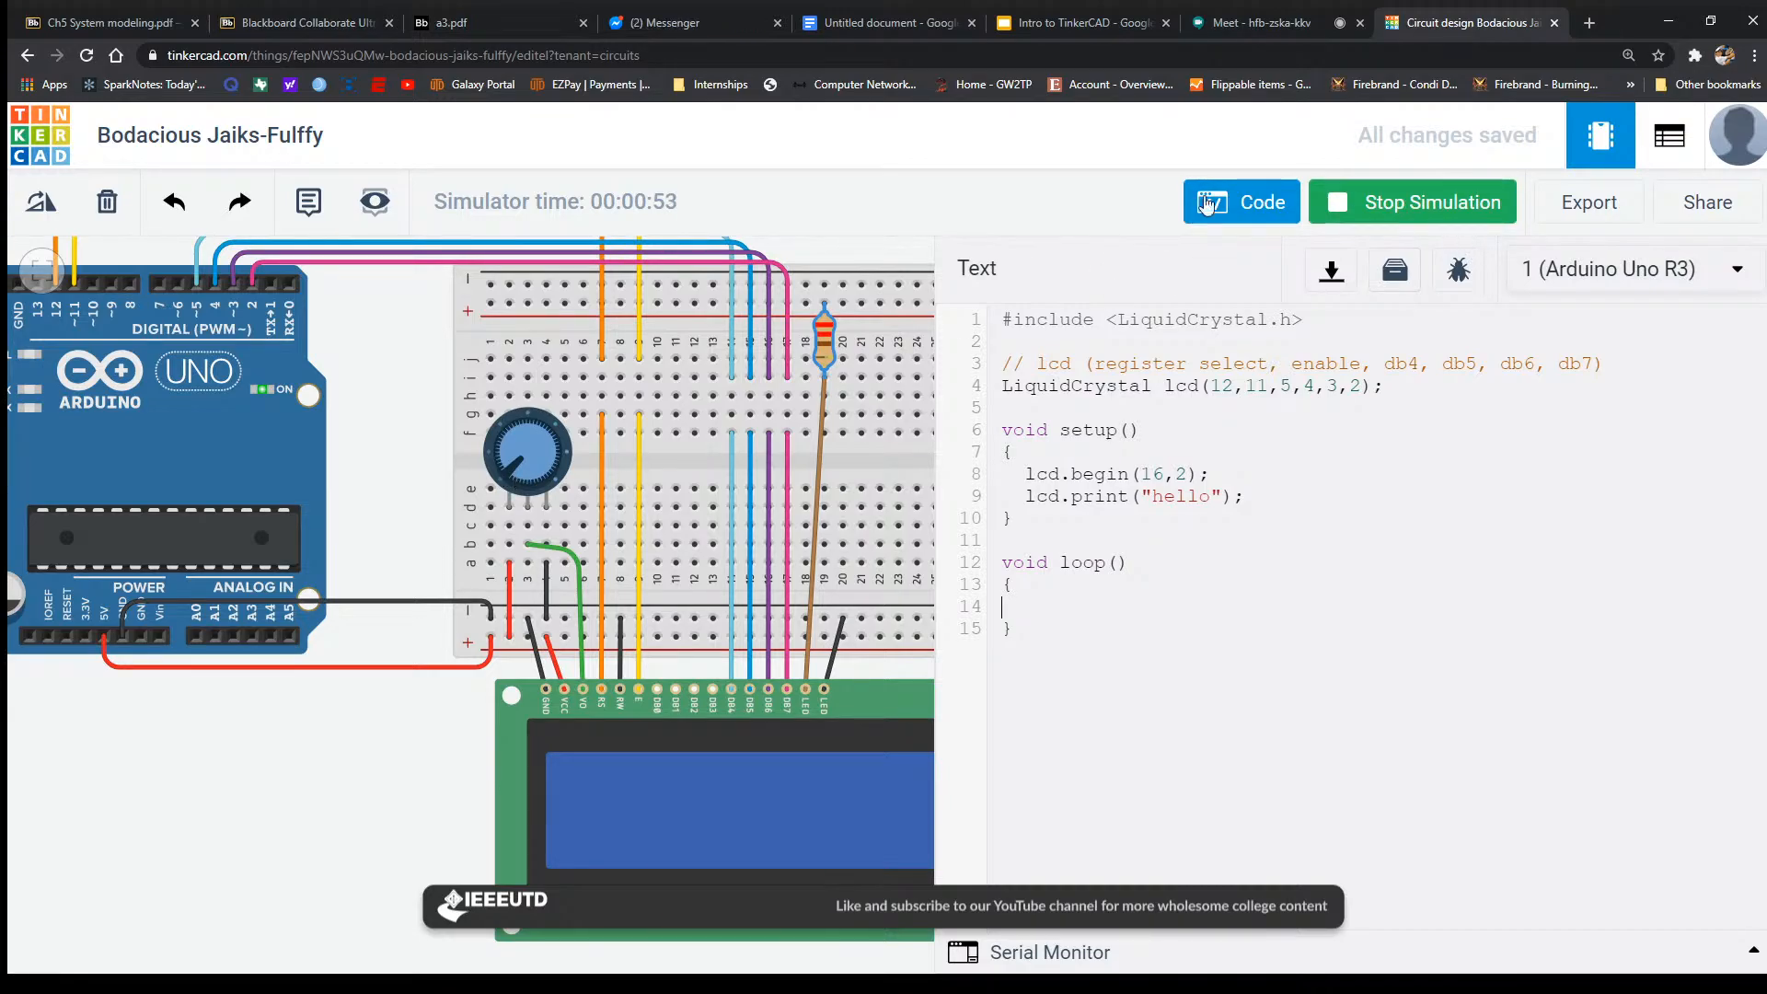
pyautogui.click(1346, 210)
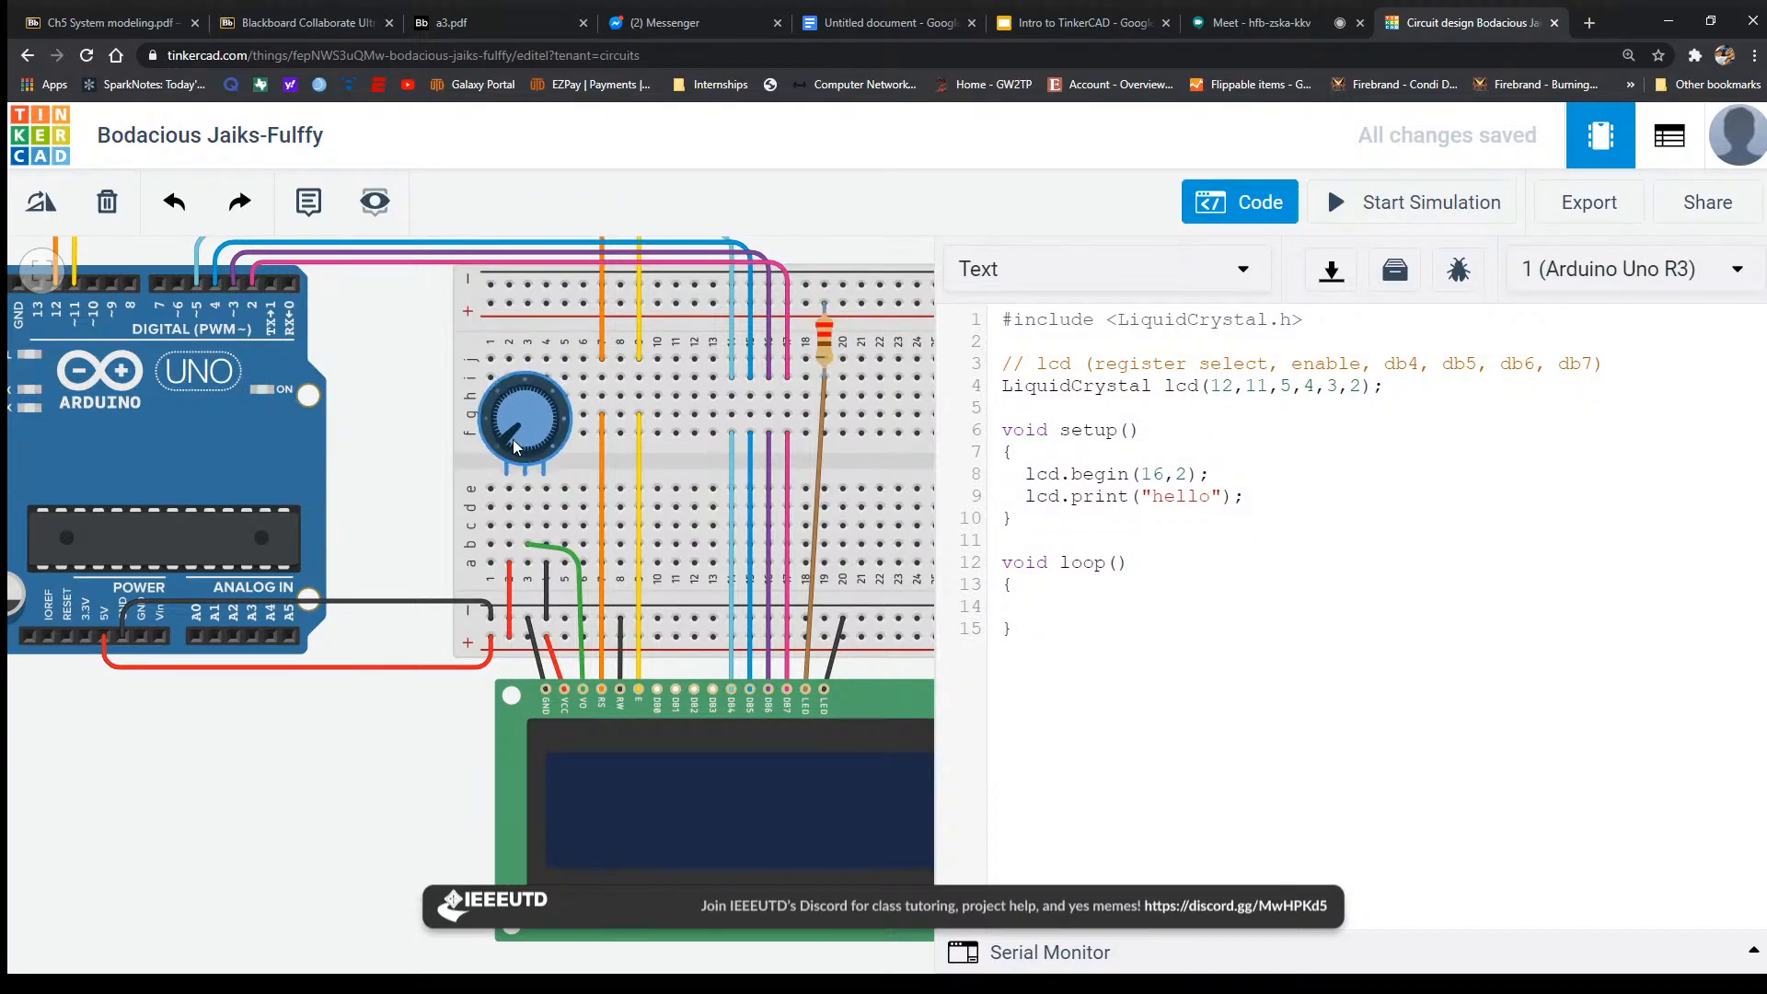
pyautogui.click(514, 449)
pyautogui.click(1344, 212)
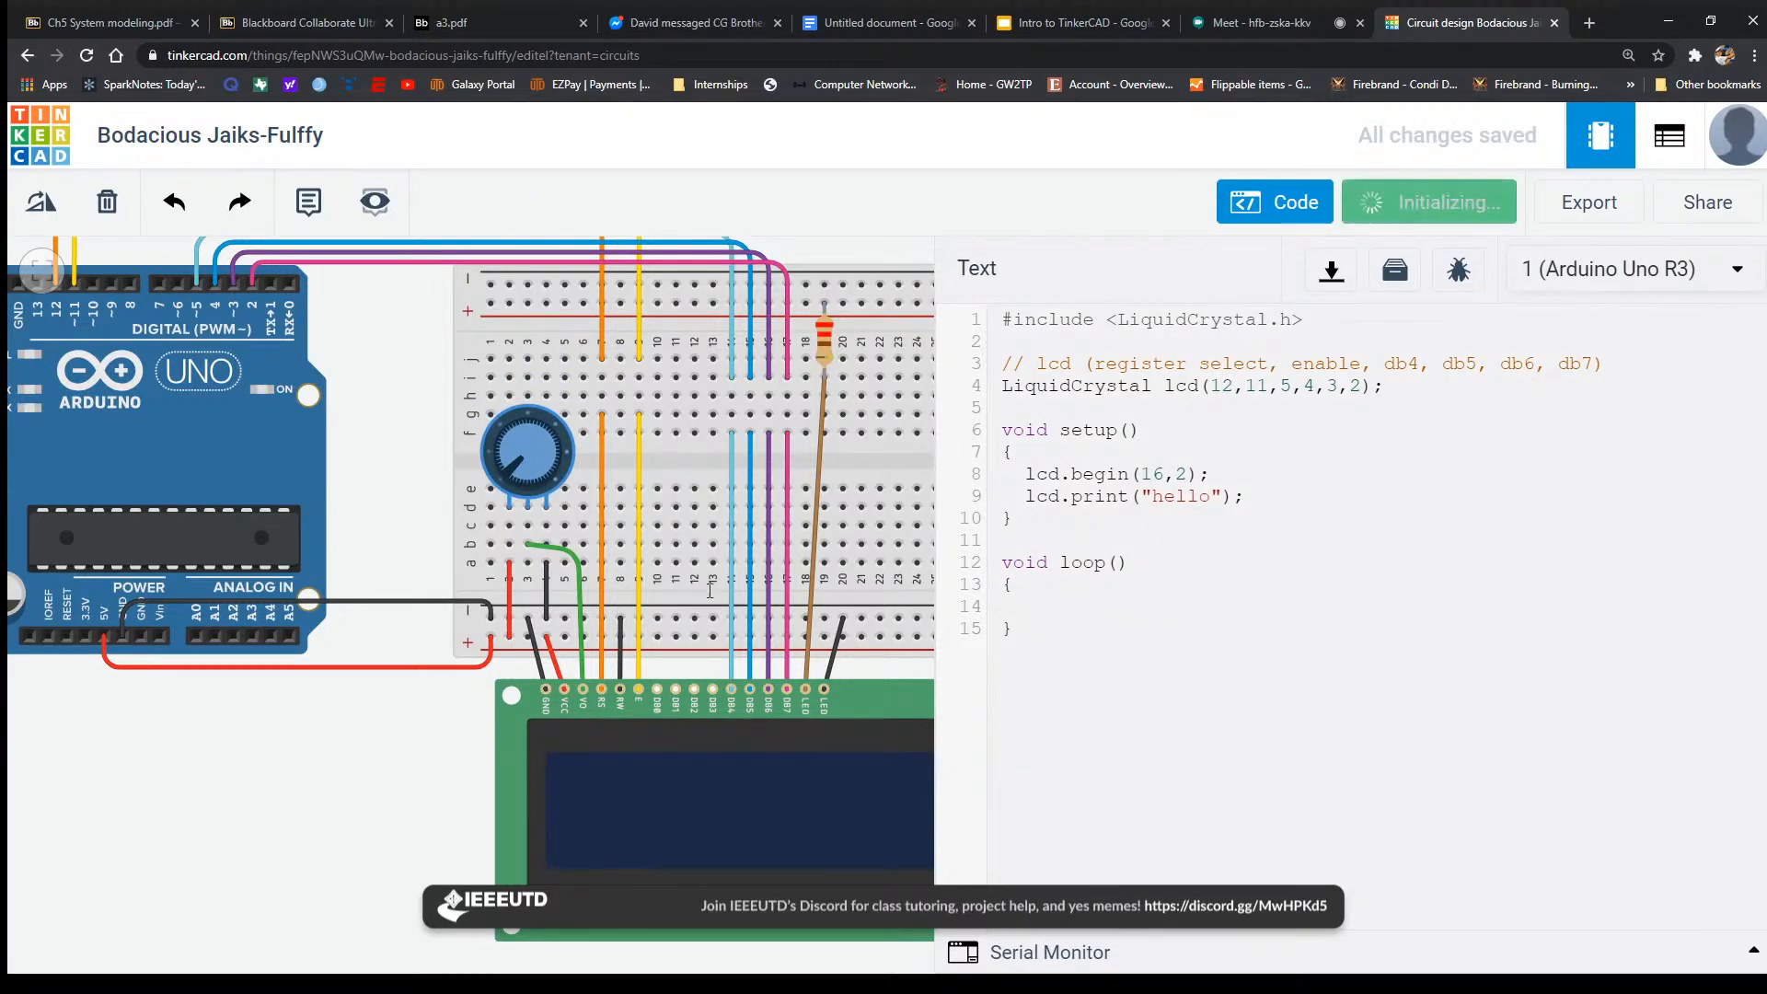
pyautogui.moveTo(512, 477); pyautogui.dragTo(561, 468)
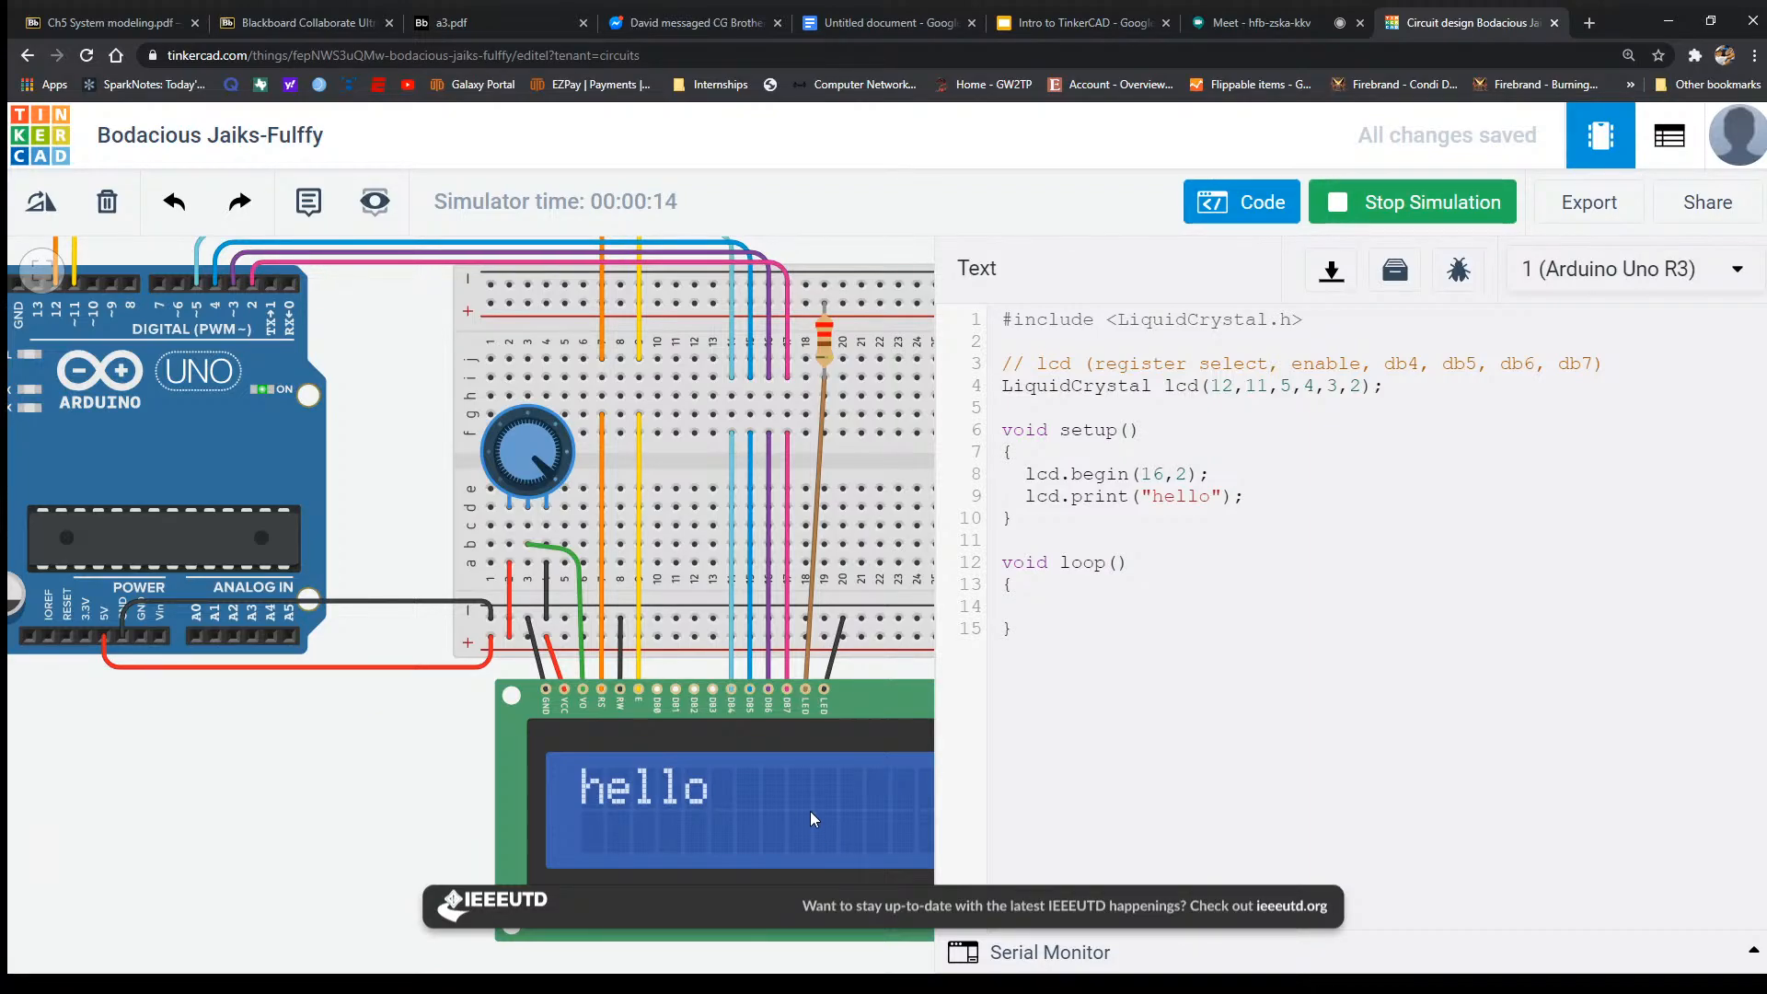
# Stop the simulation and change the text in the lcd.print line of setup() to "IEEE is awesome.".
pyautogui.doubleClick(1180, 496)
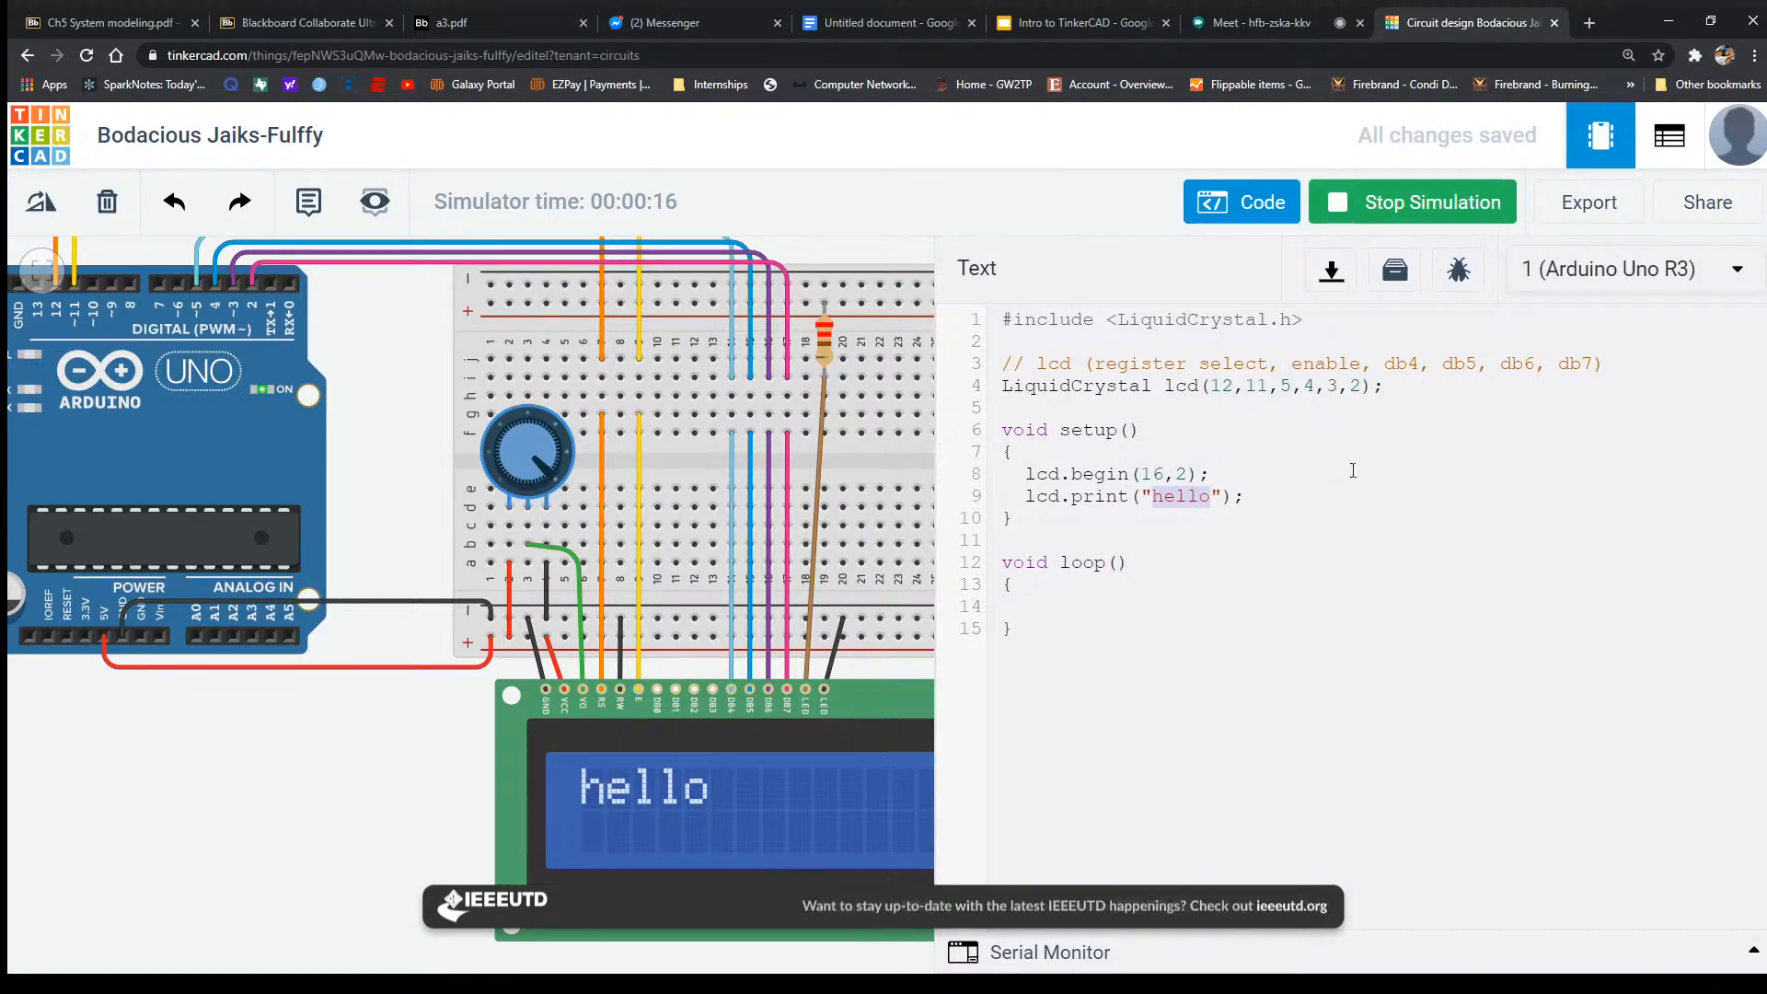
pyautogui.click(1460, 202)
pyautogui.write('I')
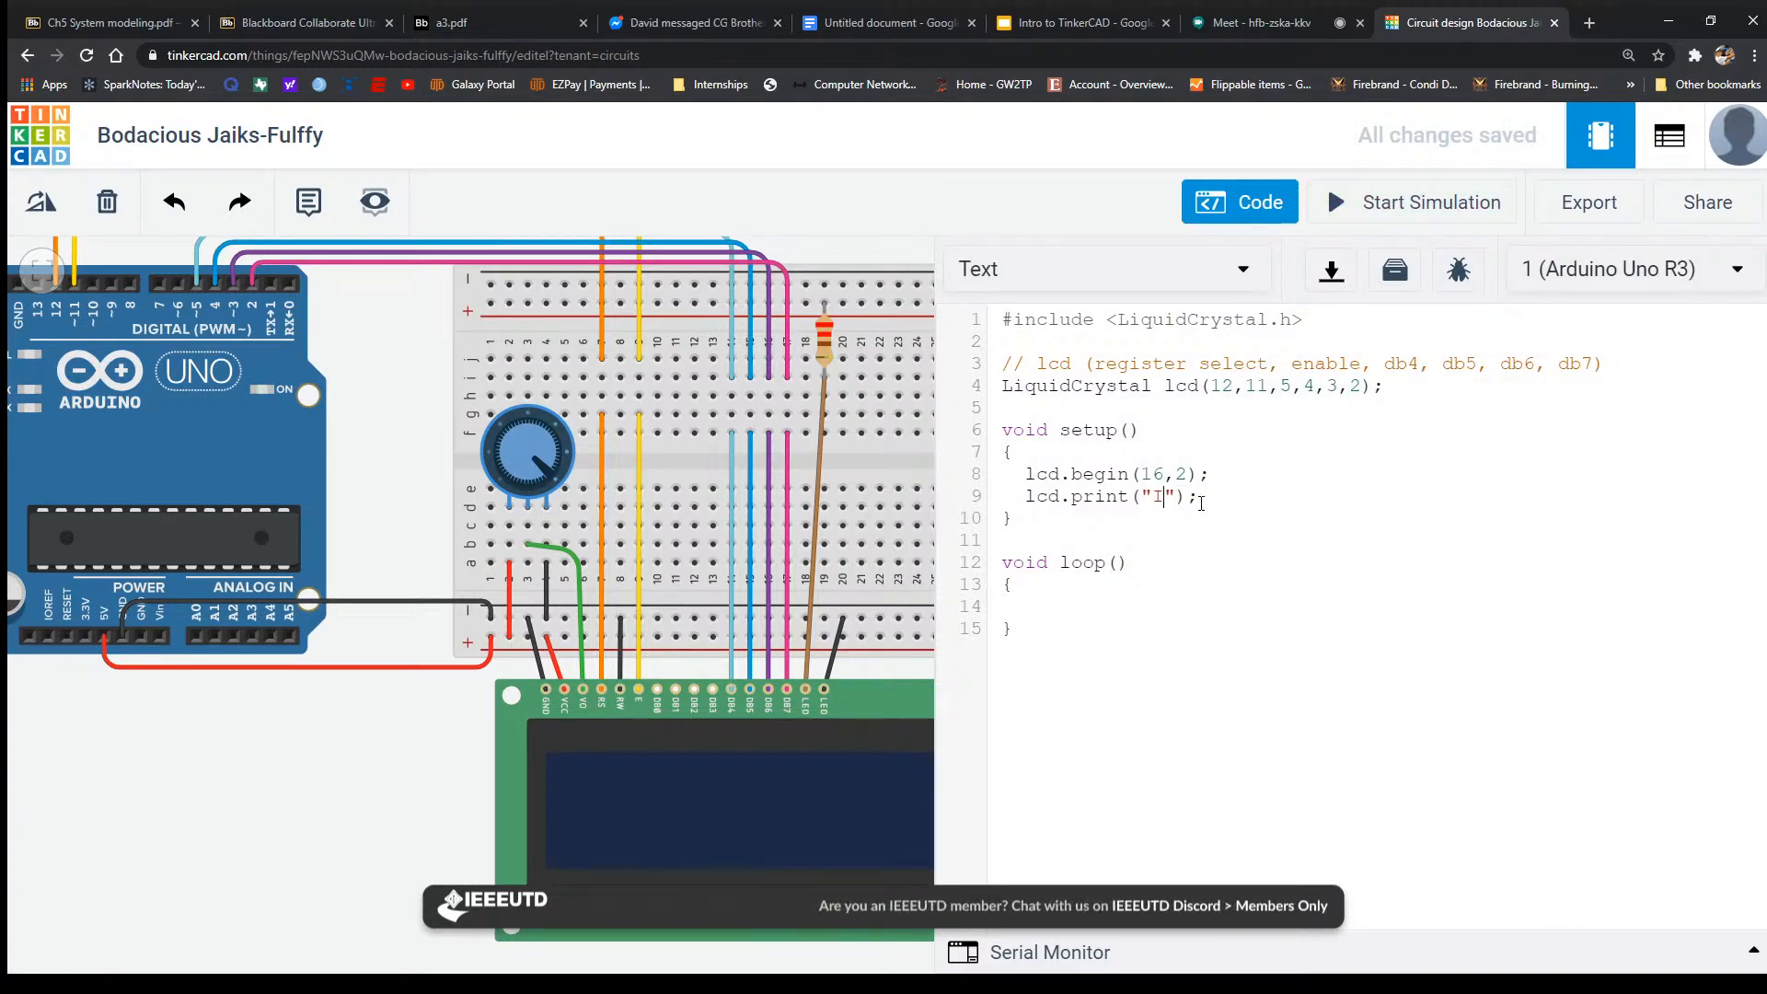
pyautogui.write('EEE is awesome.')
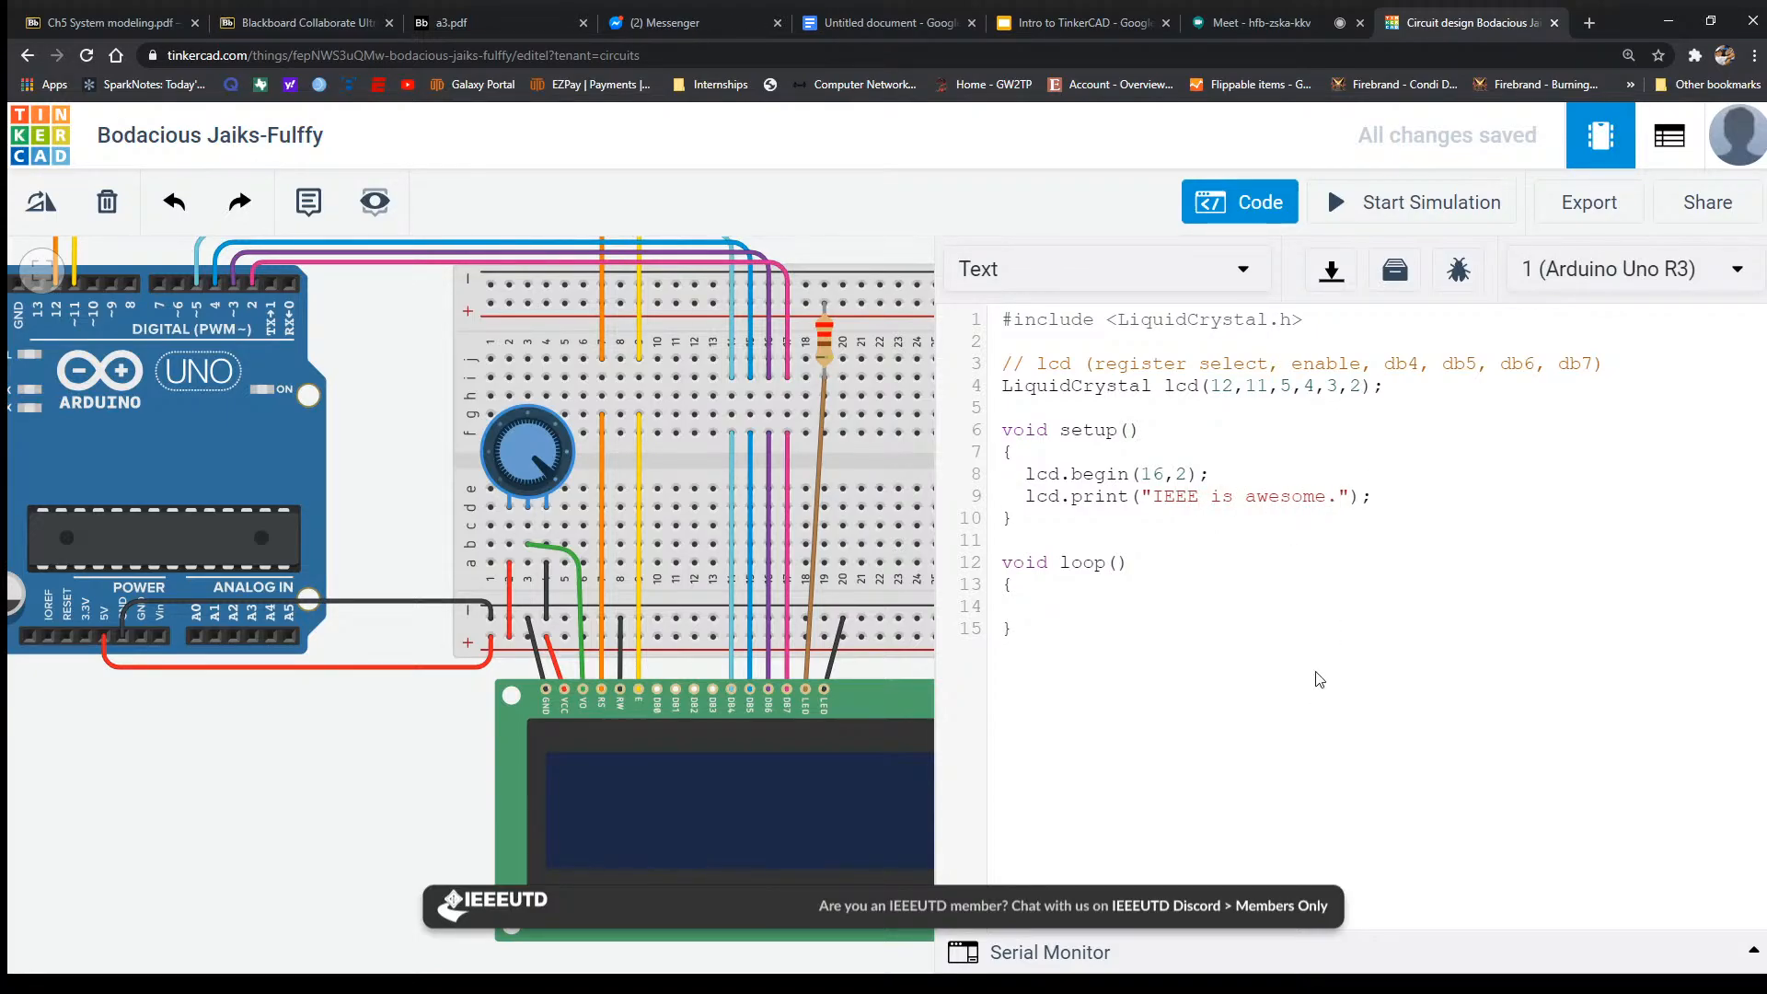
# Run the simulation, examine the complete message on the LCD and stop the simulation.
pyautogui.click(1395, 200)
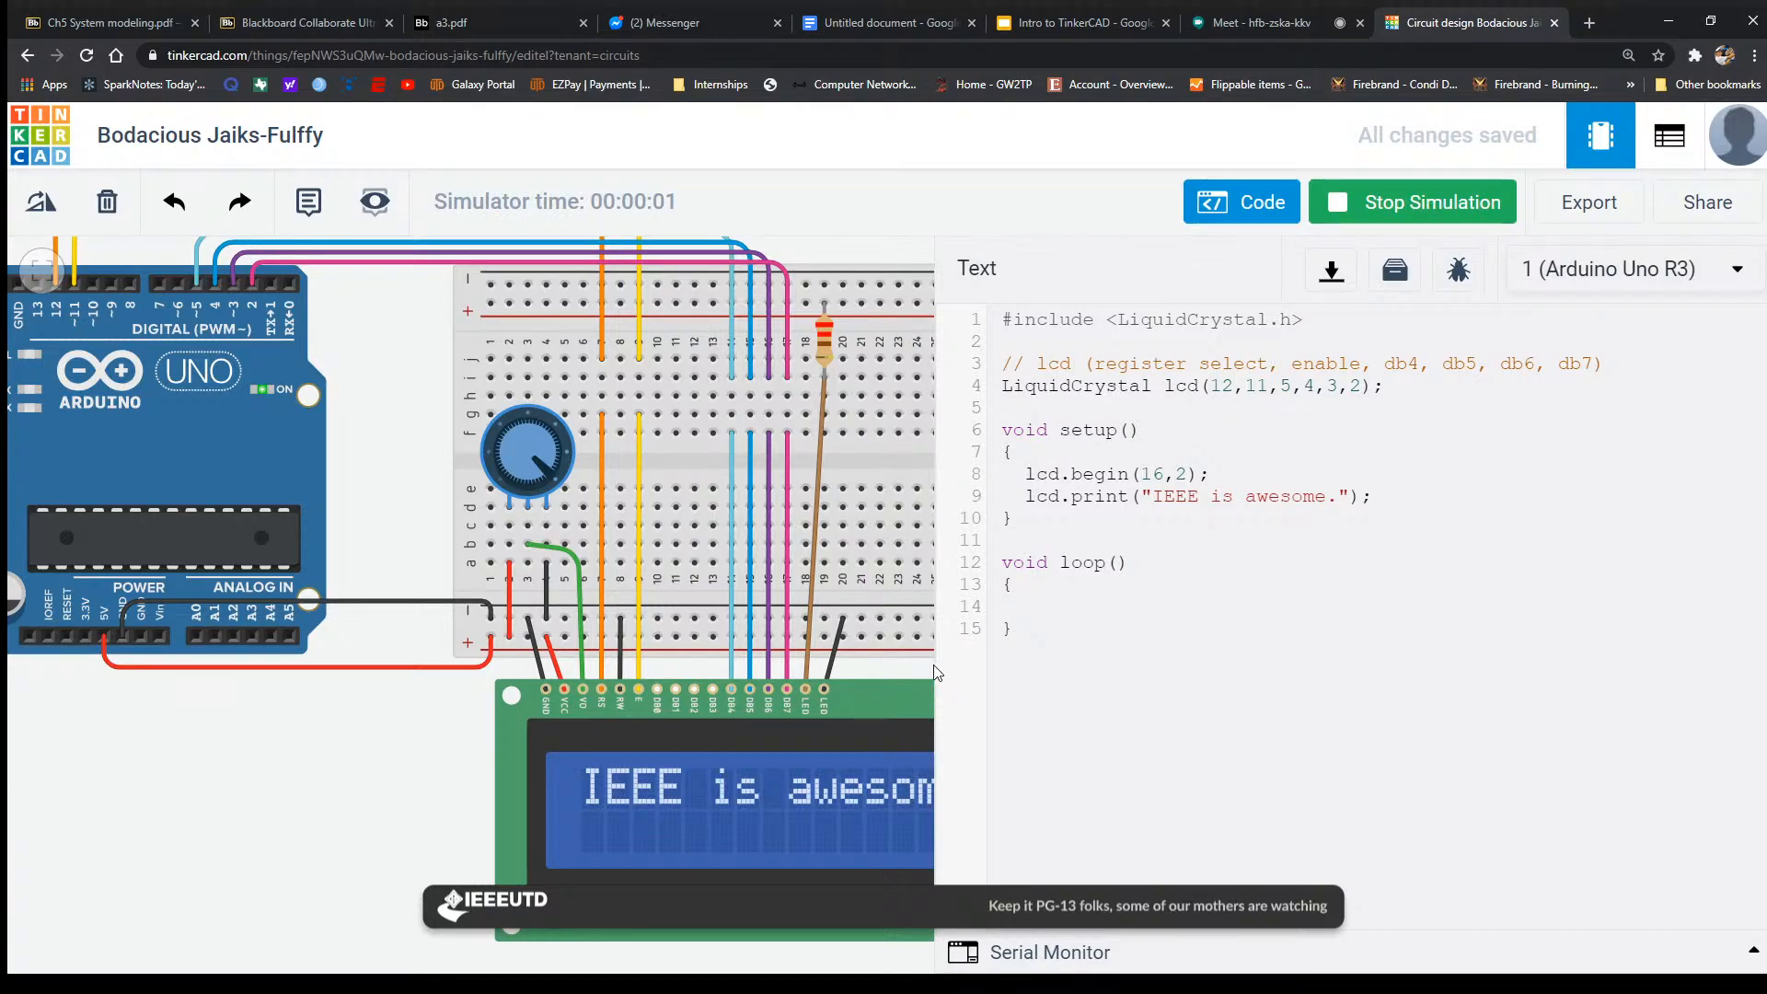
pyautogui.moveTo(330, 826); pyautogui.dragTo(7, 755)
pyautogui.moveTo(904, 603); pyautogui.dragTo(911, 647)
pyautogui.scroll(1, 731, 782)
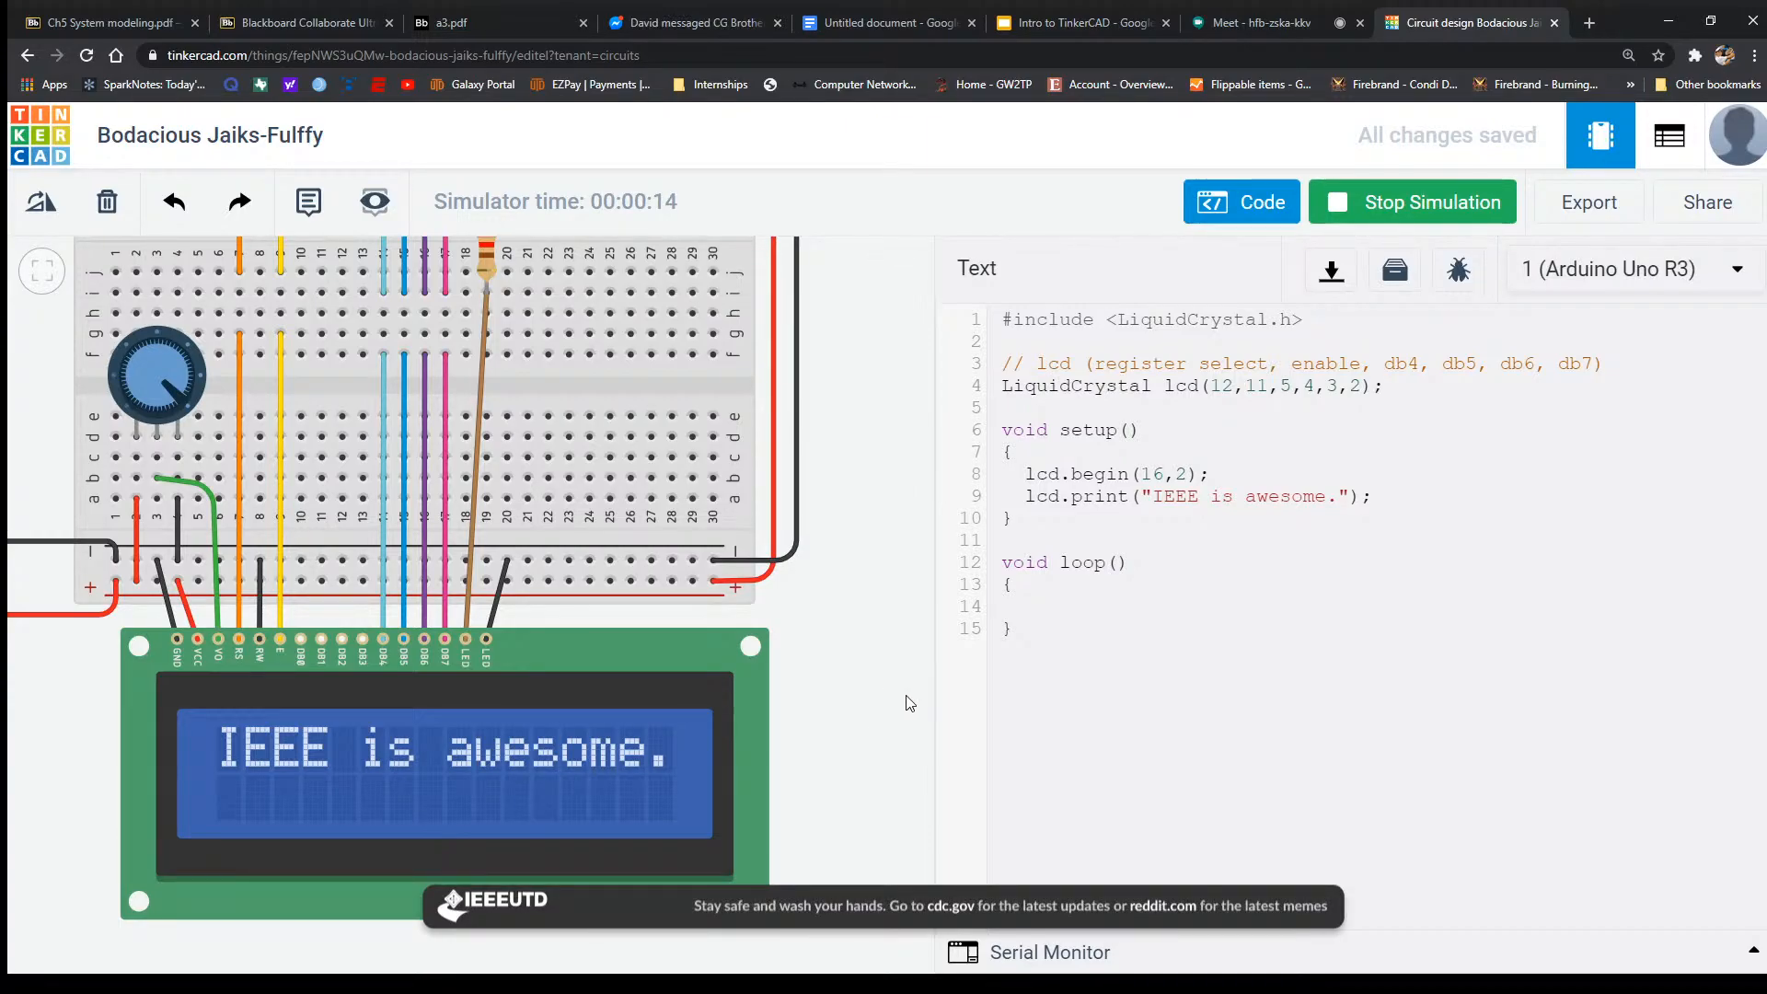
pyautogui.click(1108, 599)
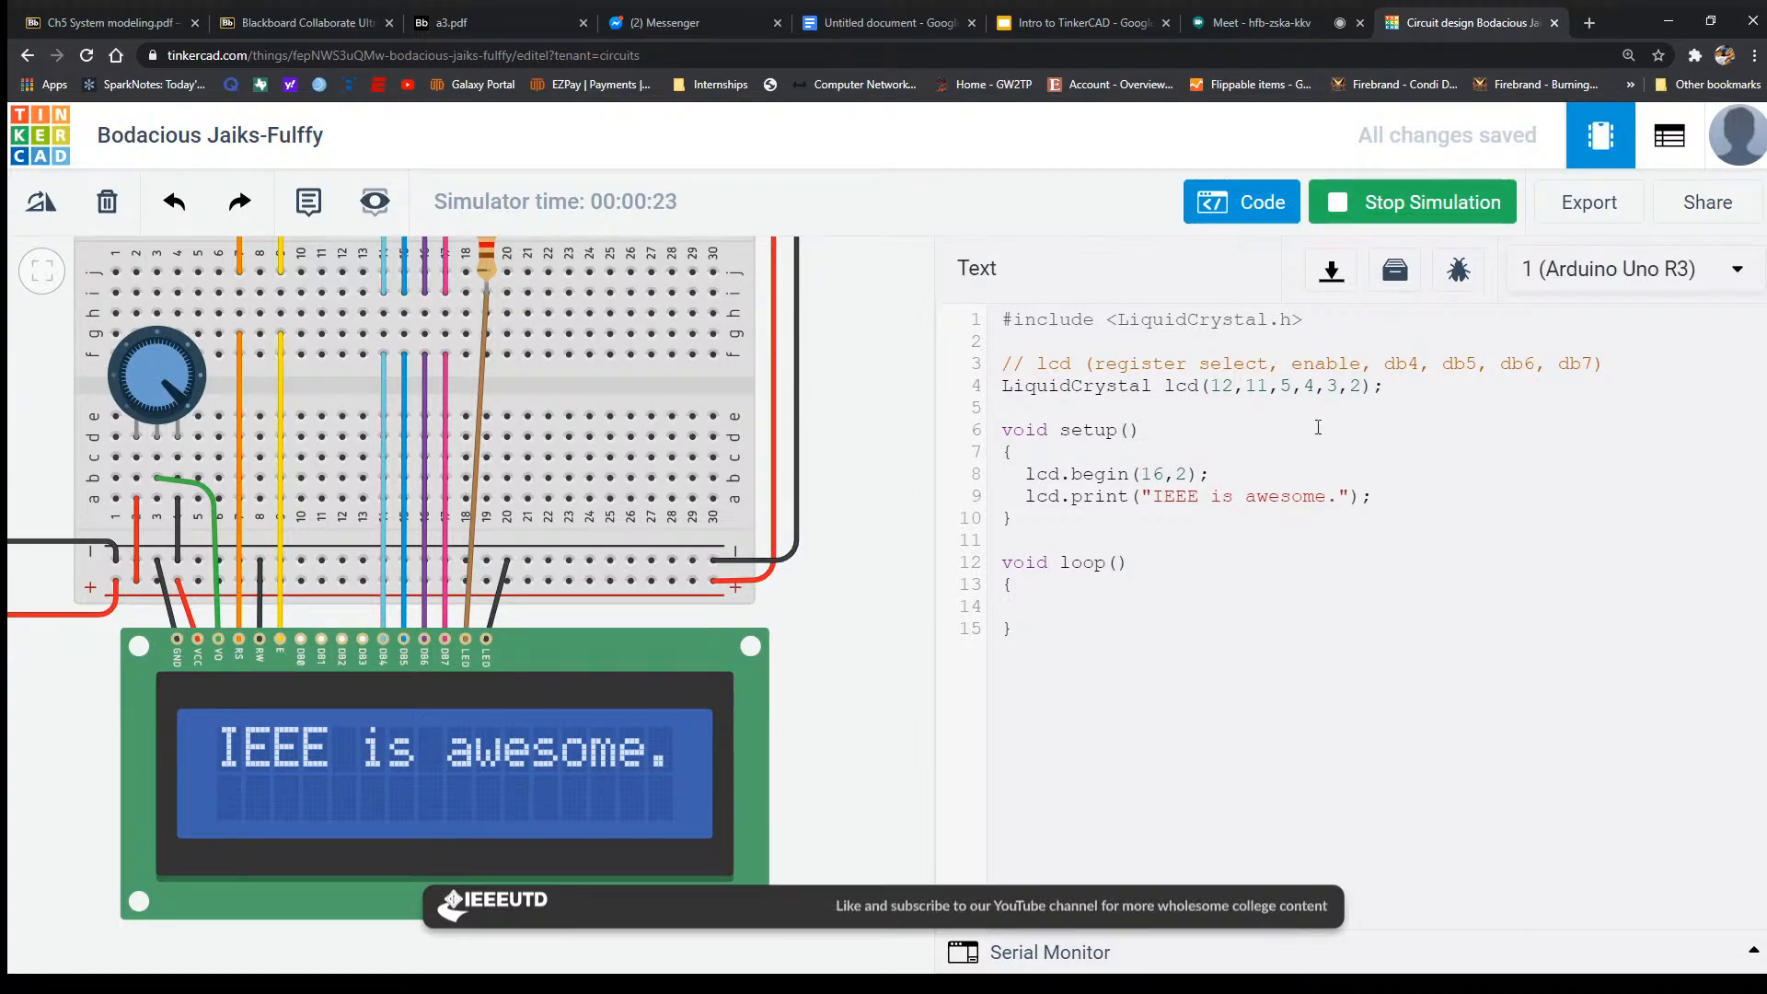
pyautogui.click(1411, 199)
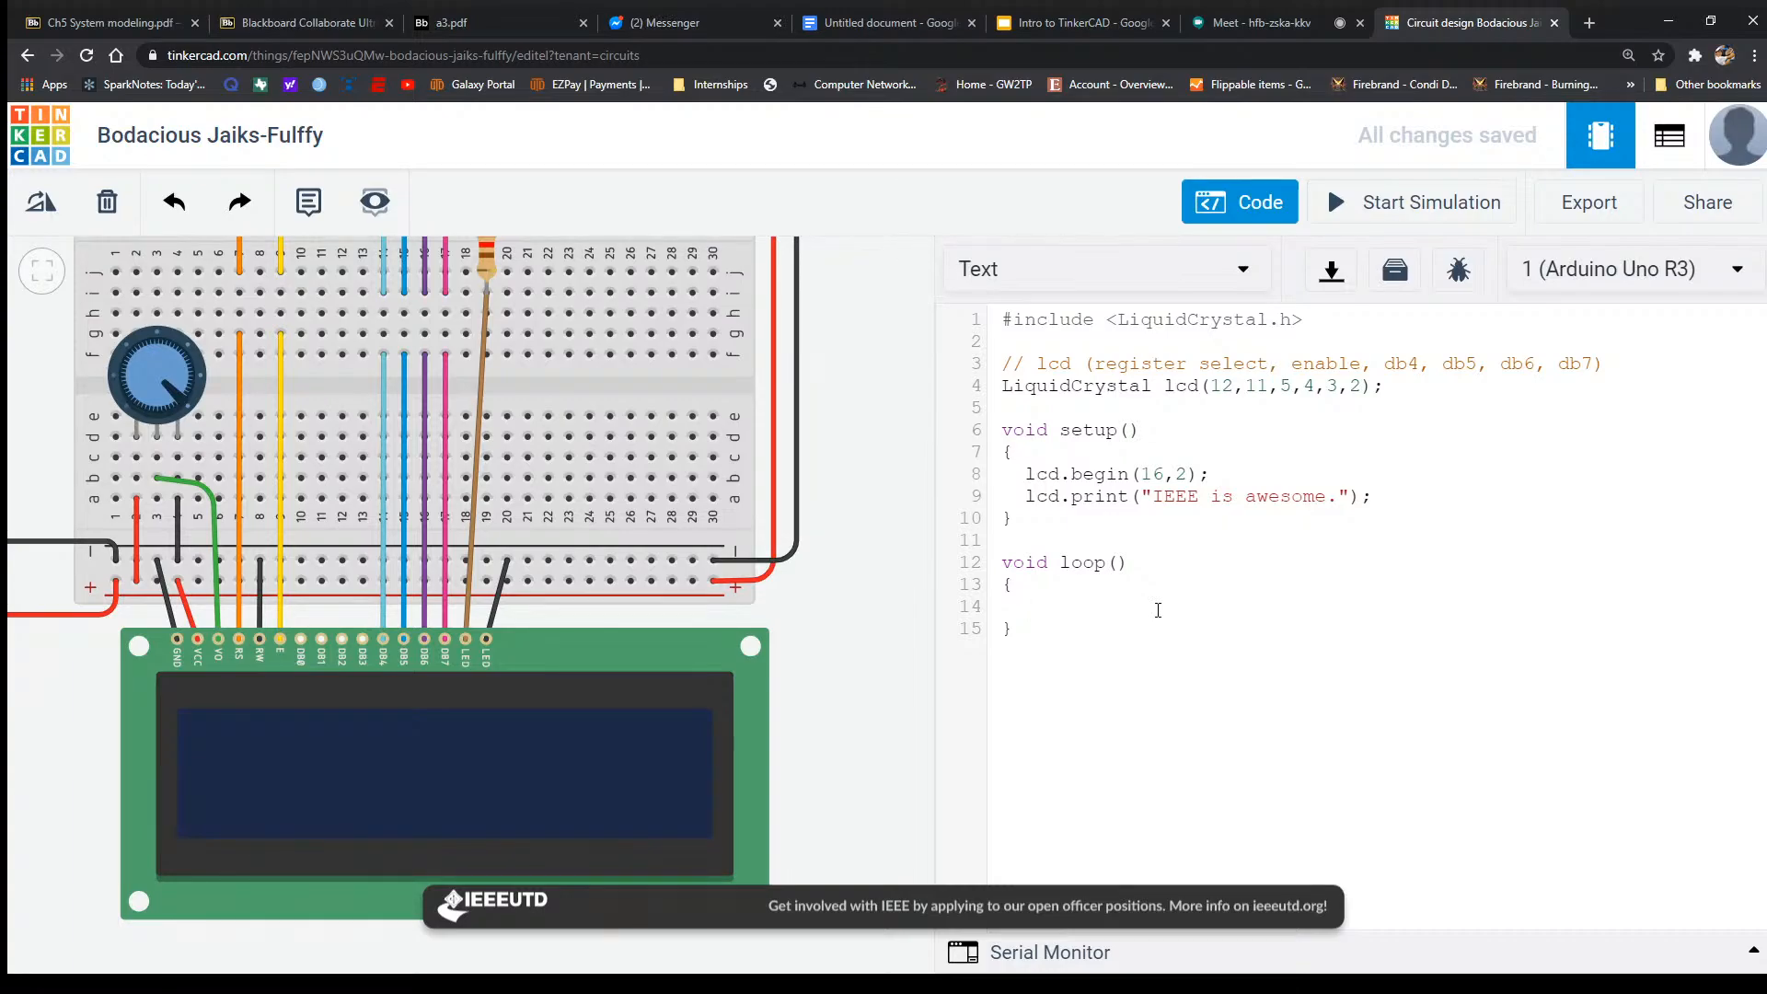
# Add a blank line and an empty lcd.print() call inside the loop() function.
pyautogui.write('print(')
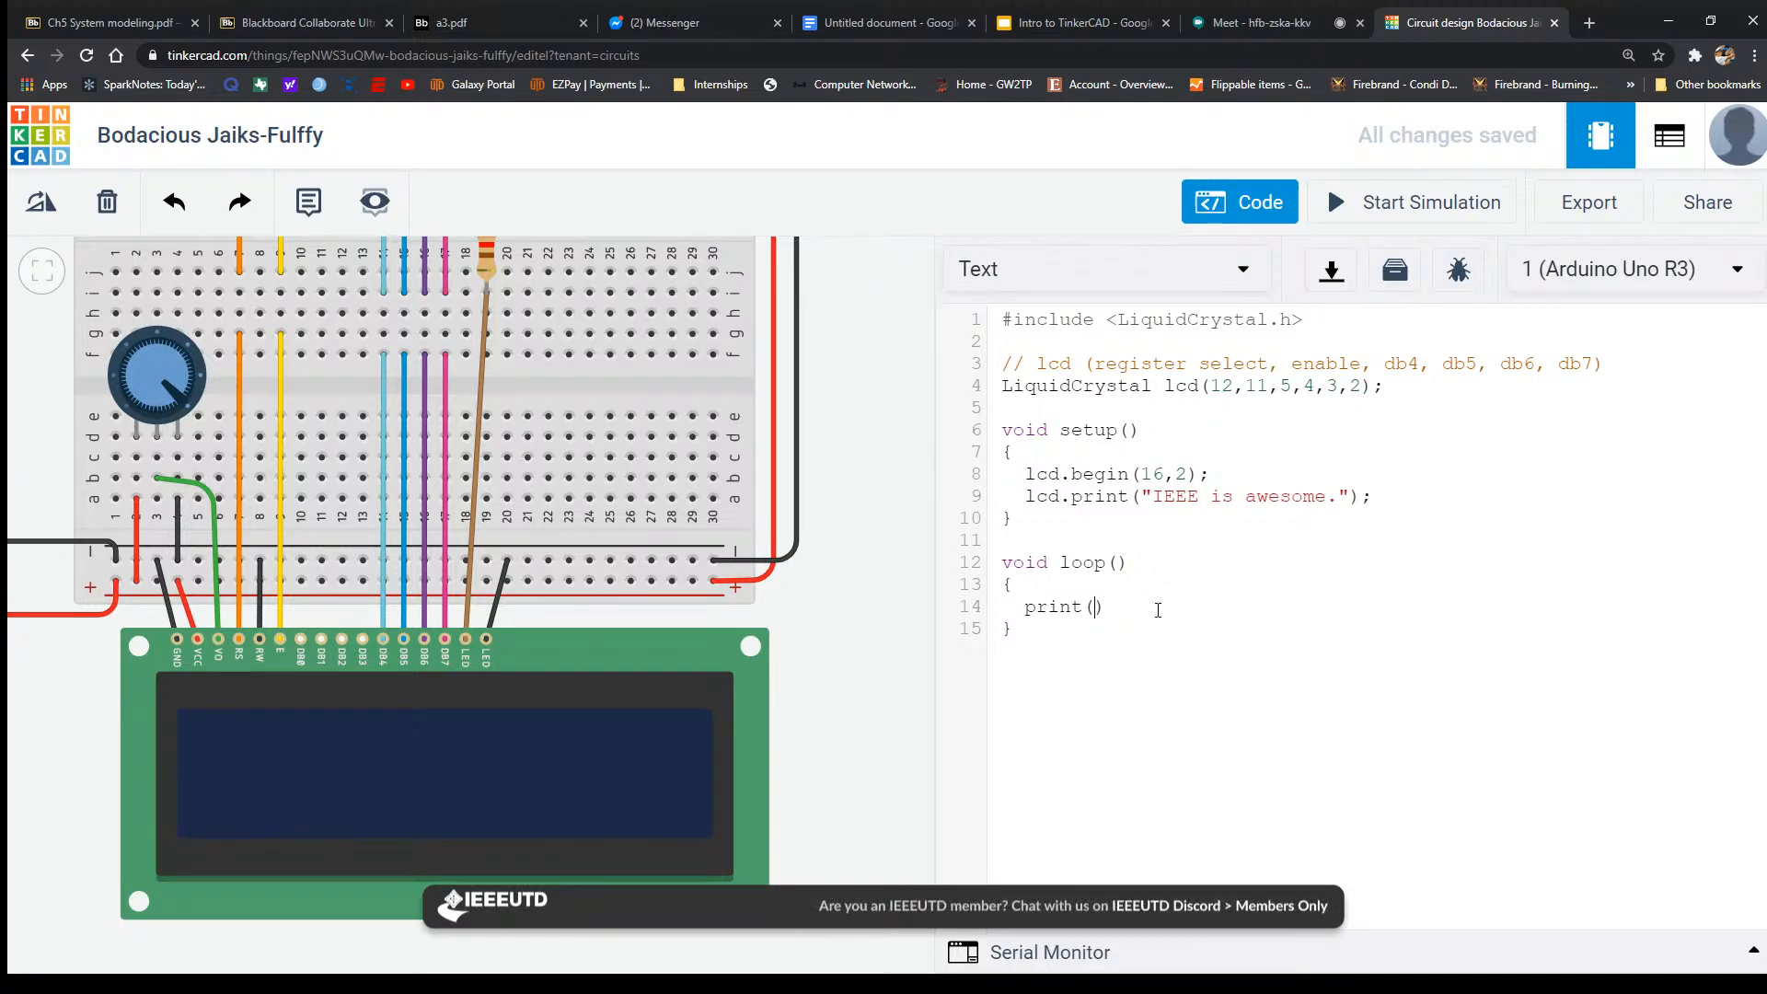
pyautogui.press('Up')
pyautogui.press('Return')
pyautogui.write('lcd.')
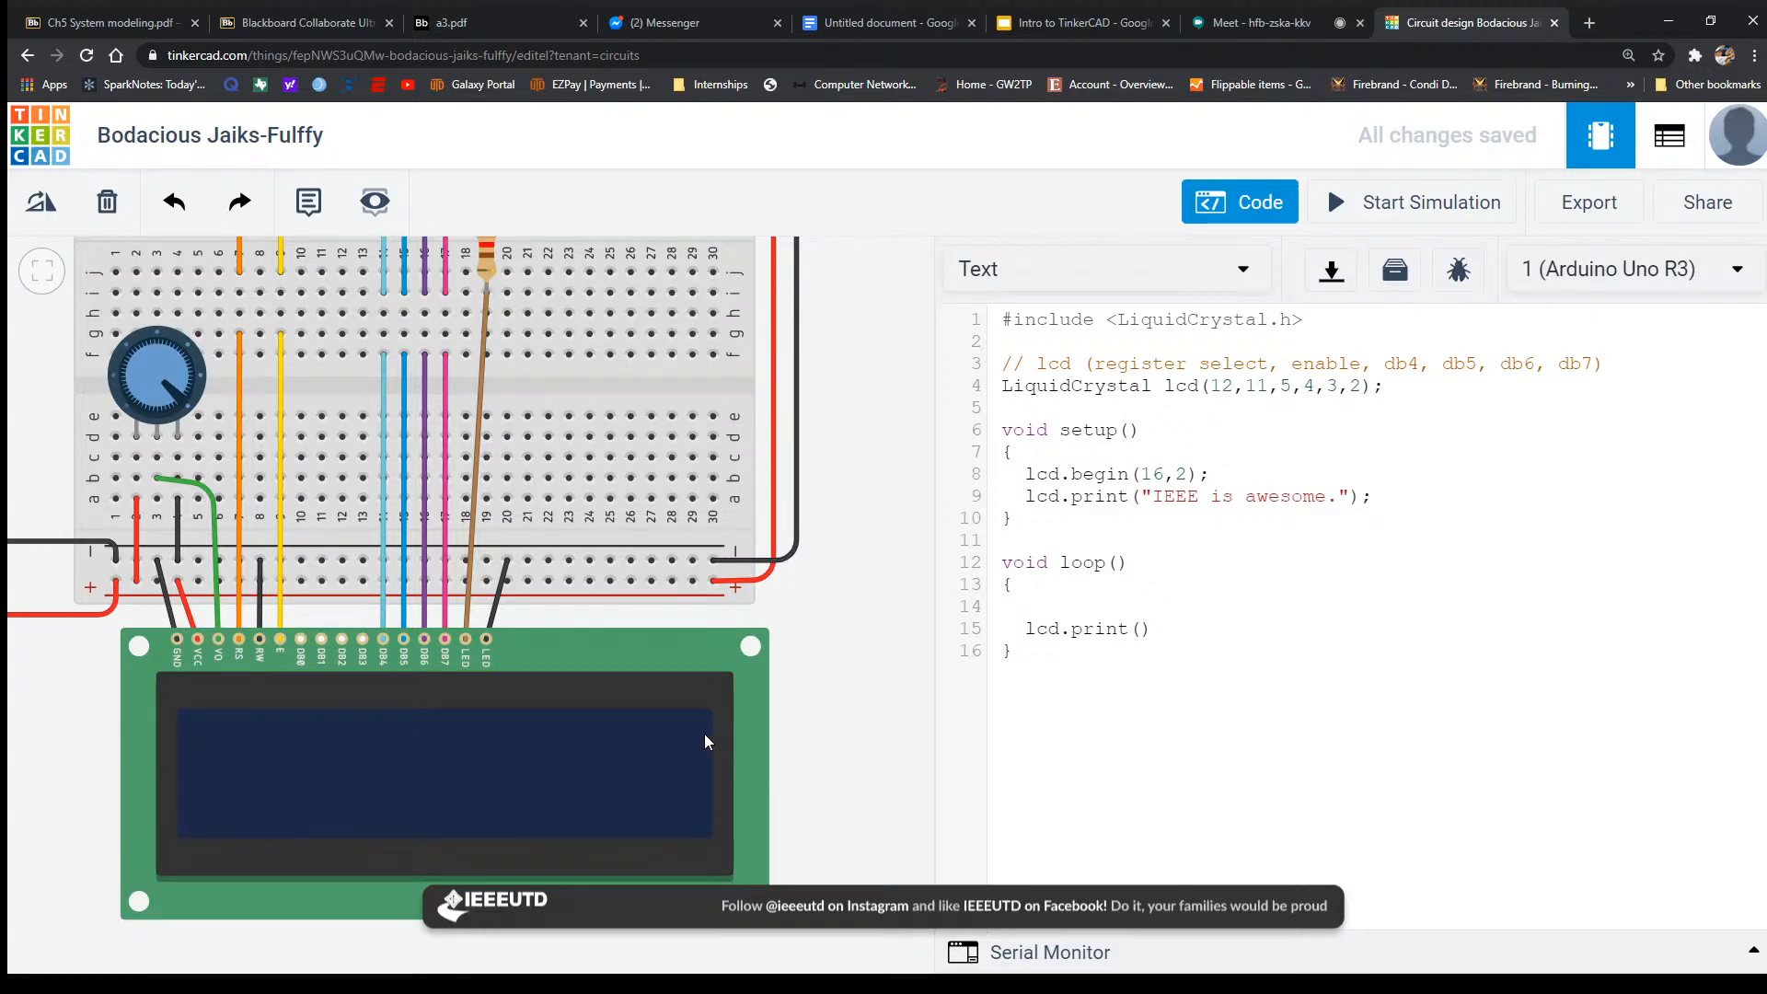
# Add the line lcd.print("hello"); below the first print statement in setup().
pyautogui.click(1383, 504)
pyautogui.press('Return')
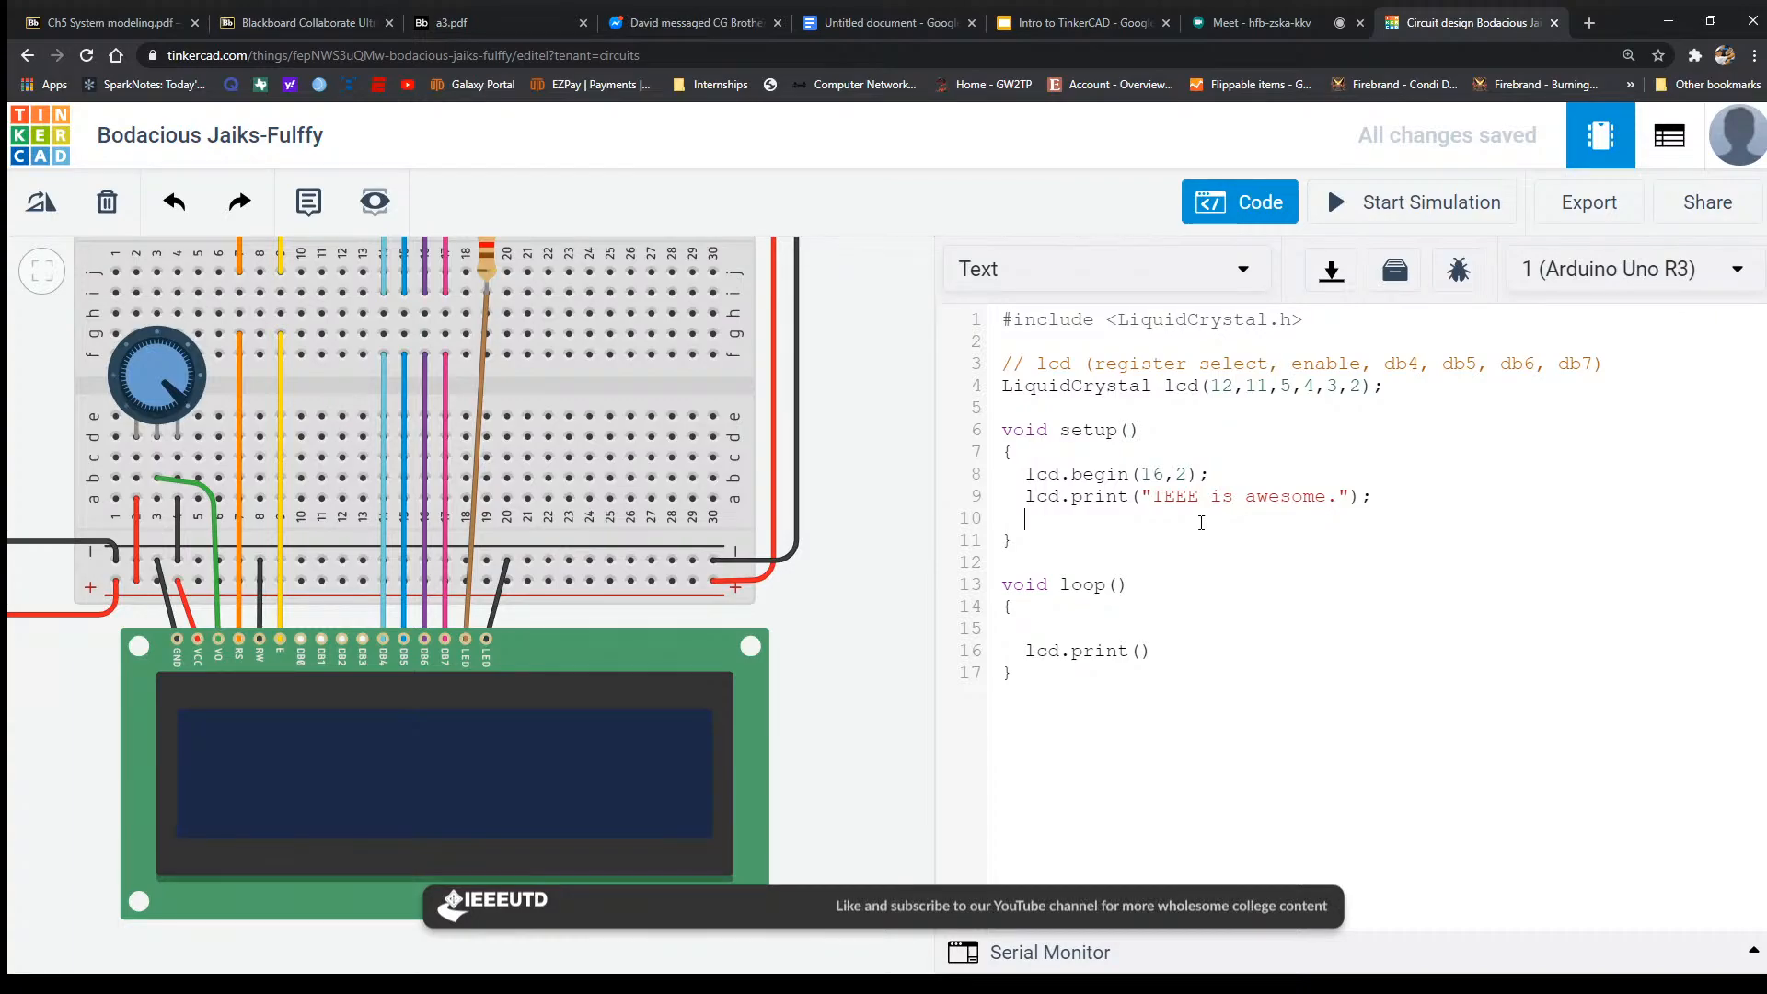
pyautogui.write('lcd.print("')
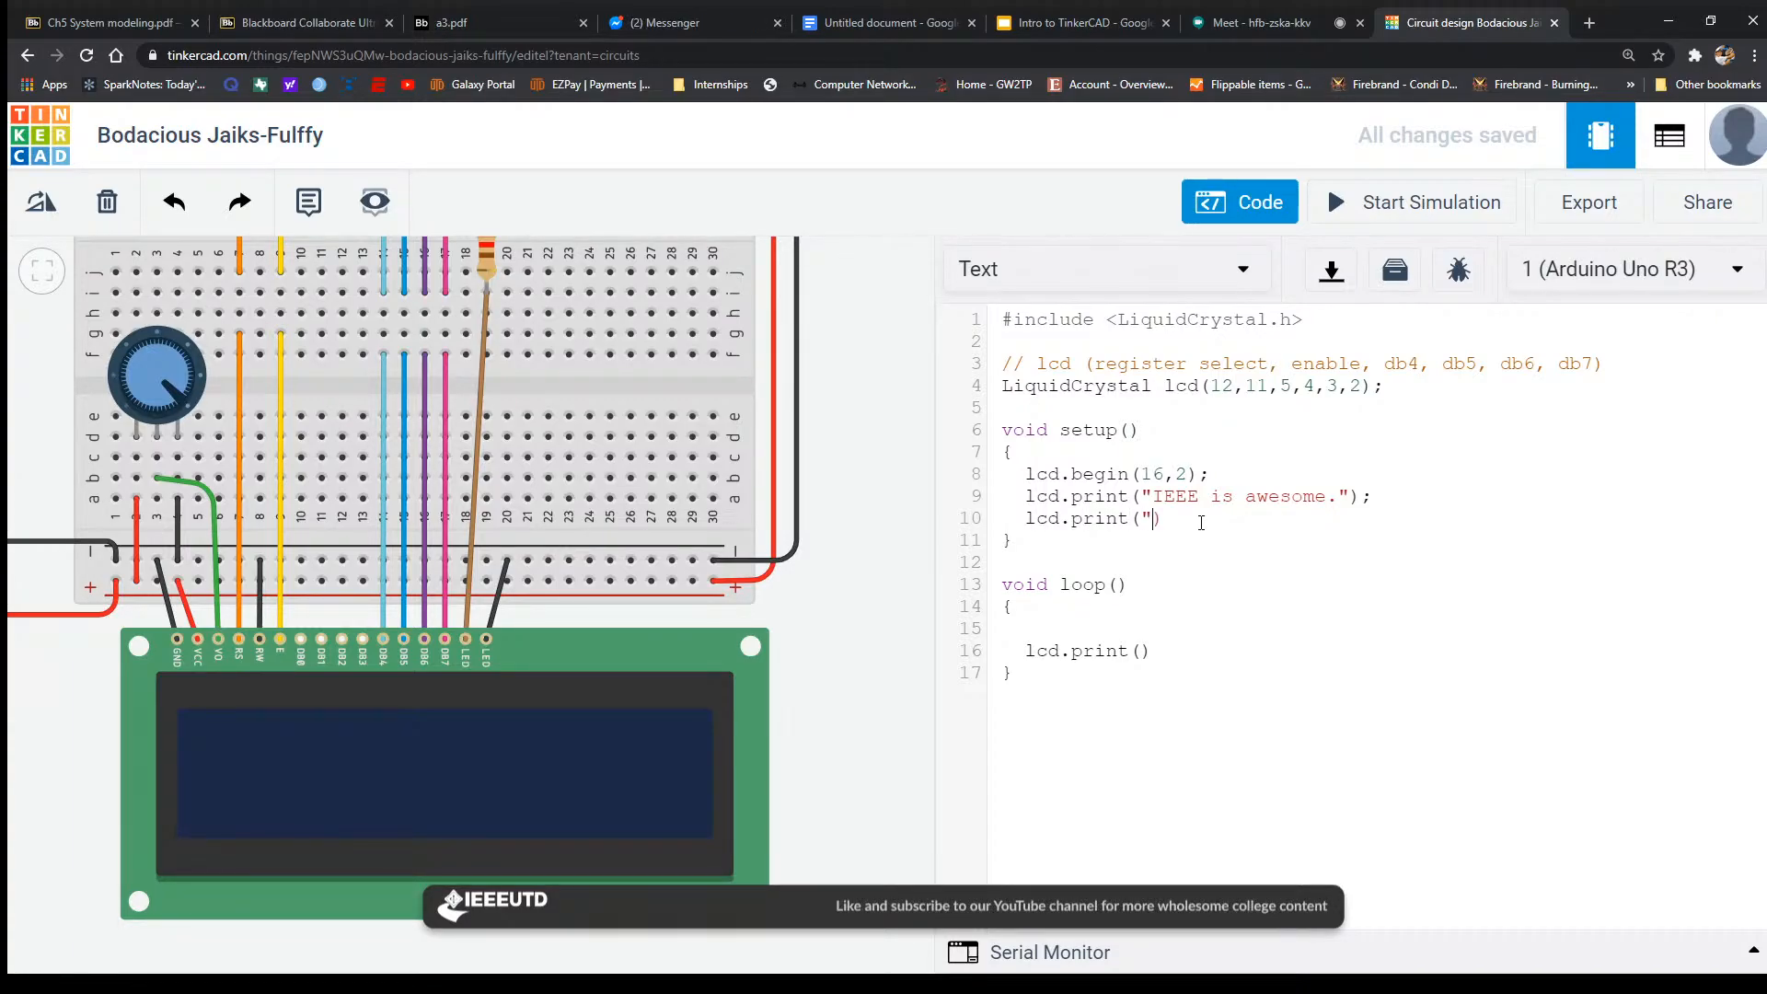
pyautogui.write('hello"')
pyautogui.write(';')
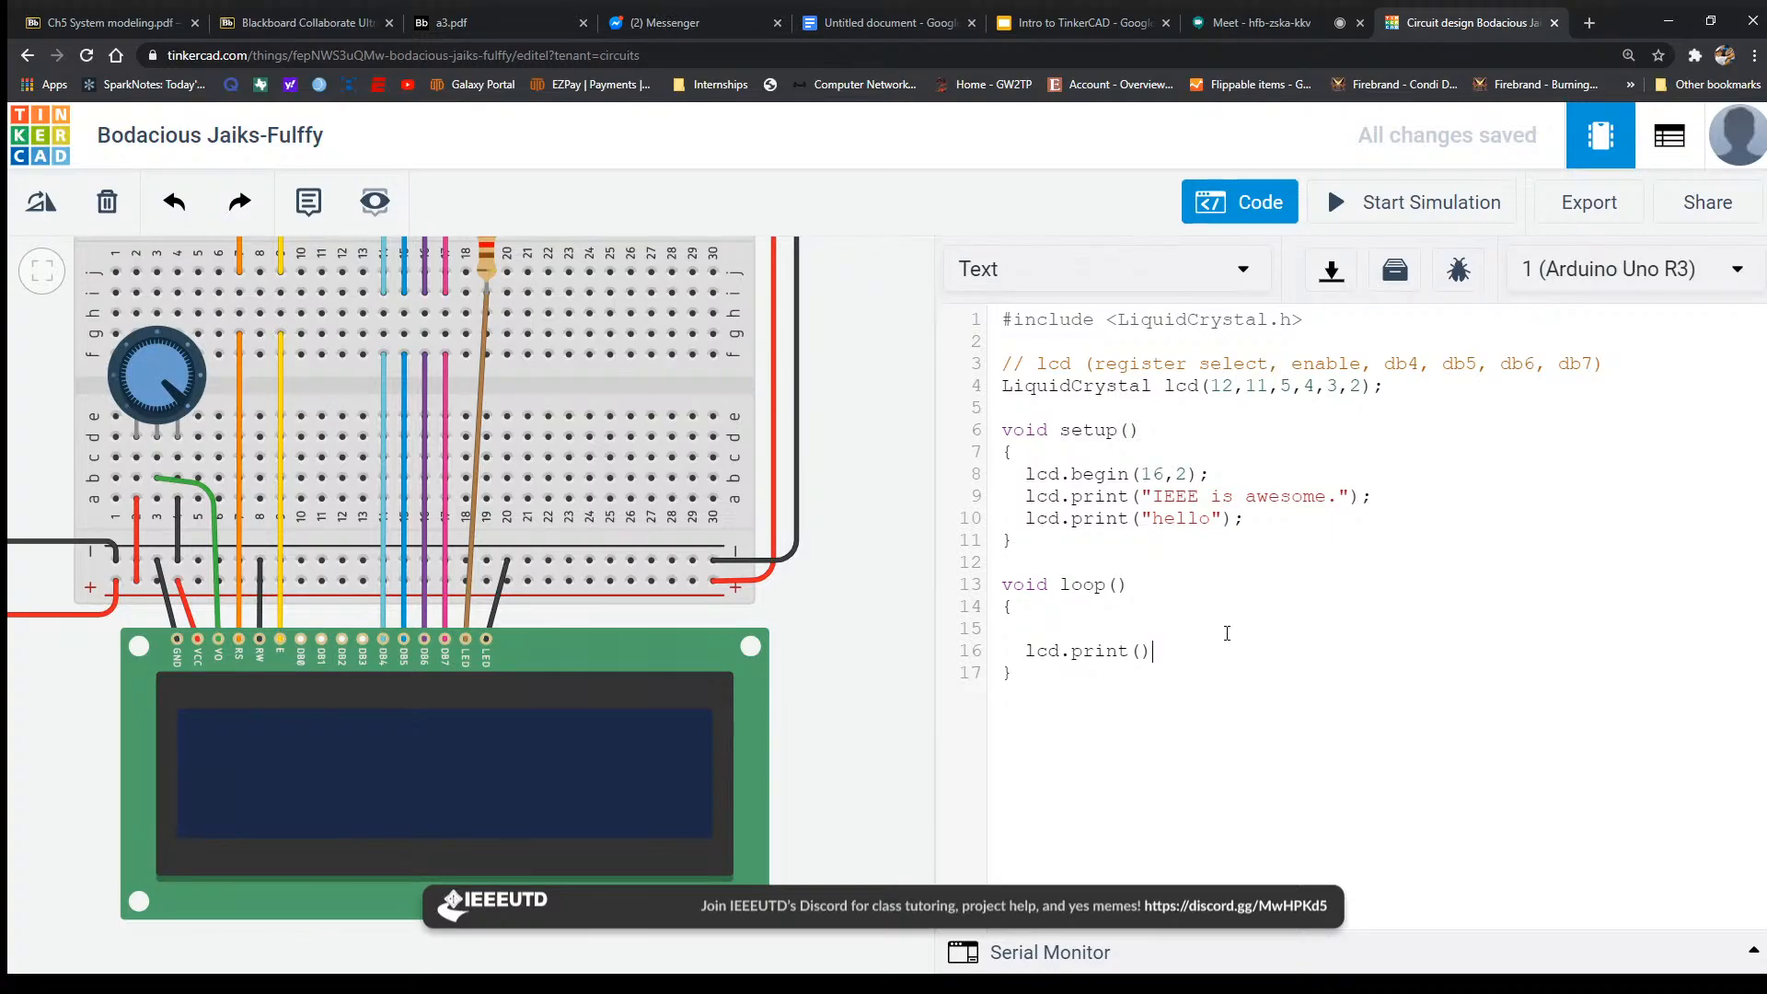
# Comment out the empty lcd.print() call in loop() and run the simulation.
pyautogui.write('//')
pyautogui.click(1405, 203)
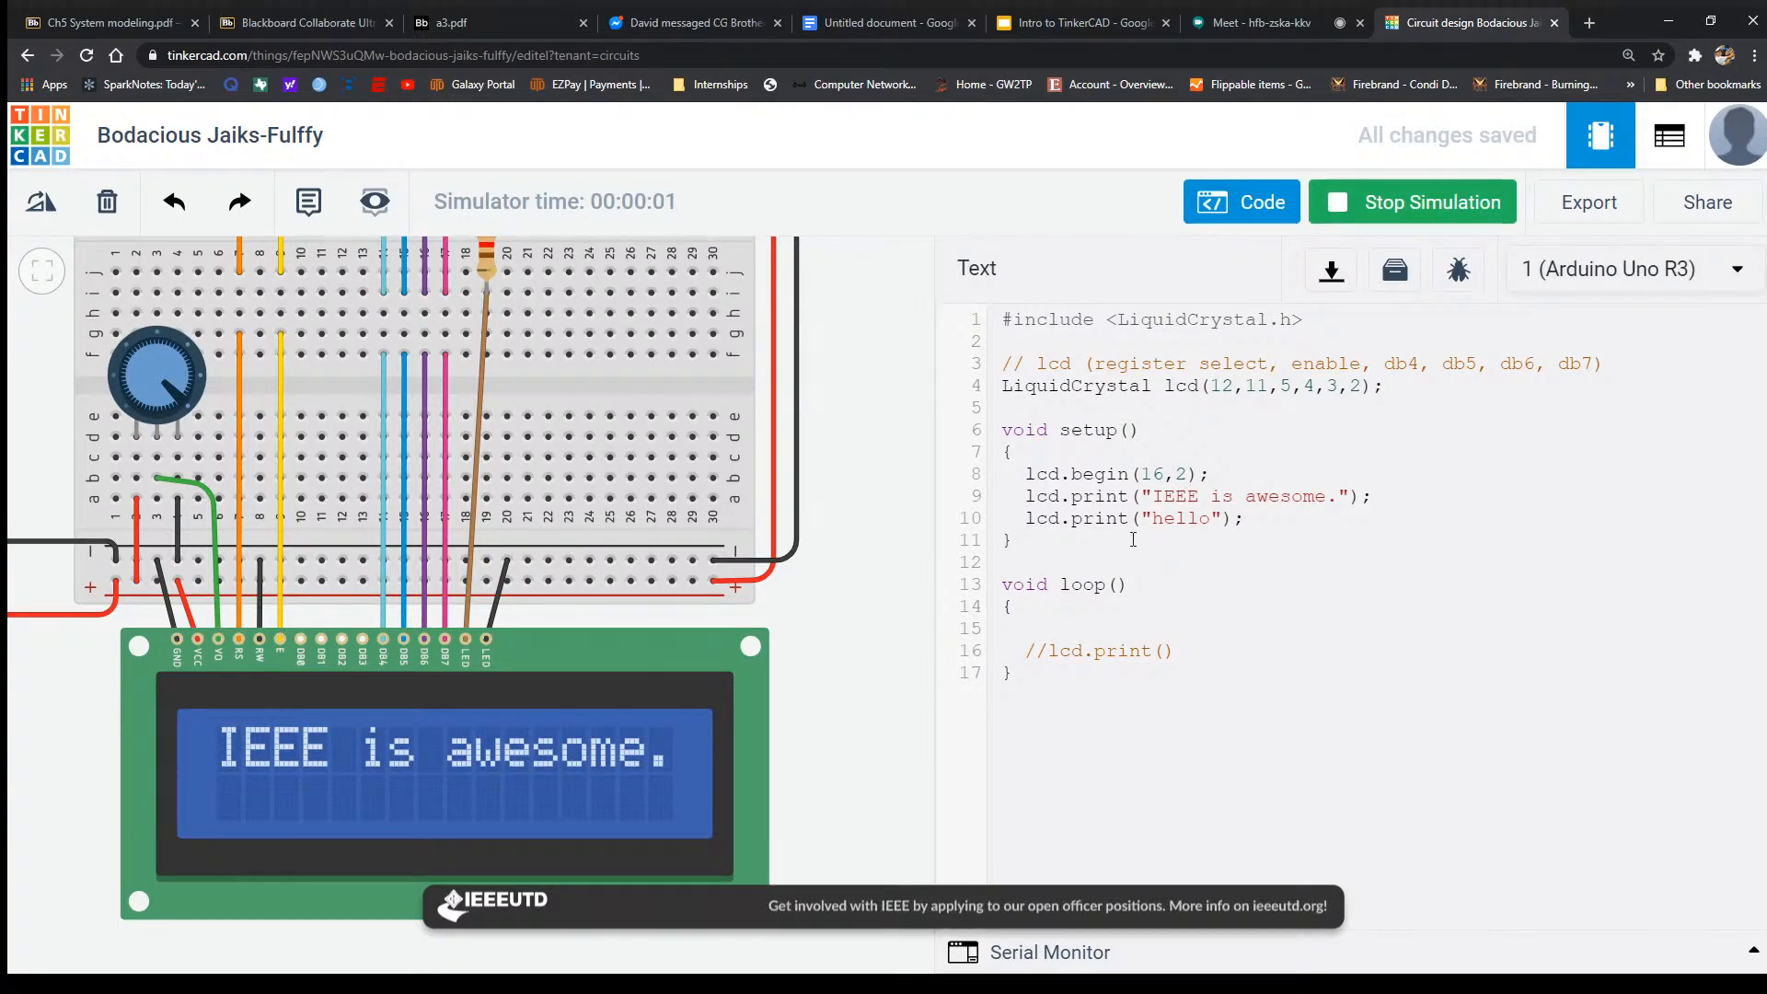
# Compare the lcd.print("hello"); line in setup() with the LCD output, stop the simulation and select that line.
pyautogui.doubleClick(1102, 520)
pyautogui.click(1242, 539)
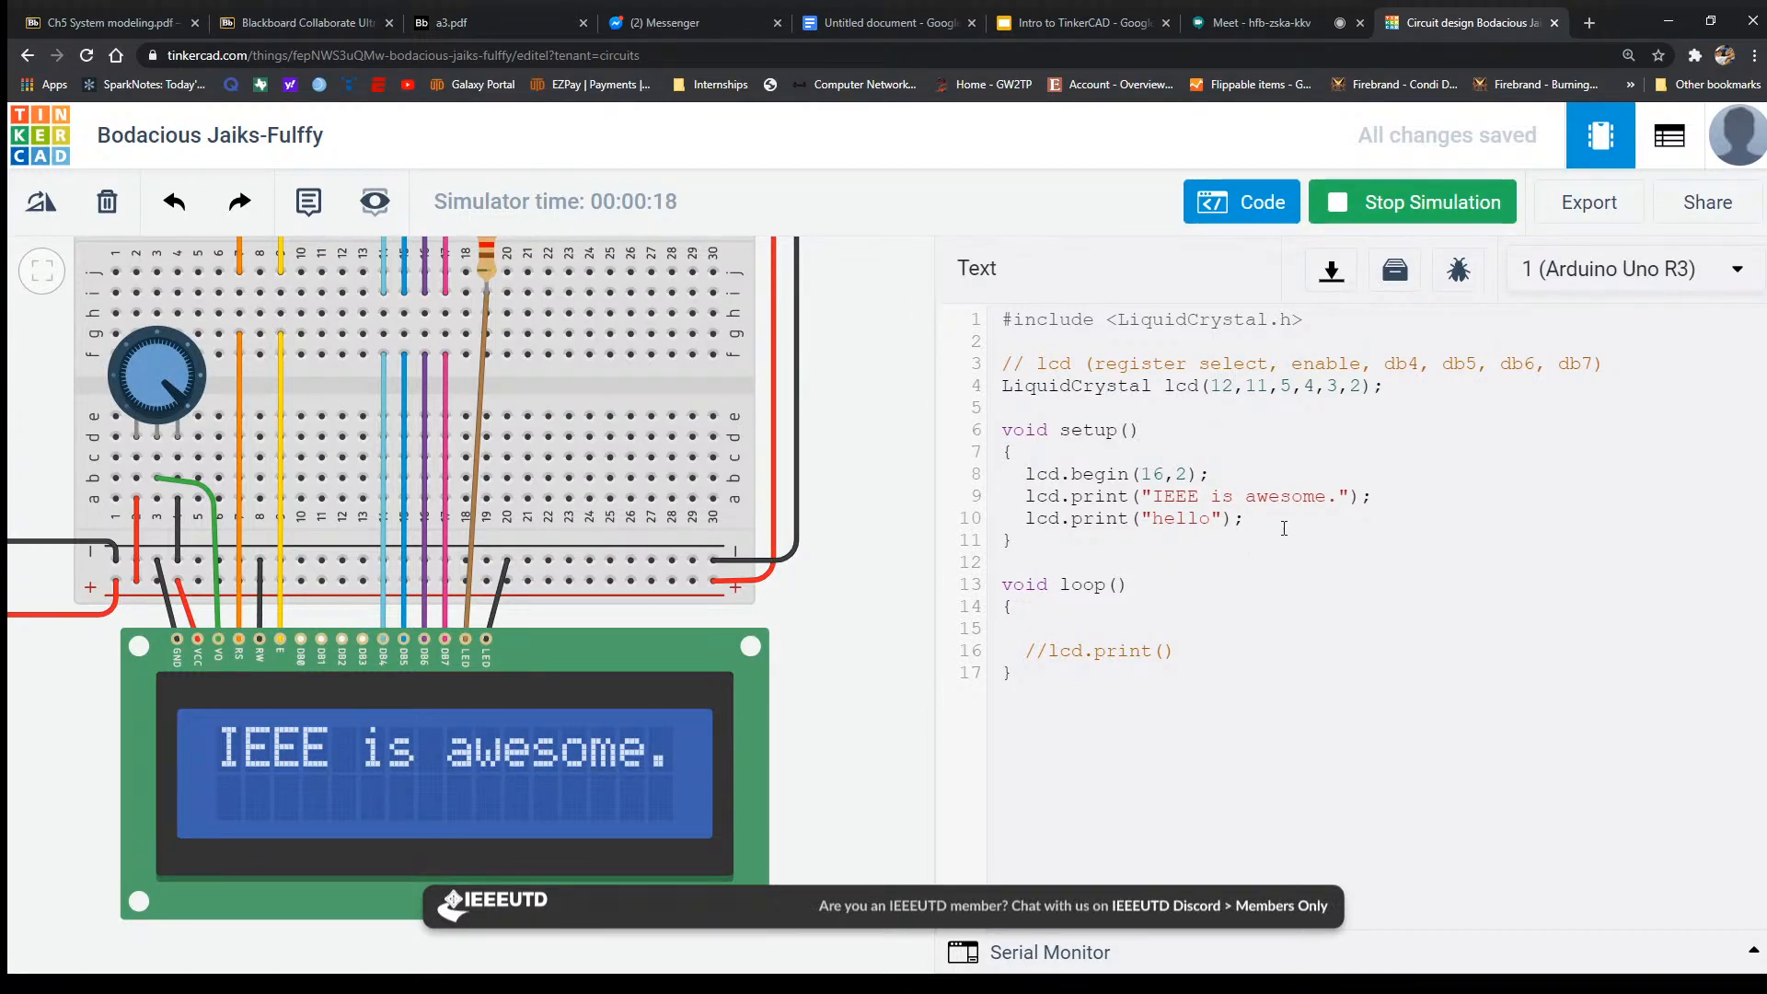
pyautogui.moveTo(1248, 520); pyautogui.dragTo(1008, 522)
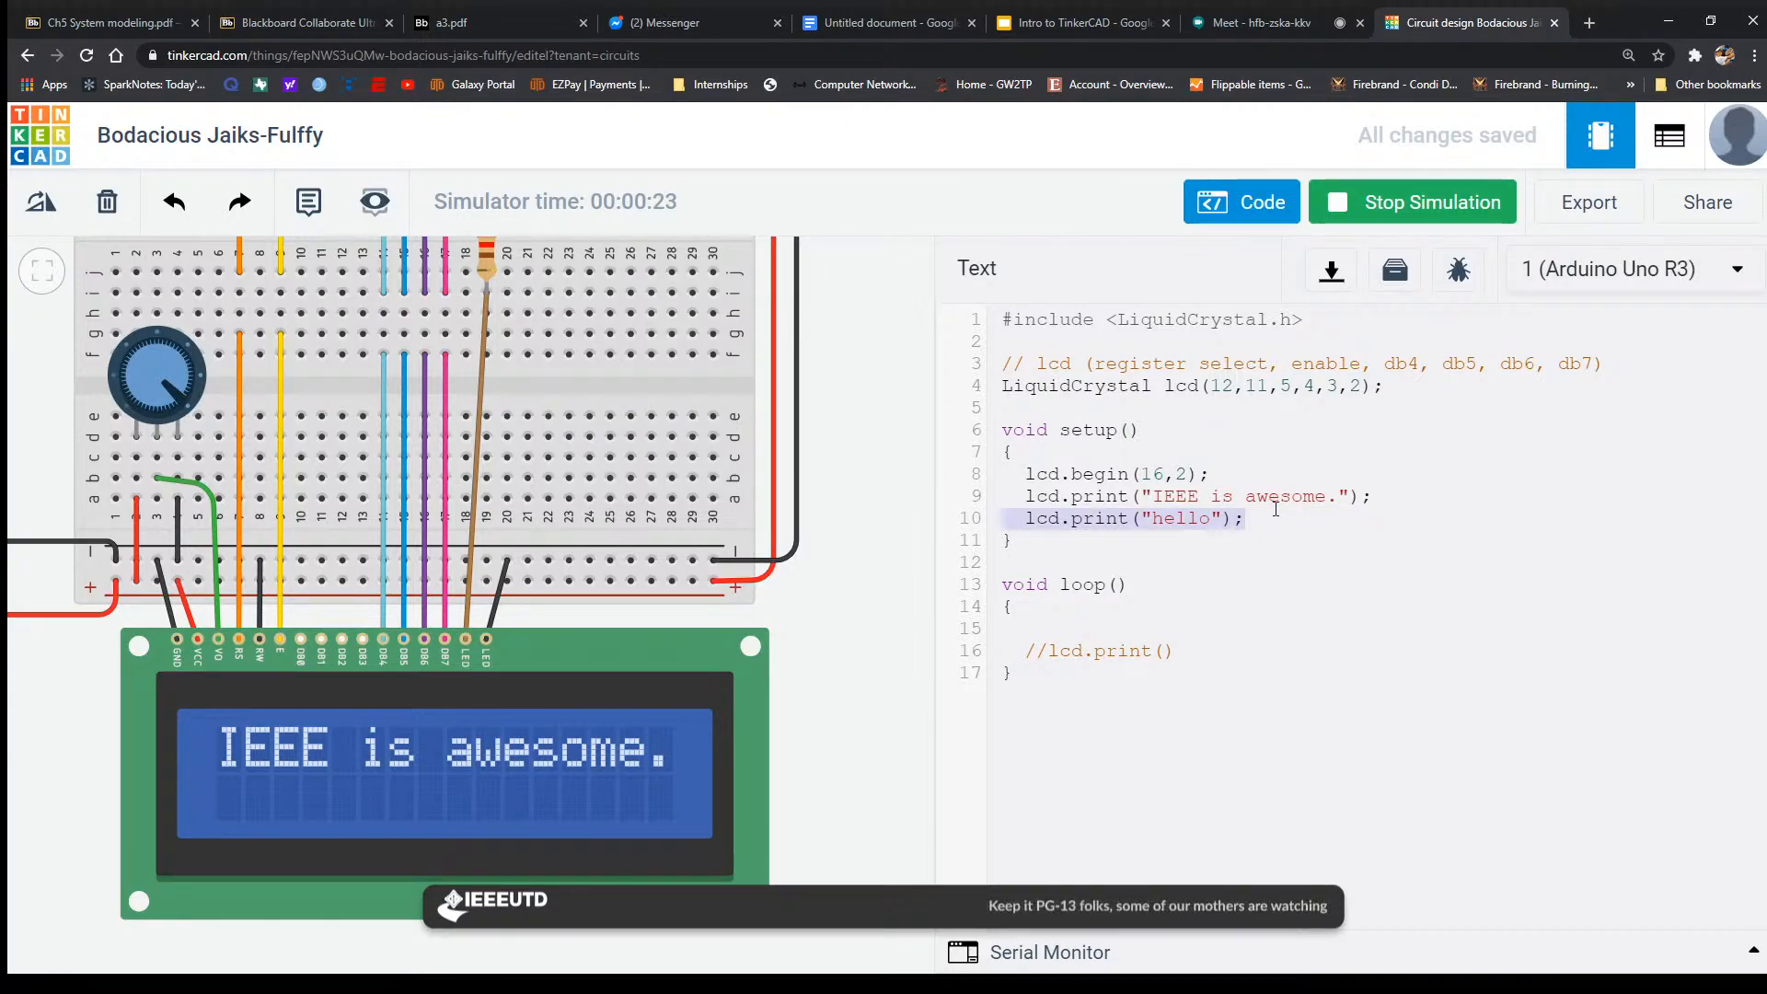
pyautogui.click(1335, 521)
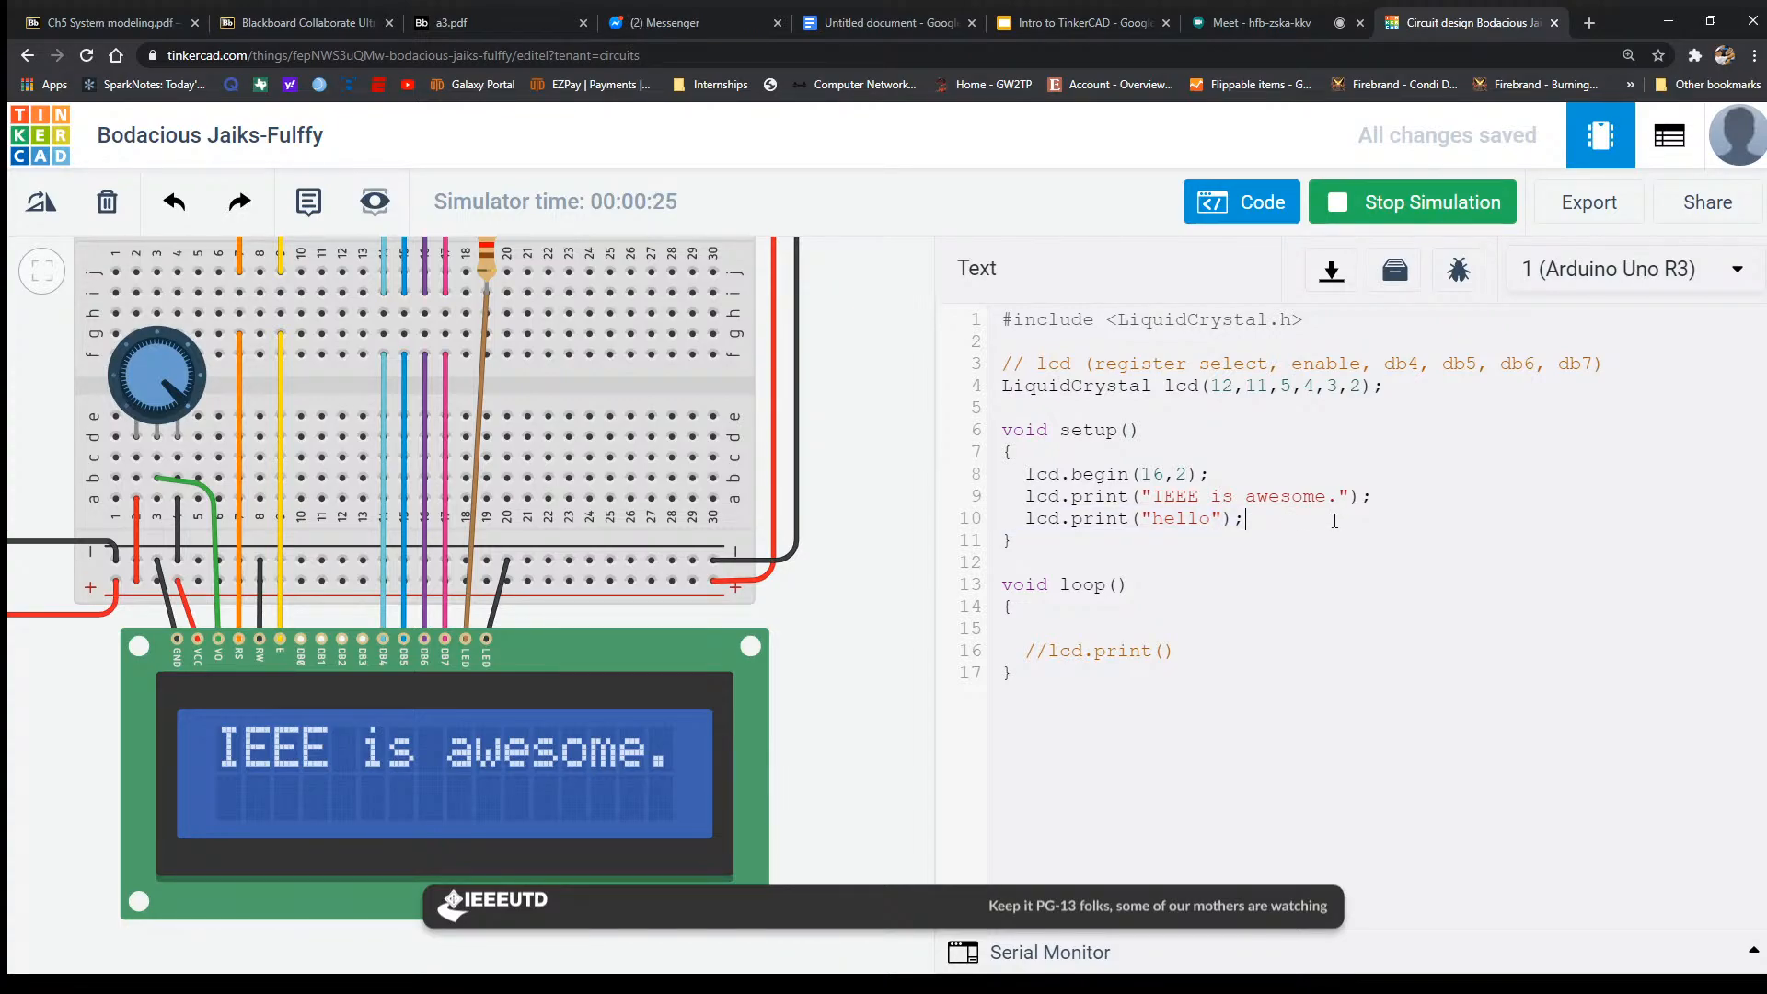
pyautogui.hotkey('shift', 'Home')
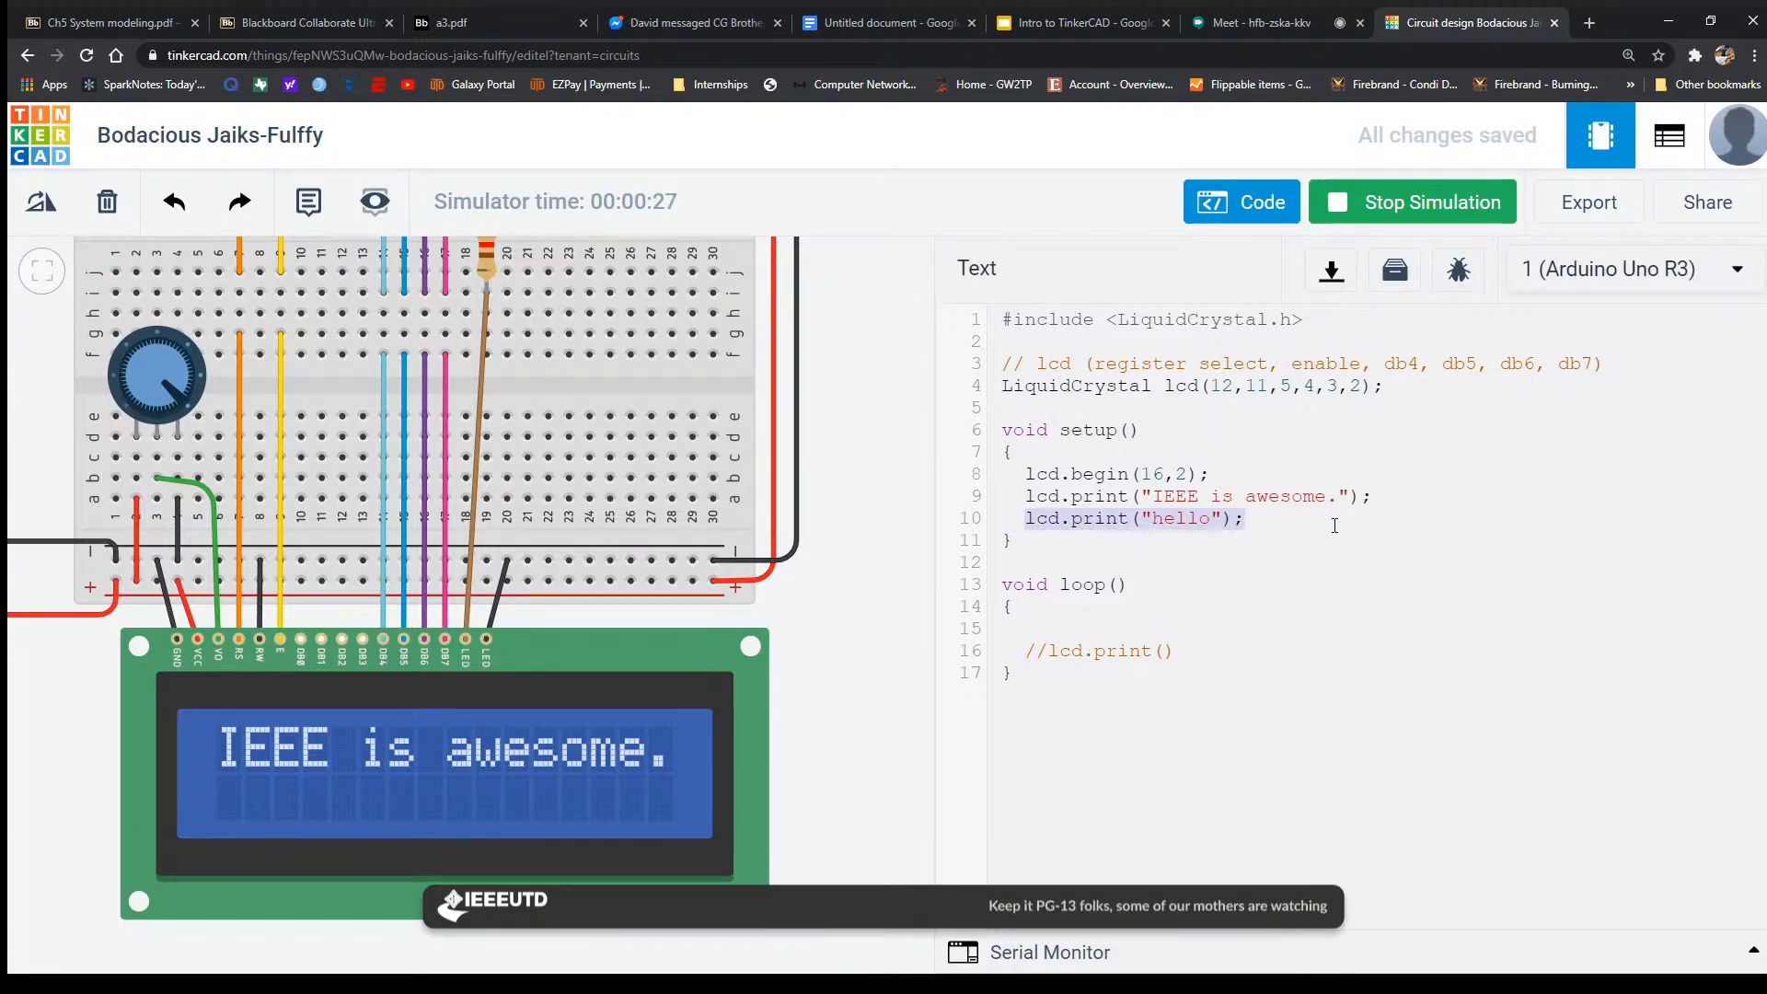
pyautogui.click(1413, 202)
pyautogui.moveTo(1244, 518); pyautogui.dragTo(1032, 518)
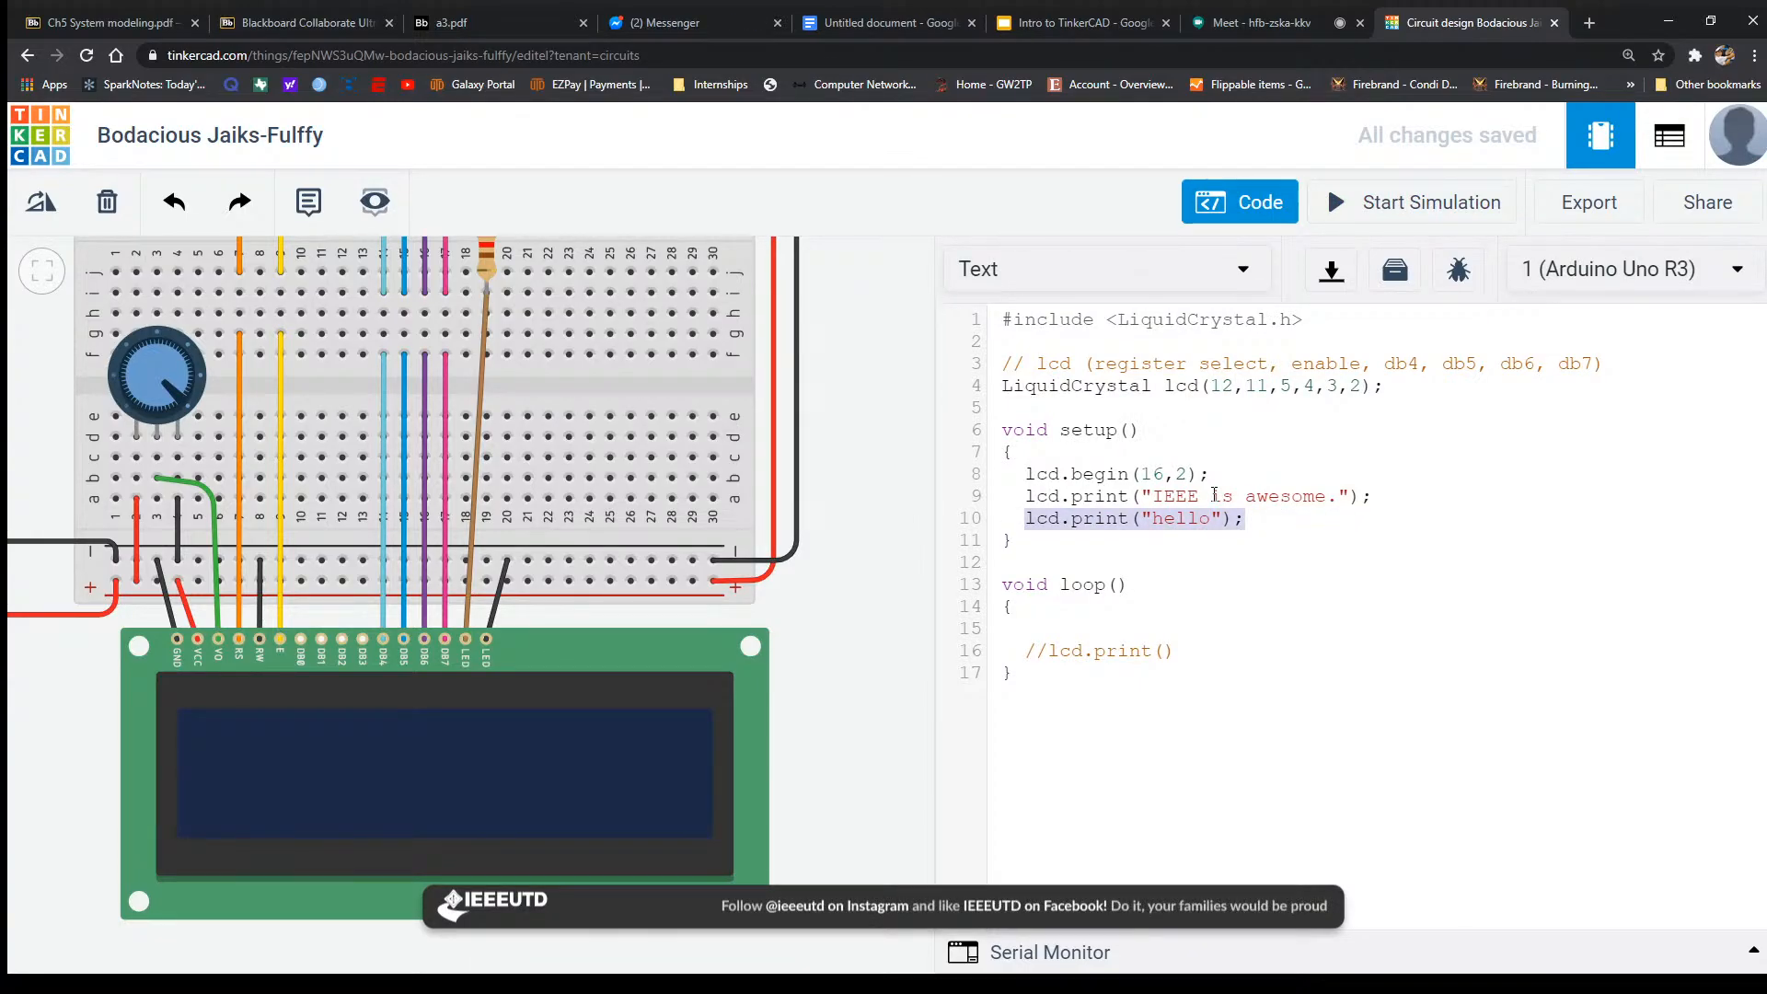
# Delete the lcd.print("hello"); line from setup() and add an empty lcd.setCursor() call on the blank line in loop().
pyautogui.press('BackSpace')
pyautogui.press('BackSpace')
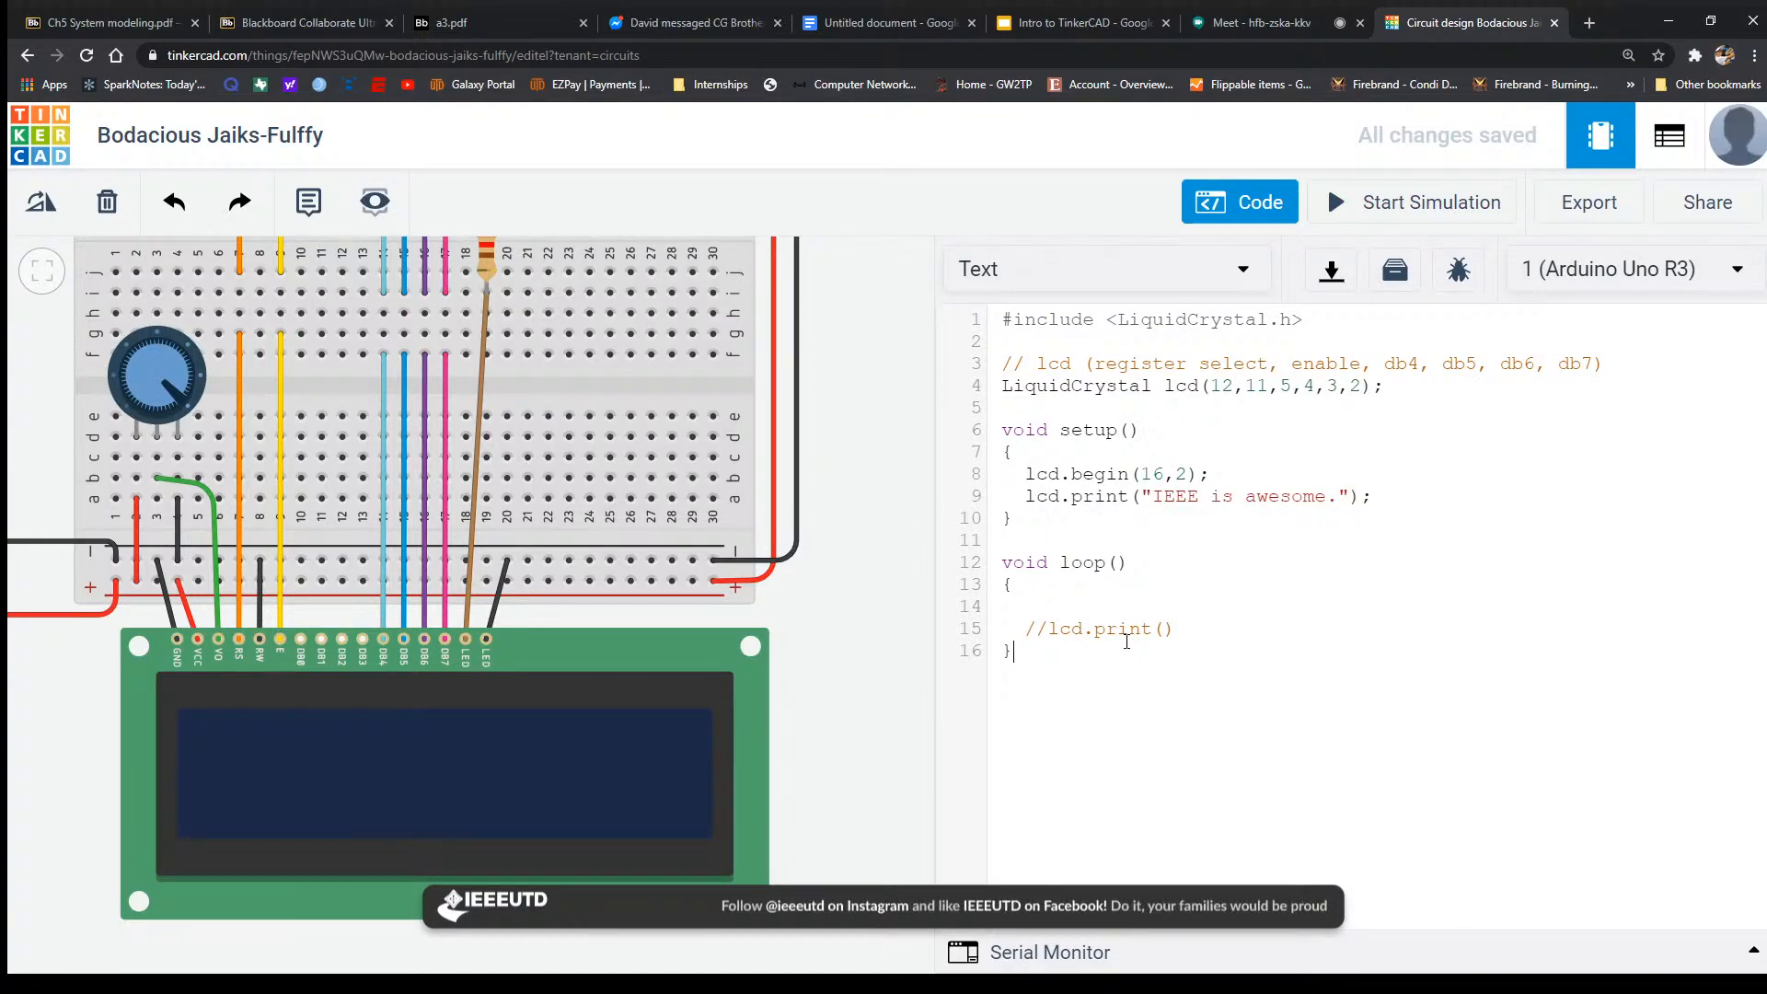
pyautogui.click(1190, 606)
pyautogui.write('lcd.setCursor(')
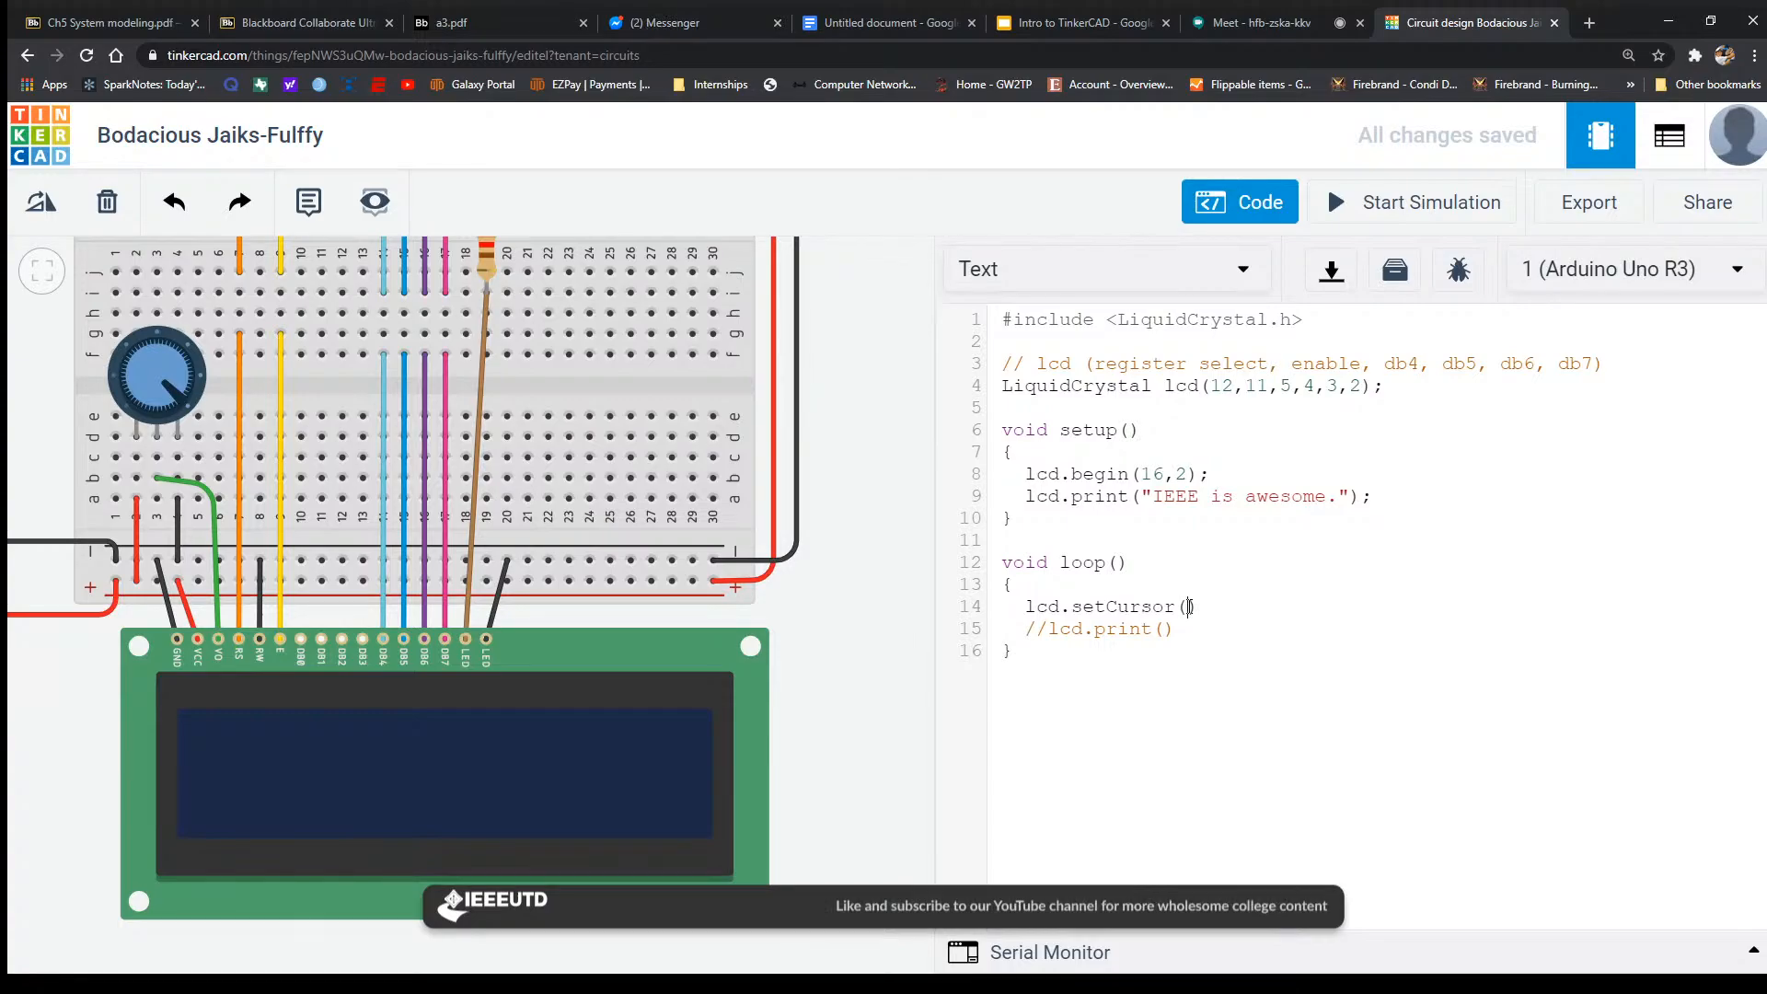
# Add the comment // lcd.setCursor(column,row) above the lcd.setCursor() call in loop().
pyautogui.press('Return')
pyautogui.write('// ')
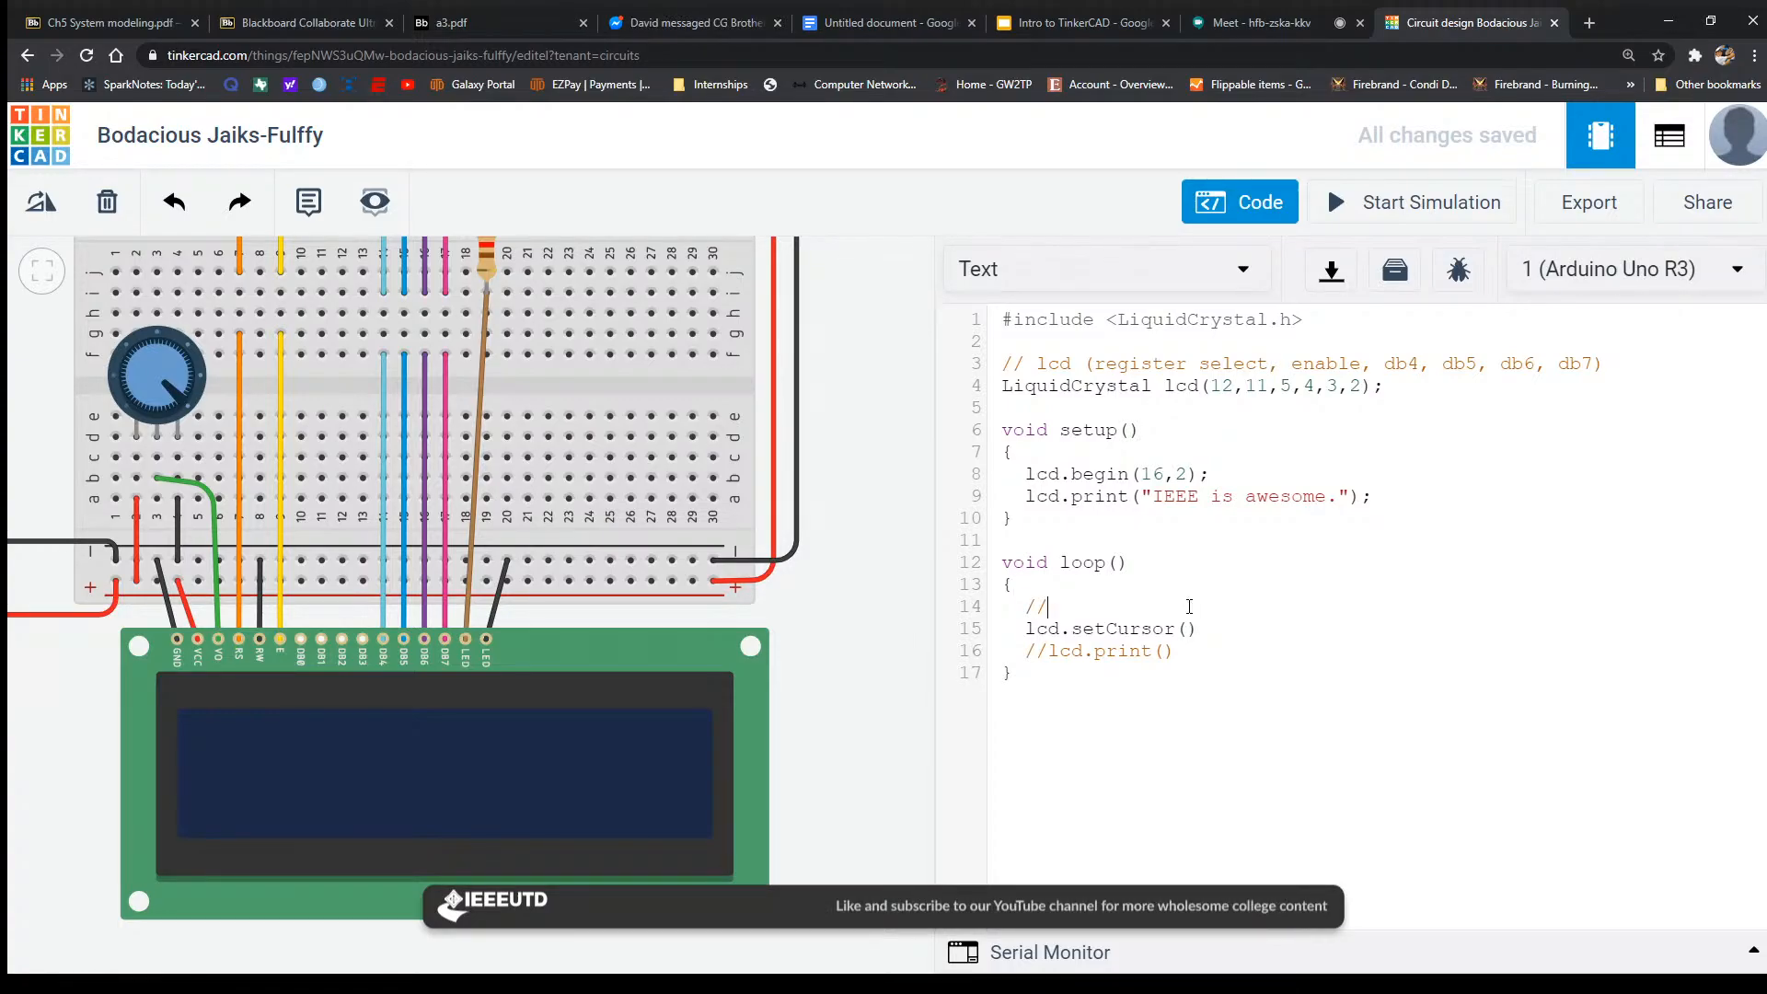
pyautogui.write('lcd.setC')
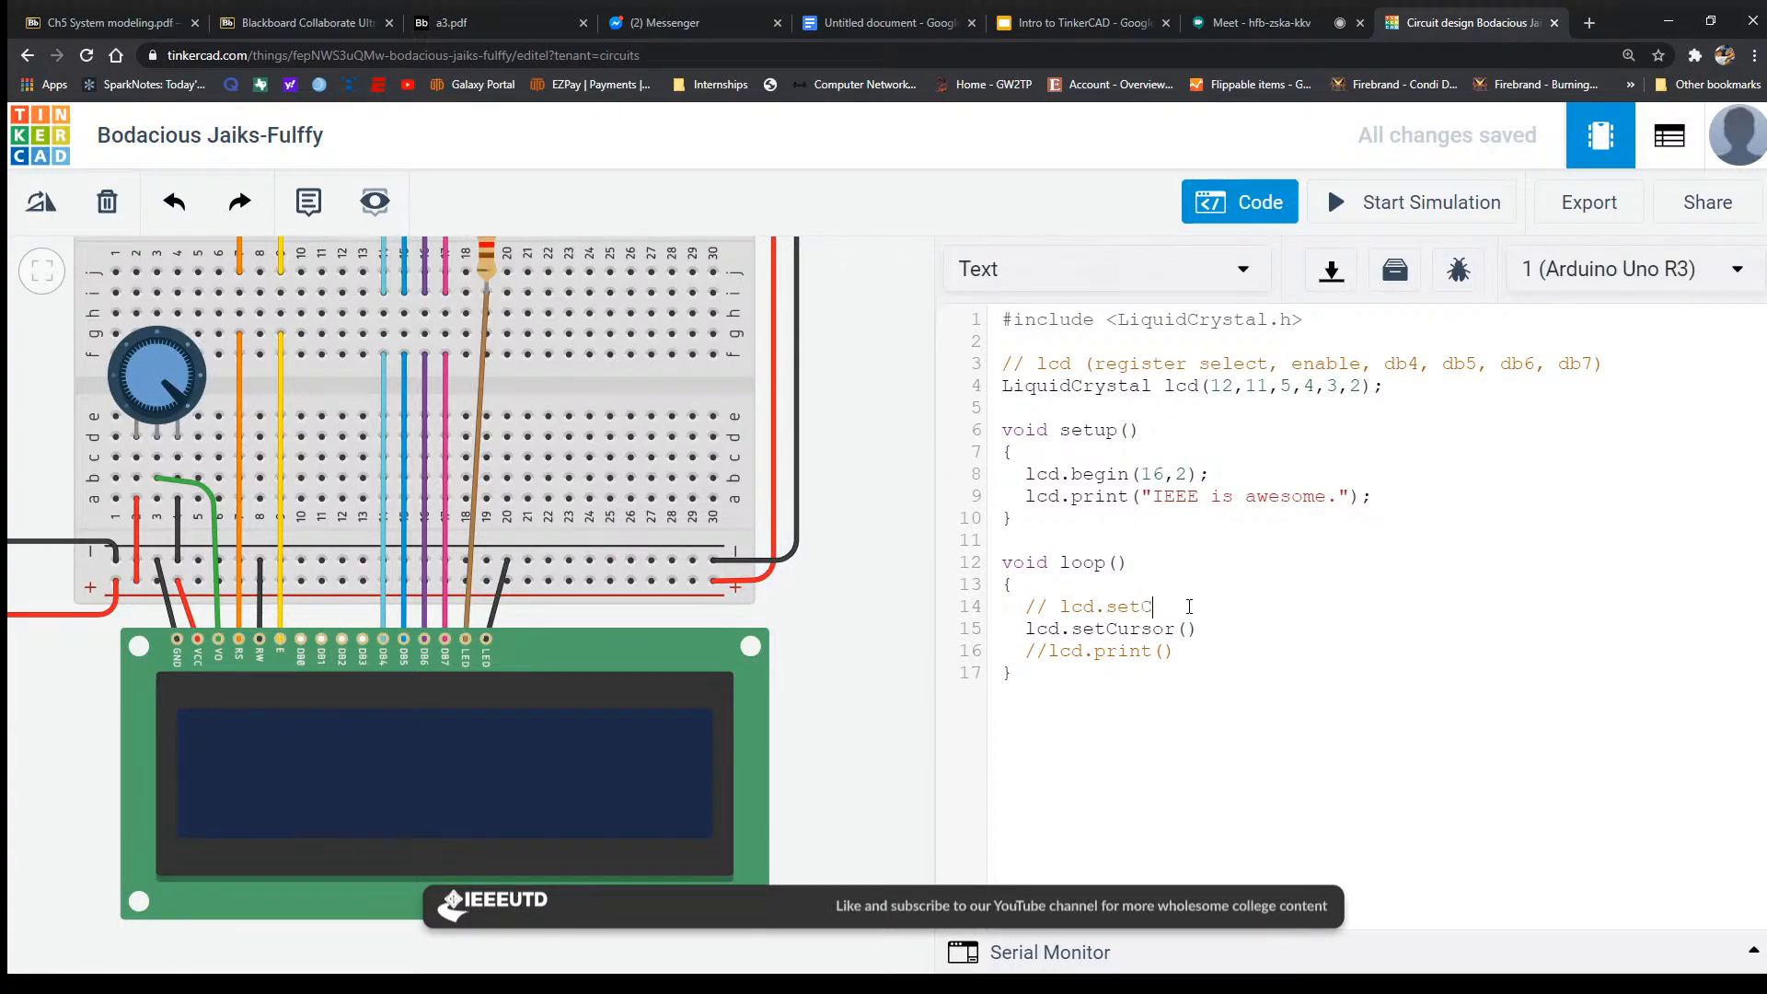
pyautogui.write('ursor(column')
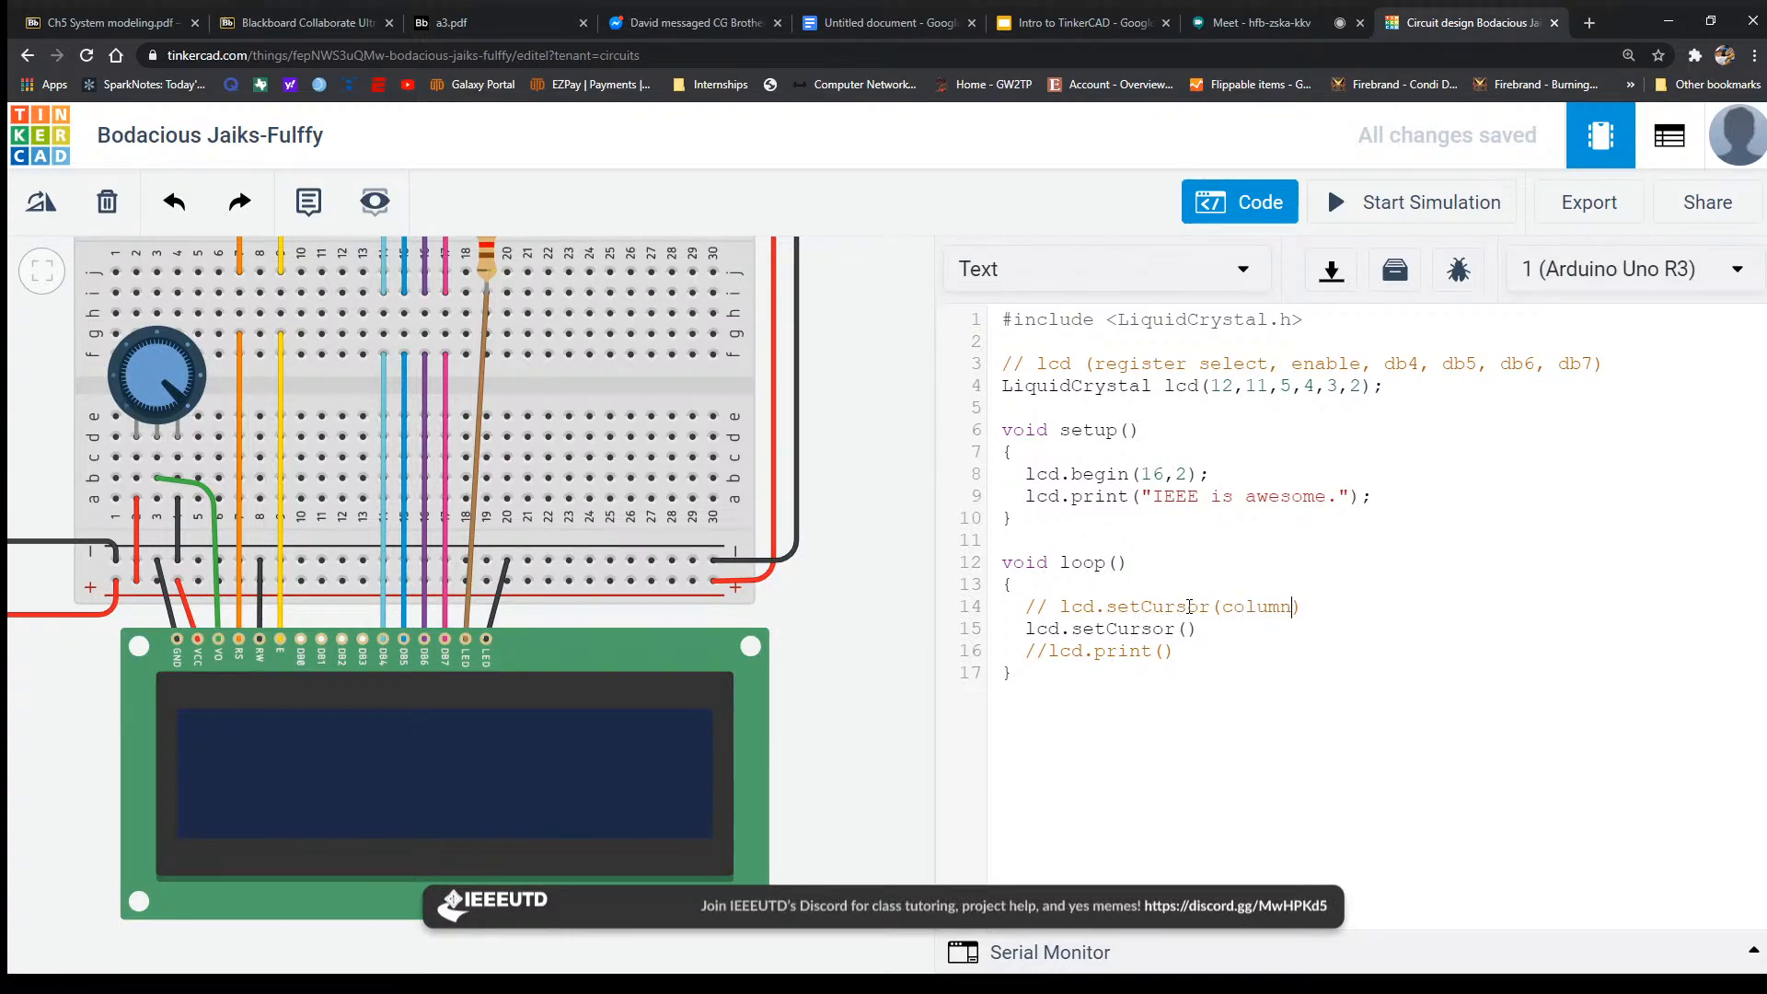
pyautogui.write(',row')
pyautogui.press('Down')
pyautogui.press('Left')
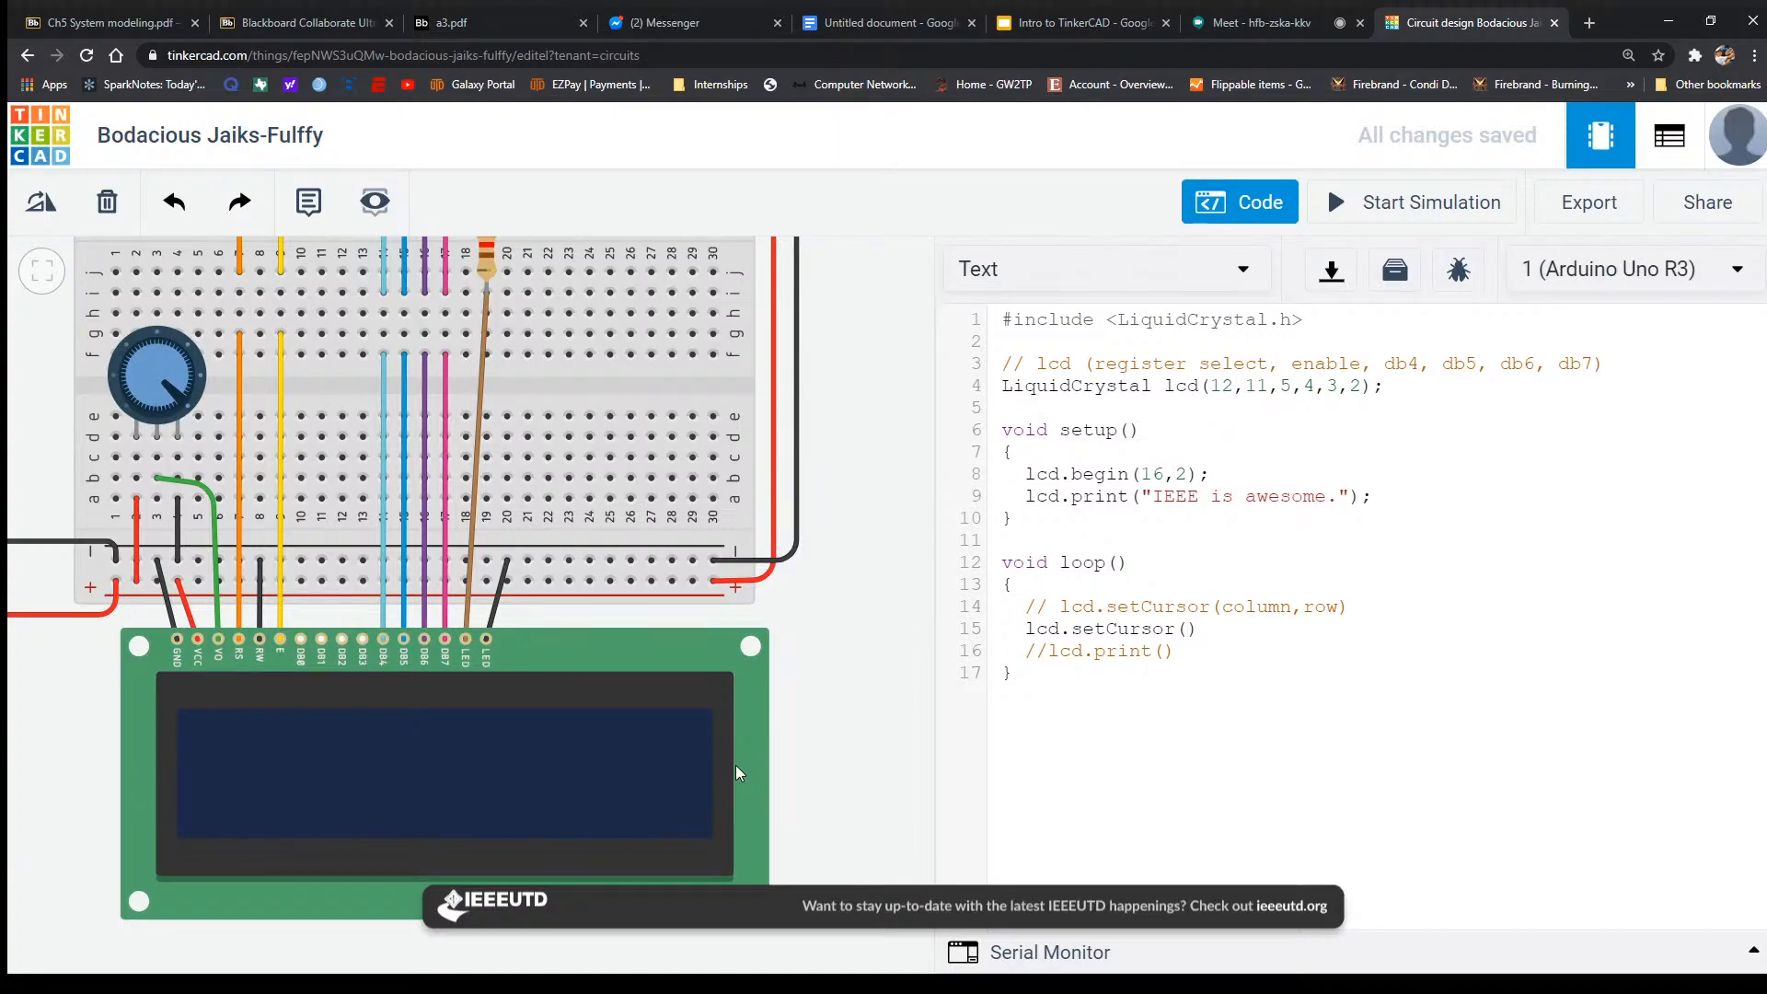
# Set the arguments of the lcd.setCursor() call in loop() to column 0 and row 1.
pyautogui.write('0,1')
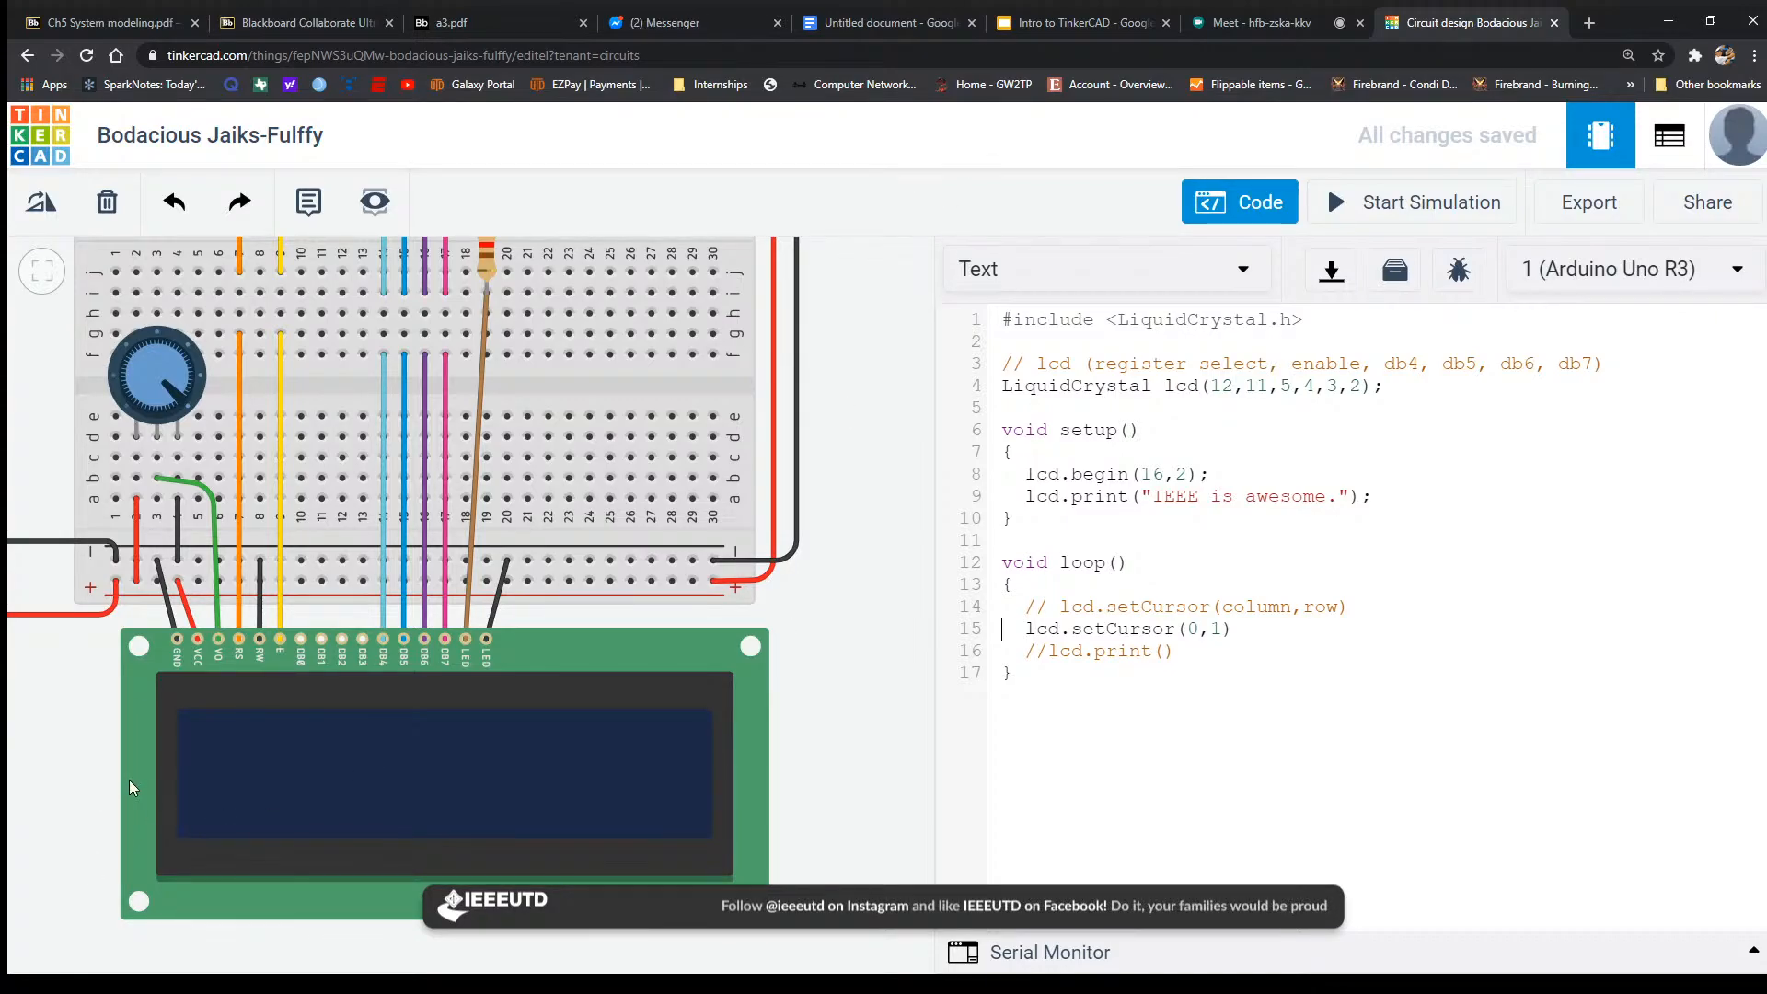
pyautogui.click(1226, 630)
pyautogui.press('BackSpace')
pyautogui.write('0')
pyautogui.press('BackSpace')
pyautogui.write('1')
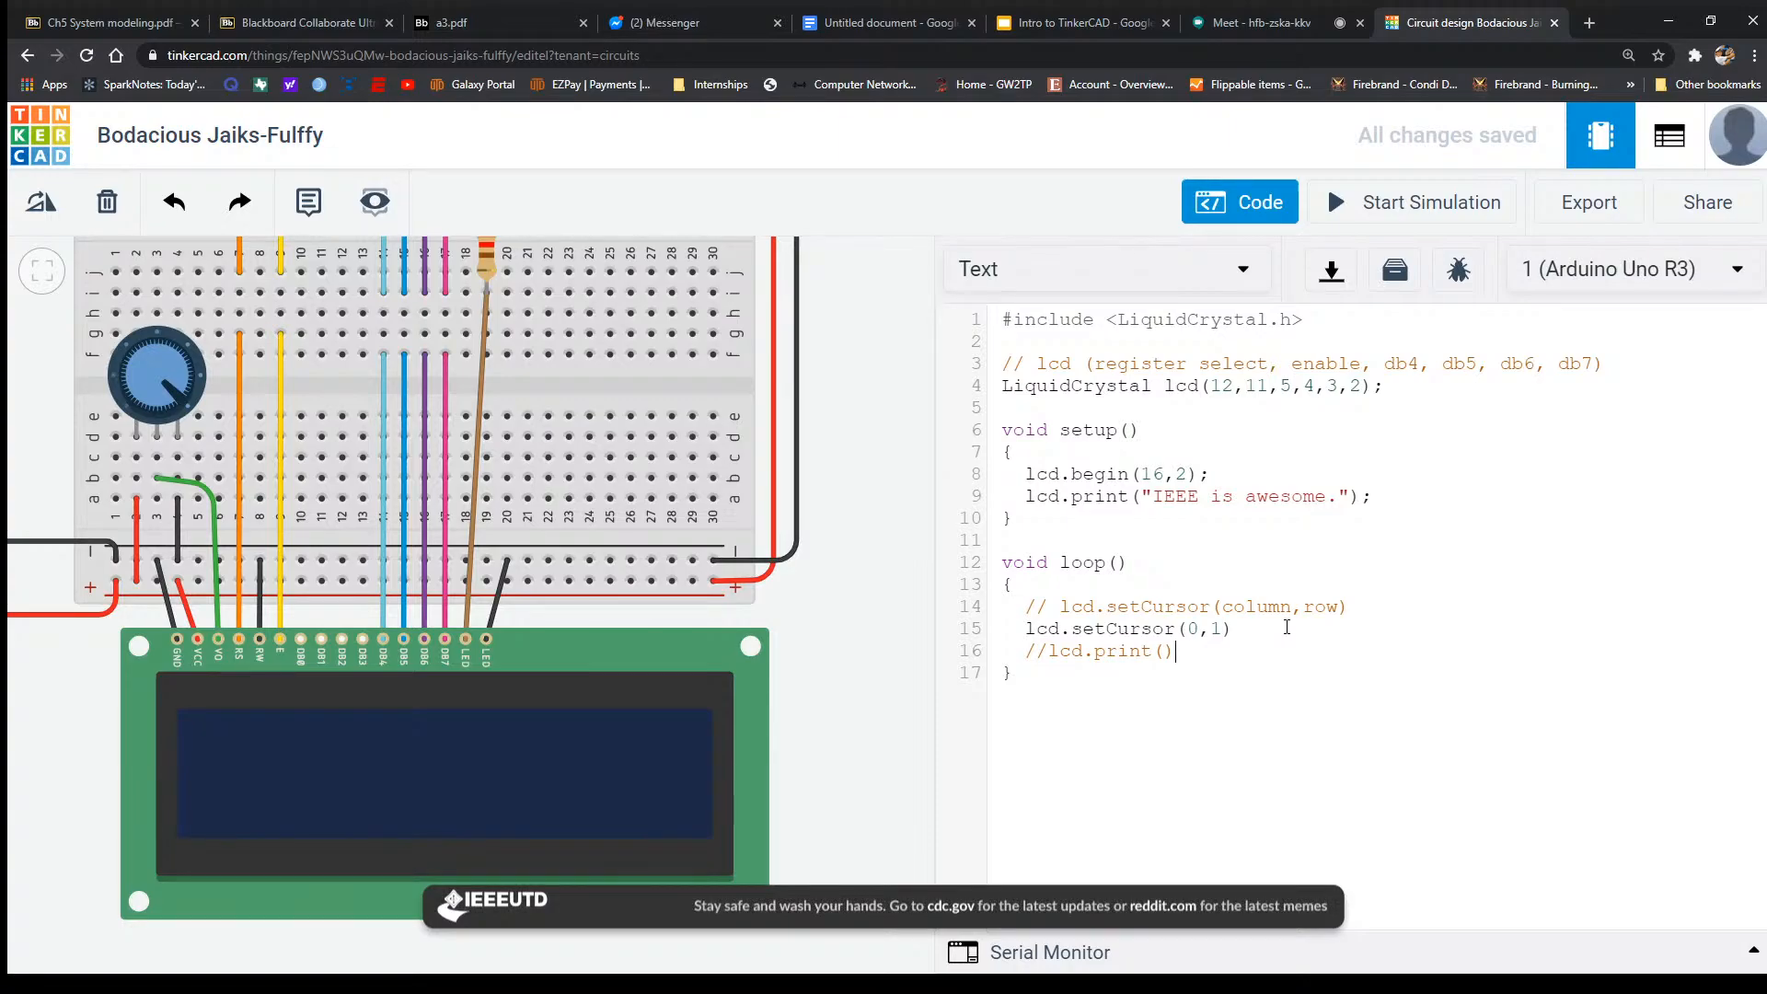
# Uncomment the print call in loop(), make it lcd.print(millis() / 1000); and end the setCursor line with a semicolon.
pyautogui.press('BackSpace')
pyautogui.click(1048, 652)
pyautogui.press('BackSpace')
pyautogui.press('BackSpace')
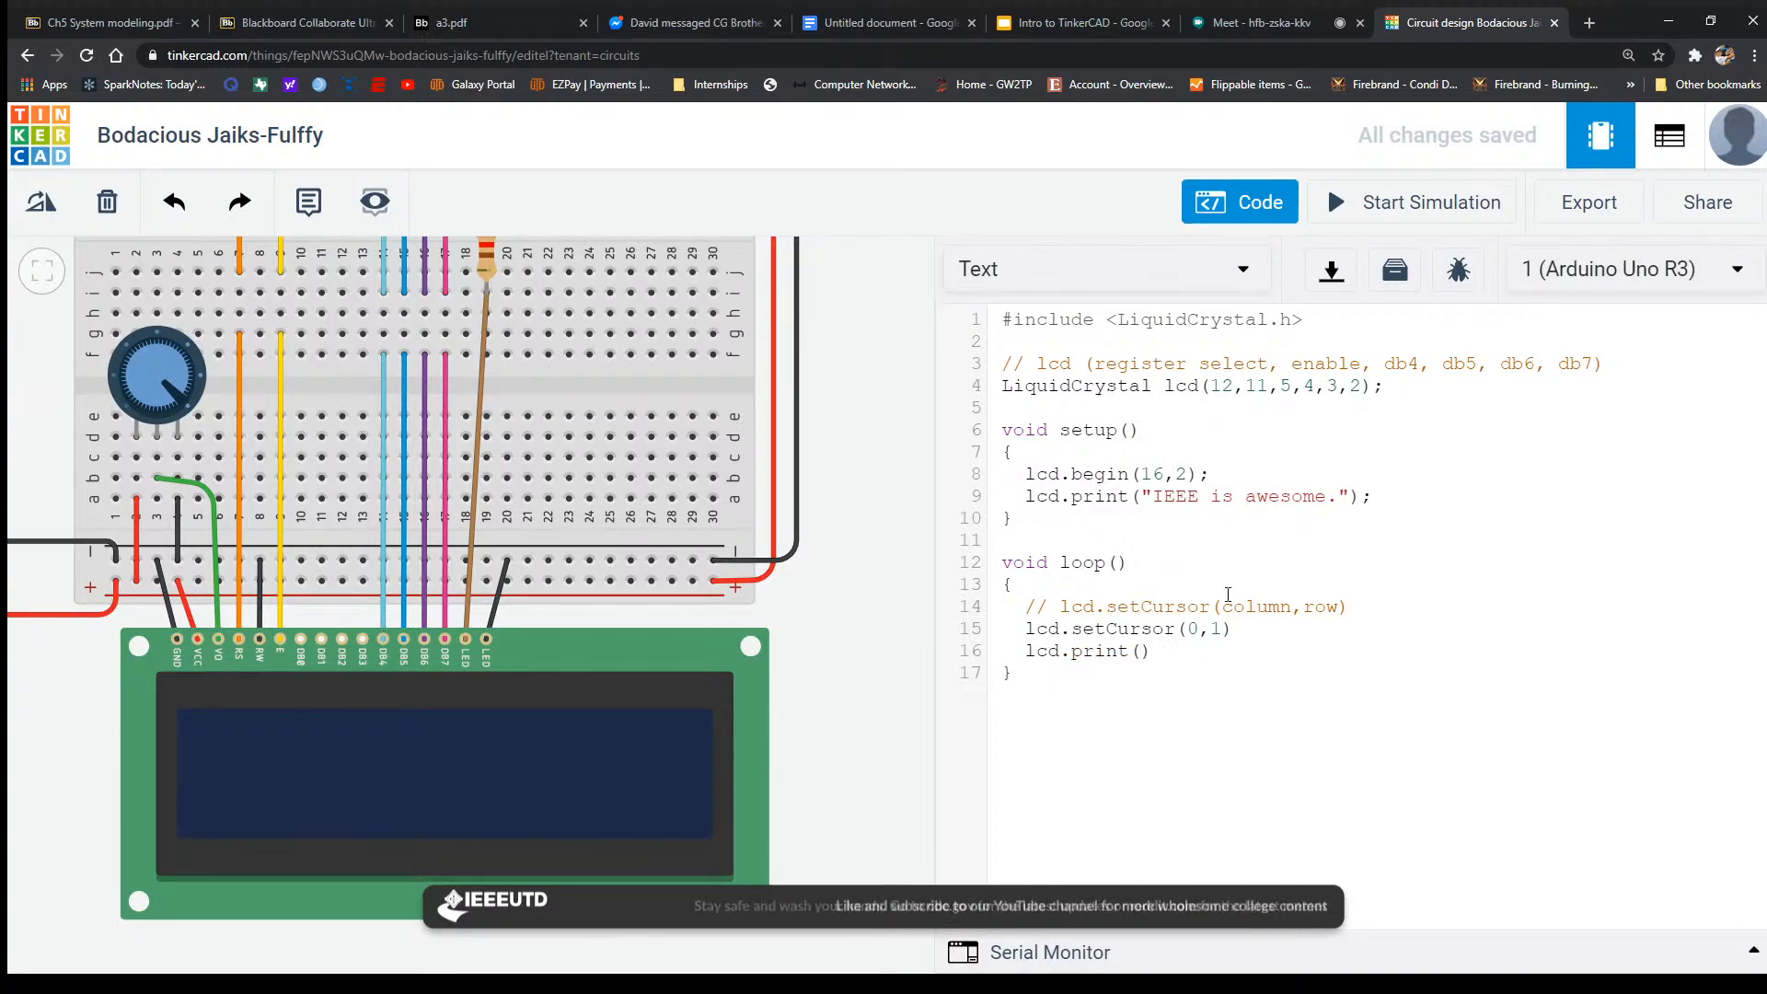
pyautogui.write('m')
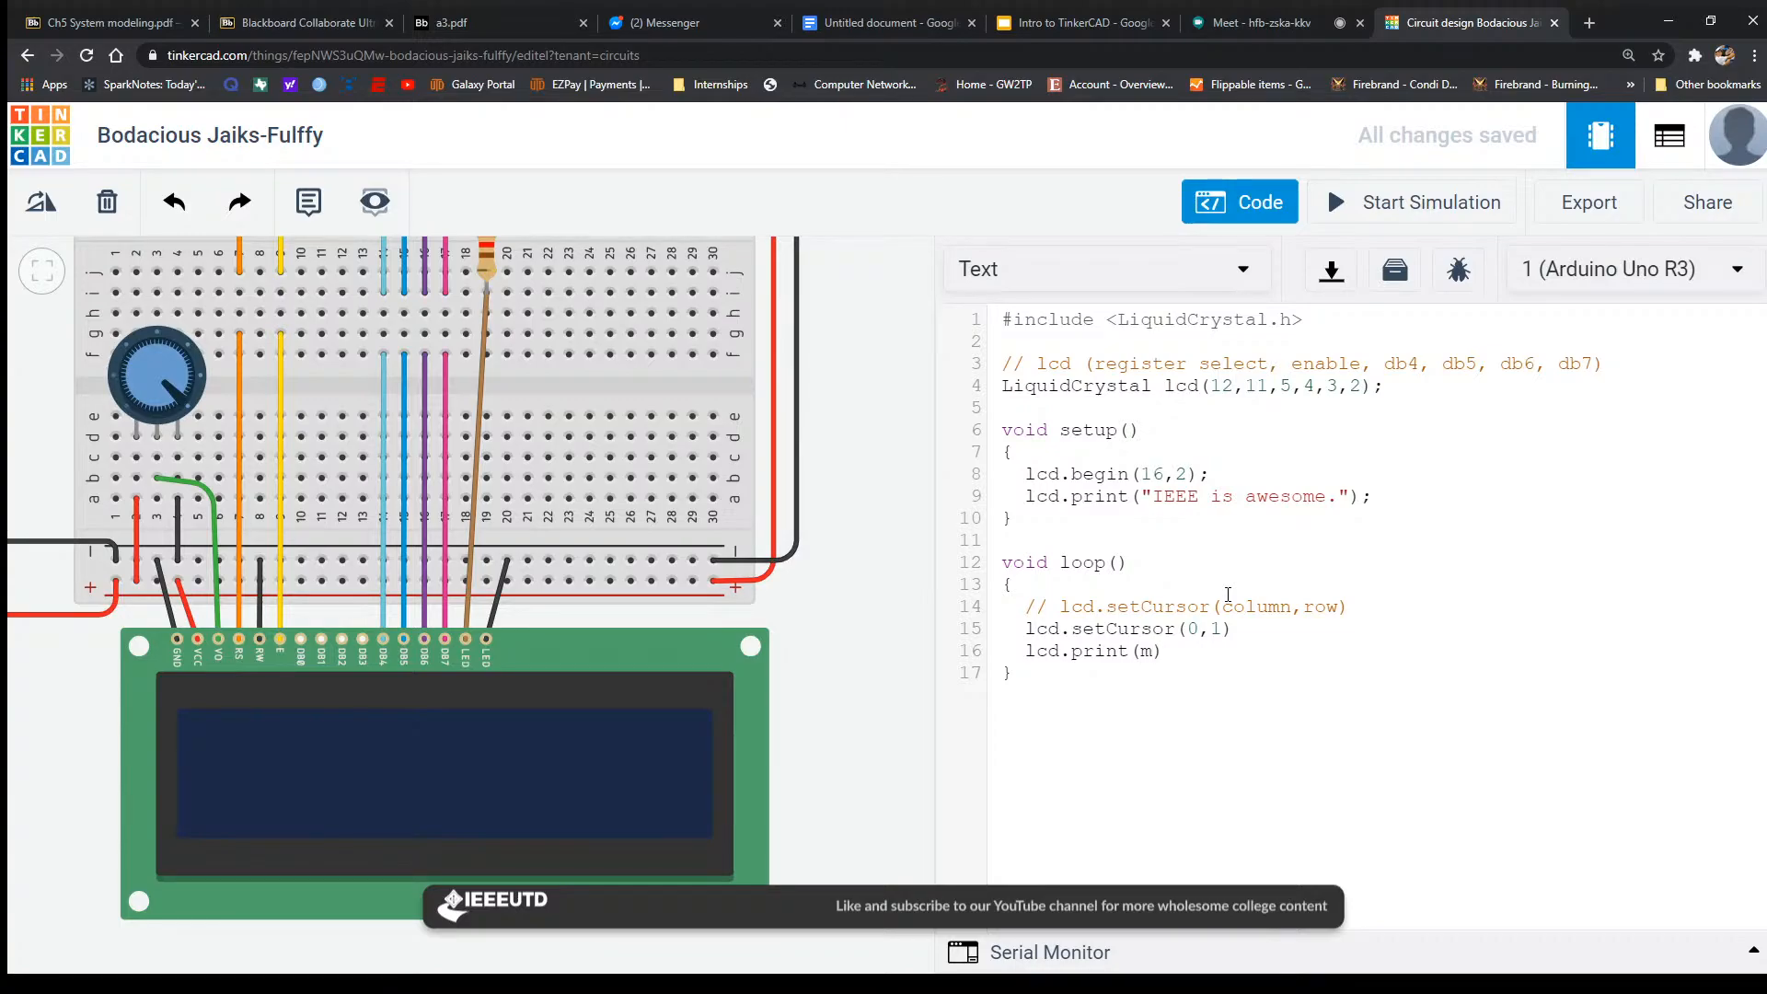
pyautogui.write('illis()')
pyautogui.press('Left')
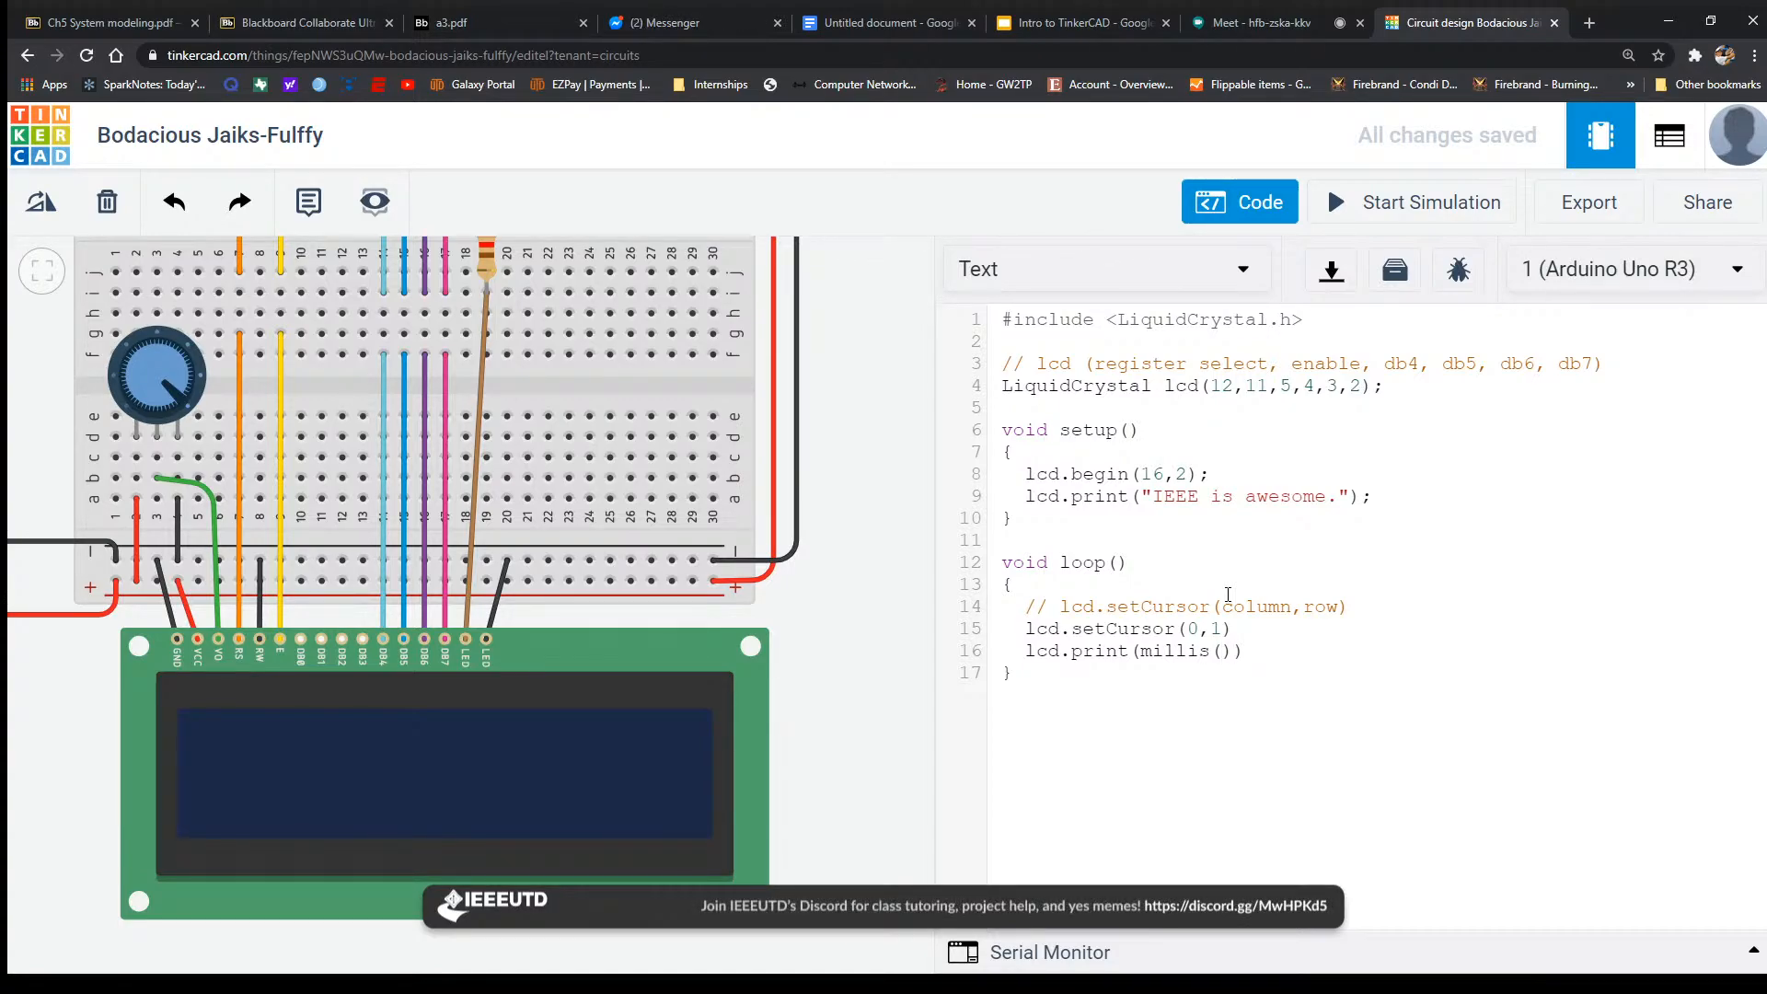
pyautogui.write('/ 1000)')
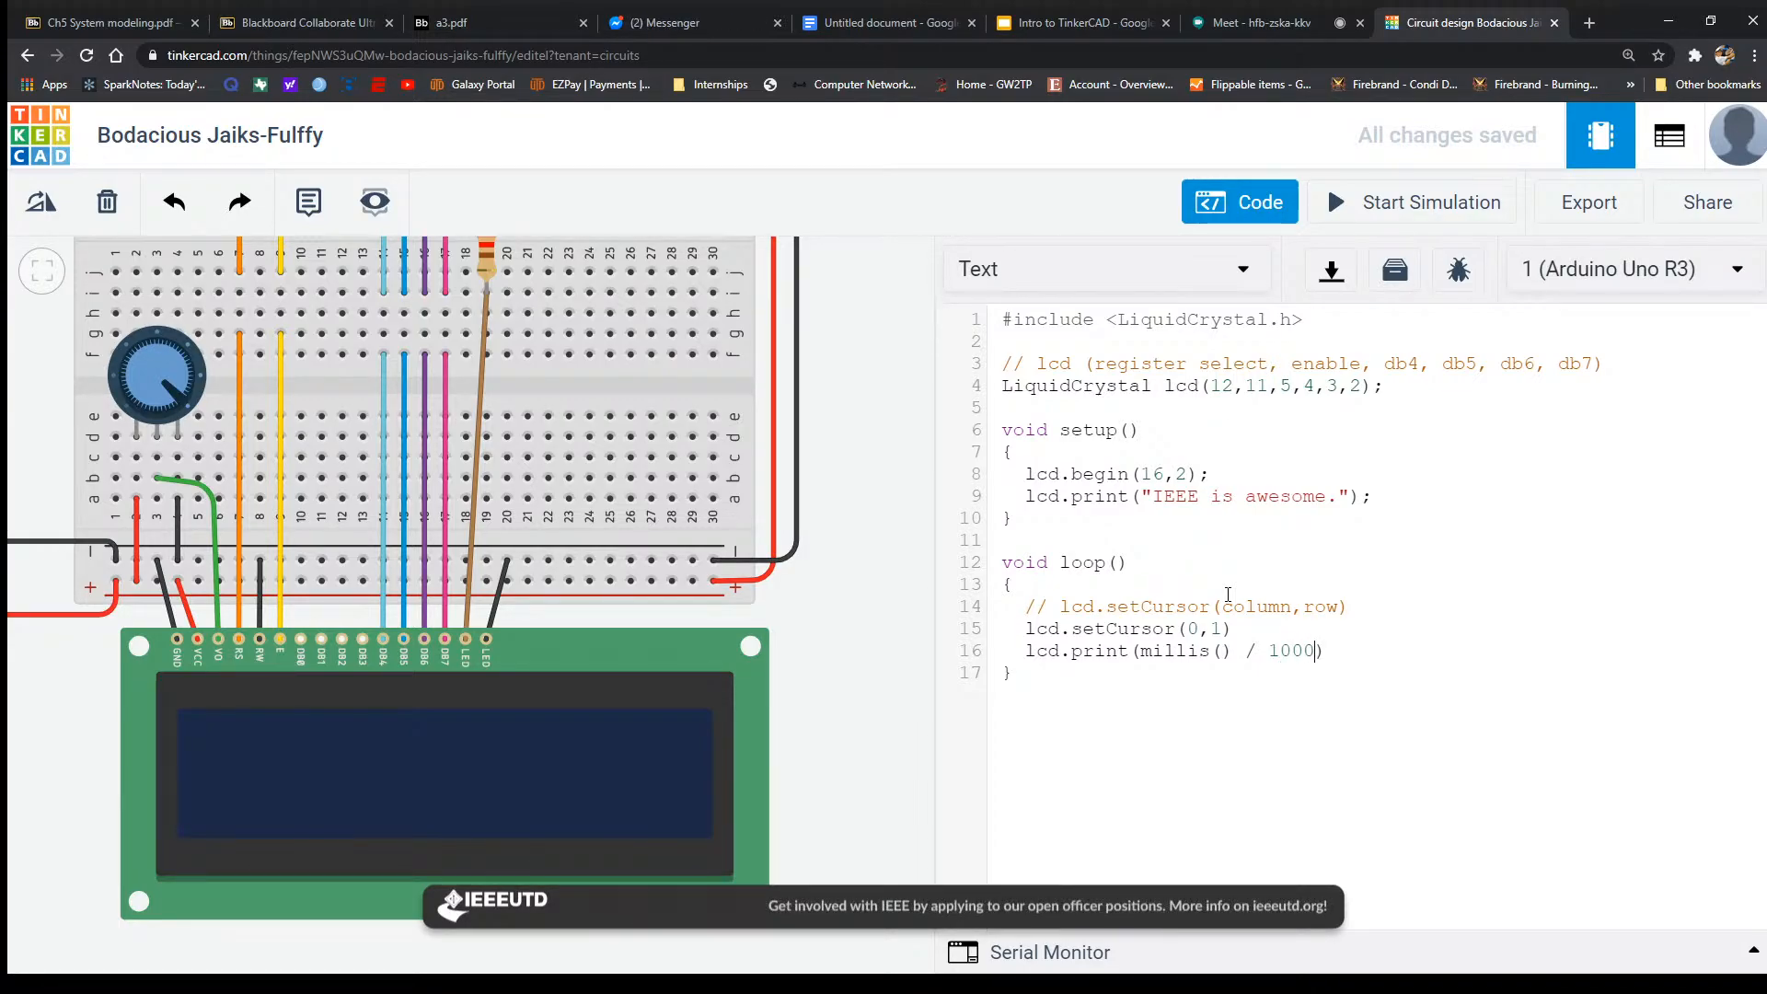
pyautogui.write(';')
pyautogui.press('Down')
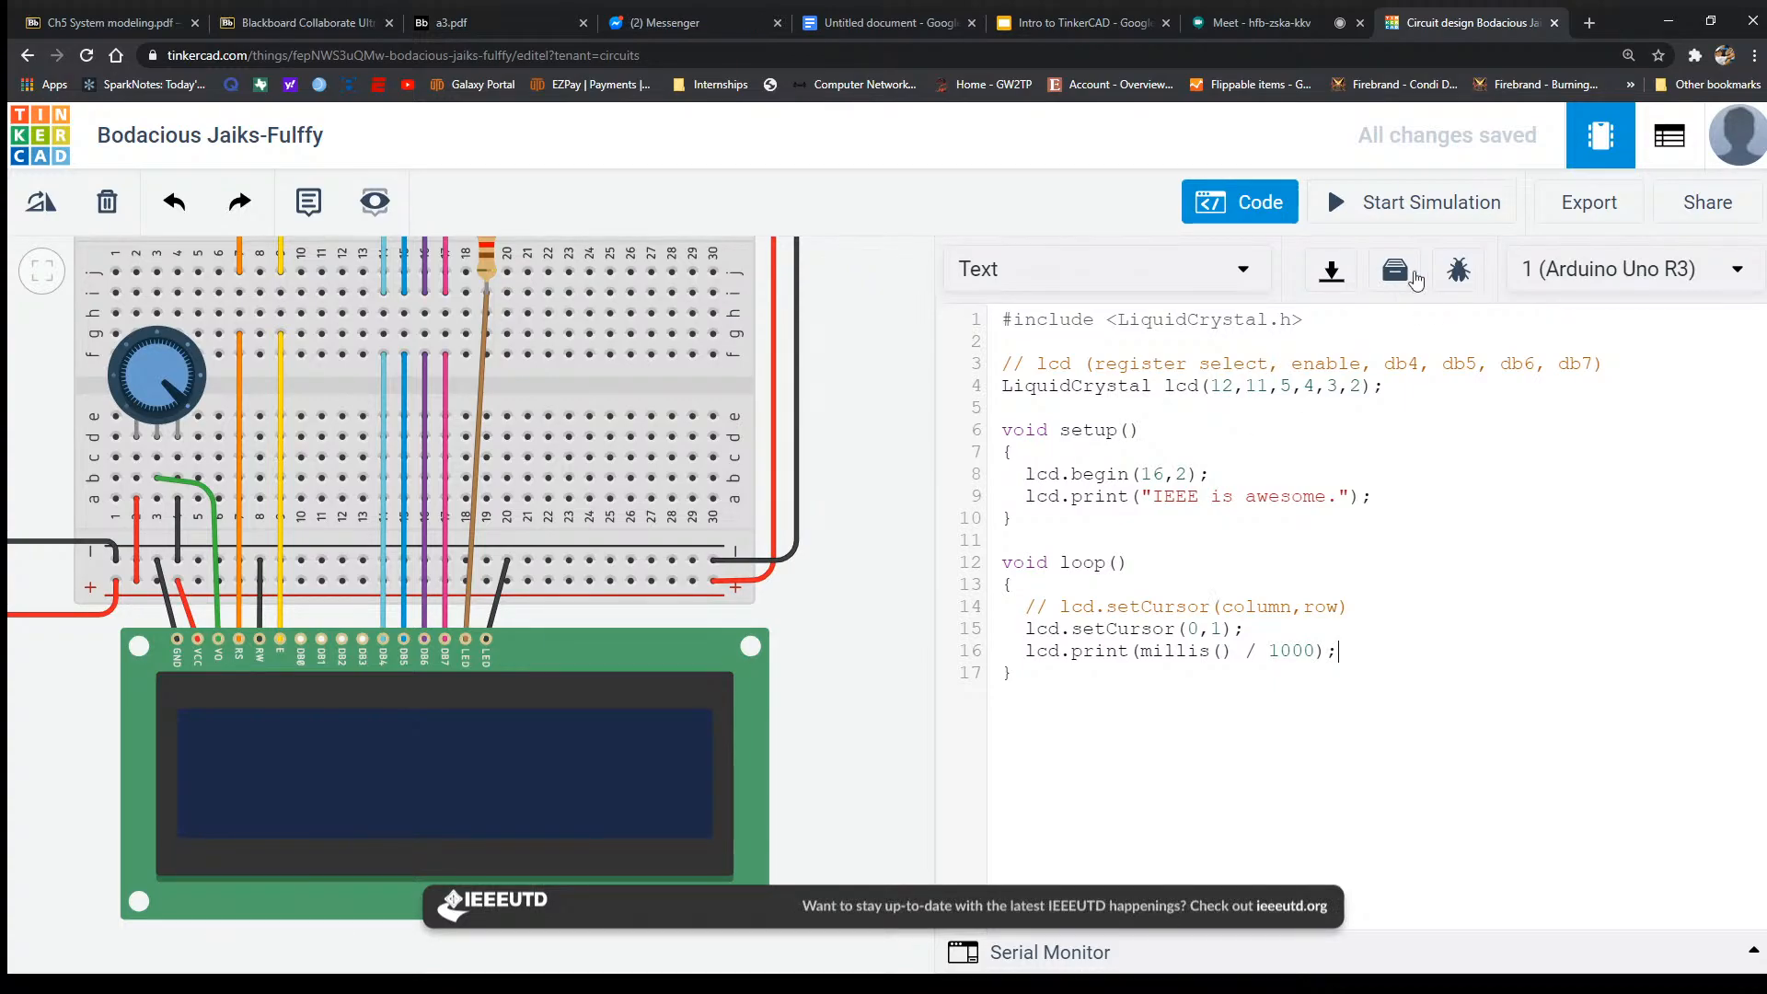
# Run the simulation to check the millis() / 1000 counter on the LCD's second row, and stop it.
pyautogui.doubleClick(1174, 650)
pyautogui.click(1405, 204)
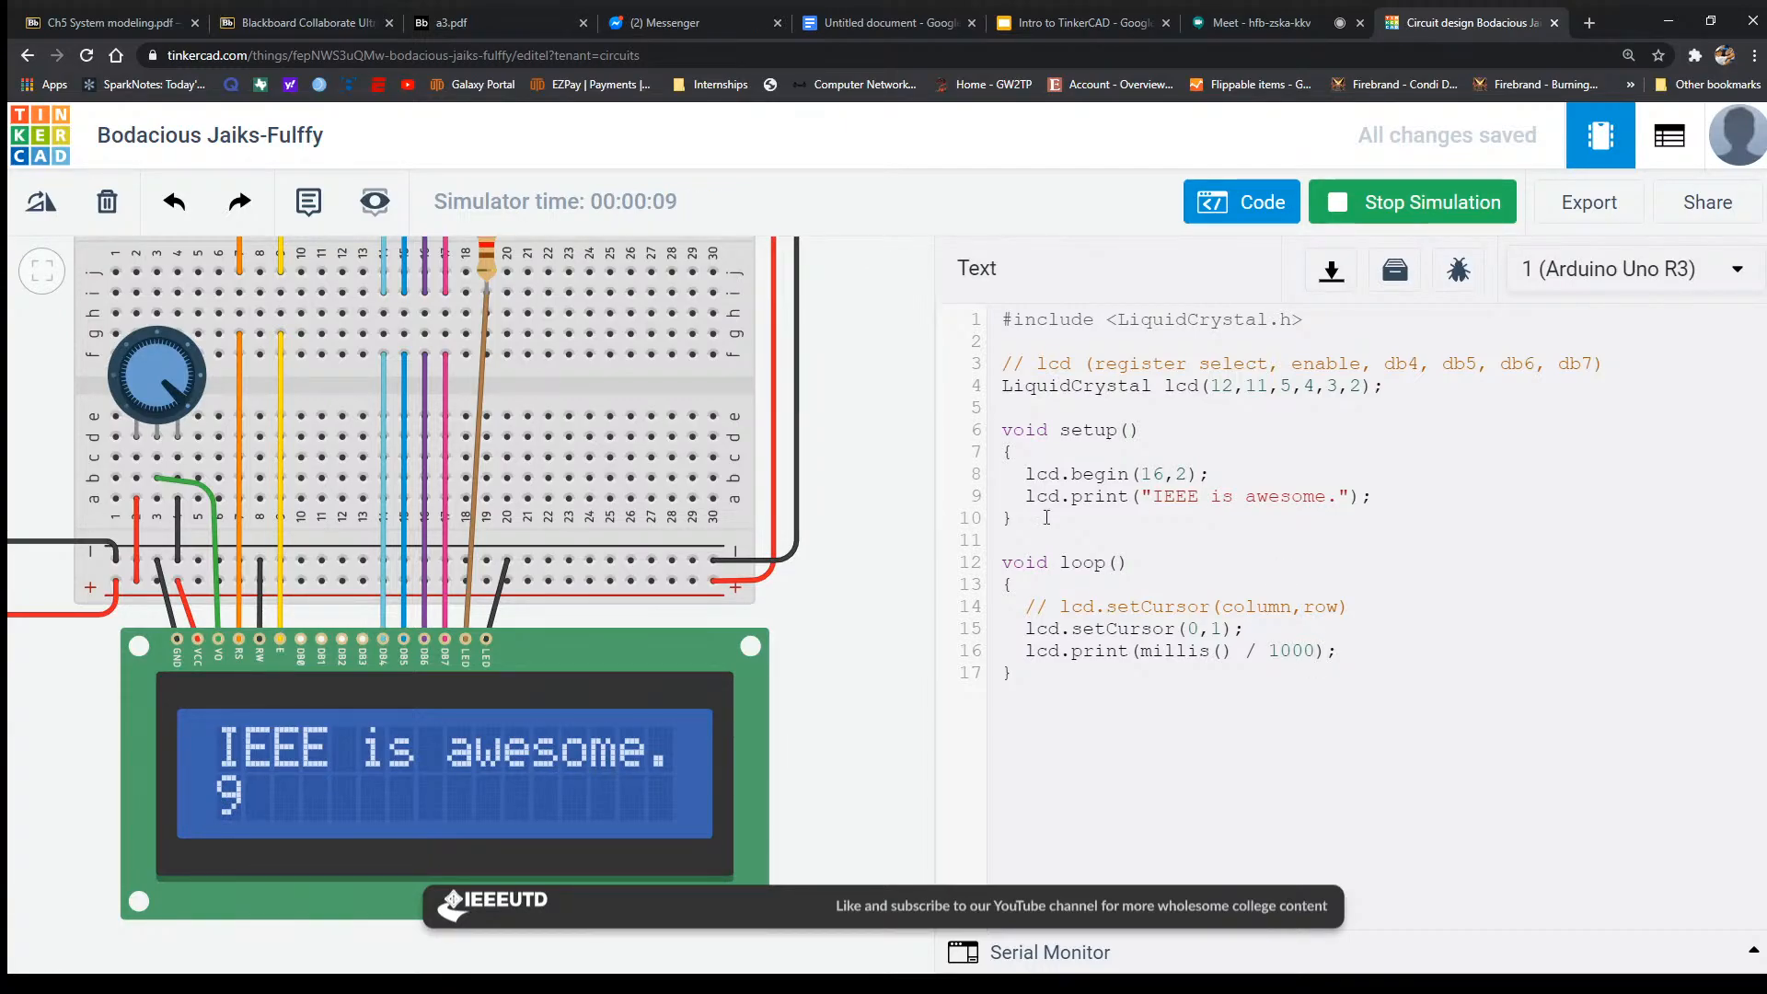
pyautogui.click(1401, 219)
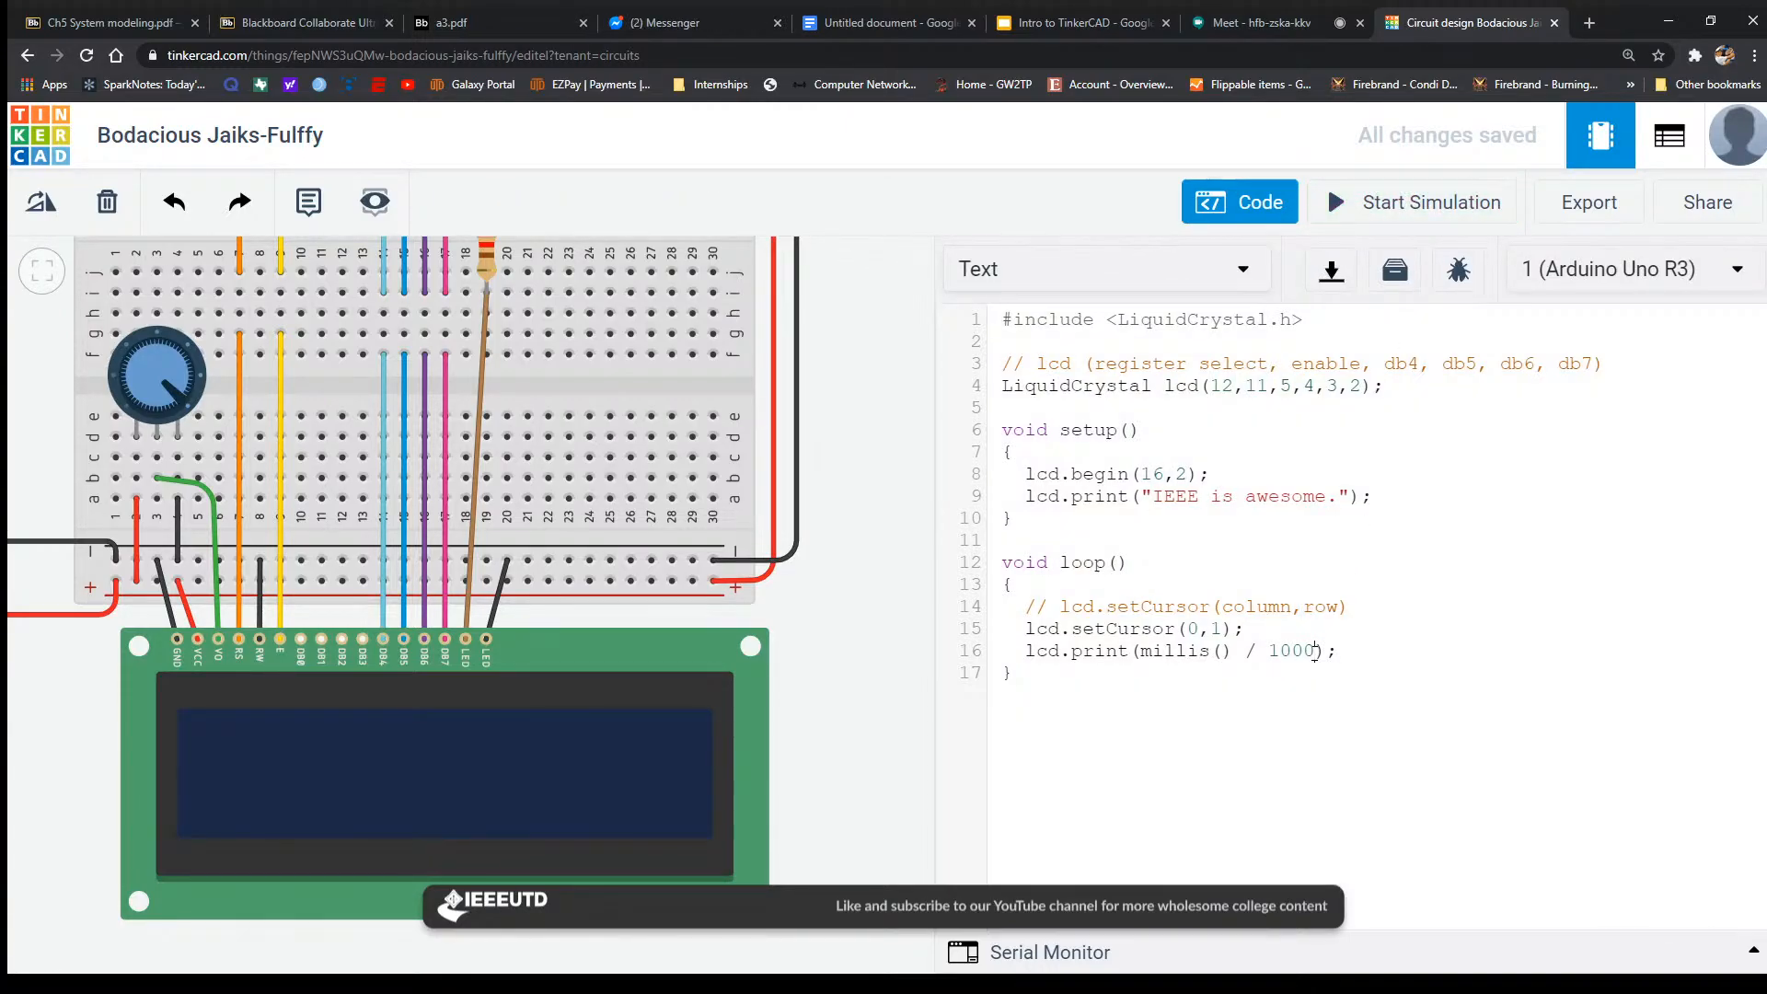
# Delete the lcd.print(millis() / 1000); statement from loop().
pyautogui.press('BackSpace')
pyautogui.press('BackSpace')
pyautogui.press('BackSpace')
pyautogui.press('BackSpace')
pyautogui.press('BackSpace')
pyautogui.press('BackSpace')
pyautogui.press('BackSpace')
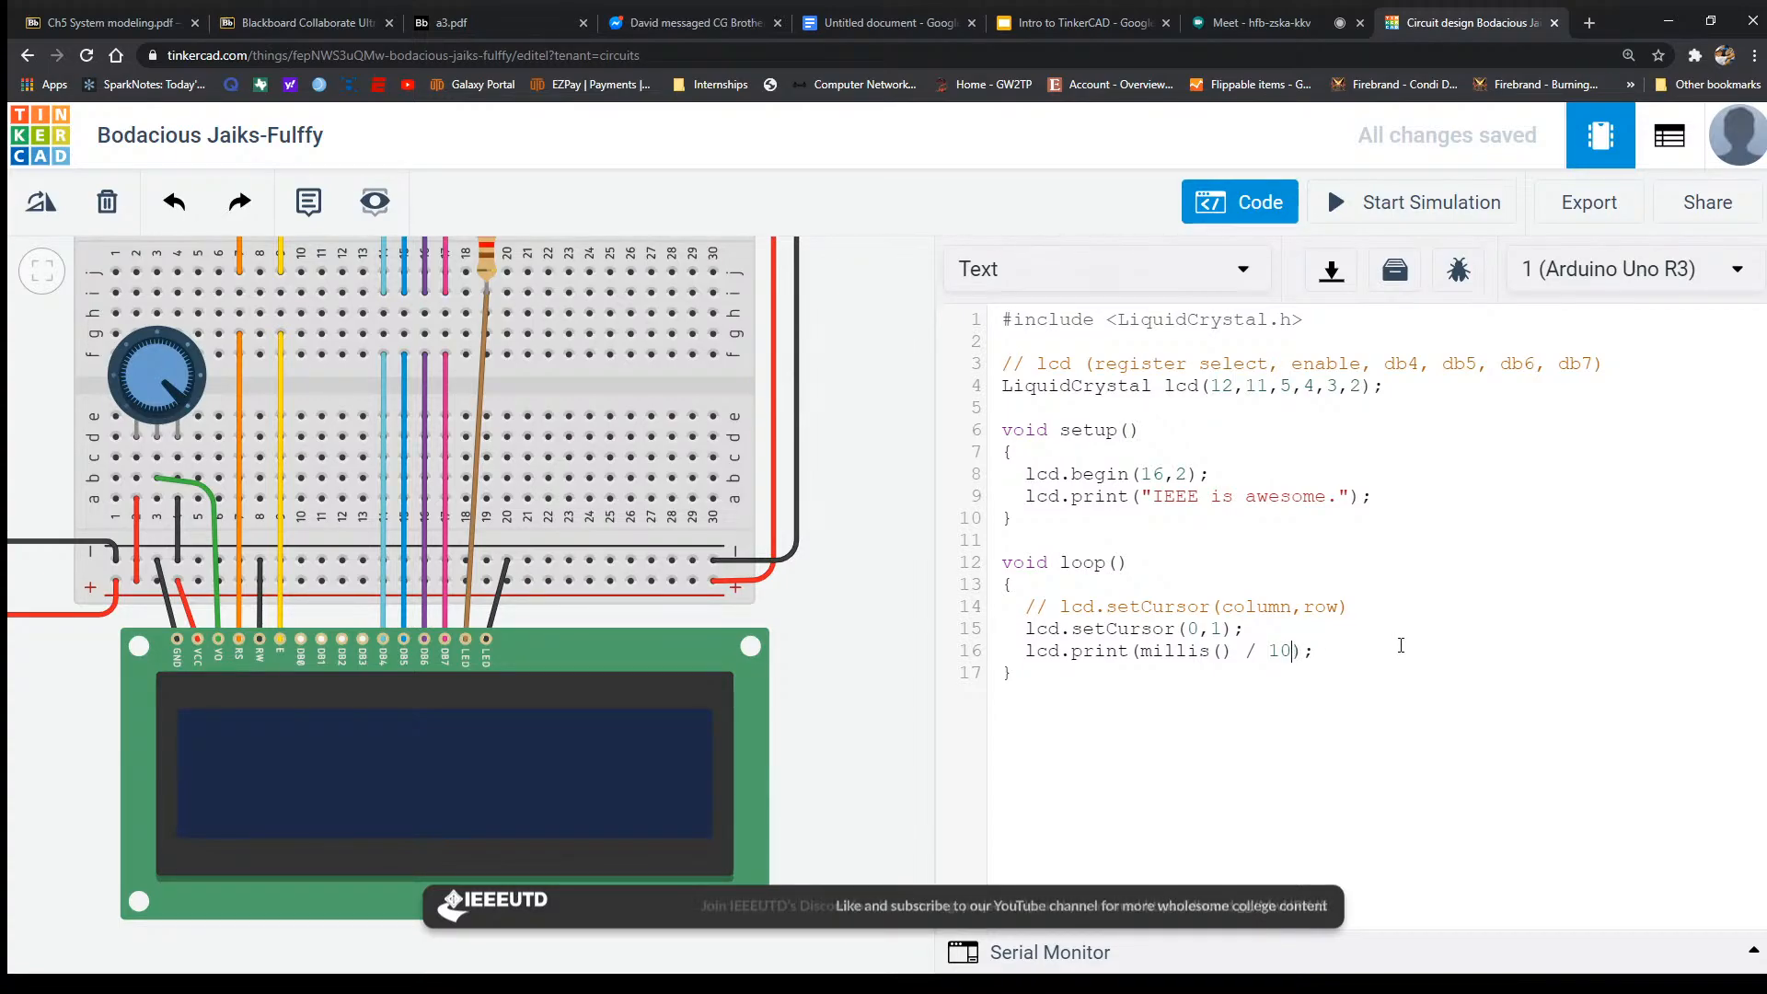
pyautogui.press('BackSpace')
pyautogui.press('BackSpace')
pyautogui.press('BackSpace')
pyautogui.press('BackSpace')
pyautogui.press('BackSpace')
pyautogui.press('BackSpace')
pyautogui.press('BackSpace')
pyautogui.press('BackSpace')
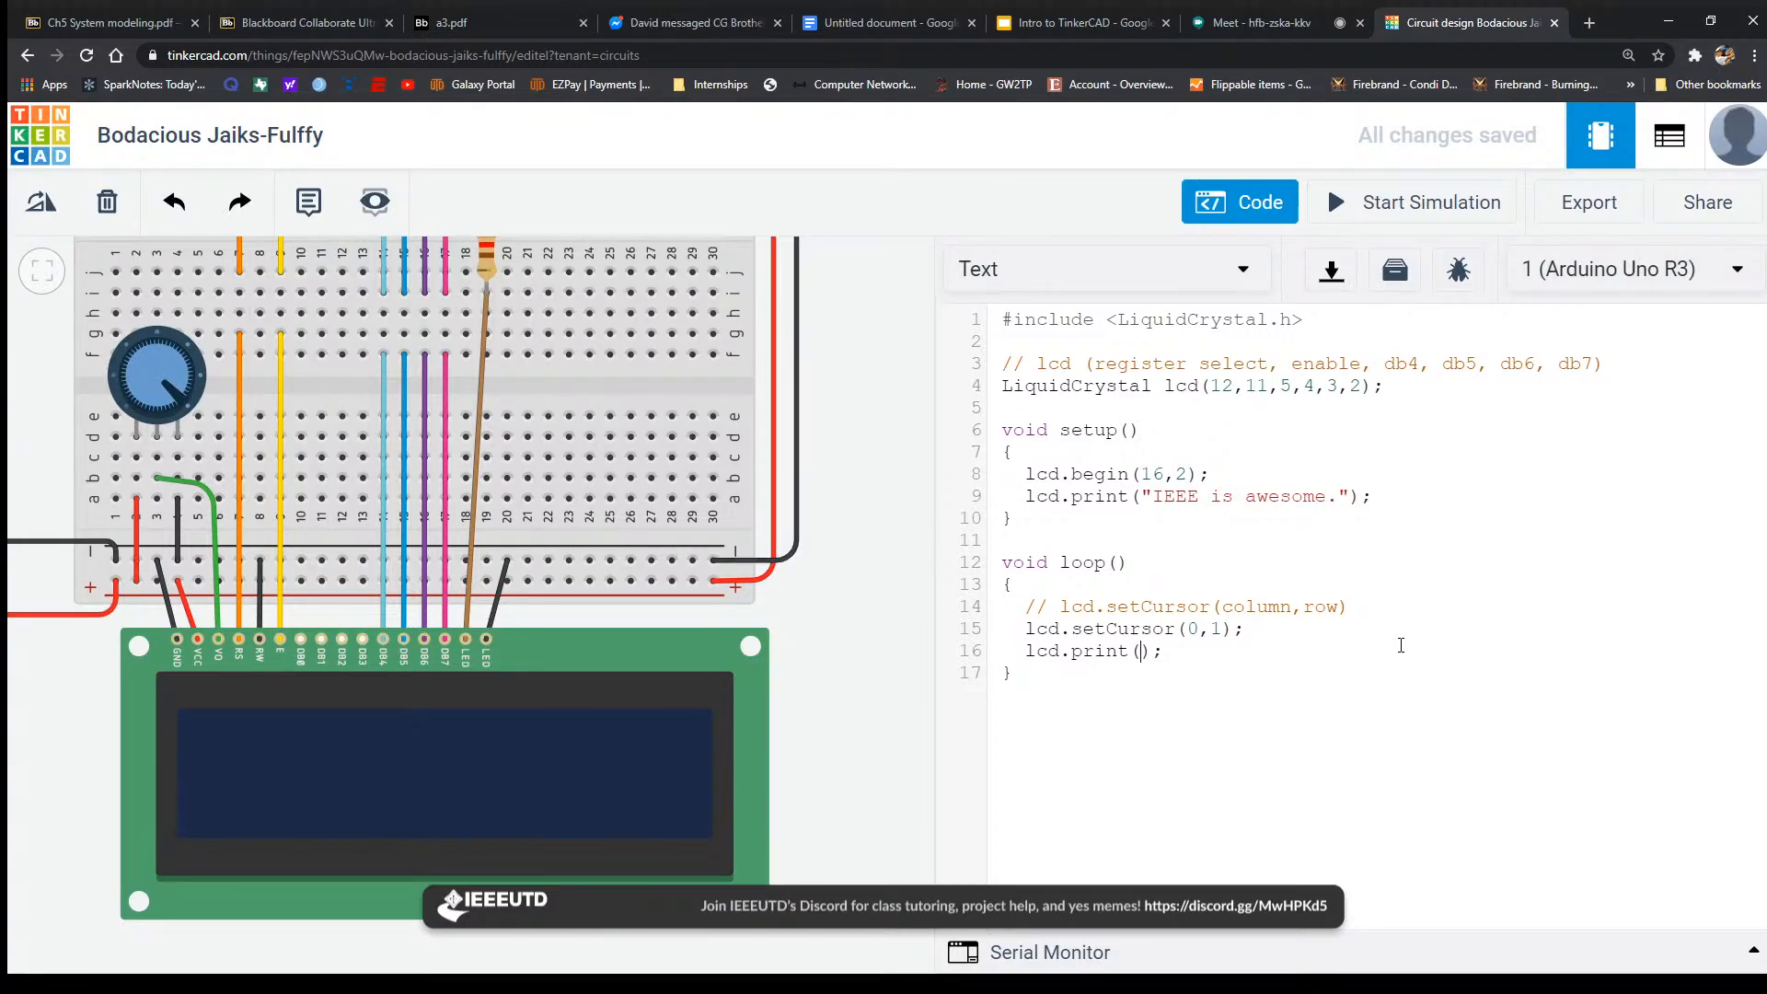
pyautogui.moveTo(1194, 664); pyautogui.dragTo(1002, 654)
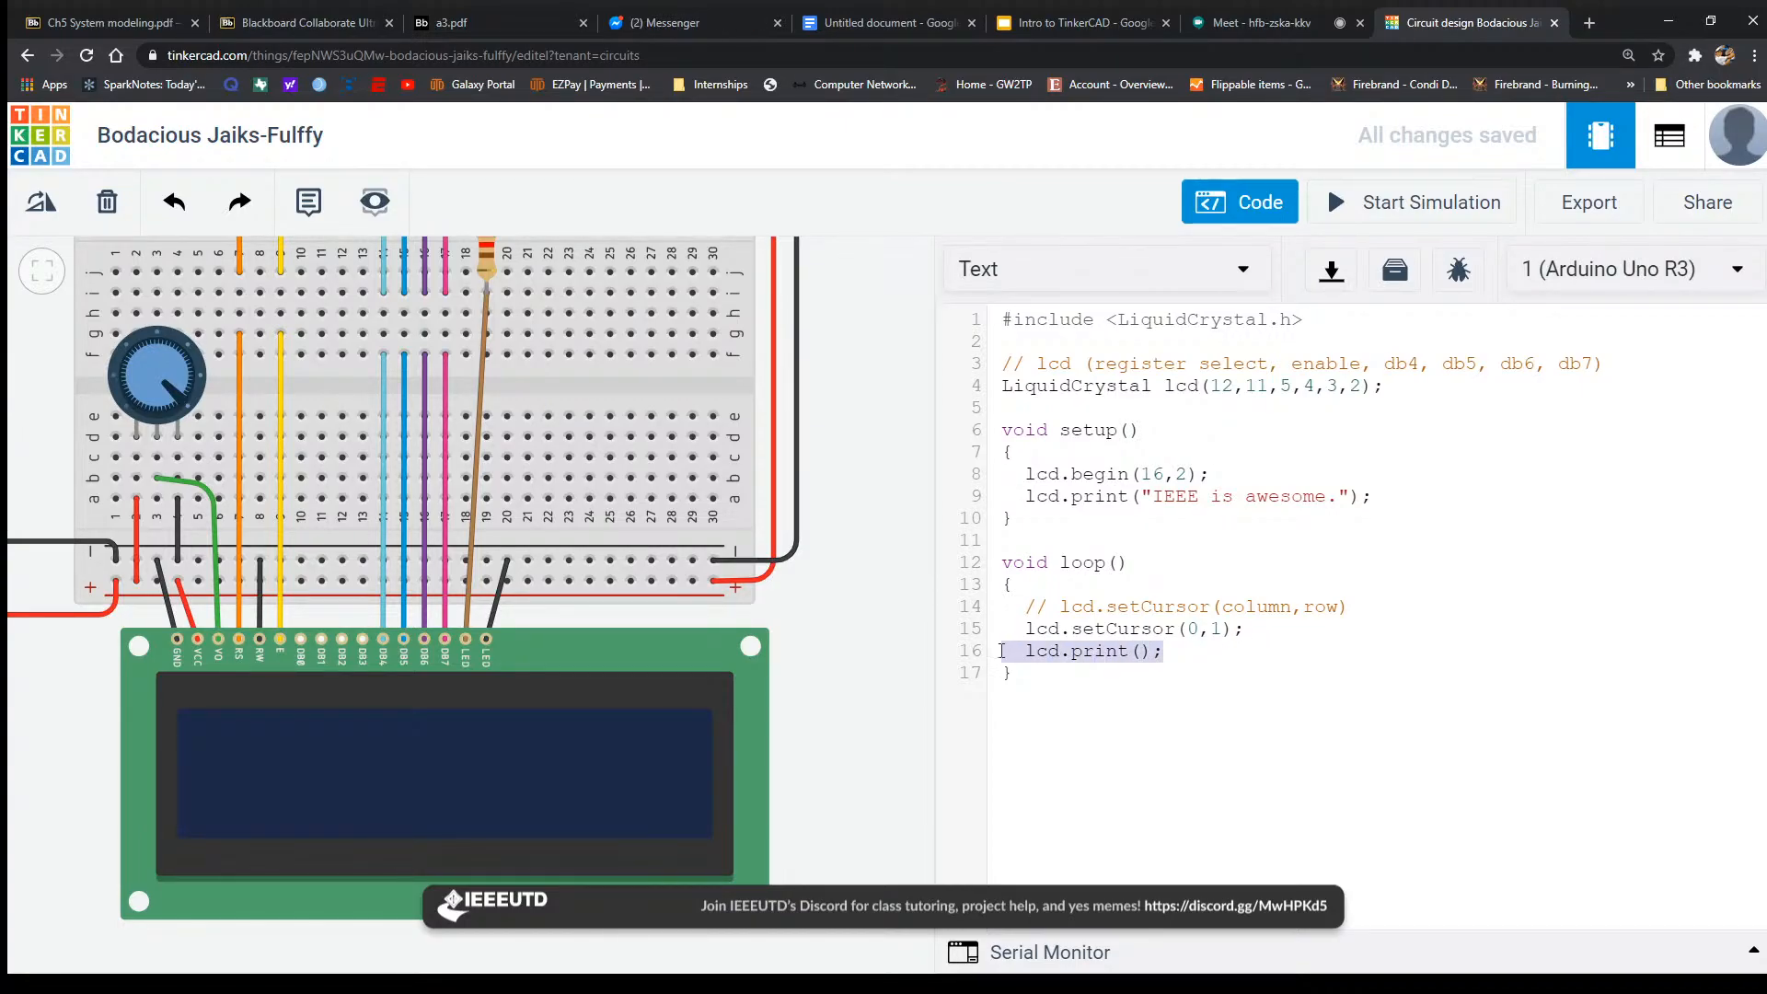
pyautogui.press('BackSpace')
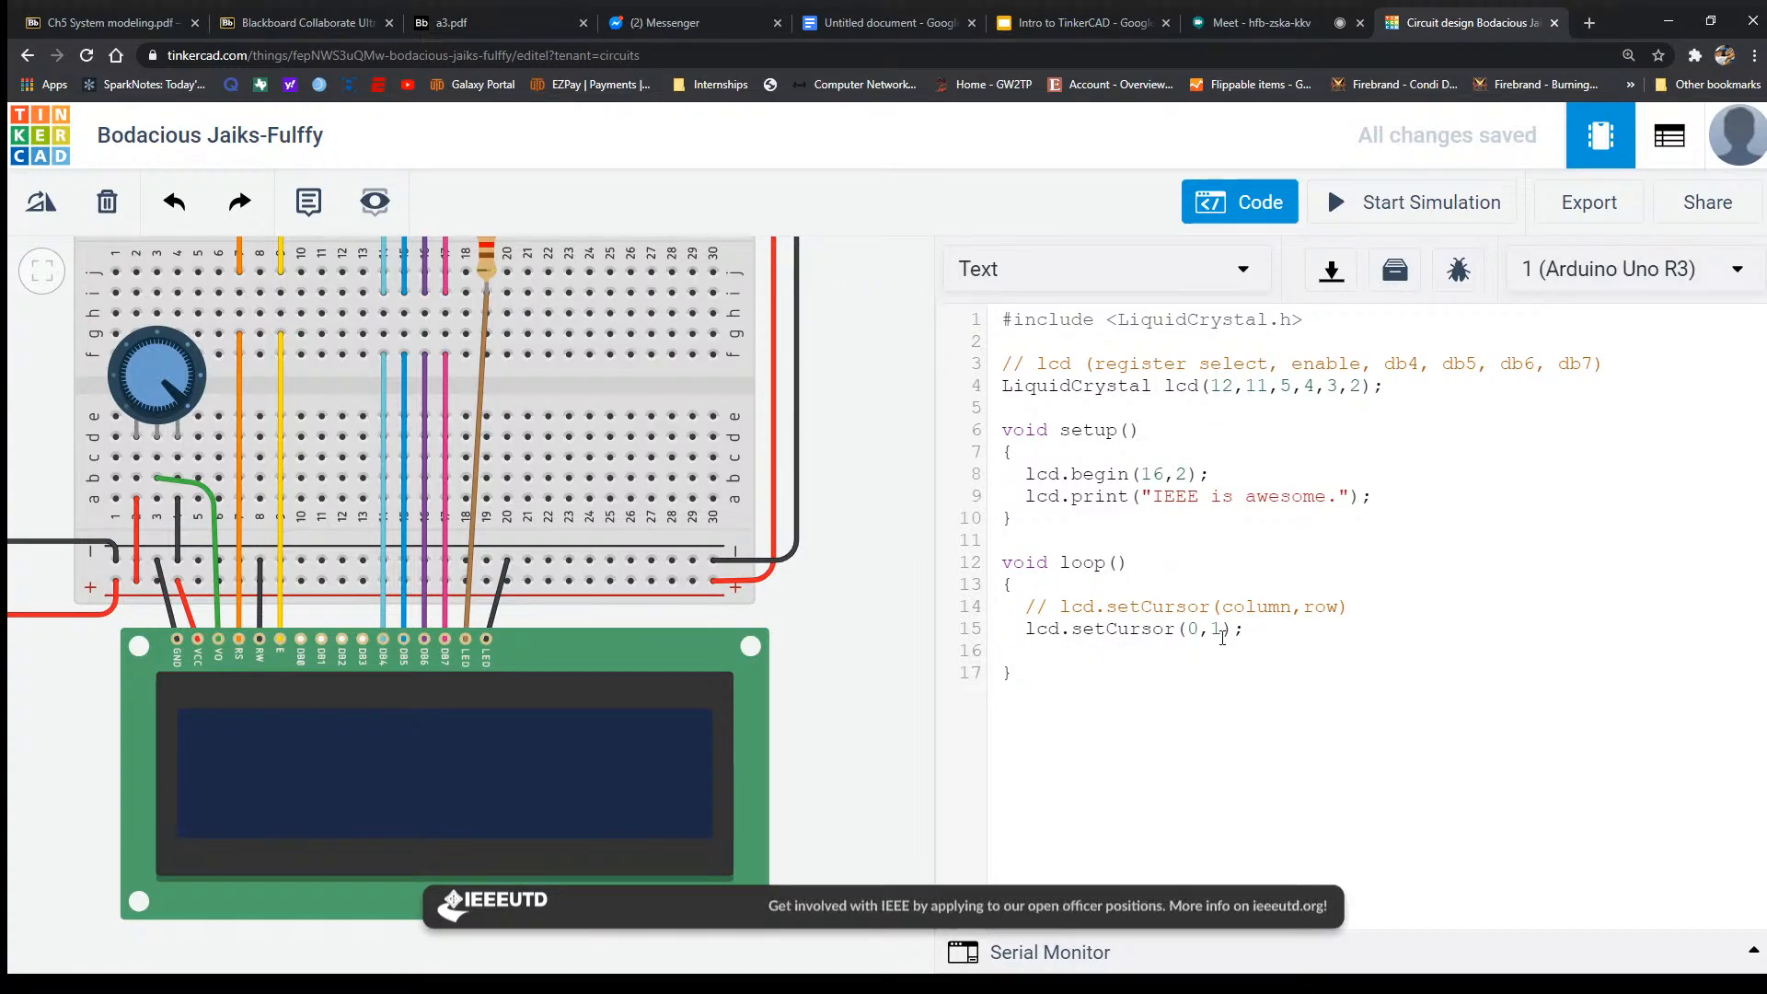
# Change the cursor position in loop() to 0,0 and add the line lcd.print("hello"); below it.
pyautogui.click(1225, 629)
pyautogui.write('0')
pyautogui.press('Return')
pyautogui.write('lcd.print(')
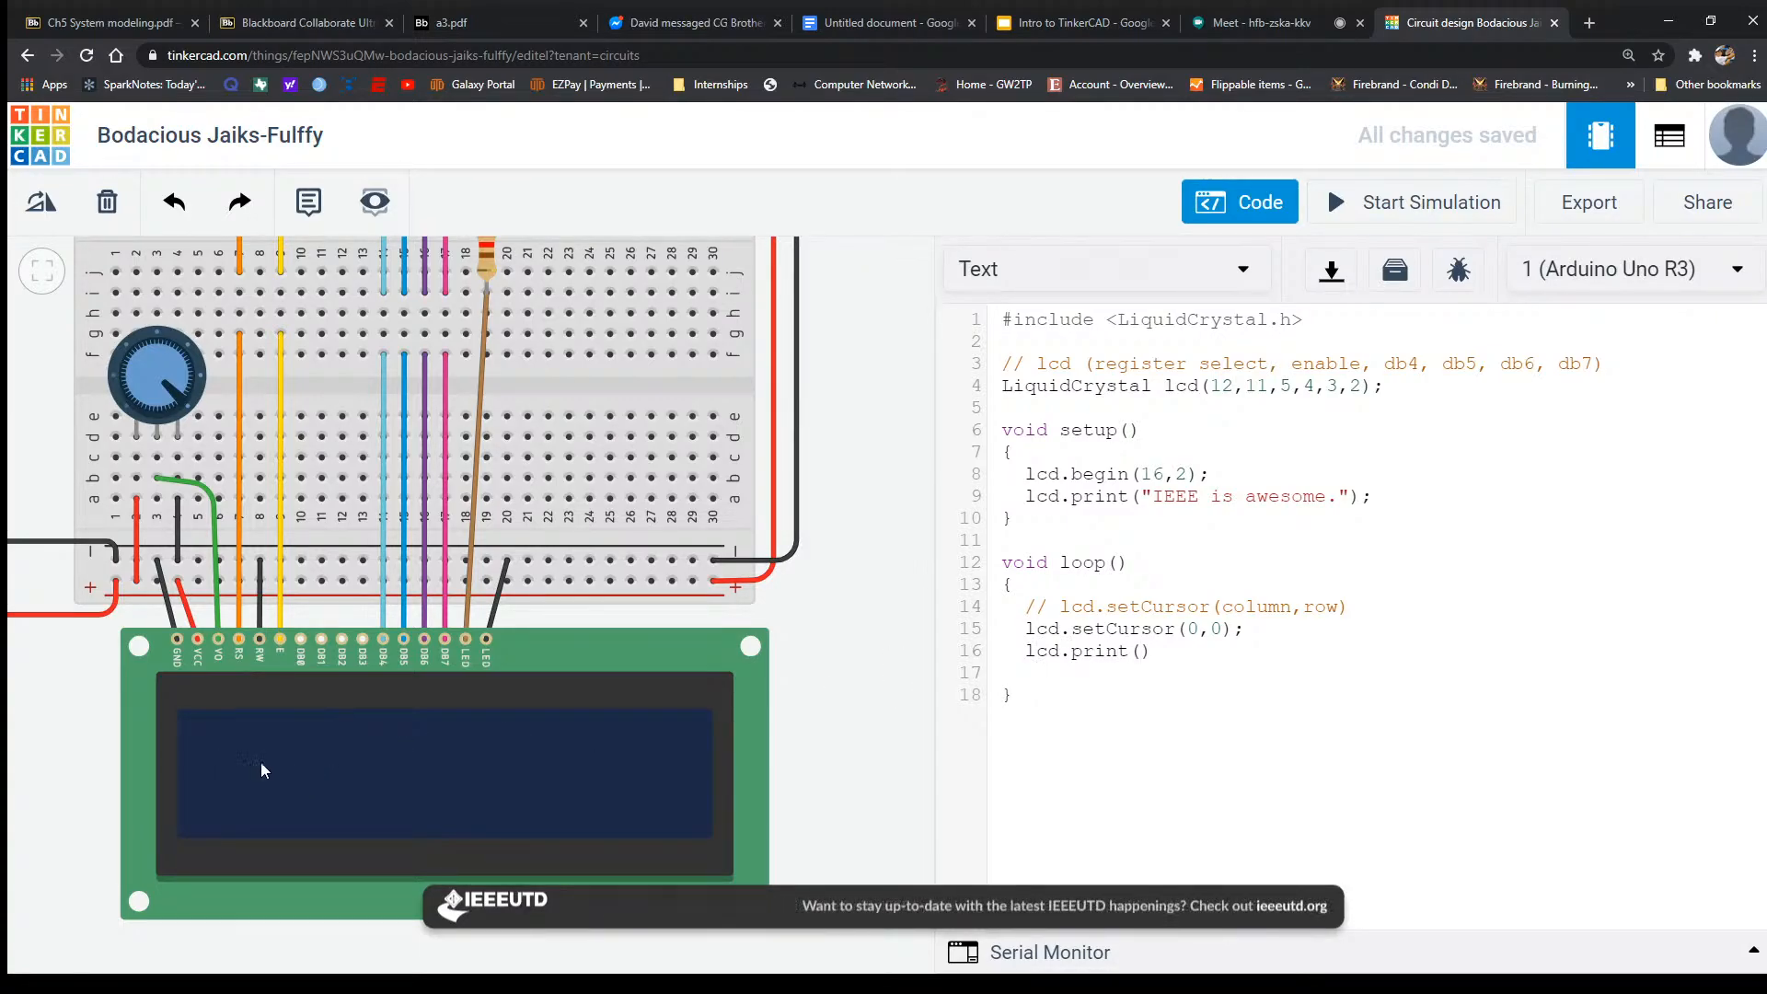
pyautogui.write('hello"')
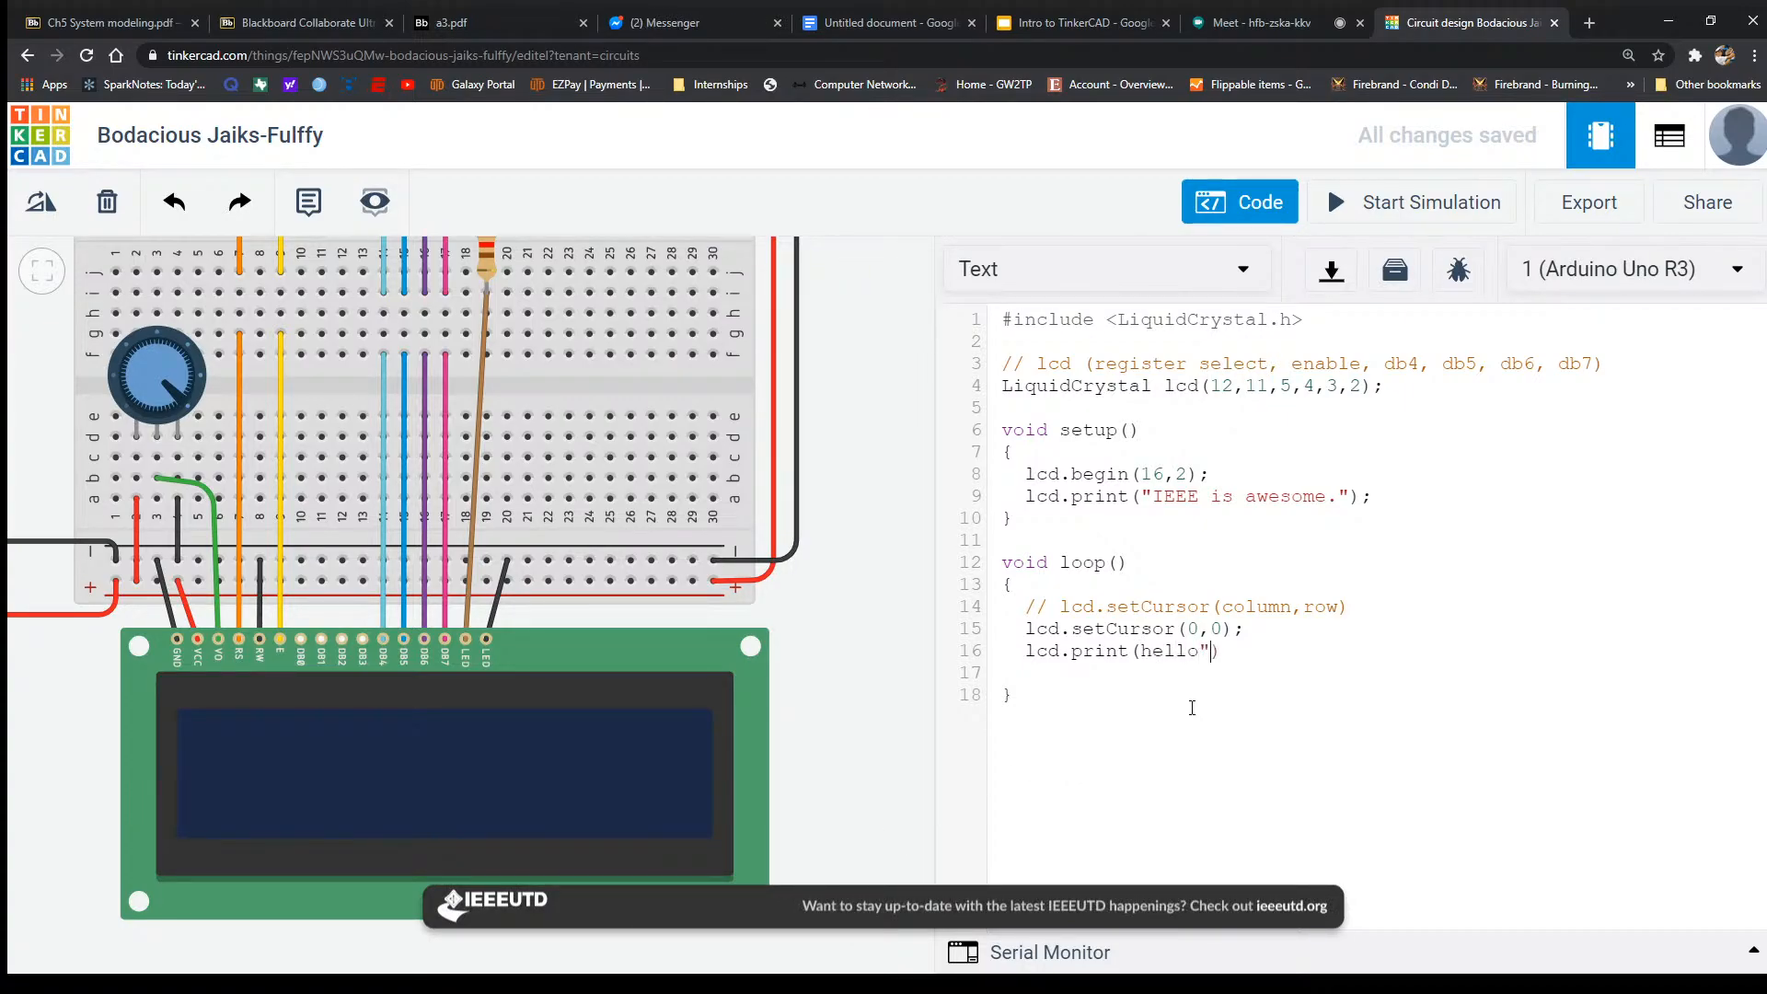
pyautogui.press('Left')
pyautogui.press('Left')
pyautogui.press('Left')
pyautogui.write('"')
pyautogui.press('End')
pyautogui.write(';')
# Copy the setCursor(0,0) and print("hello") lines into setup() below the first print statement, matching its indentation.
pyautogui.moveTo(1277, 649); pyautogui.dragTo(980, 628)
pyautogui.hotkey('ctrl', 'c')
pyautogui.click(1400, 489)
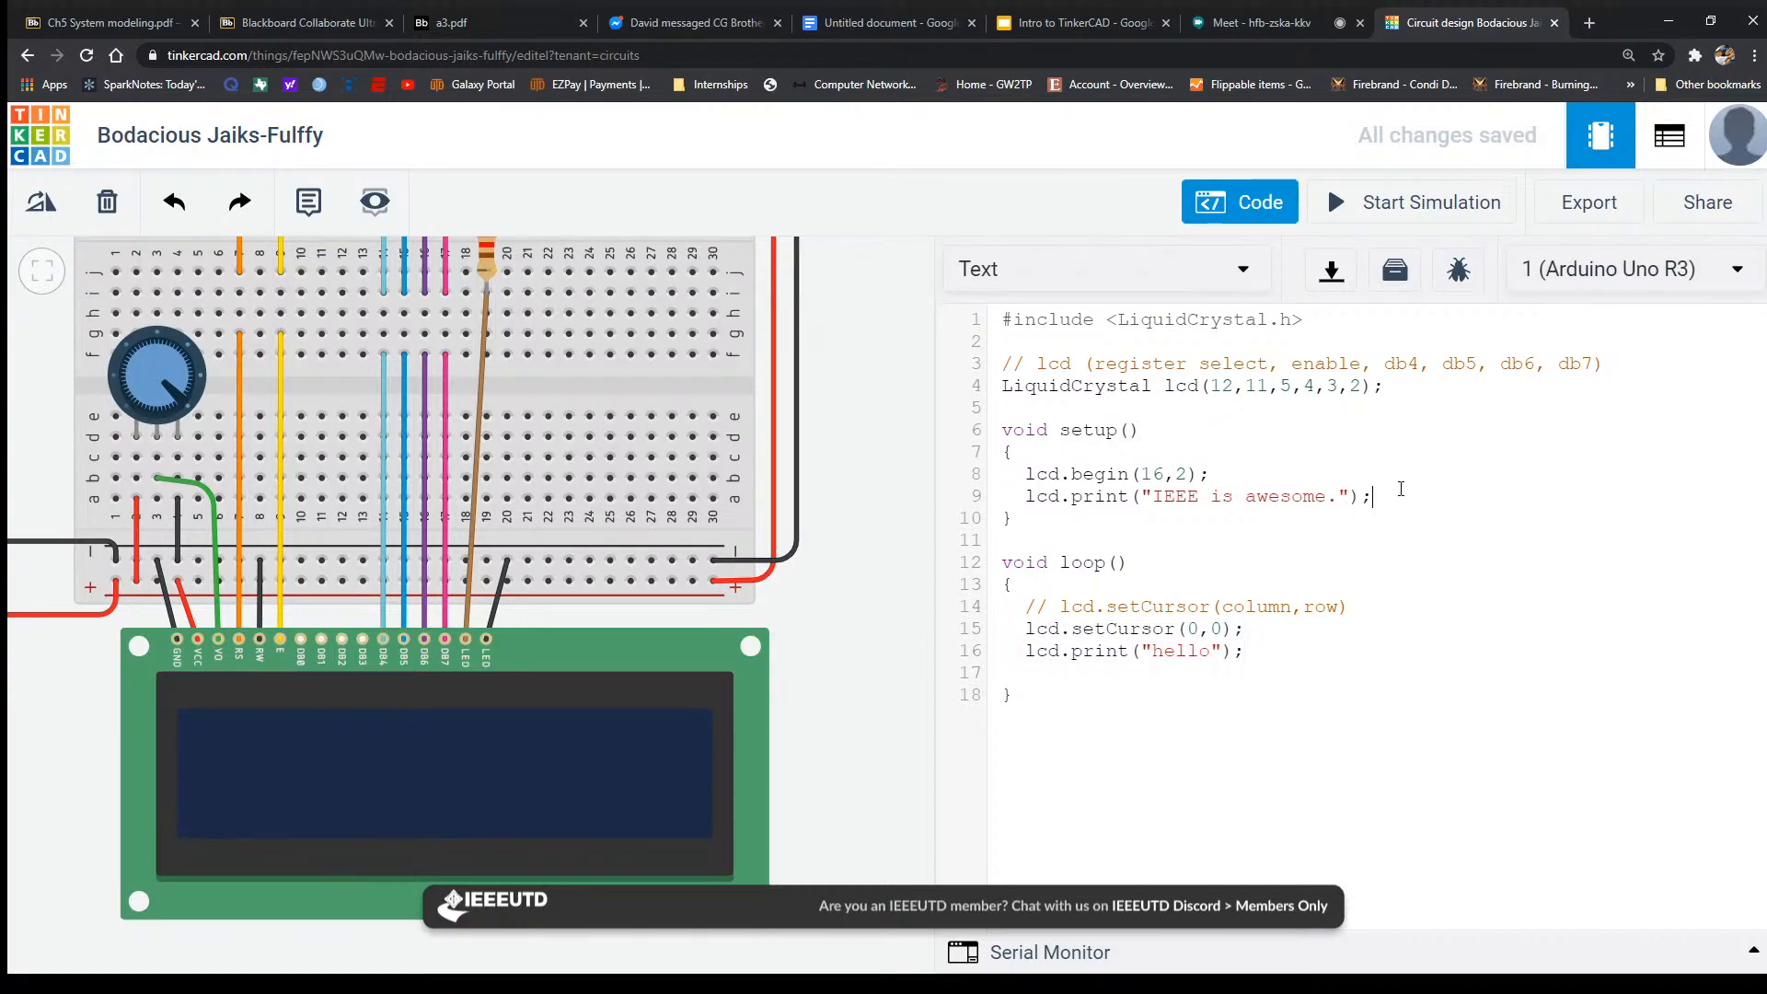
pyautogui.press('Return')
pyautogui.hotkey('ctrl', 'v')
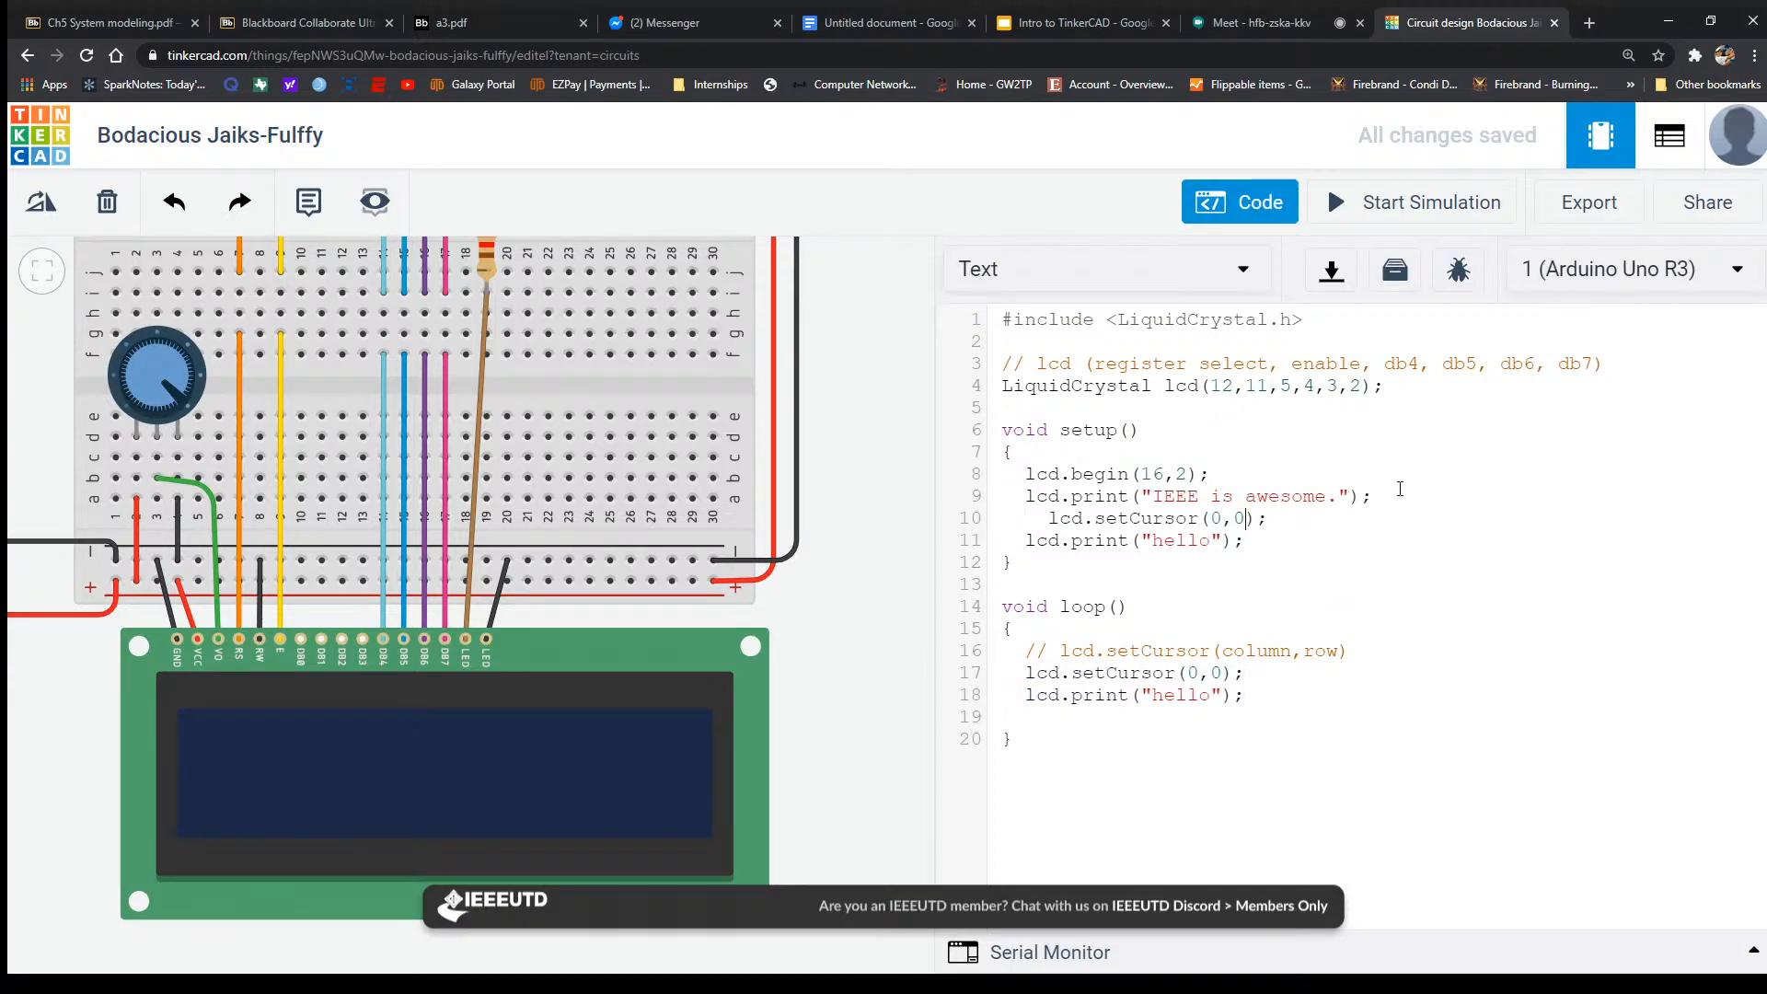
pyautogui.hotkey('shift', 'Tab')
# Comment out the lcd.setCursor(0,0); and lcd.print("hello"); lines in loop().
pyautogui.moveTo(1246, 695); pyautogui.dragTo(1115, 673)
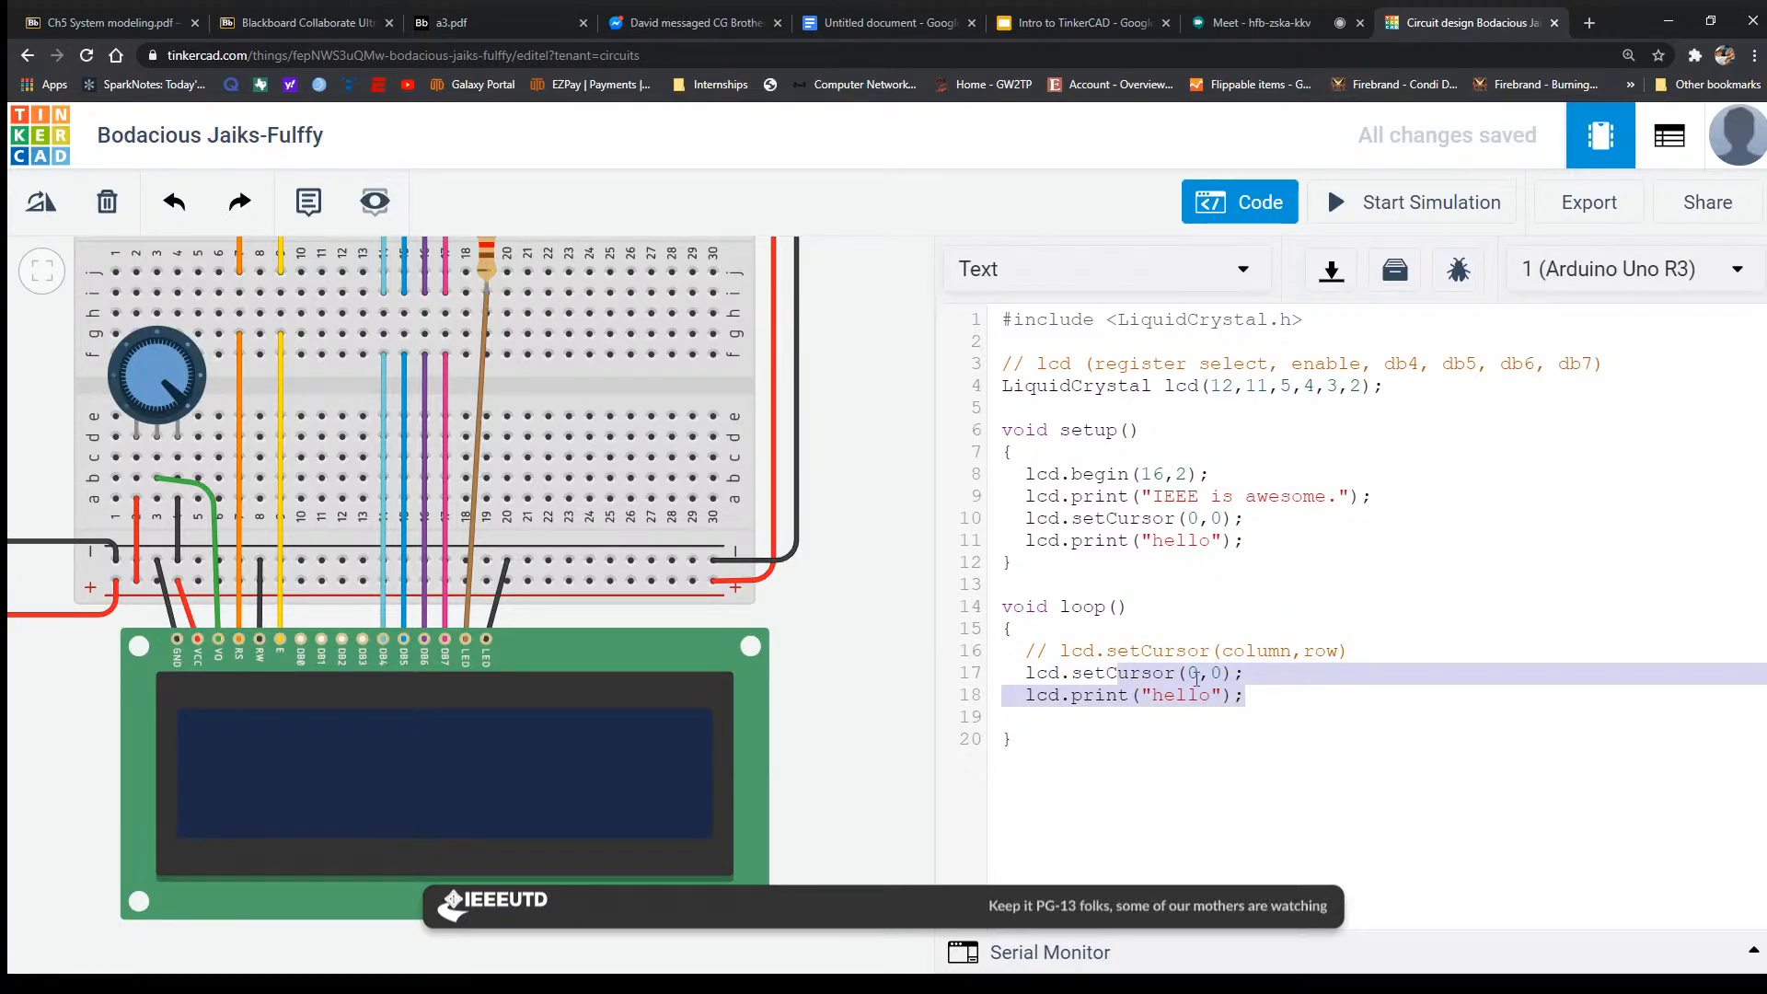
pyautogui.click(1014, 675)
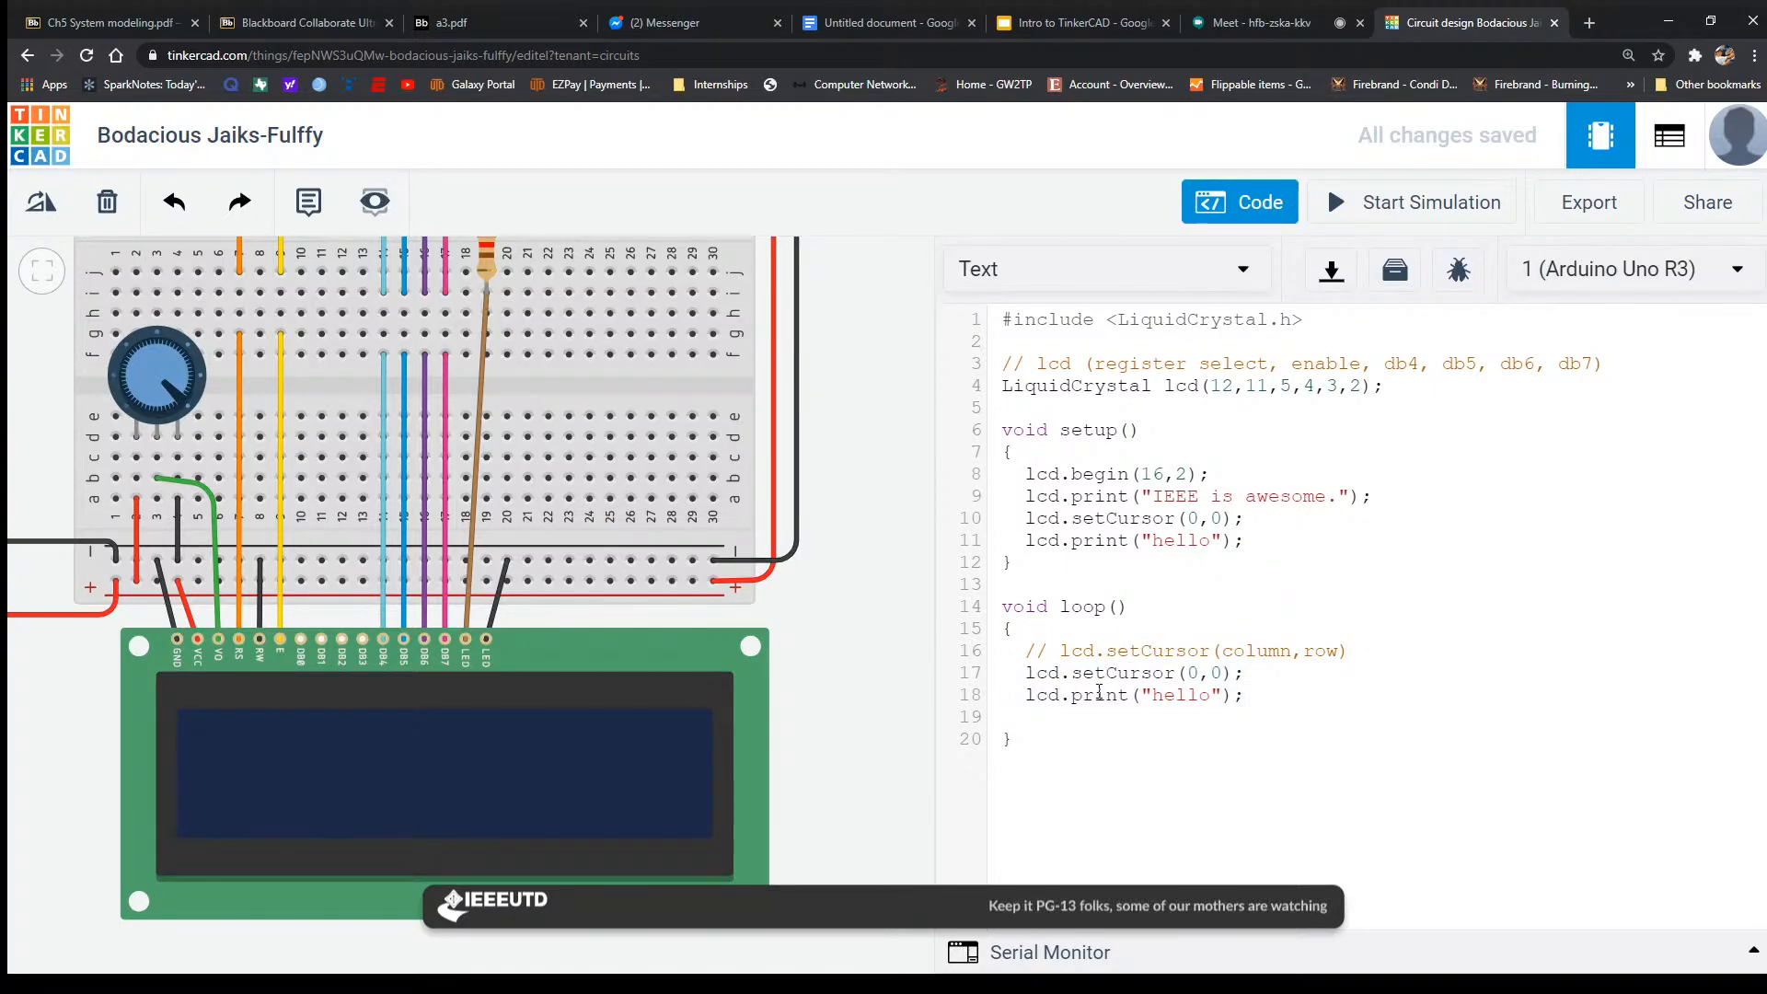
pyautogui.write('//')
pyautogui.press('Left')
pyautogui.write('//')
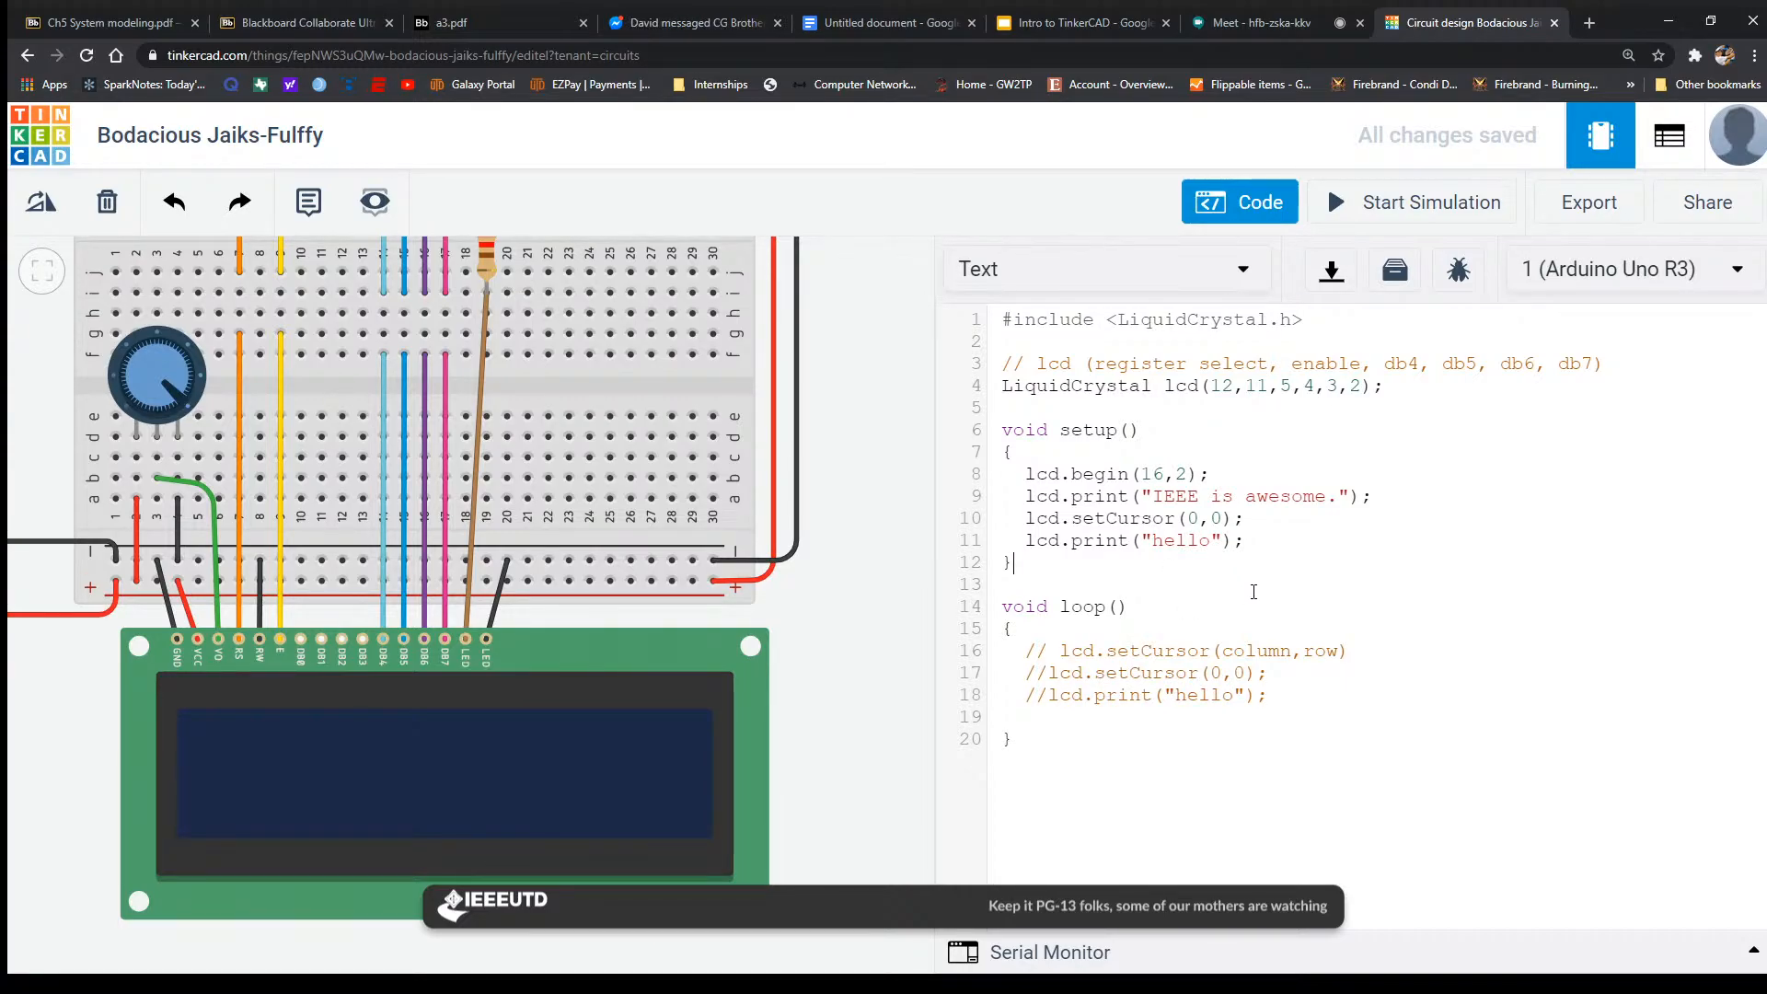
# Run the simulation and compare the setCursor(0,0) and print("hello") lines in setup() with the LCD output.
pyautogui.click(1458, 204)
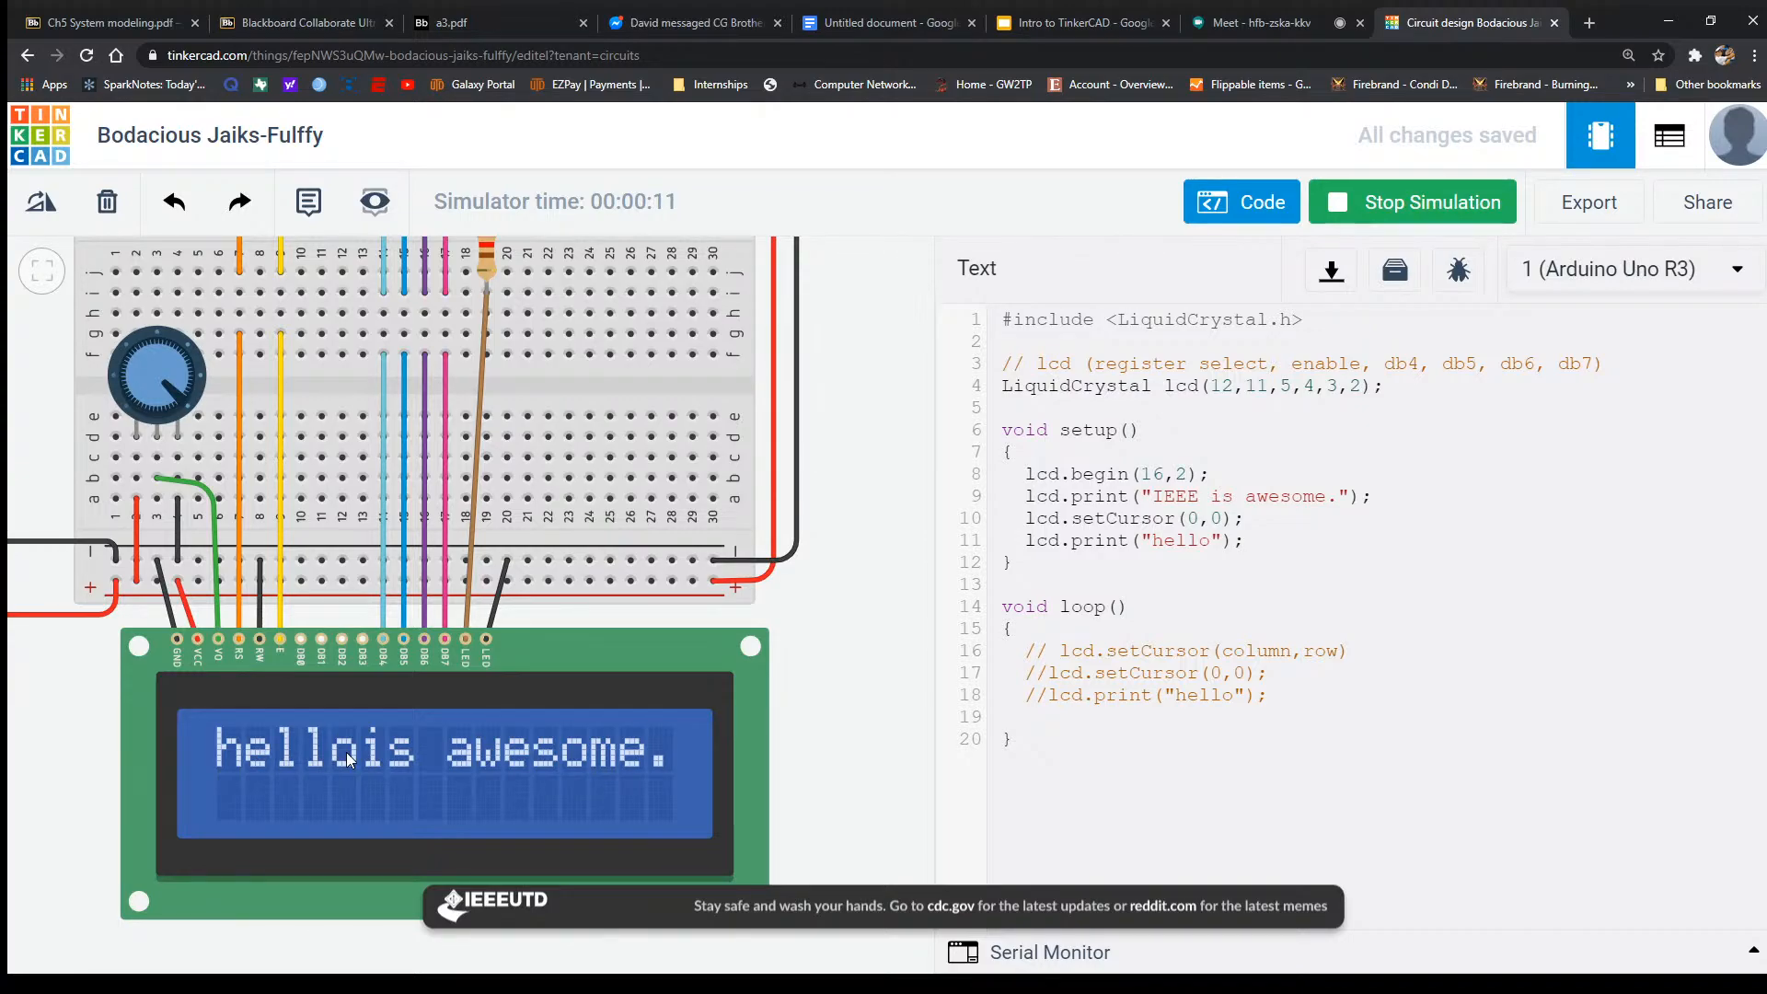
pyautogui.doubleClick(1162, 521)
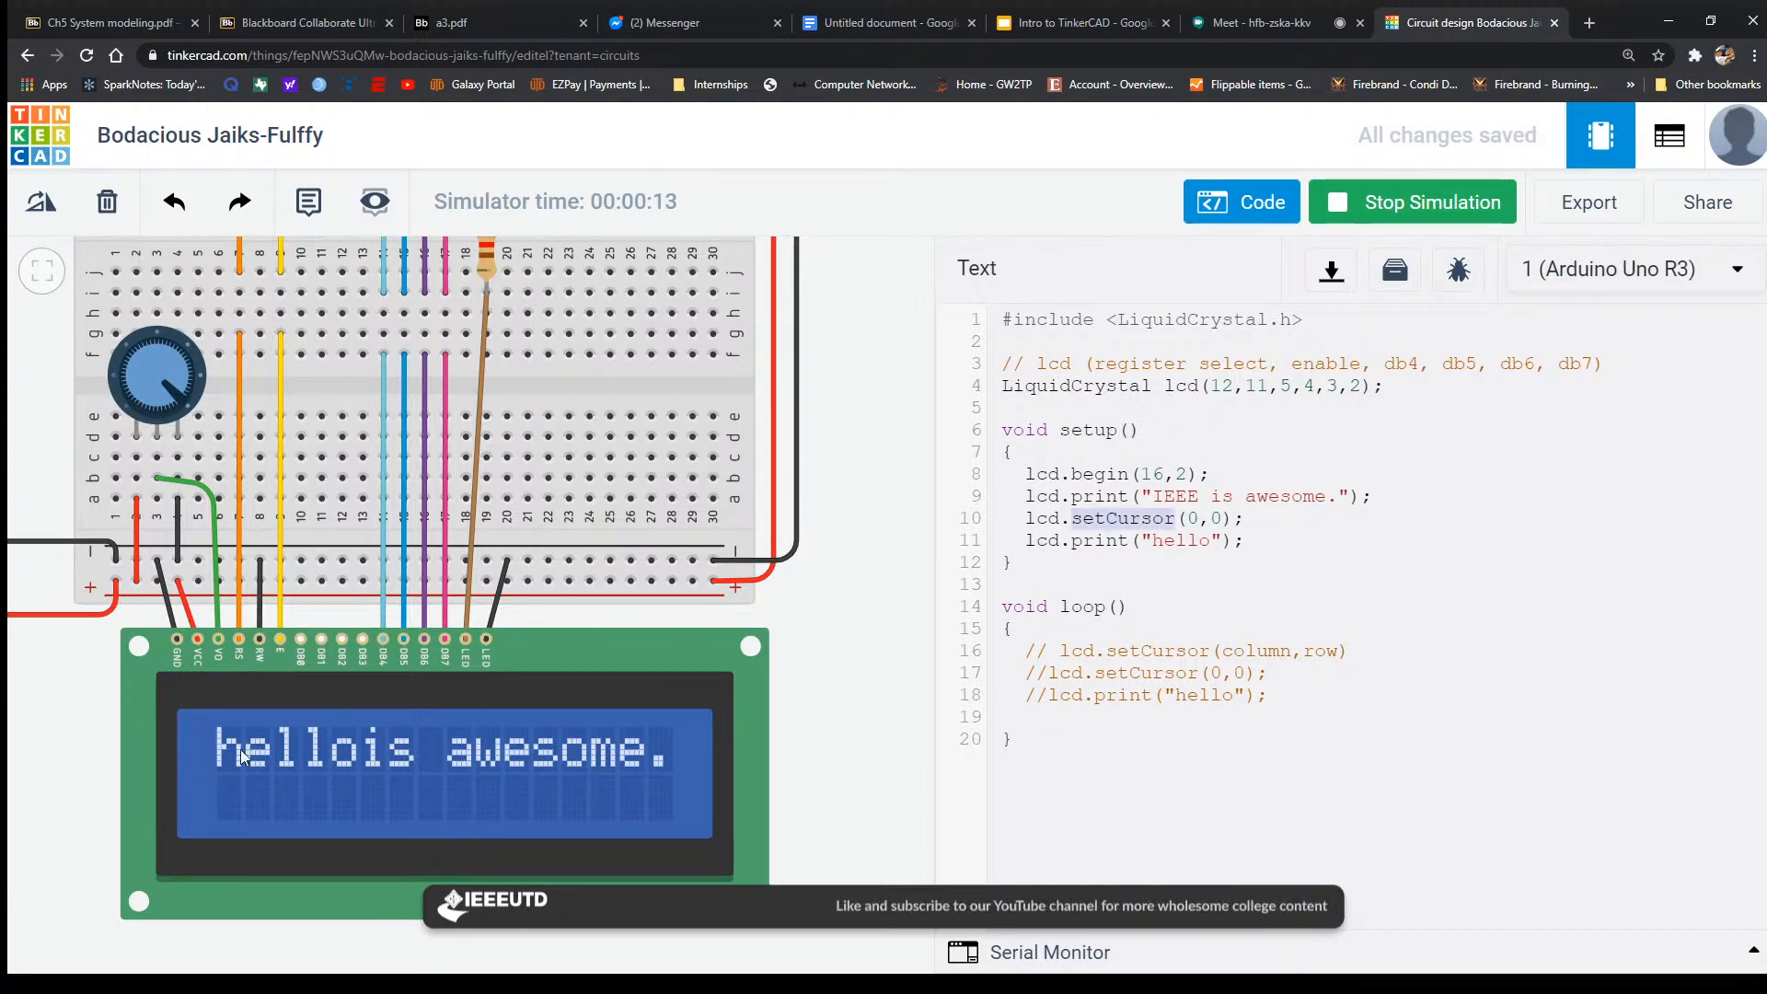
pyautogui.doubleClick(1209, 540)
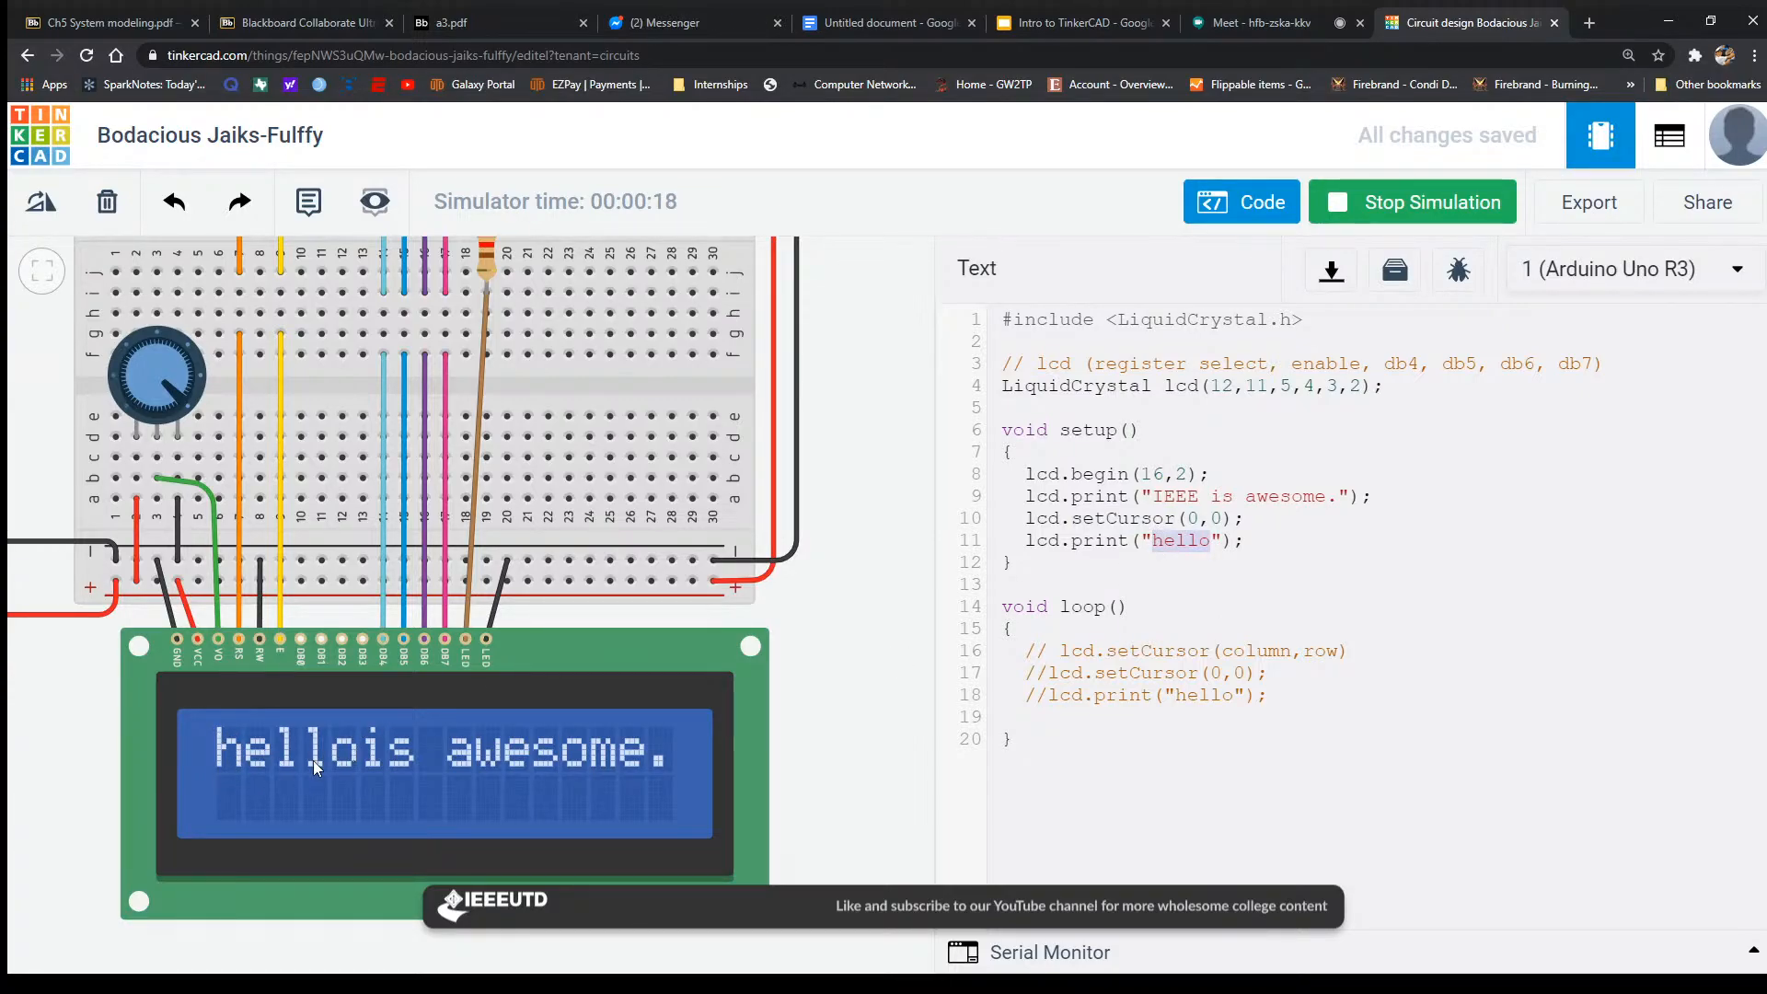
pyautogui.click(1286, 544)
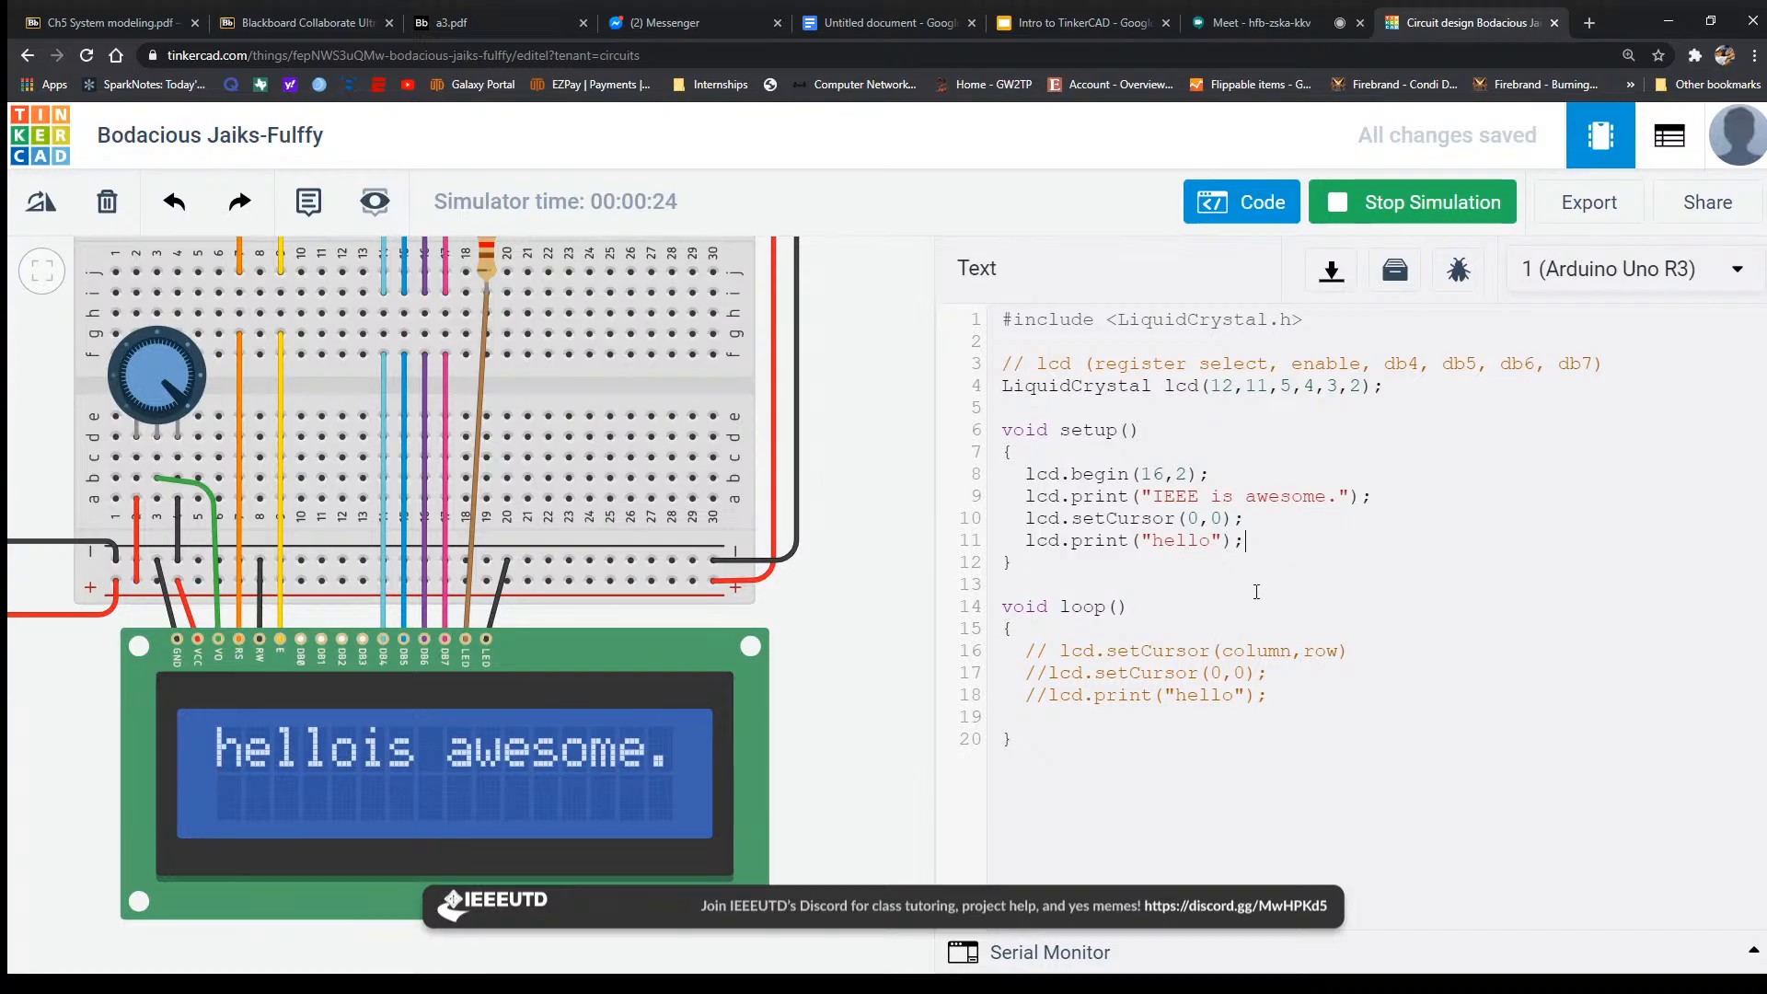
pyautogui.click(1264, 586)
# Review the LCD statements in setup() against the commented-out lines in loop() while the simulation runs.
pyautogui.moveTo(1273, 543); pyautogui.dragTo(981, 480)
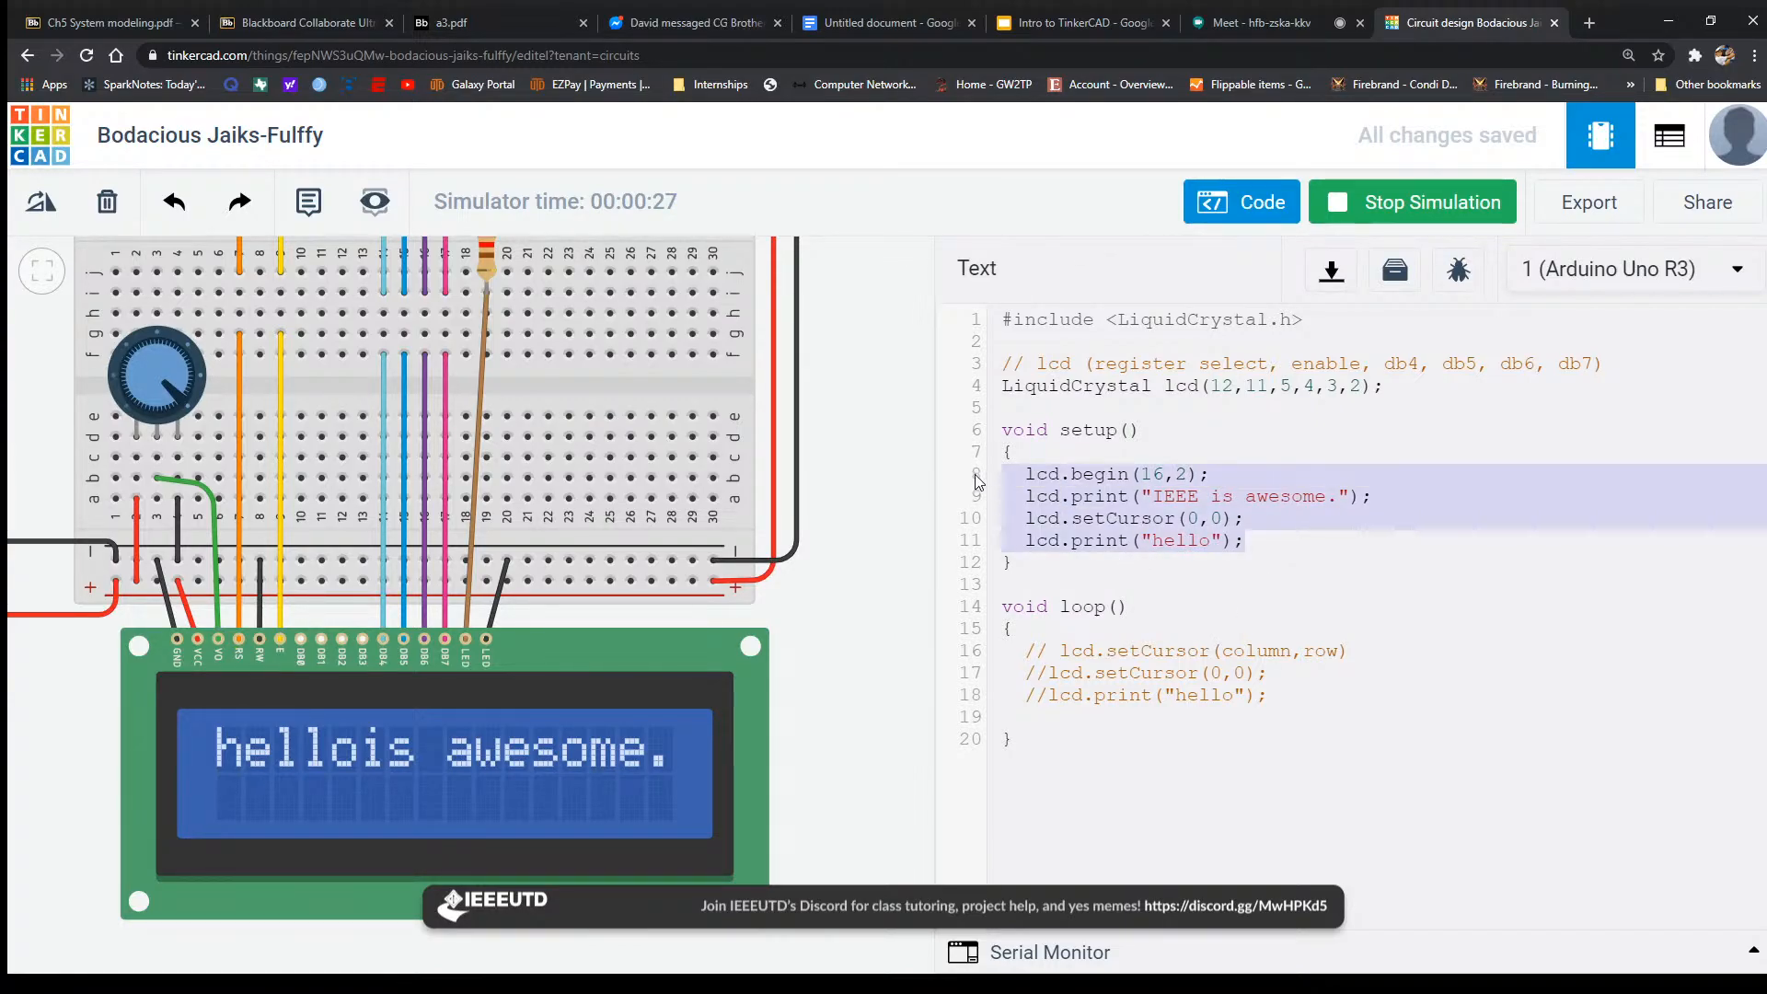
pyautogui.click(1213, 544)
pyautogui.moveTo(1246, 547); pyautogui.dragTo(990, 497)
pyautogui.moveTo(1318, 691); pyautogui.dragTo(994, 652)
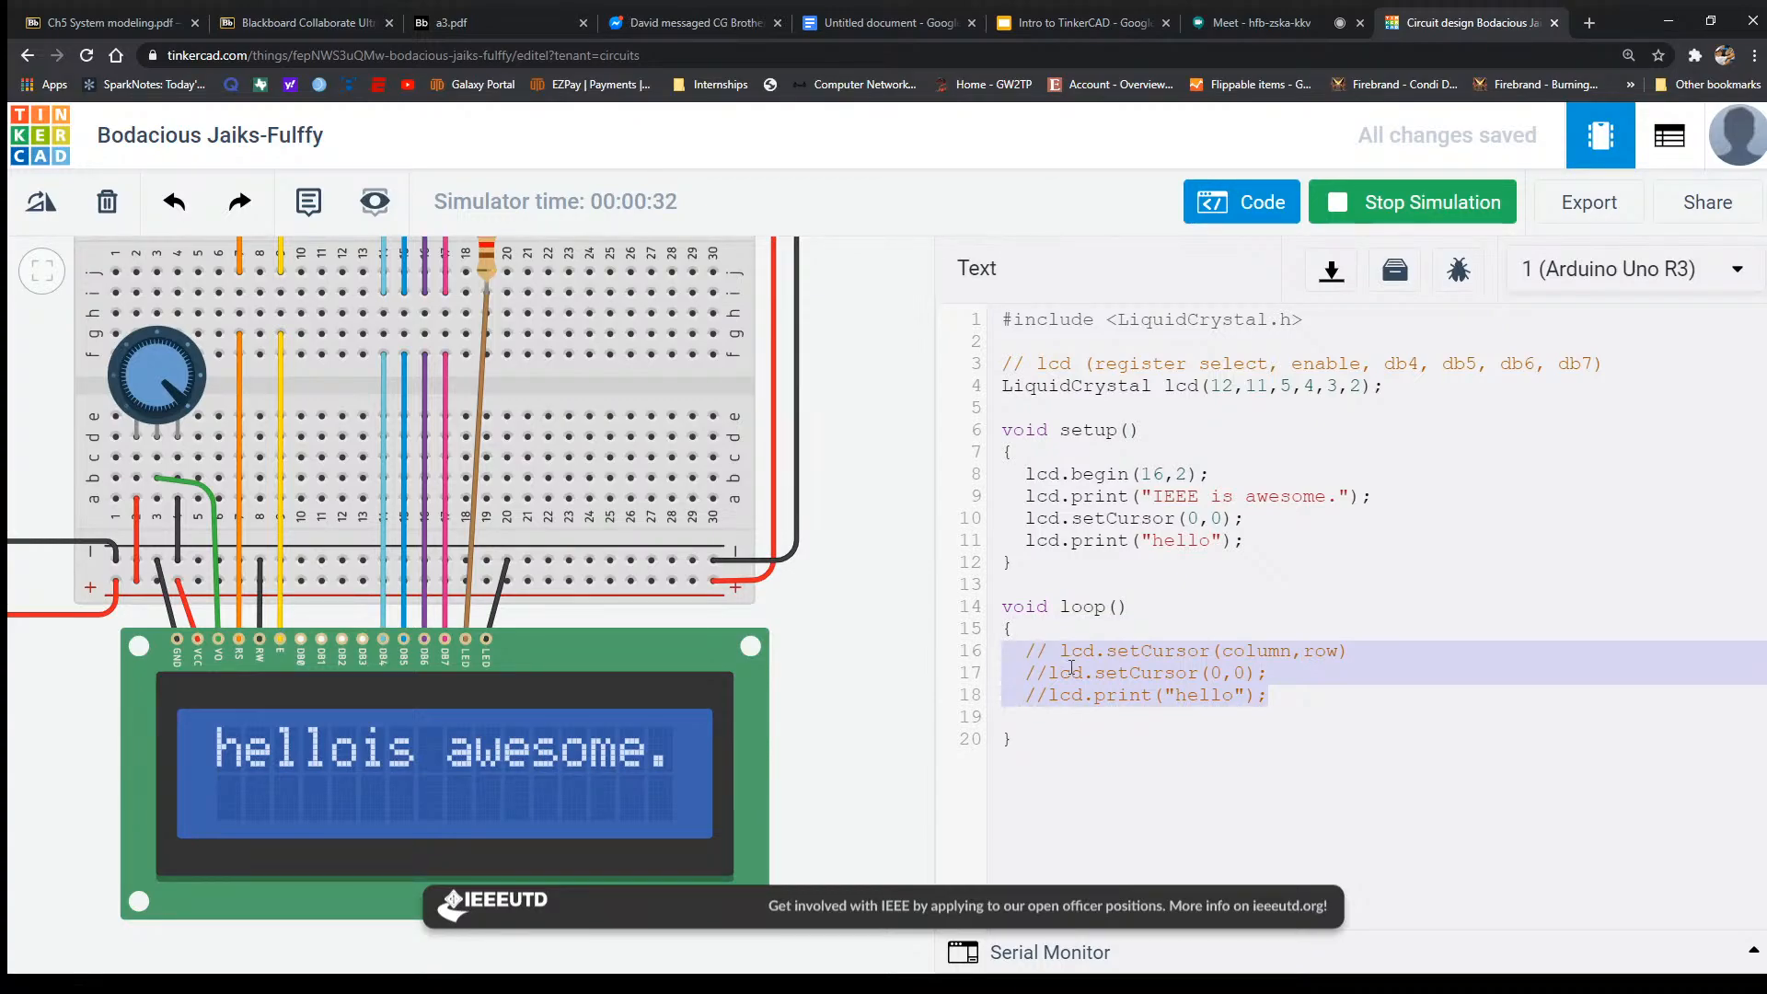
pyautogui.click(1065, 724)
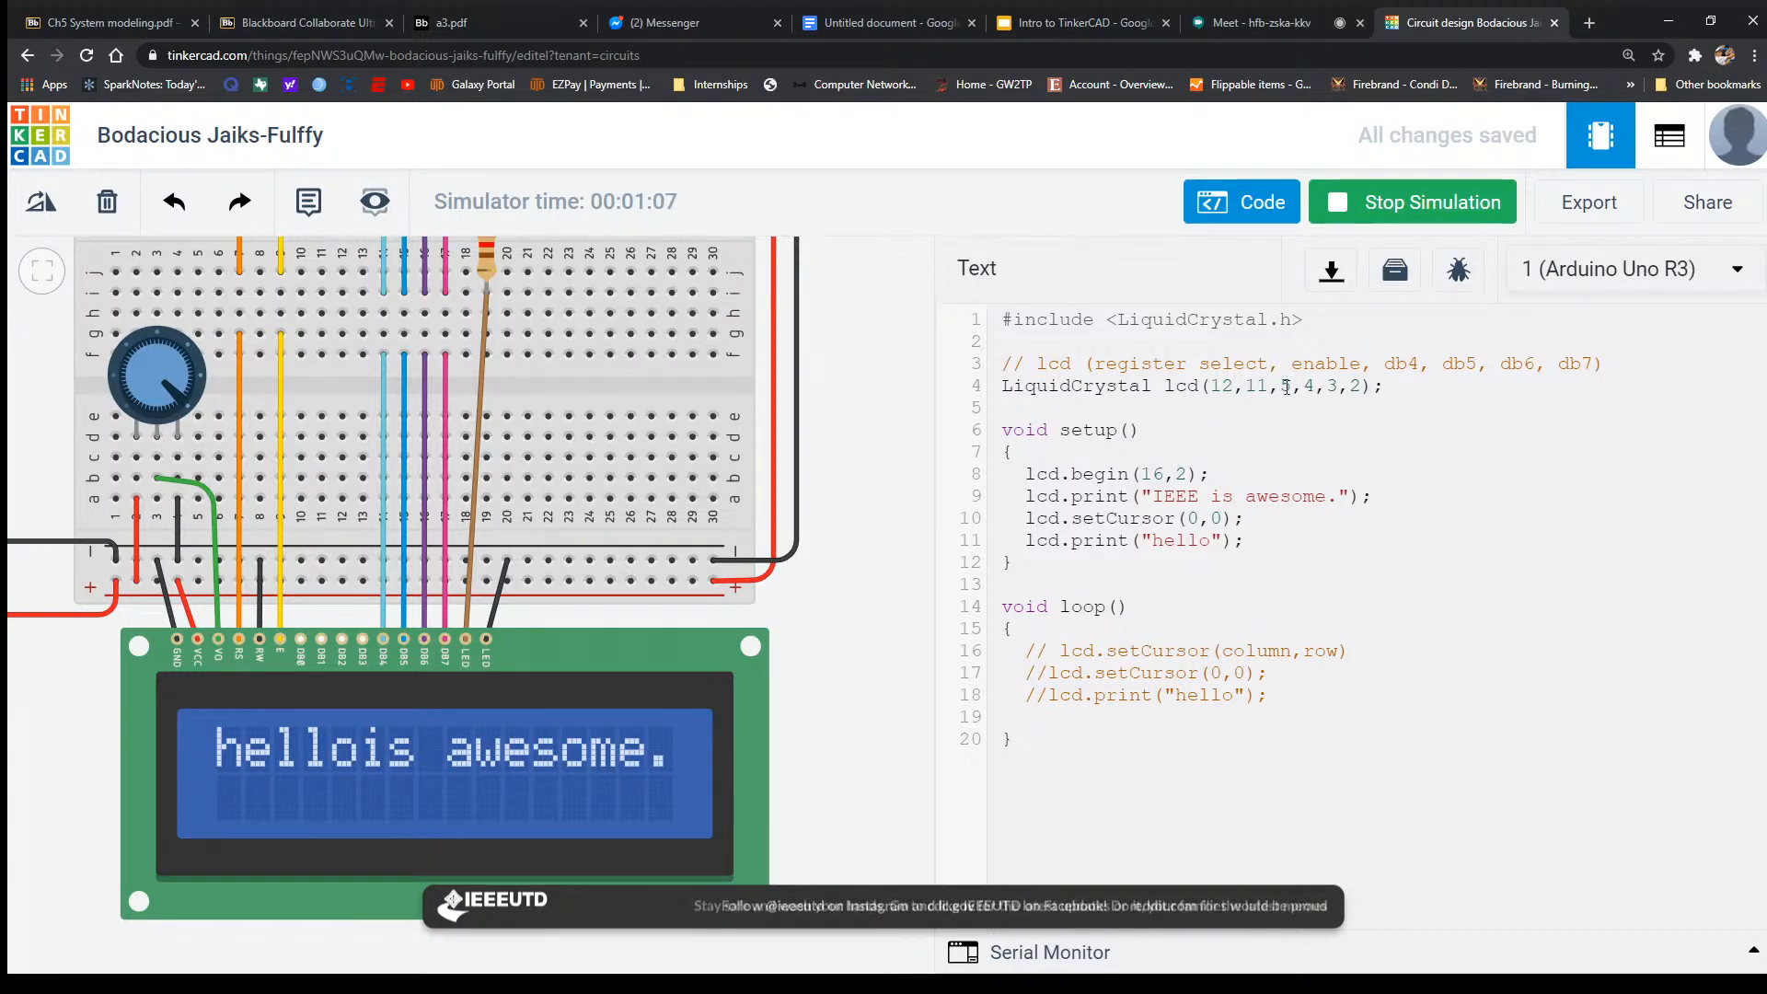
pyautogui.click(1151, 409)
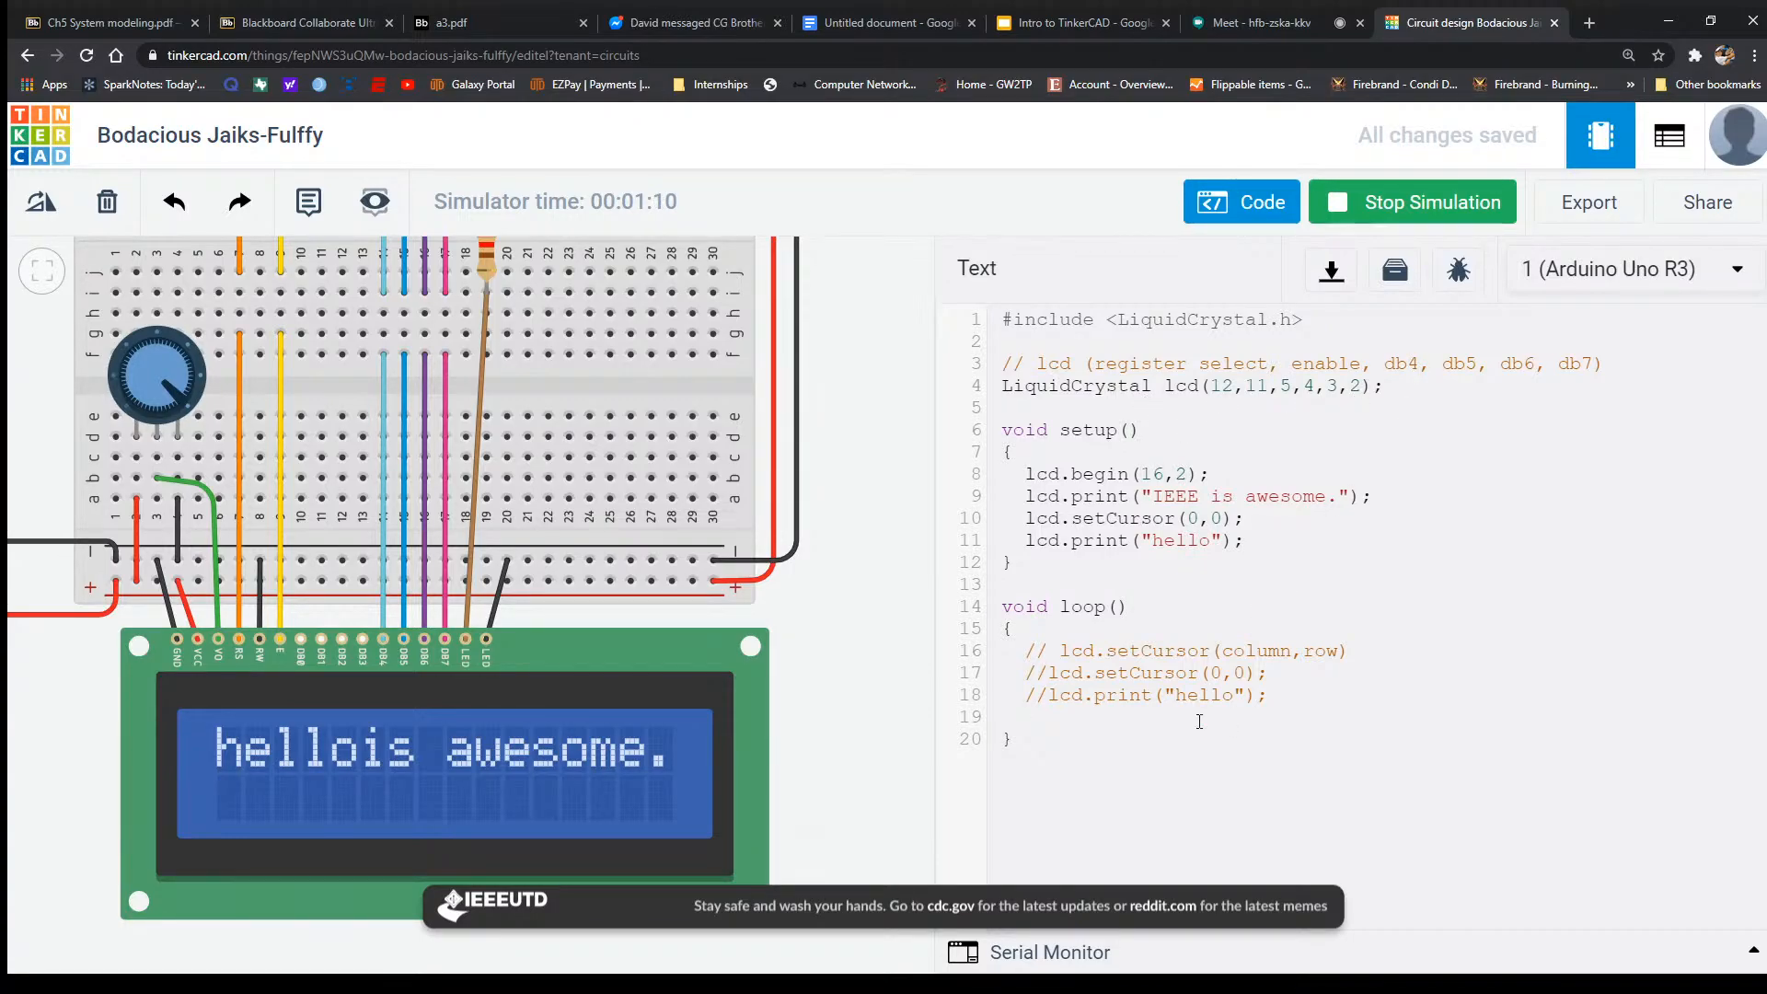
pyautogui.moveTo(1188, 730); pyautogui.dragTo(1098, 728)
pyautogui.click(985, 659)
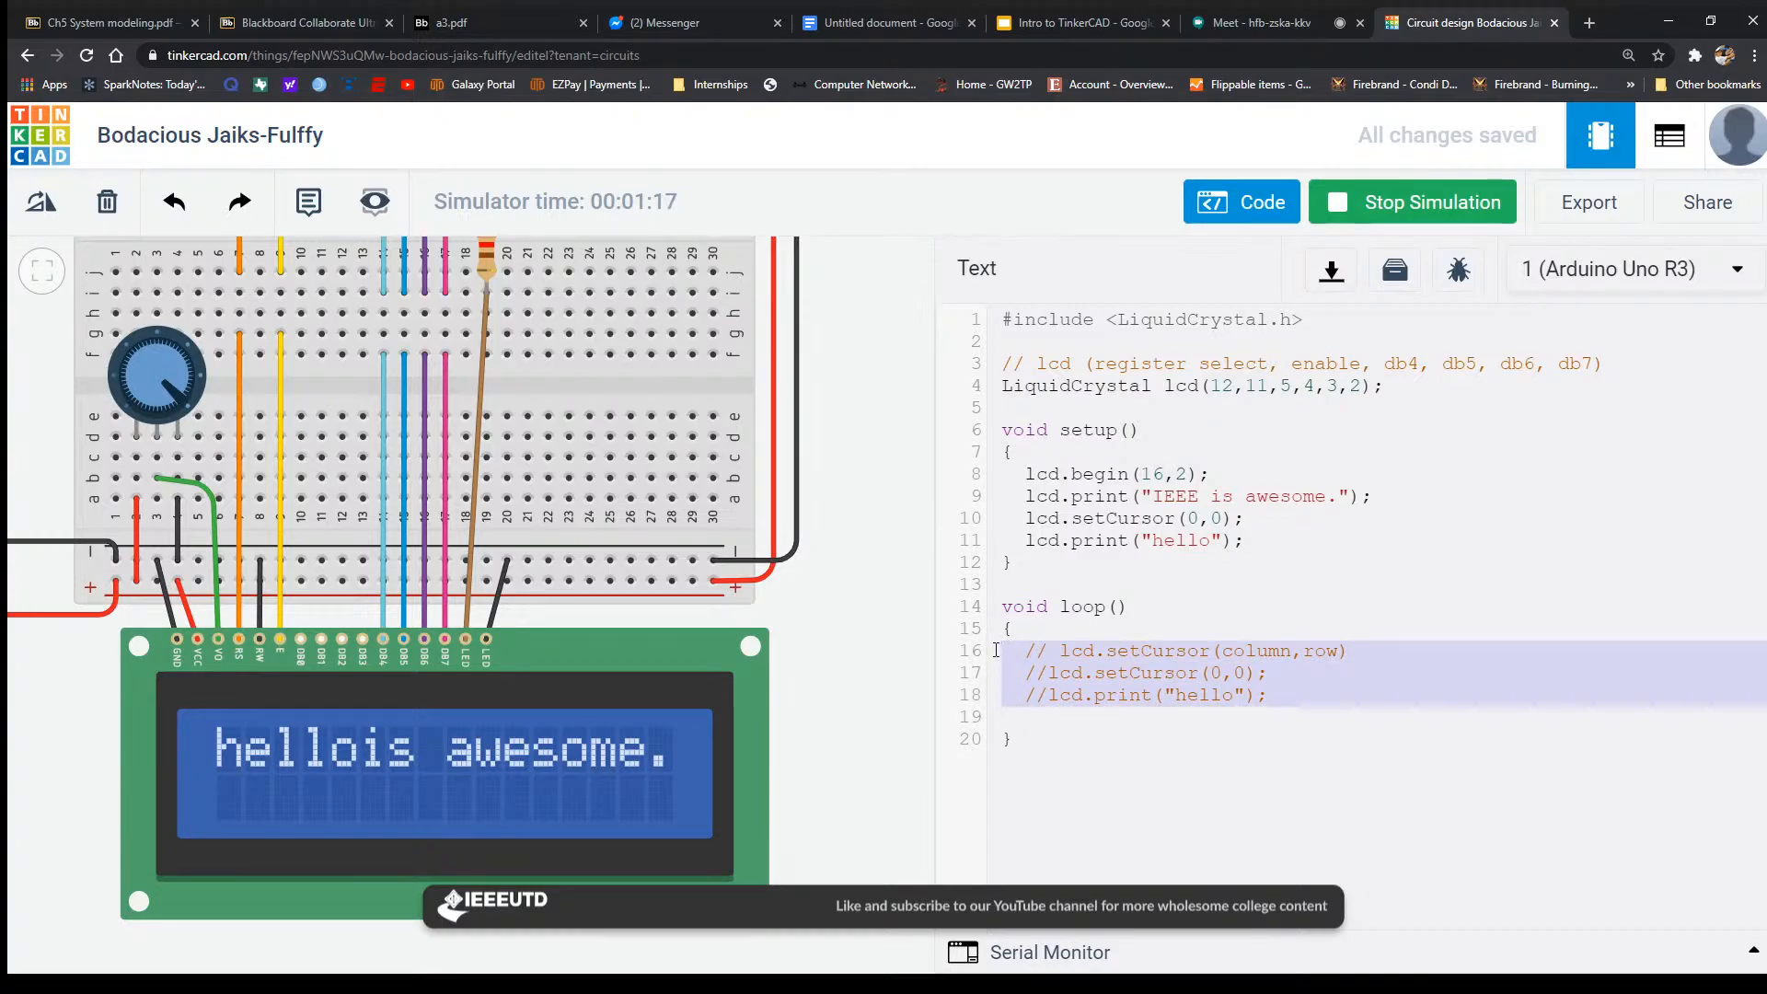
pyautogui.click(1112, 727)
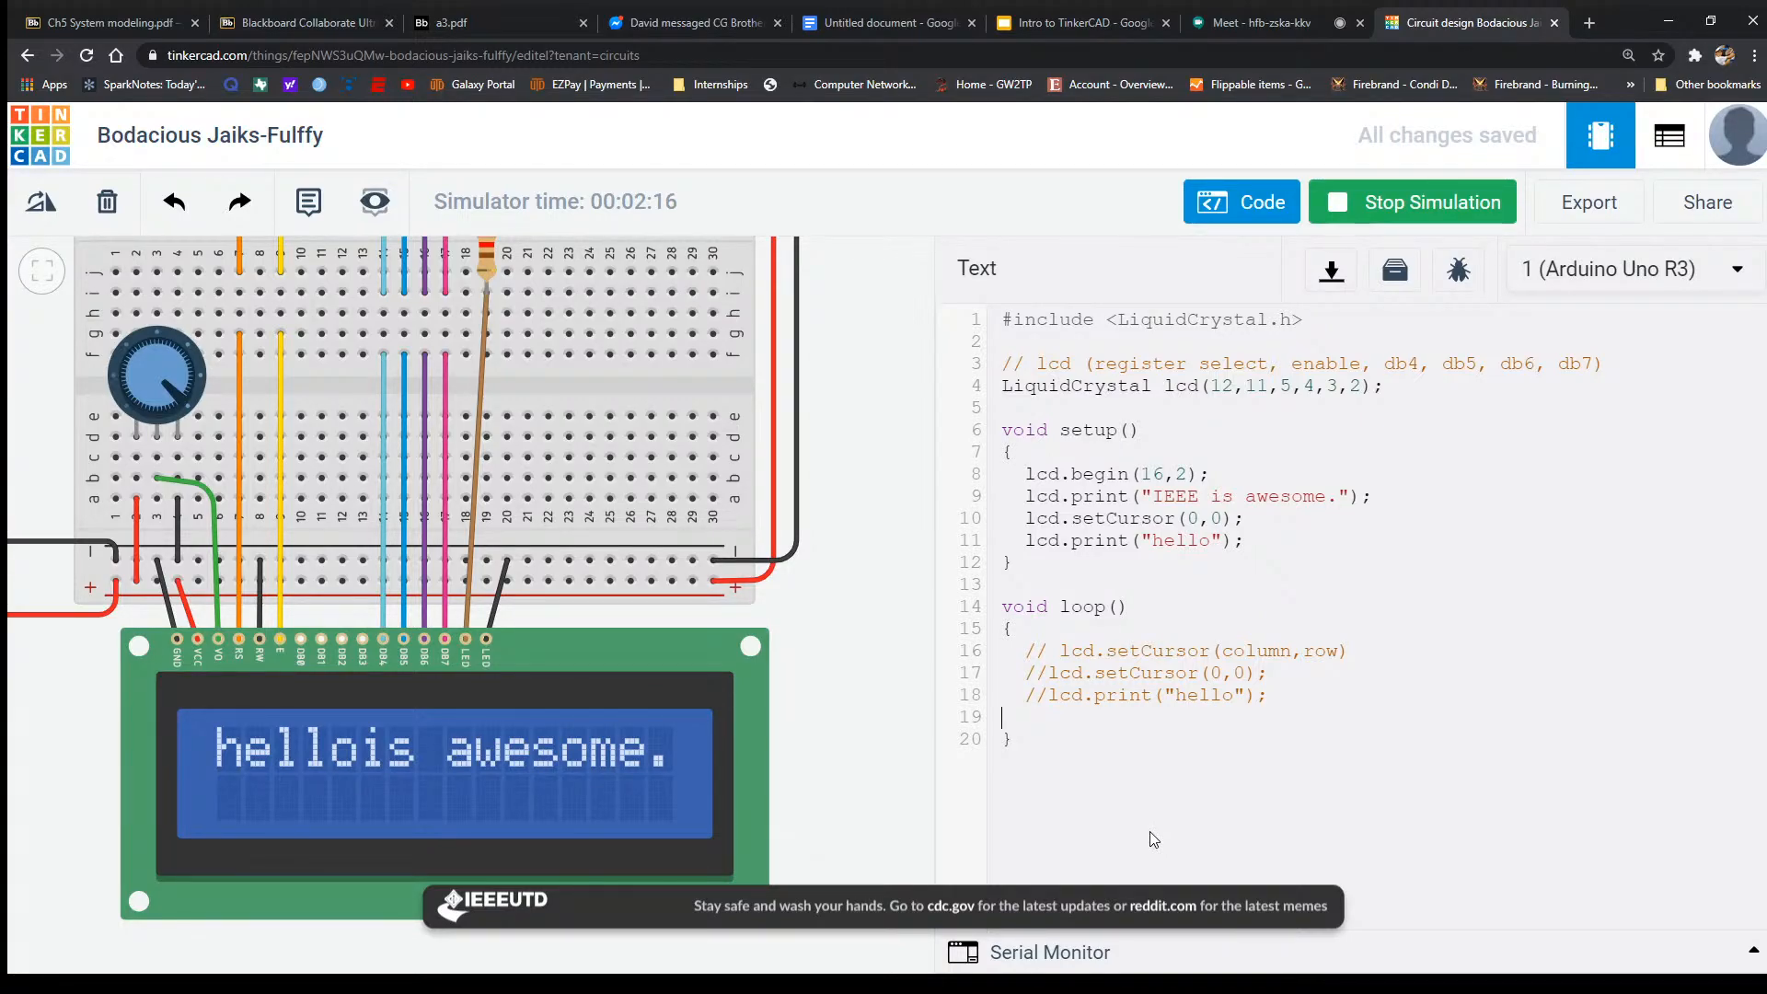
# Switch to the Intro to TinkerCAD deck in Google Slides and present its closing thank-you slide.
pyautogui.click(1086, 26)
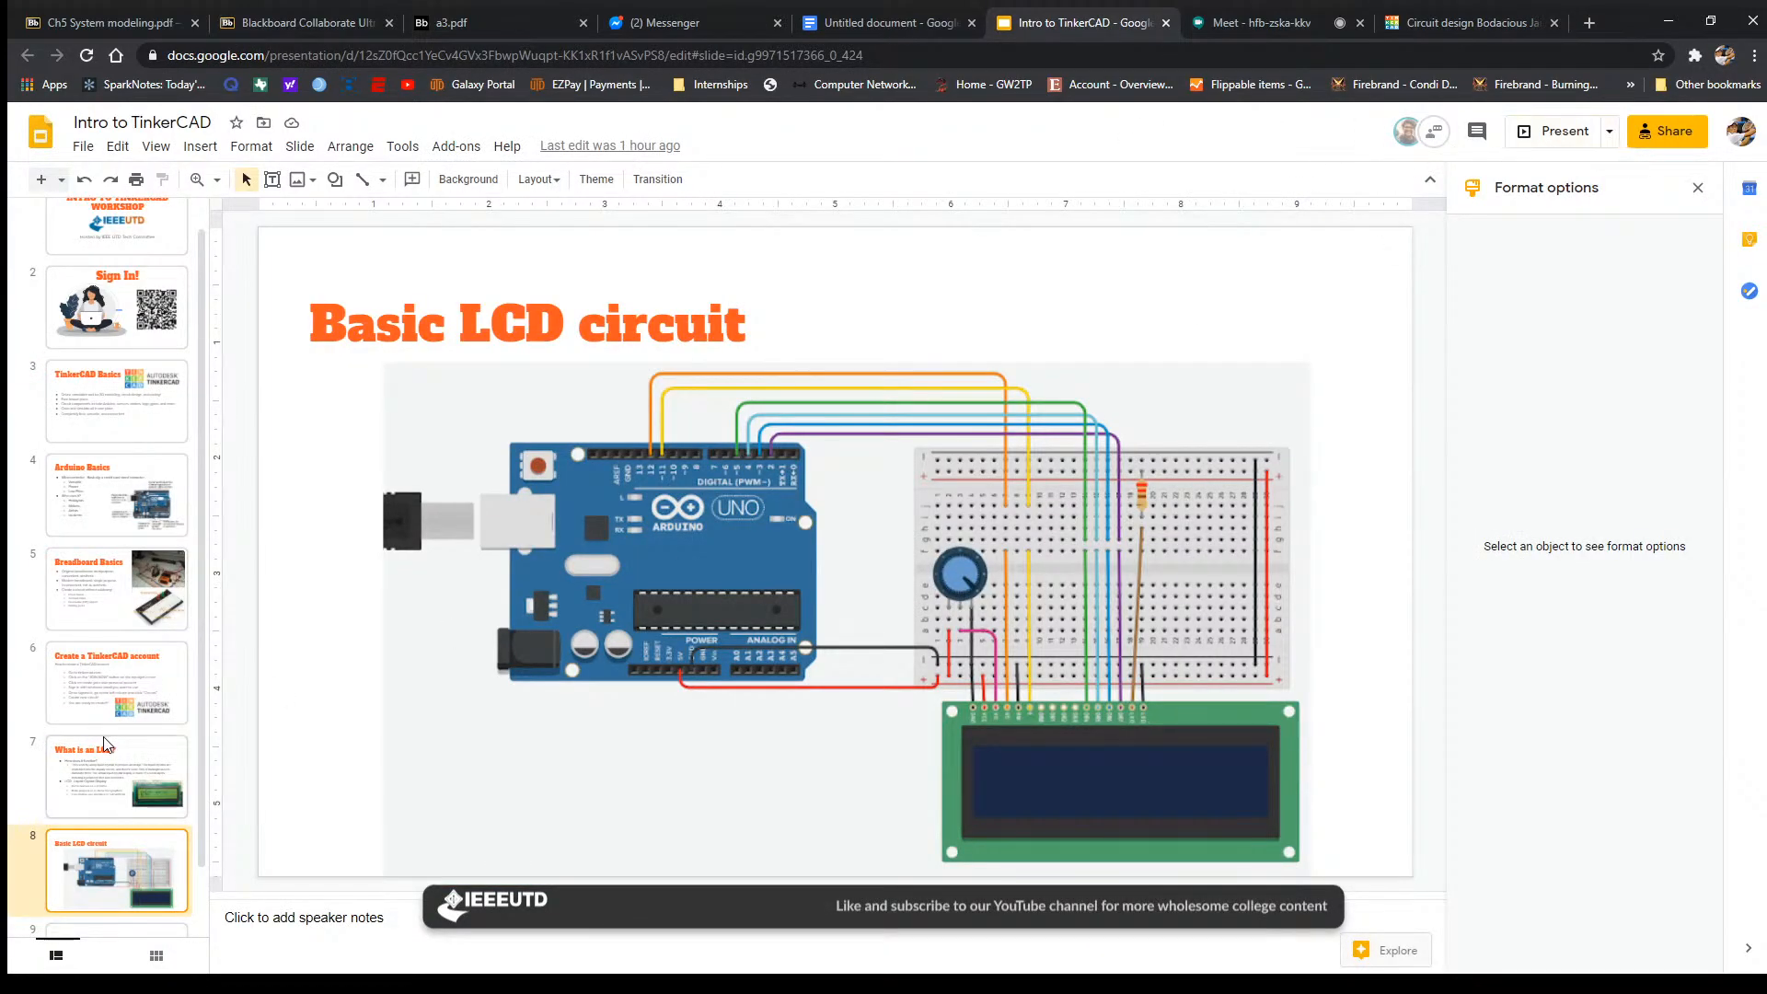
pyautogui.scroll(-1, 106, 743)
pyautogui.click(1560, 131)
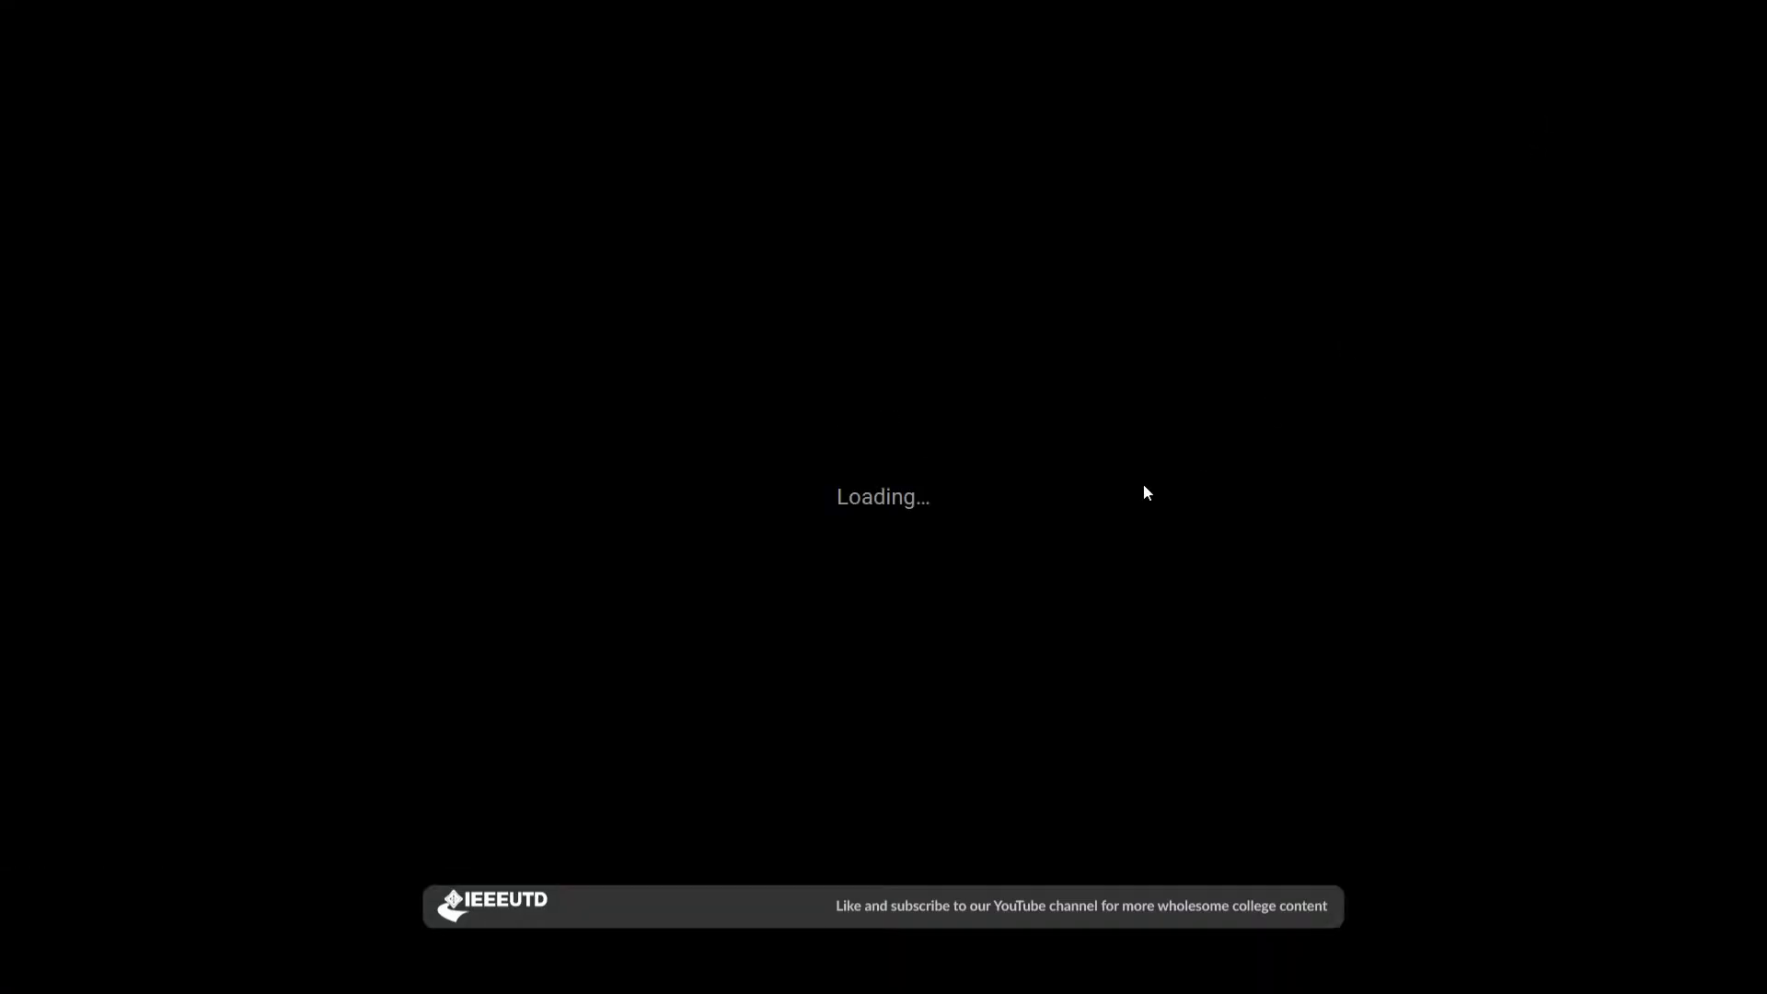
pyautogui.click(882, 527)
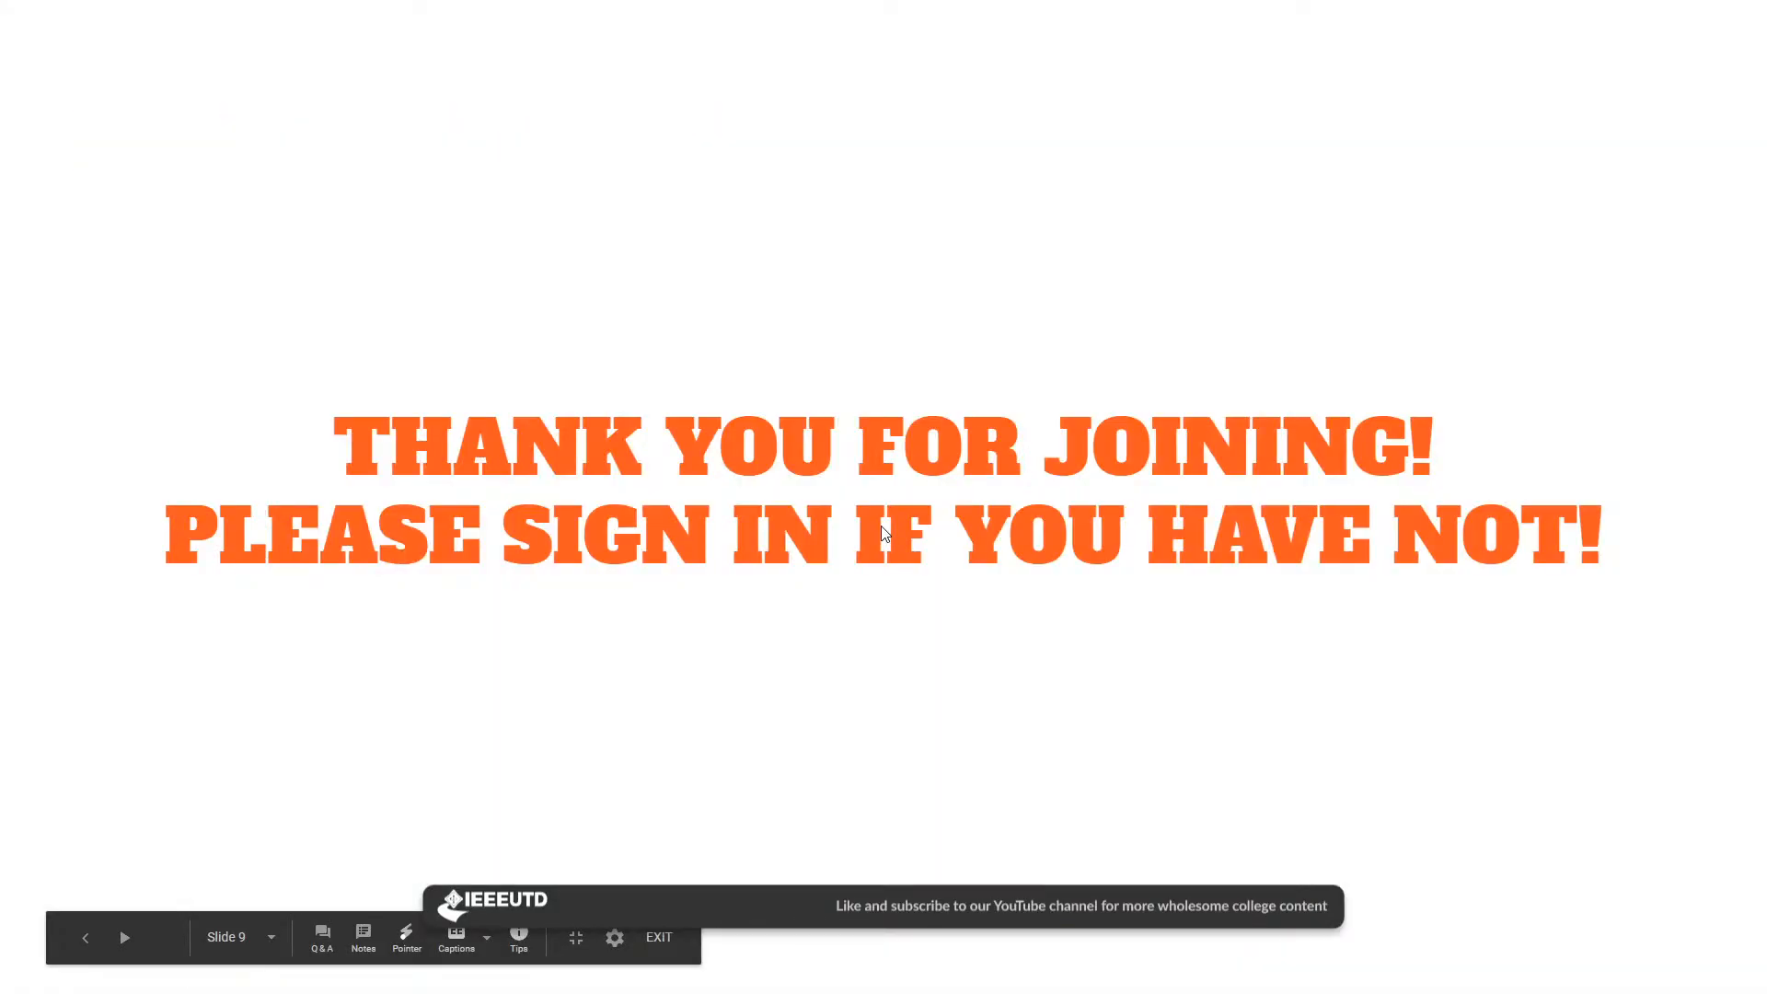